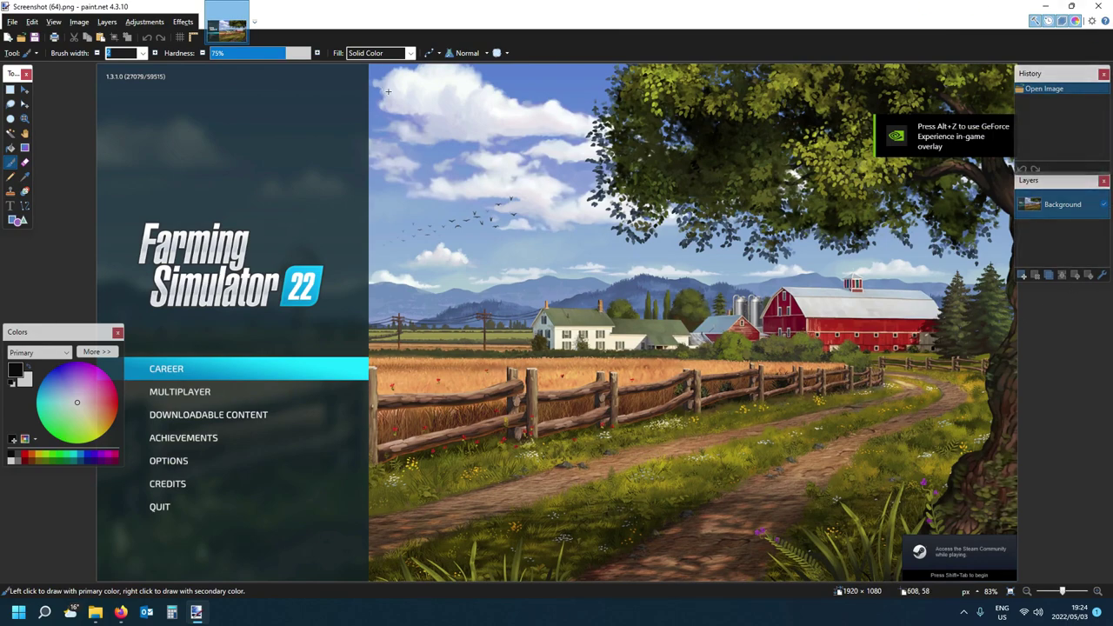
Close the screenshot image and open the data/placeables/lizard folder of the Farming Simulator 22 installation in File Explorer.
click(1098, 6)
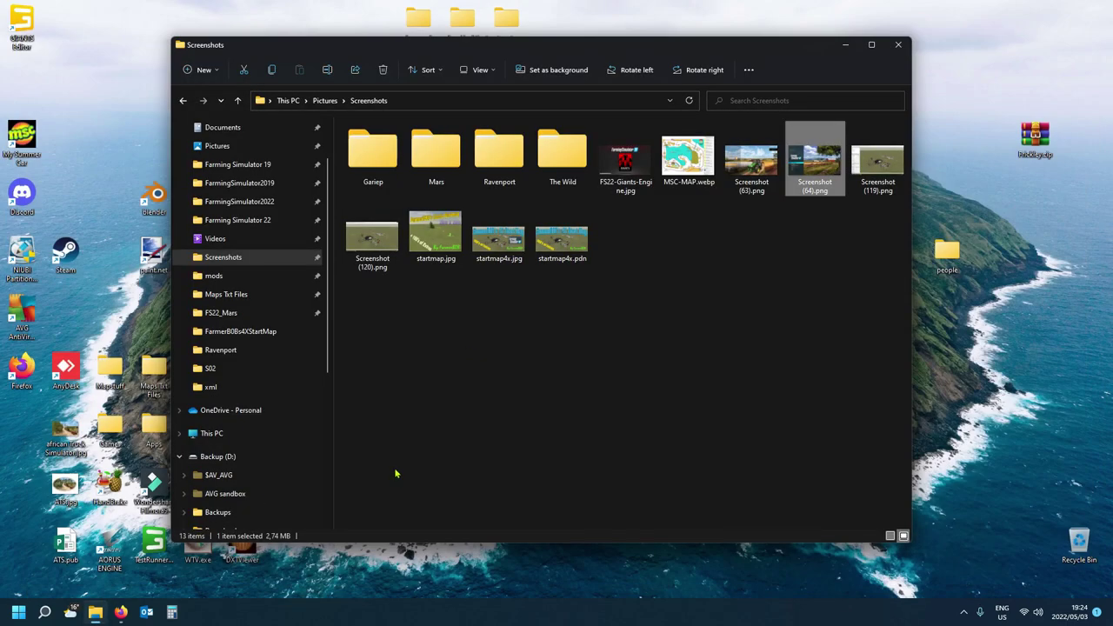
click(871, 45)
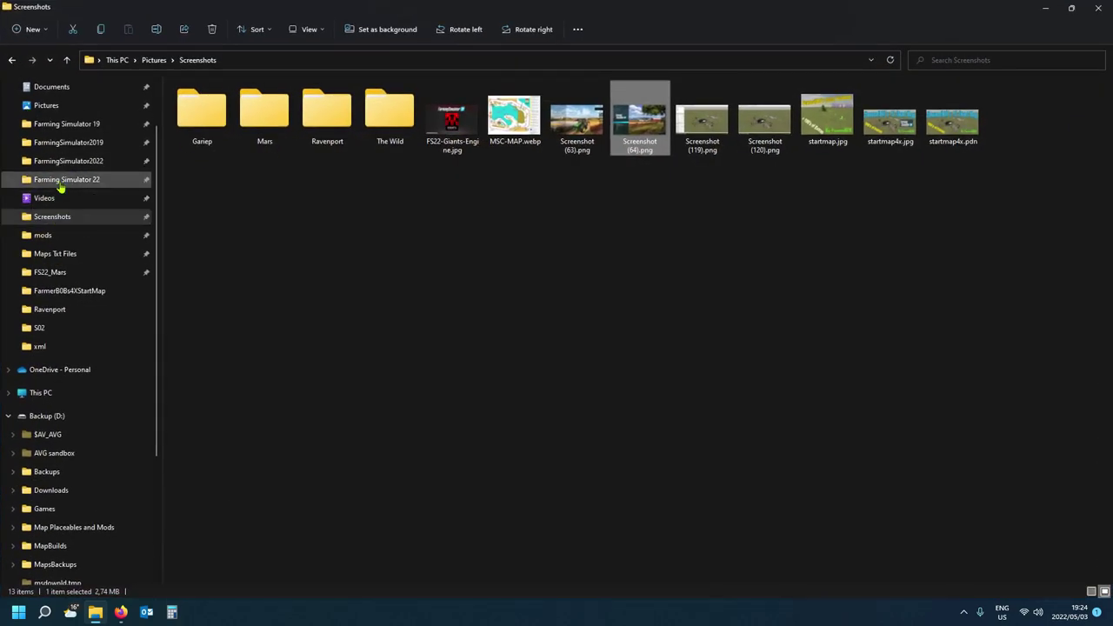
click(61, 183)
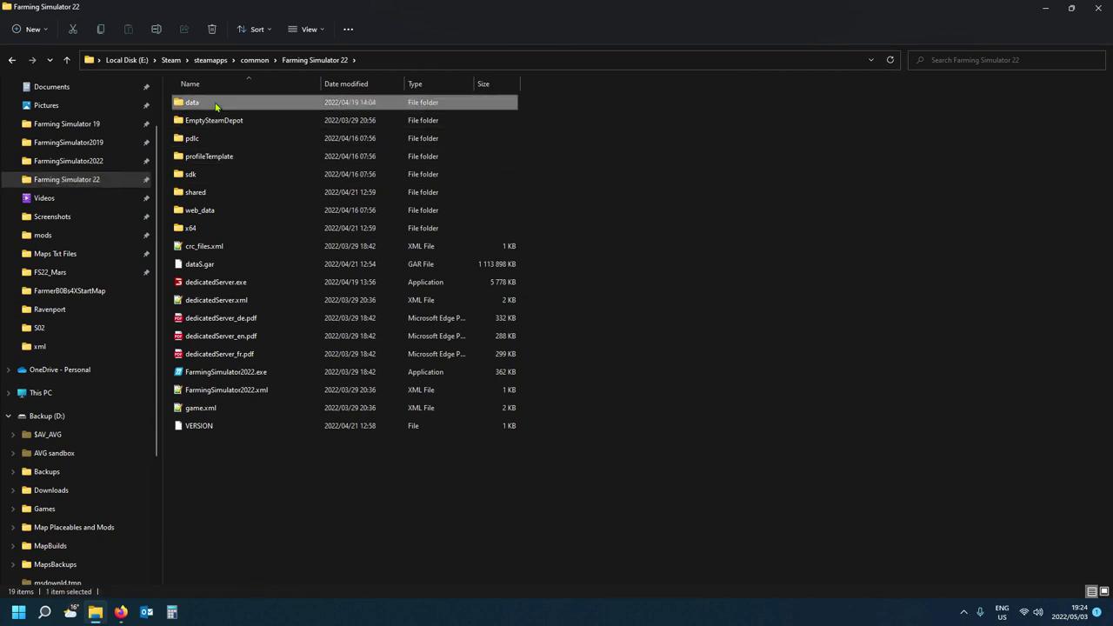
double_click(216, 104)
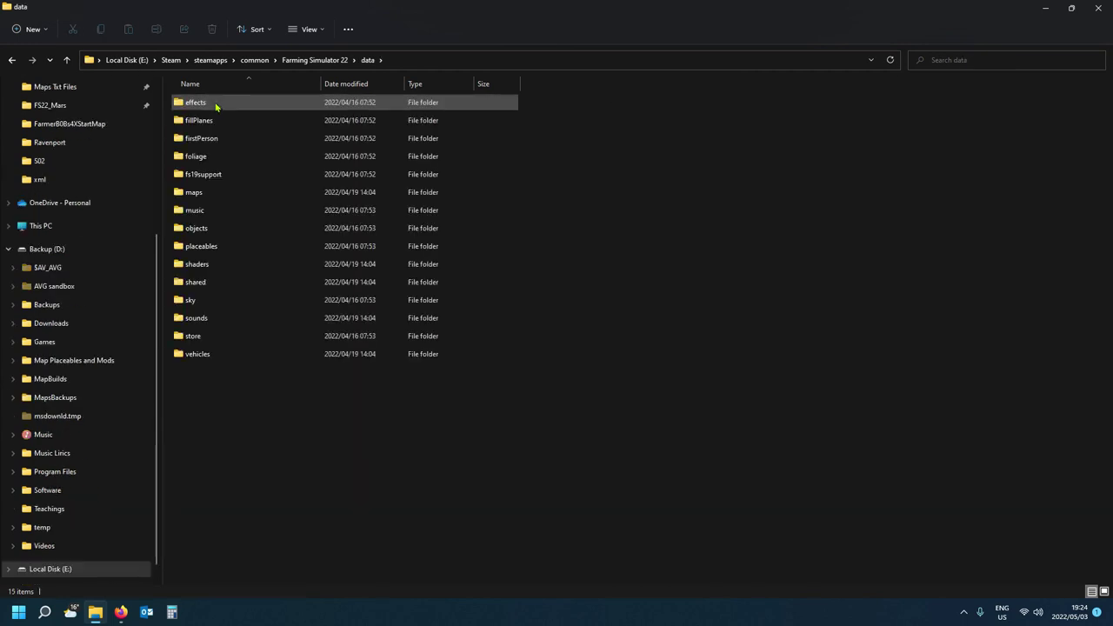
double_click(231, 250)
double_click(219, 178)
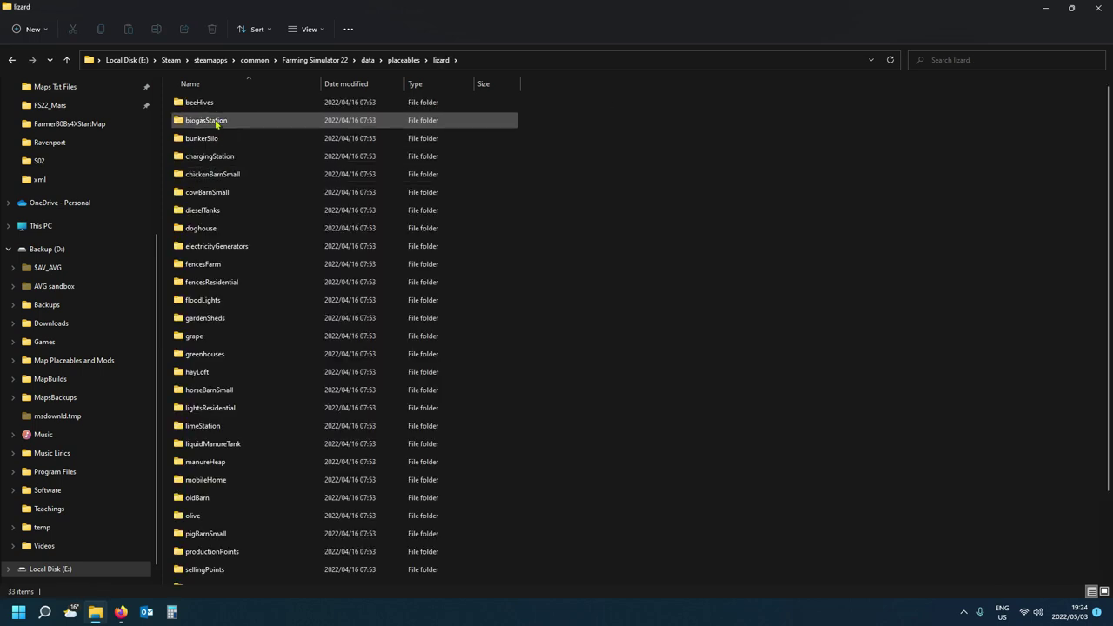
Examine the contents of the cowBarnSmall folder and check the folder's properties.
click(238, 198)
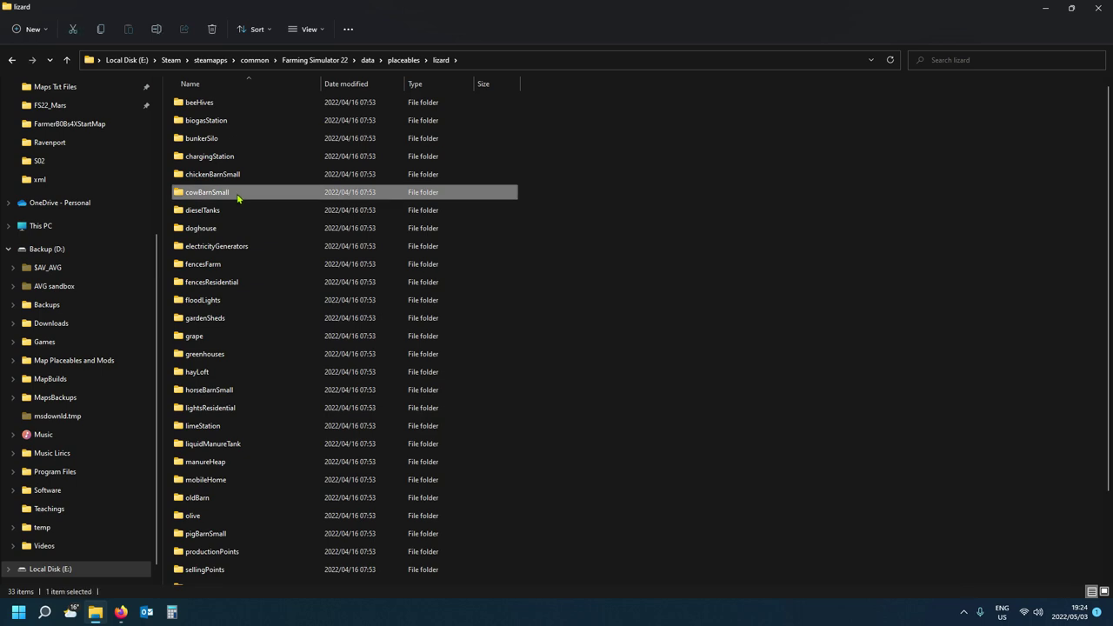
double_click(209, 199)
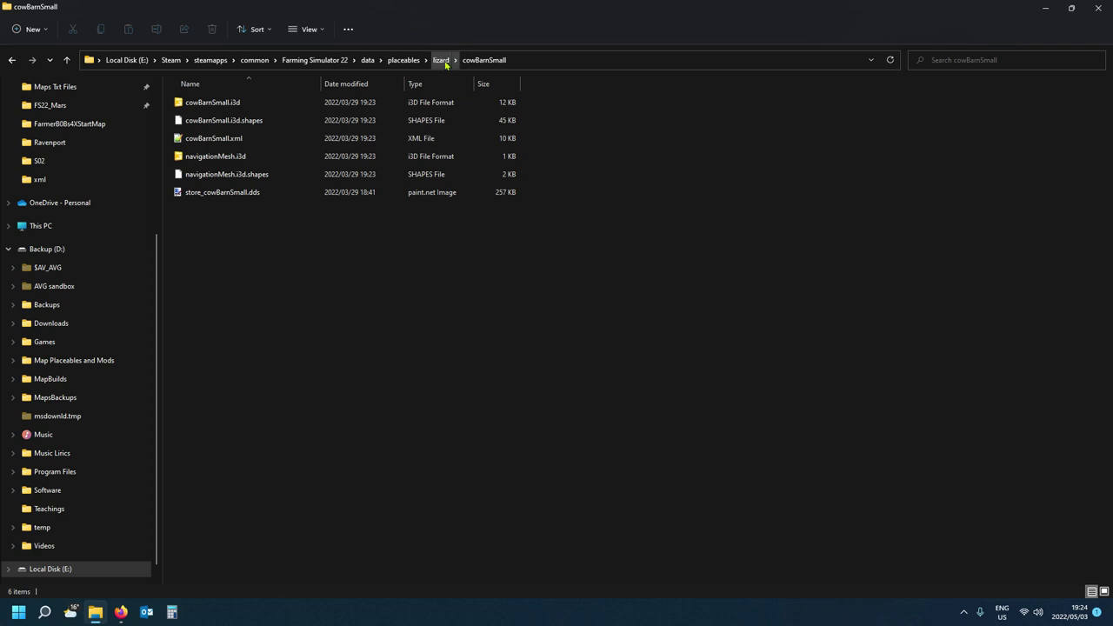
click(441, 60)
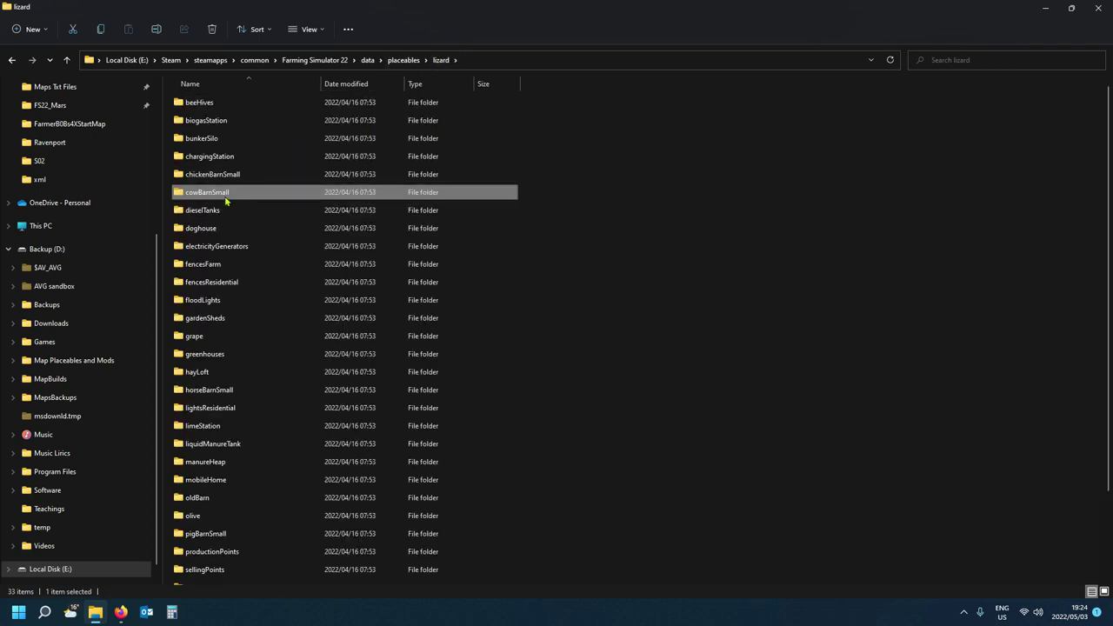
right_click(225, 200)
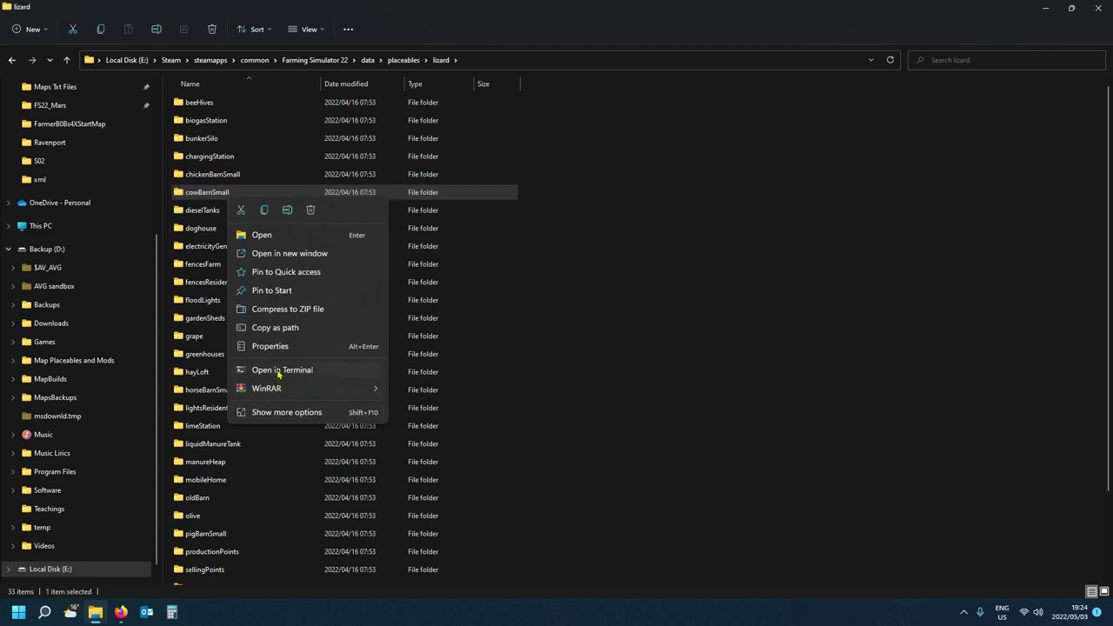
click(270, 346)
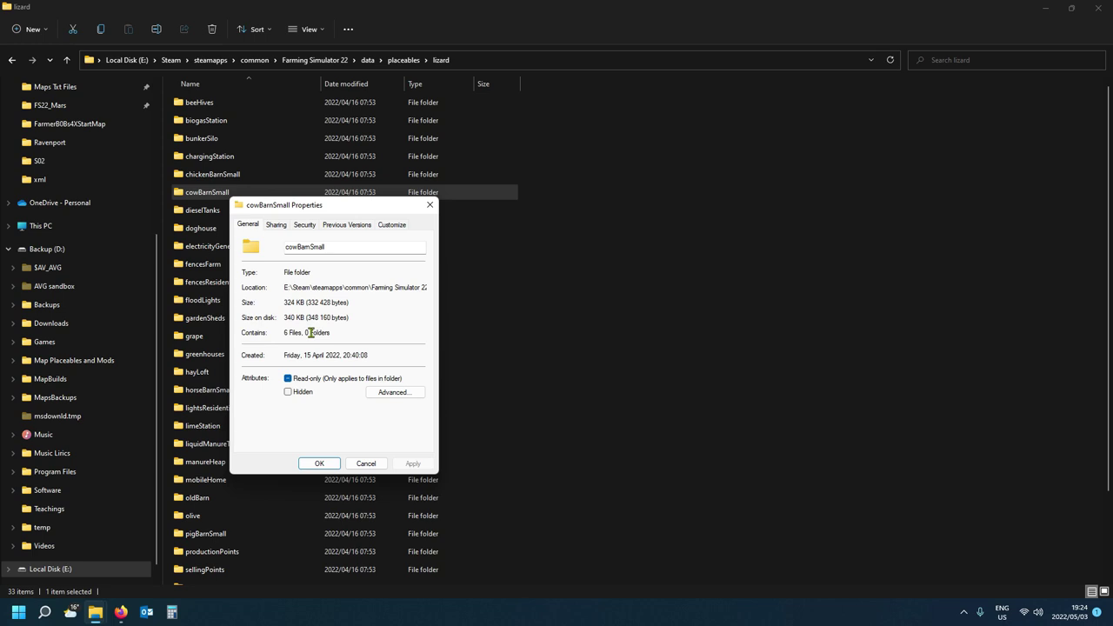
click(365, 464)
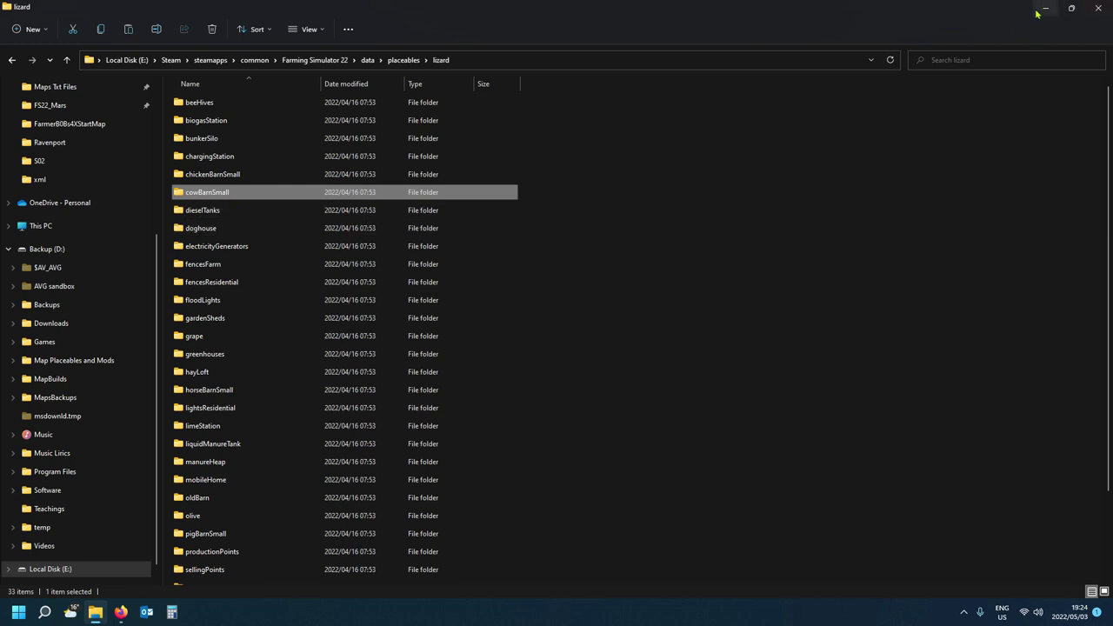
Copy the cowBarnSmall folder into the FarmingSimulator2022 mods folder.
scroll(73, 343, up, 1)
scroll(73, 344, up, 2)
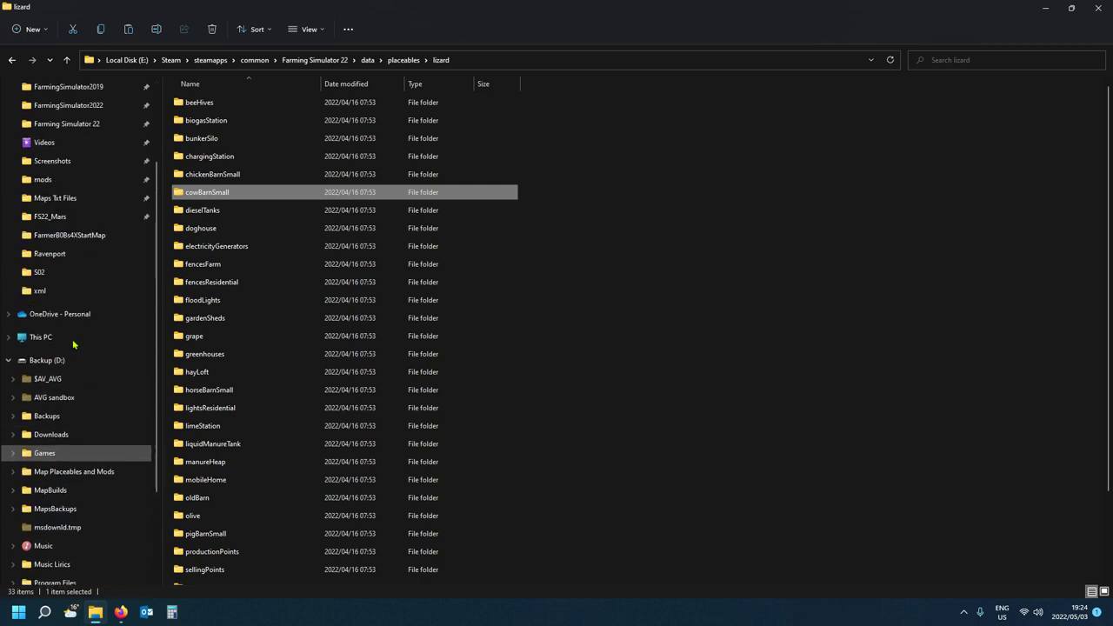
click(40, 180)
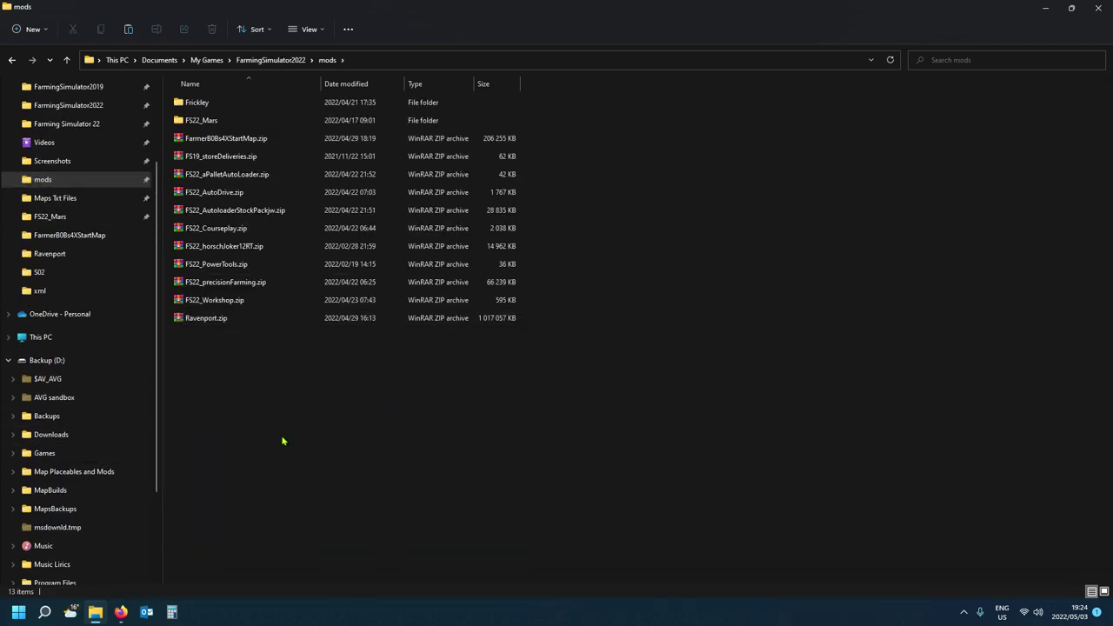
key(ctrl+v)
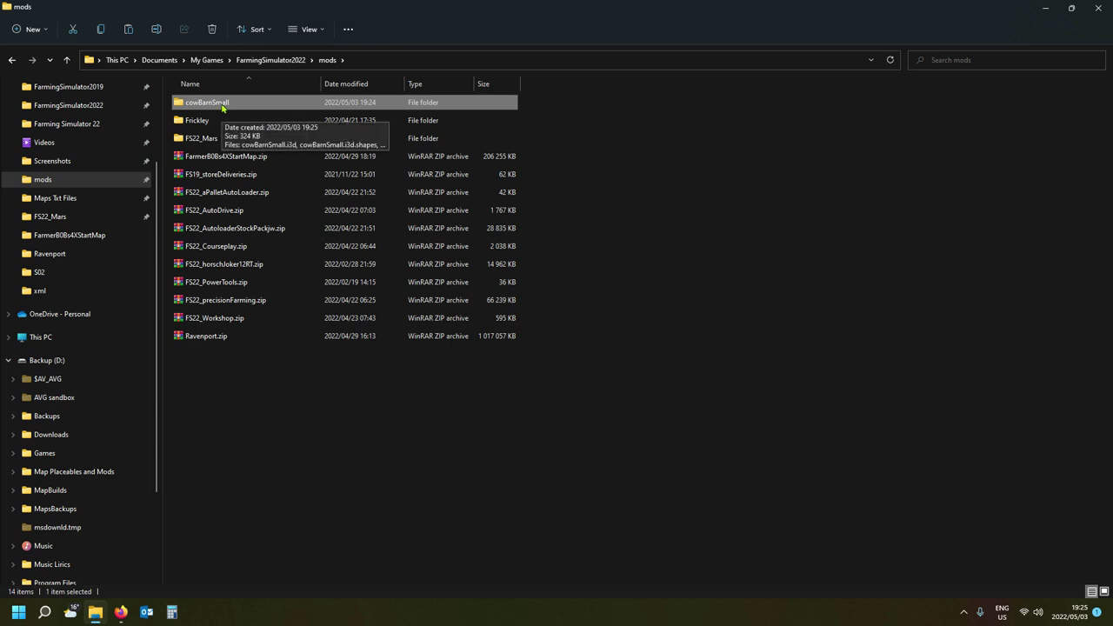
Open the copied cowBarnSmall folder, and open the Farming Simulator 22 sdk/maps/mapUS folder in a separate window.
double_click(223, 105)
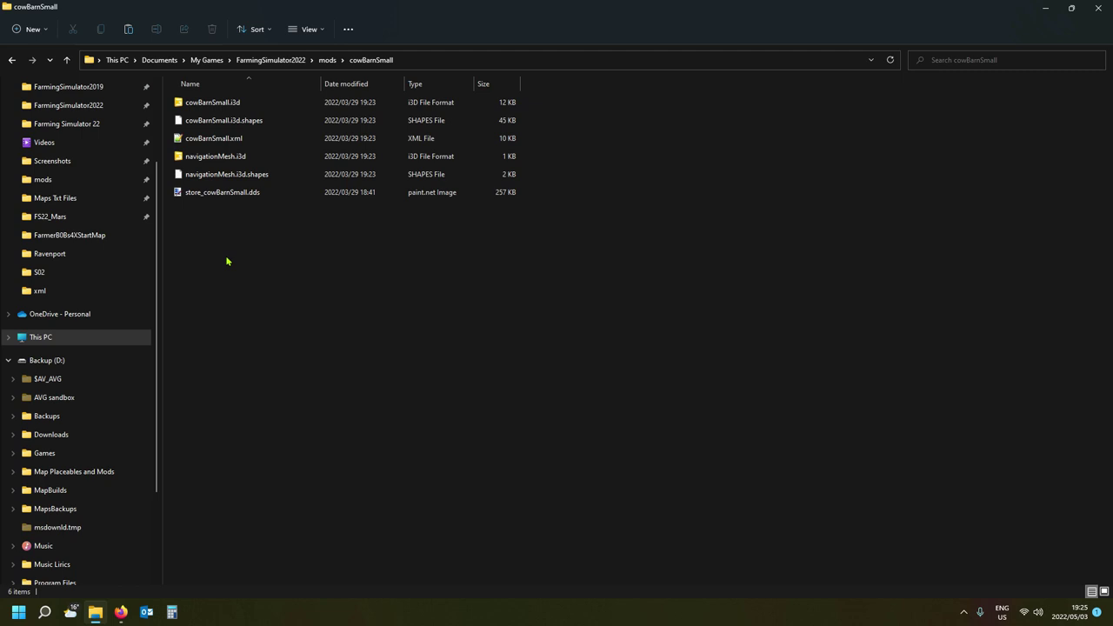
click(229, 139)
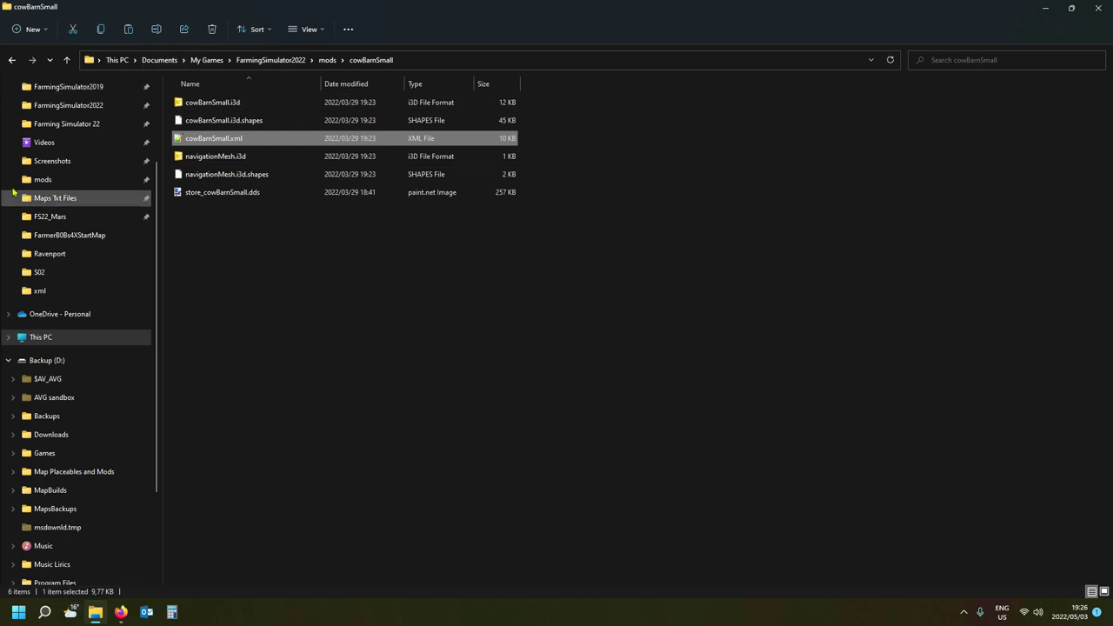
right_click(71, 127)
click(92, 164)
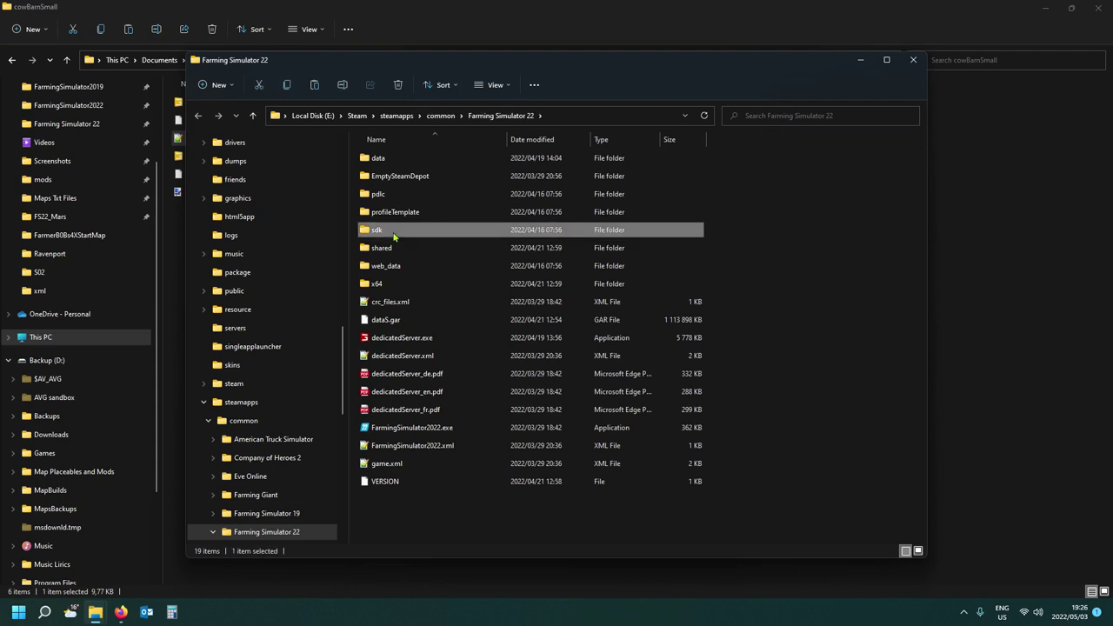
double_click(393, 231)
double_click(391, 177)
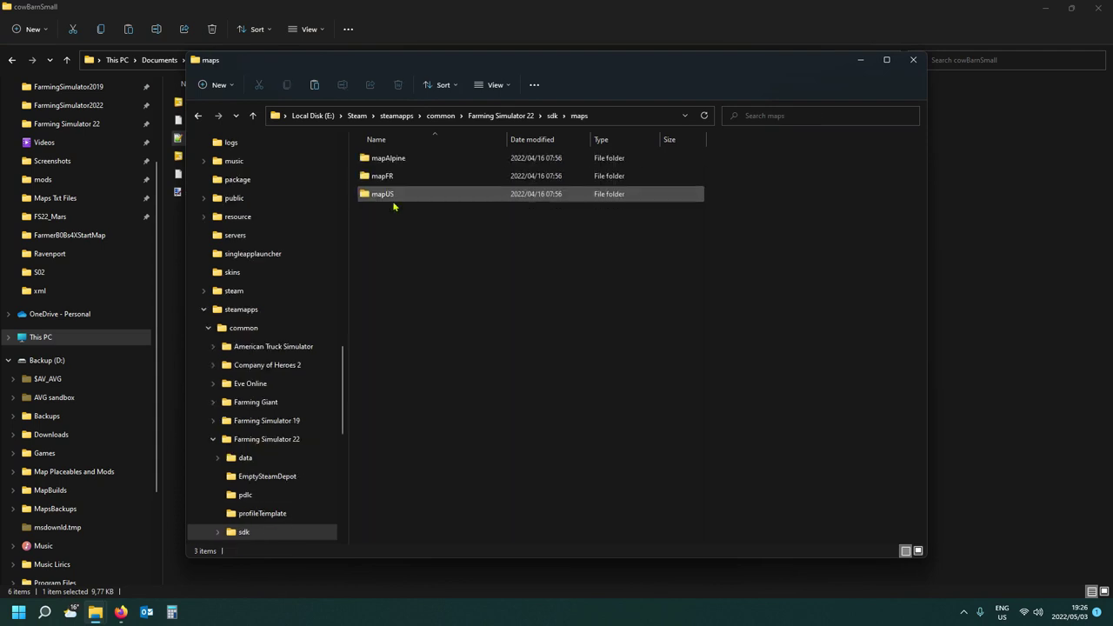
double_click(401, 195)
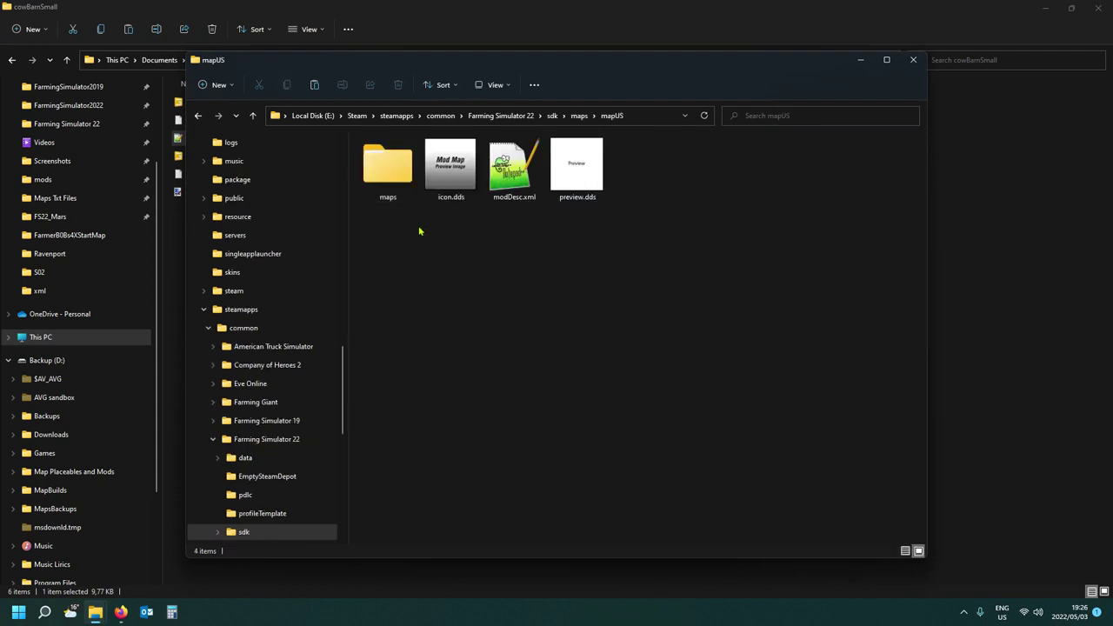
Copy modDesc.xml from the mapUS folder into the cowBarnSmall mod folder.
click(509, 180)
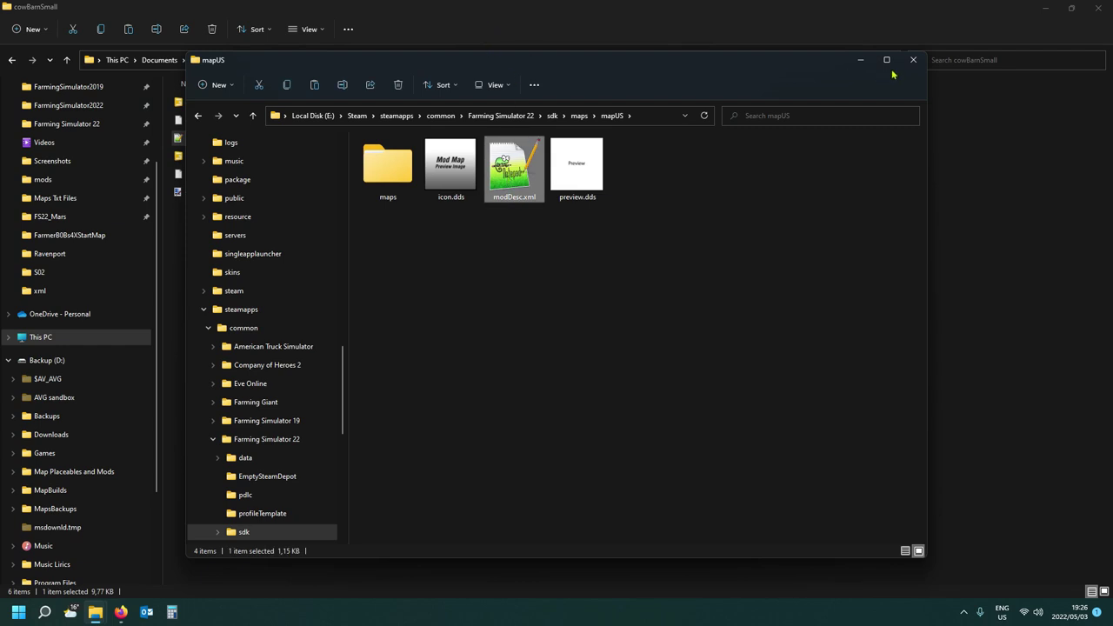
click(862, 61)
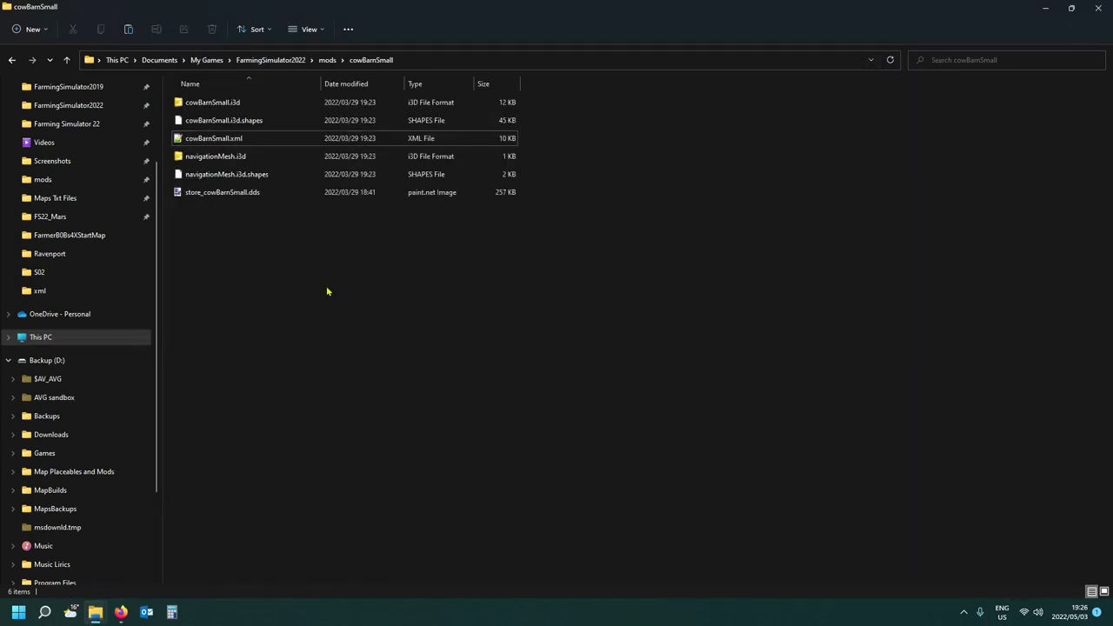
key(ctrl+v)
click(292, 291)
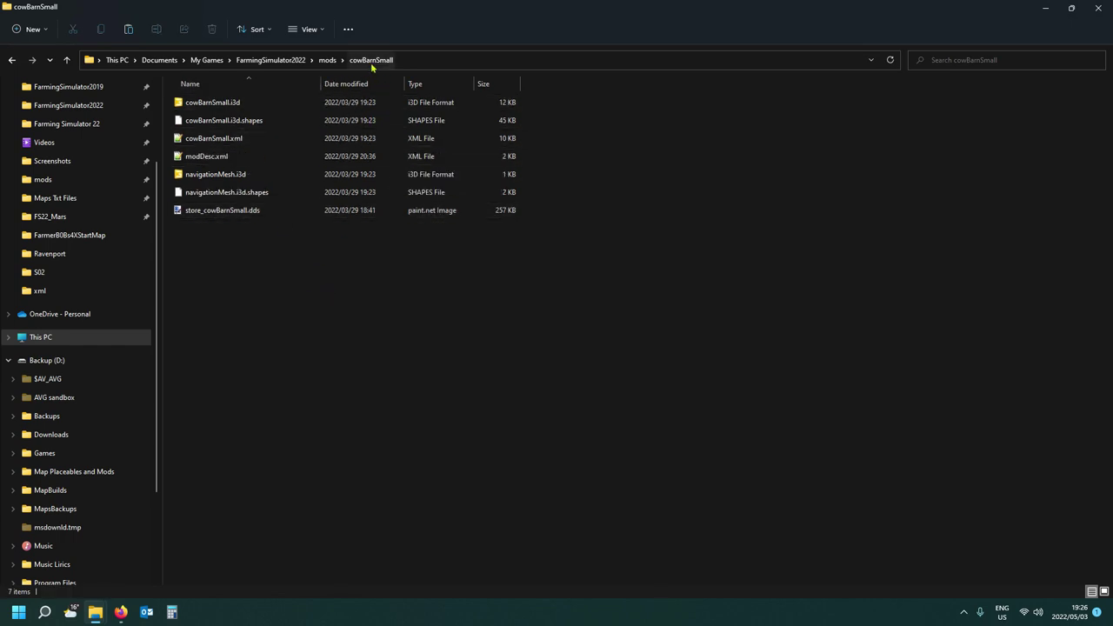
Open the copied modDesc.xml in Notepad++ and replace the author placeholder with the mod author's name.
click(212, 160)
double_click(211, 159)
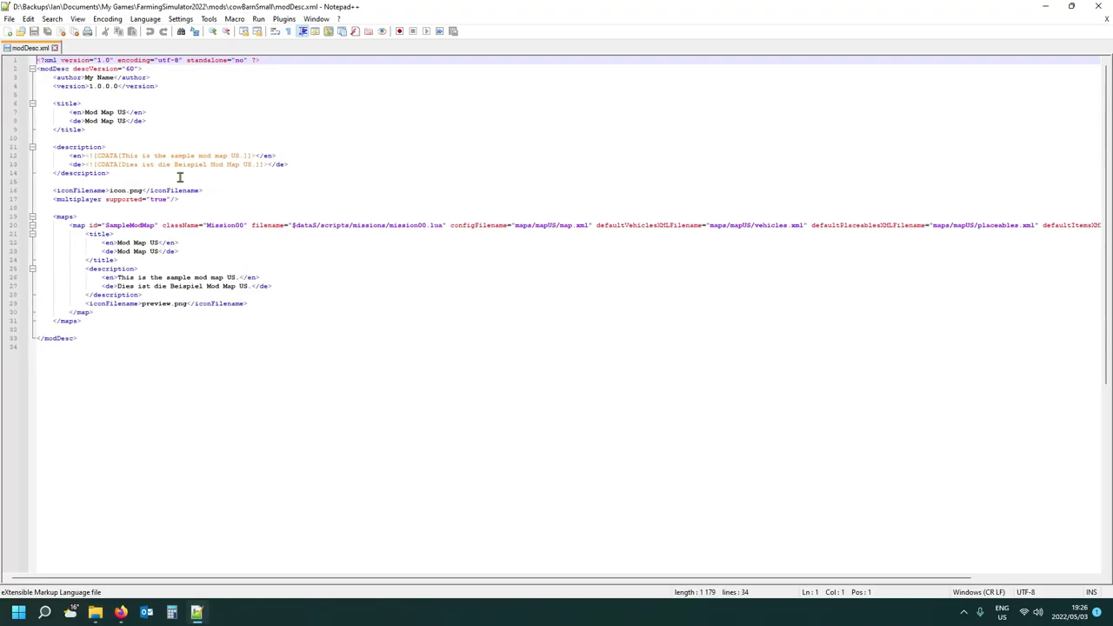
drag(113, 77, 85, 78)
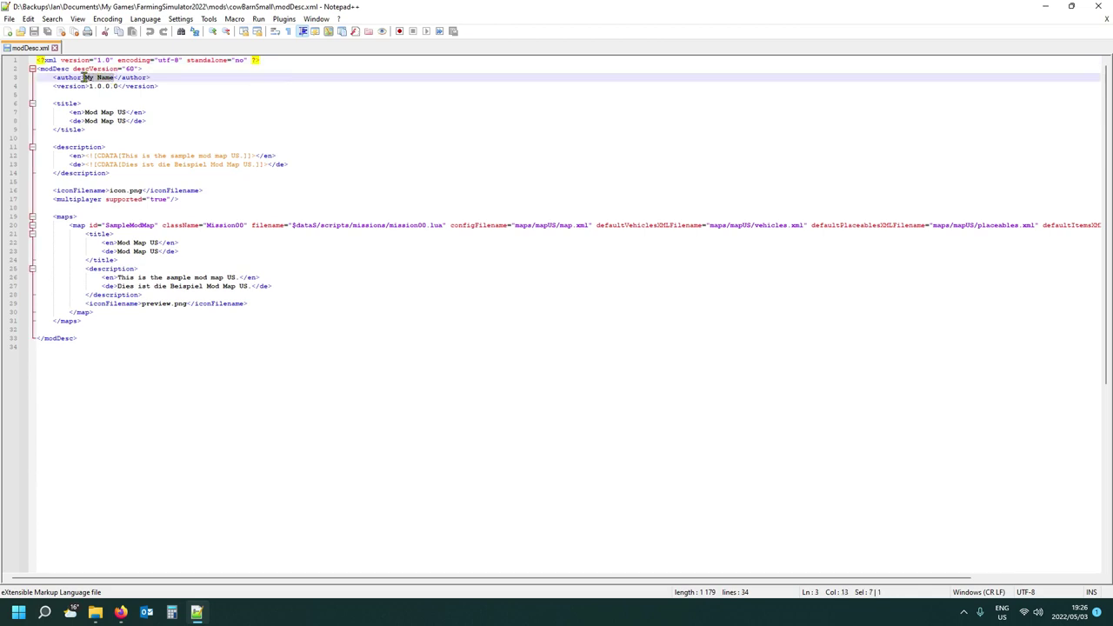
text(Farmer)
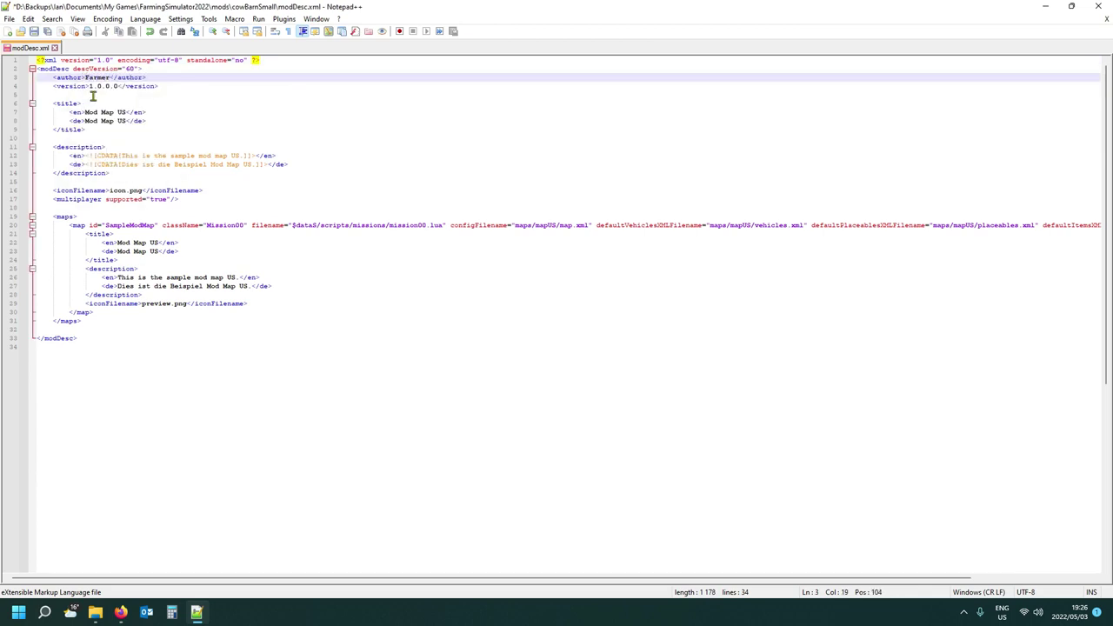
text(BOB)
Set both the English title and the English description text in modDesc.xml to CowBarnSmall.
drag(85, 112, 127, 113)
text(CowB)
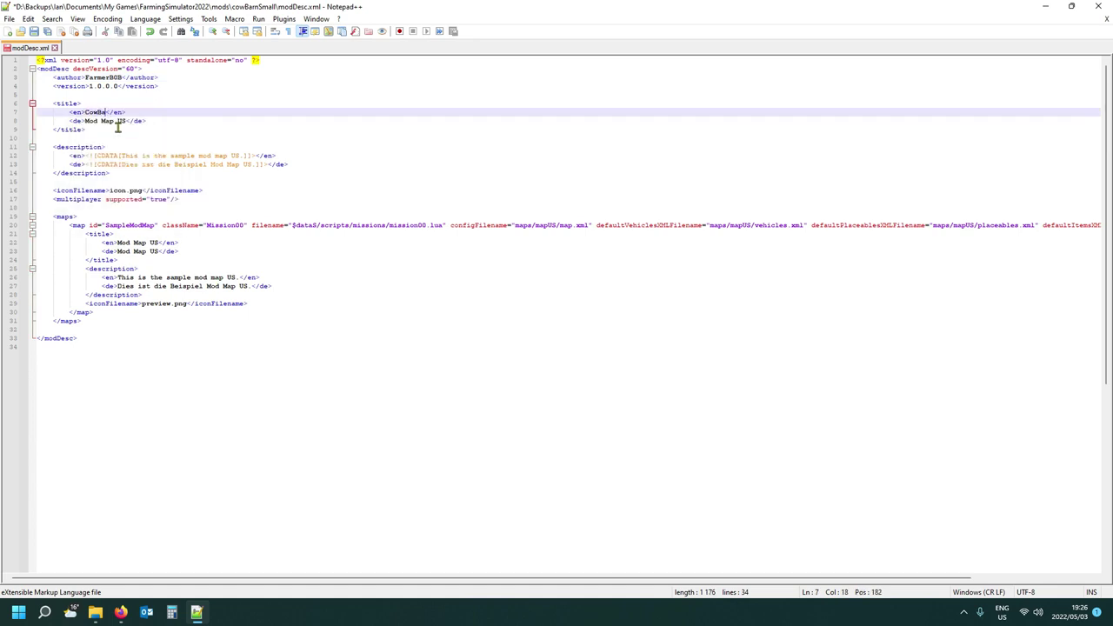
text(arnSmall)
drag(133, 113, 90, 112)
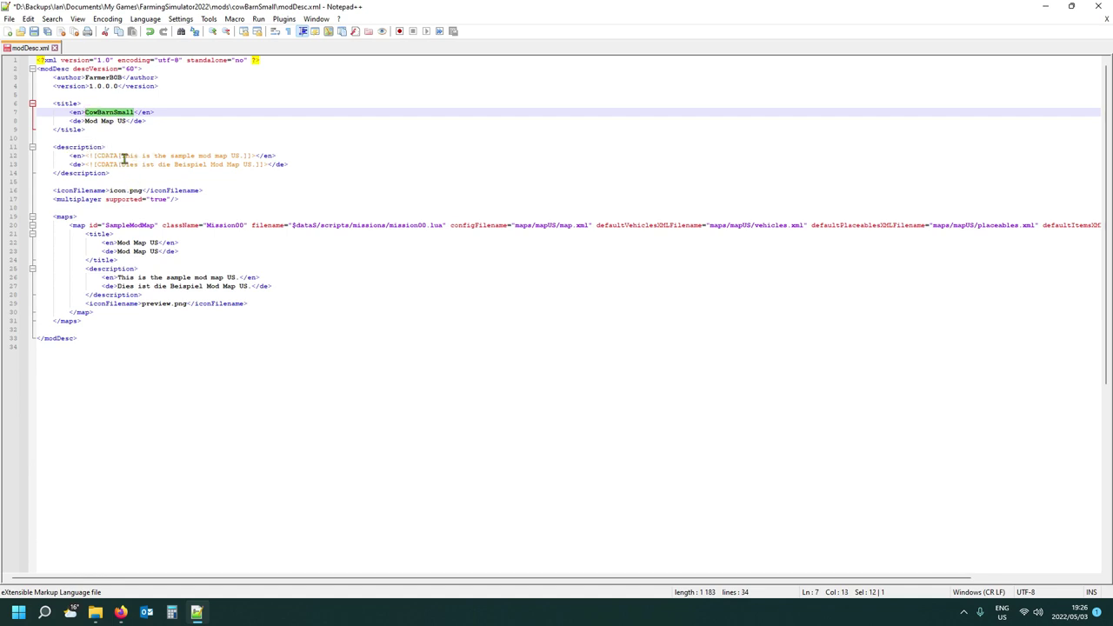
drag(122, 155, 241, 156)
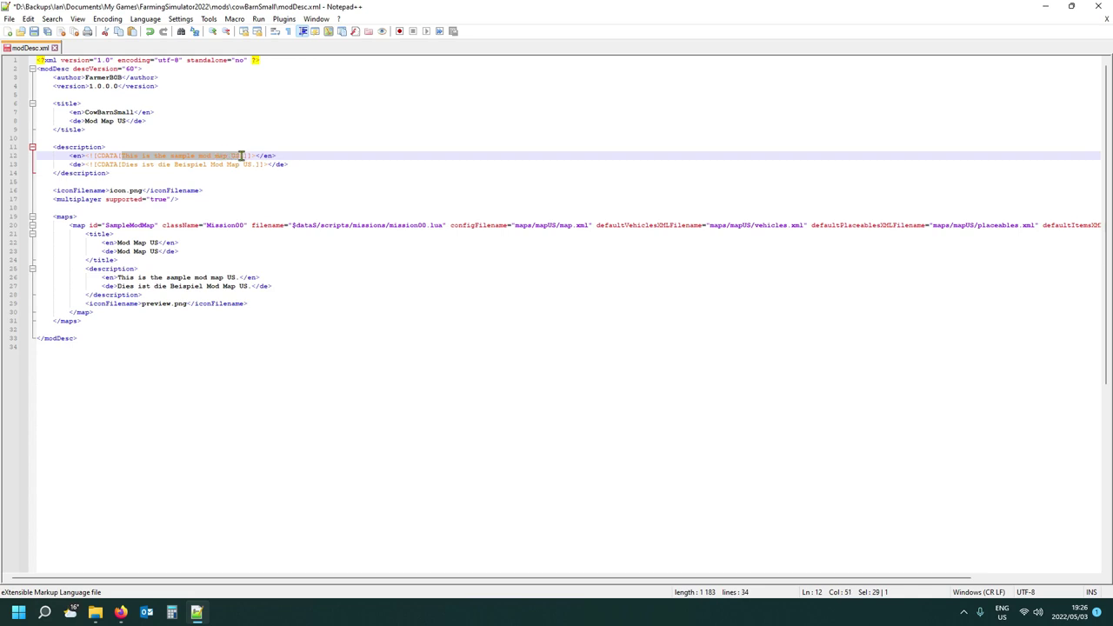
text(CowBarnSmall)
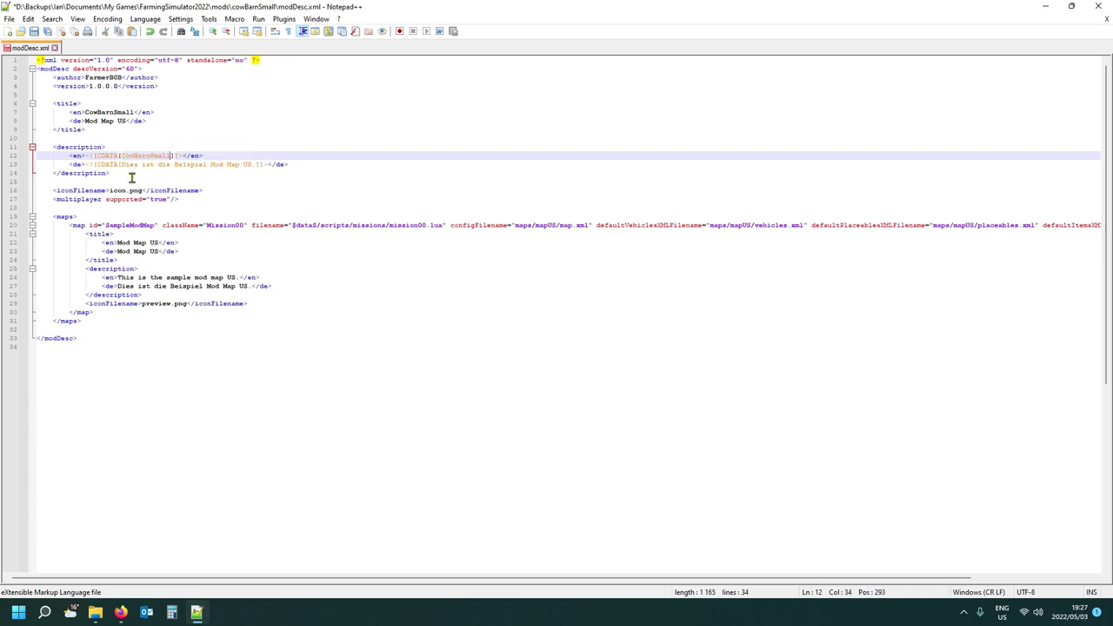
Delete the entire maps block from modDesc.xml, keeping the icon filename and multiplayer lines above it.
click(77, 191)
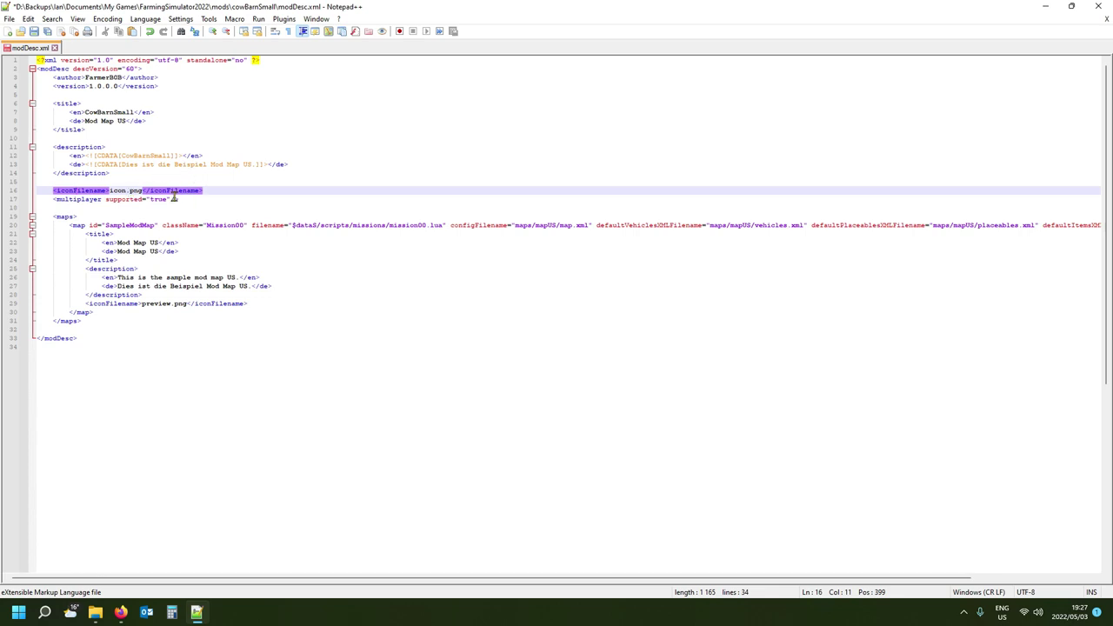
click(72, 200)
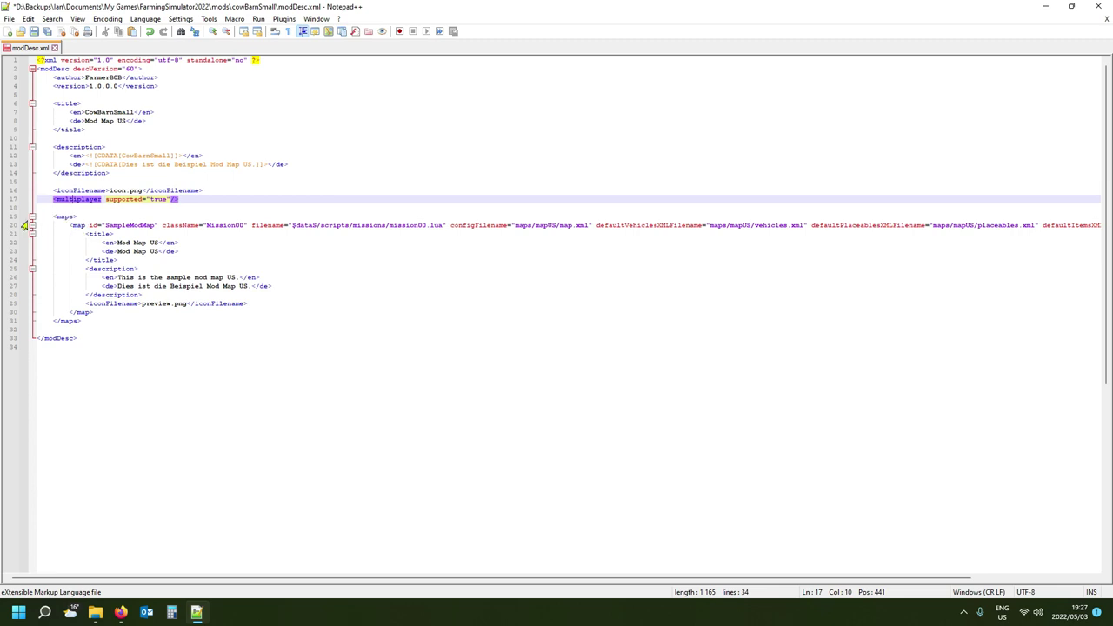
drag(10, 220, 2, 323)
key(Delete)
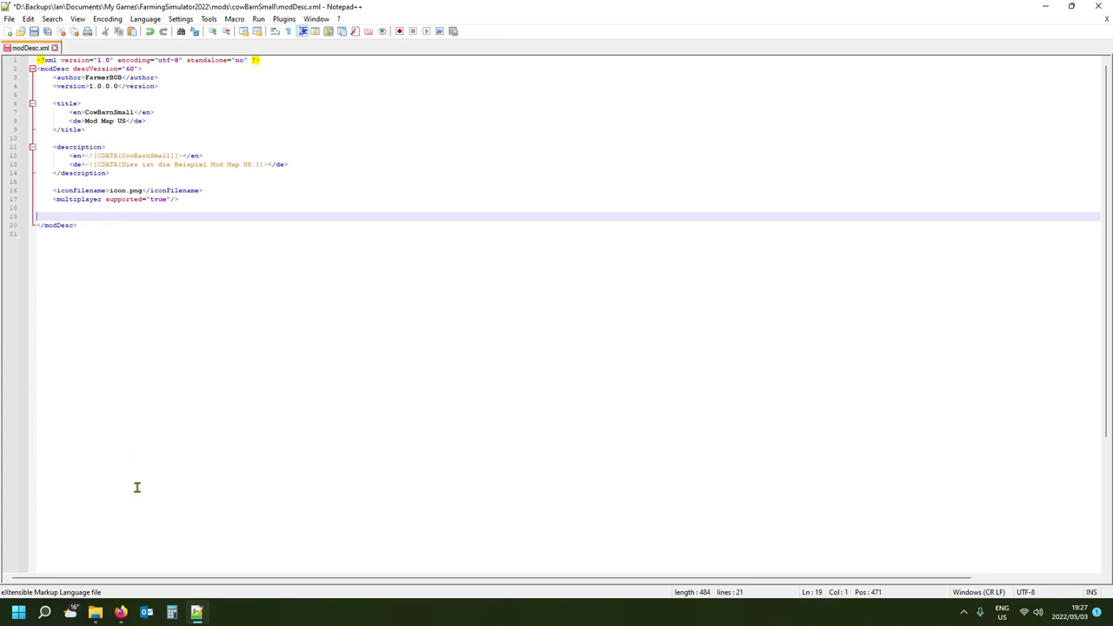
Switch to the cowBarnSmall mod folder in File Explorer and select cowBarnSmall.xml.
mouse_move(97, 613)
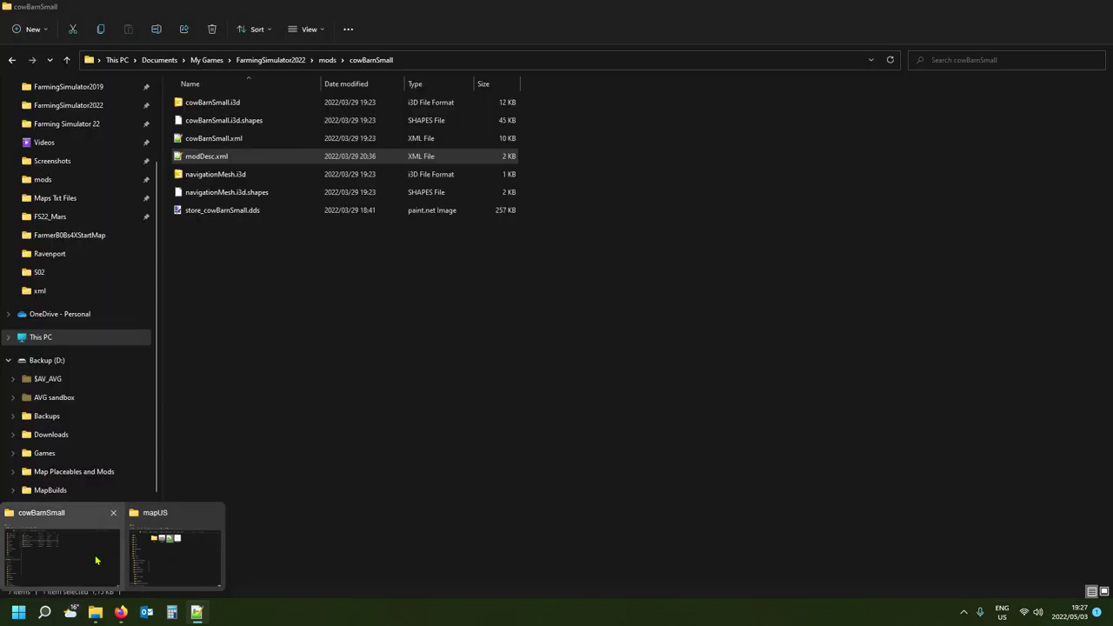
click(91, 557)
click(210, 139)
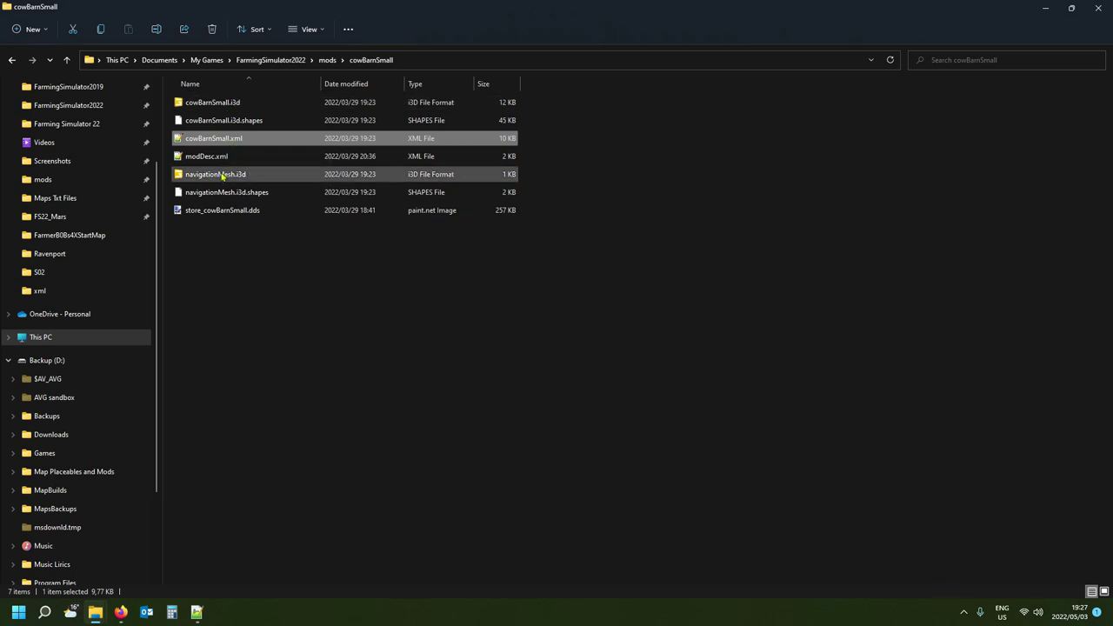
mouse_move(199, 618)
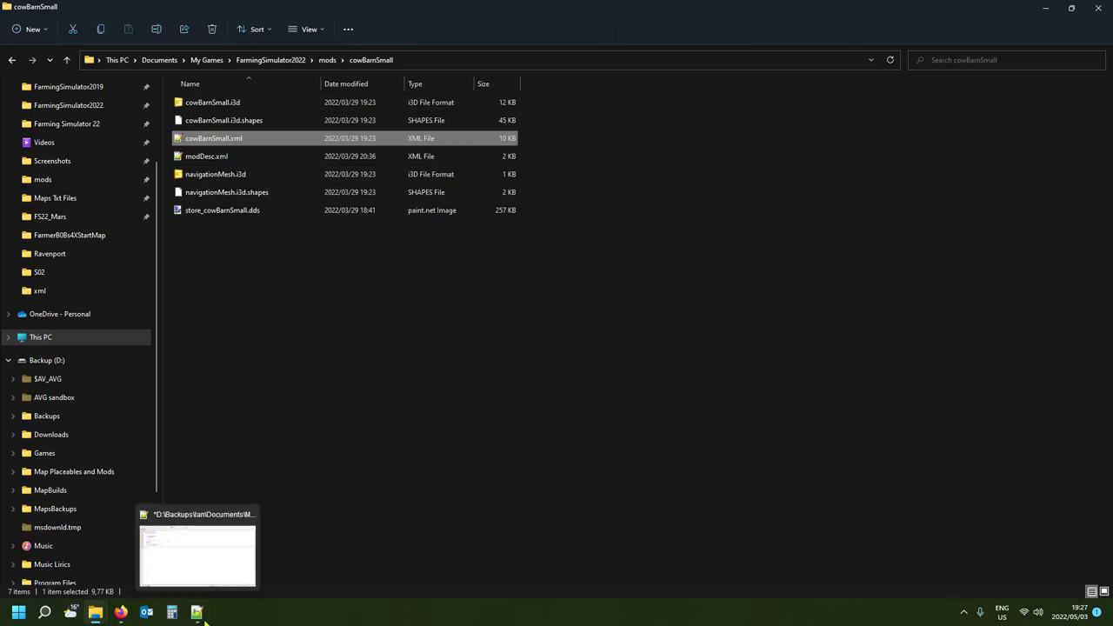
In the mapUS window, browse to Farming Simulator 22's data/maps/mapUS folder and open storeItems.xml in Notepad++.
mouse_move(100, 614)
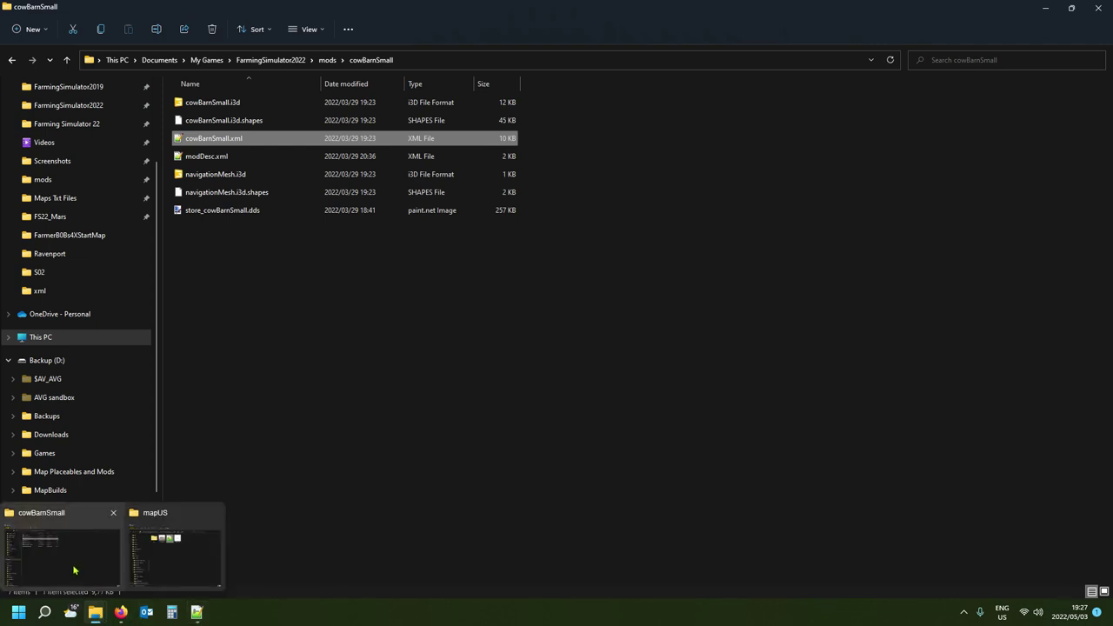
click(182, 564)
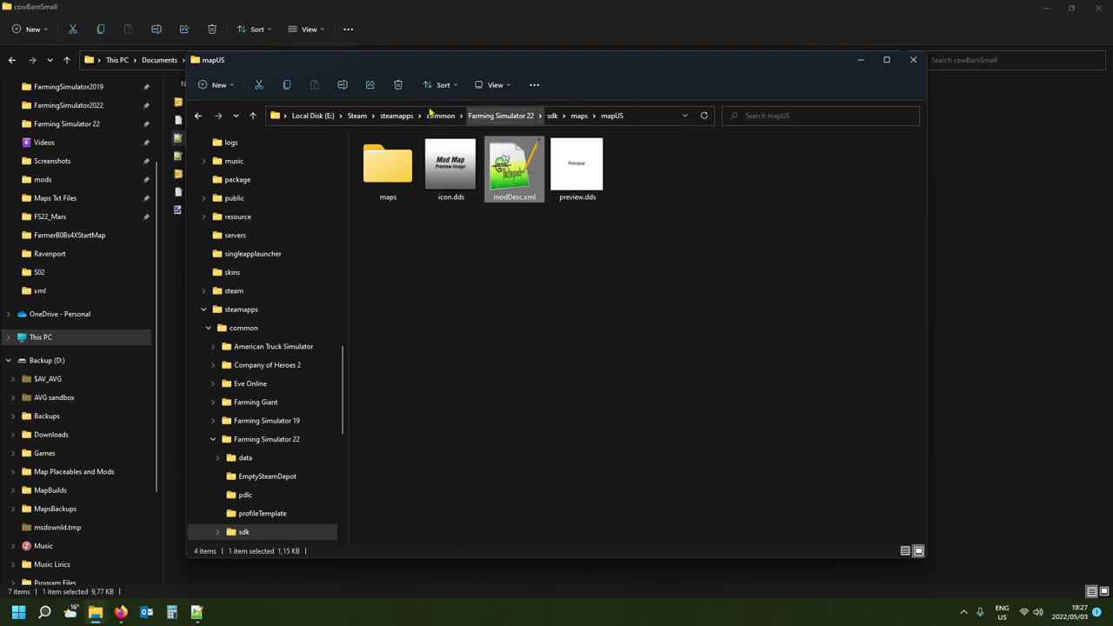
click(505, 118)
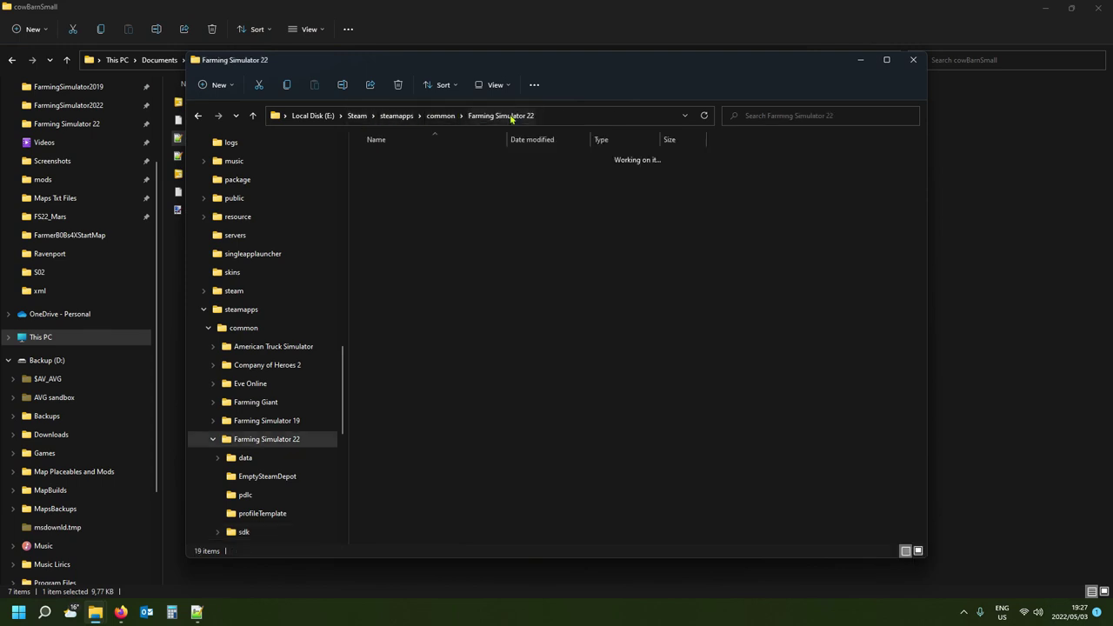
double_click(403, 162)
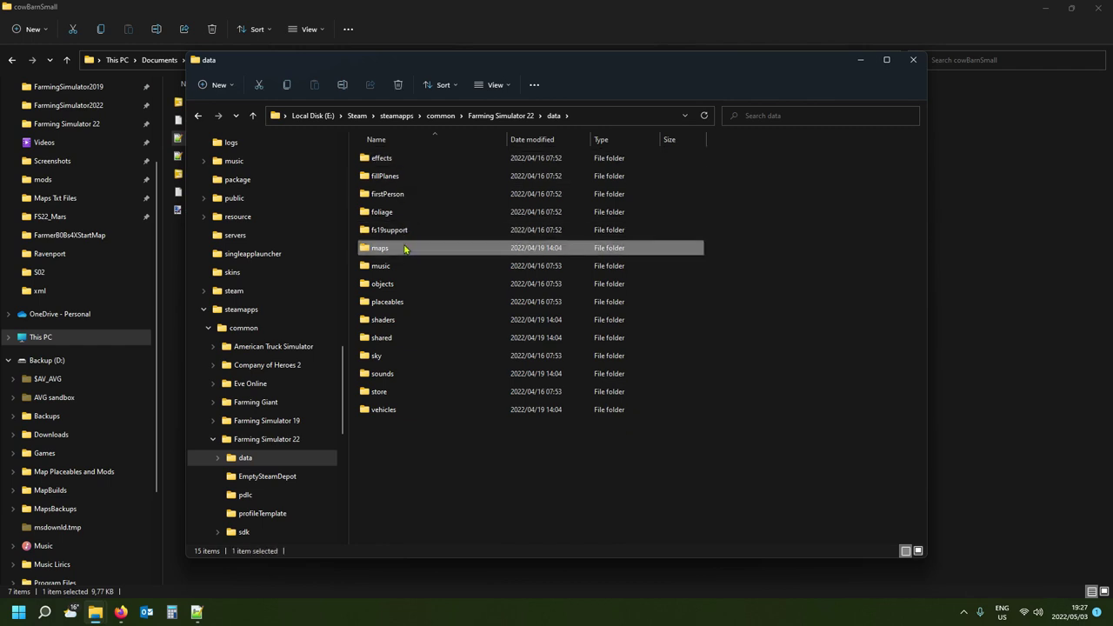
double_click(405, 248)
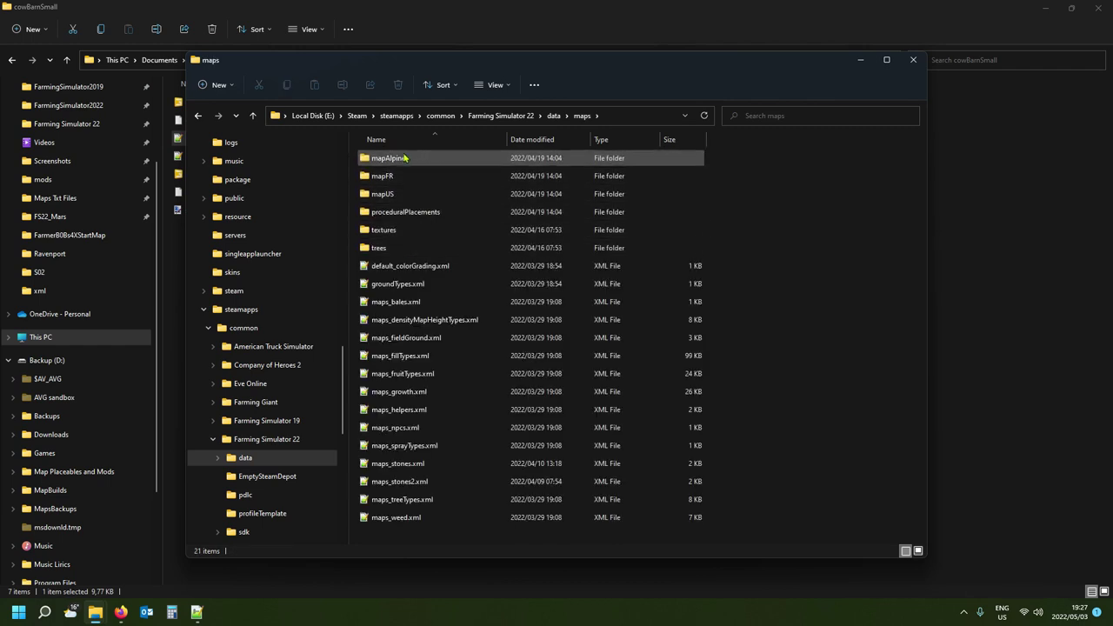
click(398, 194)
double_click(398, 194)
scroll(410, 248, down, 5)
double_click(393, 483)
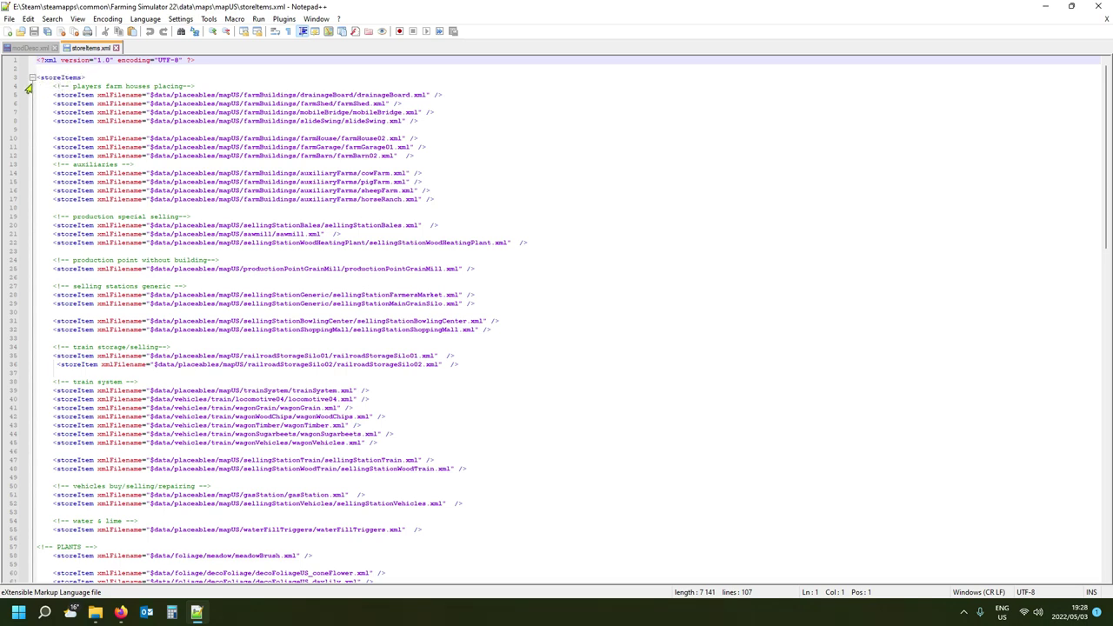
Copy the opening storeItems tag, farm houses comment and drainageBoard entry from storeItems.xml into modDesc.xml, directly below the multiplayer line.
drag(7, 80, 10, 100)
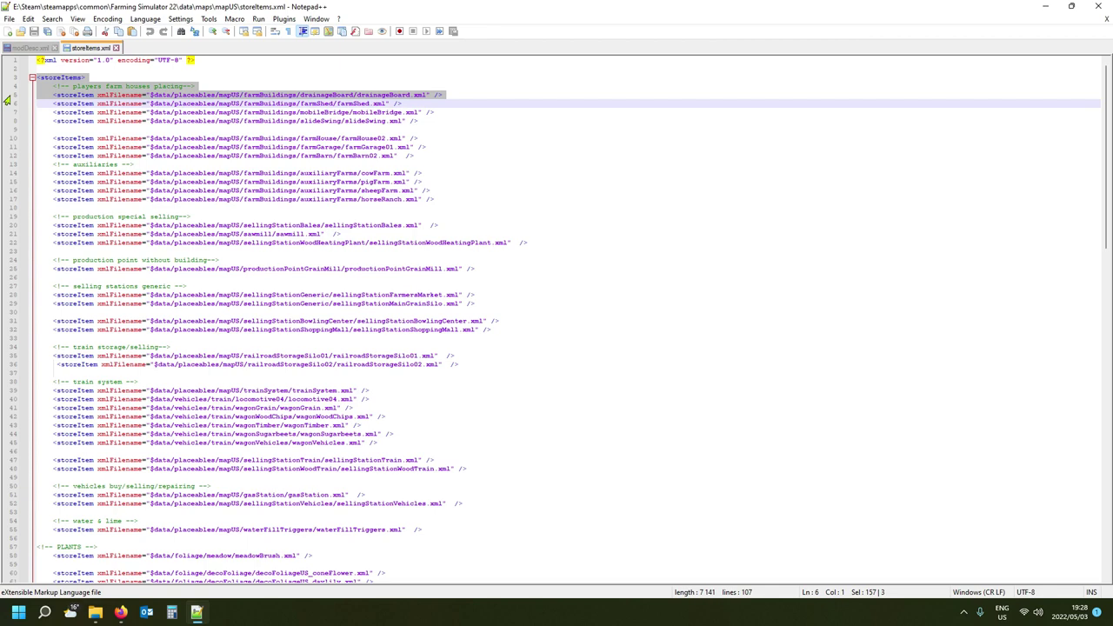
click(26, 47)
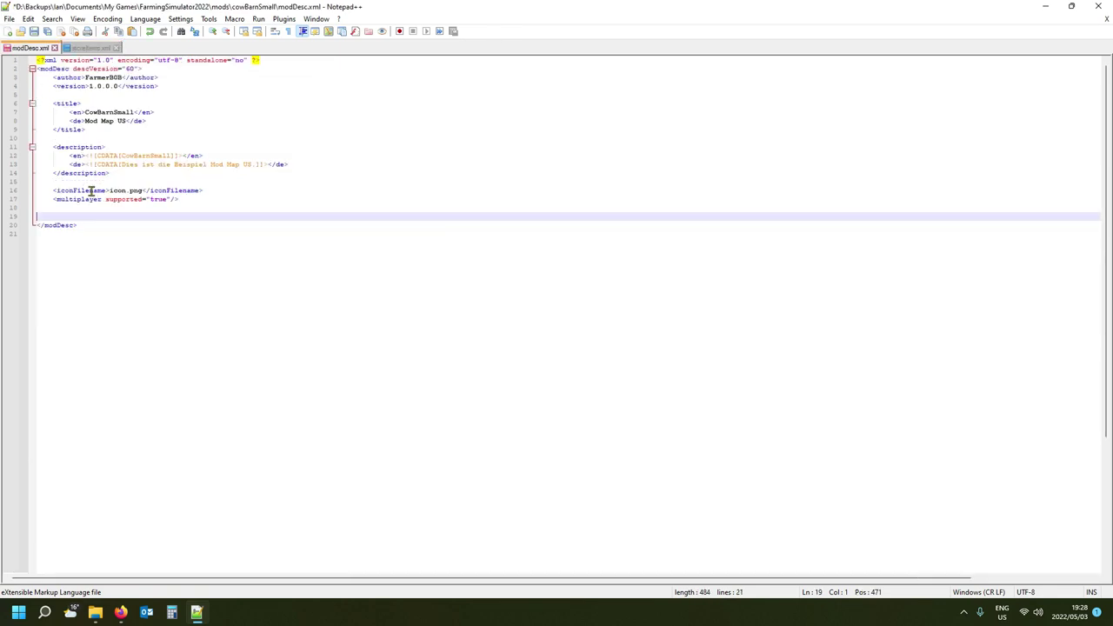
click(38, 209)
text(<storeItems> 	<!--players farm houses placing--> 	<storeItem xmlFilename="$data/placeables/mapUS/farmBuildings/drainageBoard/drainageBoard.xml" />)
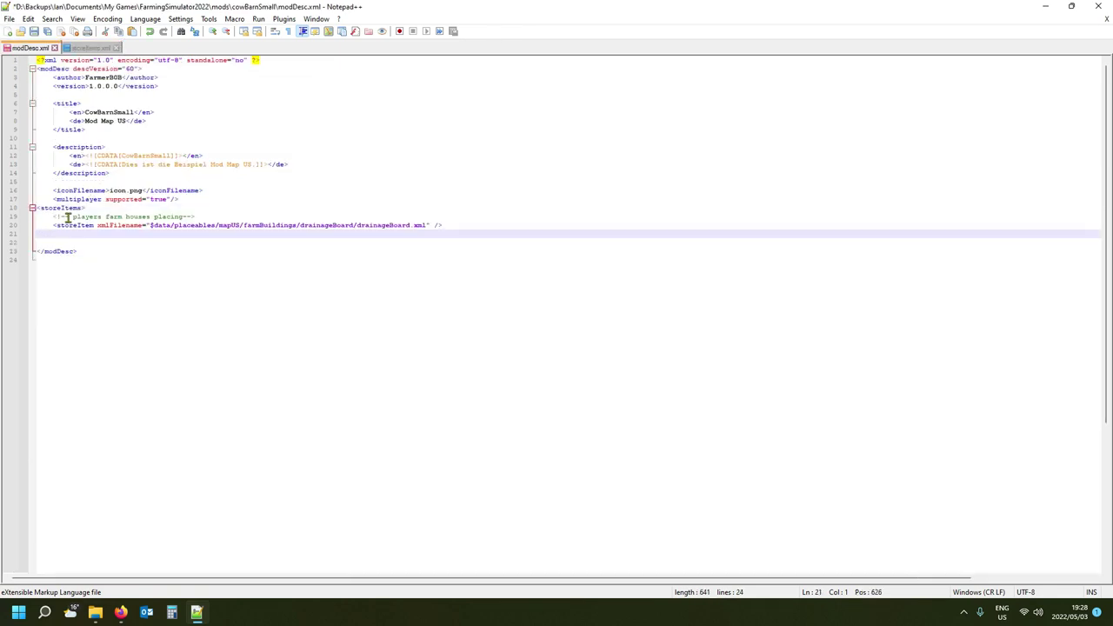
Add a closing </storeItems> tag on the line below the drainageBoard entry in modDesc.xml.
click(10, 209)
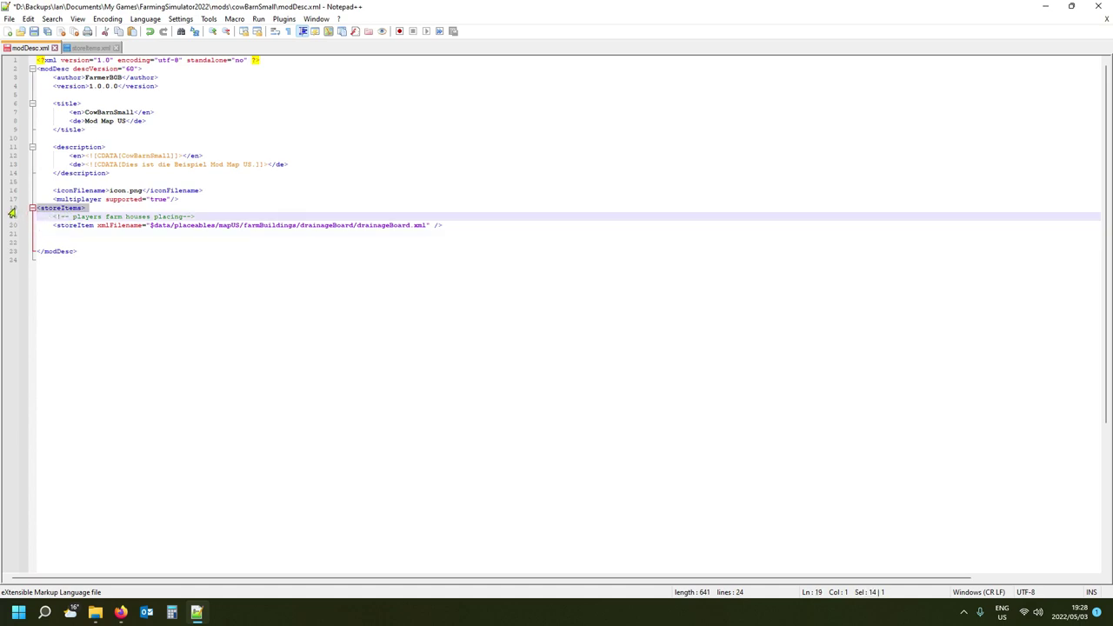
click(40, 233)
text(</storeItems>)
click(40, 233)
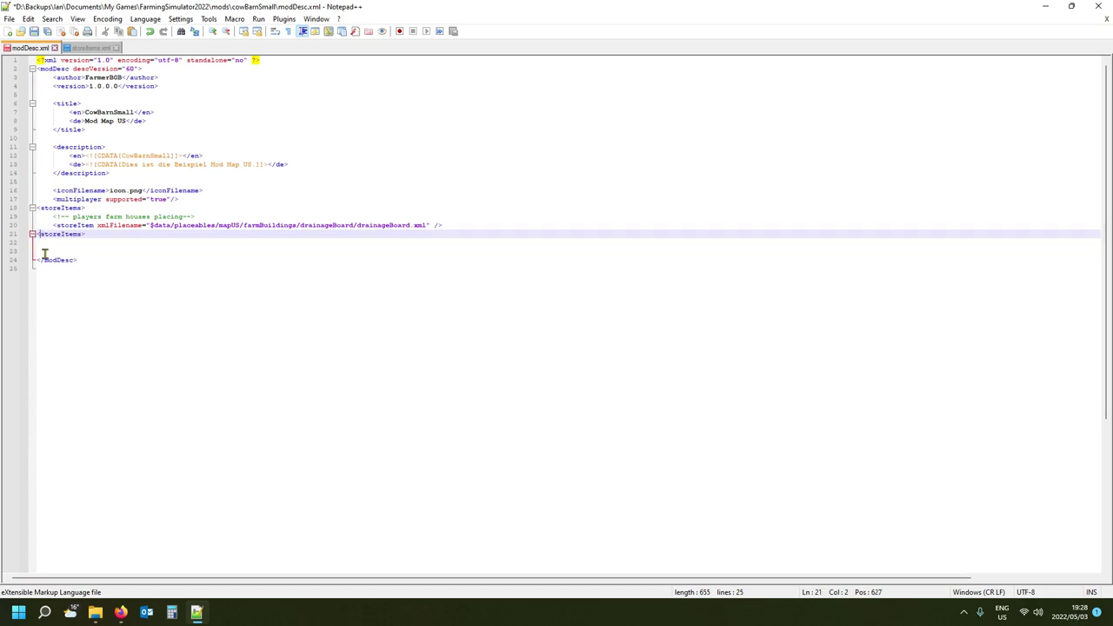
text(/)
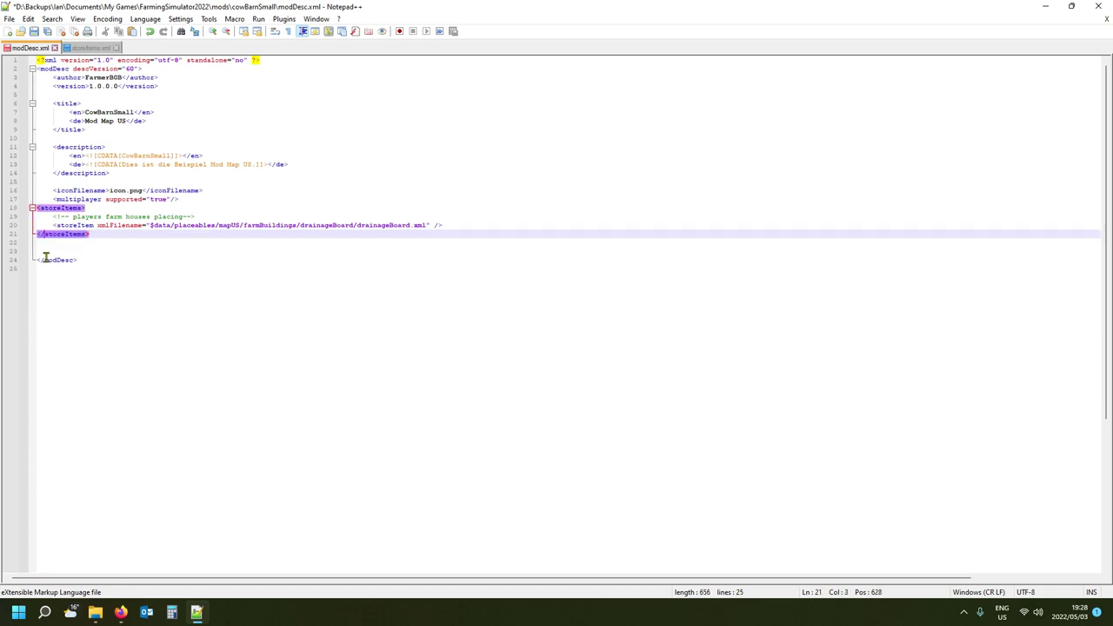
click(73, 234)
Delete the players farm houses comment line from modDesc.xml and close storeItems.xml.
click(11, 218)
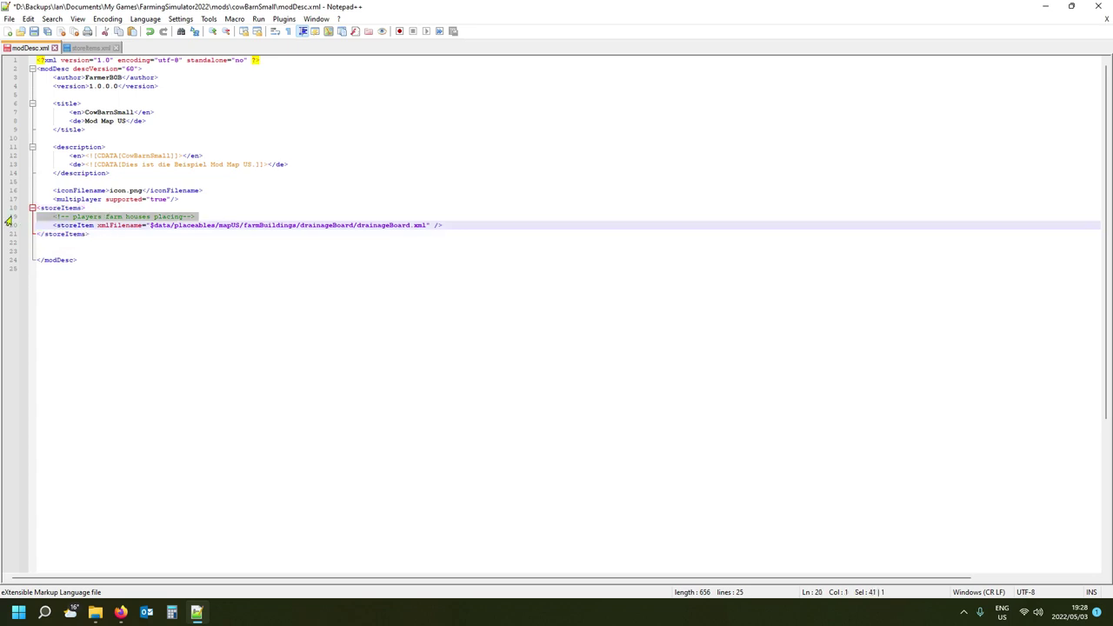
key(Delete)
click(65, 218)
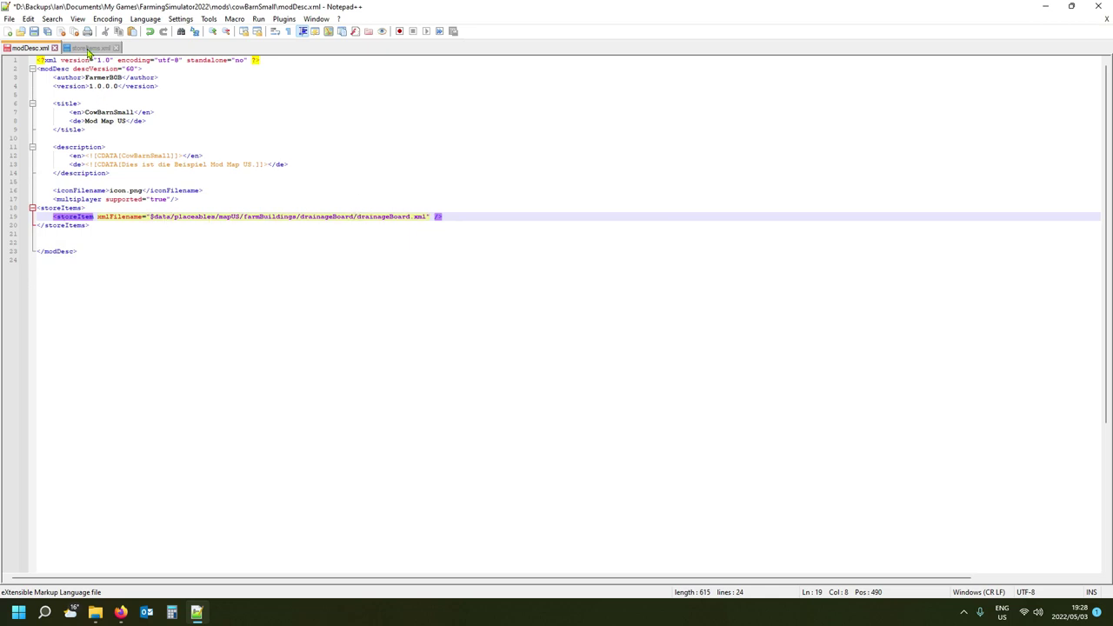
click(116, 49)
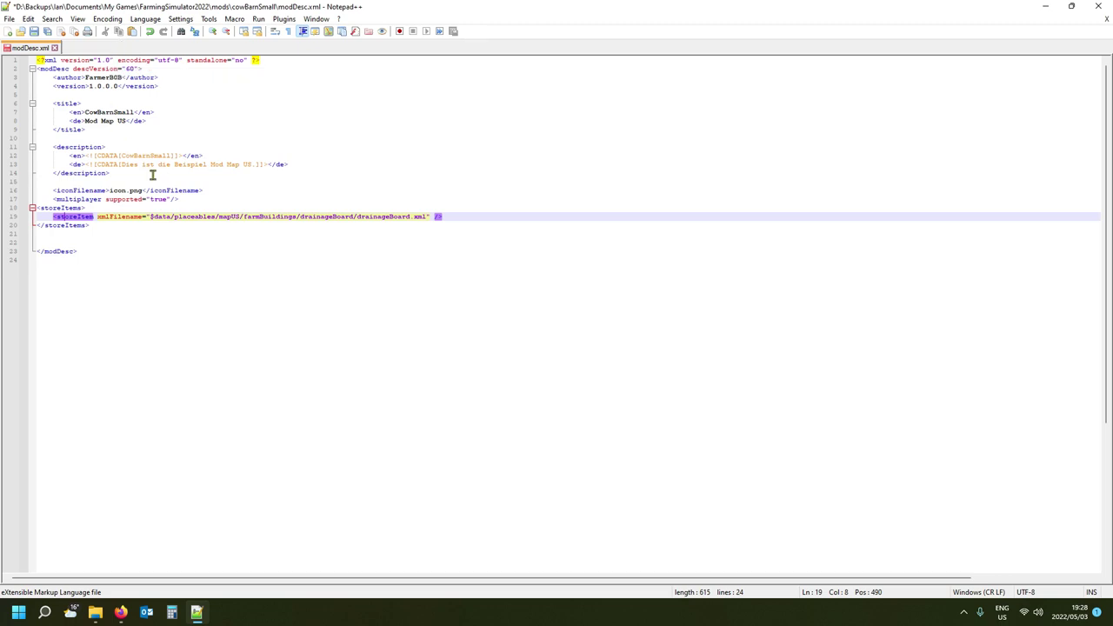
Replace the storeItem's xmlFilename path in modDesc.xml with cowBarnSmall.xml, copying the base name from the file in the mod folder.
mouse_move(97, 613)
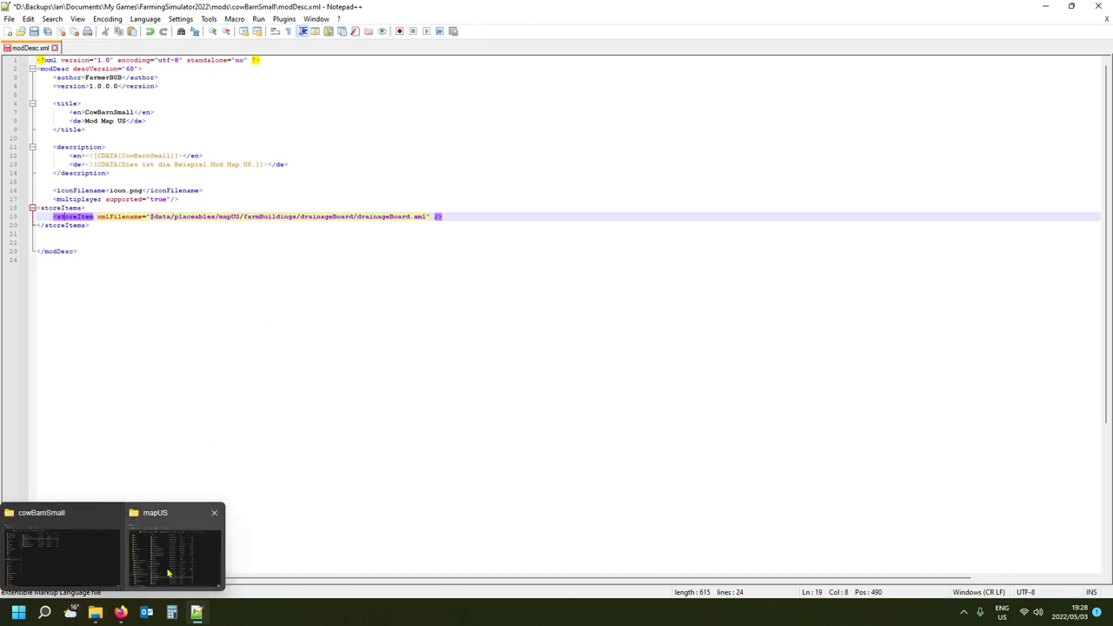
mouse_move(168, 573)
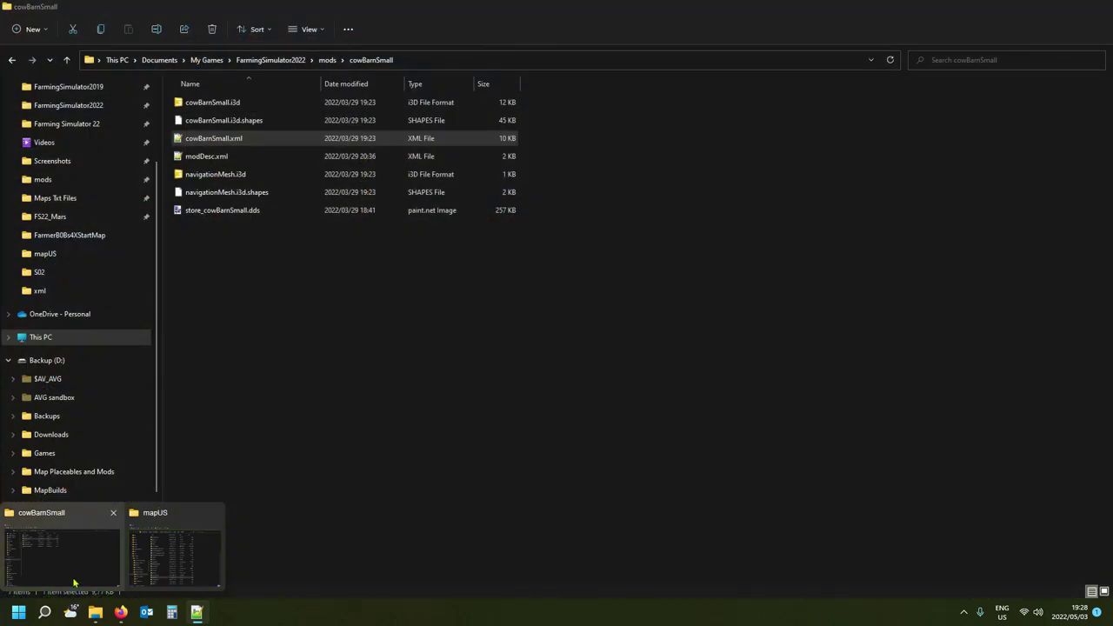
click(75, 584)
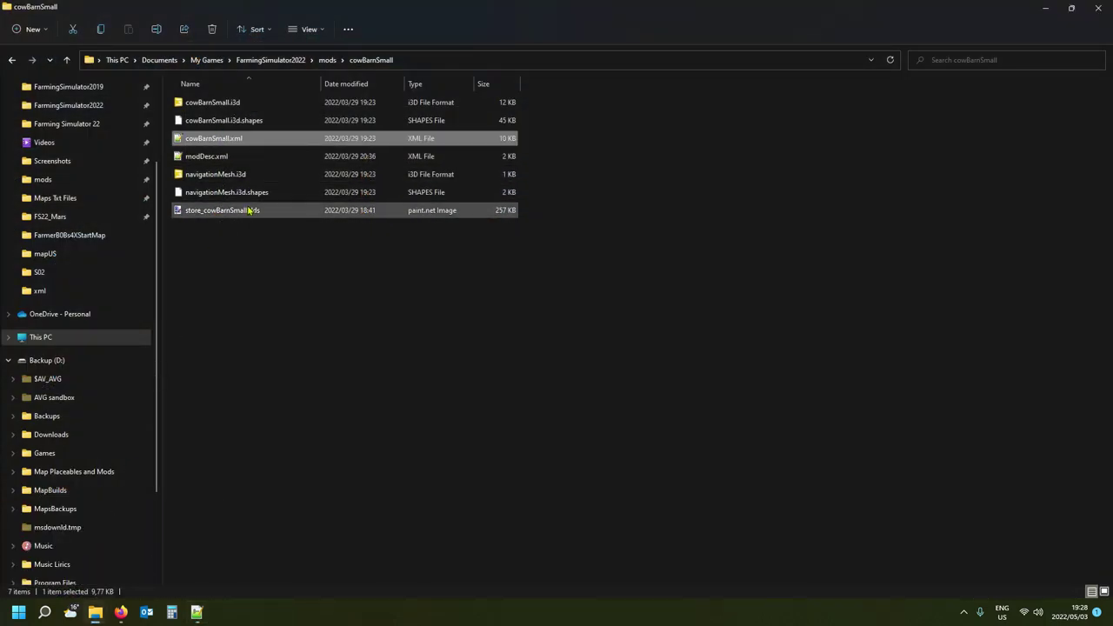
key(F2)
key(ctrl+c)
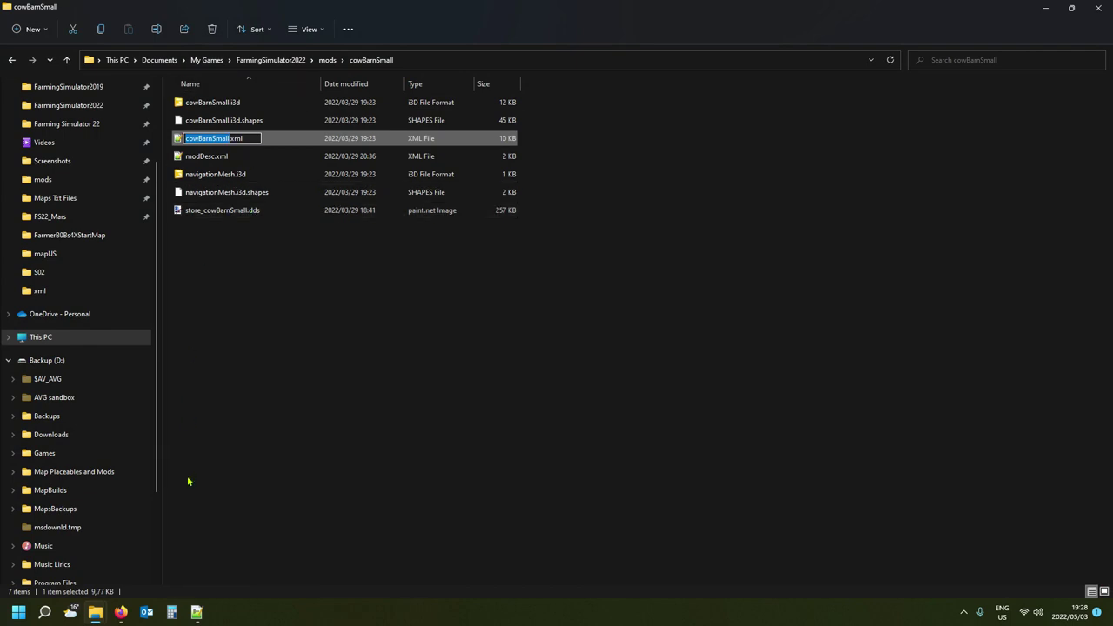
click(196, 612)
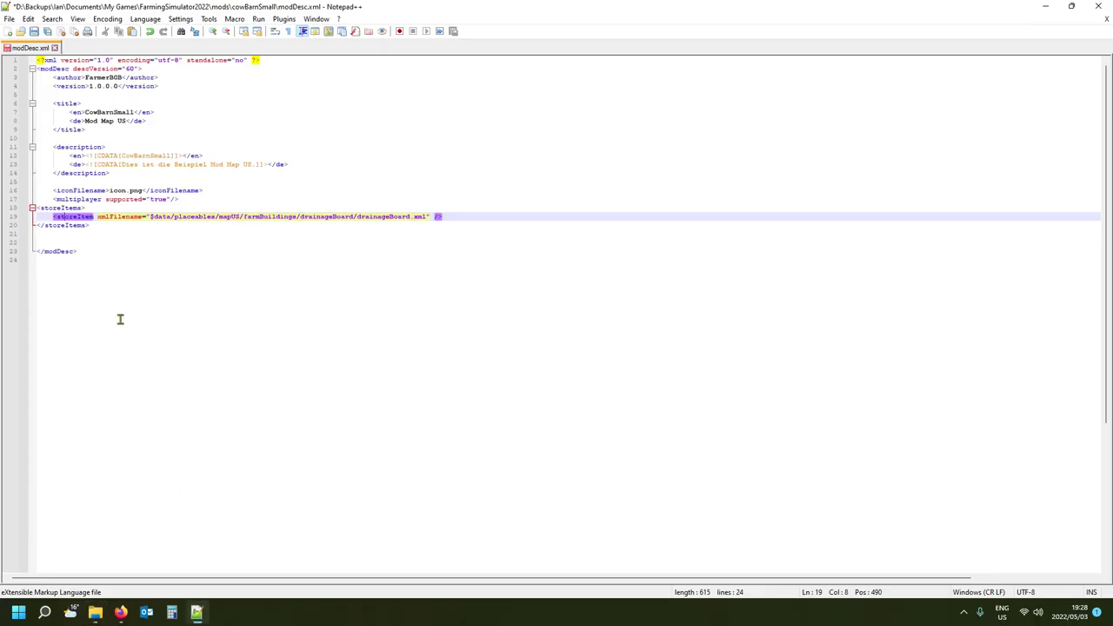
drag(149, 216, 424, 219)
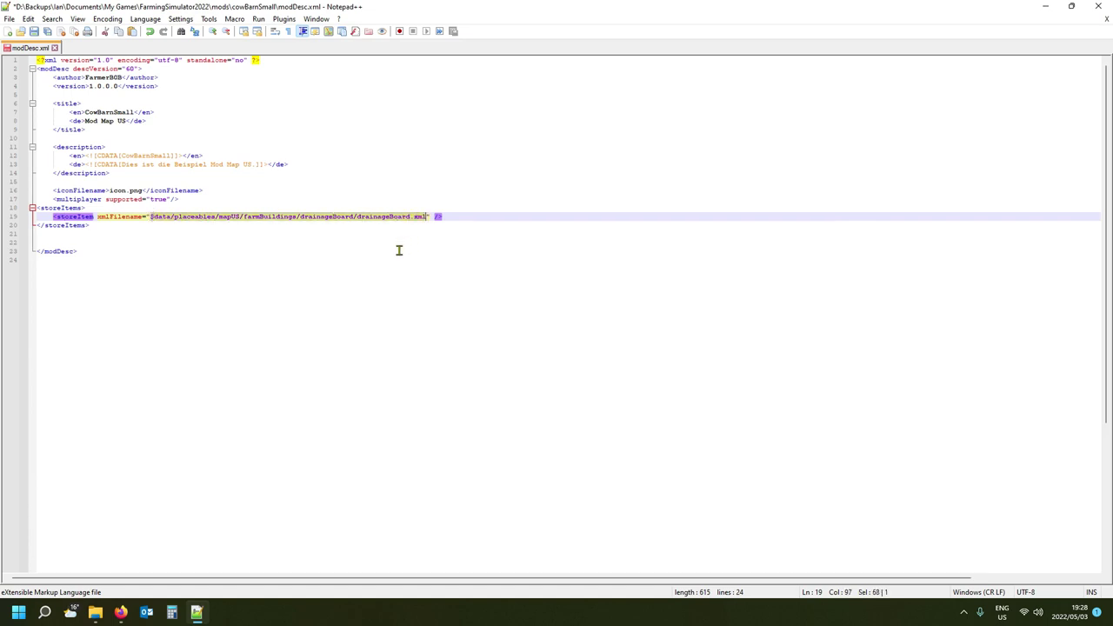
key(ctrl+v)
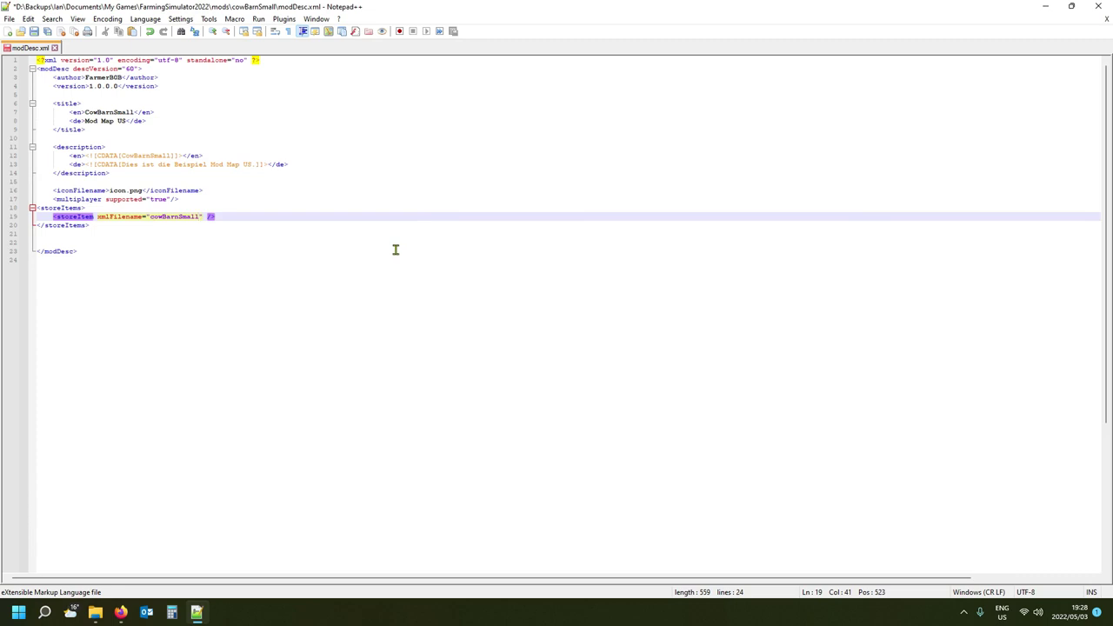
text(.xml)
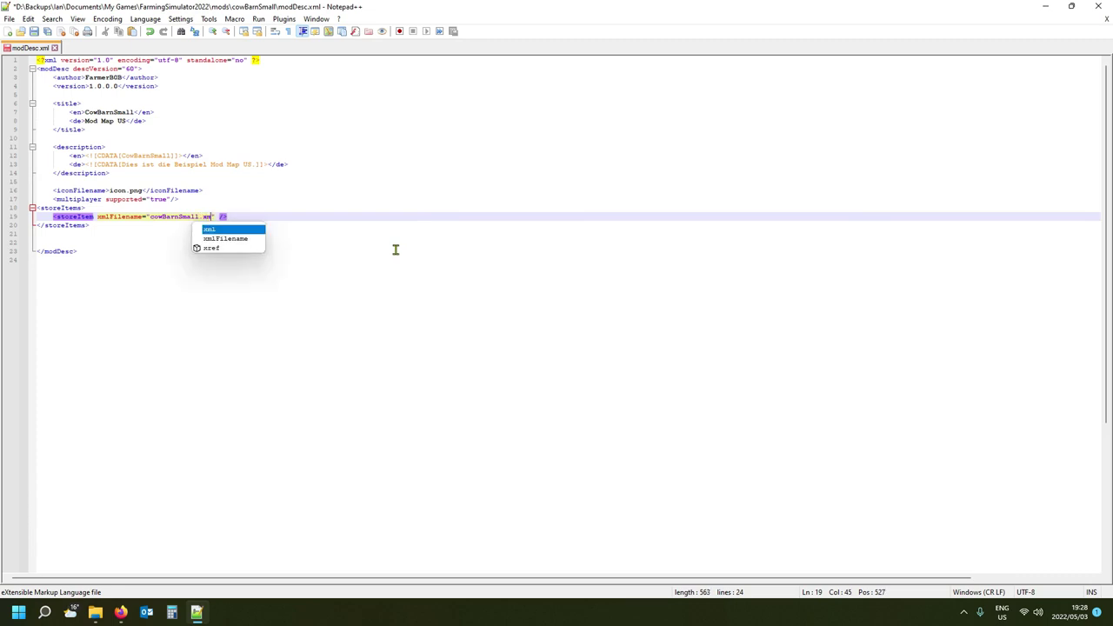
click(163, 216)
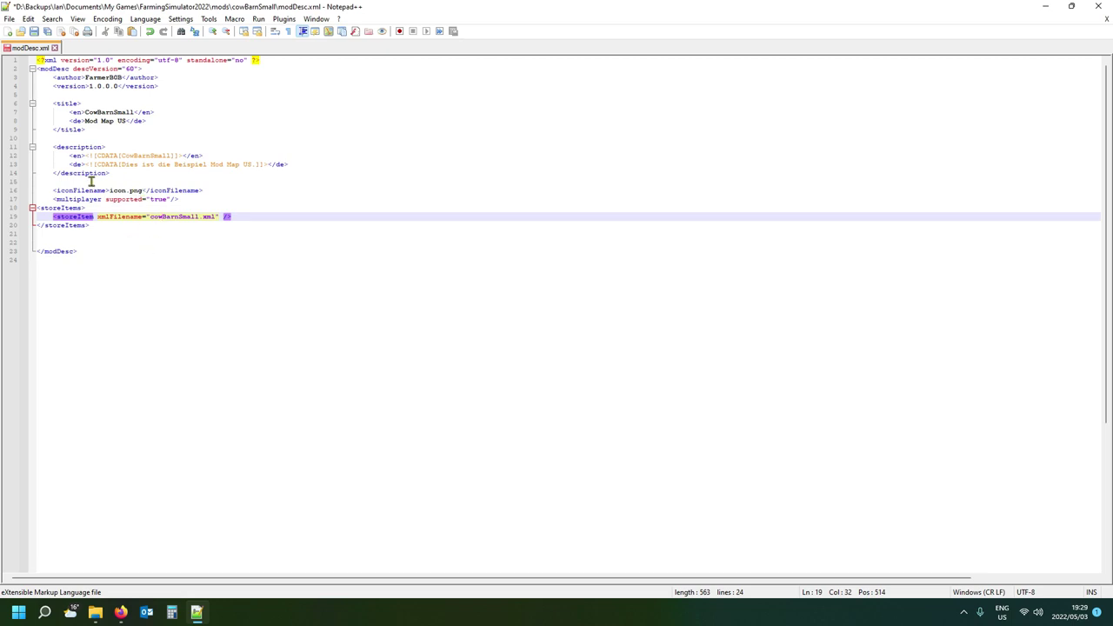
Open cowBarnSmall.xml from the mod folder and locate the image path in storeData and the i3d filename path in base.
mouse_move(96, 612)
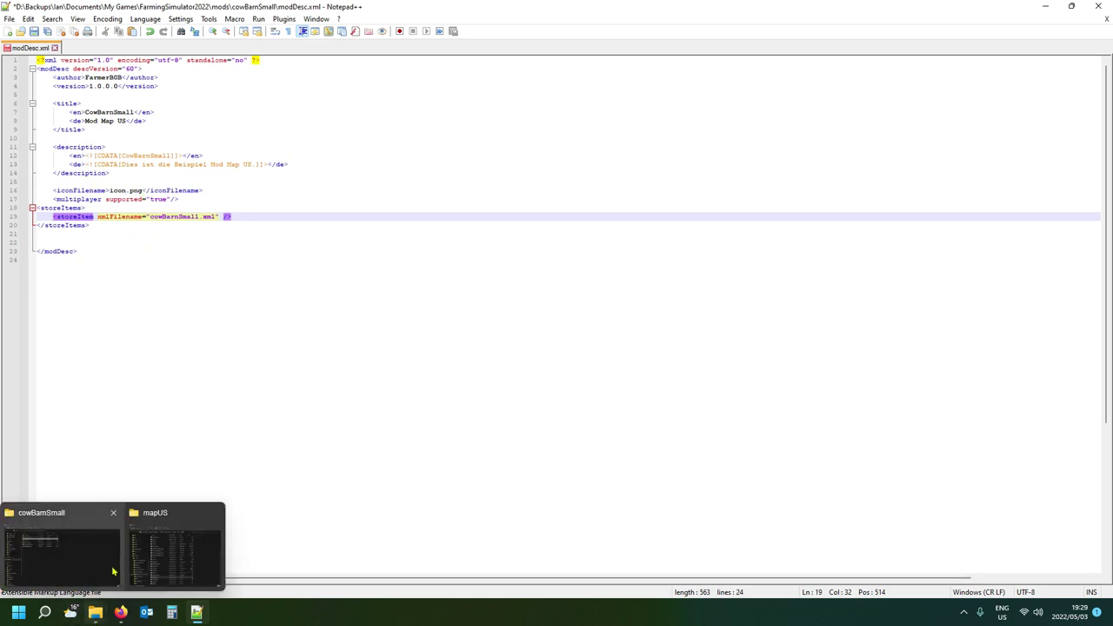
click(37, 559)
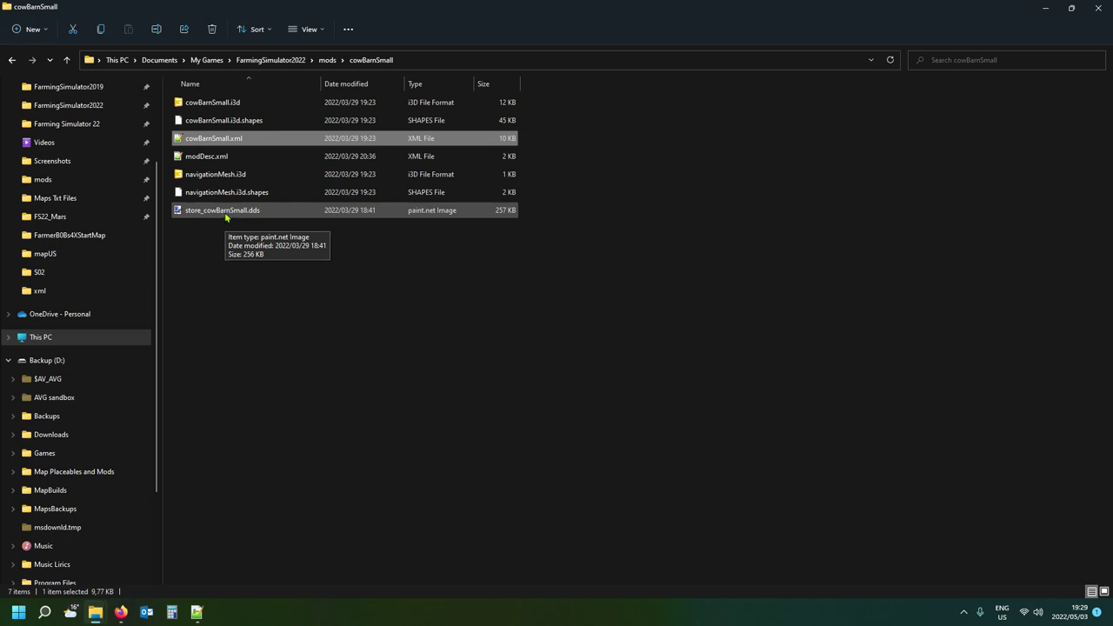
double_click(211, 140)
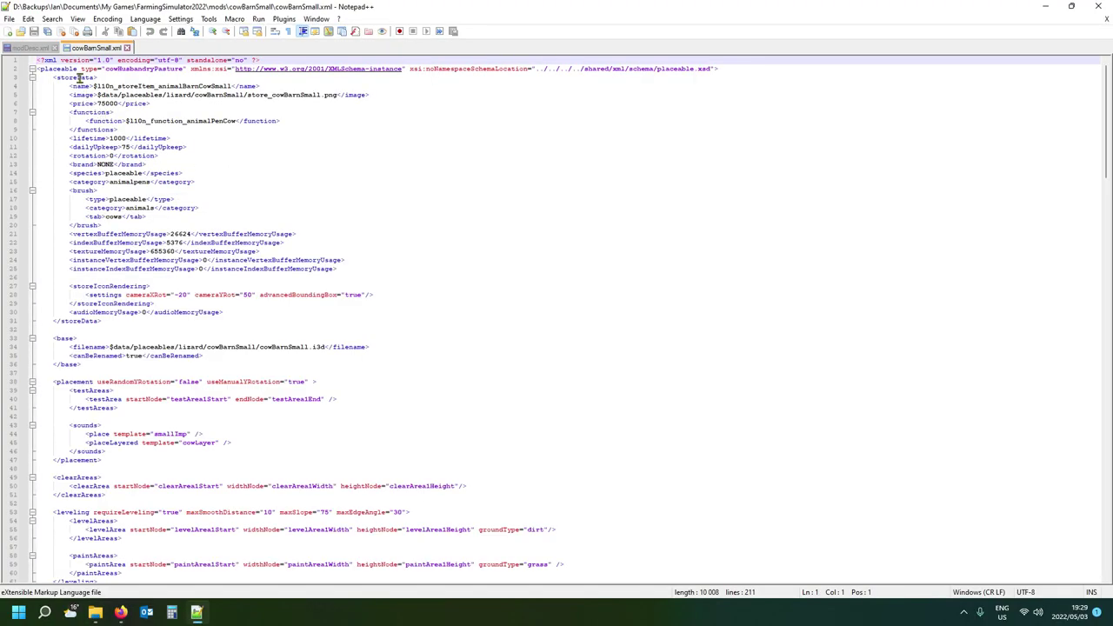
click(82, 96)
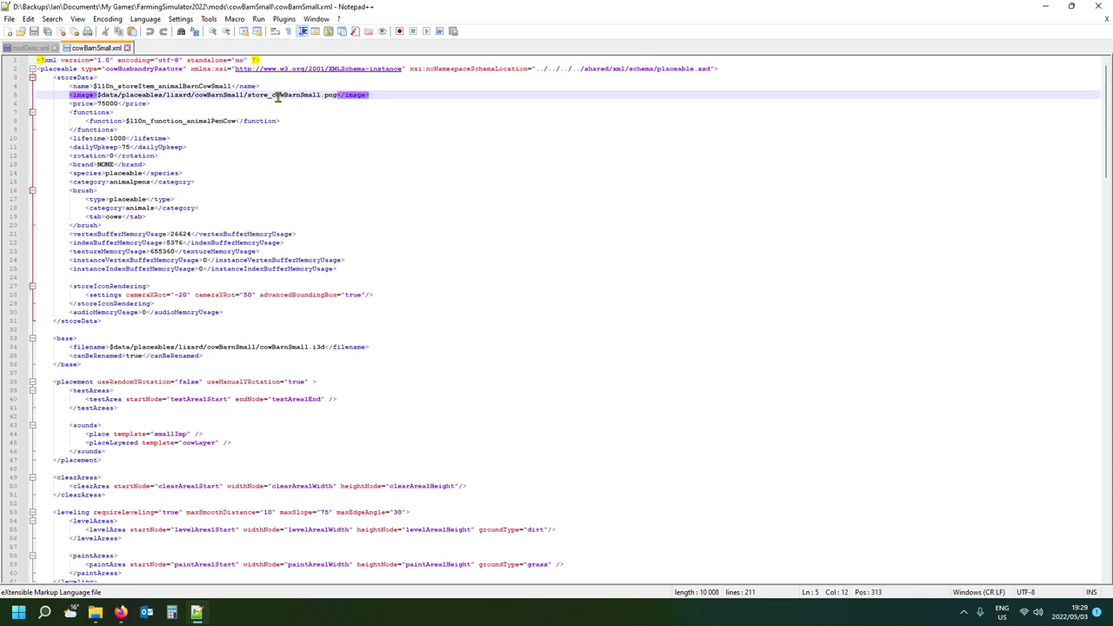
click(64, 76)
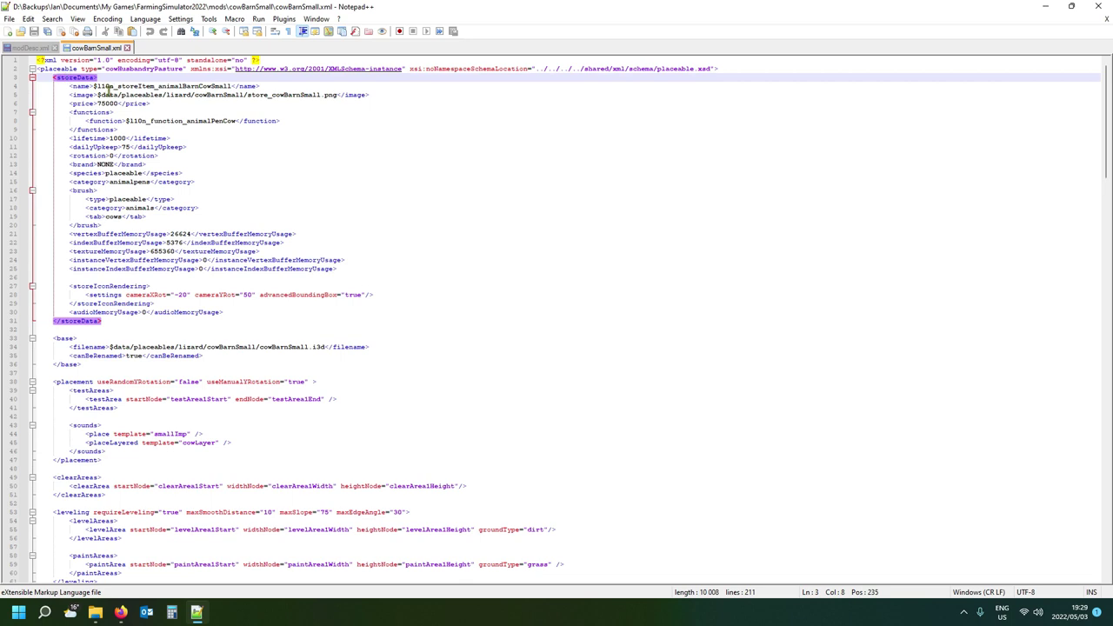
click(219, 96)
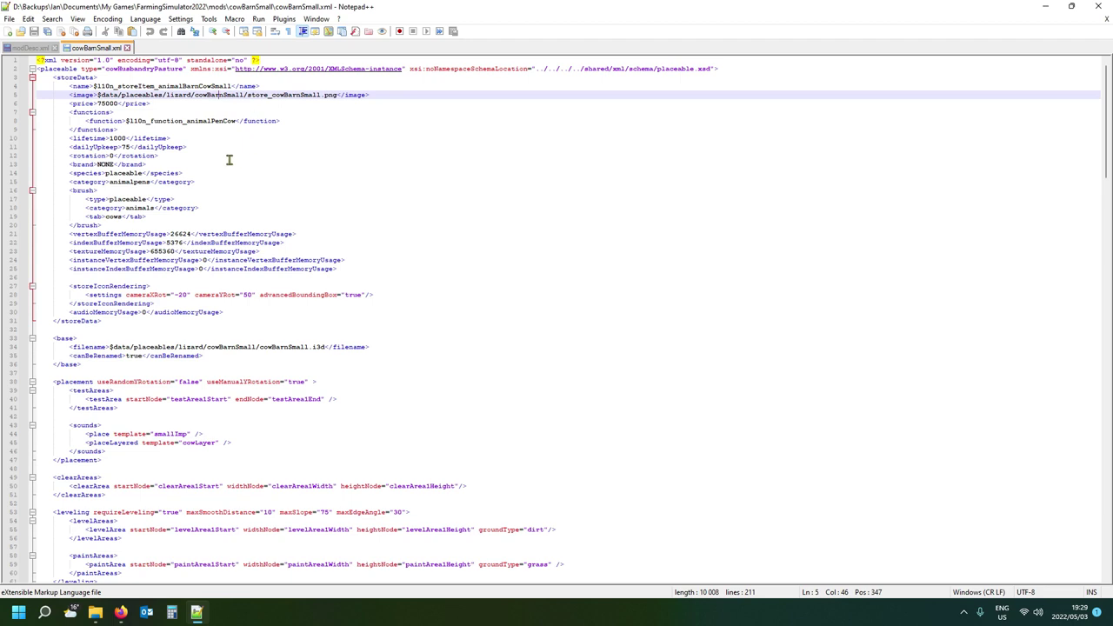
scroll(228, 162, down, 1)
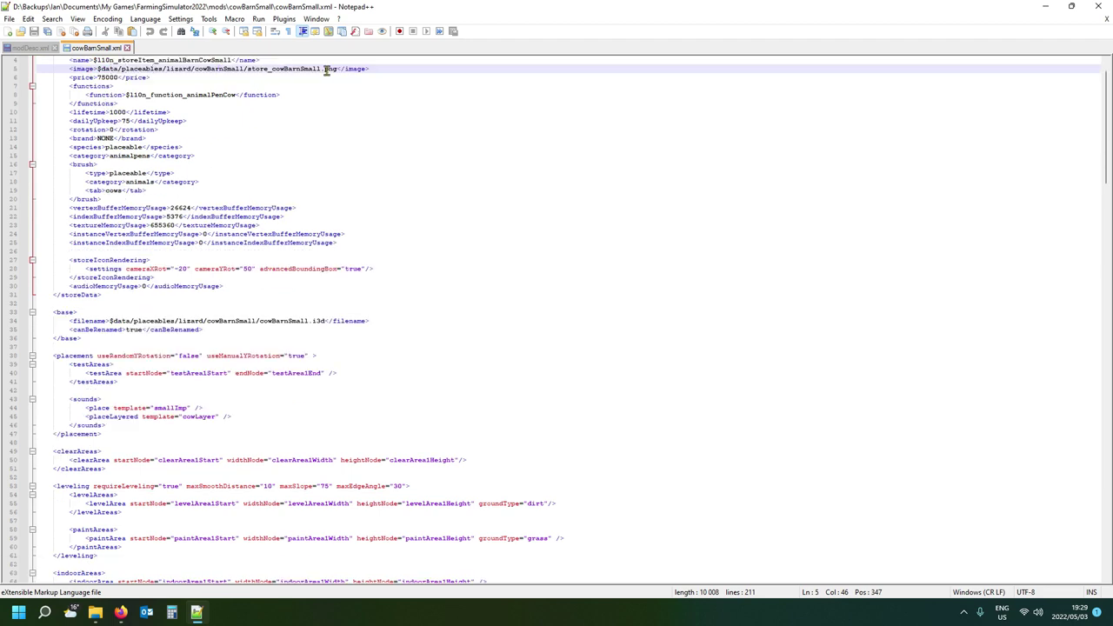
click(64, 311)
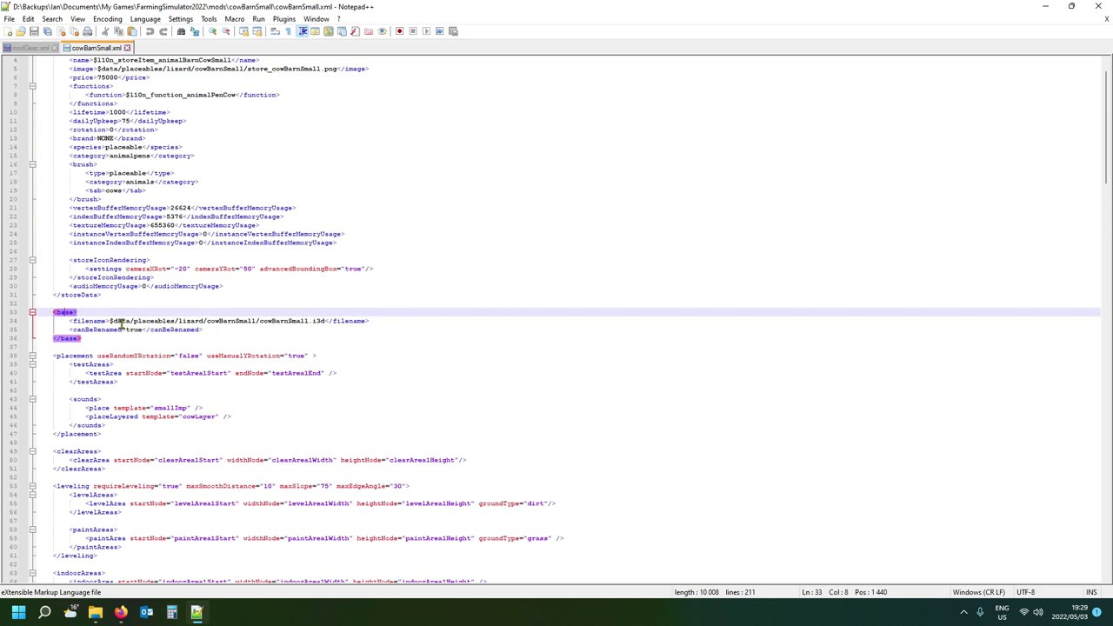
Remove the $data/placeables/lizard/cowBarnSmall/ prefix from the base filename in cowBarnSmall.xml, leaving cowBarnSmall.i3d.
drag(110, 321, 262, 322)
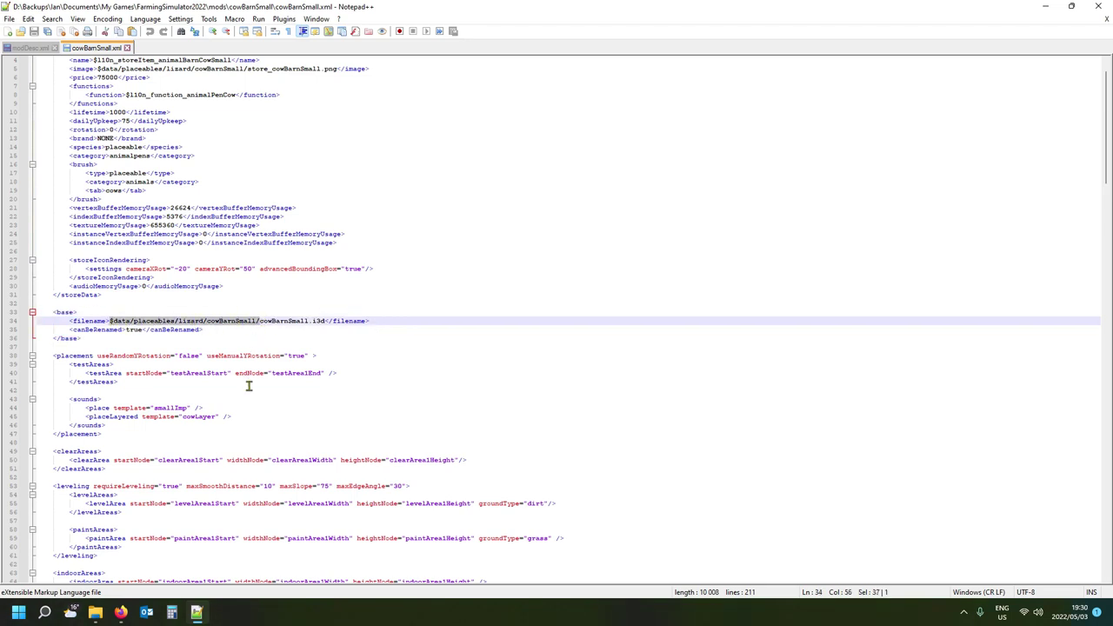
key(Delete)
click(62, 312)
Examine the clearAreas and leveling sections of cowBarnSmall.xml for file paths that need adapting.
scroll(95, 337, down, 1)
scroll(94, 346, down, 2)
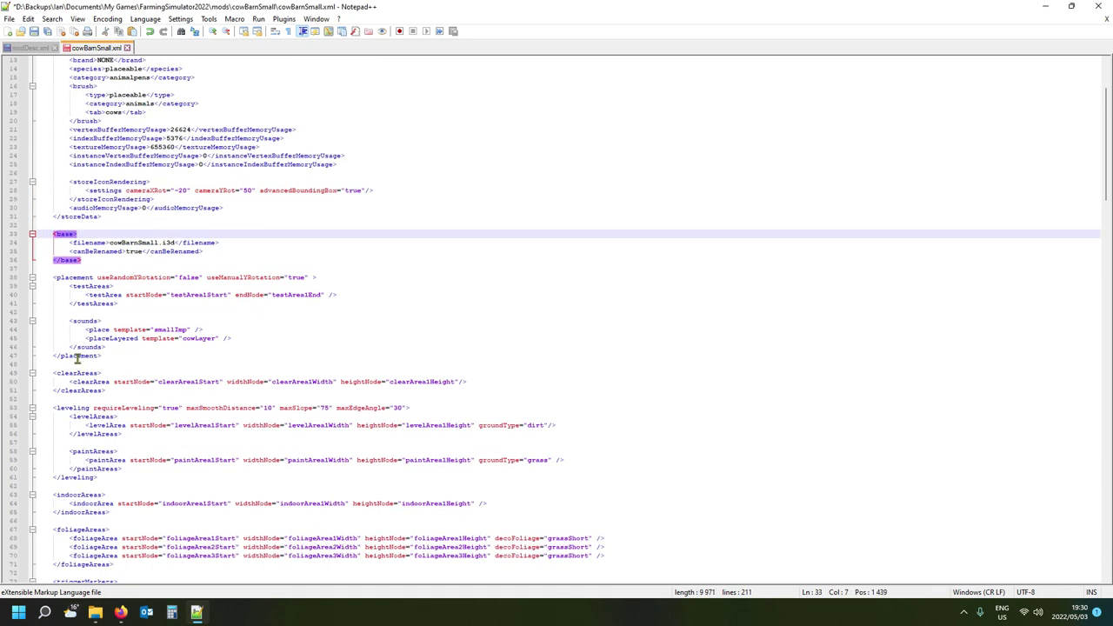
scroll(80, 391, down, 1)
scroll(82, 395, down, 1)
click(75, 356)
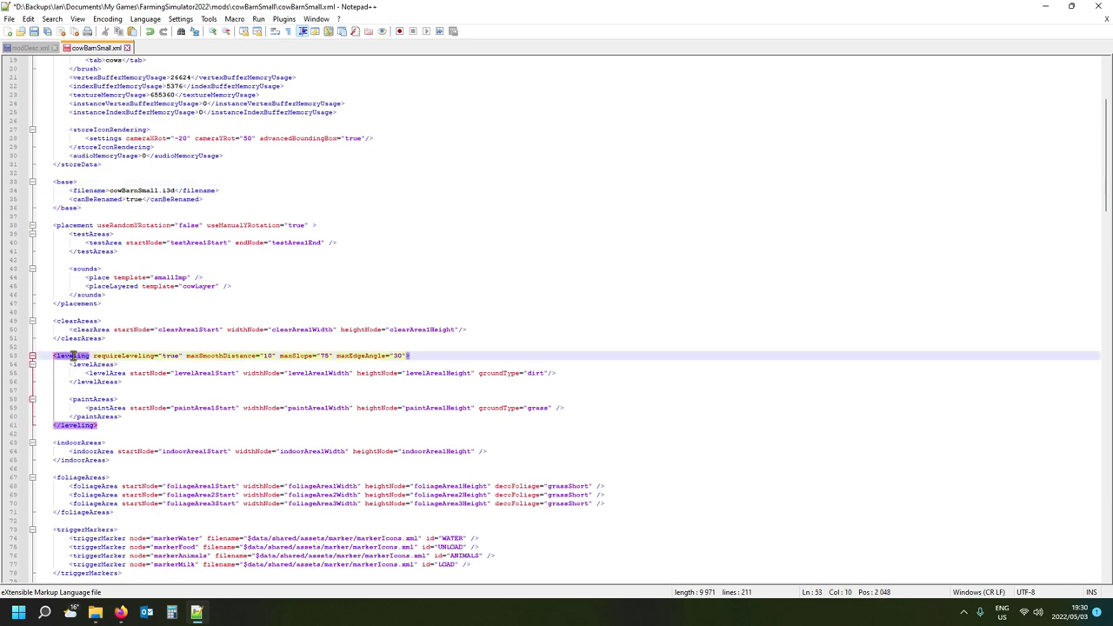
click(70, 320)
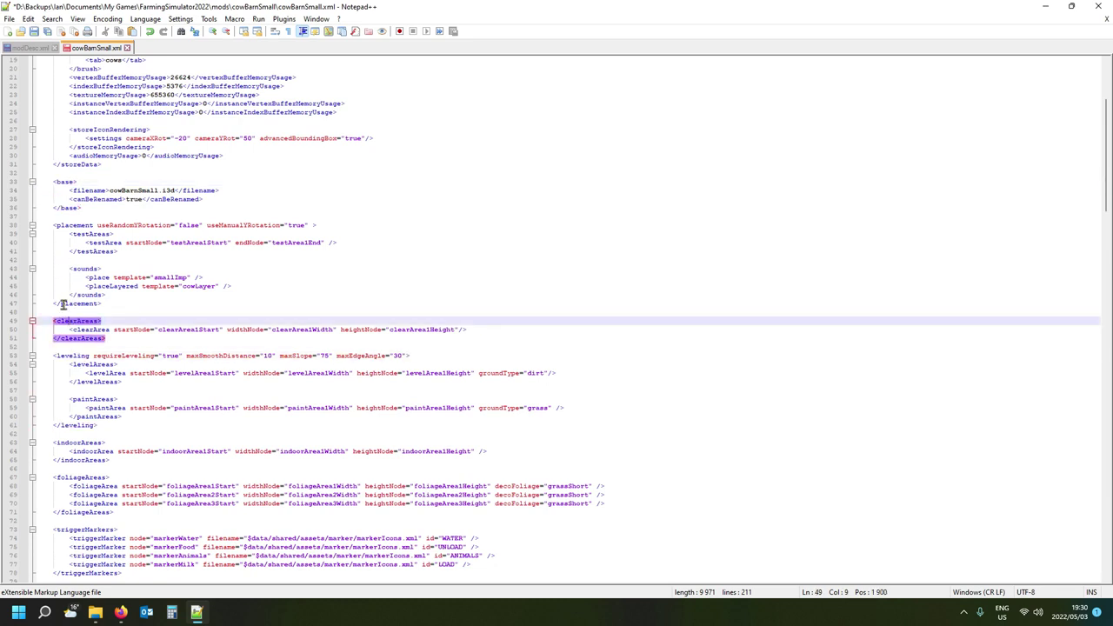
click(67, 355)
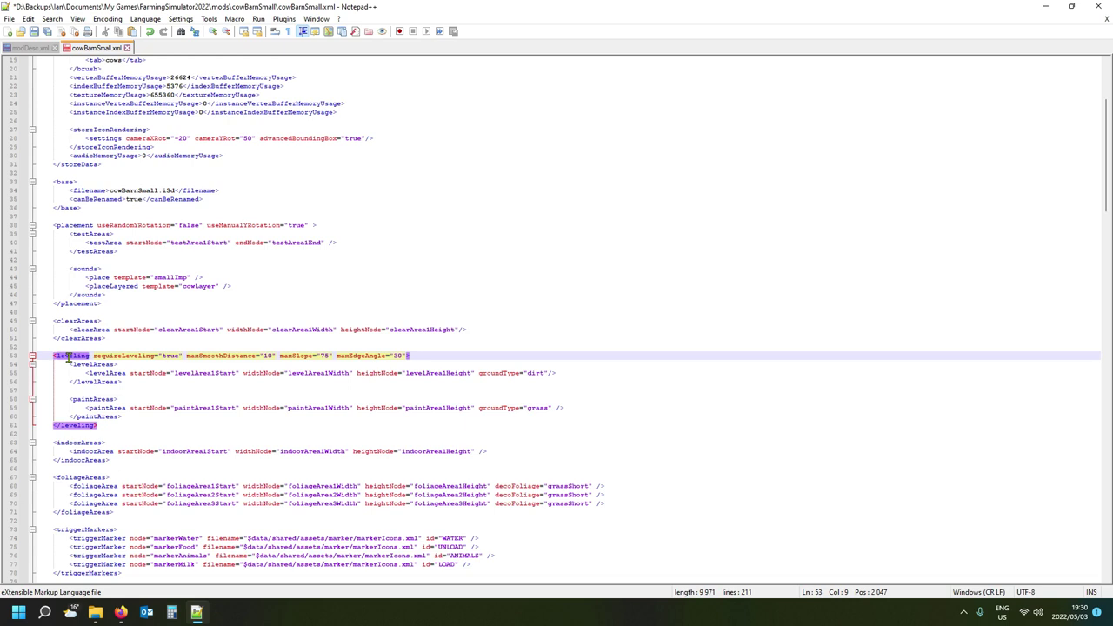
click(67, 321)
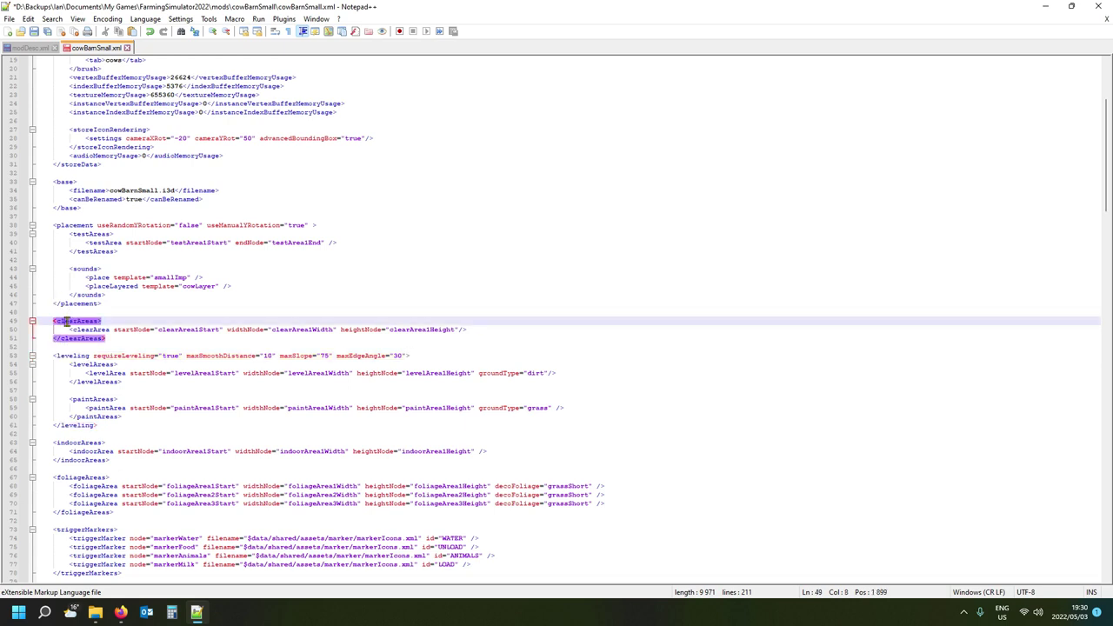
click(12, 335)
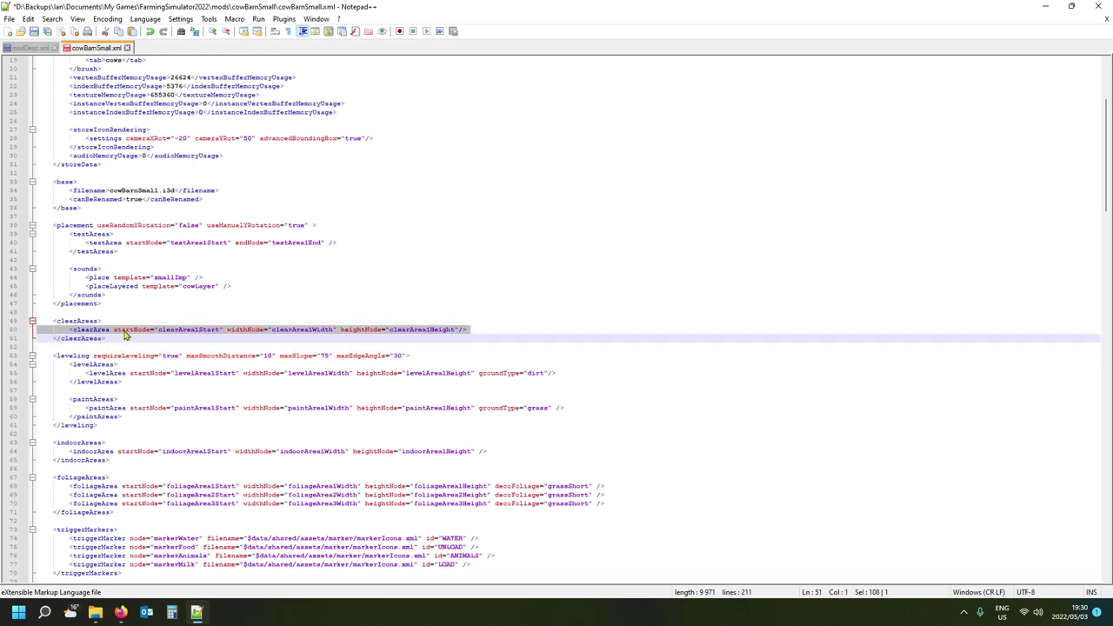
click(70, 321)
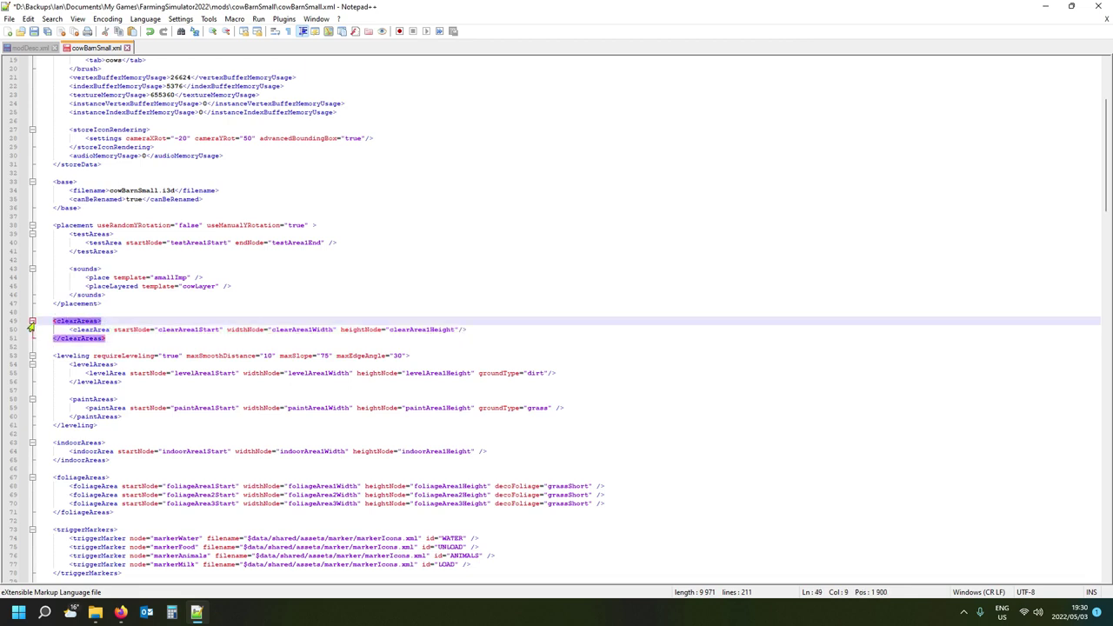
click(62, 355)
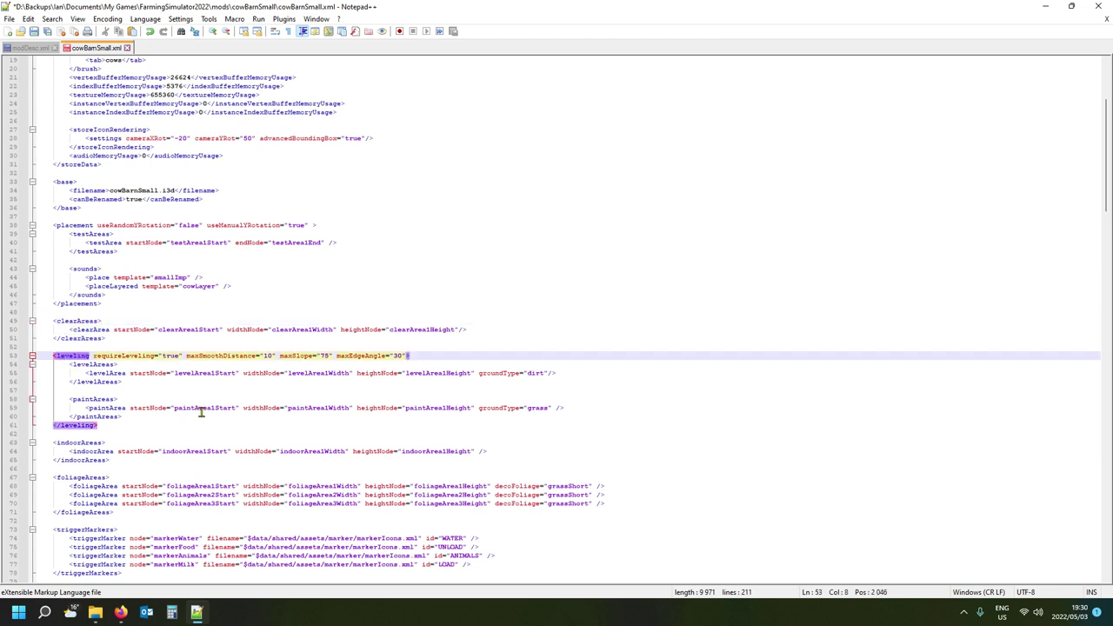
Review the indoorAreas, foliageAreas and triggerMarkers sections and continue to the husbandry section, checking for file paths.
scroll(90, 439, down, 2)
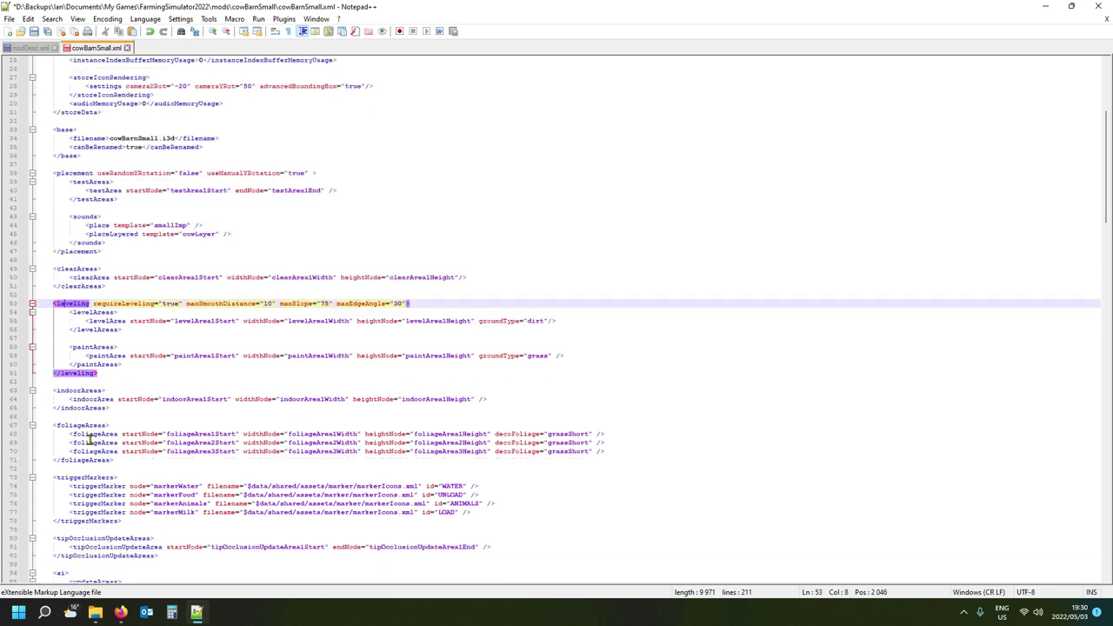
click(78, 392)
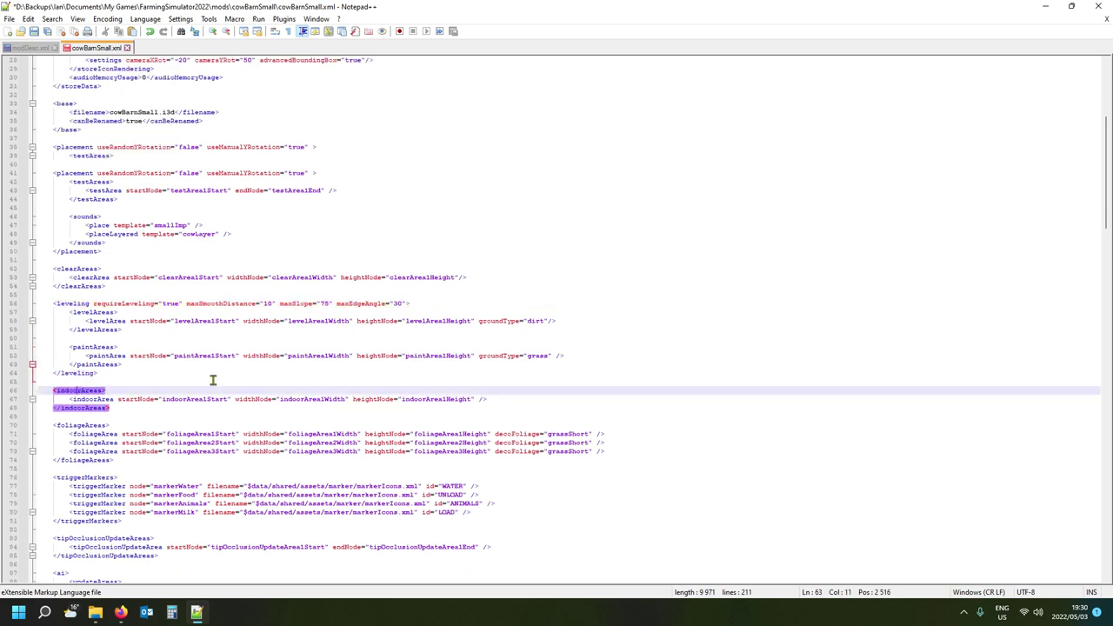
scroll(79, 391, down, 1)
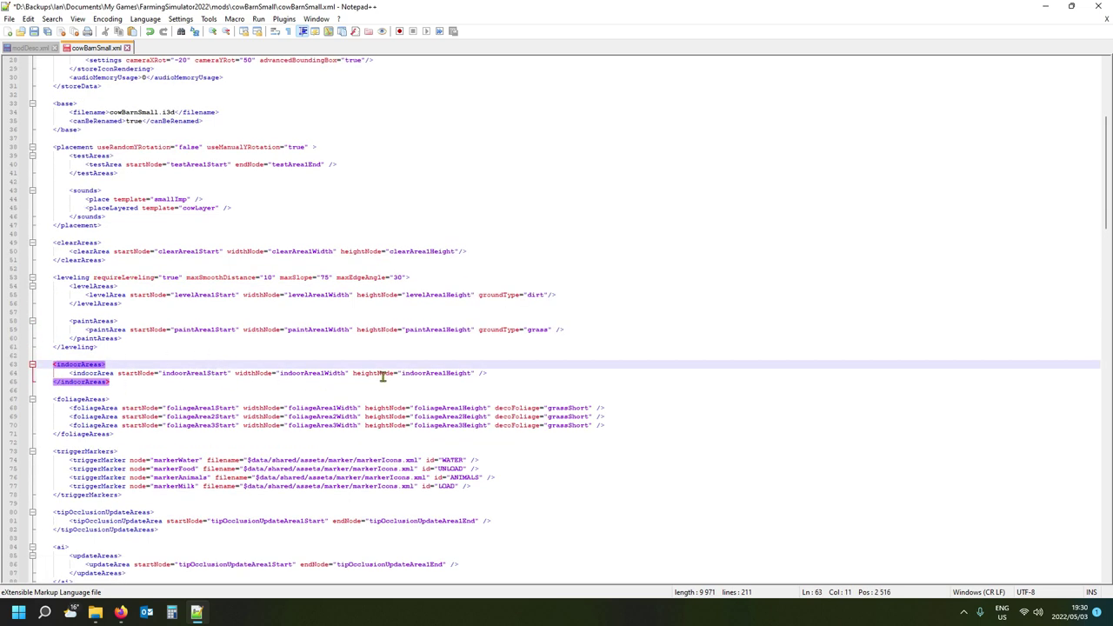
scroll(322, 380, down, 2)
click(76, 348)
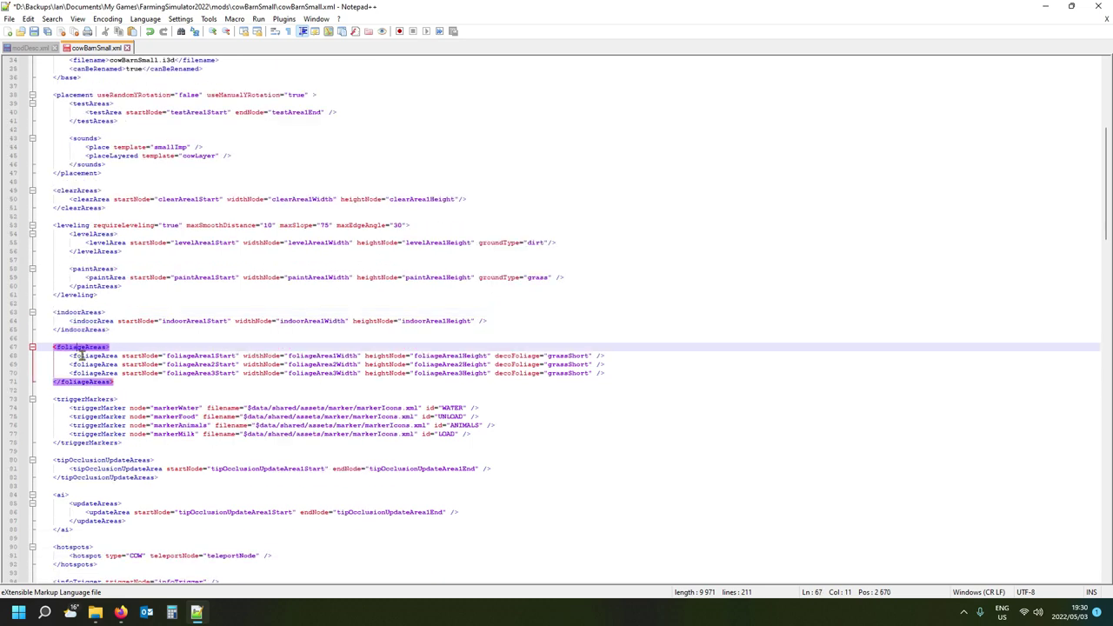
scroll(73, 365, down, 1)
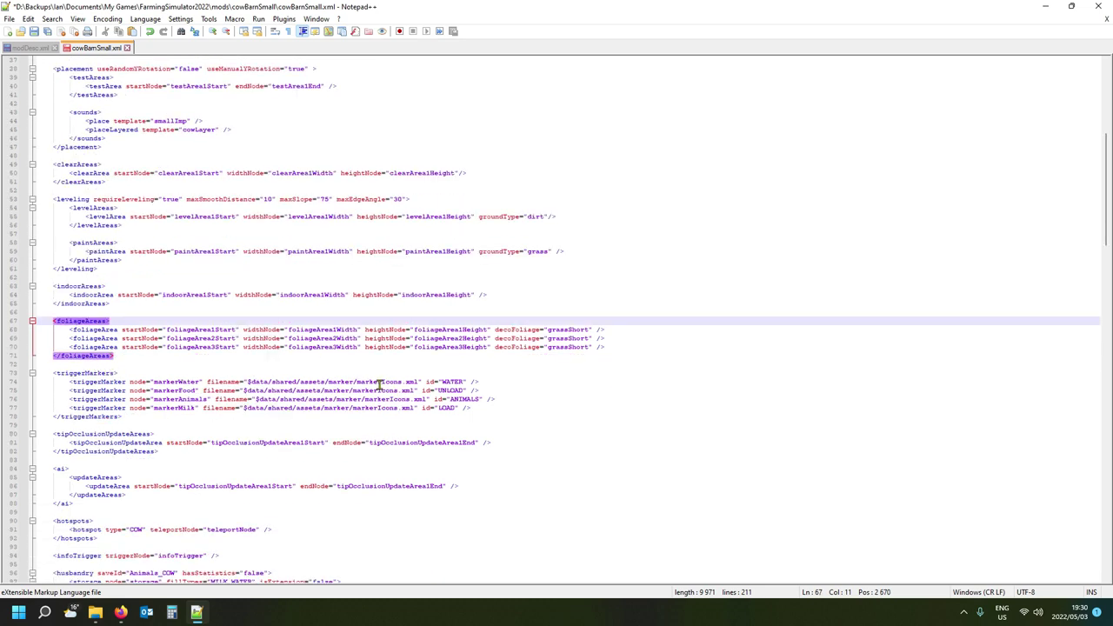
click(93, 372)
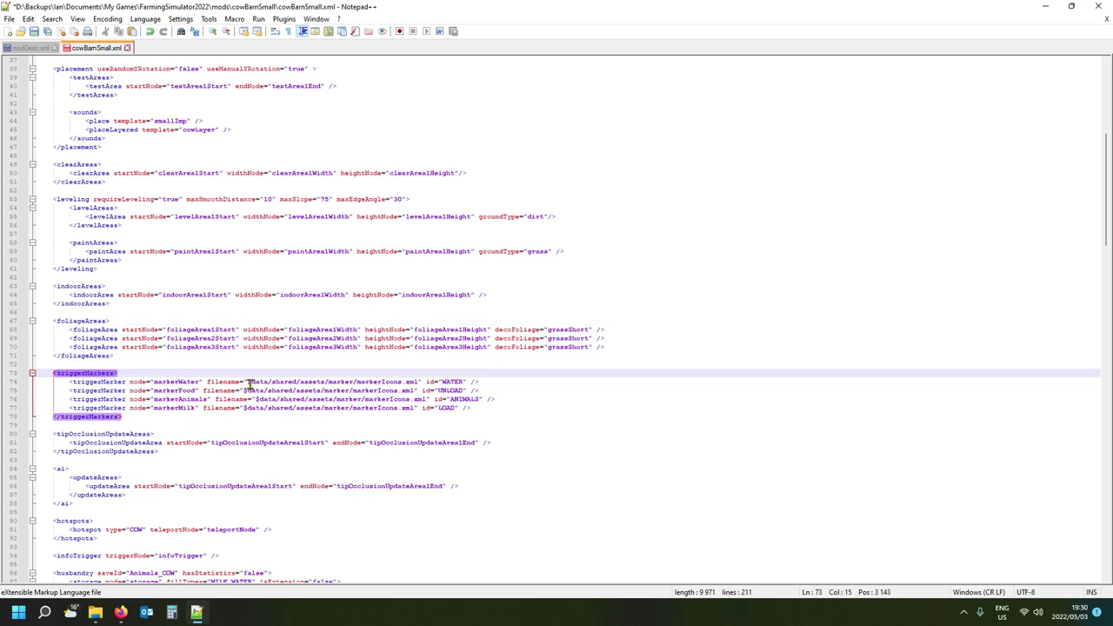
scroll(234, 425, down, 2)
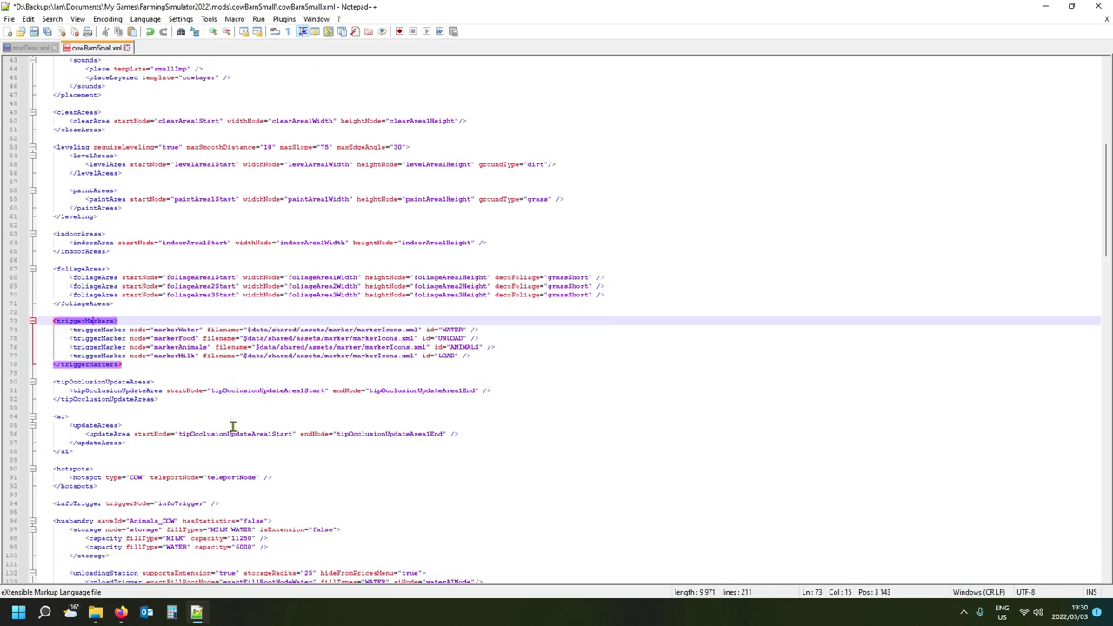
scroll(193, 419, down, 6)
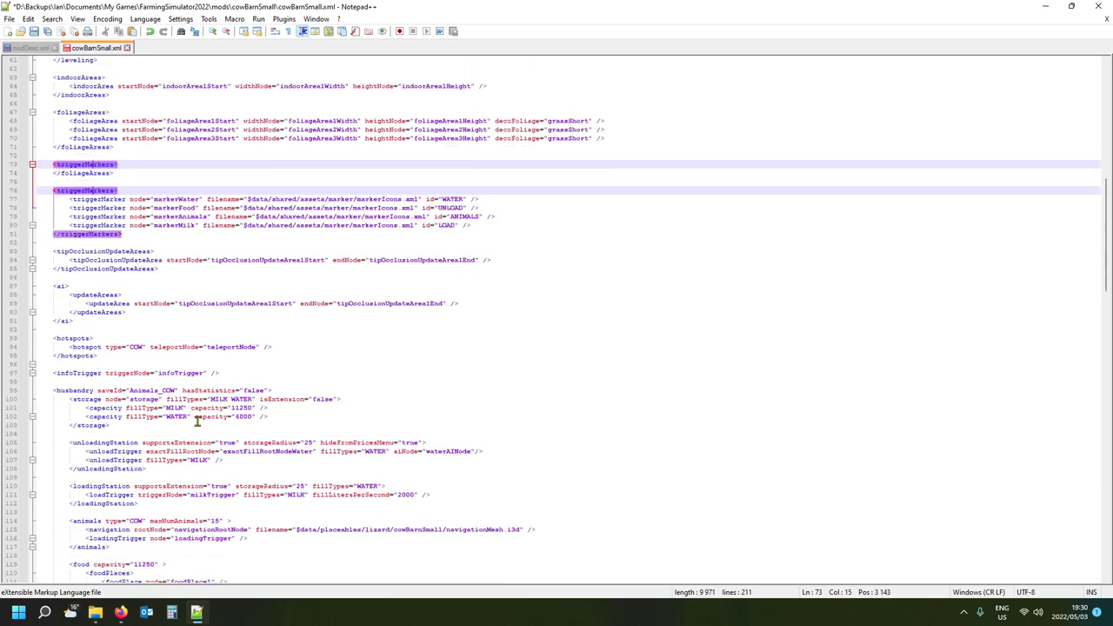
scroll(199, 420, down, 2)
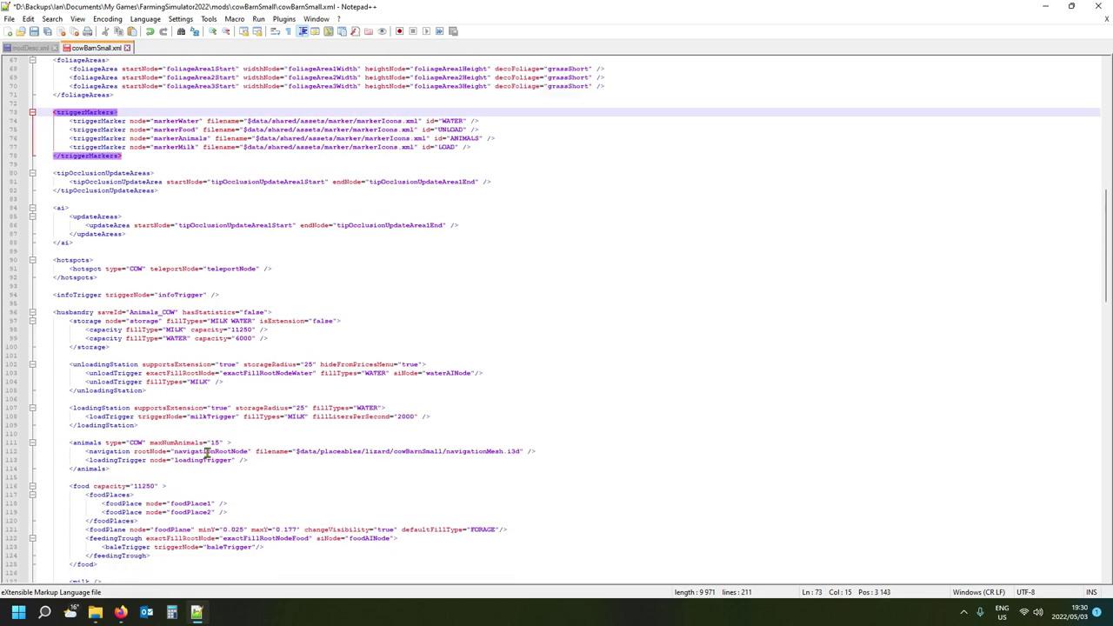
Check navigationMesh.i3d in the mod folder, and shorten the navigation filename in the animals section of cowBarnSmall.xml to navigationMesh.i3d.
click(209, 452)
click(92, 443)
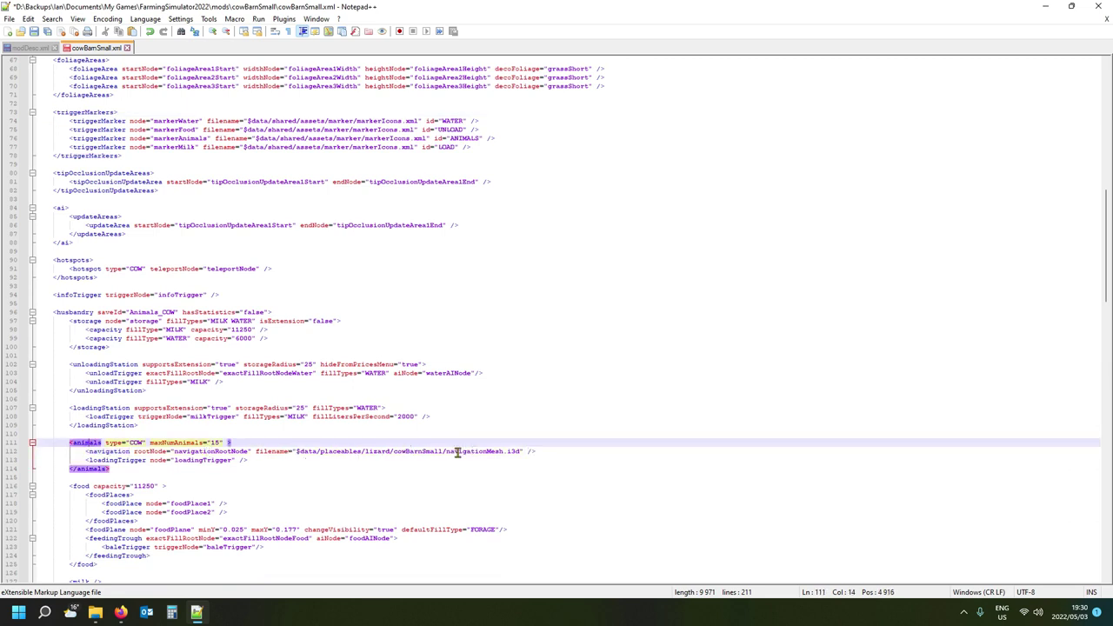
mouse_move(97, 614)
click(91, 574)
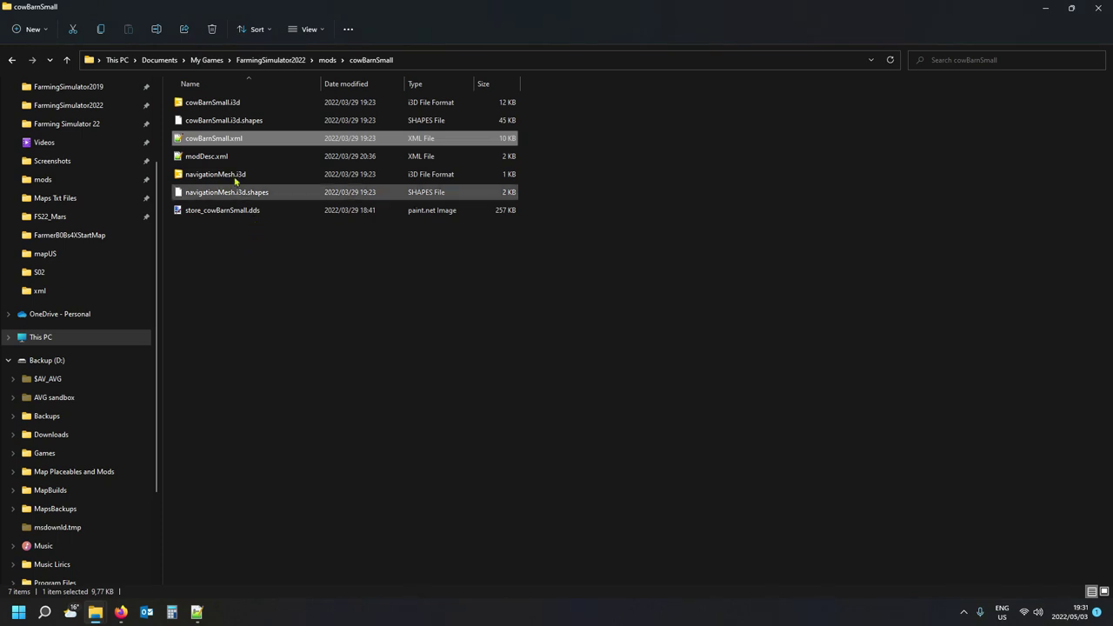
click(207, 107)
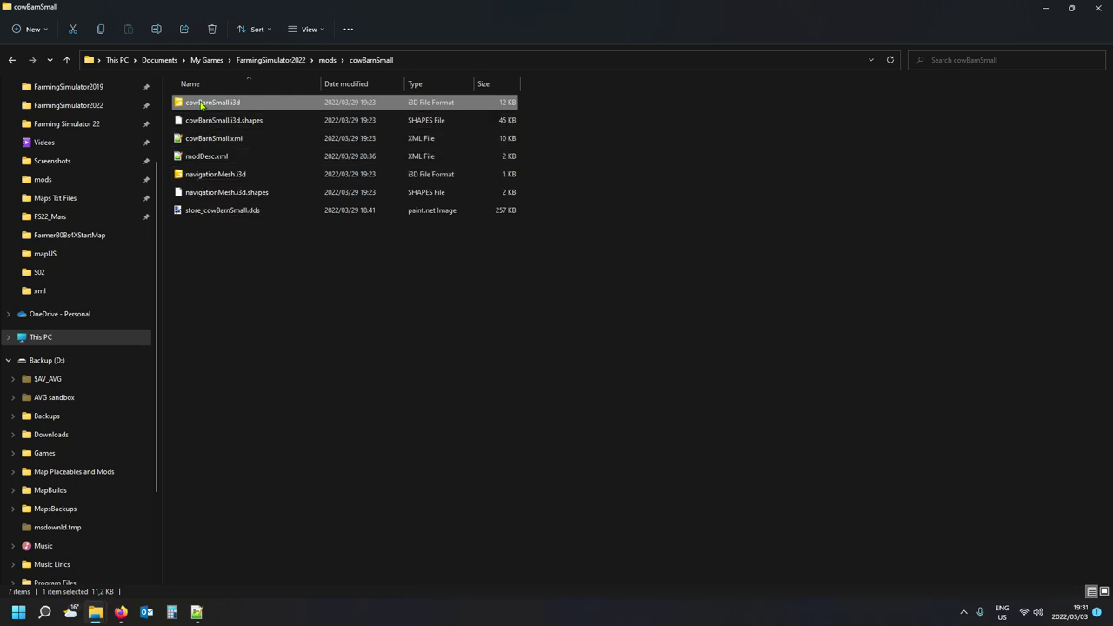
click(207, 180)
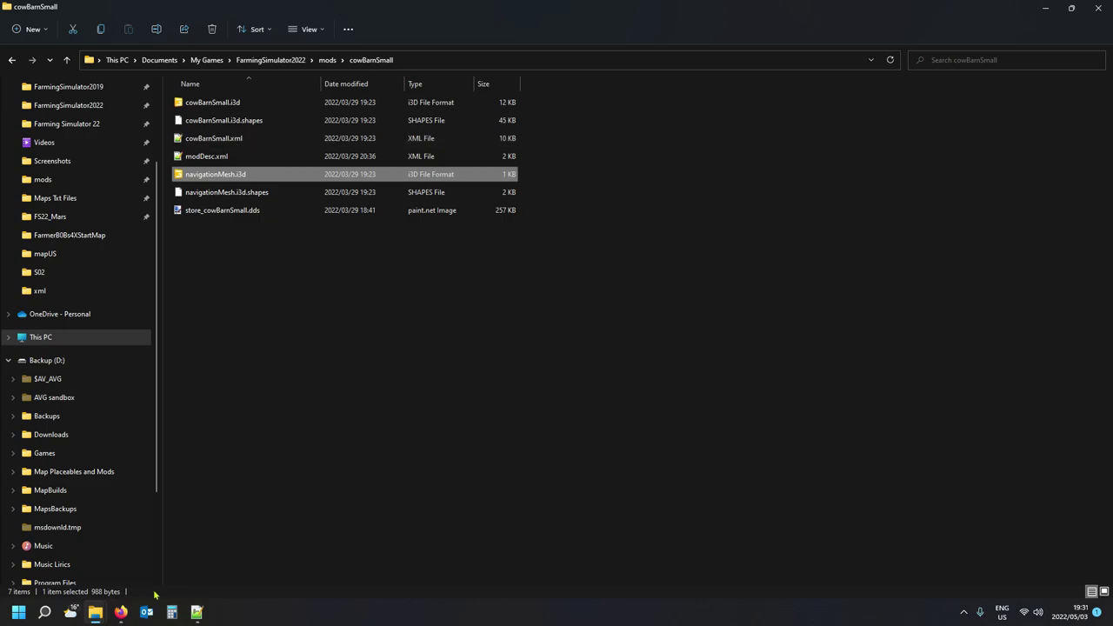
mouse_move(197, 612)
click(200, 553)
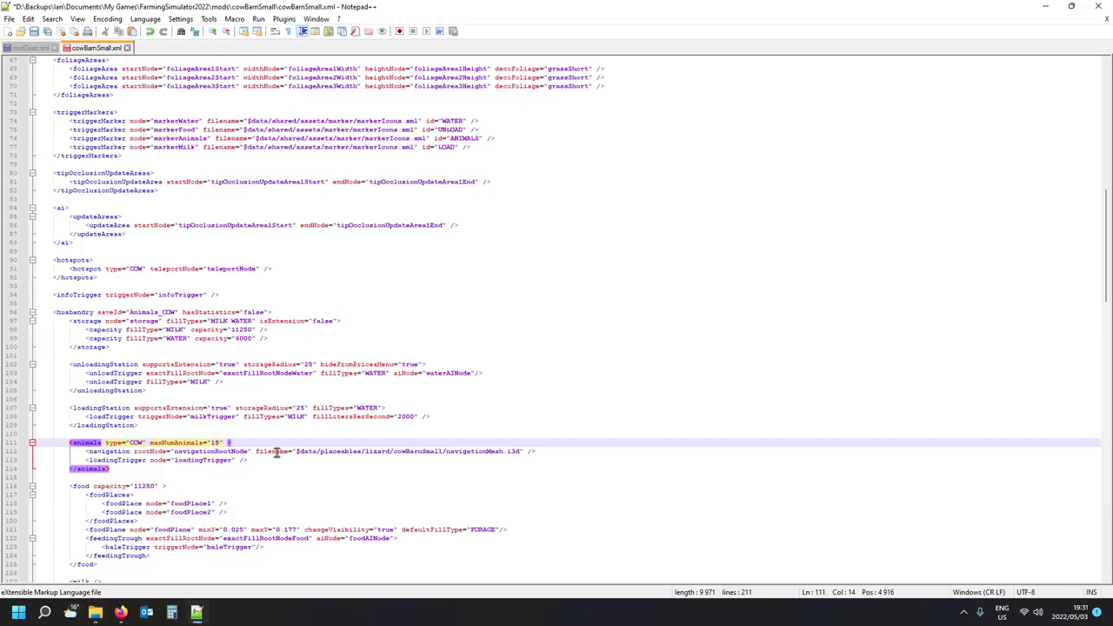
key(Left)
key(Left)
drag(296, 452, 446, 451)
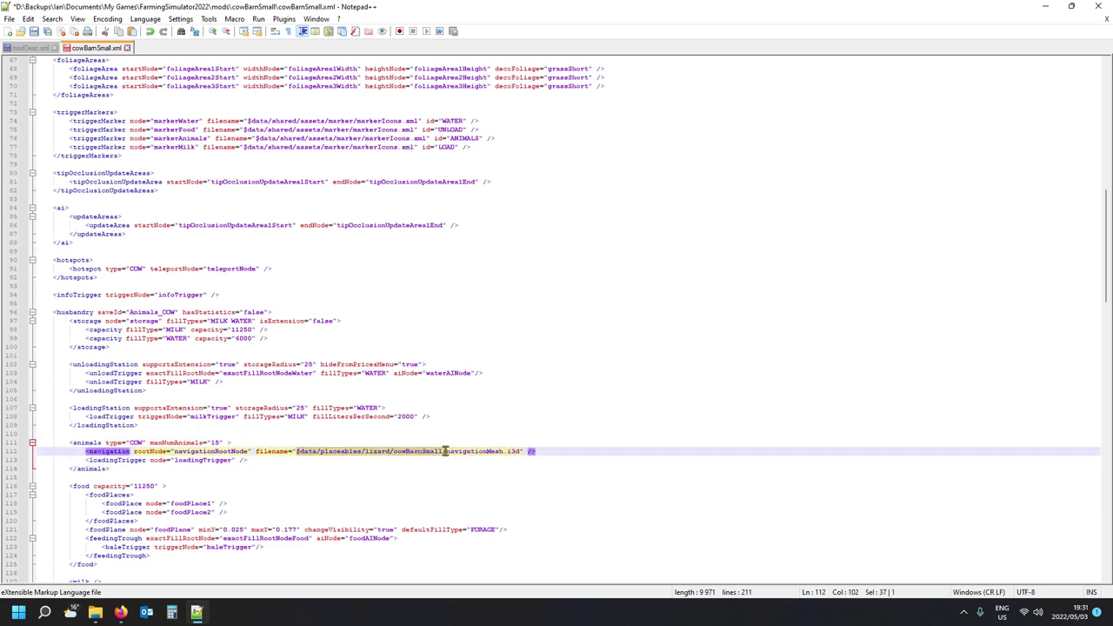
key(Delete)
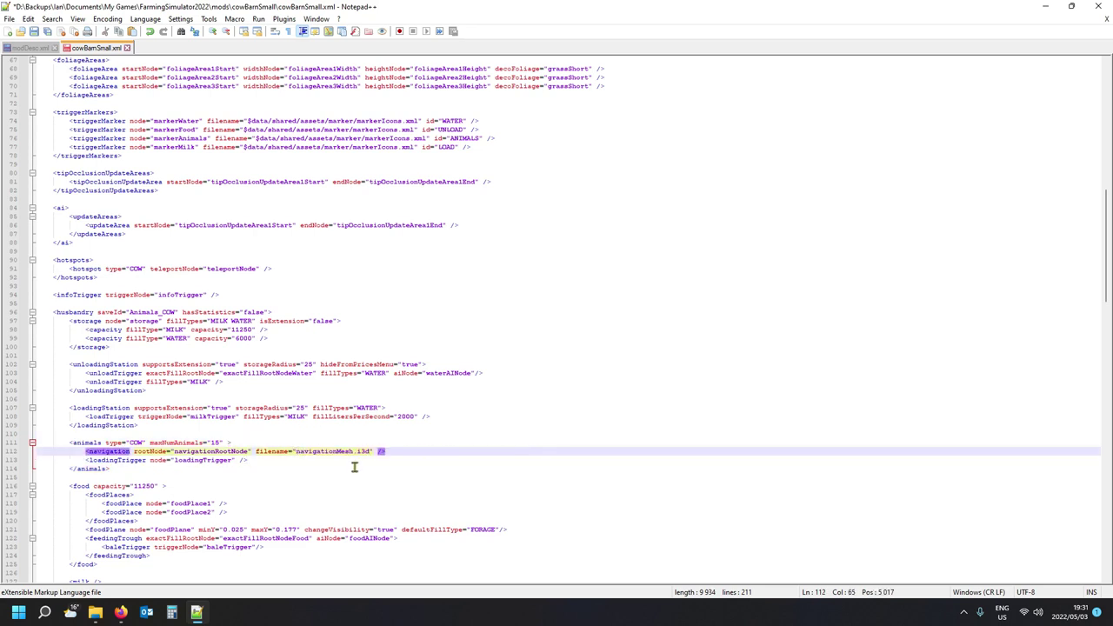
Review the food, fences and i3dMappings sections for remaining file paths, and return to the start of cowBarnSmall.xml.
scroll(310, 451, down, 2)
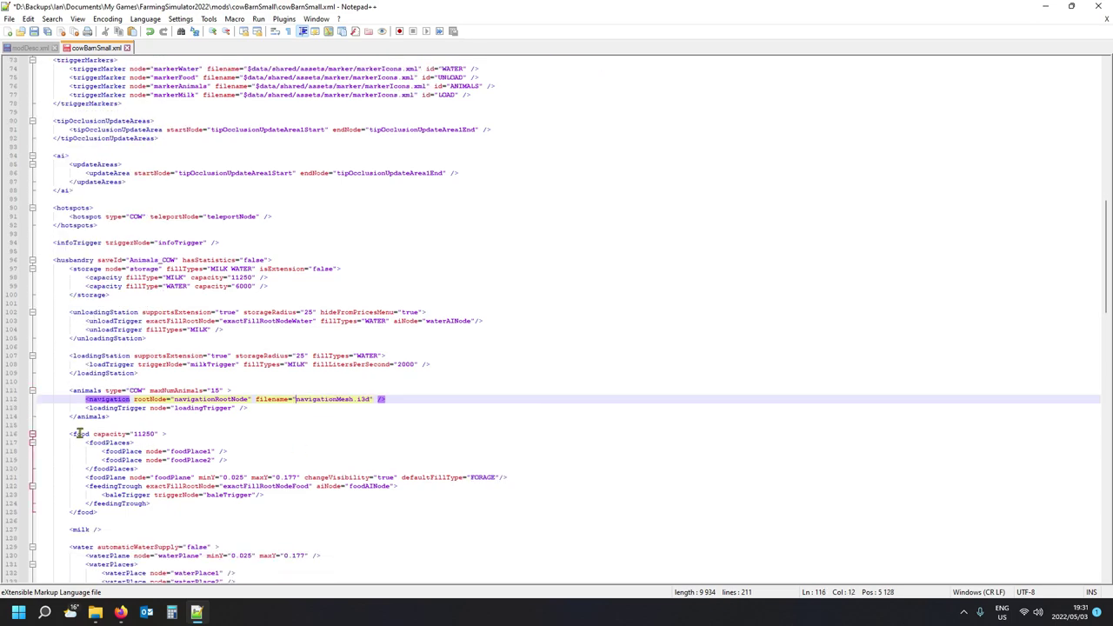
click(76, 434)
scroll(76, 427, down, 5)
scroll(222, 474, down, 2)
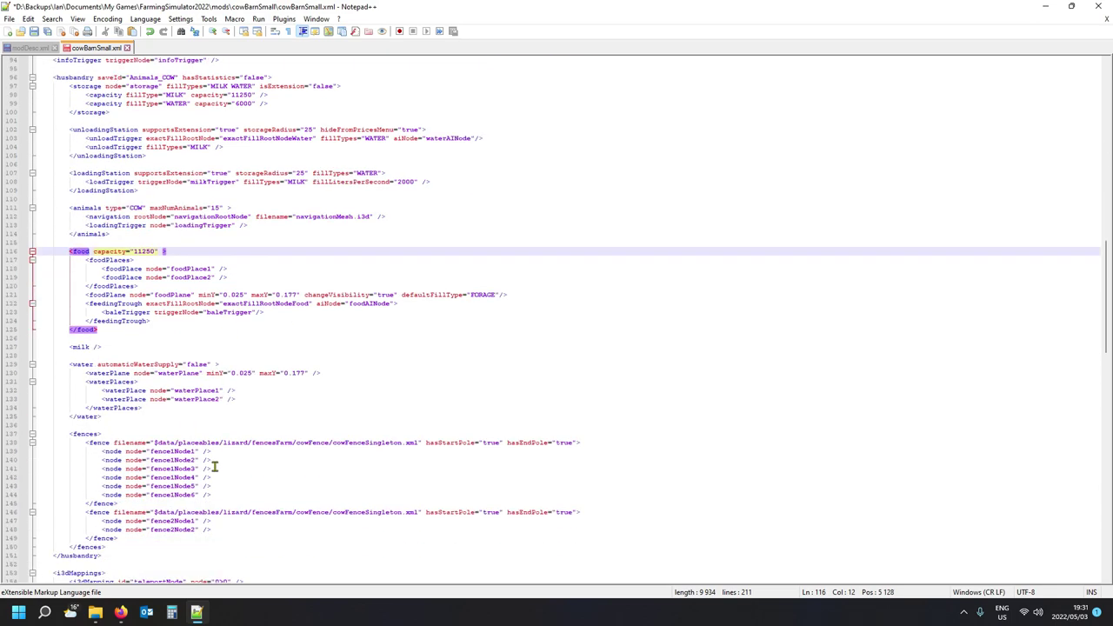
click(87, 434)
scroll(240, 420, down, 4)
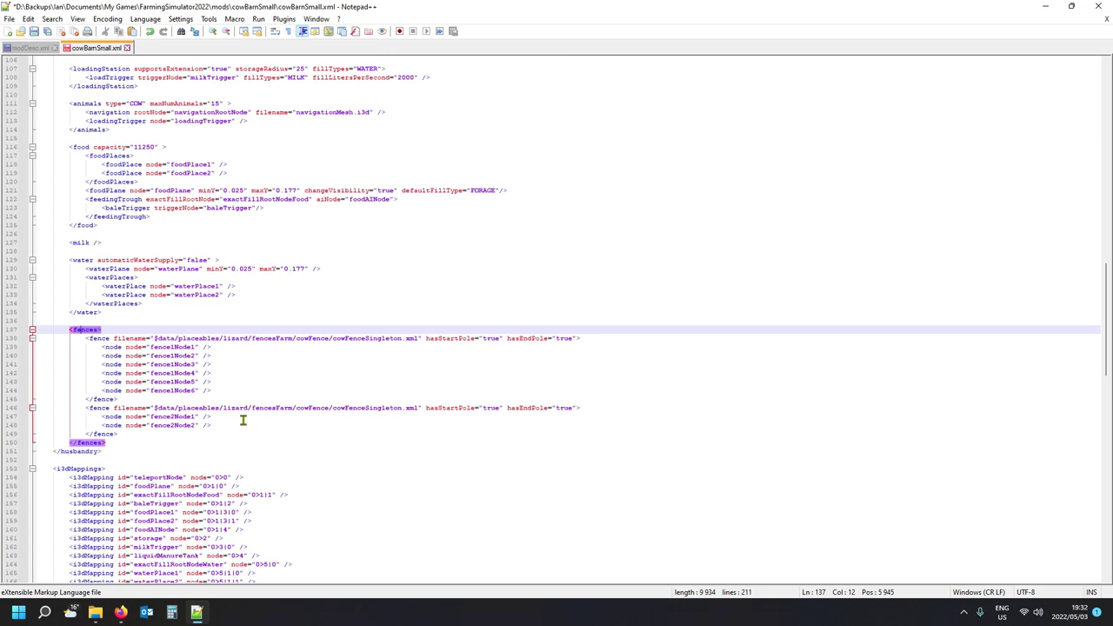
scroll(241, 419, down, 4)
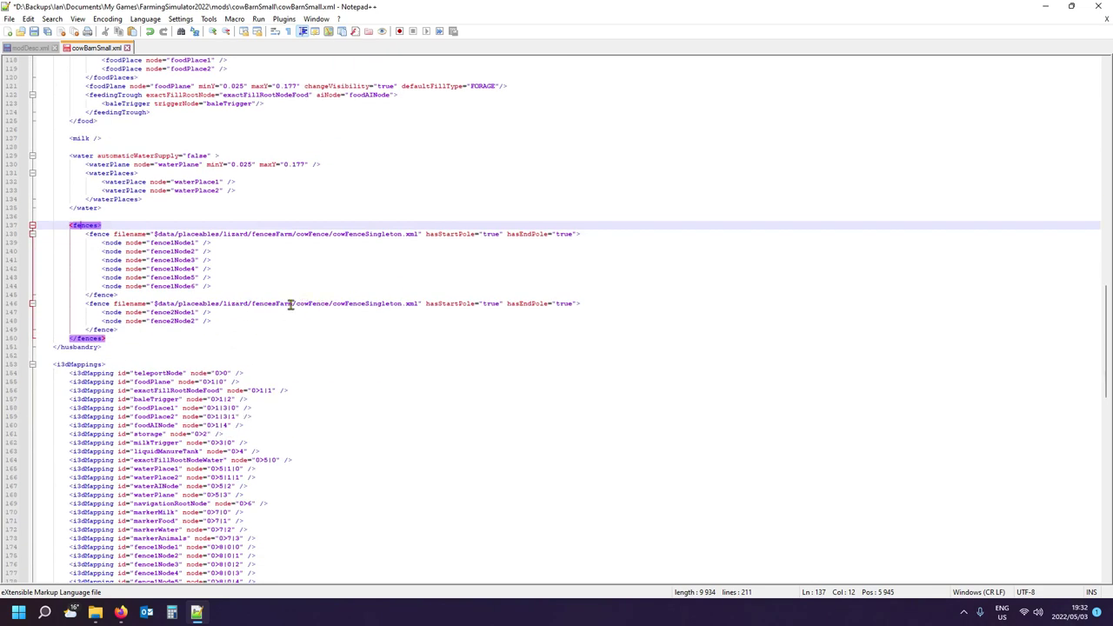
click(73, 364)
scroll(174, 366, down, 15)
scroll(228, 370, up, 20)
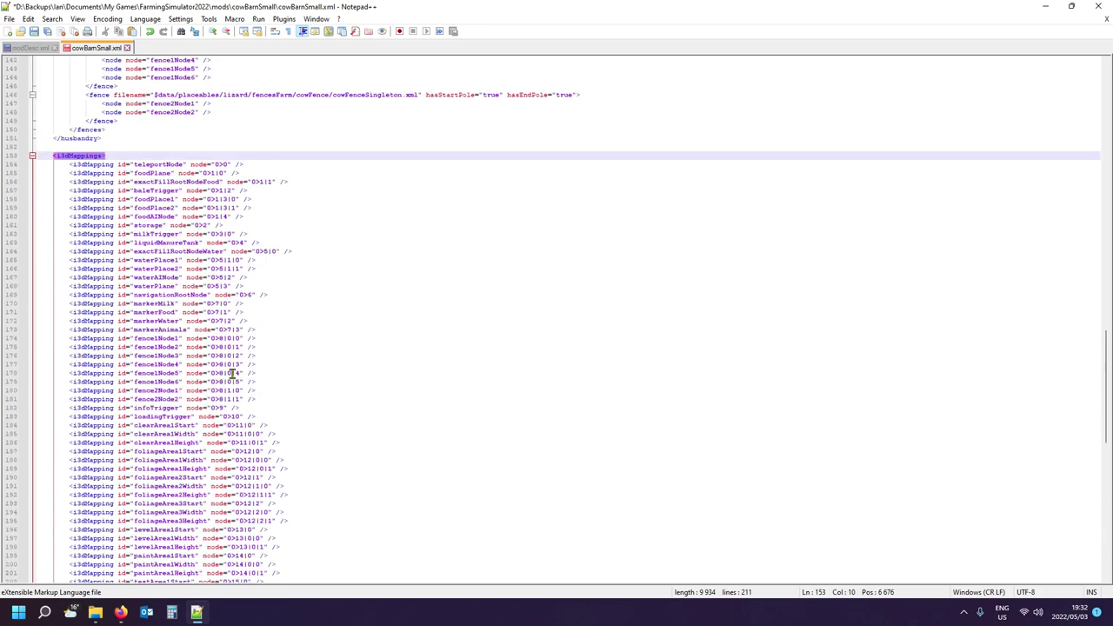
scroll(235, 372, up, 11)
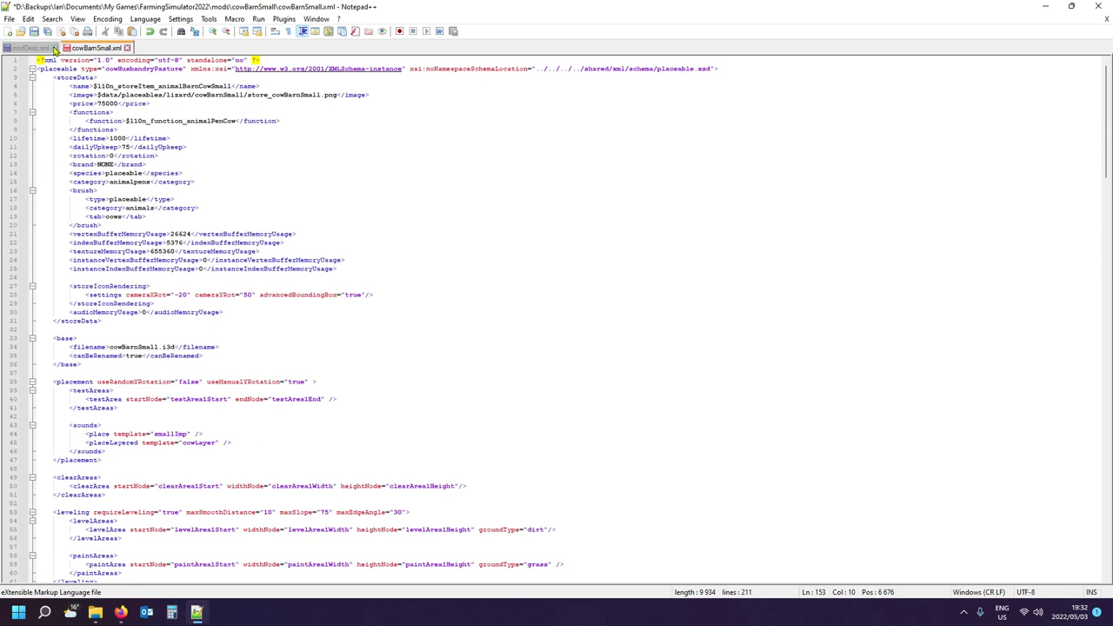
Save the changes in both cowBarnSmall.xml and modDesc.xml.
click(35, 31)
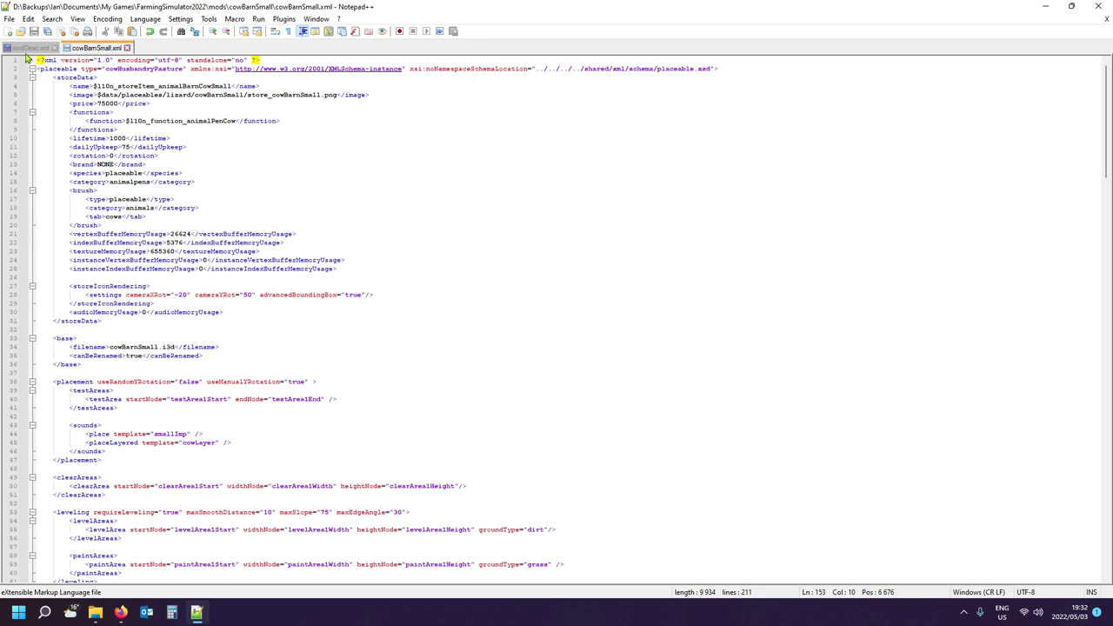
click(29, 48)
click(34, 32)
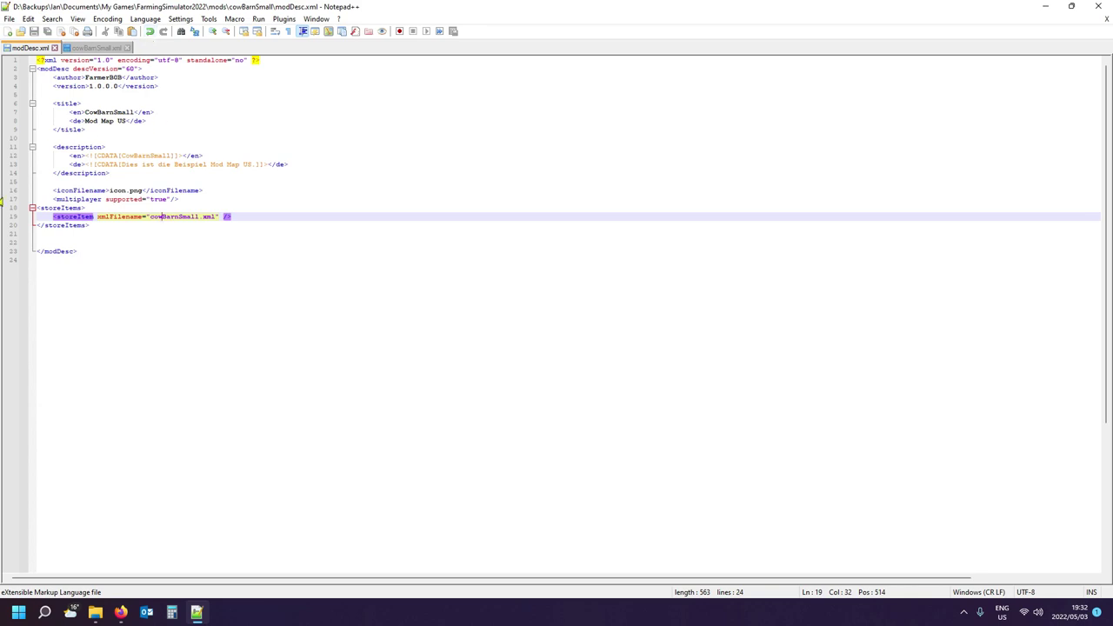
mouse_move(95, 612)
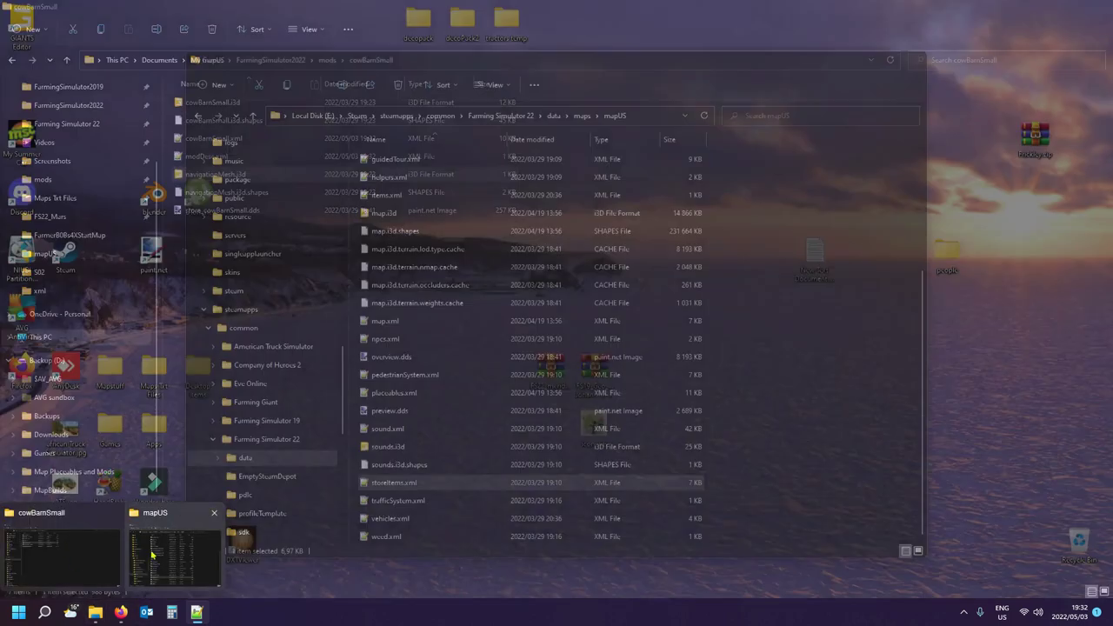
mouse_move(160, 557)
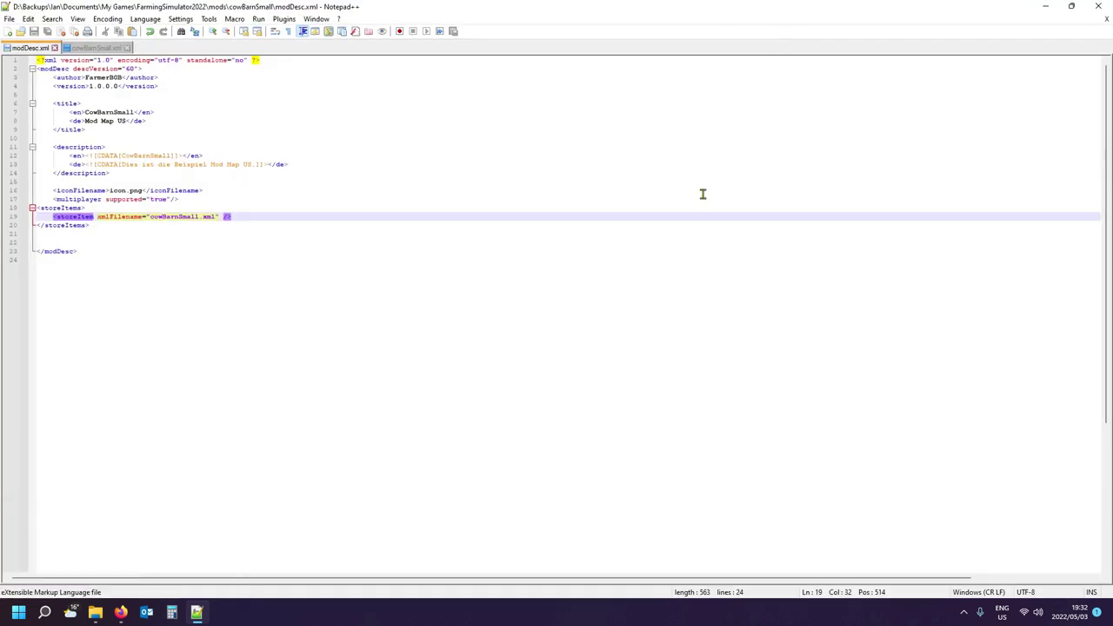
Minimize the text editor, launch Farming Simulator 22 through Steam, and skip the intro video.
click(1042, 8)
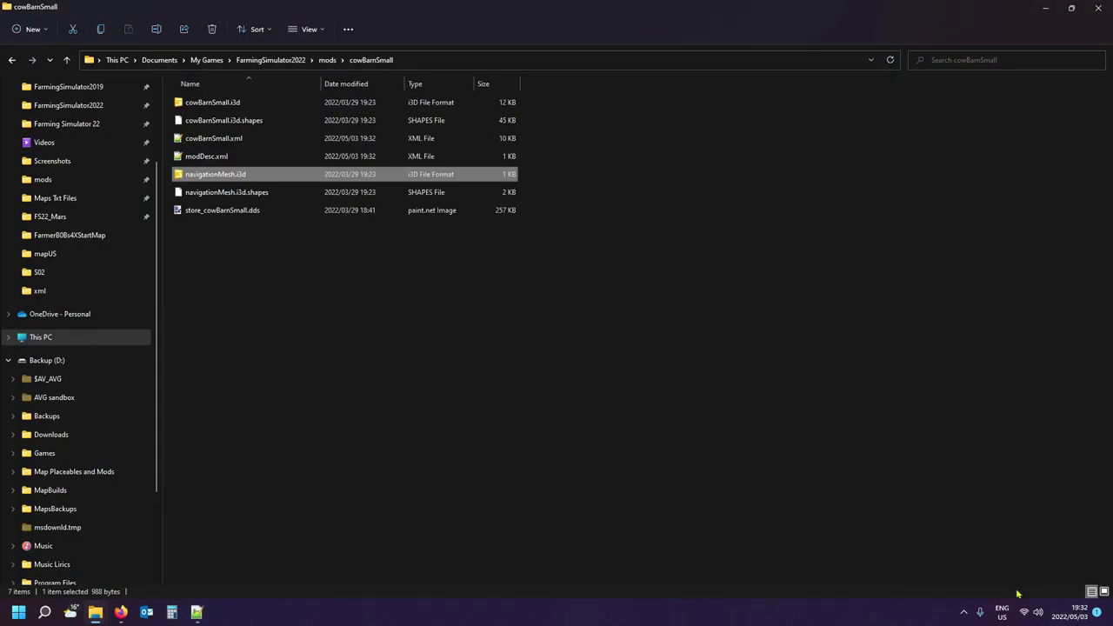
click(964, 612)
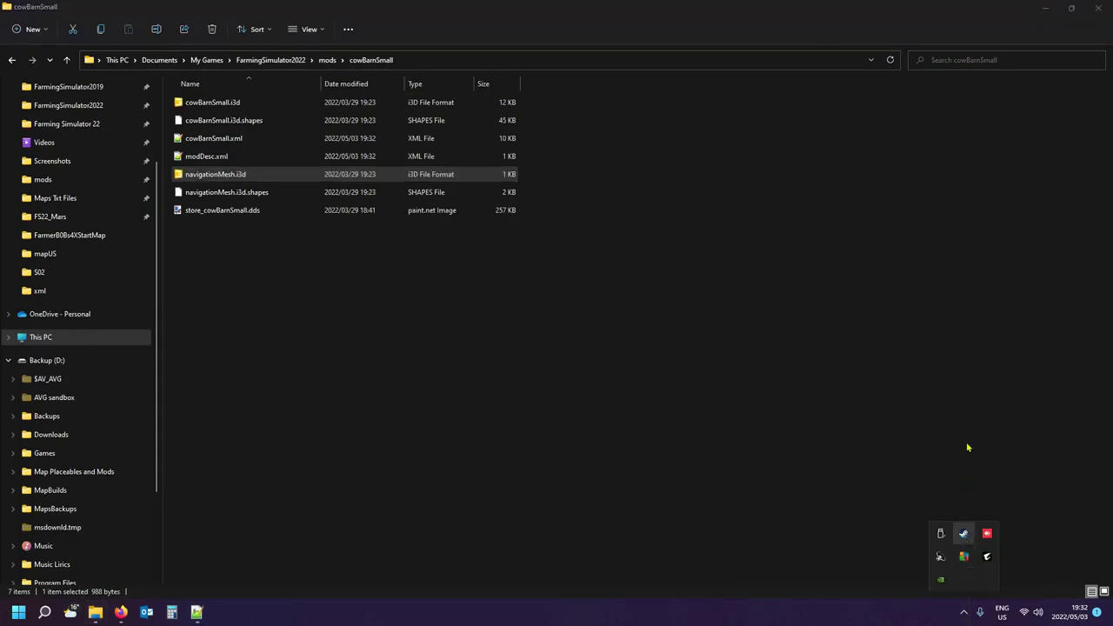
right_click(964, 533)
click(995, 365)
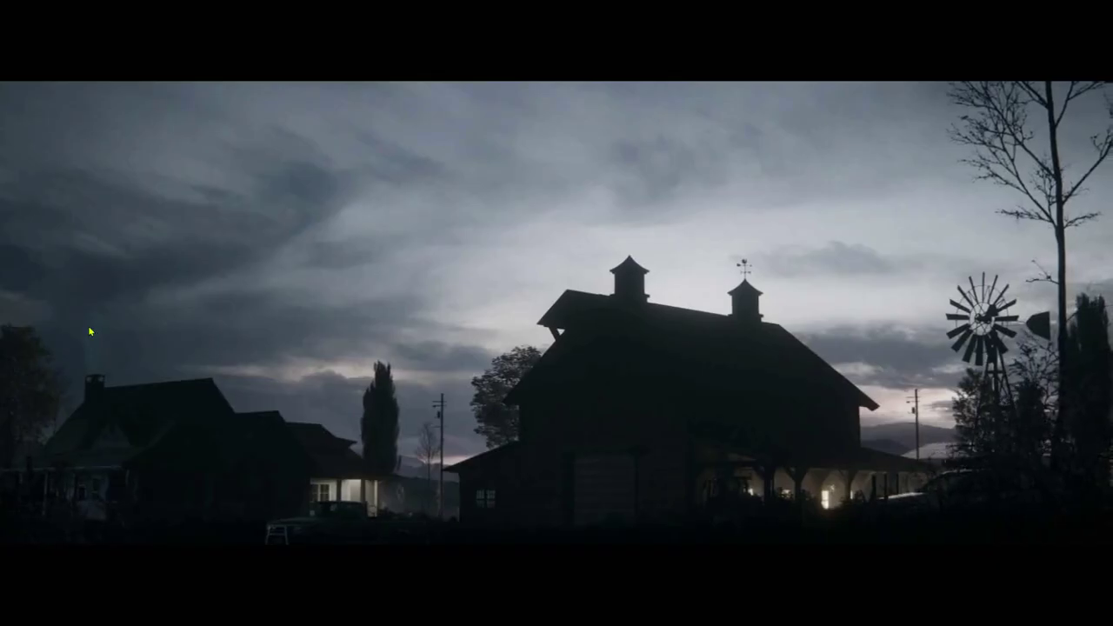
click(88, 325)
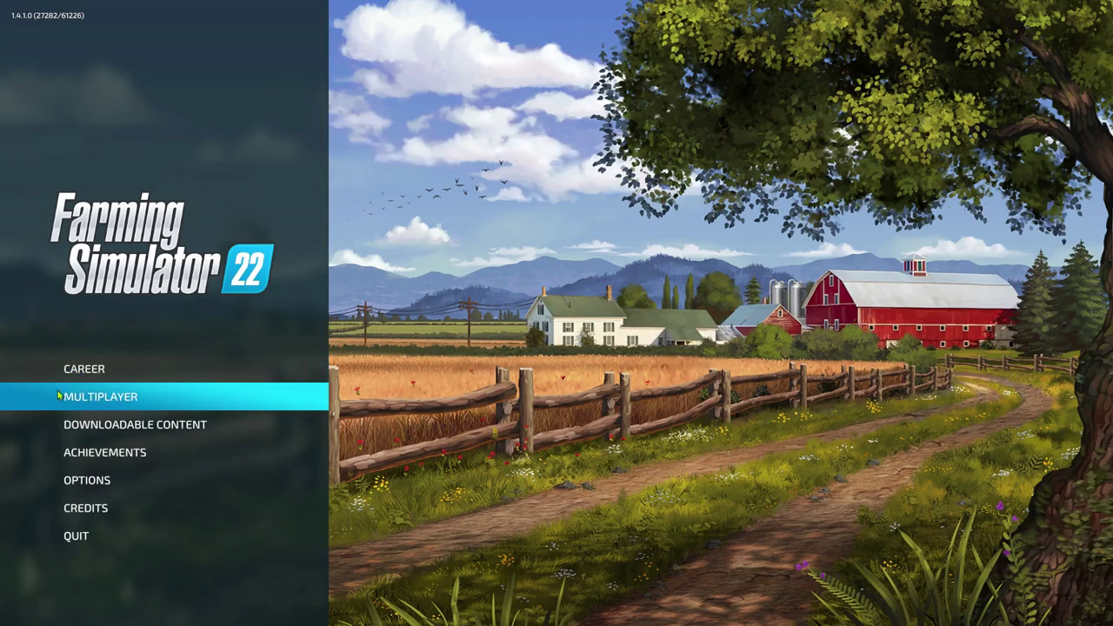
Start a new career in New Farmer mode, declining the AutoDrive route network generation and the guided tour.
click(100, 372)
click(745, 290)
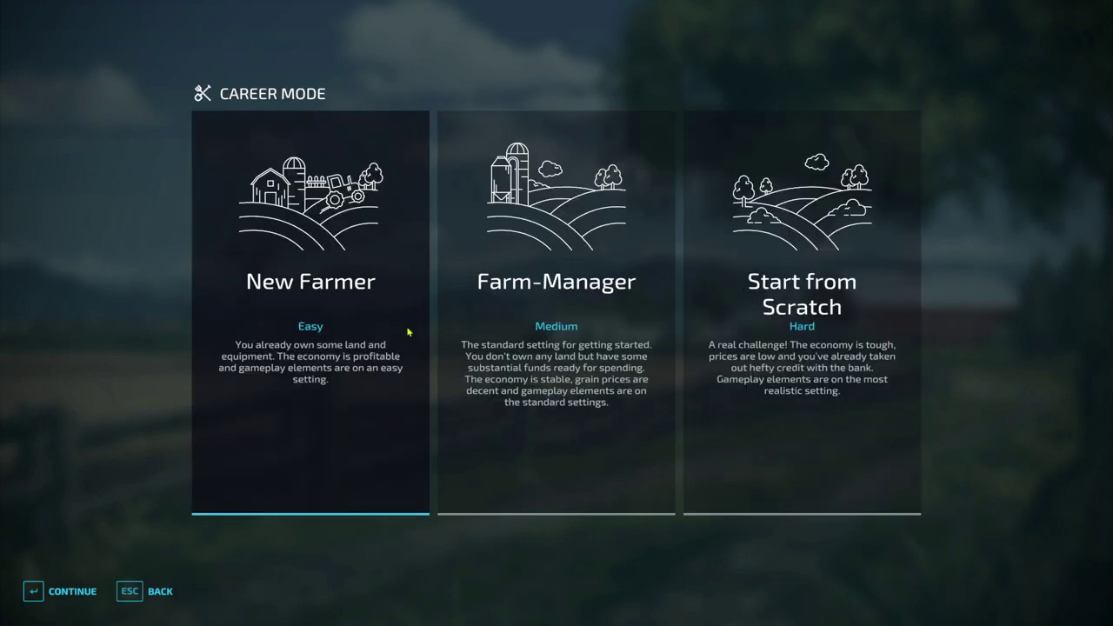
click(357, 347)
click(65, 591)
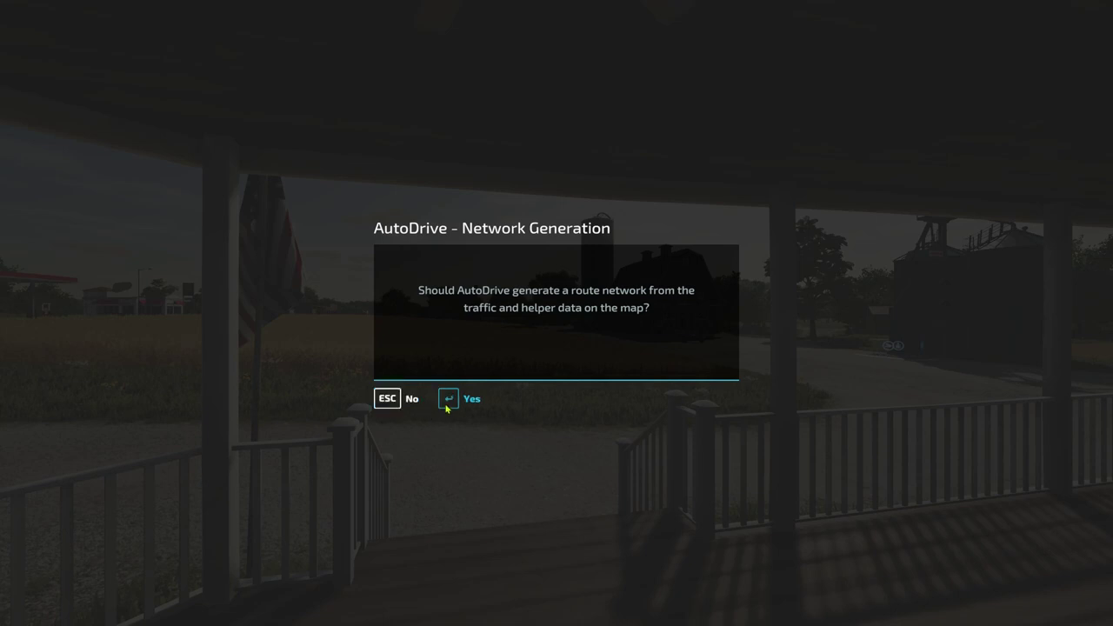
click(388, 400)
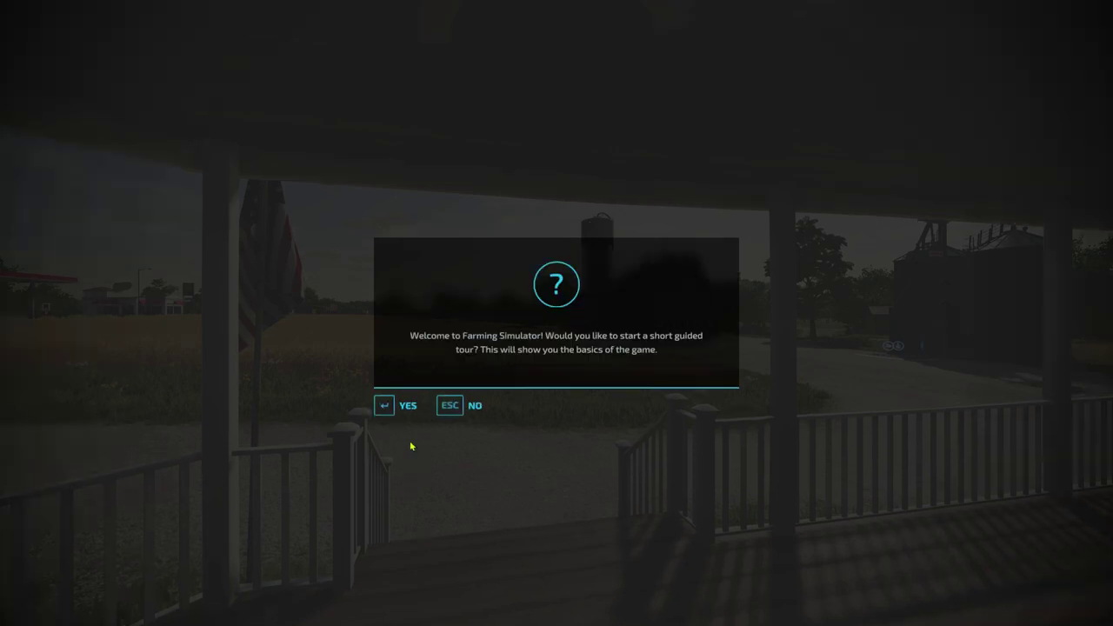
click(465, 409)
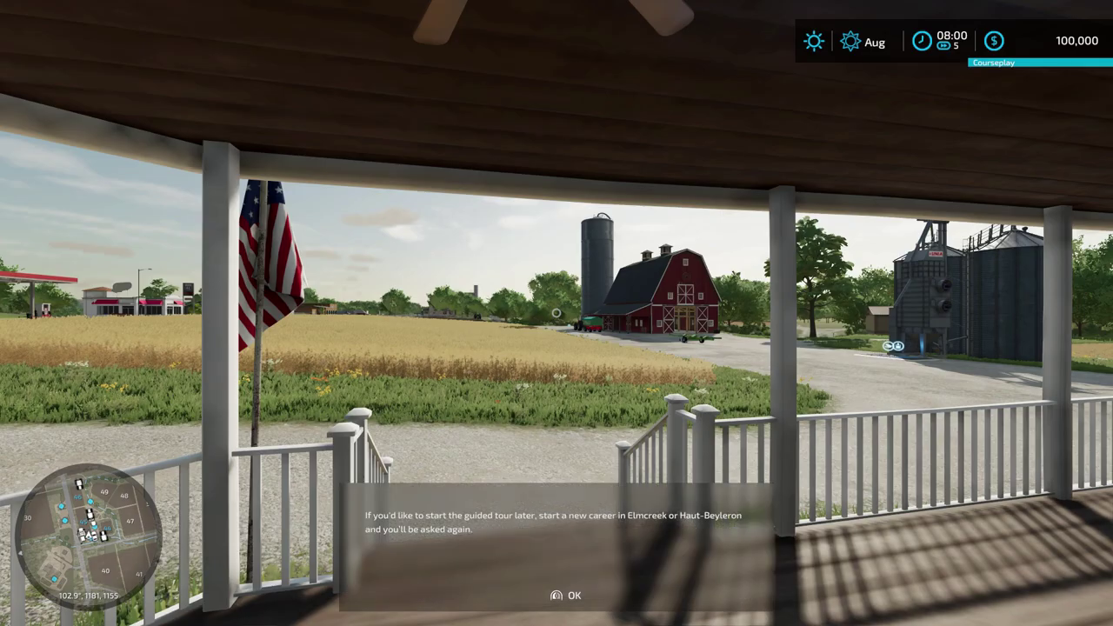
Walk off the farmhouse porch and across the farmyard to the field beside the silos.
key(w)
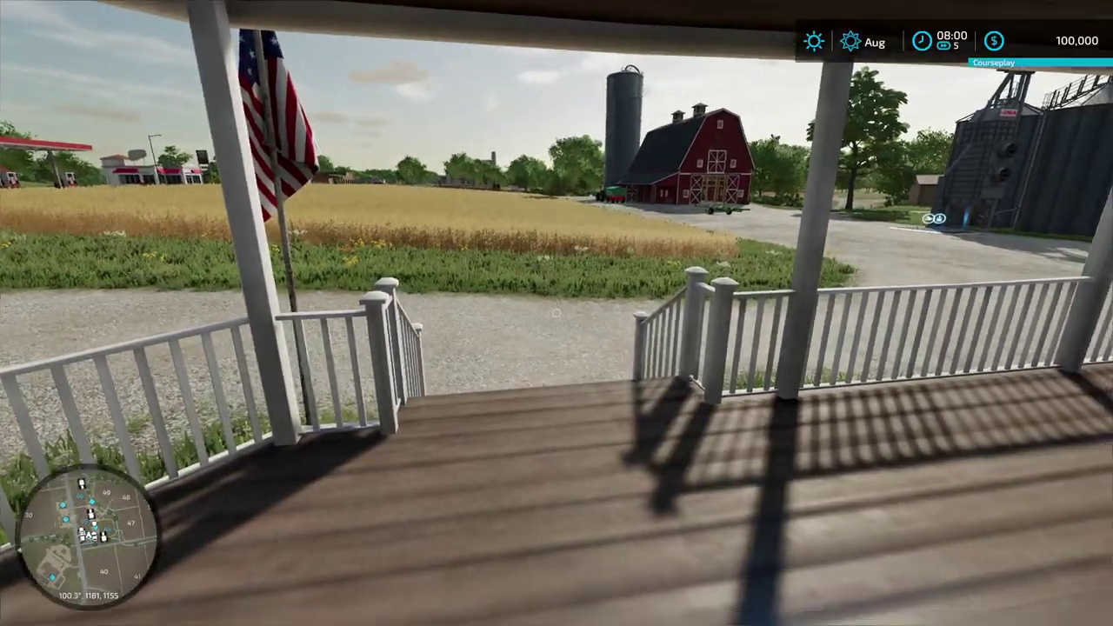
key(w)
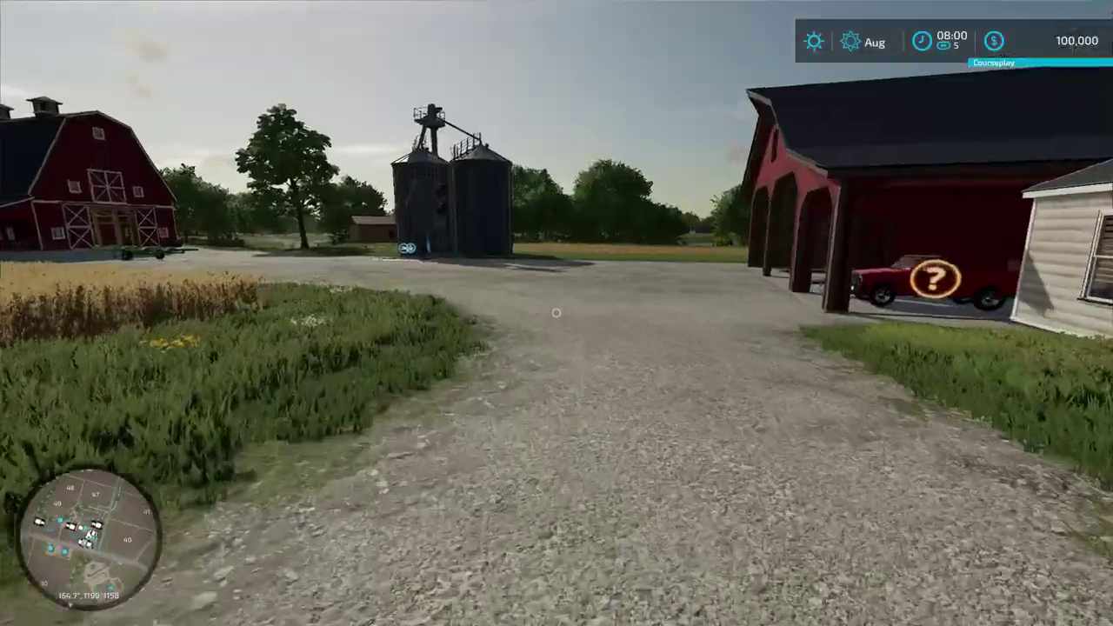
key(w)
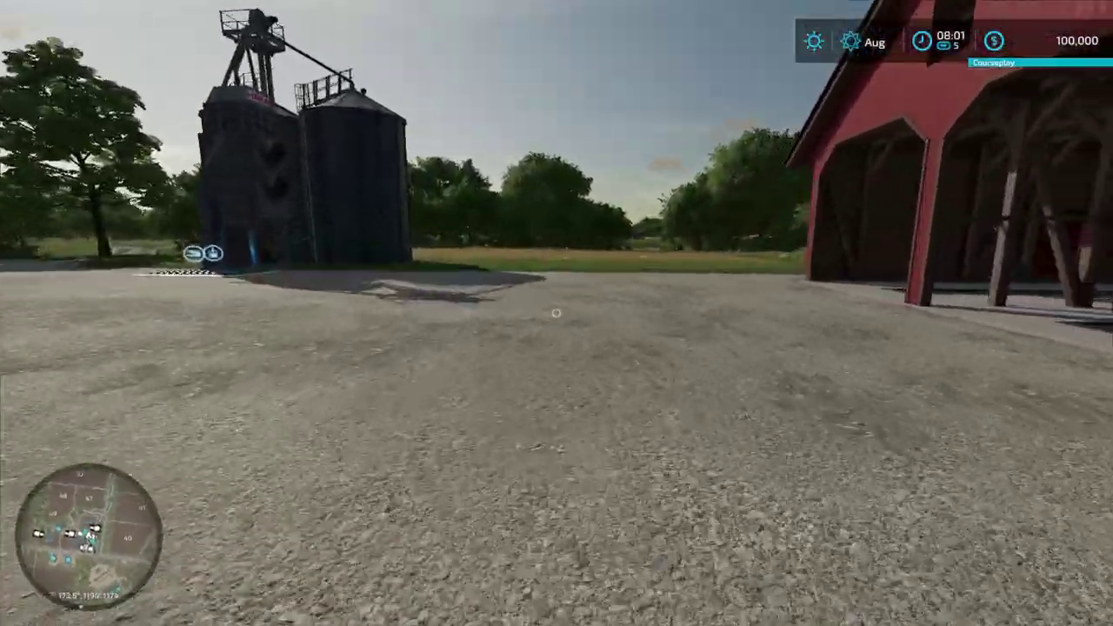
key(w)
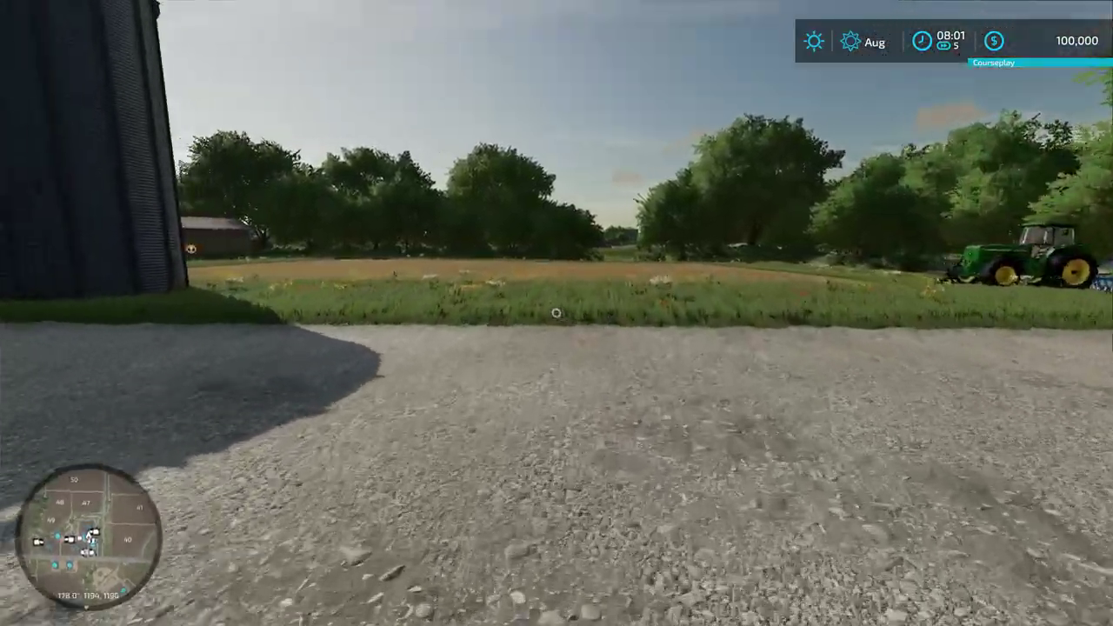
Open construction mode and compare the last cow pasture among the cow placeables with the first one.
key(p)
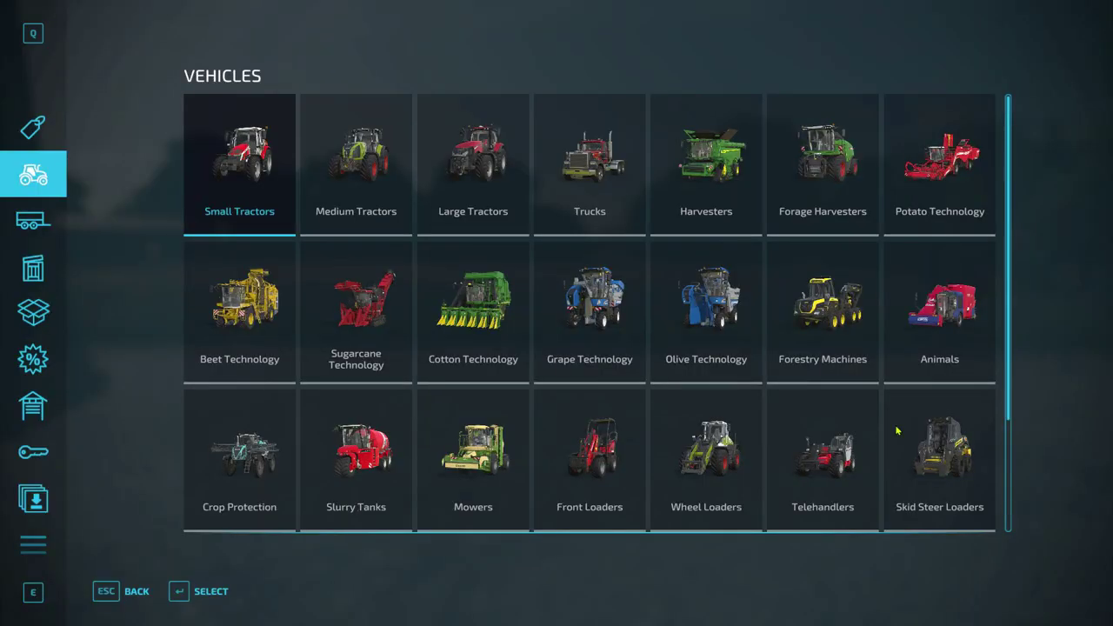
click(32, 555)
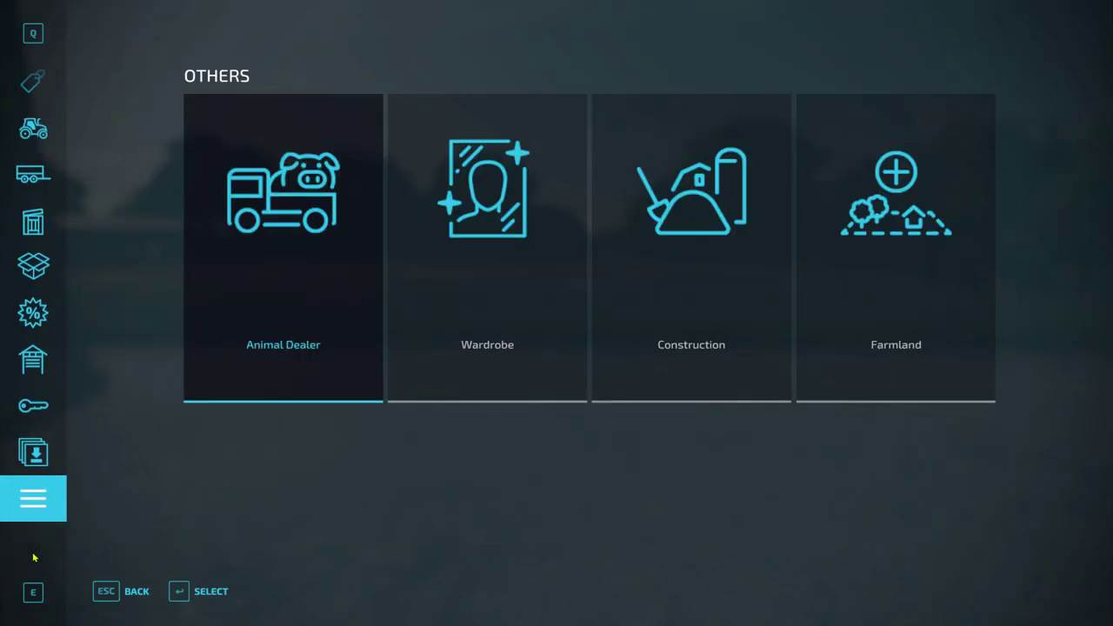
click(703, 246)
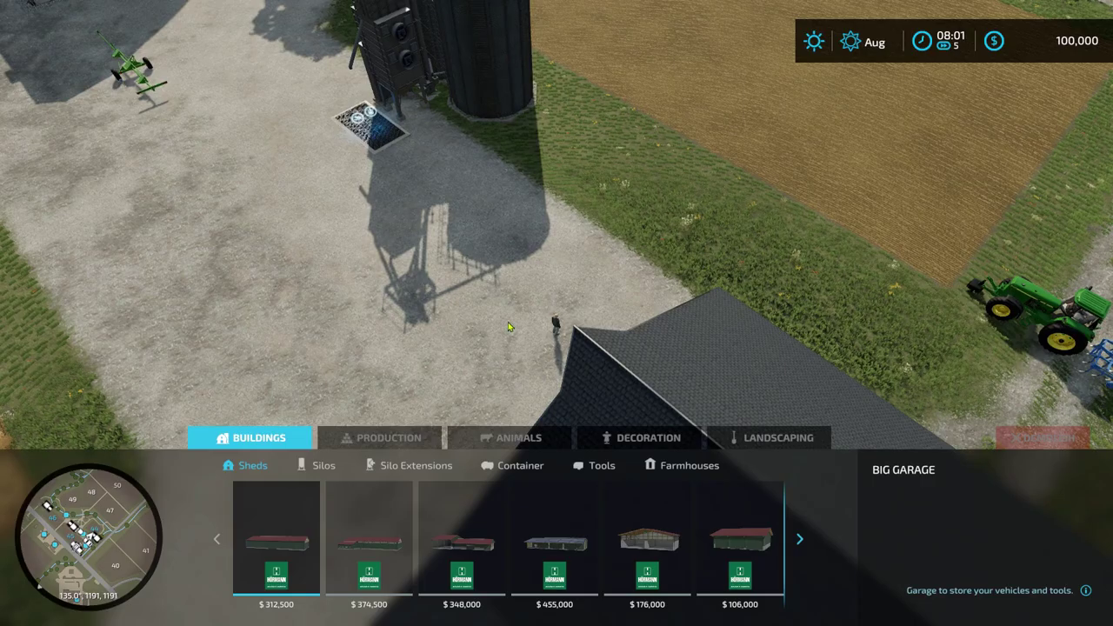
click(534, 440)
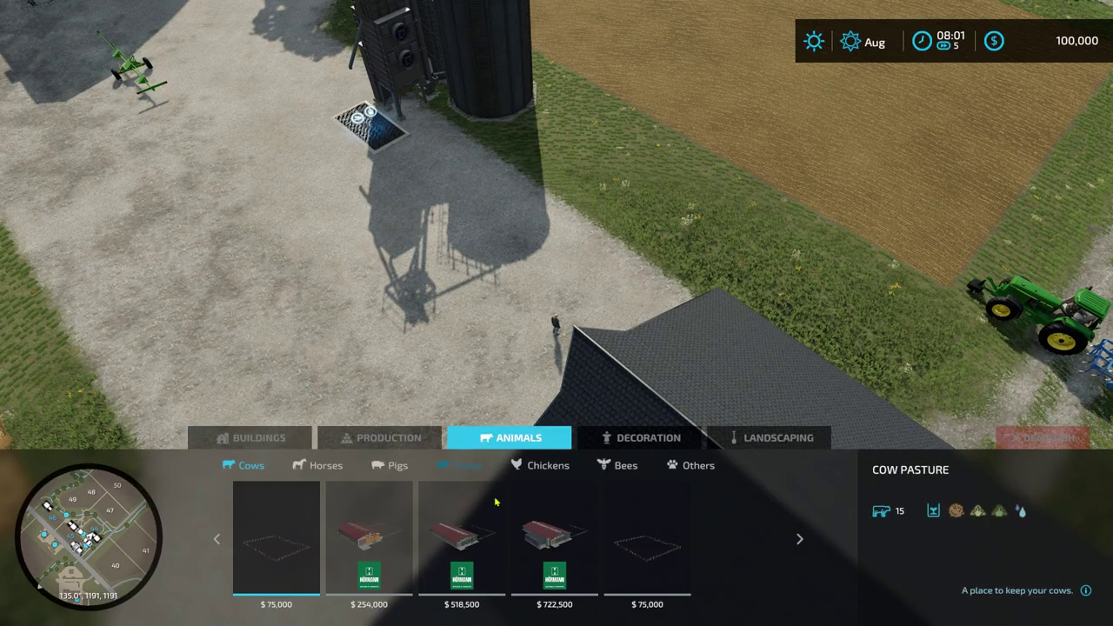
click(652, 529)
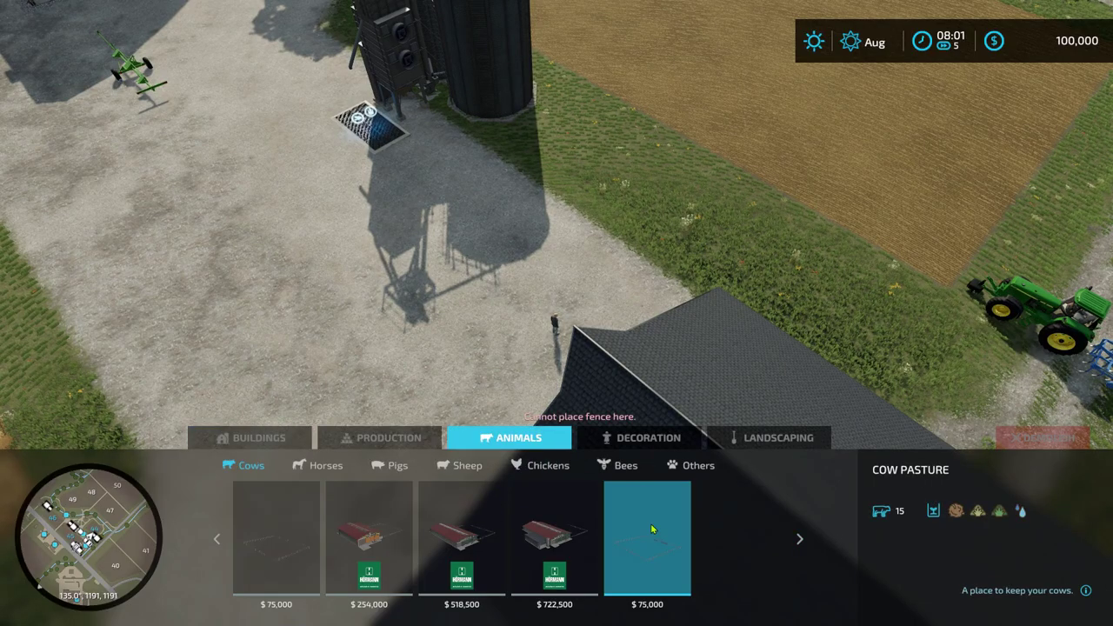
click(258, 537)
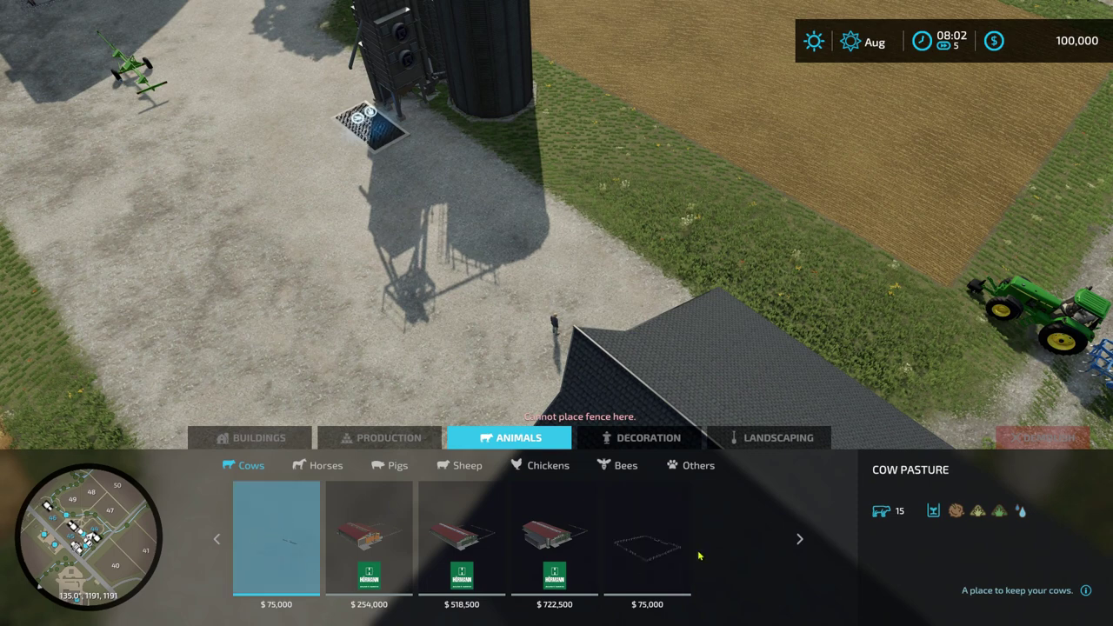
Place the last-listed $75,000 cow pasture on the harvested field beside the silos and leave construction mode.
click(659, 540)
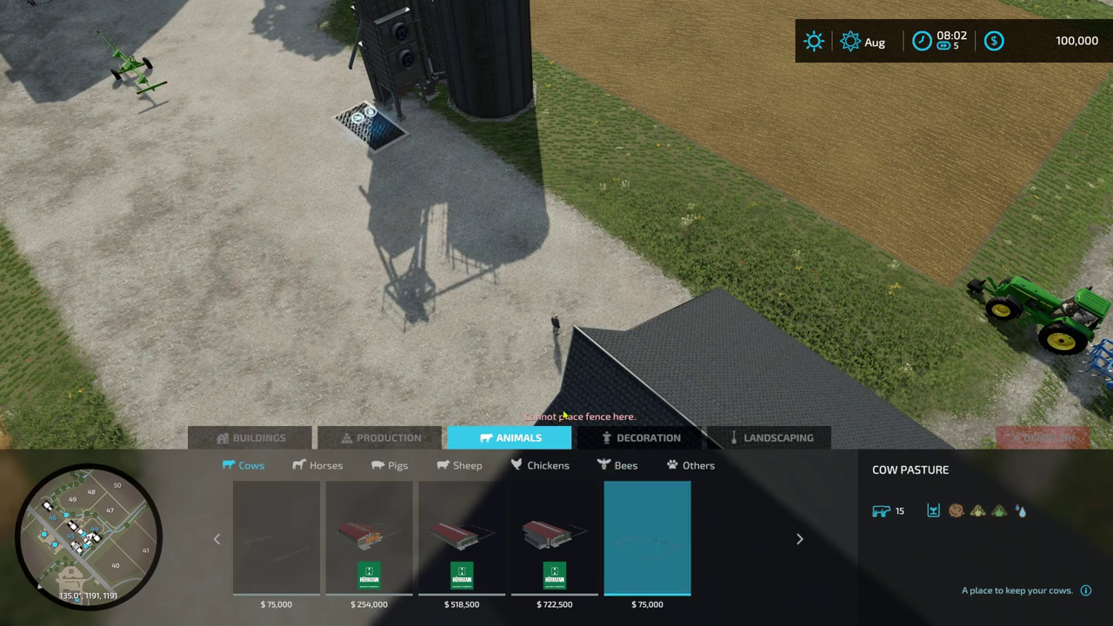
key(w)
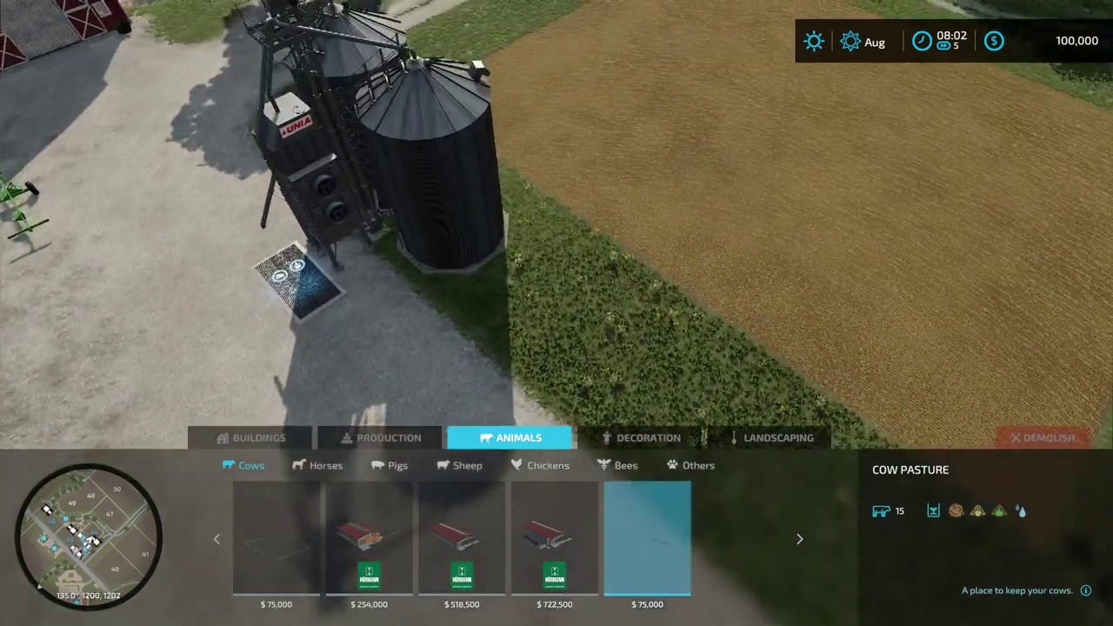
scroll(731, 296, down, 3)
key(a)
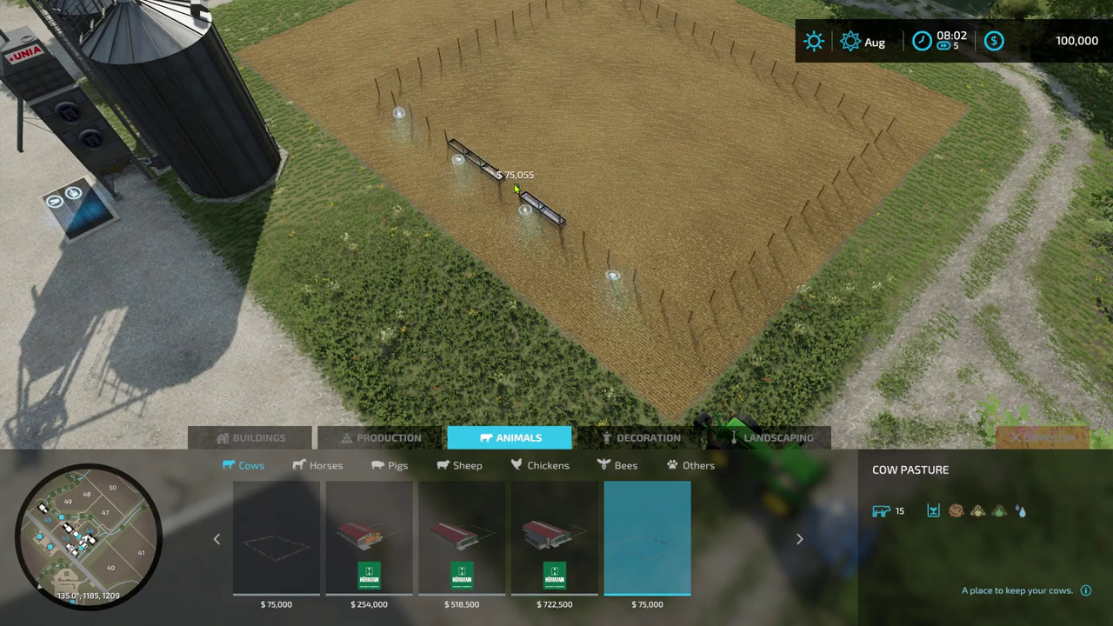
click(505, 169)
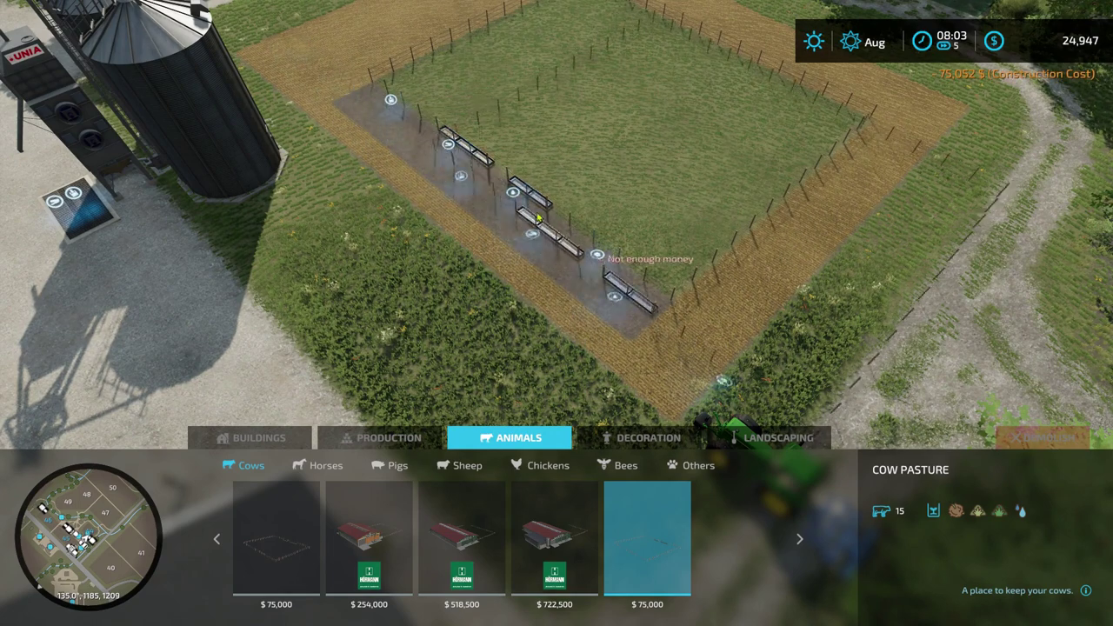
right_click(513, 213)
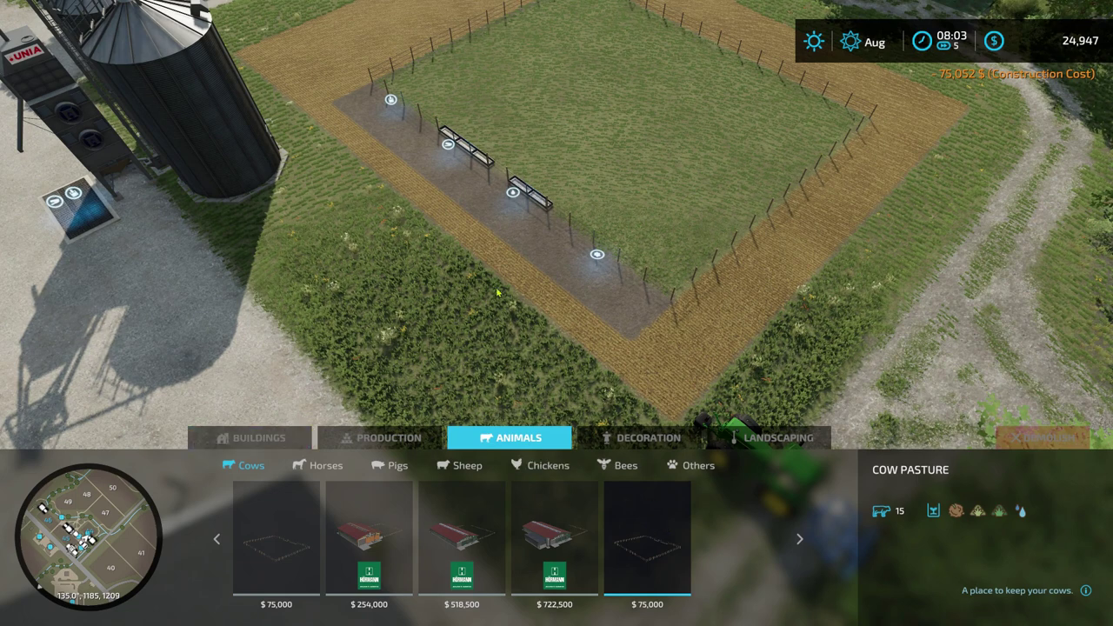
key(Escape)
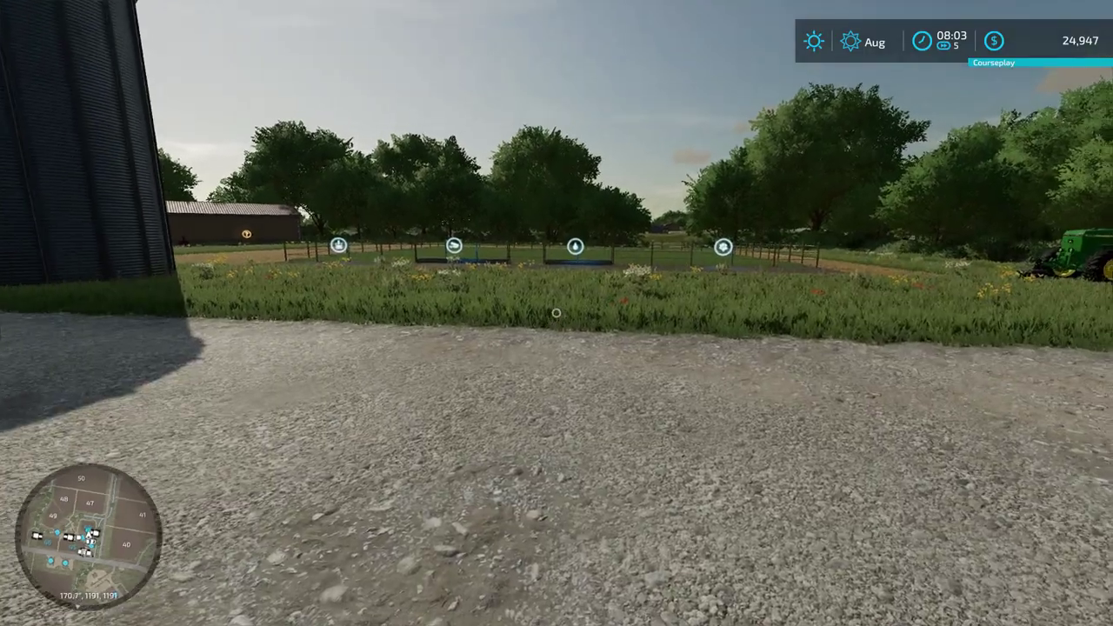
Walk to the placed cow pasture, test its animal trigger by opening the animal dealer, and inspect the pasture's other markers.
key(w)
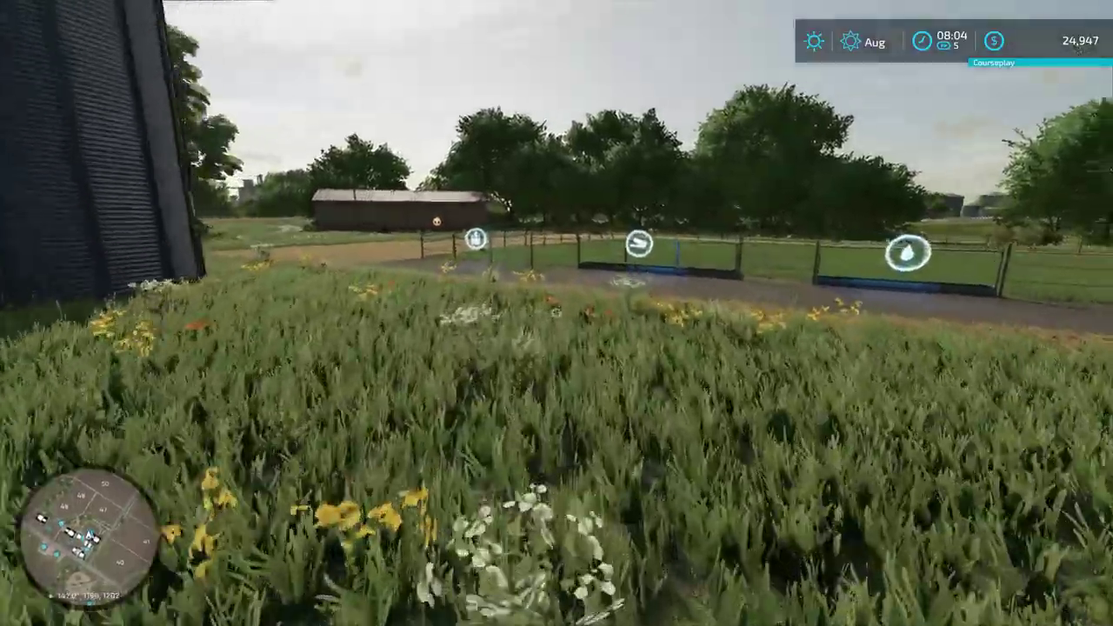
key(w)
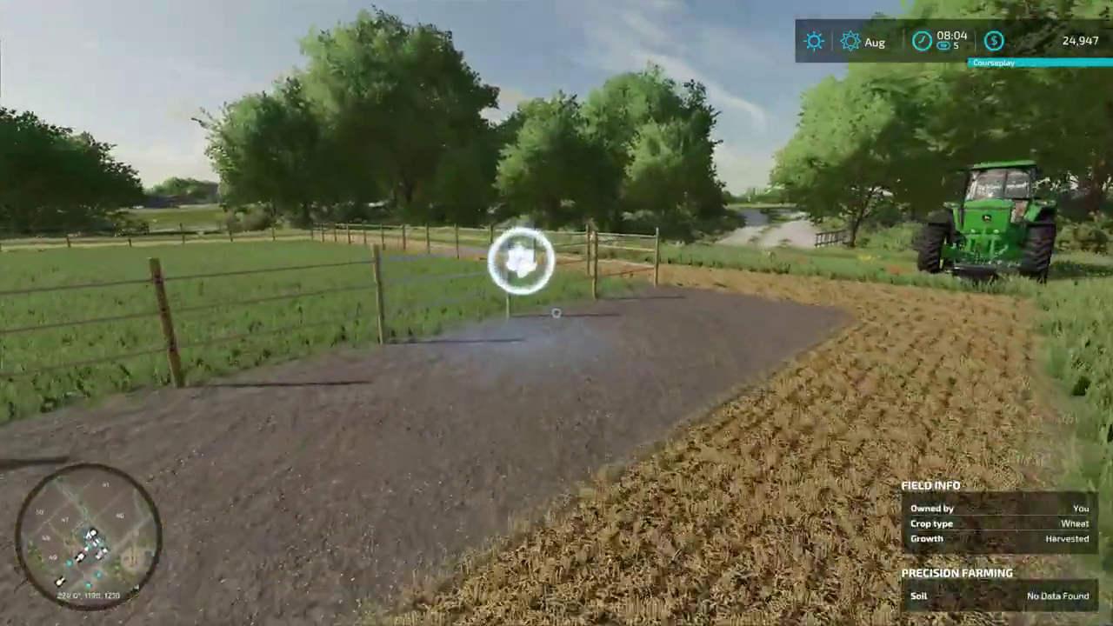
key(s)
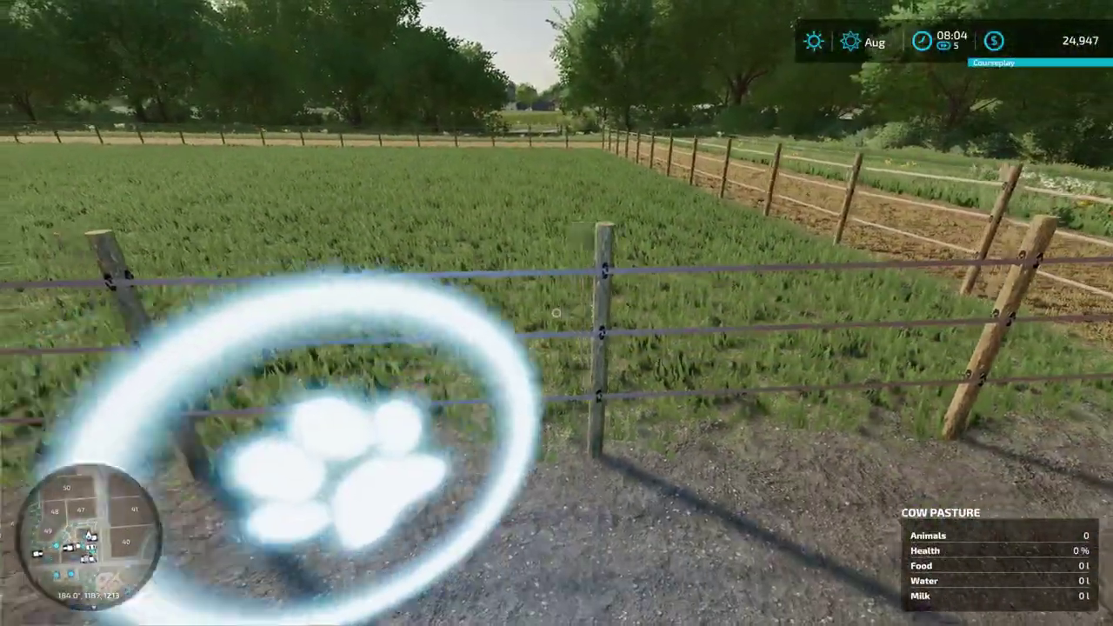
key(r)
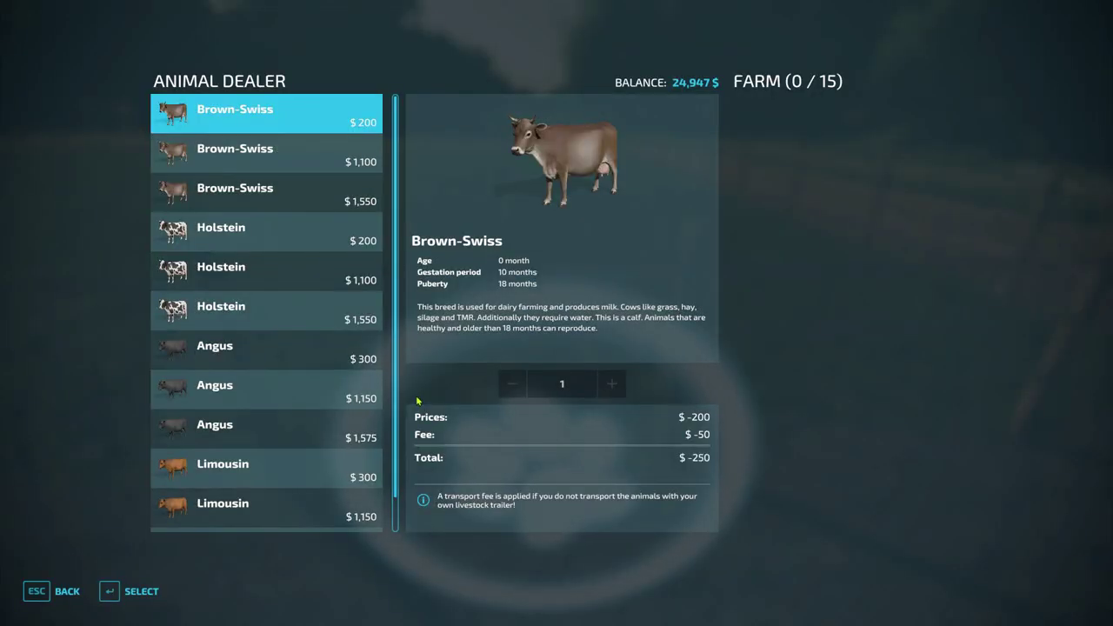
key(Escape)
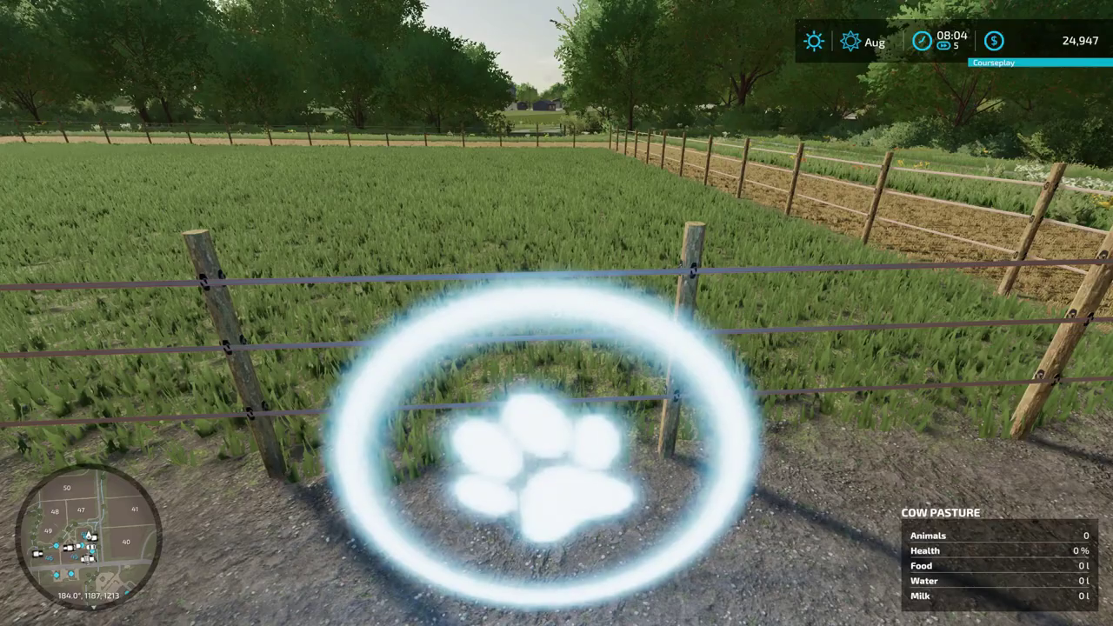
key(s)
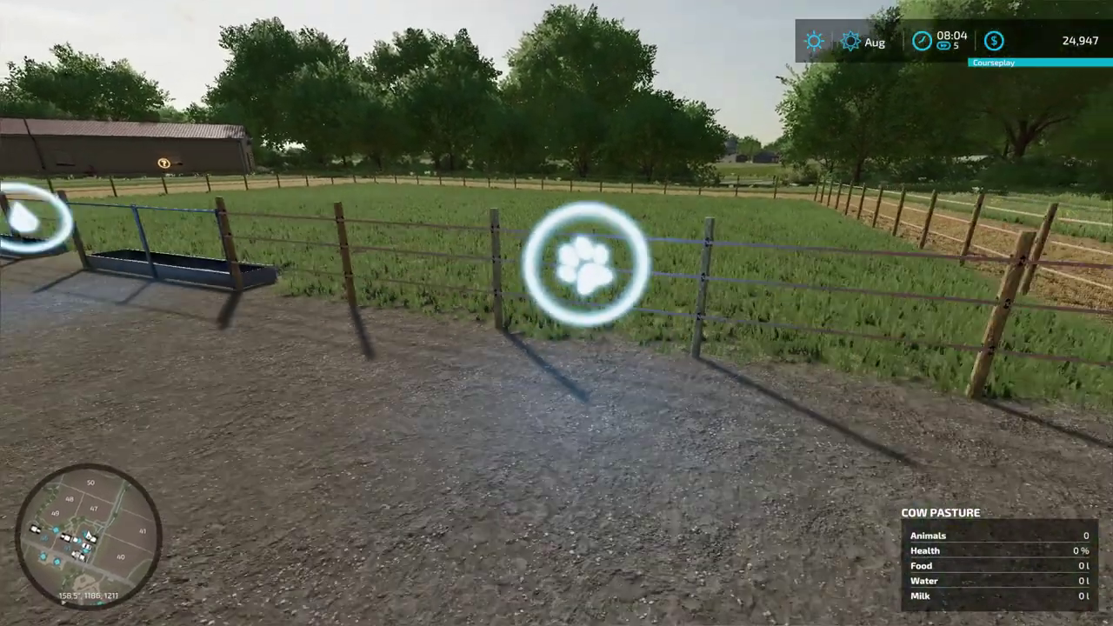
key(s)
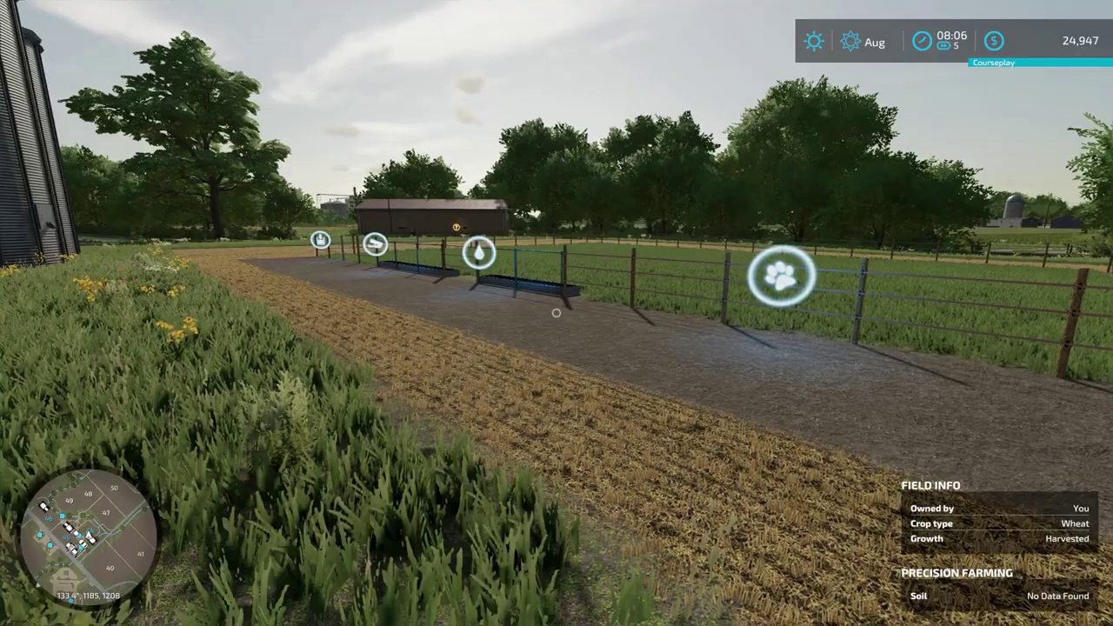
Quit the career game and exit Farming Simulator 22 back to the cowBarnSmall mod folder.
key(Escape)
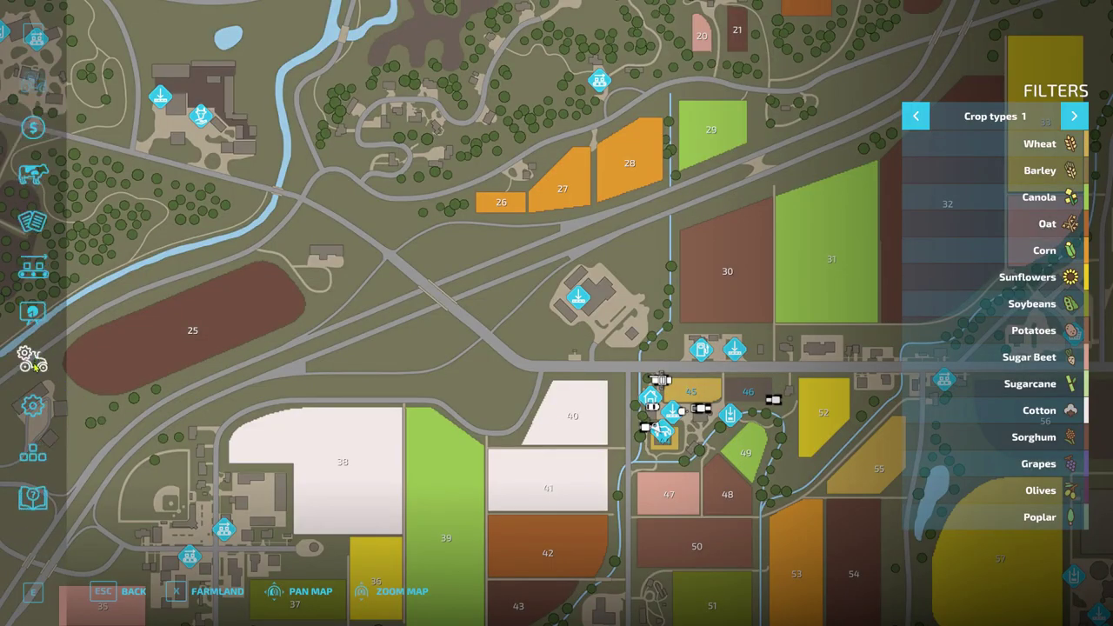
click(31, 503)
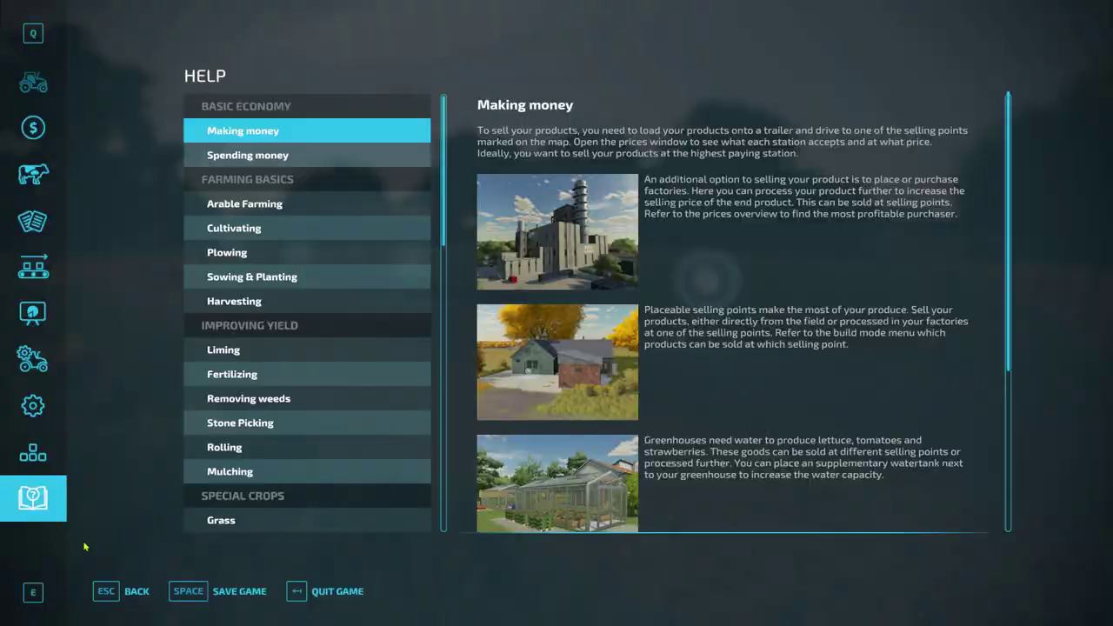
click(318, 590)
key(Return)
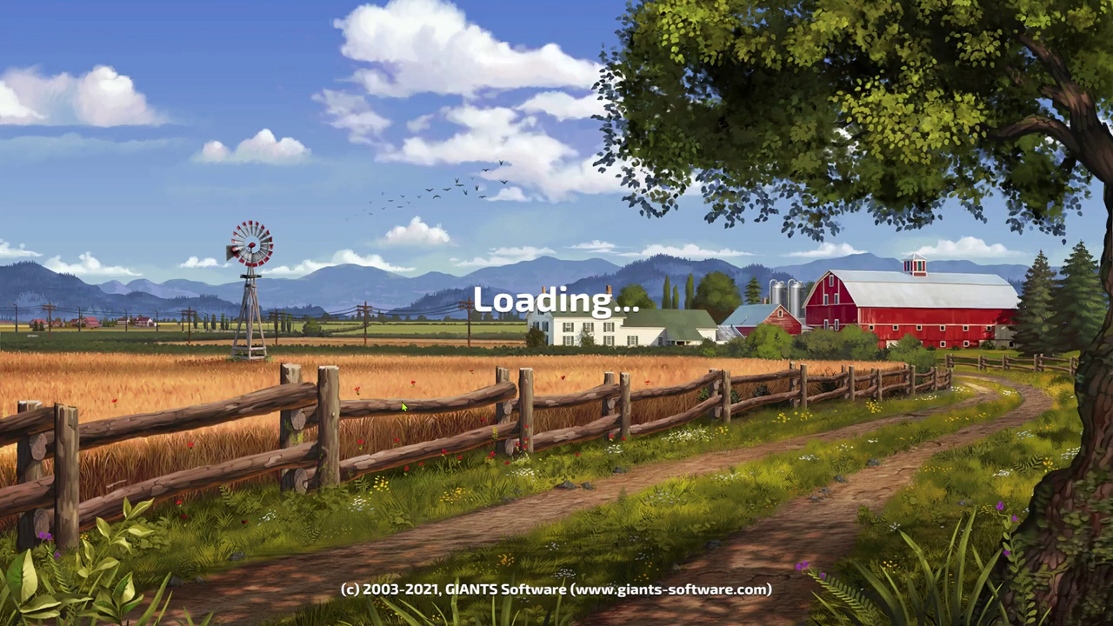
click(132, 544)
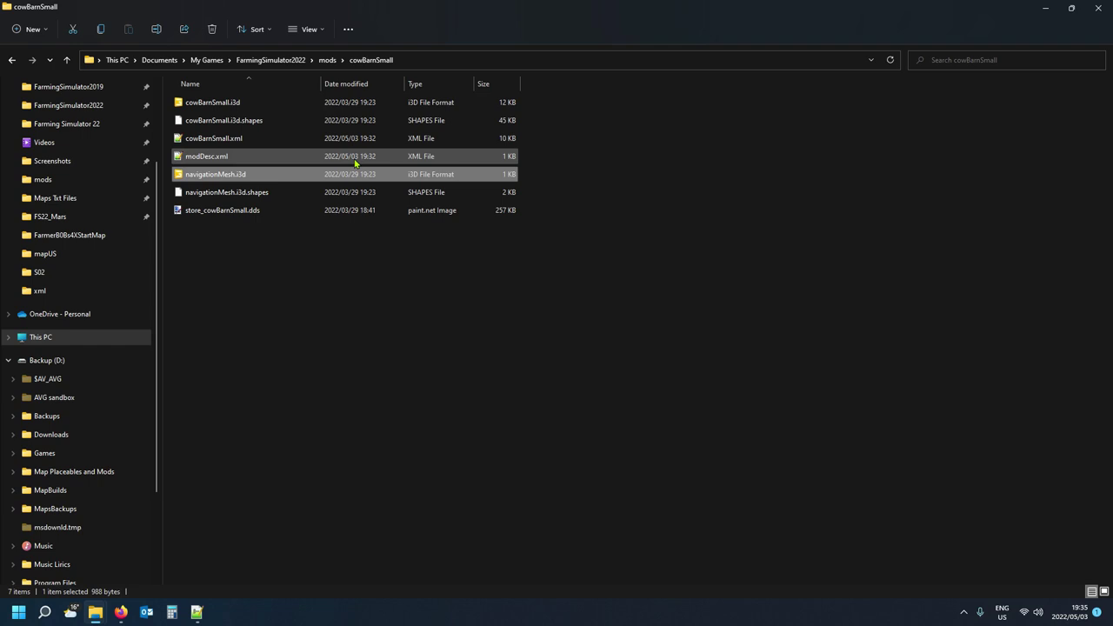
Open cowBarnSmall.i3d from the mod folder in GIANTS Editor and expand the cowBarnSmall group in the scene tree.
double_click(252, 103)
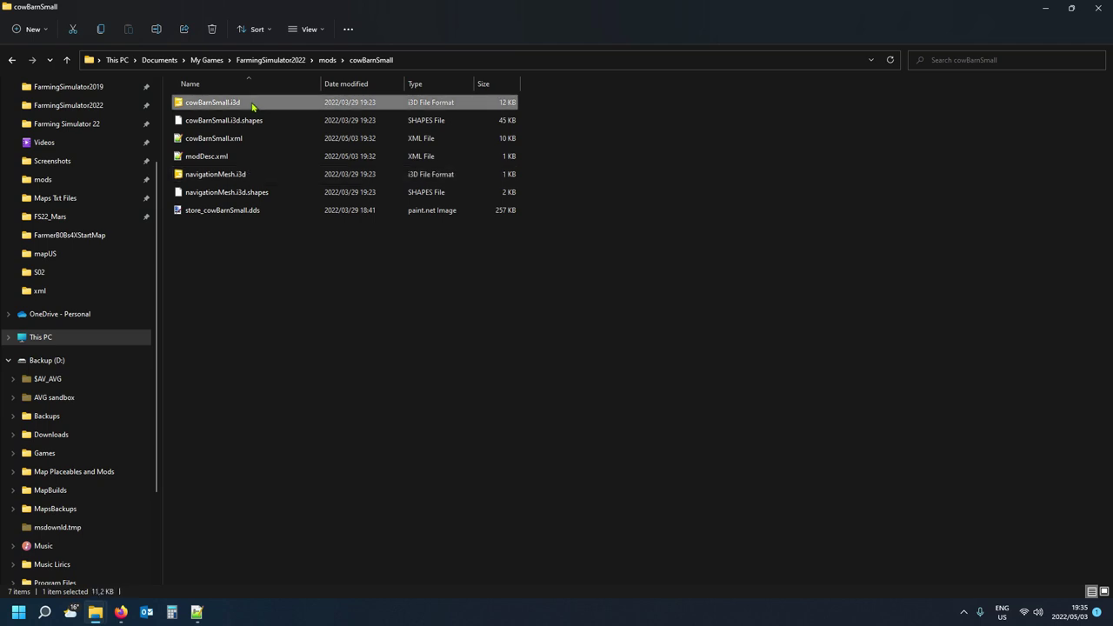
click(540, 373)
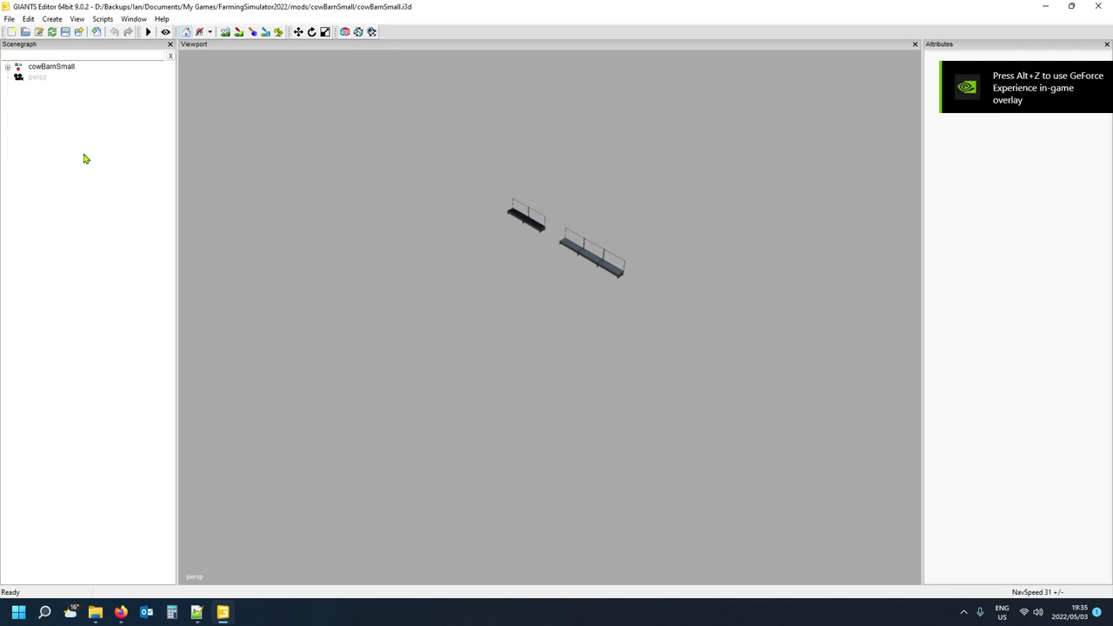
click(52, 73)
scroll(339, 198, down, 4)
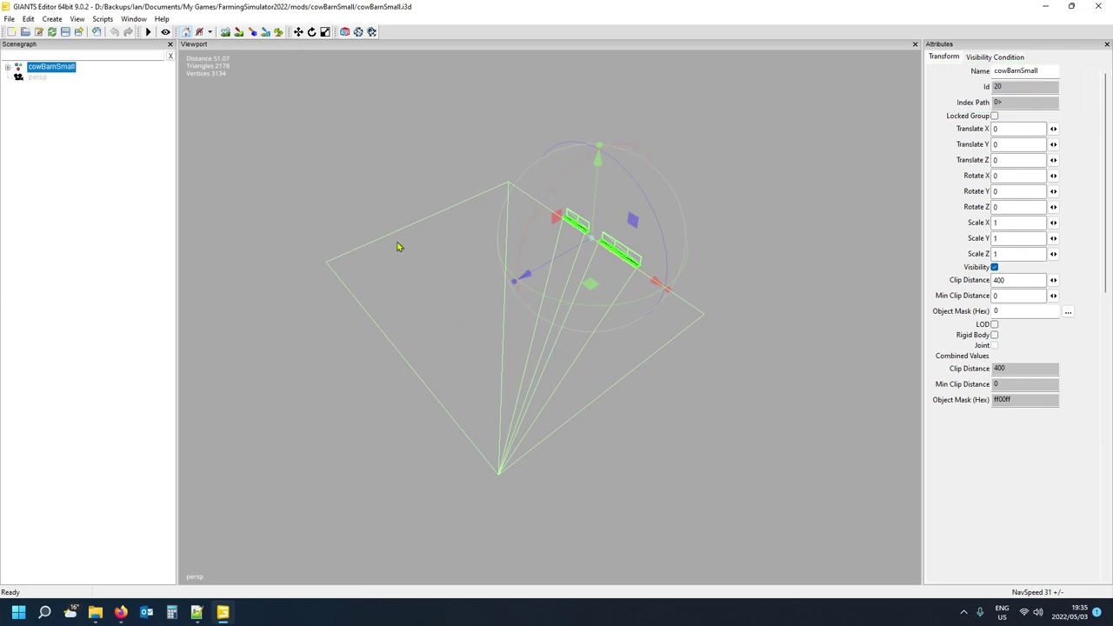
click(68, 142)
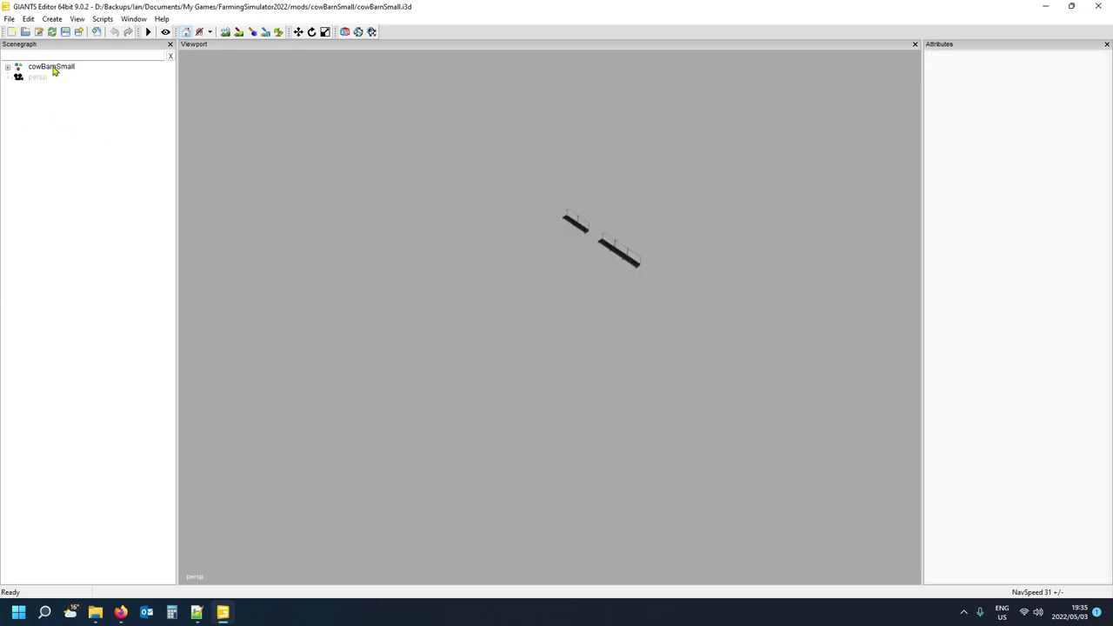
click(8, 68)
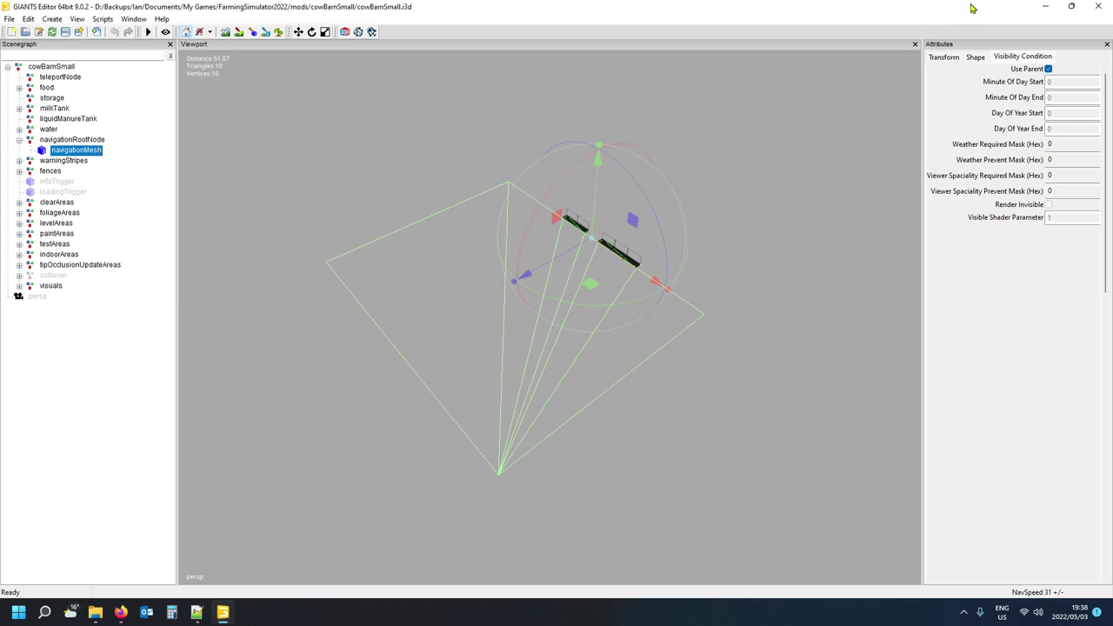
Turn off Non Renderable for the navigationMesh shape under navigationRootNode, then deselect it.
click(977, 59)
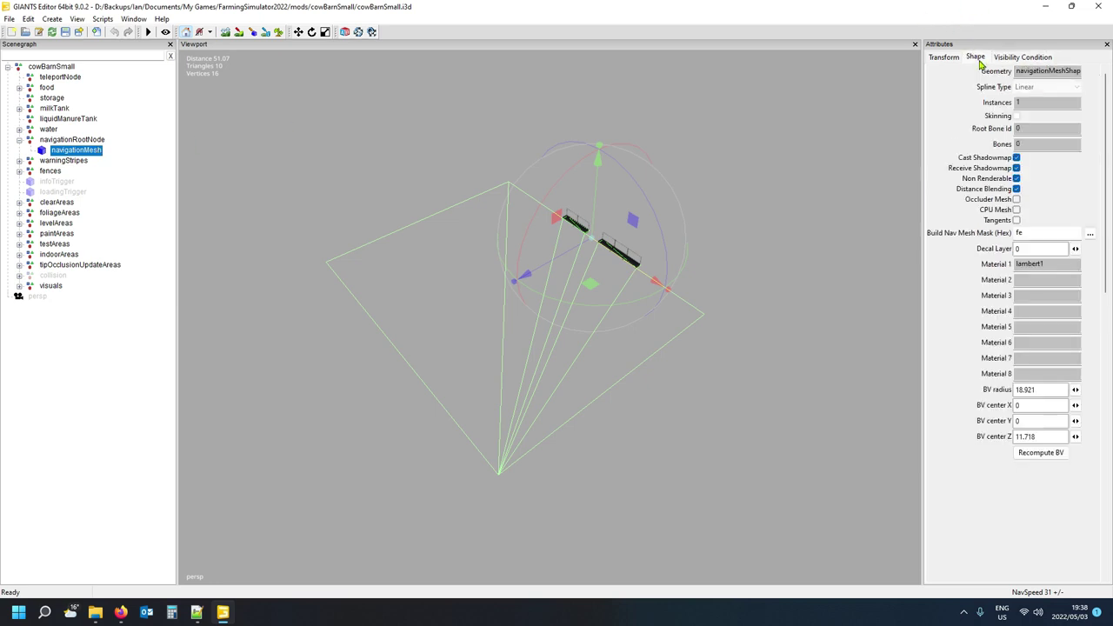
click(1017, 178)
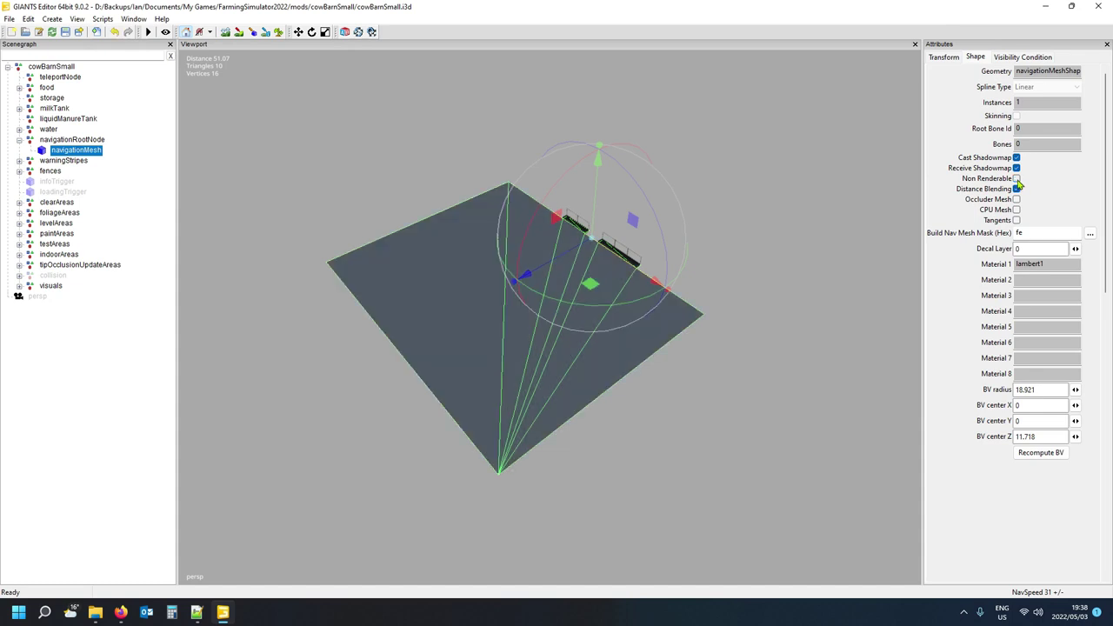
click(135, 127)
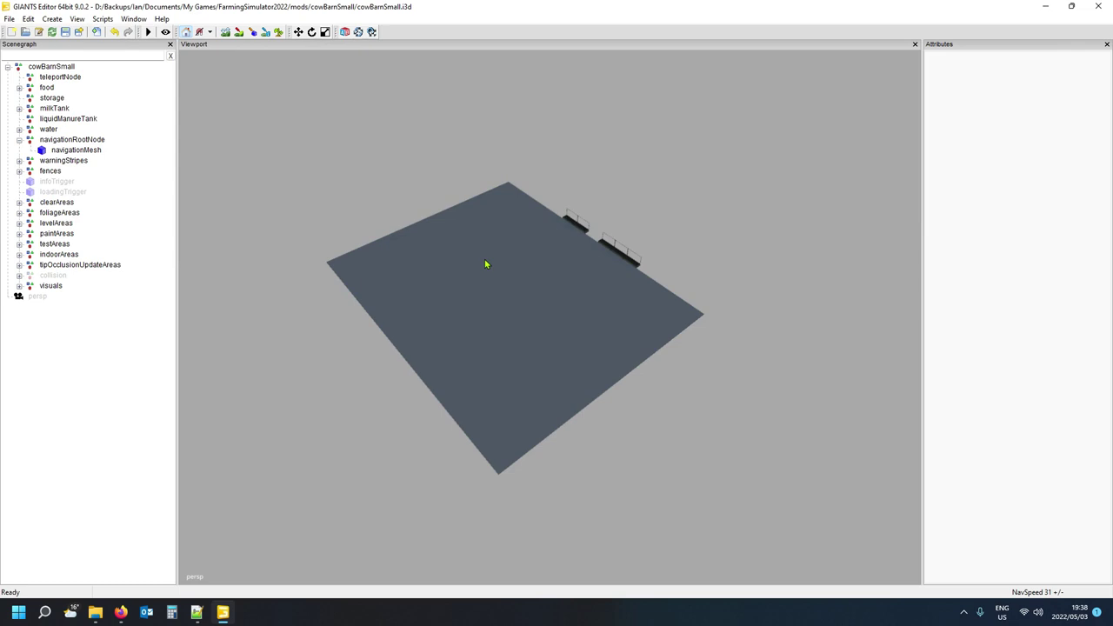
Examine the index paths of the cowBarnSmall root, teleportNode, food, storage, navigationRootNode and navigationMesh nodes.
click(54, 79)
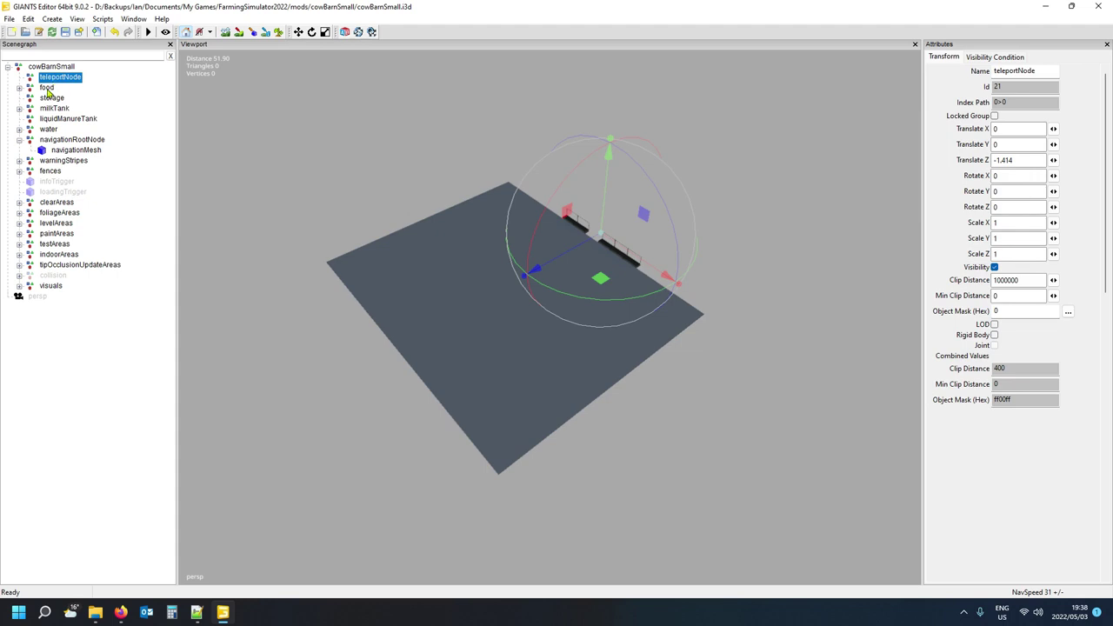
click(50, 89)
click(50, 98)
click(54, 107)
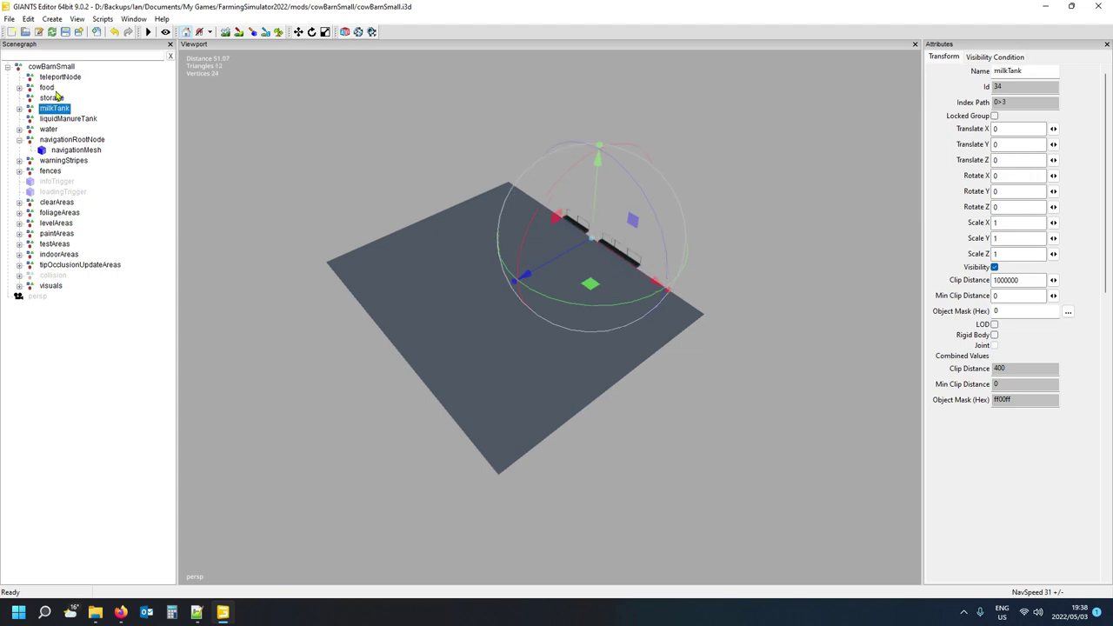
click(51, 67)
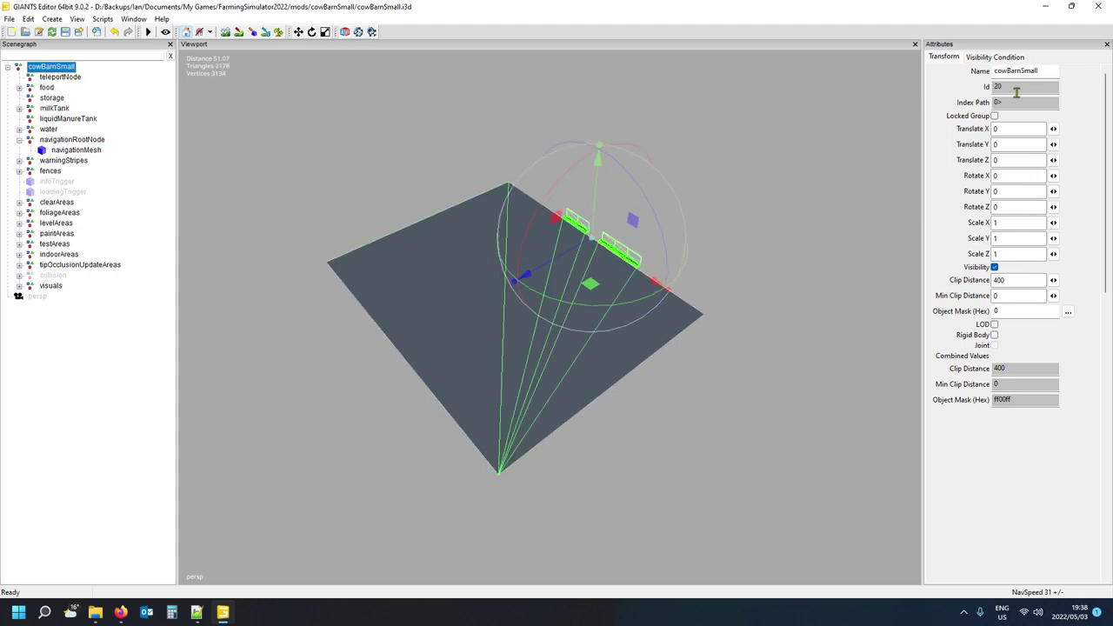
click(63, 77)
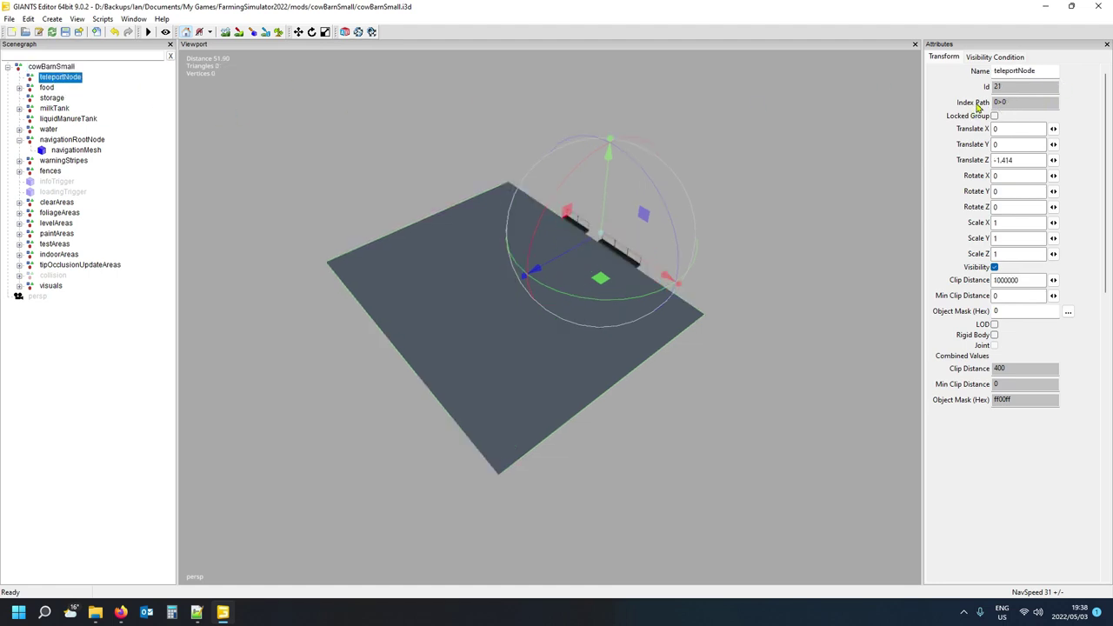
click(48, 88)
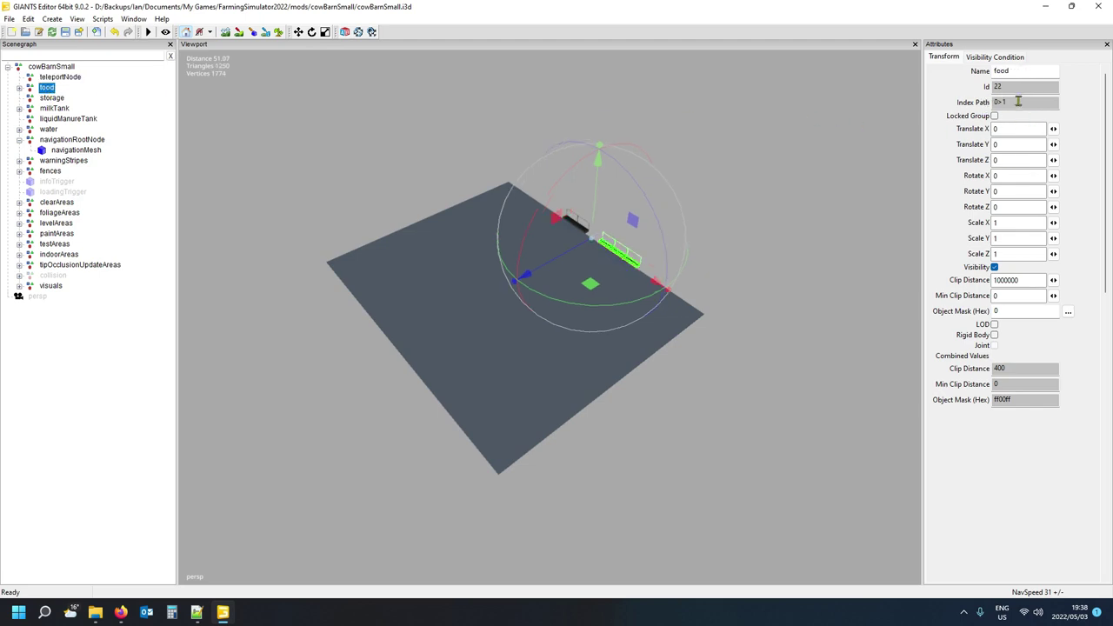
click(47, 100)
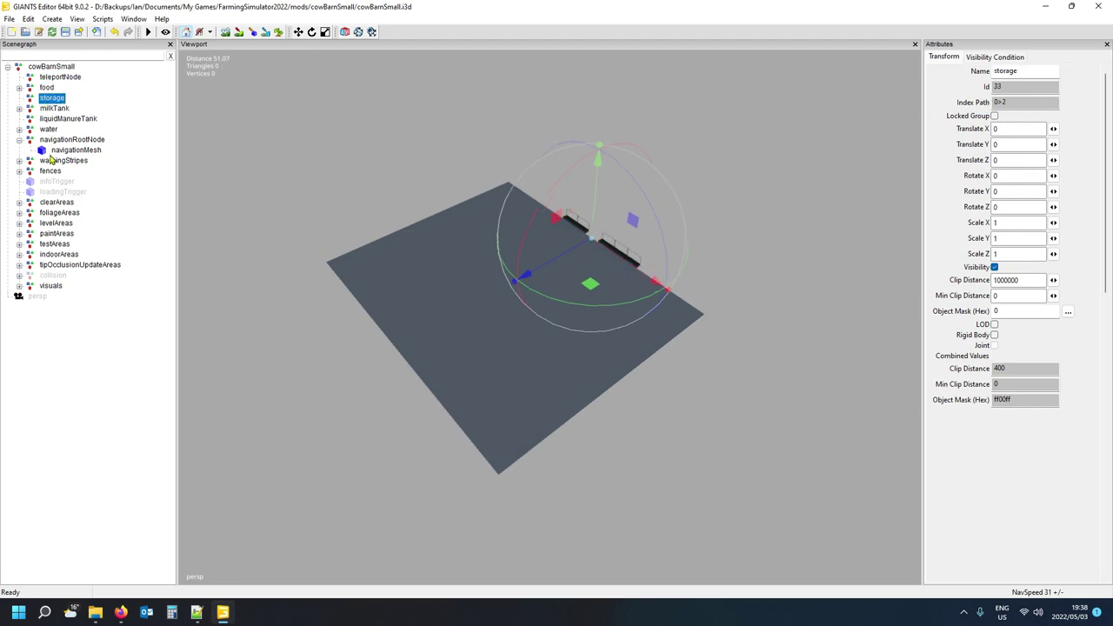
click(56, 140)
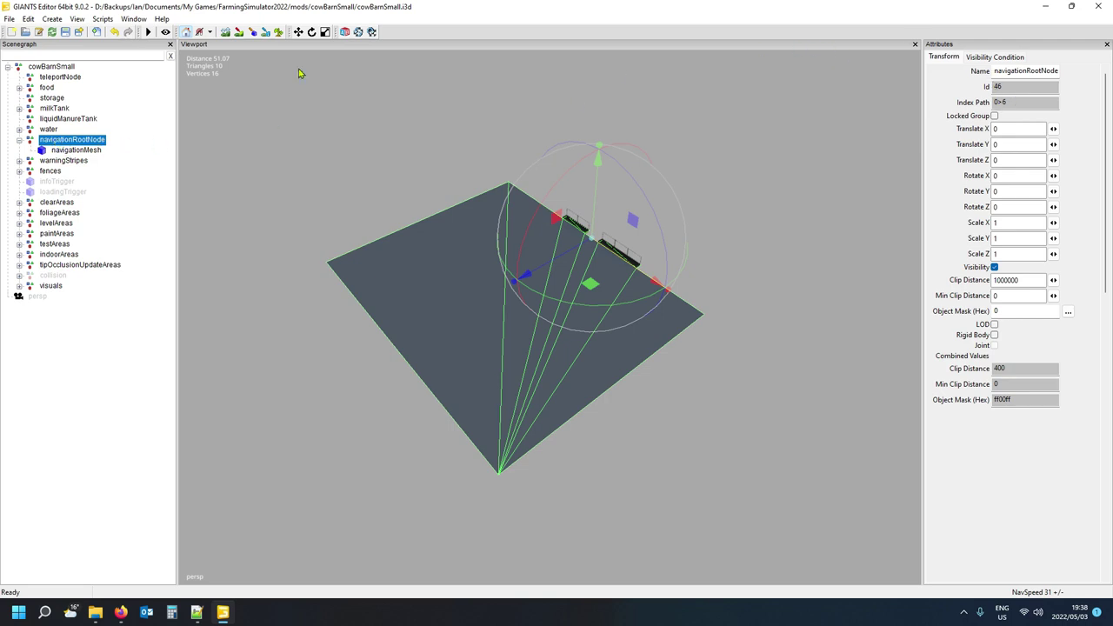
click(78, 152)
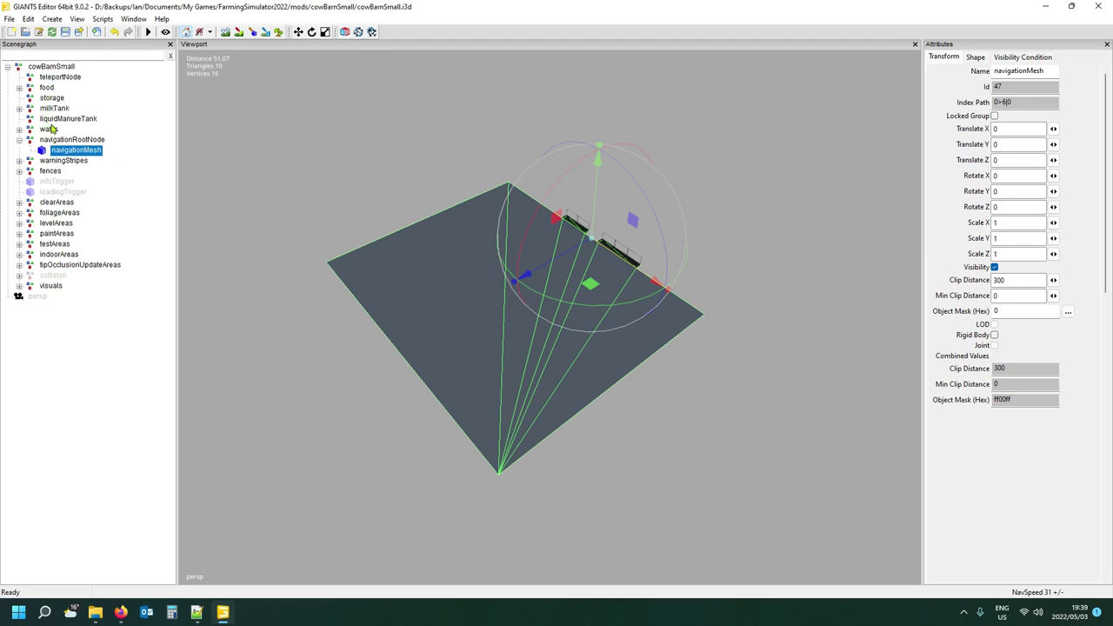
Switch to Notepad++, bring up cowBarnSmall.xml and close modDesc.xml.
click(196, 613)
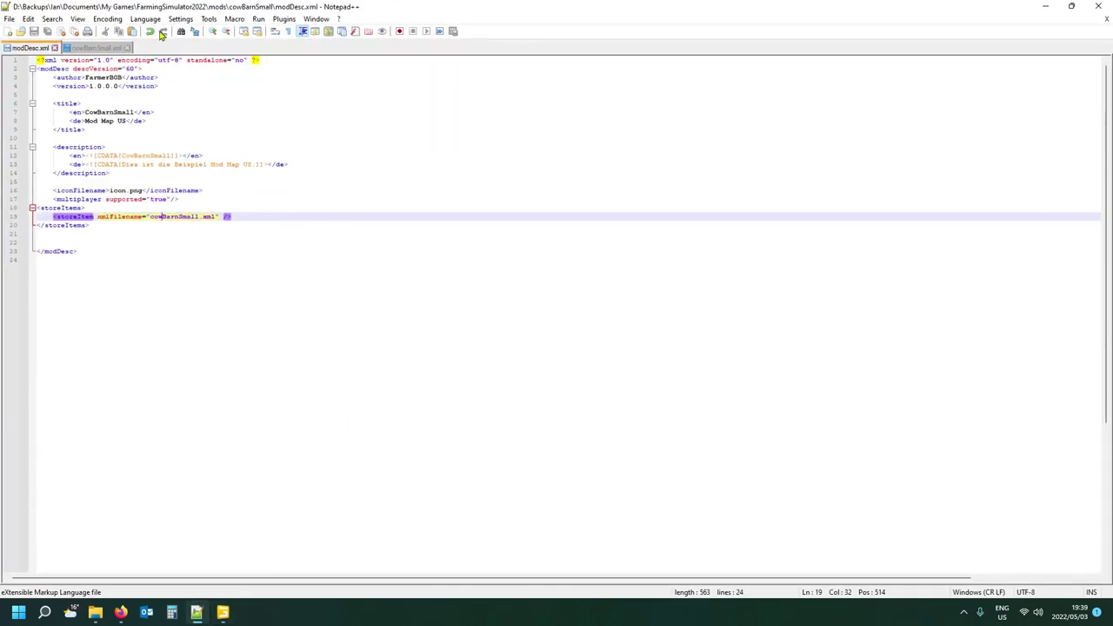
click(106, 49)
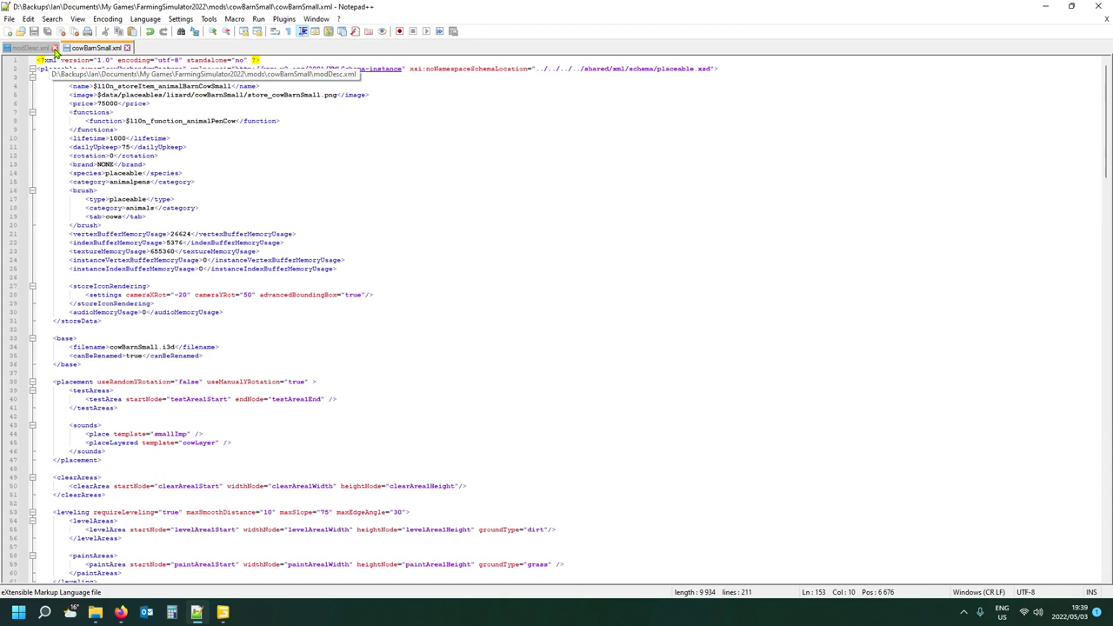
click(54, 48)
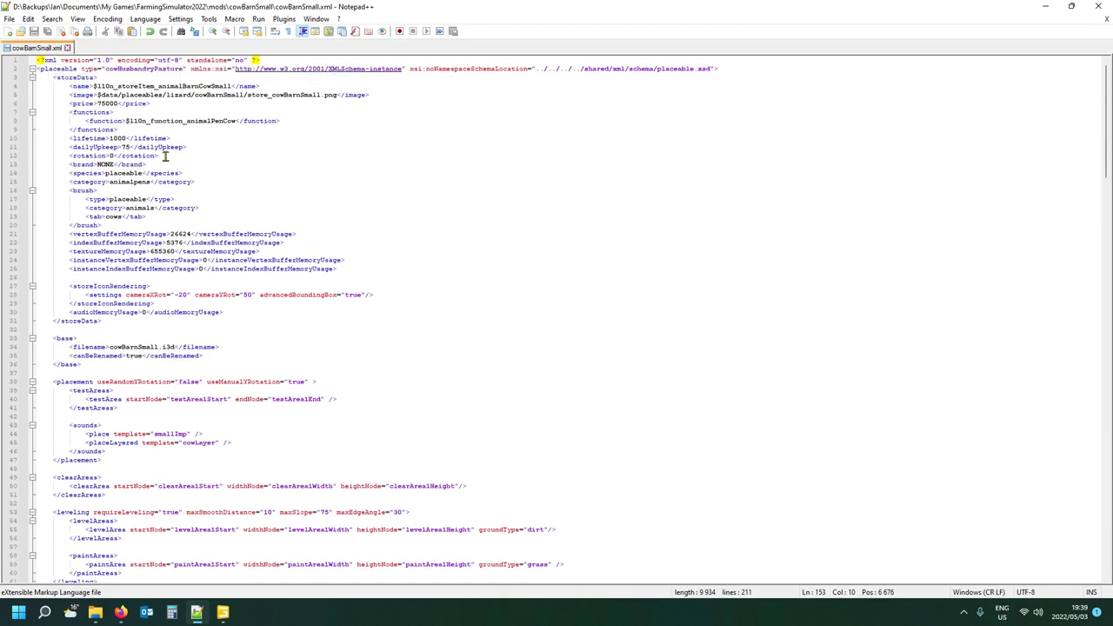
Review the sections of cowBarnSmall.xml from the store data through clear areas, leveling, trigger markers and husbandry to the fences.
scroll(130, 214, down, 2)
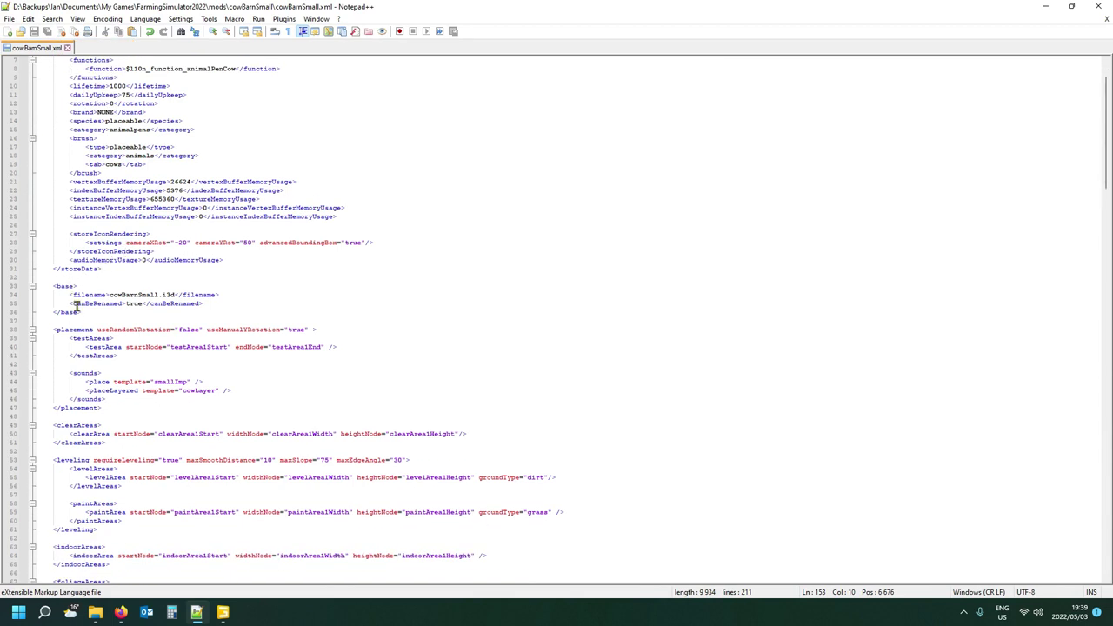
scroll(91, 321, down, 3)
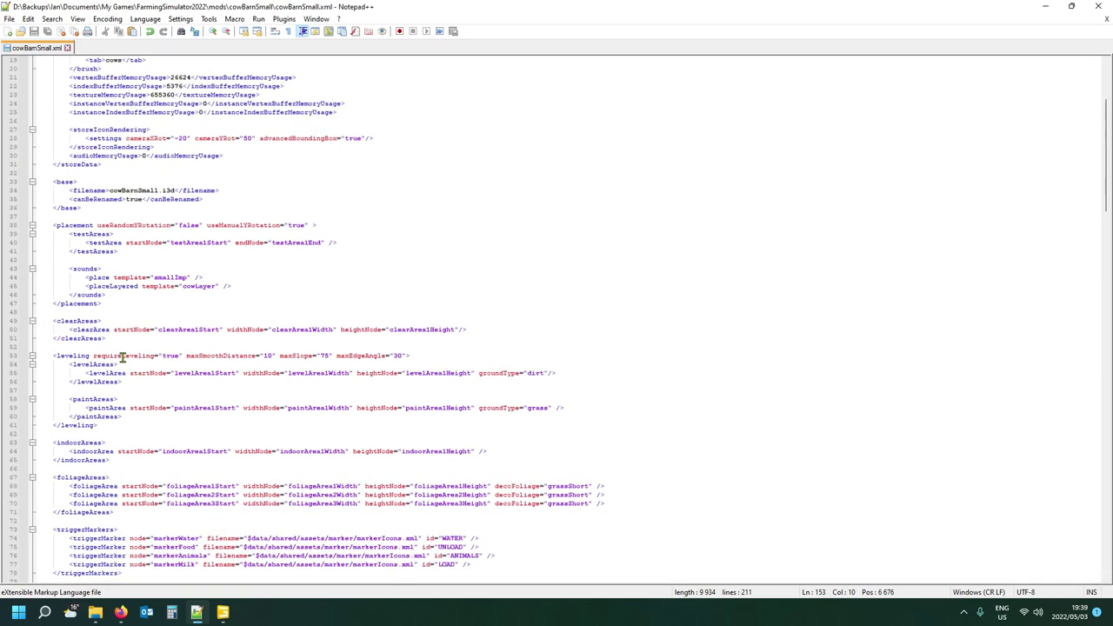
scroll(130, 358, down, 6)
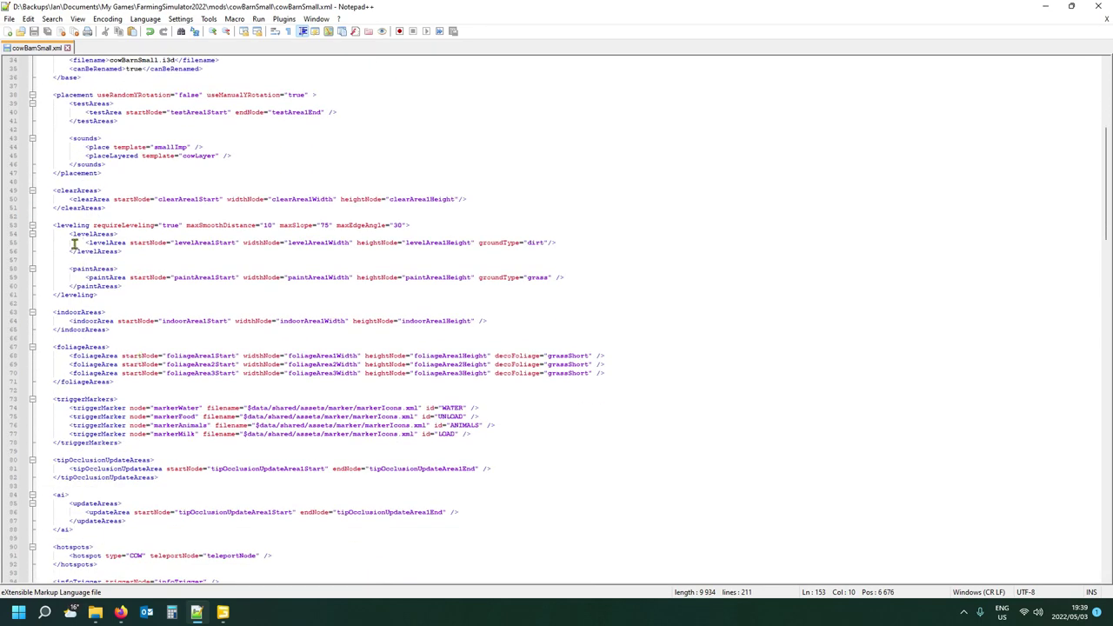
click(68, 189)
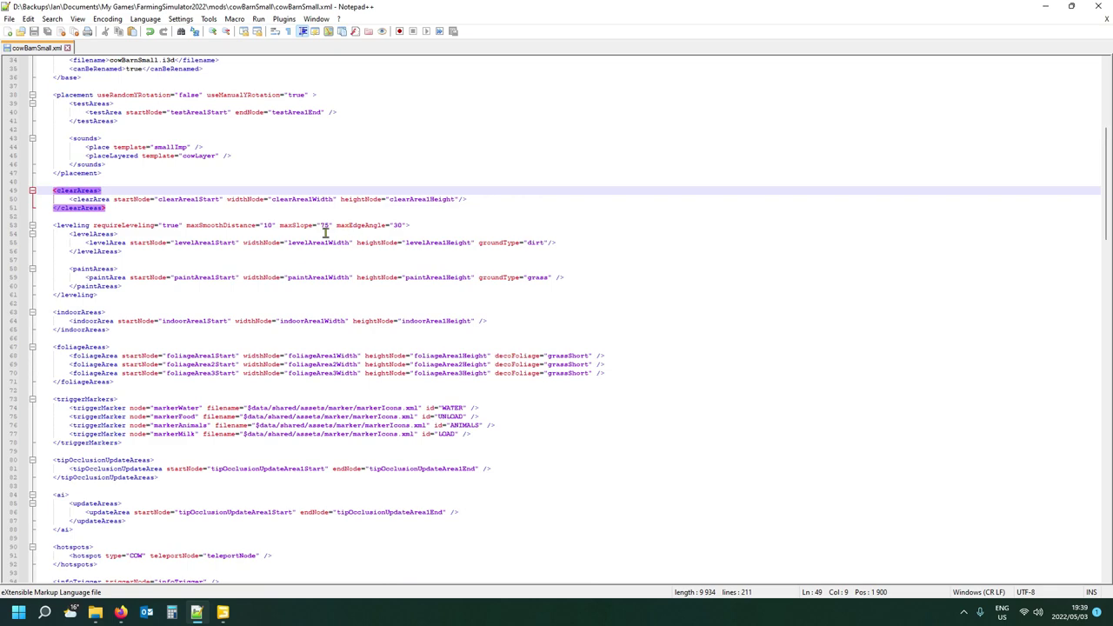
scroll(235, 244, down, 7)
scroll(102, 330, down, 3)
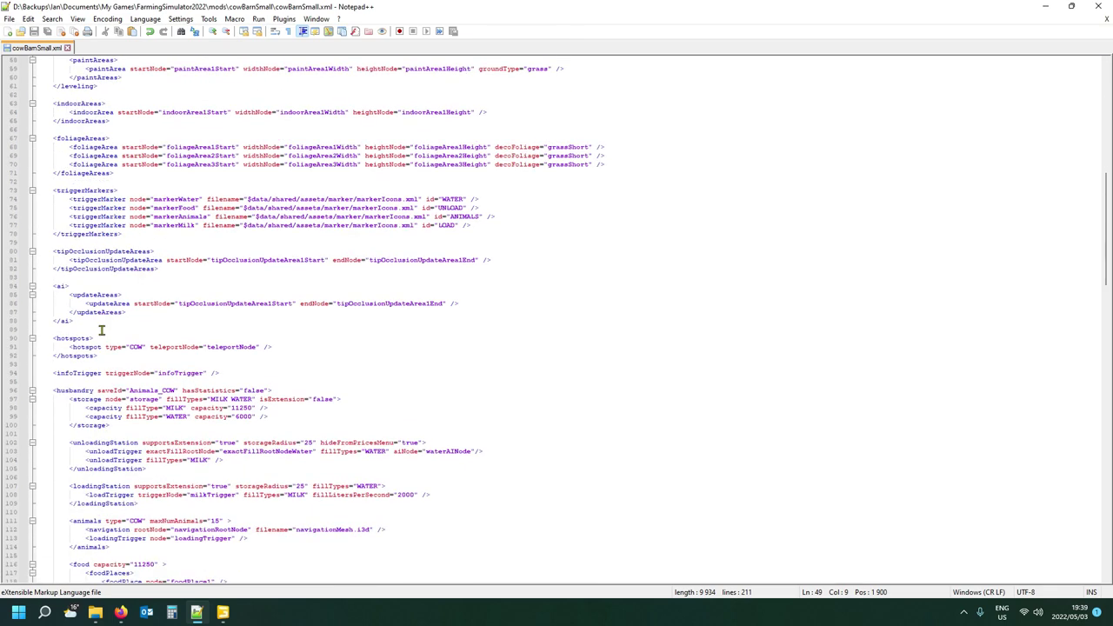
scroll(193, 388, down, 5)
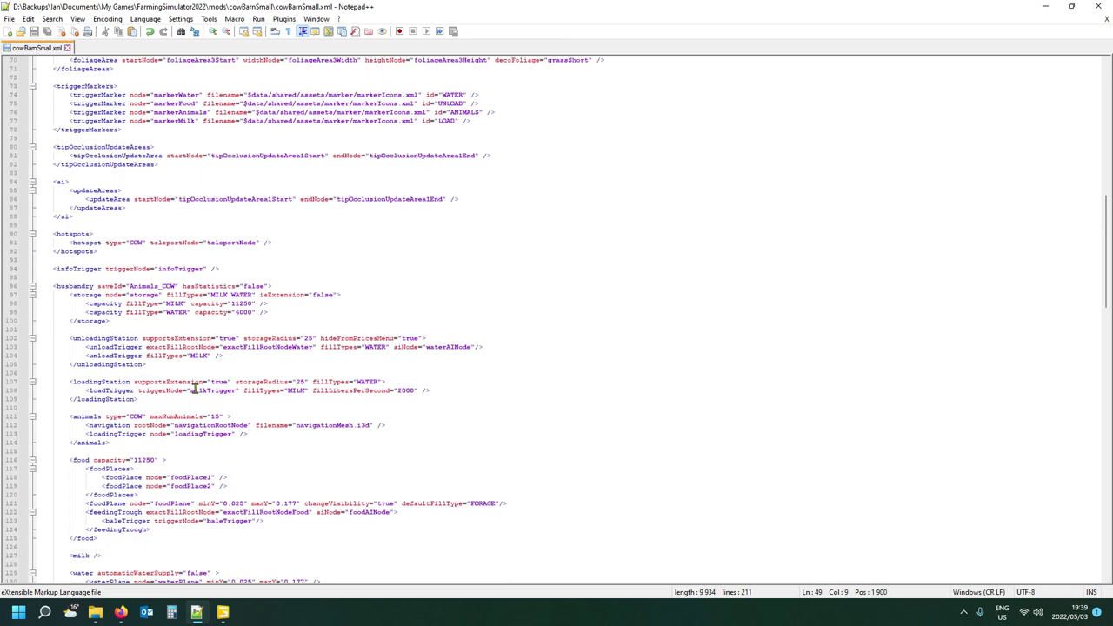
scroll(195, 388, down, 3)
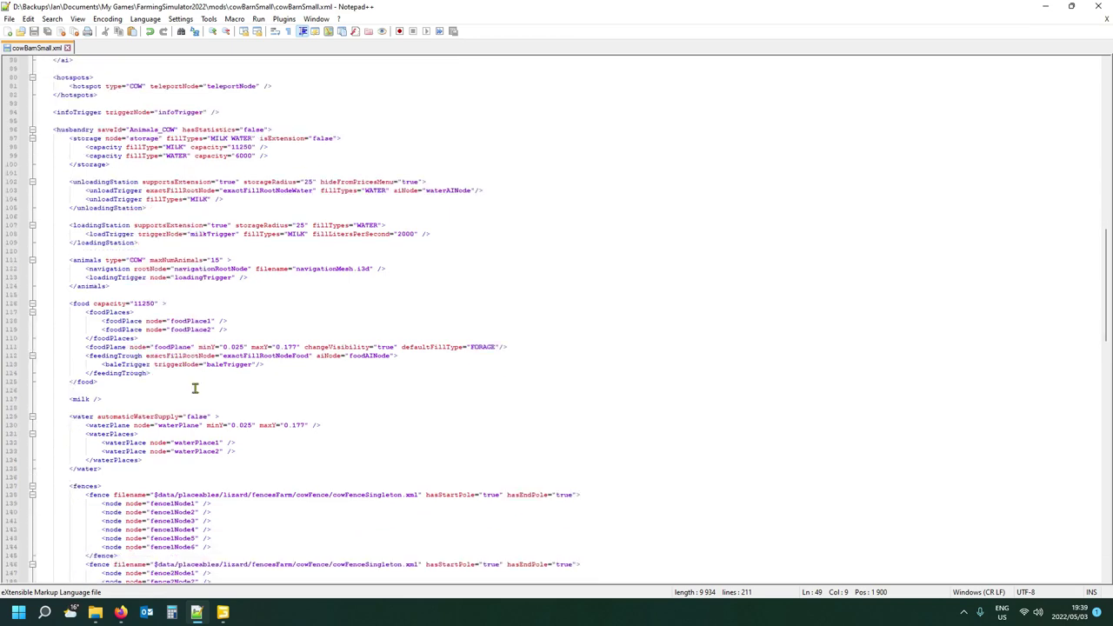
scroll(116, 418, down, 5)
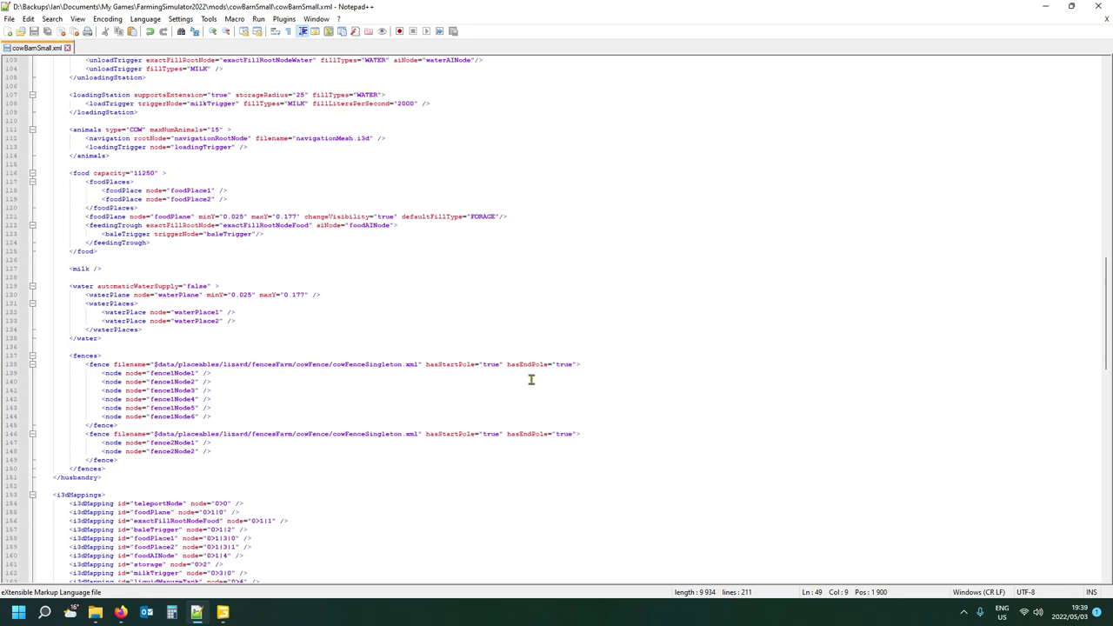
Examine the i3dMappings section of cowBarnSmall.xml through to its closing tag, checking how ids map to node index paths.
scroll(391, 359, down, 5)
click(73, 363)
scroll(218, 365, down, 1)
scroll(230, 395, down, 3)
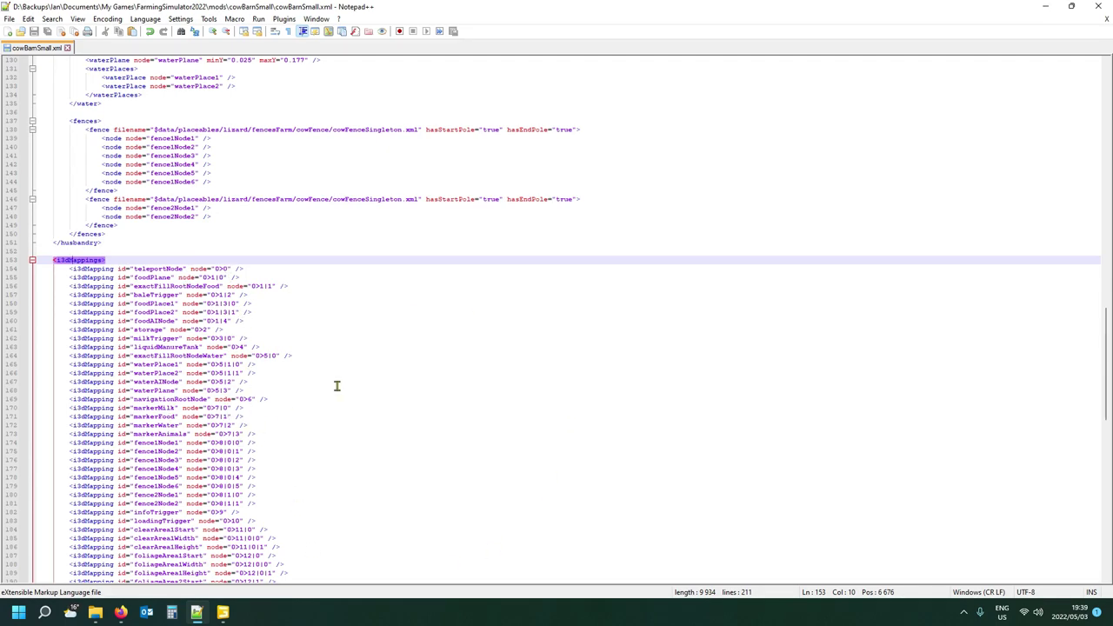
scroll(336, 385, down, 9)
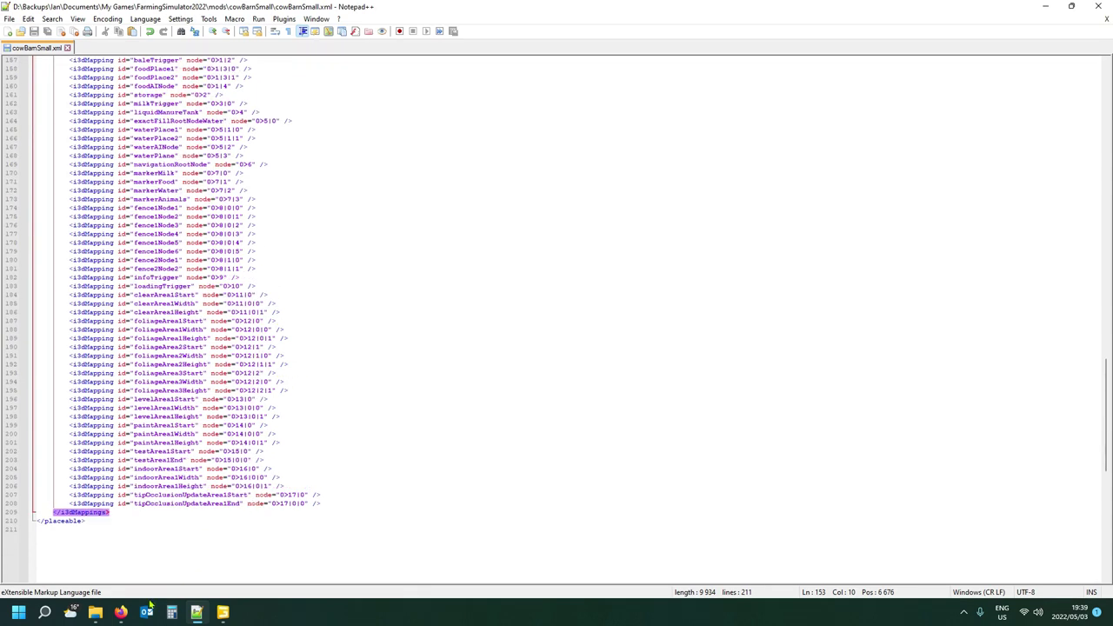
Return to GIANTS Editor, select the navigationMesh shape and show its user attributes.
click(225, 613)
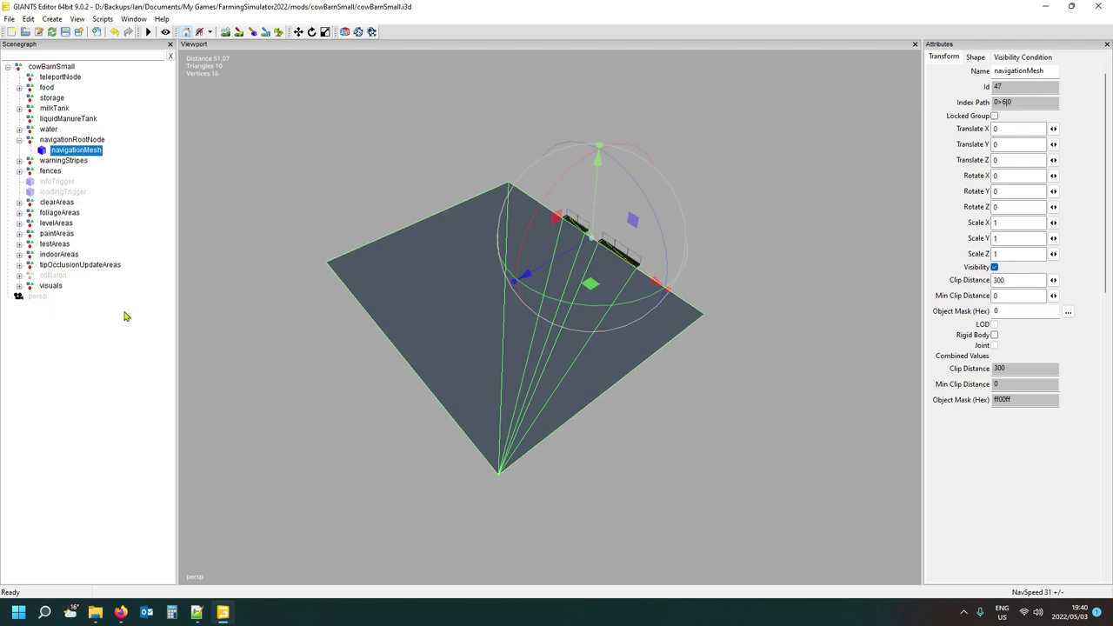
click(66, 143)
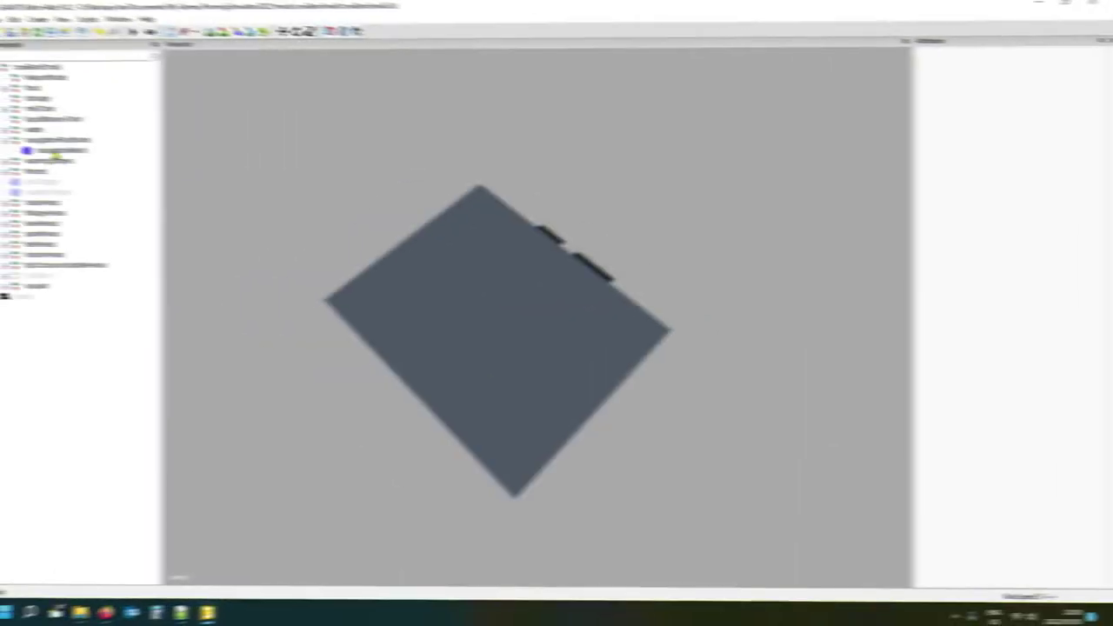
click(77, 151)
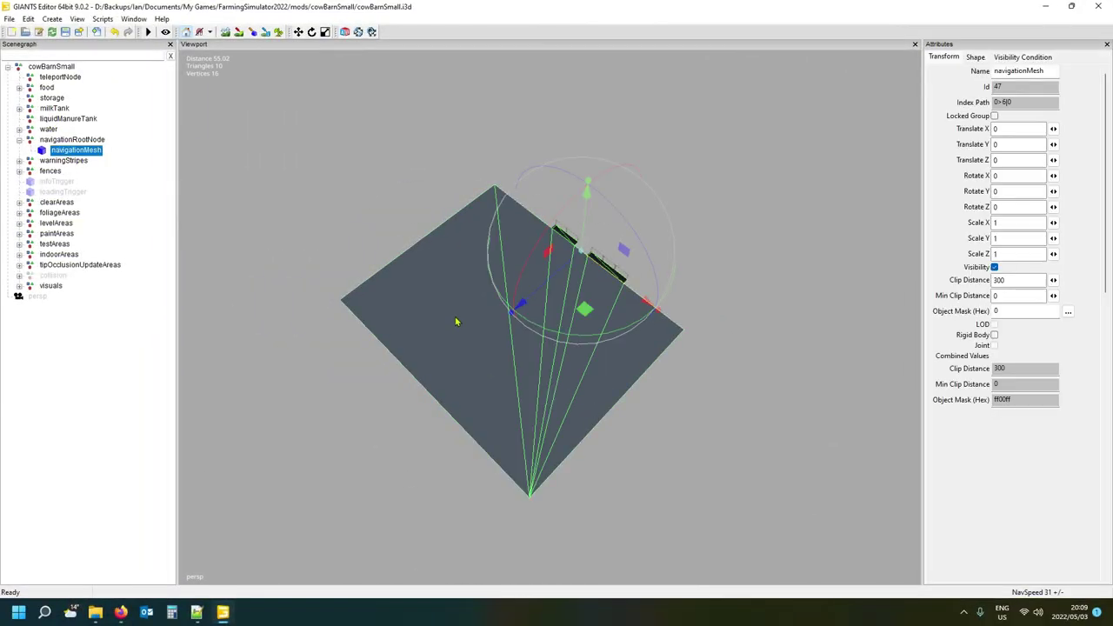
mouse_move(425, 386)
middle_down()
mouse_move(447, 368)
mouse_move(429, 380)
mouse_move(423, 371)
mouse_move(437, 382)
mouse_move(418, 374)
mouse_move(424, 385)
middle_up()
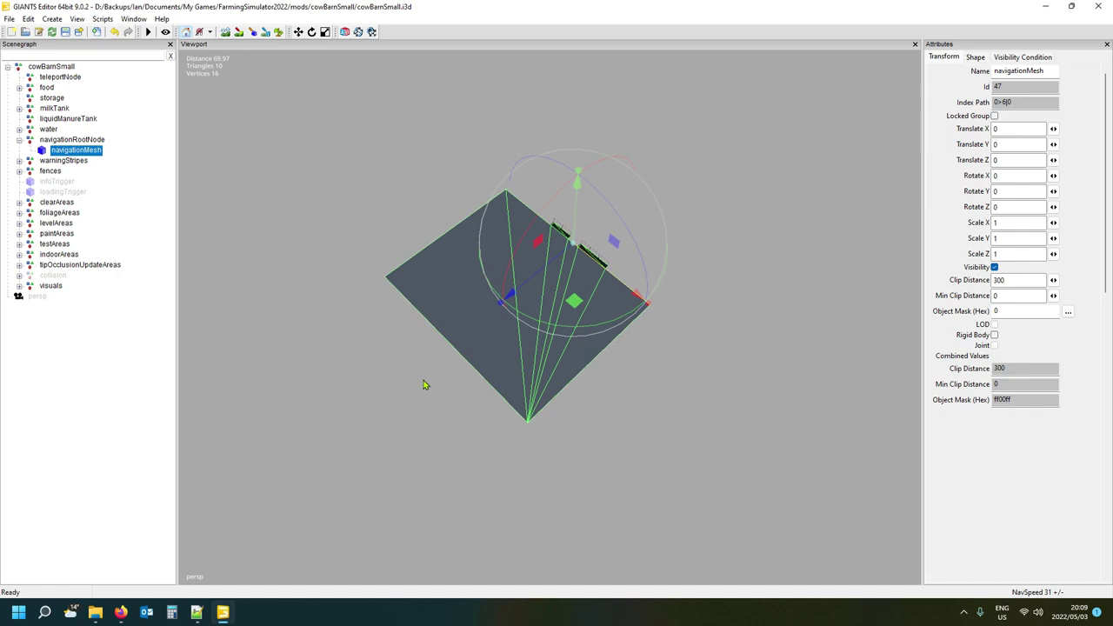
click(134, 18)
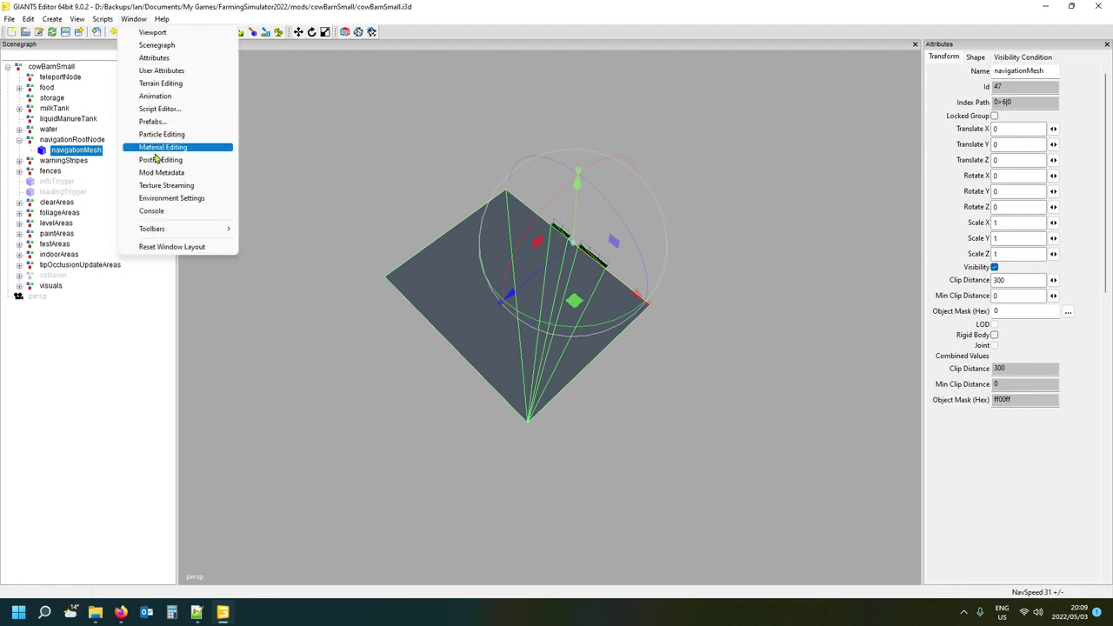
click(170, 71)
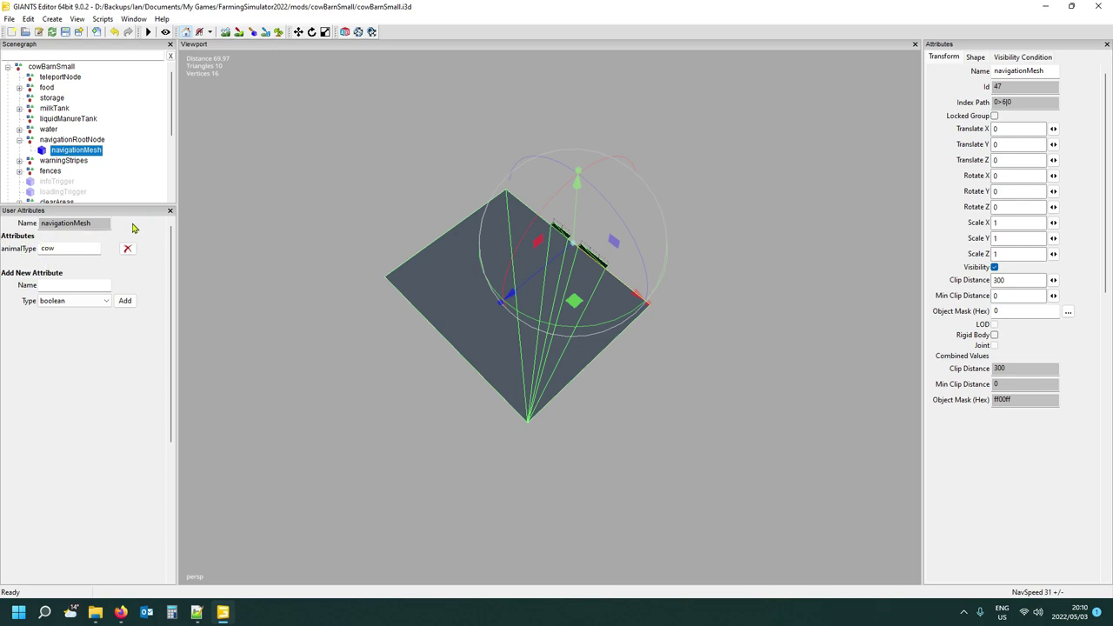
Close the user attributes, show the navigationMesh's shape attributes, and switch Non Renderable on and back off to compare its display.
click(170, 210)
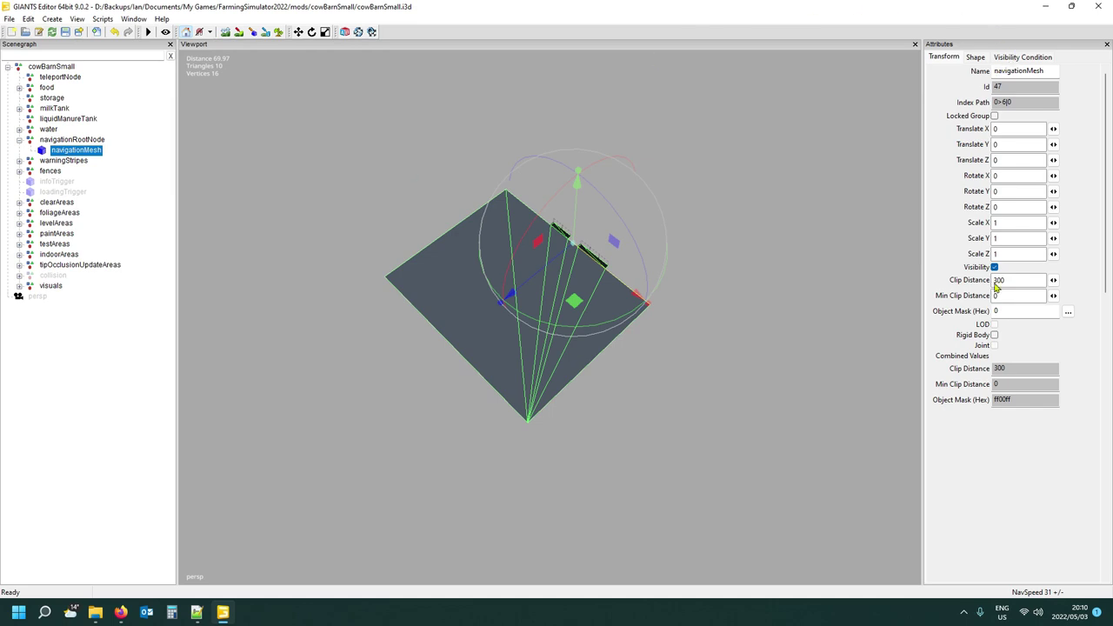
click(976, 59)
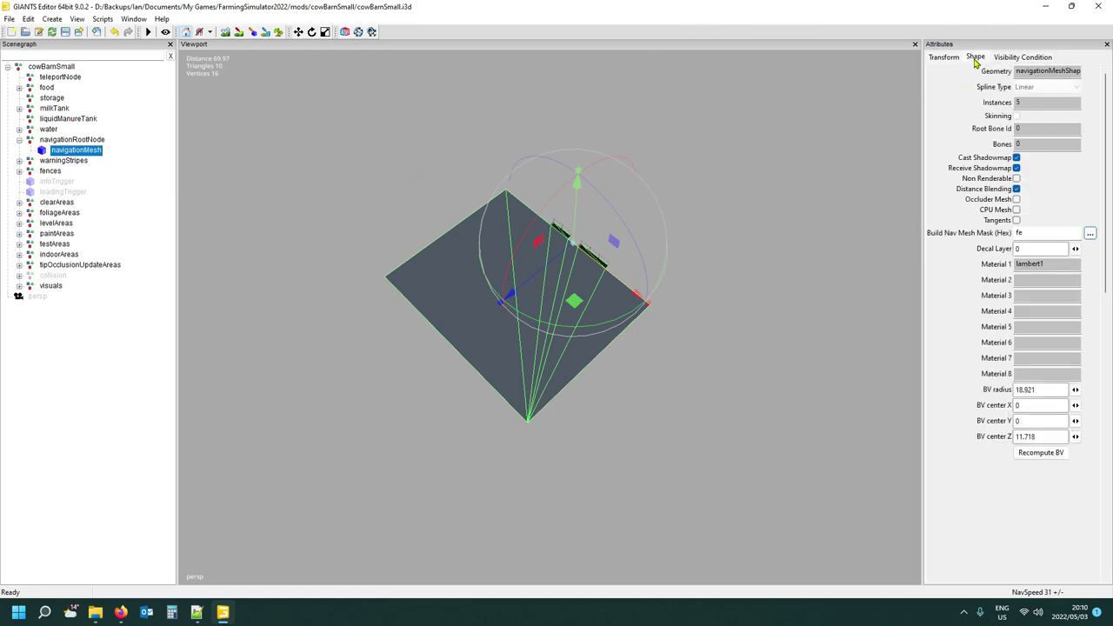
click(1016, 178)
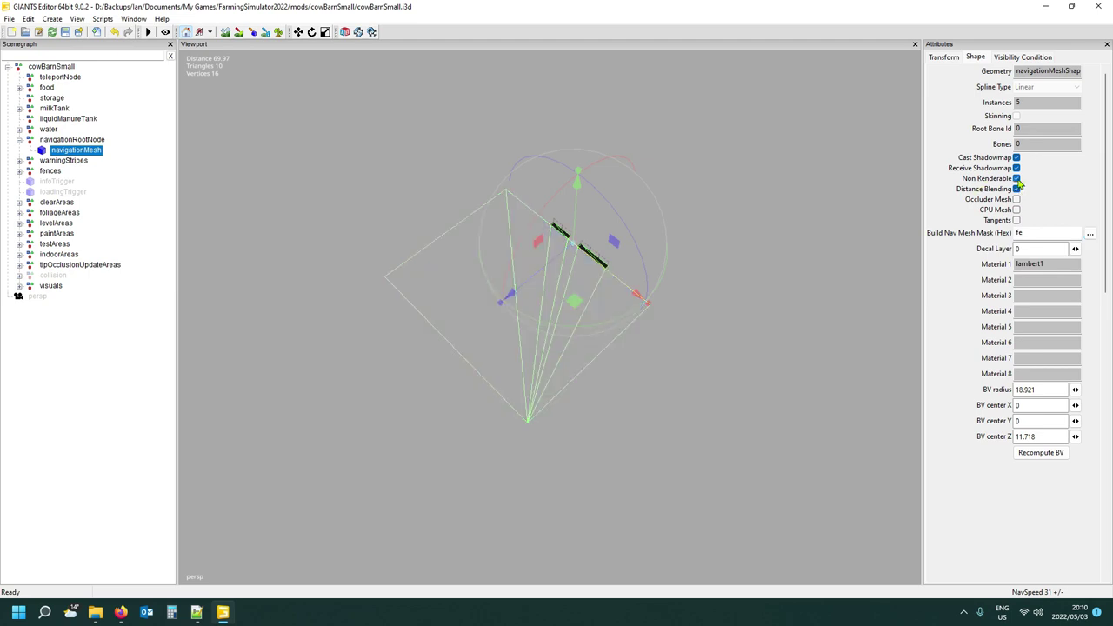
click(1016, 178)
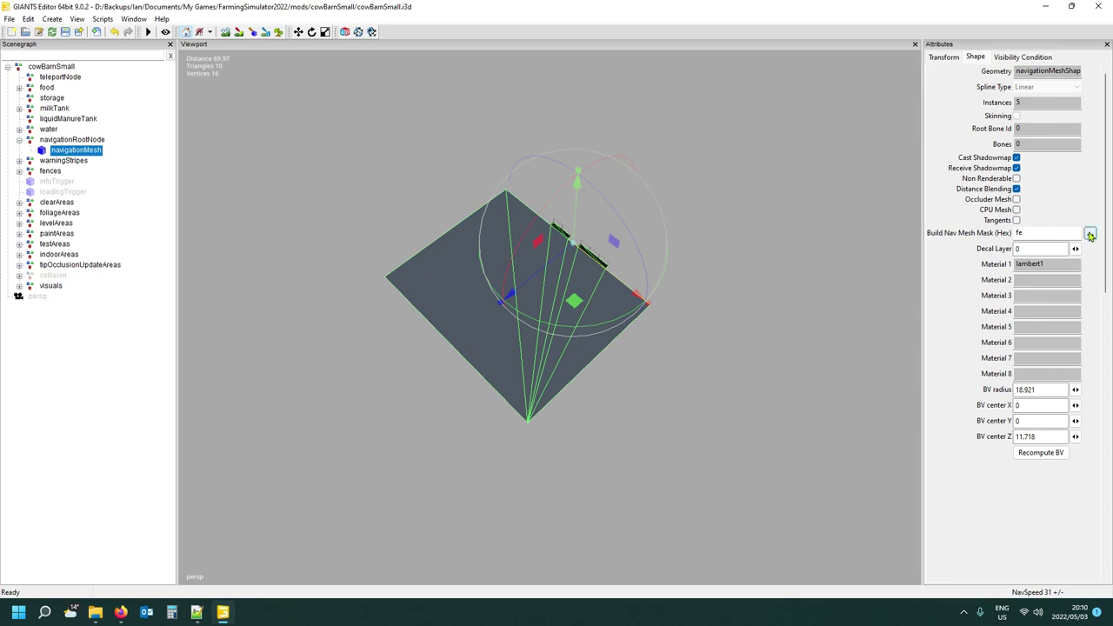
Examine the bits and hex value of the navigationMesh's Build Nav Mesh Mask, leaving the mask dialog without applying anything.
click(1090, 234)
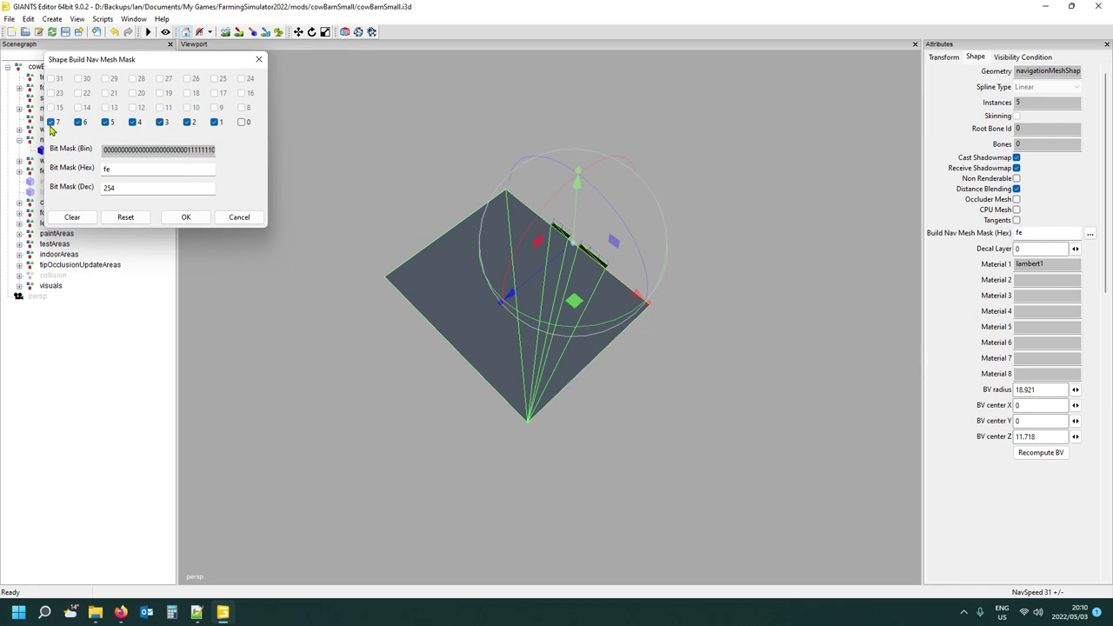
click(215, 122)
click(162, 122)
click(160, 123)
click(188, 122)
click(215, 123)
drag(125, 169, 91, 169)
click(244, 217)
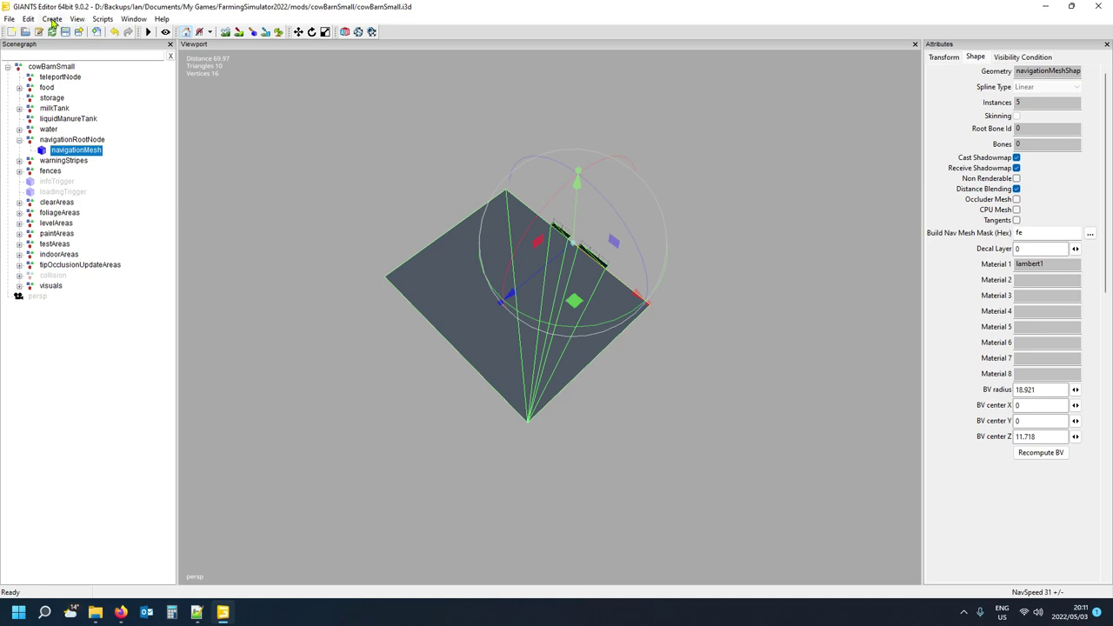
Create a plane primitive and move it into the navigationRootNode group below navigationMesh.
click(52, 19)
mouse_move(73, 109)
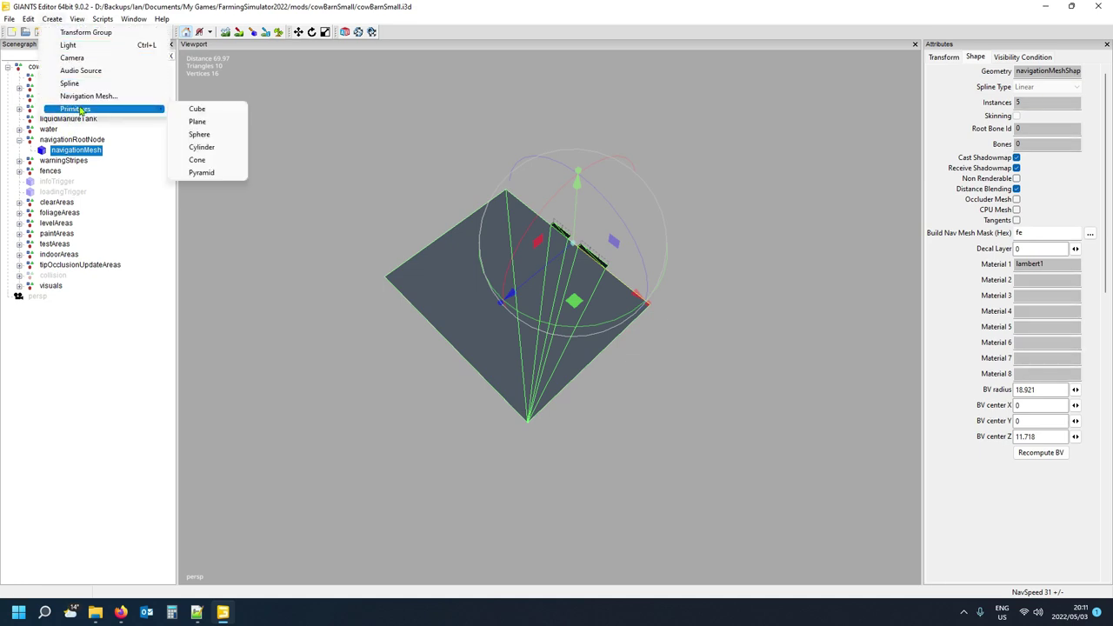
click(206, 122)
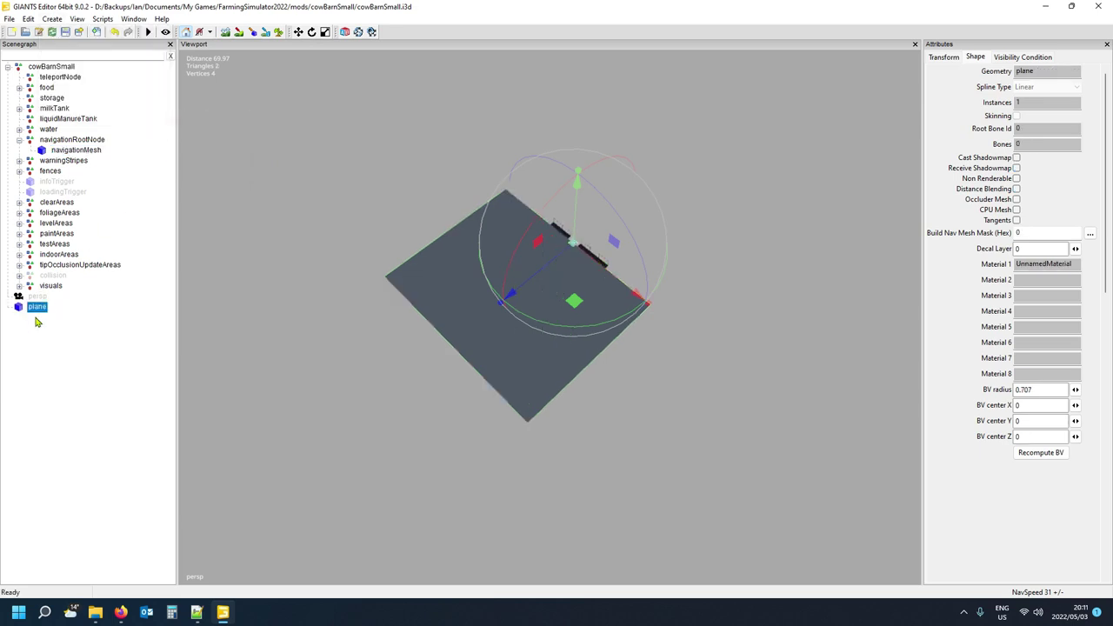
click(58, 356)
click(58, 140)
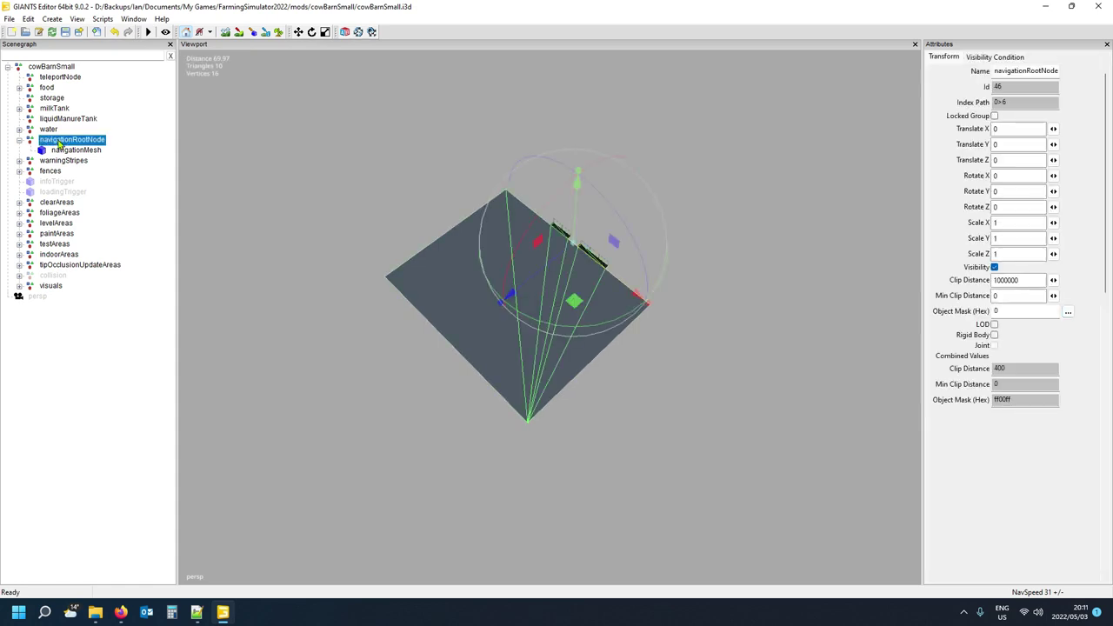
key(ctrl+v)
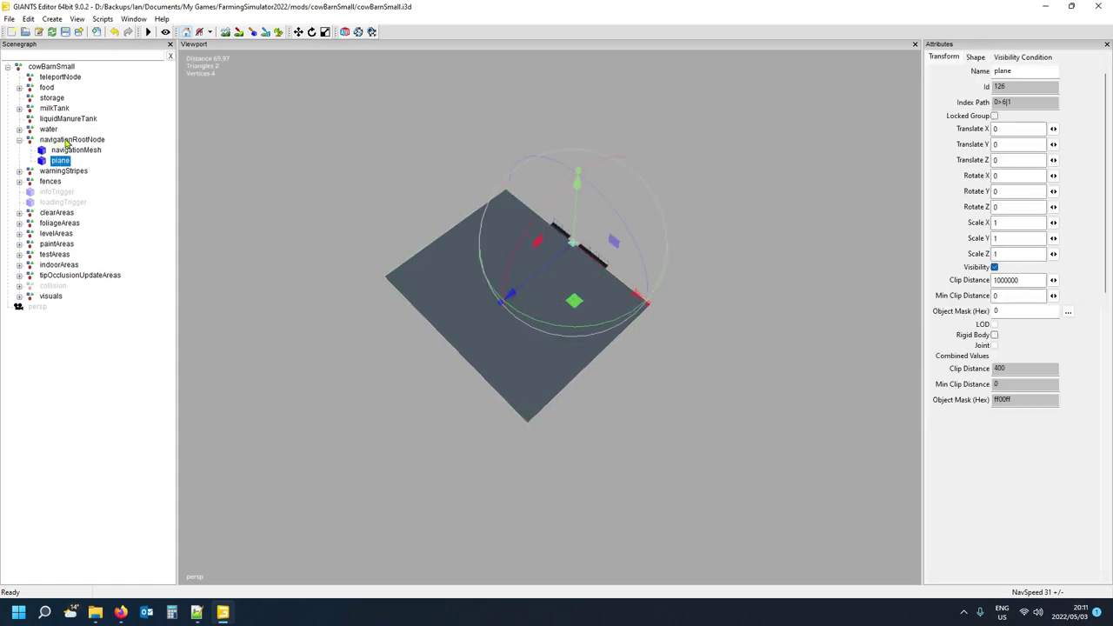
Move the new plane to the side edge of the navigation mesh, at about Translate X 15.154 and Translate Z 12.914.
click(75, 140)
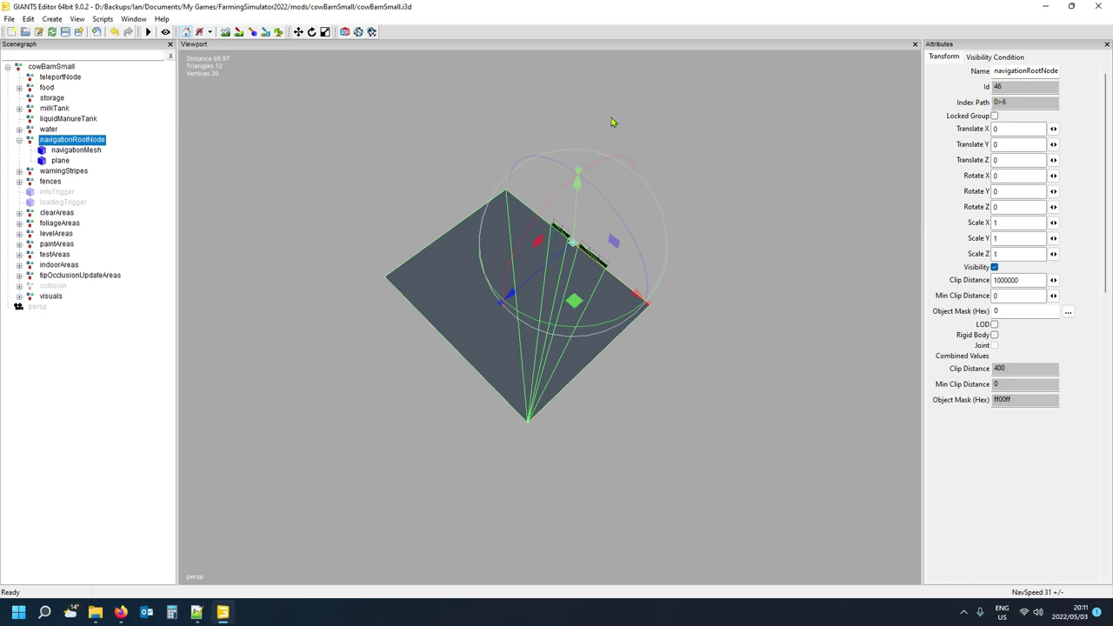
click(60, 160)
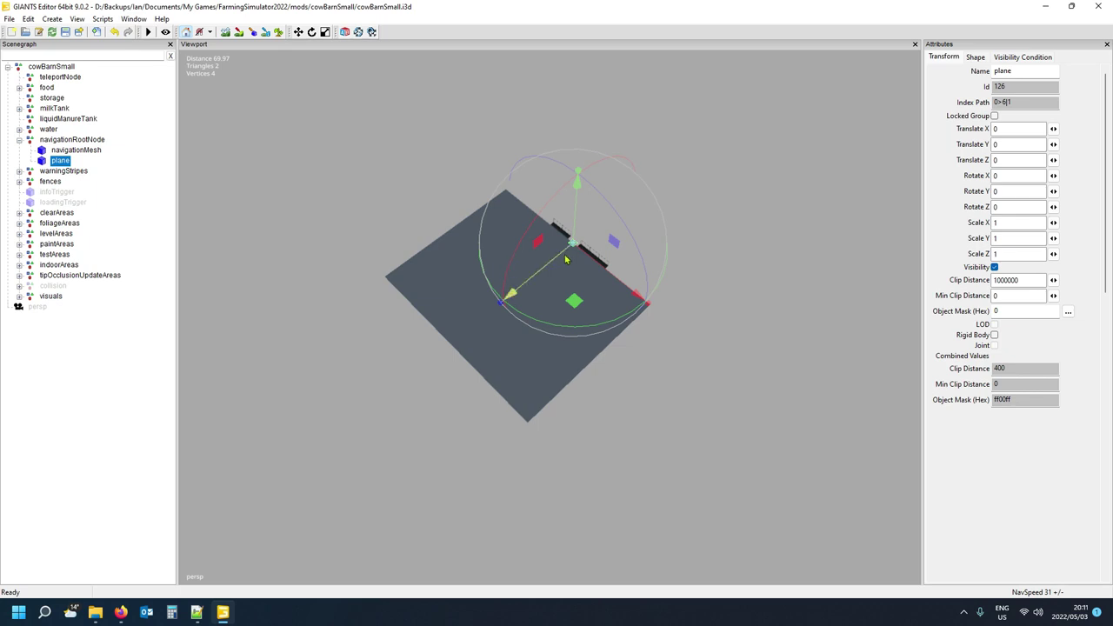
drag(566, 253, 492, 304)
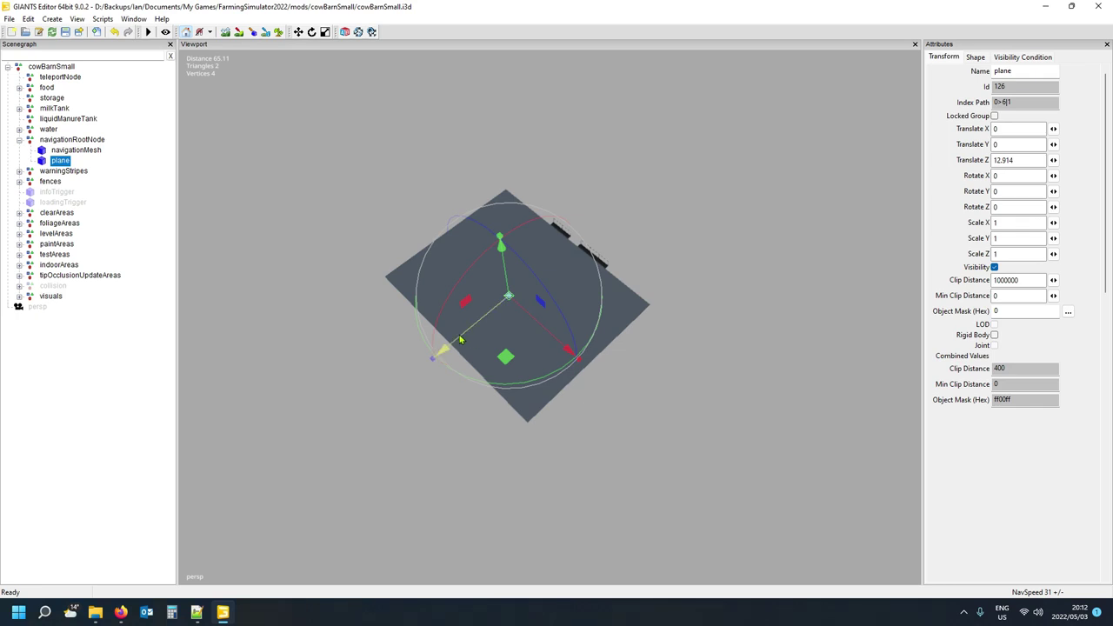
drag(562, 350, 619, 414)
scroll(552, 484, up, 5)
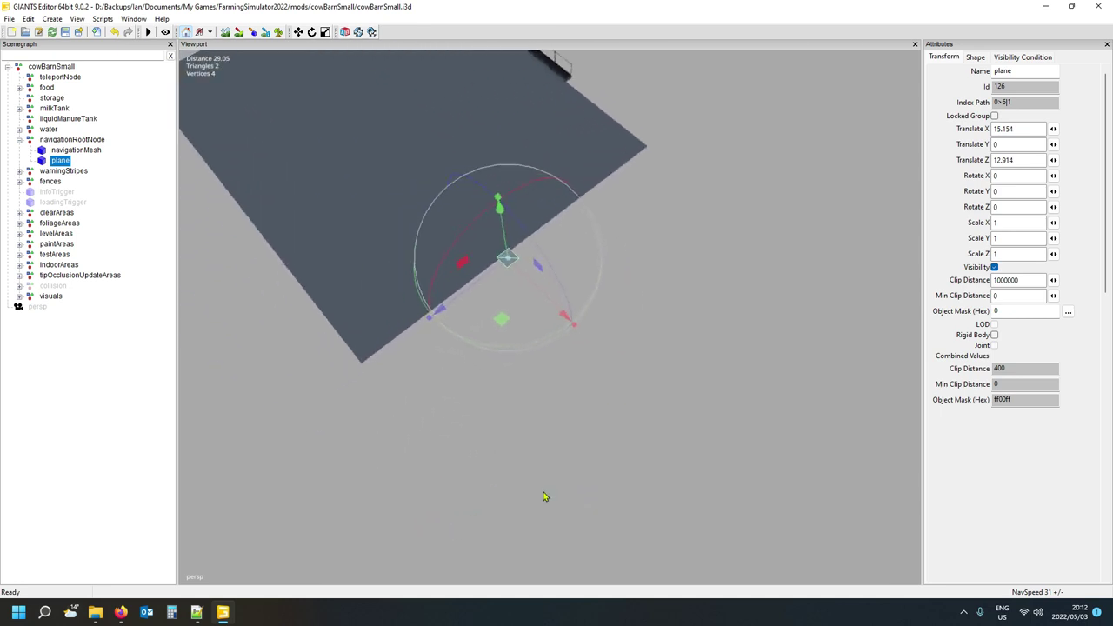
middle_drag(543, 497, 598, 467)
scroll(600, 468, down, 2)
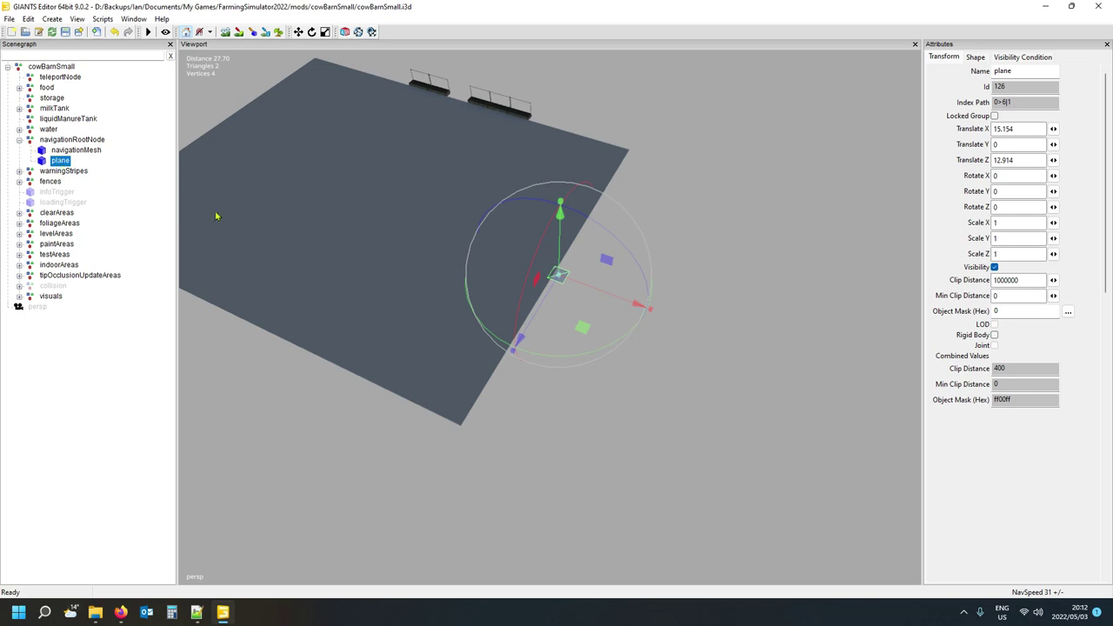
Enable Cast Shadowmap, Receive Shadowmap and Distance Blending on the plane and set its Build Nav Mesh Mask to hex fe.
click(975, 57)
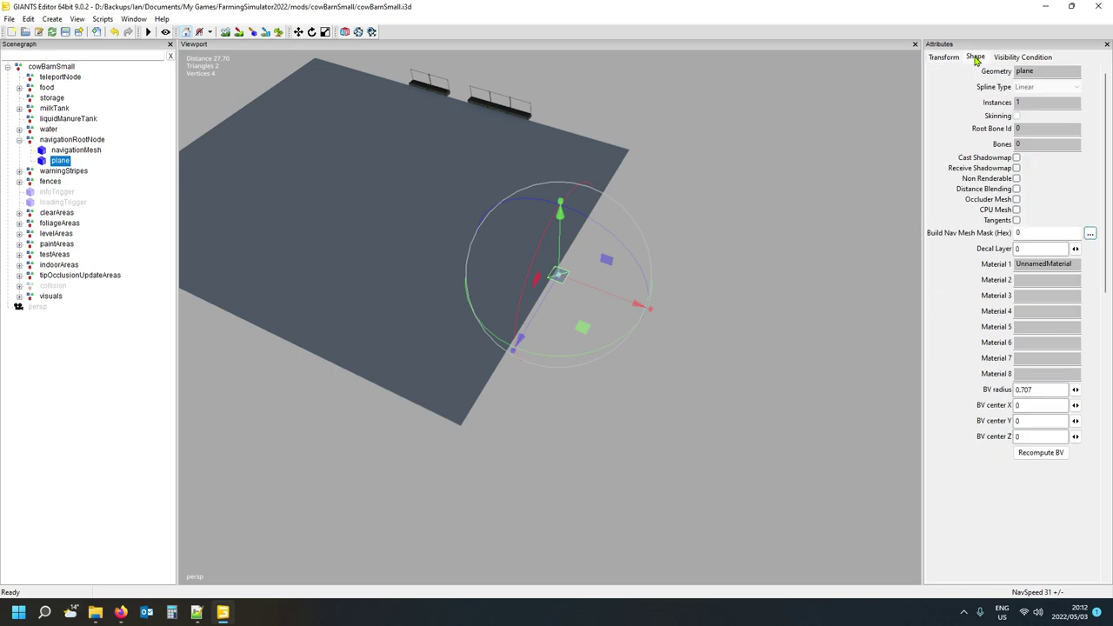
click(1017, 157)
click(1016, 168)
drag(1040, 233, 991, 233)
text(fe)
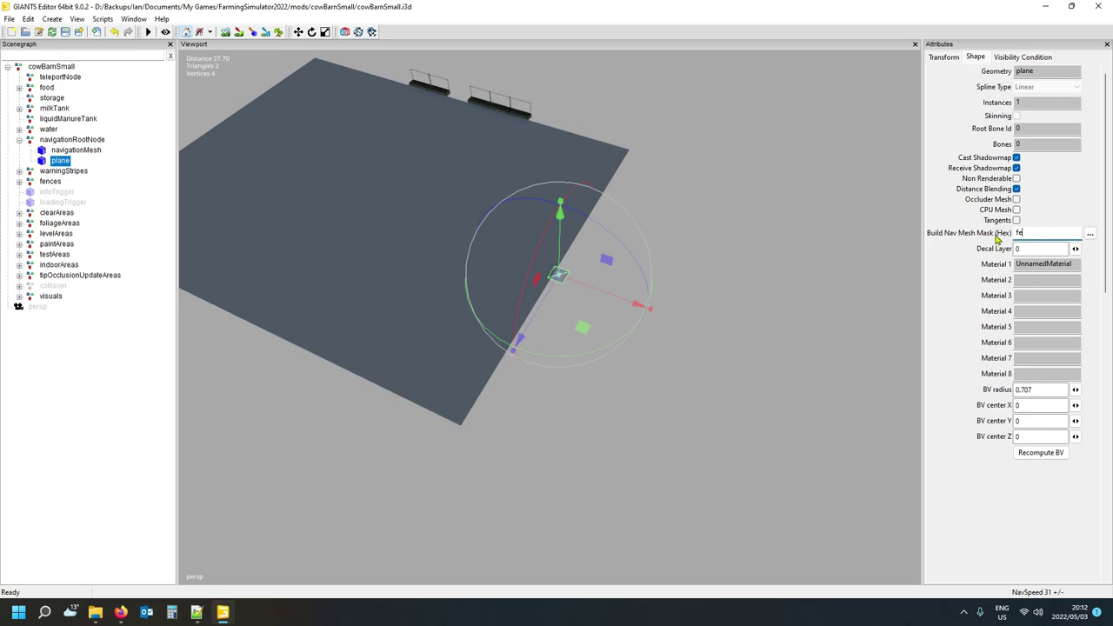
click(1091, 235)
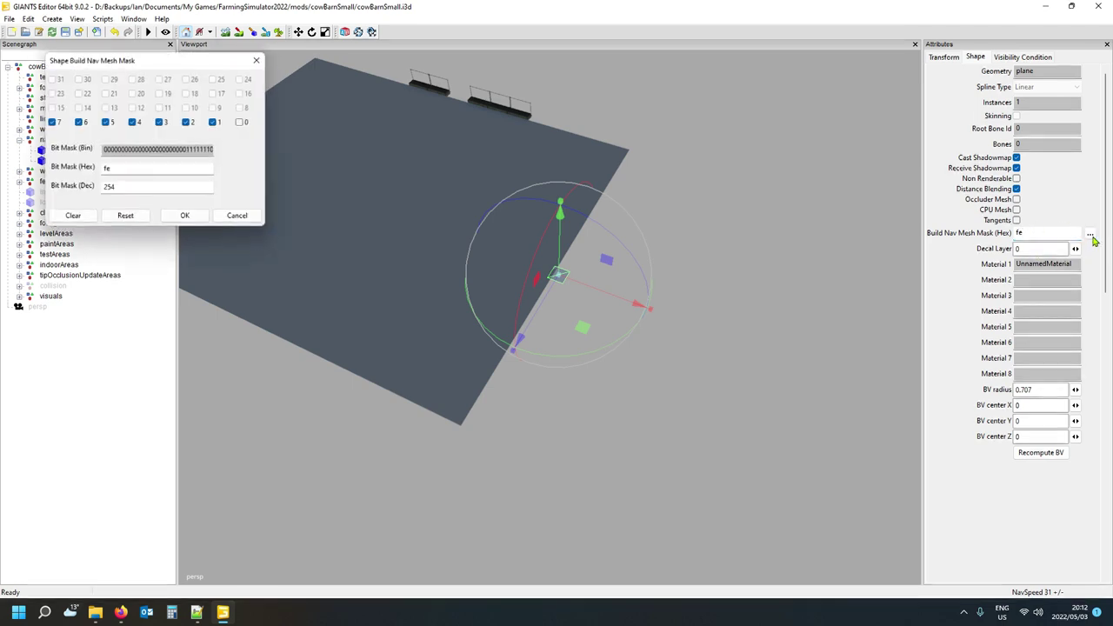
click(186, 218)
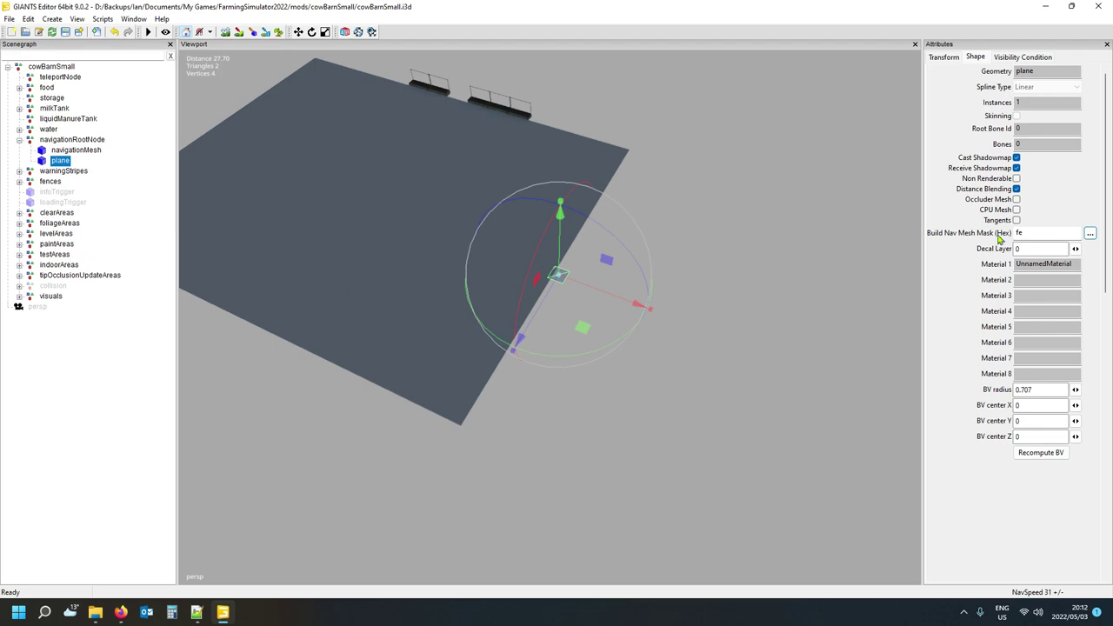
Compare the plane's shape attributes with those of navigationMesh, ending with the plane selected.
click(1039, 249)
click(60, 161)
click(1023, 233)
click(1089, 234)
click(65, 152)
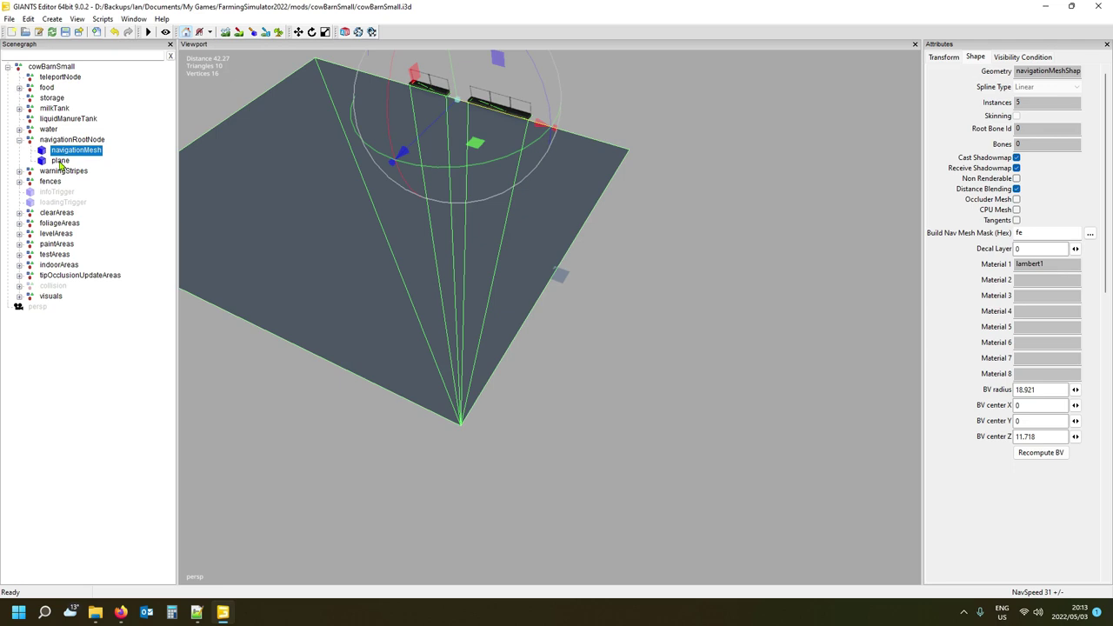
click(60, 161)
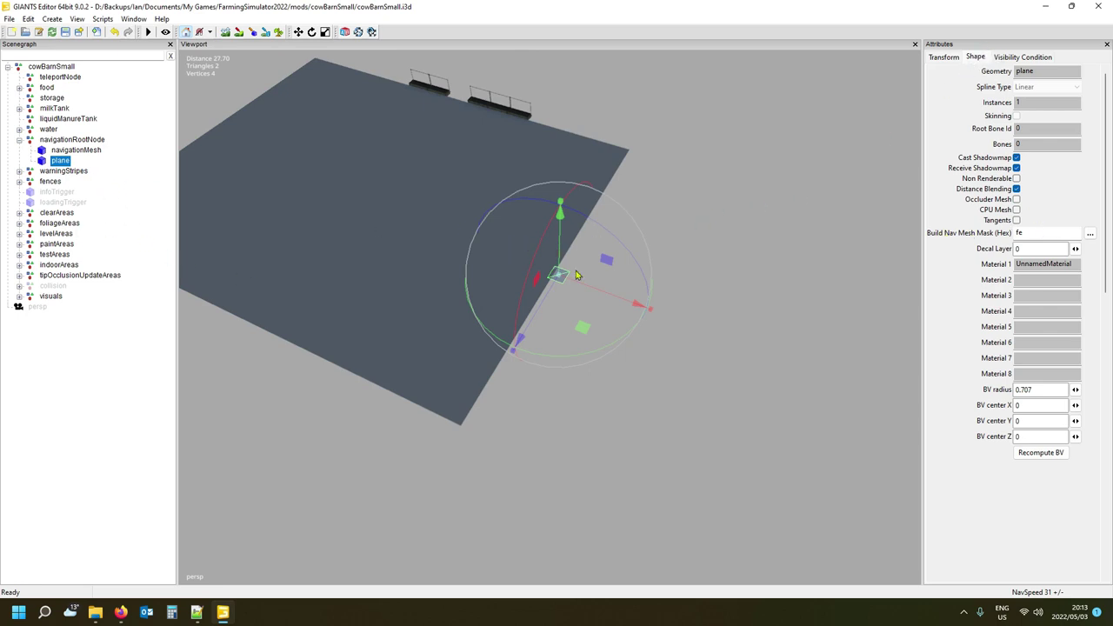
Scale the plane up to a large surface spanning the navigation mesh's side edge and shift it outward to adjoin that edge.
drag(548, 298, 646, 151)
scroll(646, 205, down, 3)
alt+drag(634, 310, 574, 272)
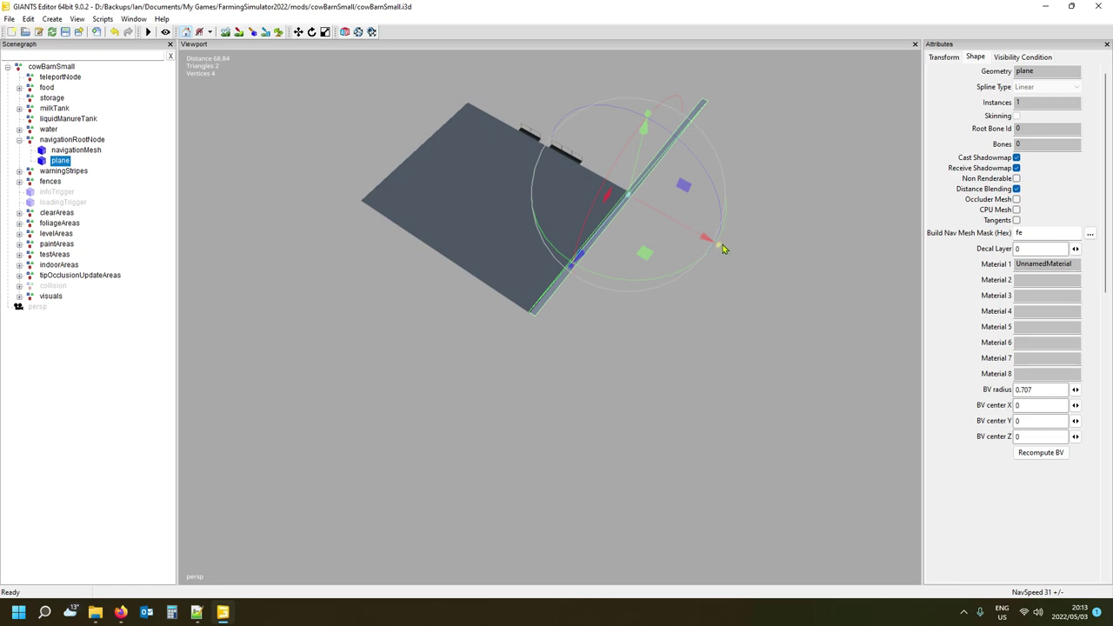
drag(719, 246, 881, 378)
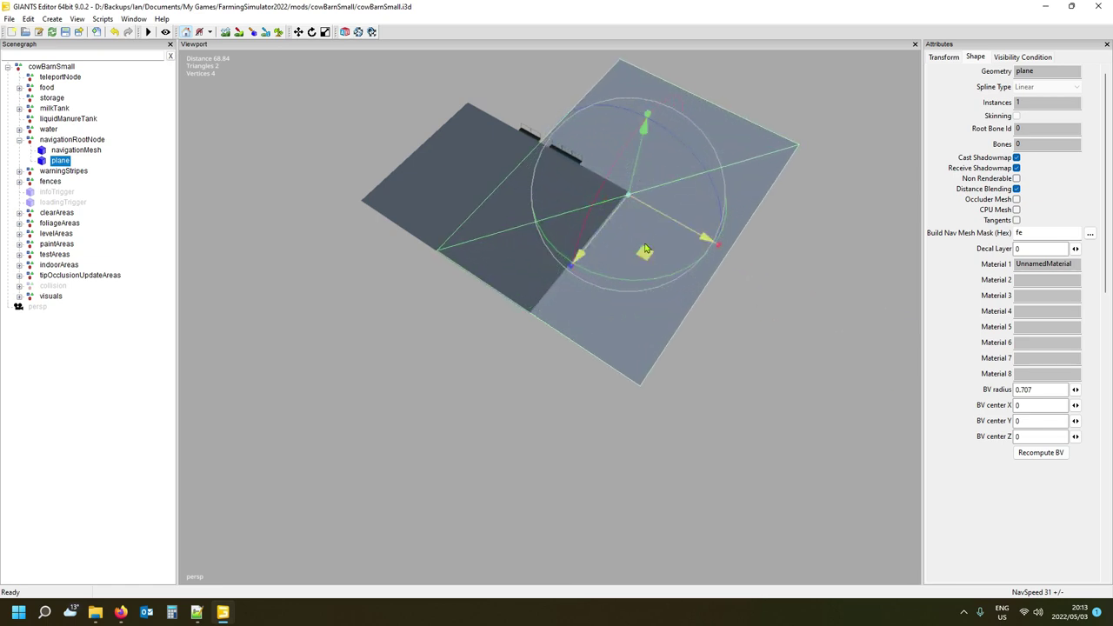
drag(674, 225, 756, 288)
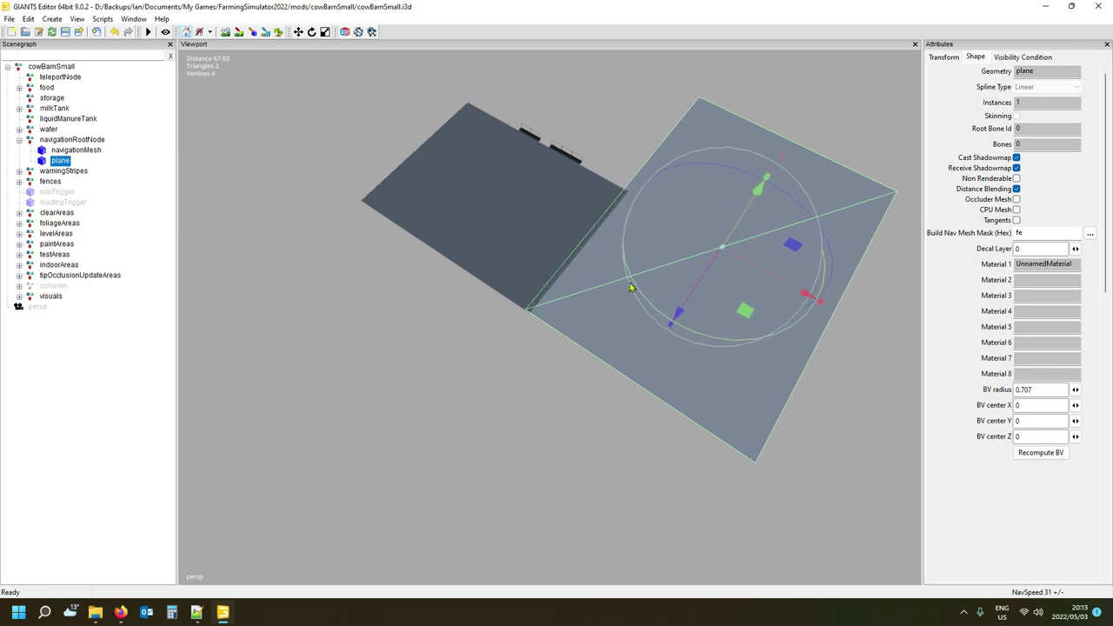
Duplicate the large plane and move the copy to the opposite side edge of the navigation mesh.
alt+drag(538, 339, 614, 377)
scroll(484, 397, up, 3)
scroll(614, 378, down, 3)
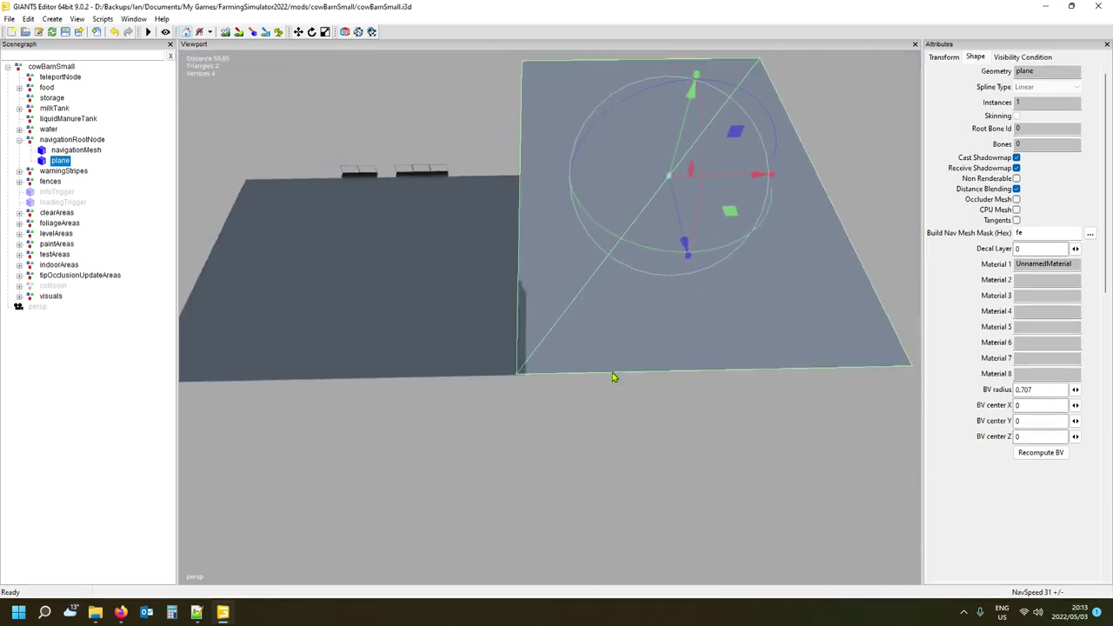
alt+drag(583, 304, 693, 151)
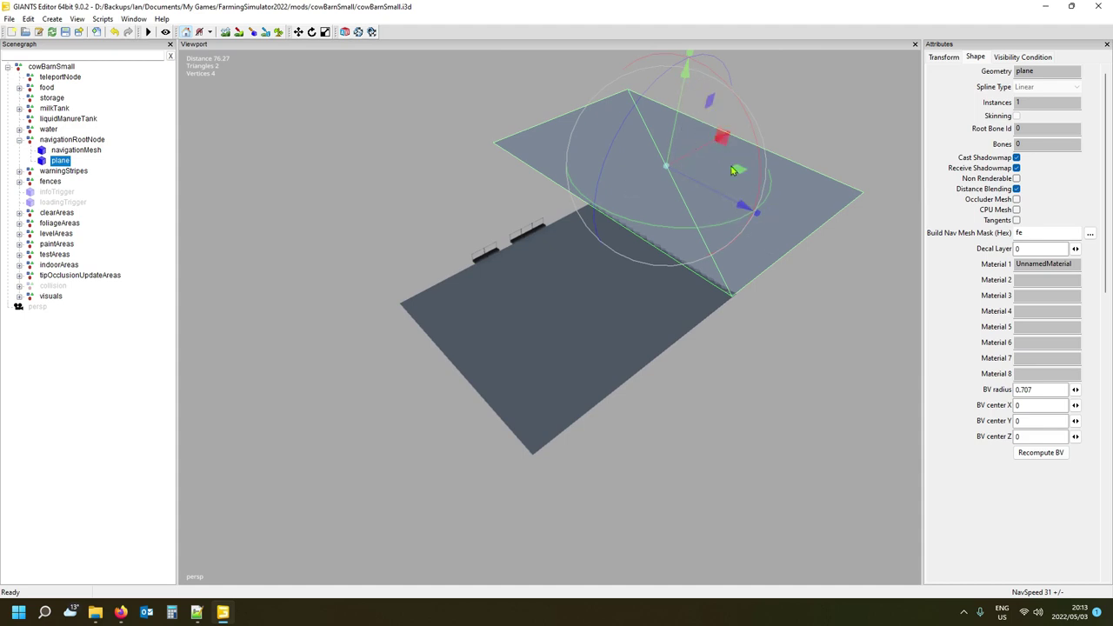
middle_drag(607, 298, 579, 308)
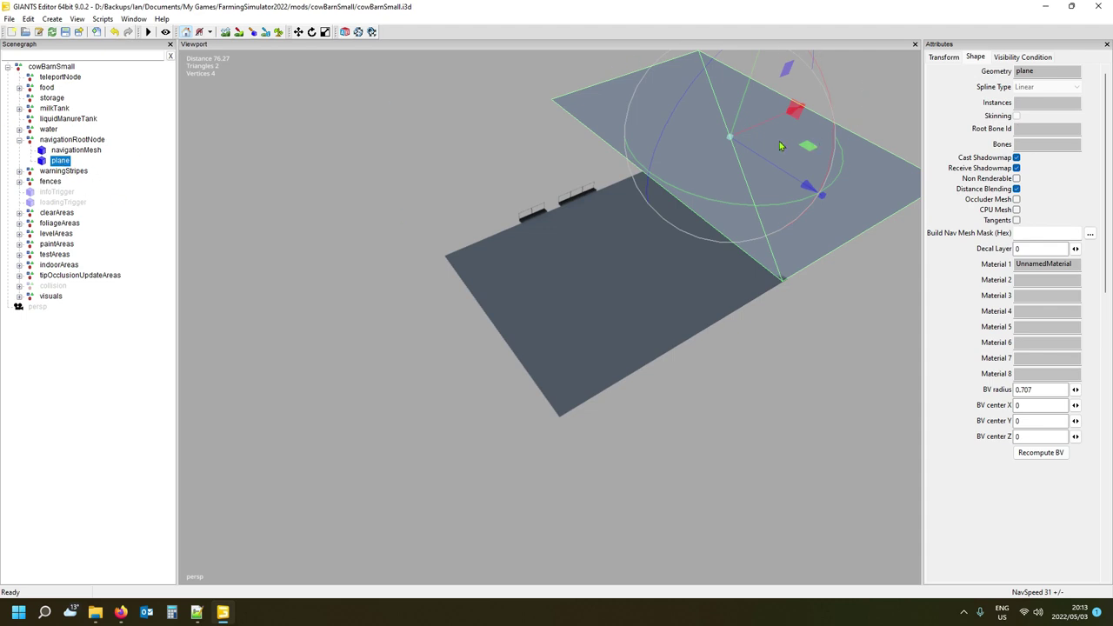
key(ctrl+d)
drag(790, 112, 351, 288)
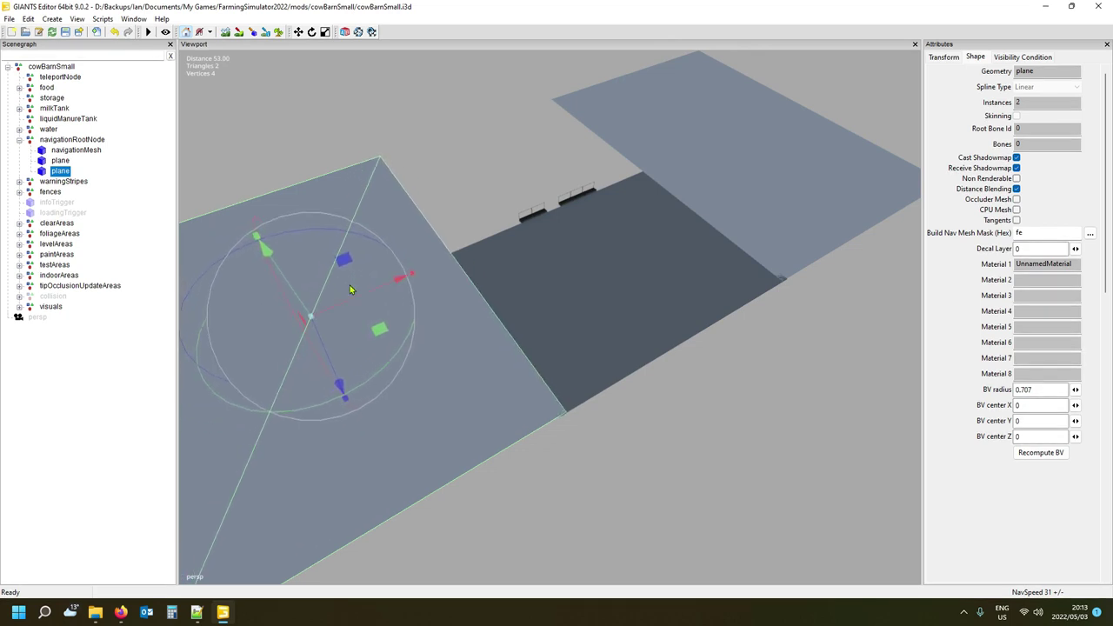
Duplicate the second large plane and scale the copy down along X and Z to a small rectangle.
right_drag(641, 380, 470, 286)
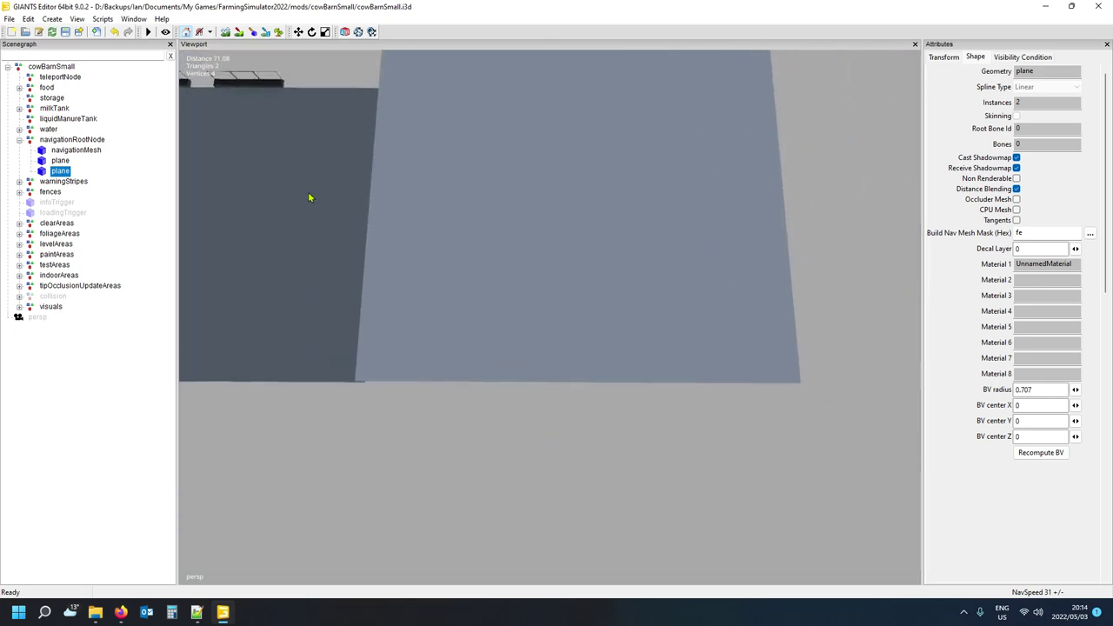
right_drag(226, 236, 234, 239)
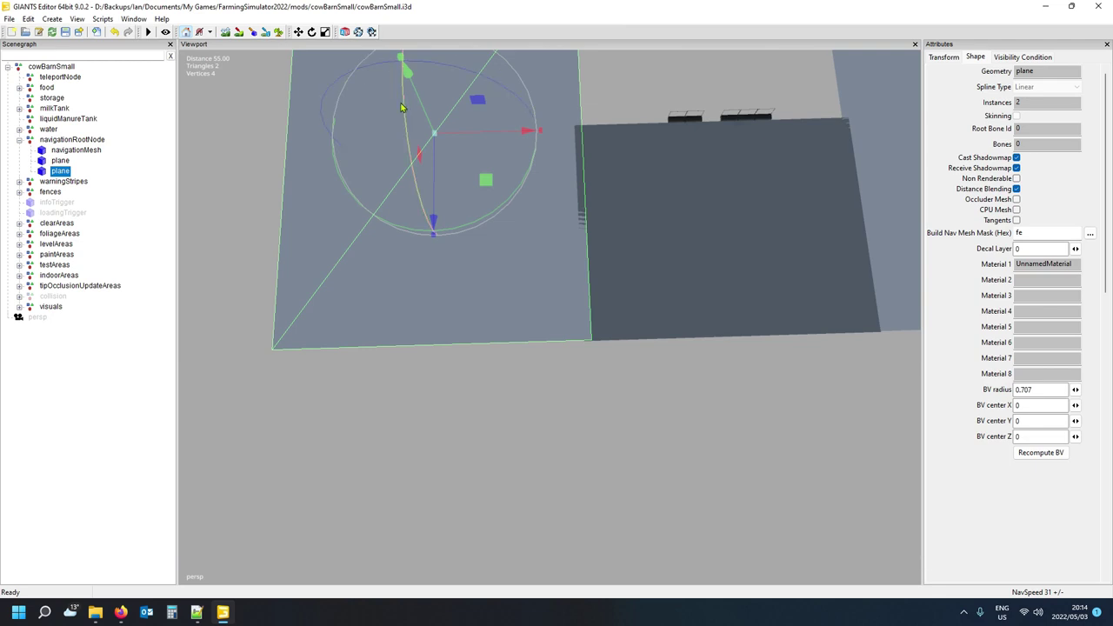
key(ctrl+d)
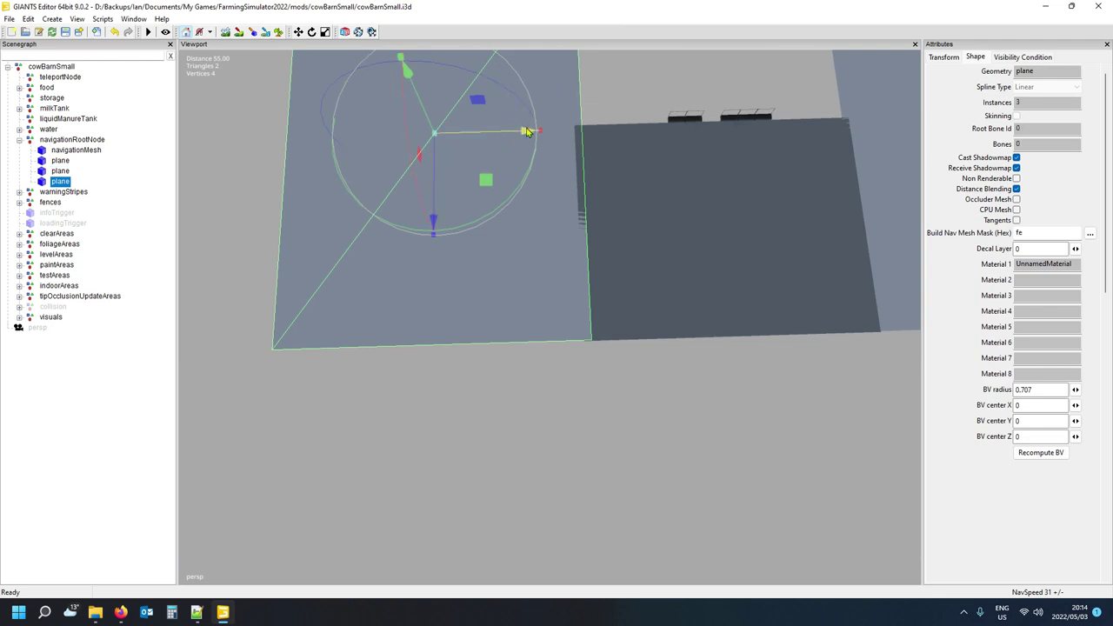
drag(540, 131, 469, 146)
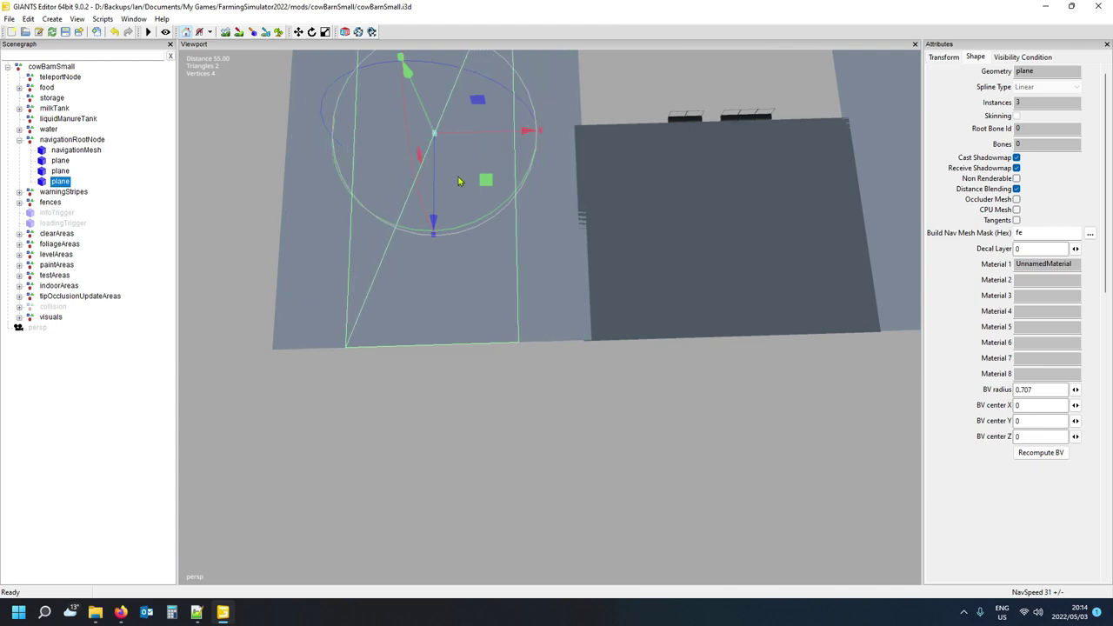
drag(434, 235, 437, 184)
drag(434, 240, 450, 148)
drag(540, 134, 448, 146)
drag(434, 235, 443, 174)
drag(537, 141, 512, 141)
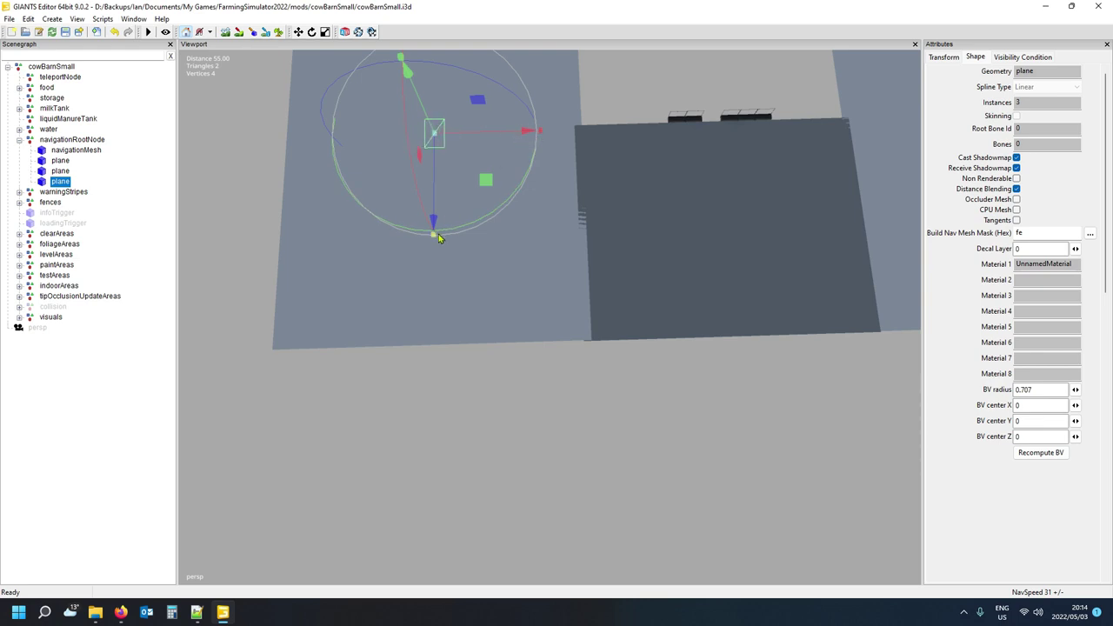
drag(436, 243, 436, 228)
Move the small plane to the outer corner of the large plane so that it slightly overlaps the corner.
middle_drag(525, 304, 621, 151)
scroll(504, 292, up, 5)
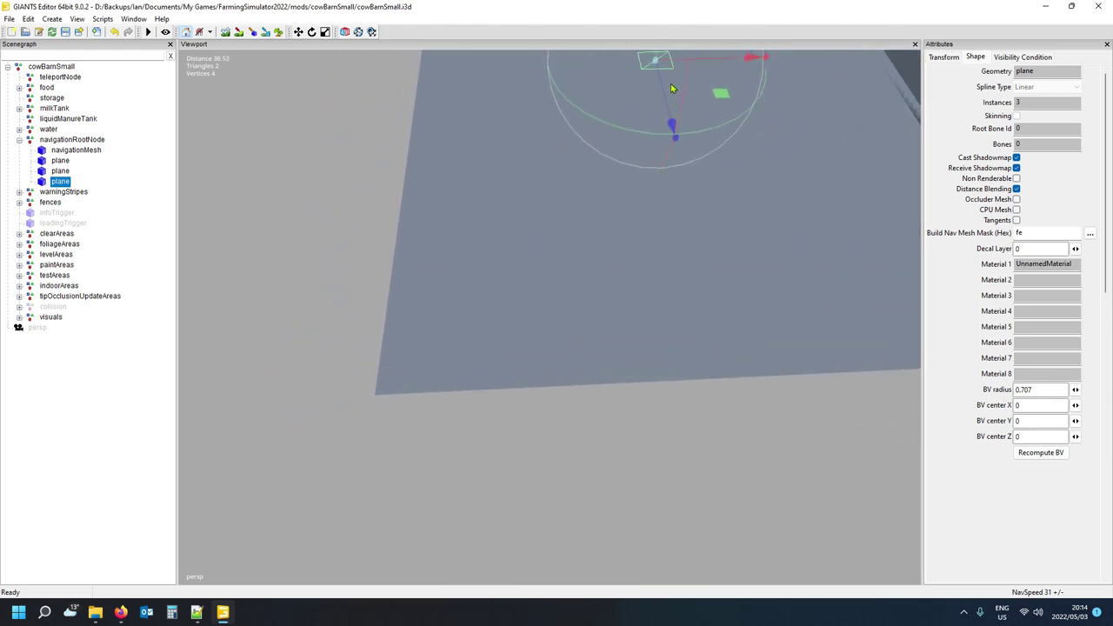
drag(675, 85, 610, 505)
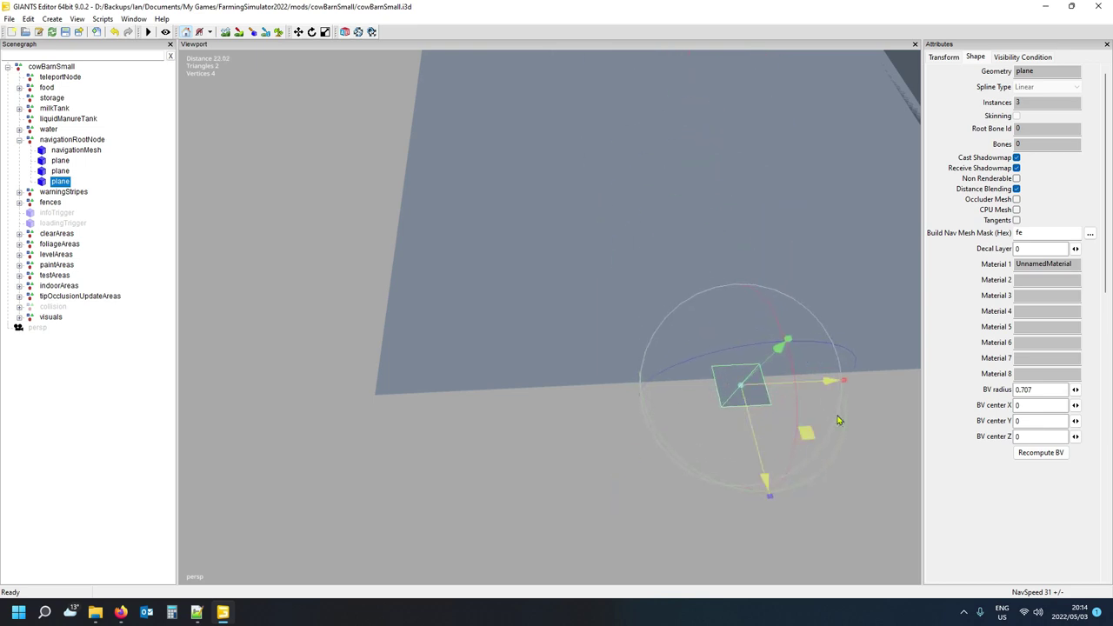
drag(820, 381, 507, 449)
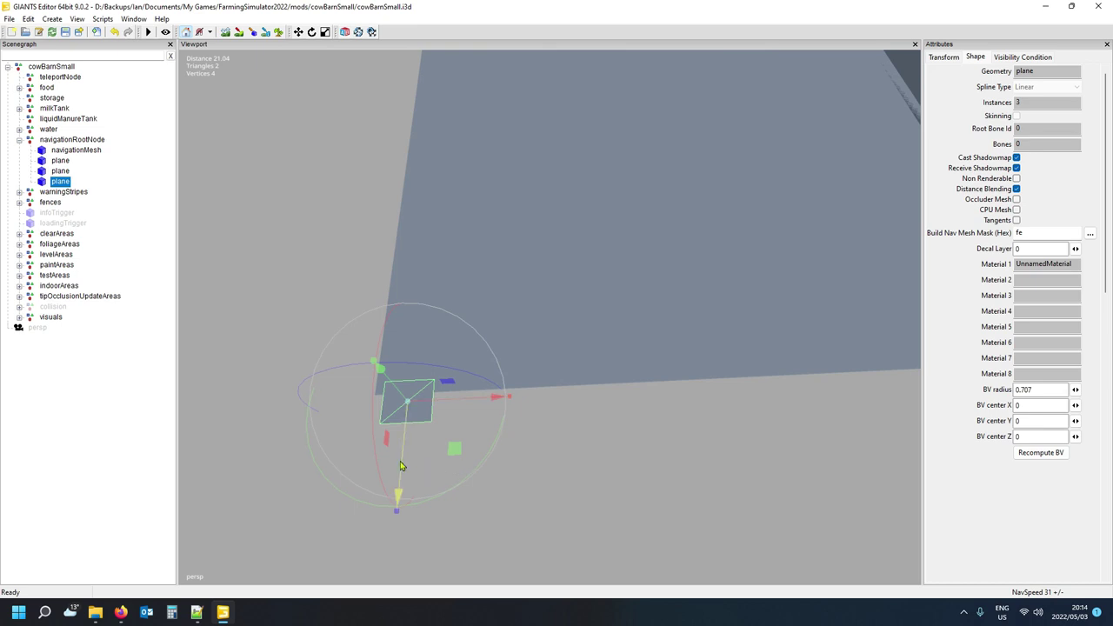
drag(406, 466, 412, 453)
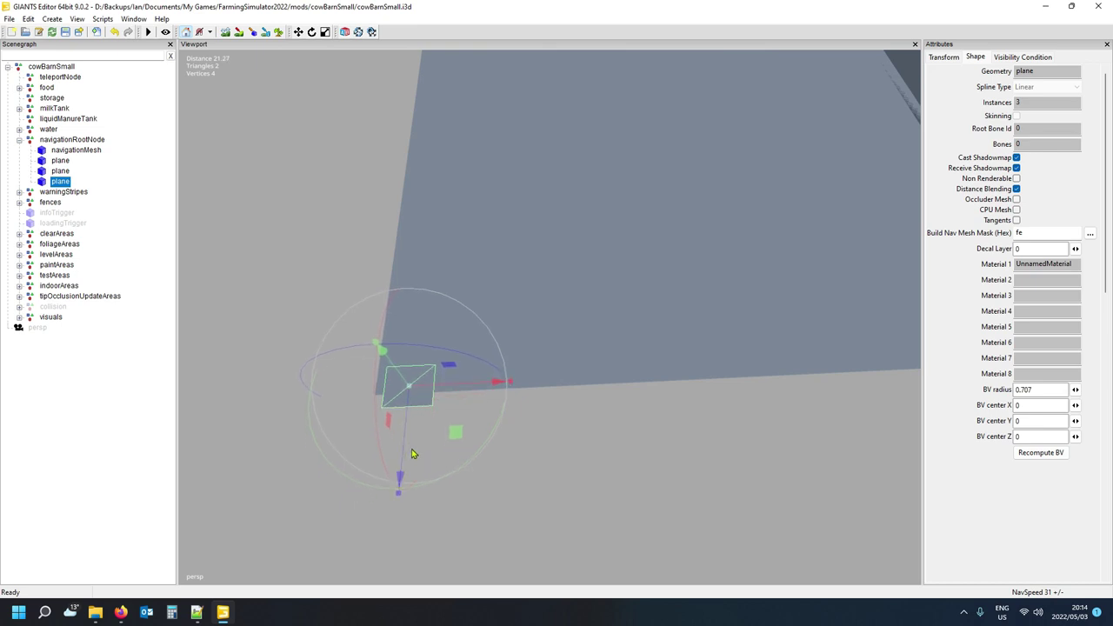
Duplicate the small corner plane twice, offsetting each copy slightly inward and outward to start a stepped diagonal.
key(ctrl+d)
drag(405, 415, 482, 406)
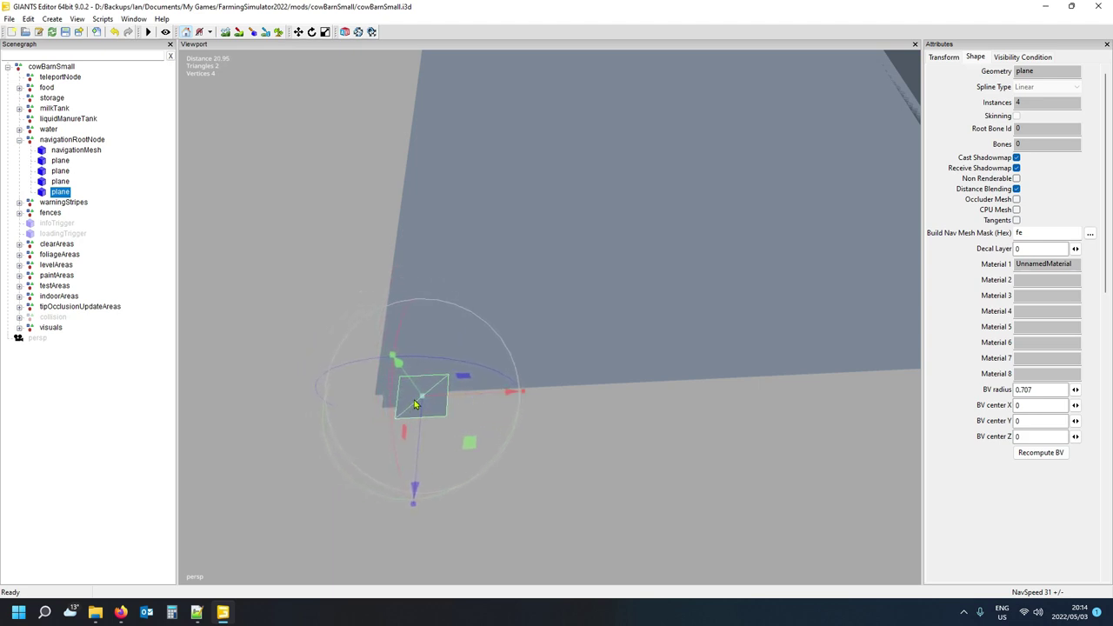
key(ctrl+d)
drag(492, 392, 500, 401)
drag(435, 424, 437, 434)
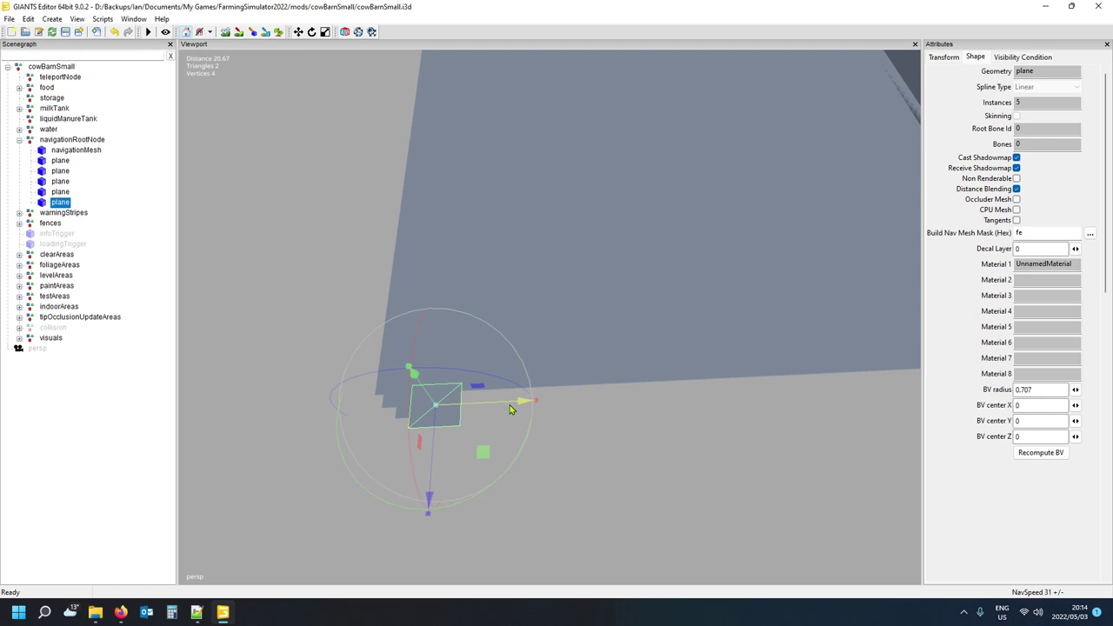
Add two more offset copies of the small plane to the stepped corner and lengthen the last one along Z.
key(ctrl+d)
drag(522, 399, 533, 407)
drag(444, 450, 445, 466)
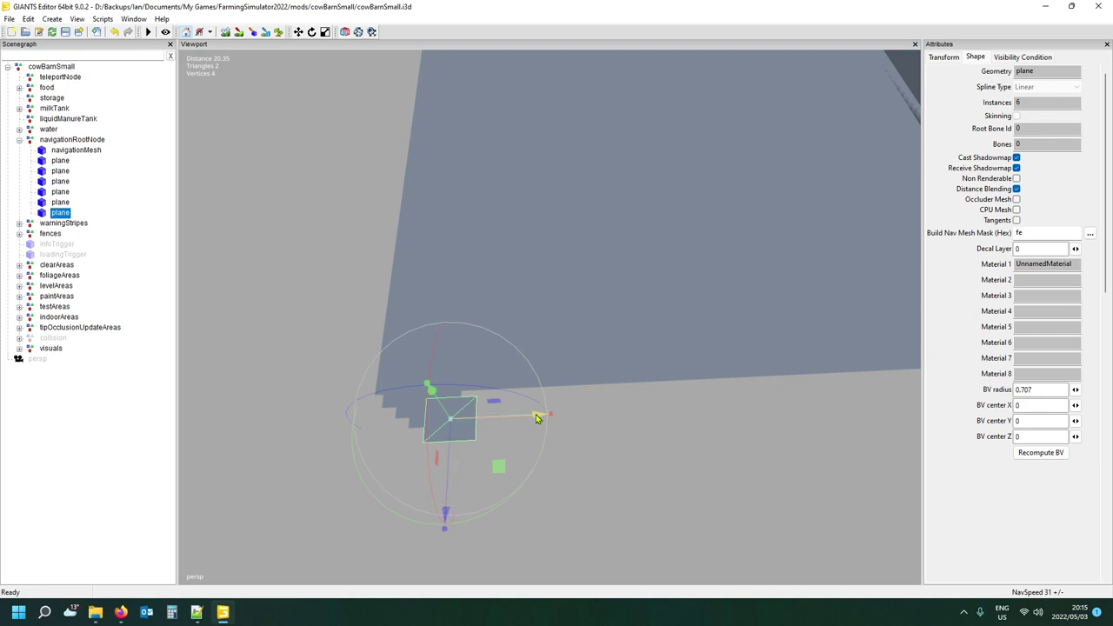
key(ctrl+d)
mouse_move(509, 422)
mouse_down()
mouse_move(532, 421)
mouse_move(523, 421)
mouse_up()
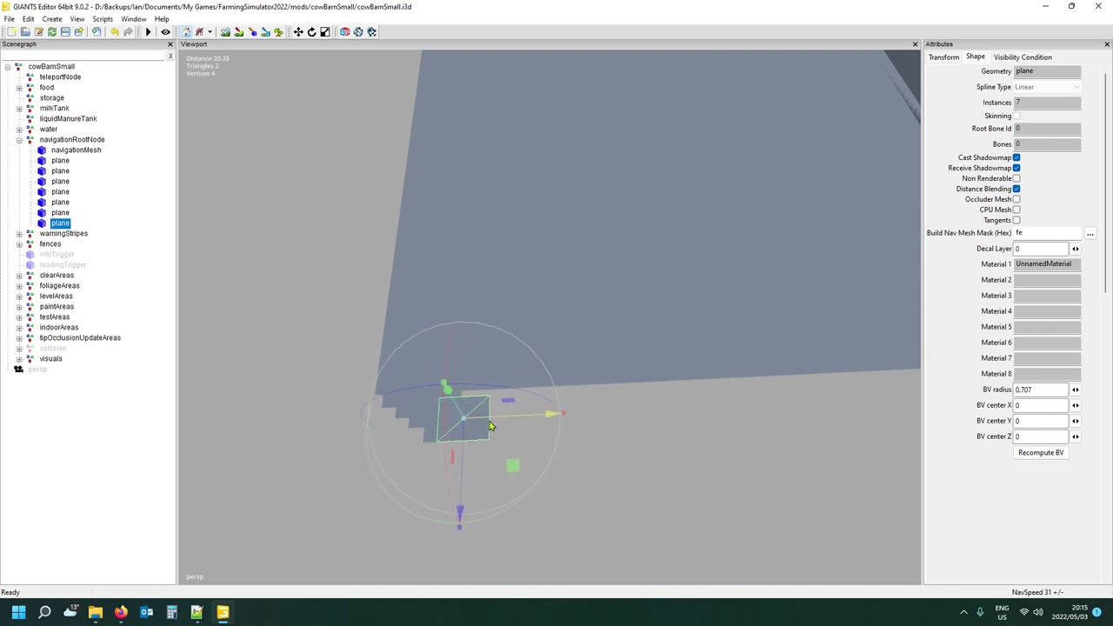
drag(461, 530, 464, 543)
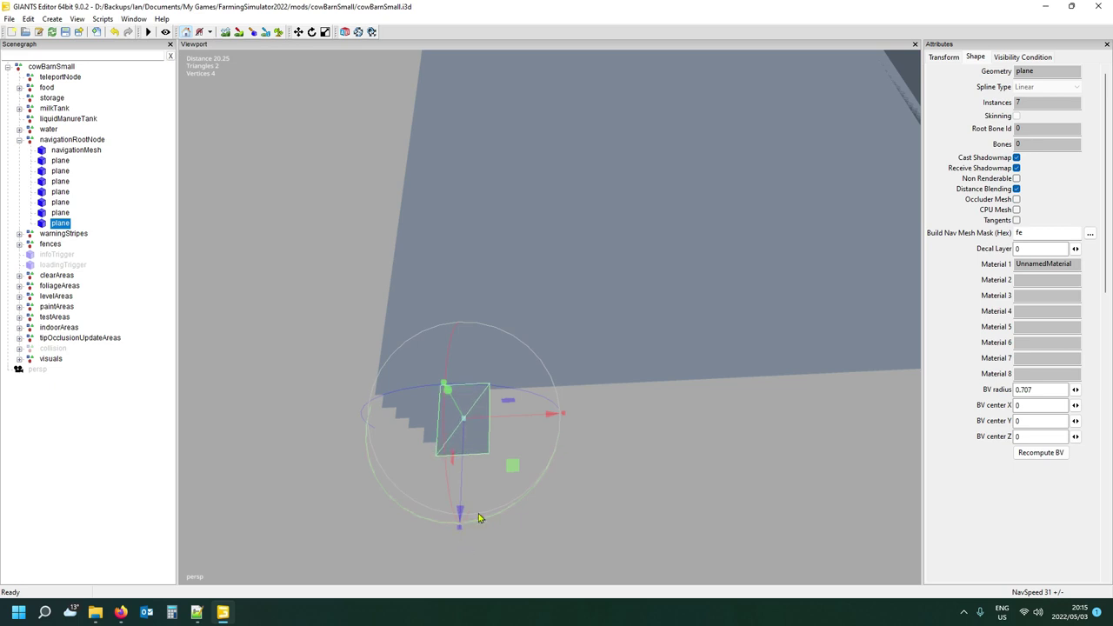
Duplicate the lengthened plane, place it beyond the stepped corner, and stretch it into a wide strip along the large plane's edge.
key(ctrl+d)
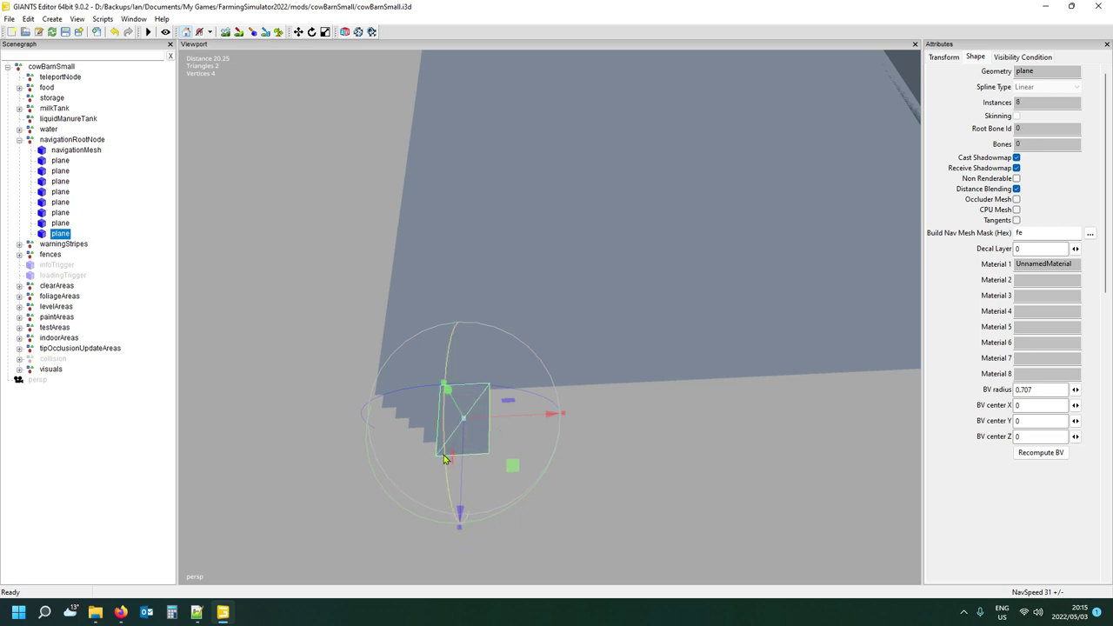
mouse_move(505, 429)
mouse_down()
mouse_move(529, 425)
mouse_move(520, 421)
mouse_up()
drag(477, 529, 479, 533)
drag(477, 462, 477, 471)
mouse_move(512, 423)
mouse_down()
mouse_move(527, 430)
mouse_move(506, 433)
mouse_move(516, 436)
mouse_up()
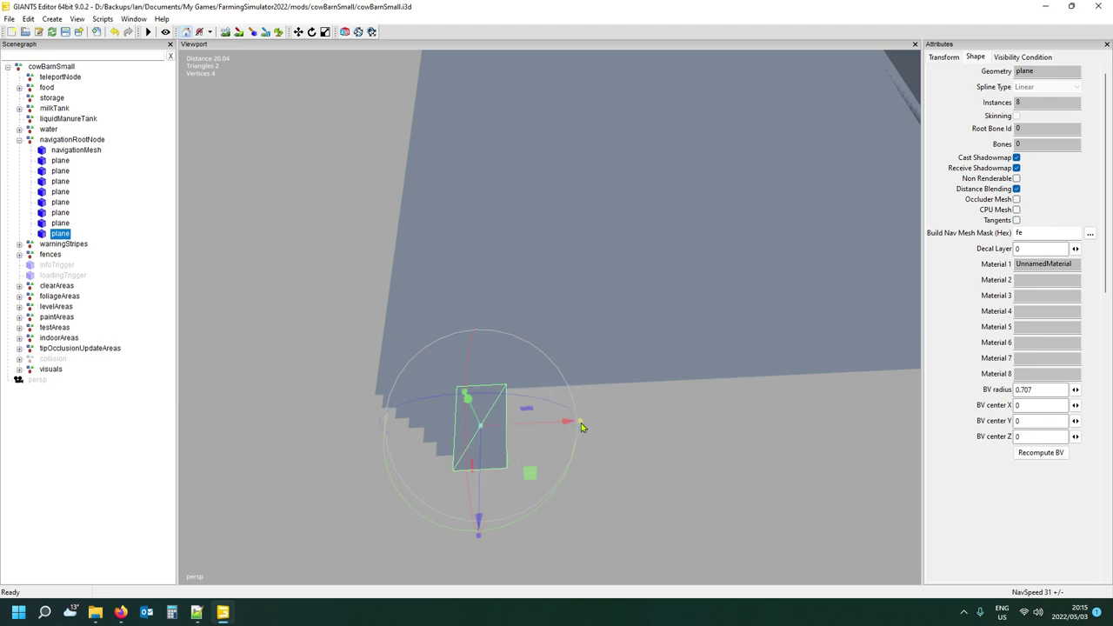
drag(581, 424, 803, 429)
drag(520, 431, 628, 427)
Examine the combined layout of the planes, the original navigation mesh and the feeding troughs from several angles.
right_drag(351, 521, 324, 513)
scroll(323, 513, down, 3)
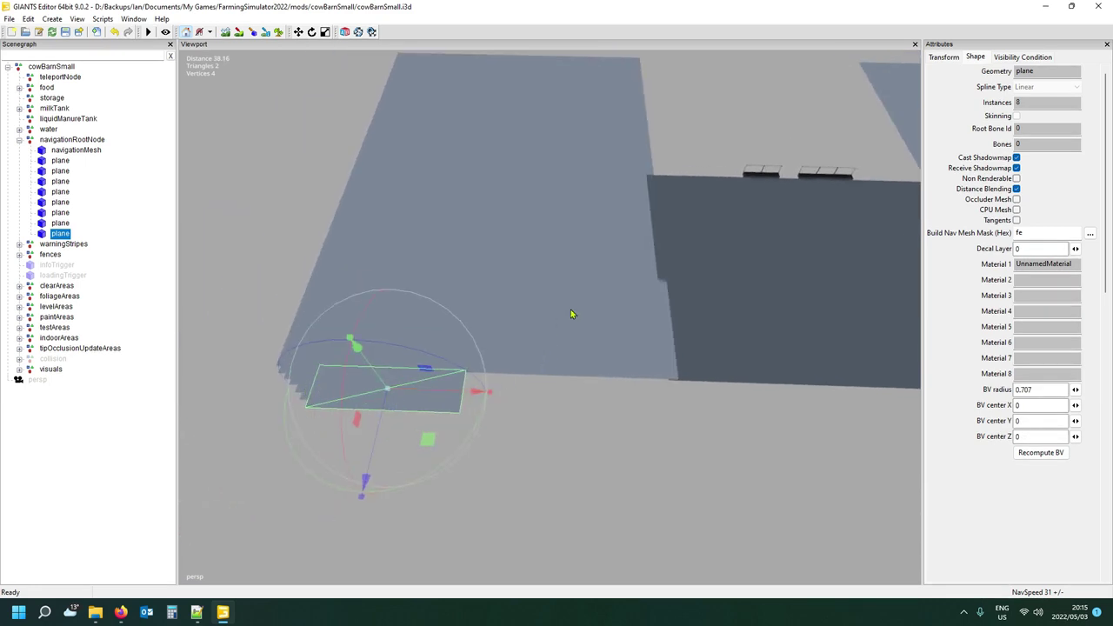
right_drag(527, 392, 621, 397)
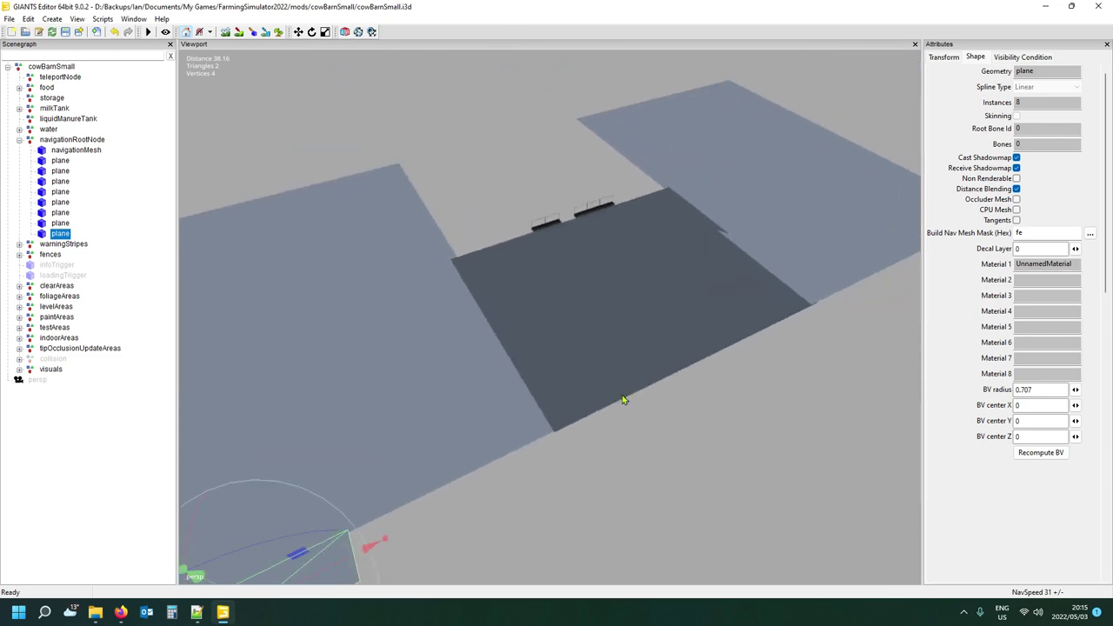
scroll(621, 400, down, 3)
scroll(621, 400, down, 2)
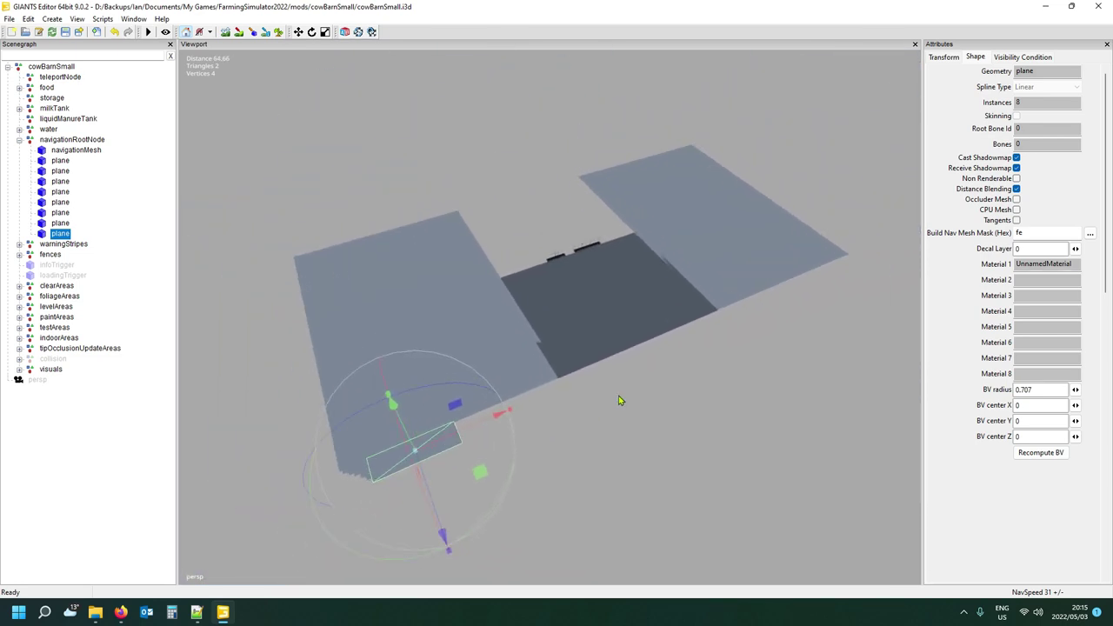
scroll(629, 422, up, 4)
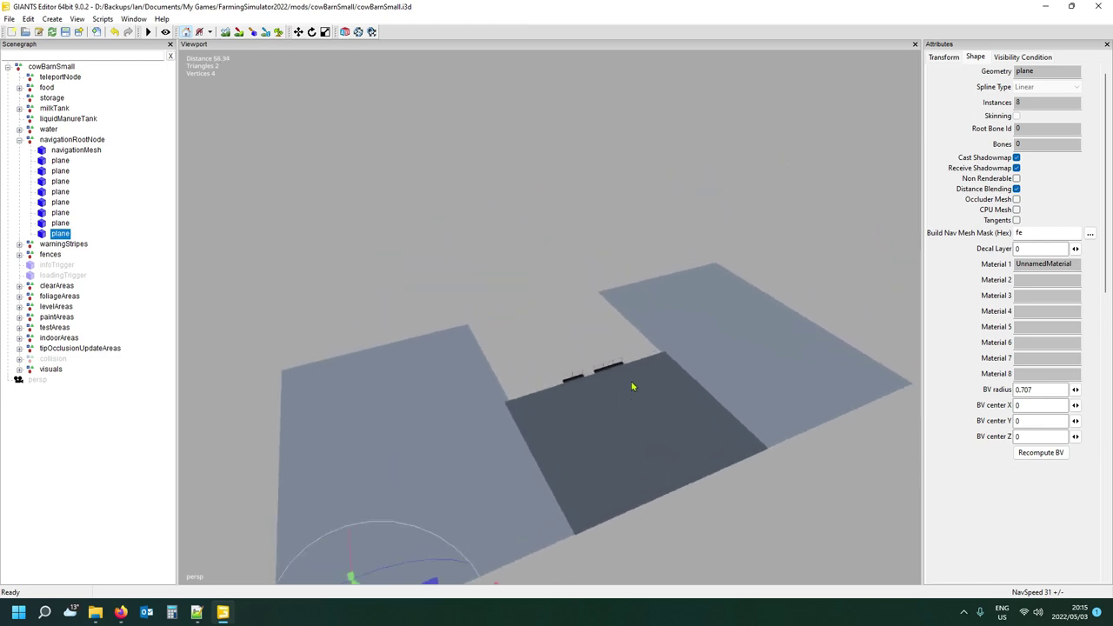
scroll(621, 413, up, 4)
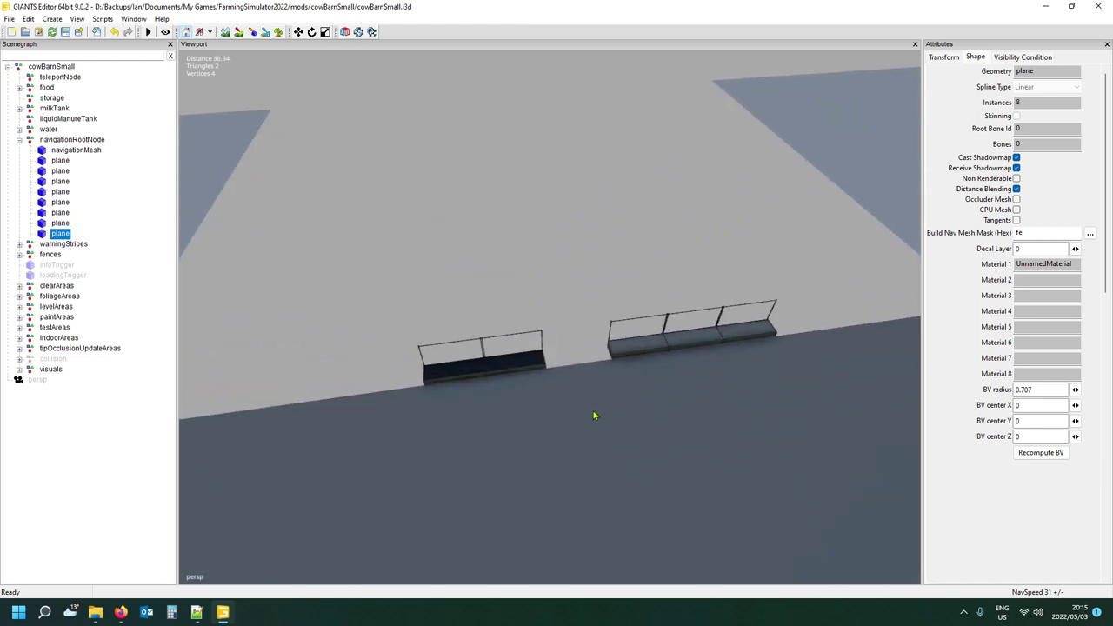
scroll(609, 413, down, 4)
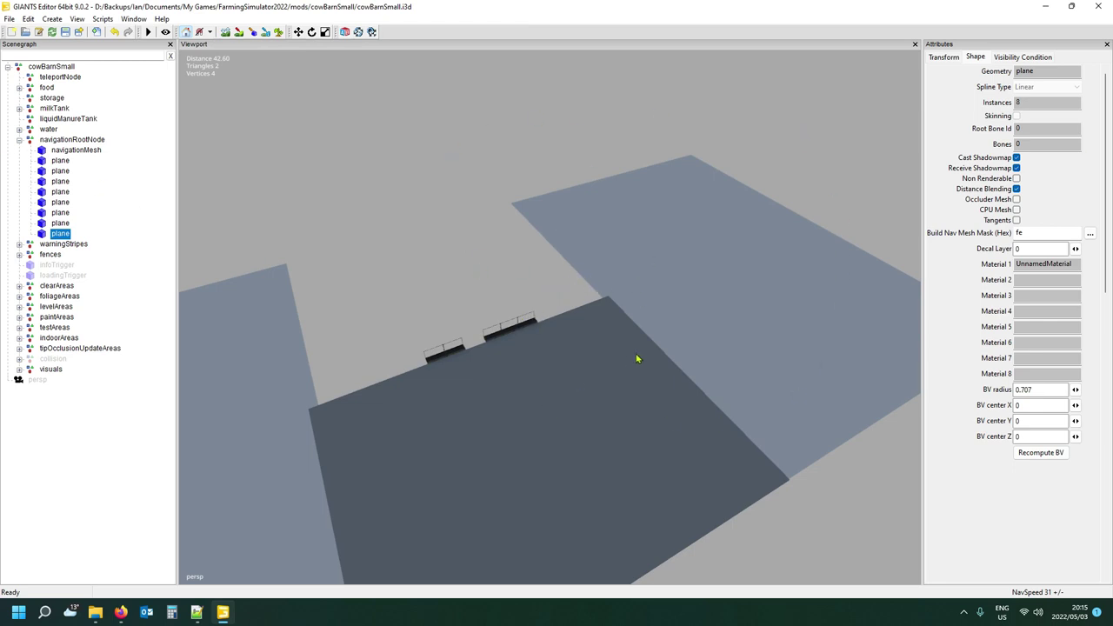
middle_drag(553, 351, 427, 373)
scroll(435, 403, down, 3)
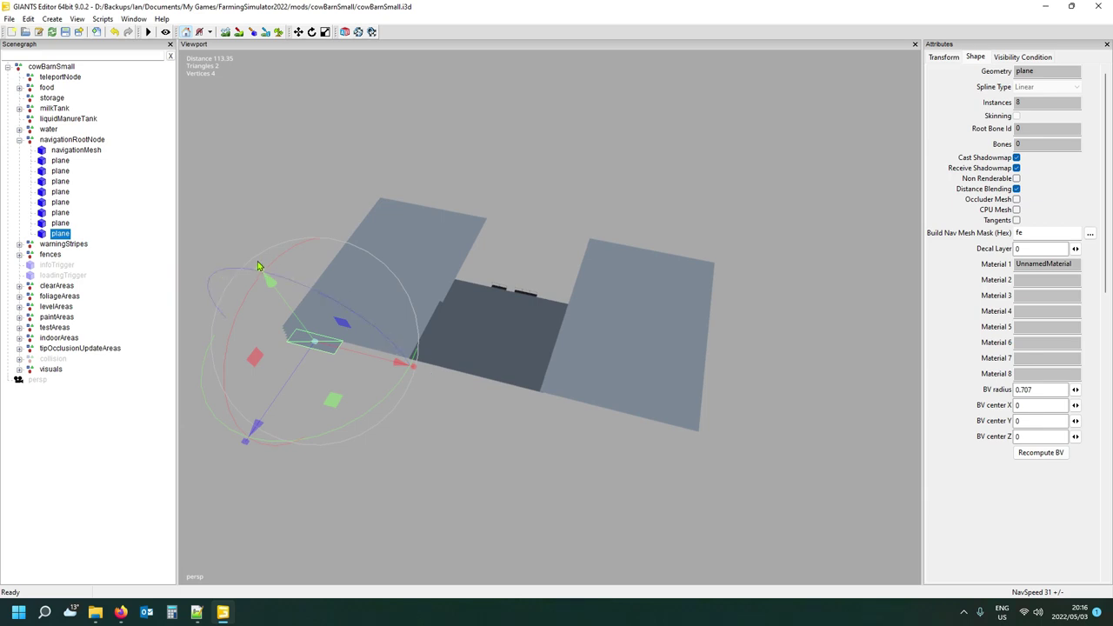
Create a navigation mesh from navigationRootNode with an agent radius of 1.2.
click(71, 141)
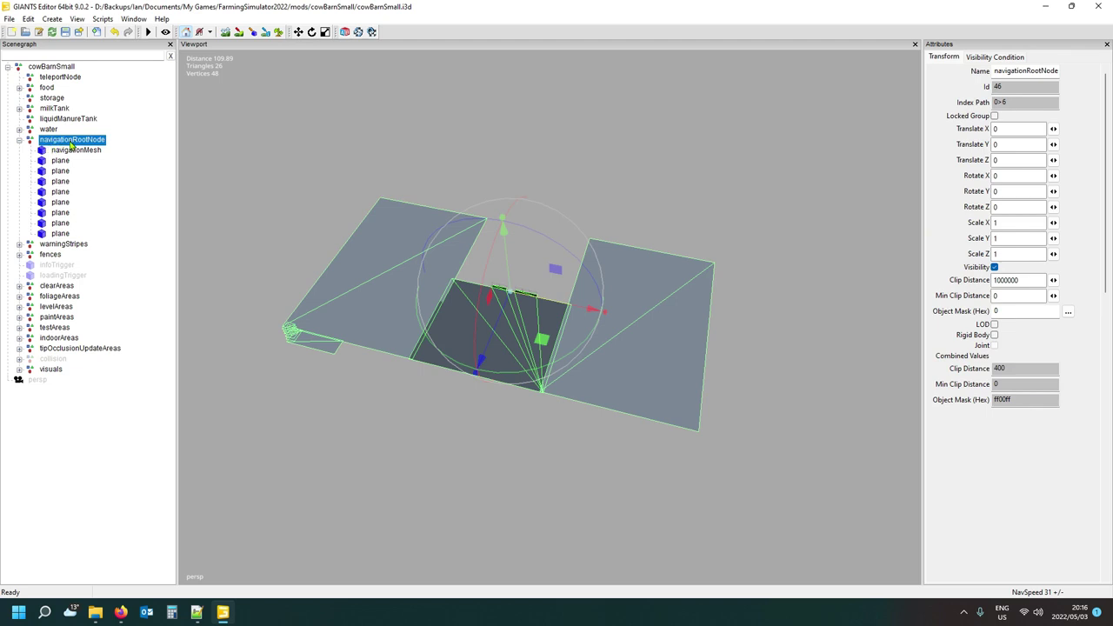
click(49, 20)
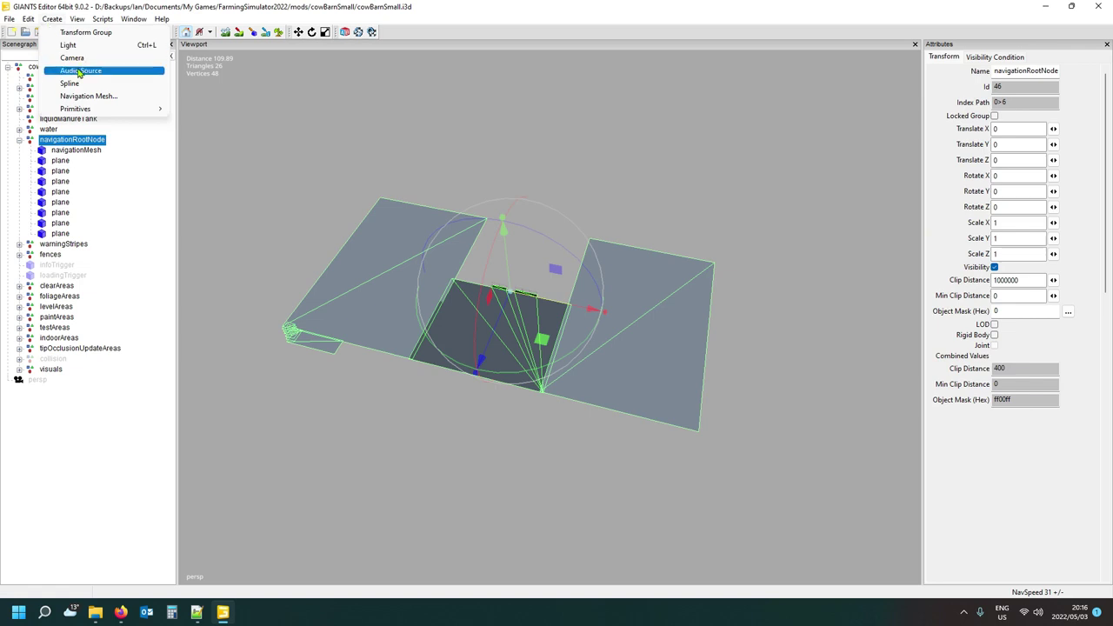
click(87, 96)
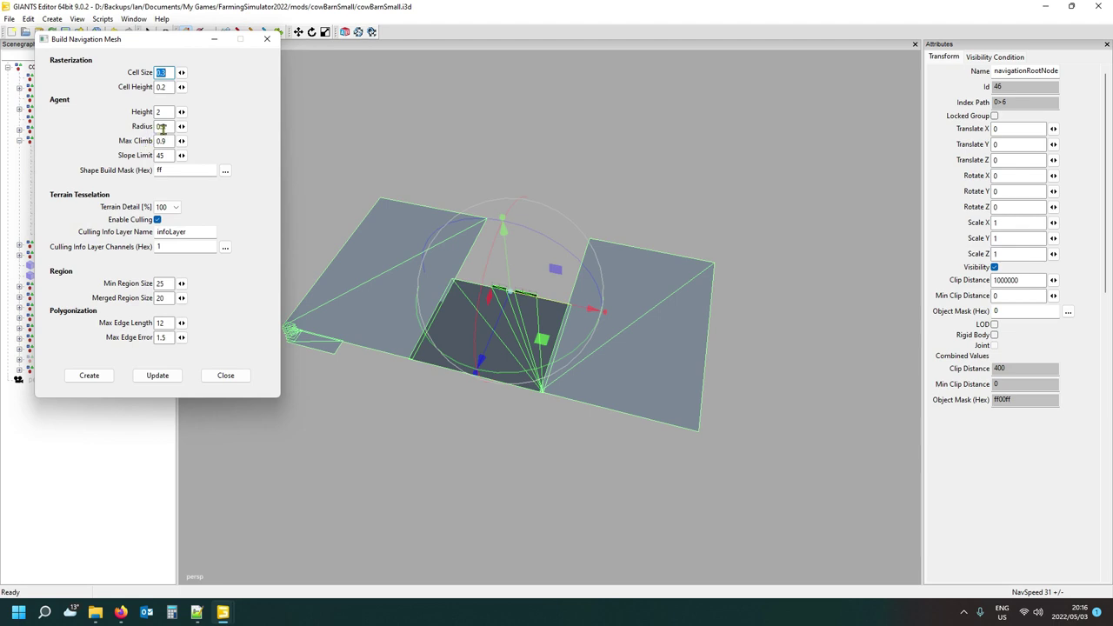
double_click(161, 126)
double_click(159, 126)
text(1.2)
click(37, 486)
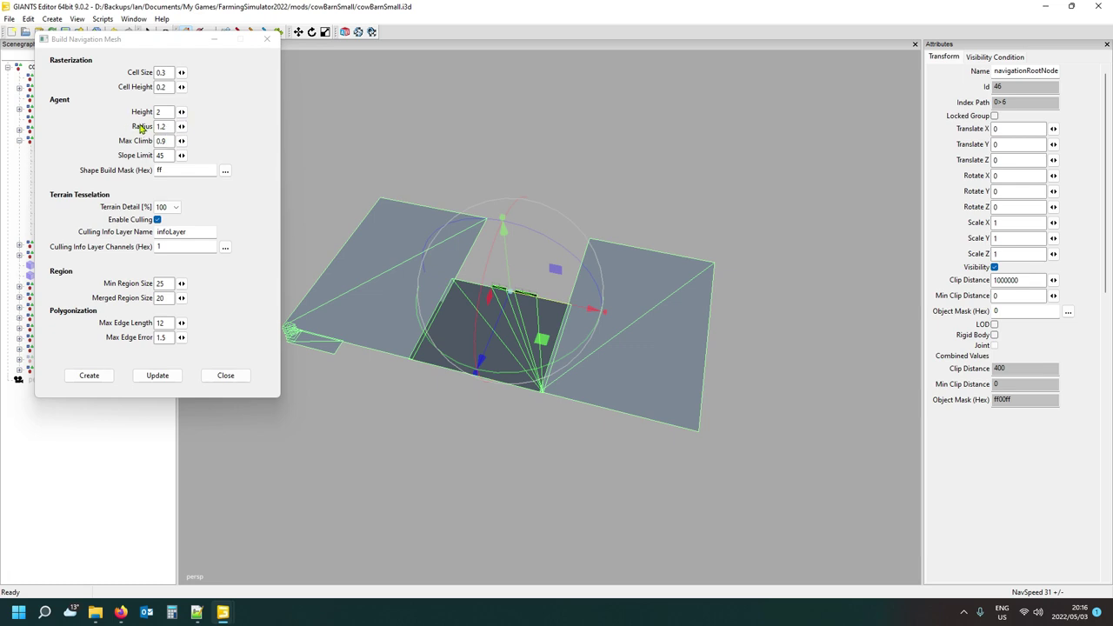
click(95, 375)
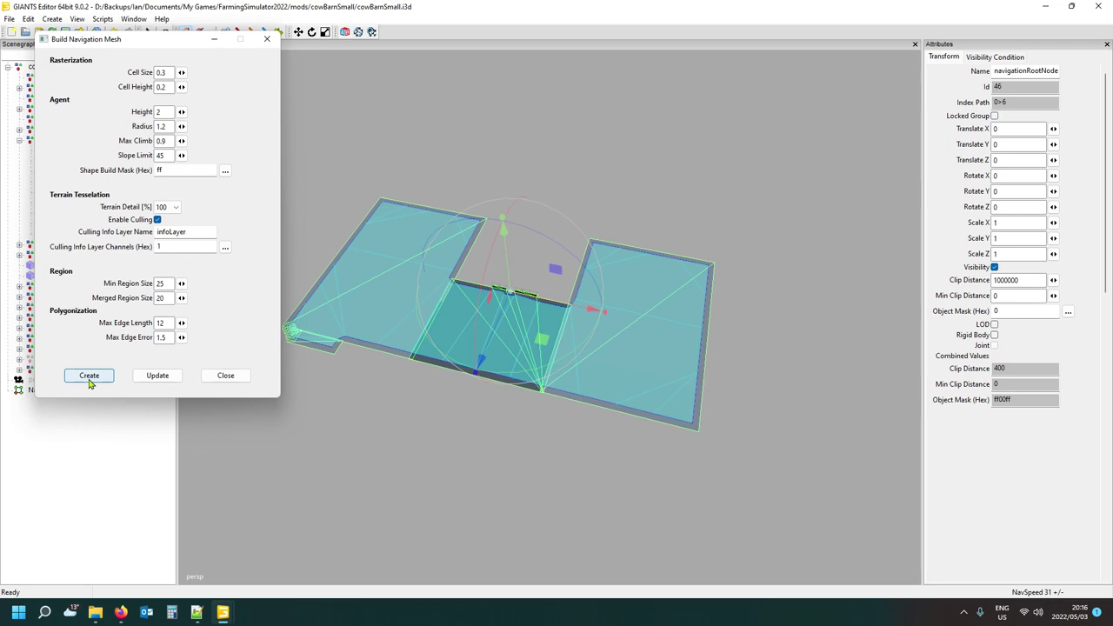
click(266, 39)
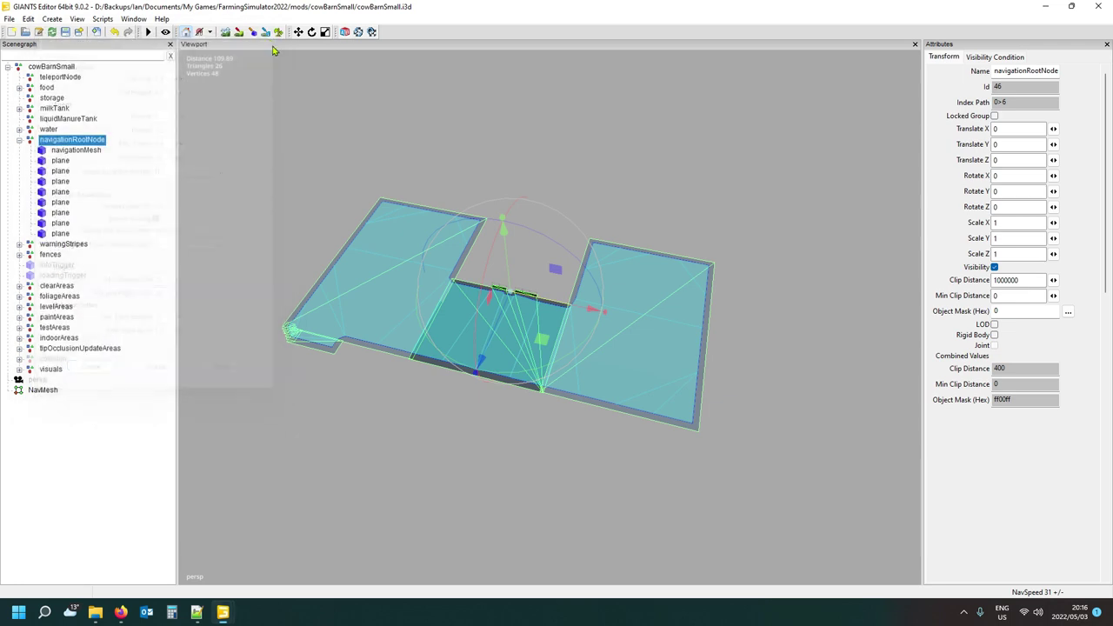
Inspect the generated mesh around the stepped corner and the whole layout, and select the NavMesh object.
right_drag(361, 324, 436, 372)
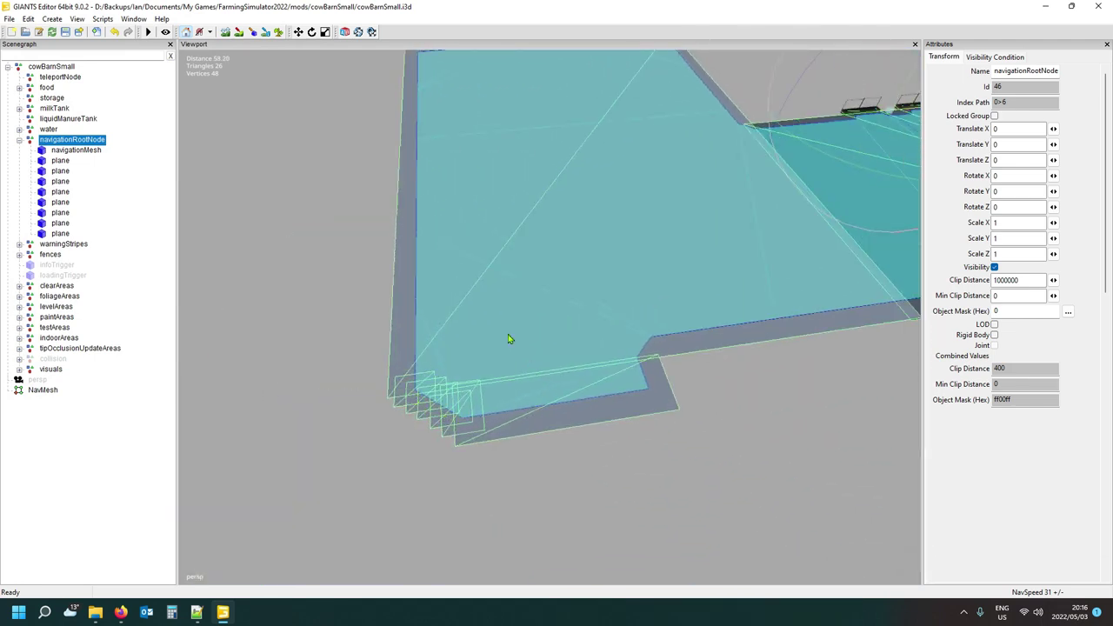
right_drag(613, 283, 581, 316)
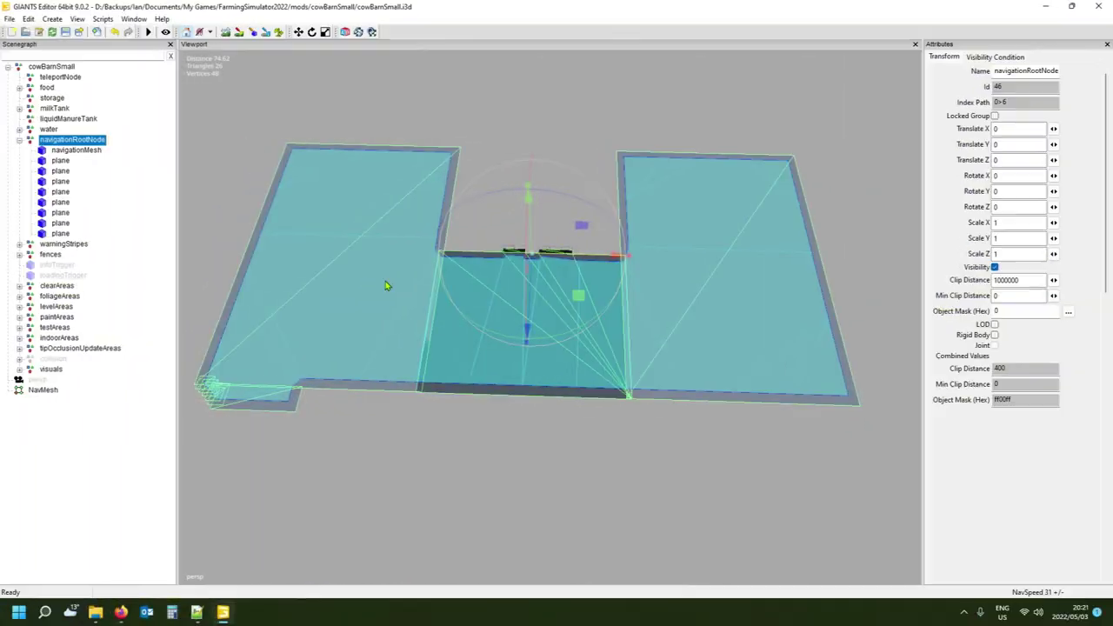
click(44, 390)
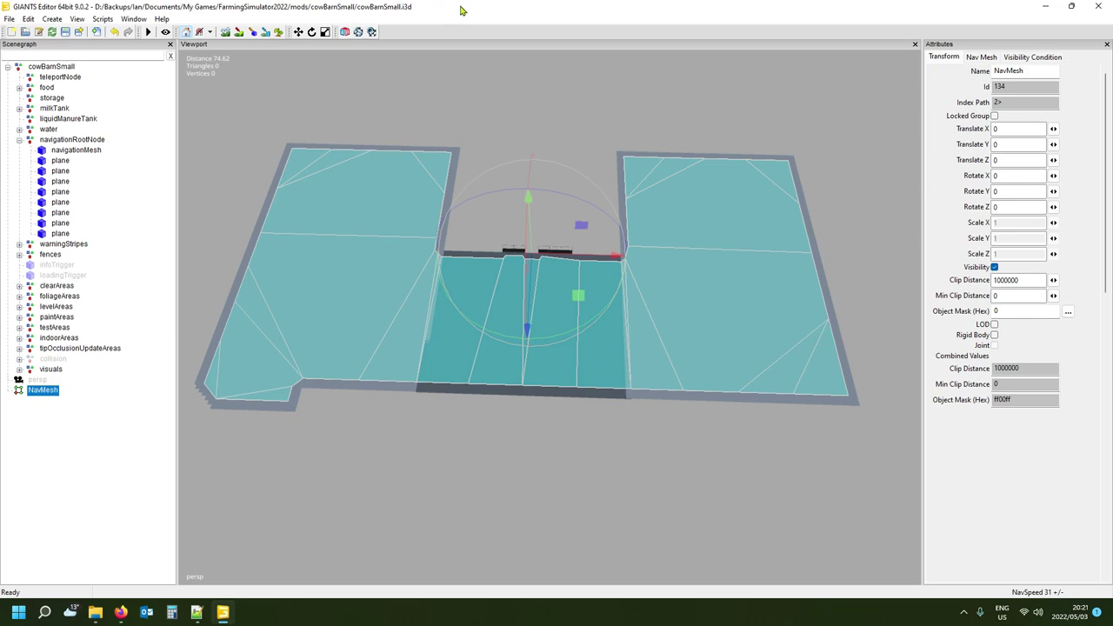
click(9, 19)
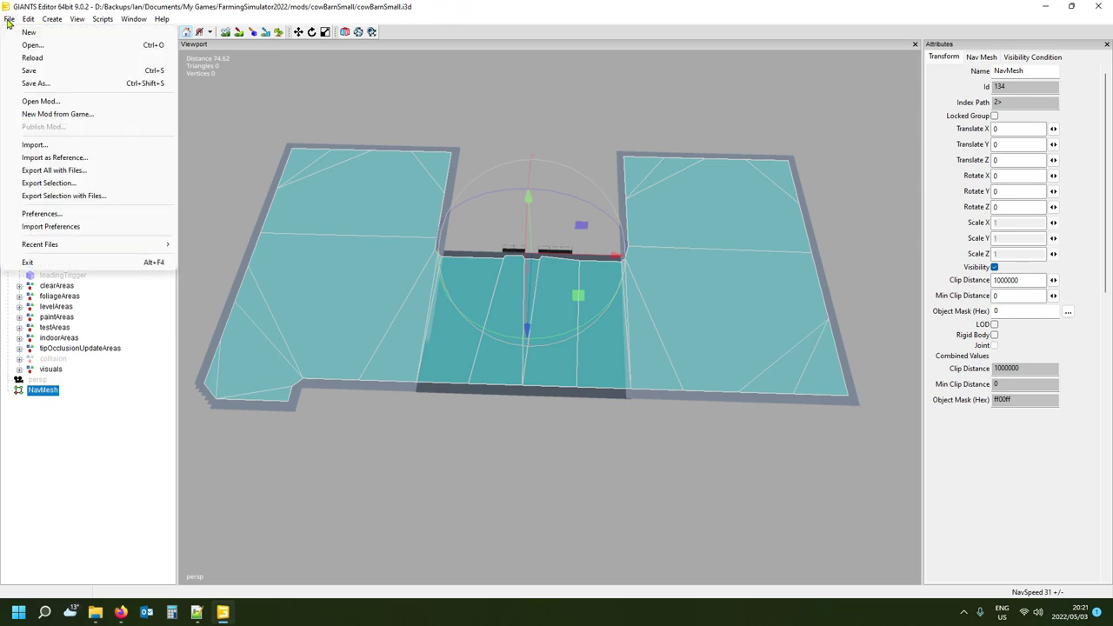
click(65, 185)
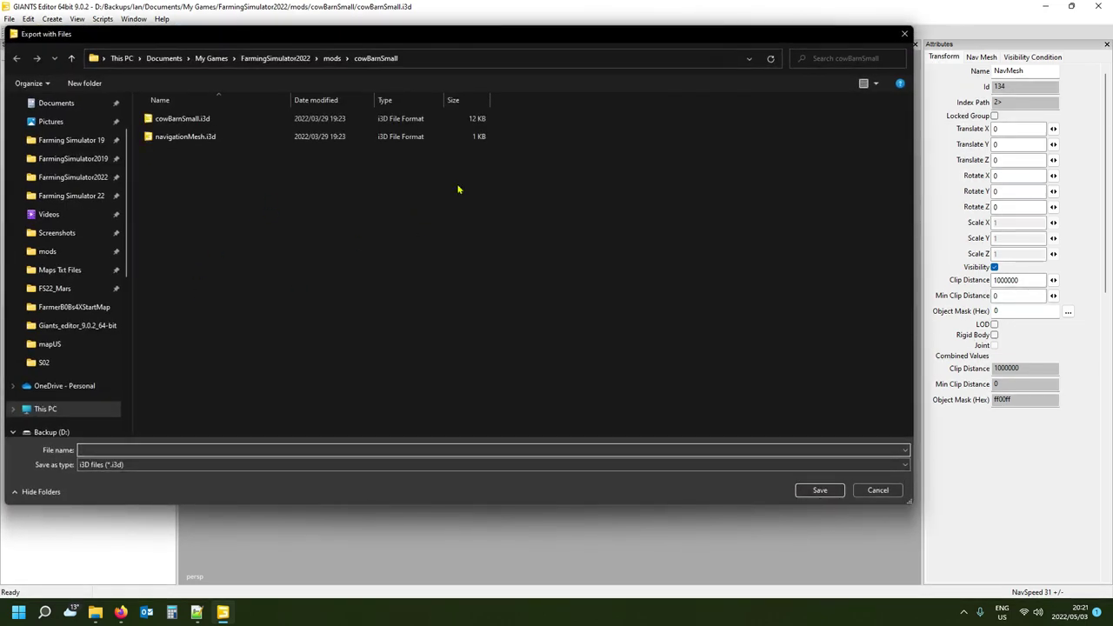
click(877, 490)
Export the selected NavMesh with its files into the cowBarnSmall mod folder, reusing its copied object name NavMesh as the file name.
double_click(1037, 72)
key(ctrl+c)
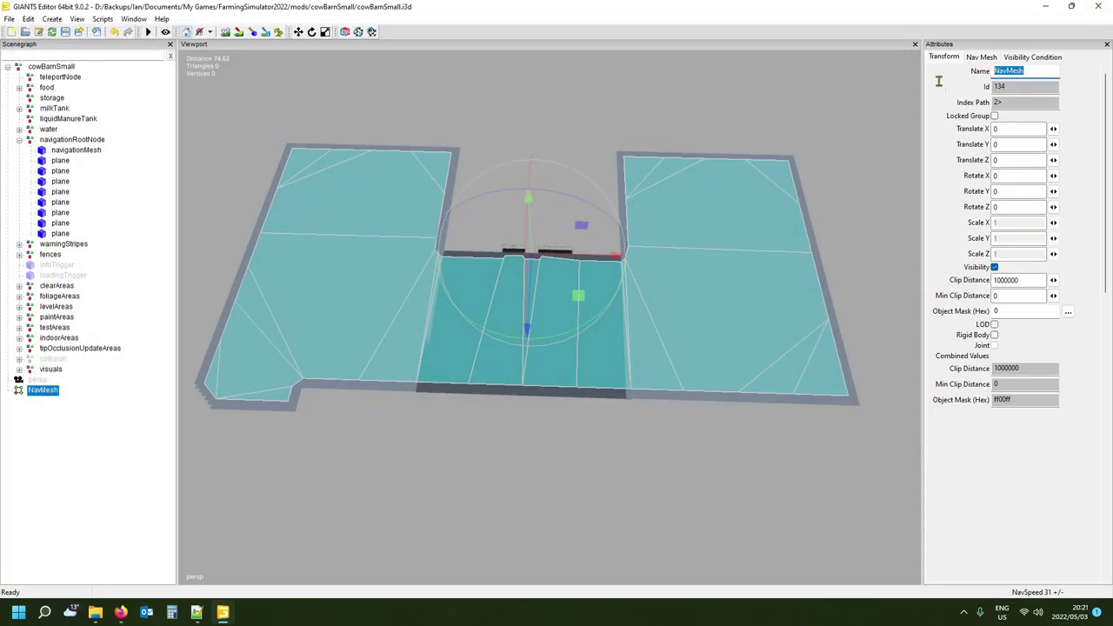
click(52, 406)
click(8, 18)
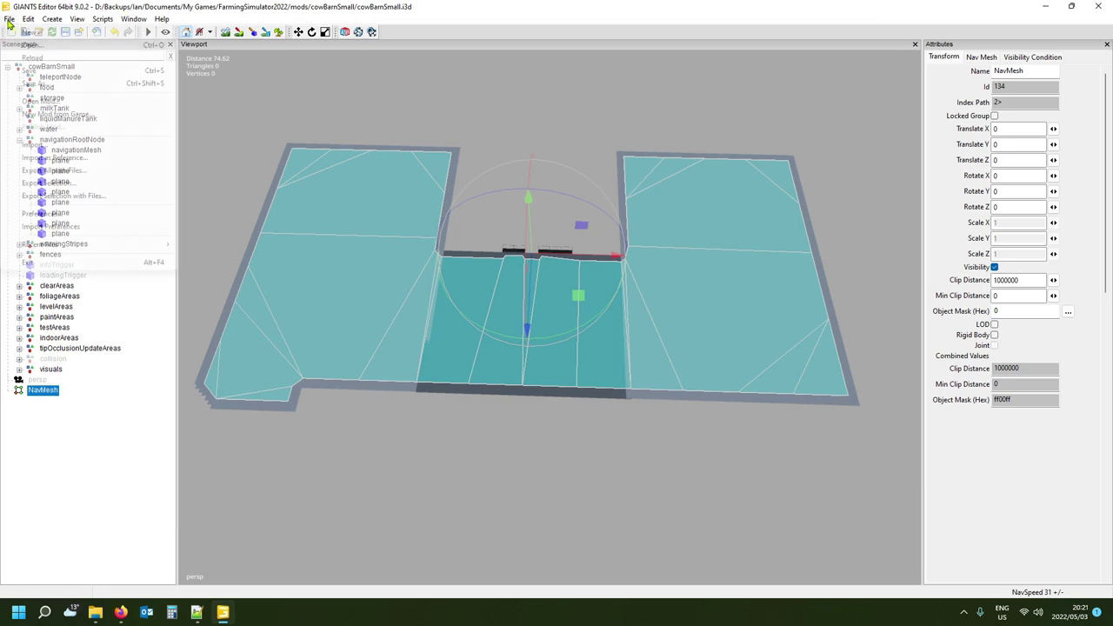
click(57, 195)
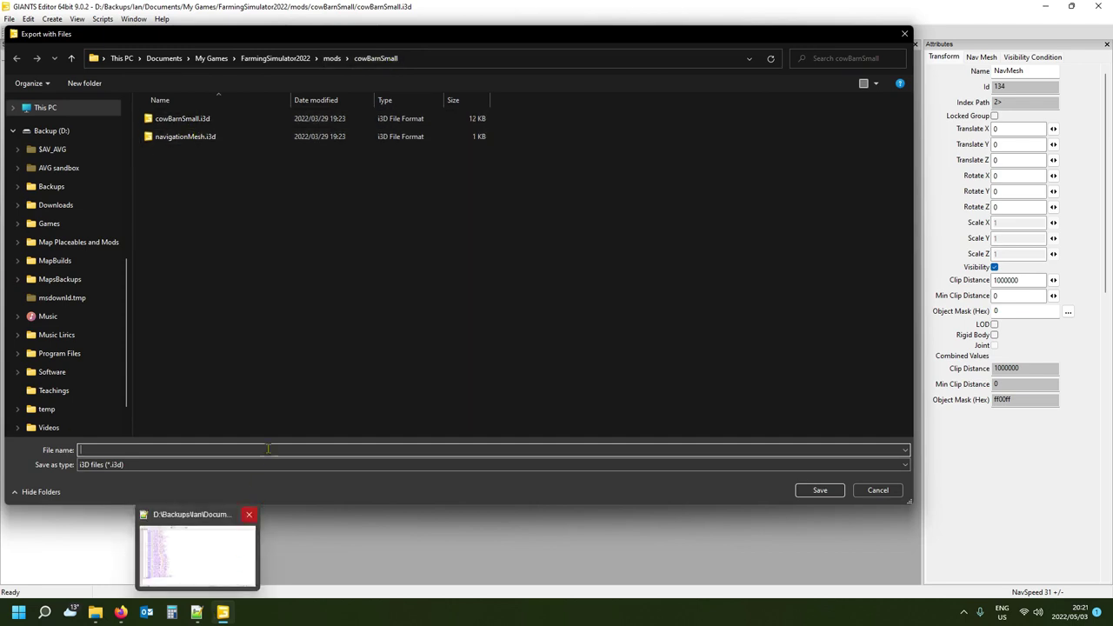
key(ctrl+v)
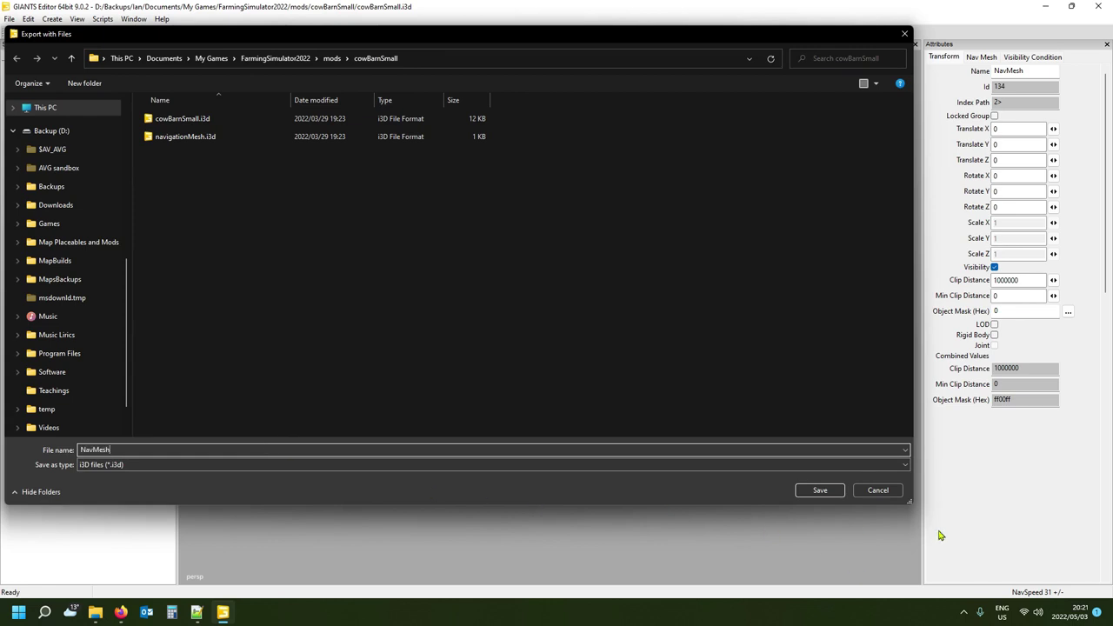
click(809, 493)
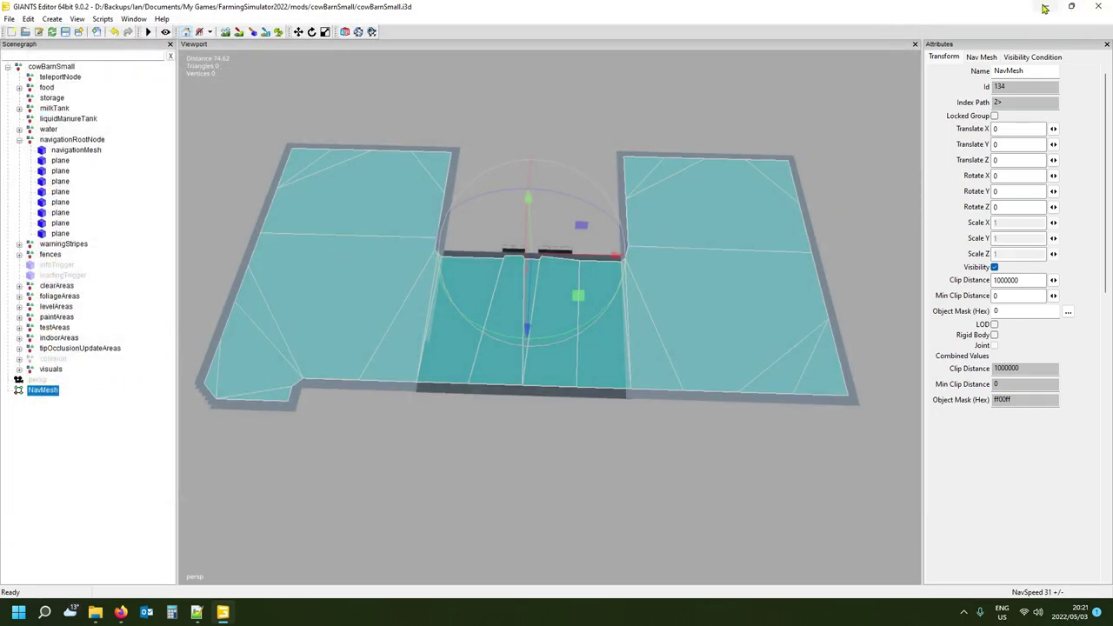
Check the exported navigation mesh files in the cowBarnSmall mod folder, and return to GIANTS Editor.
mouse_move(96, 612)
mouse_move(180, 551)
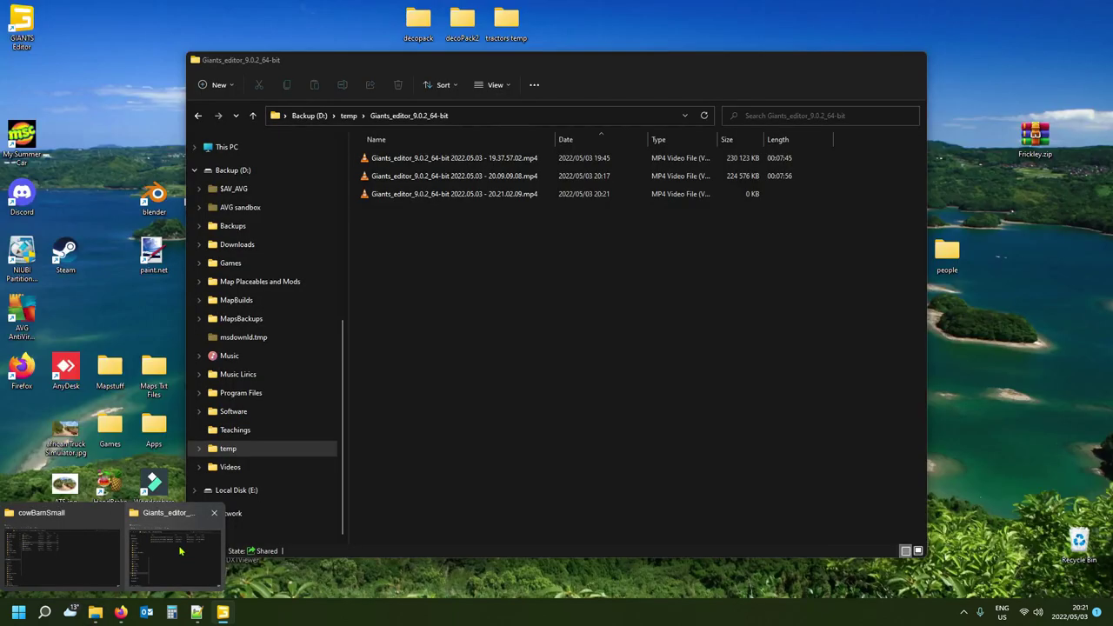
click(70, 551)
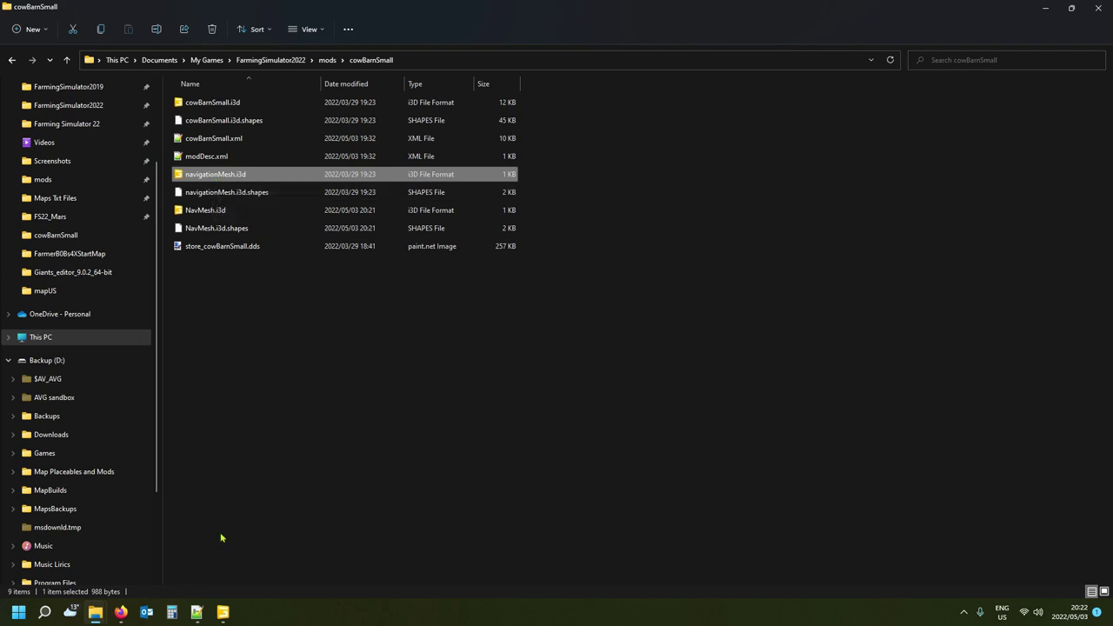
mouse_move(222, 612)
click(174, 522)
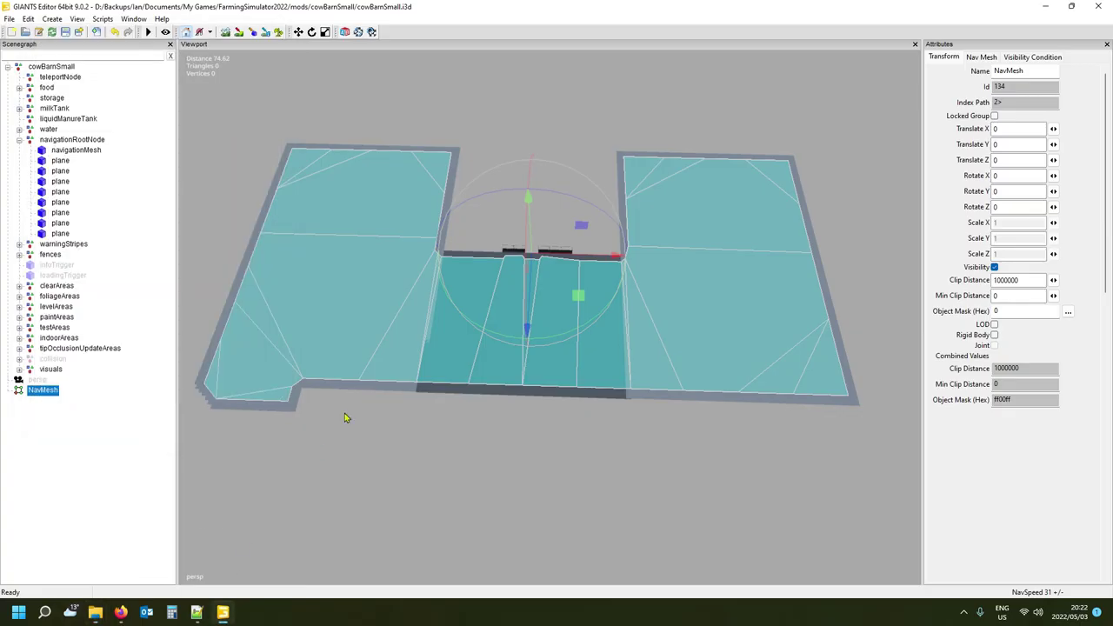
Delete the generated NavMesh object from the scene.
click(122, 428)
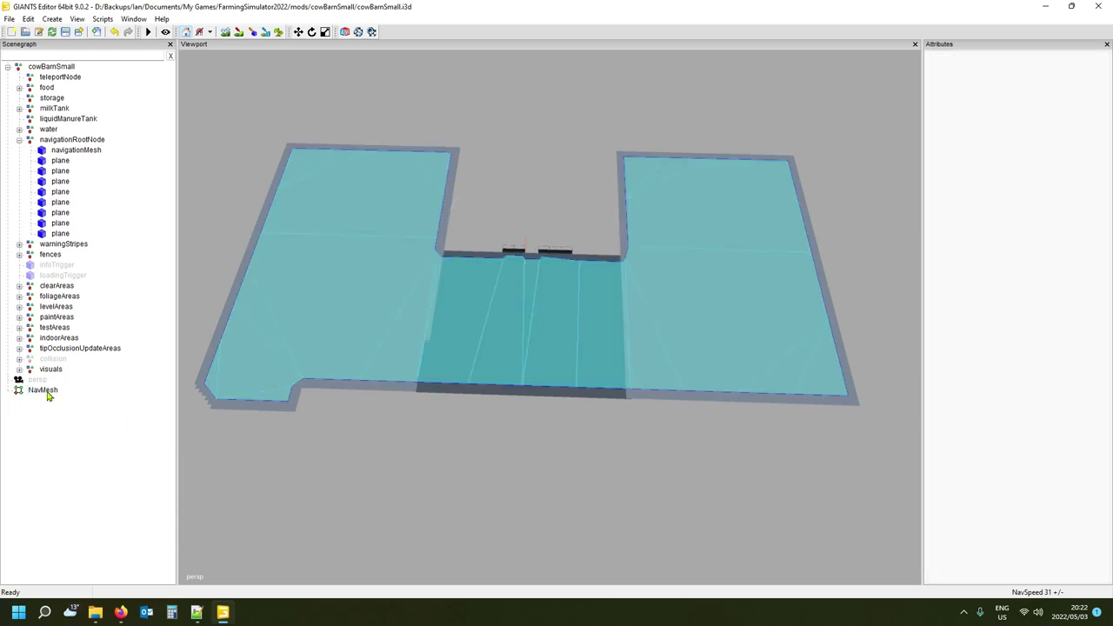
click(45, 391)
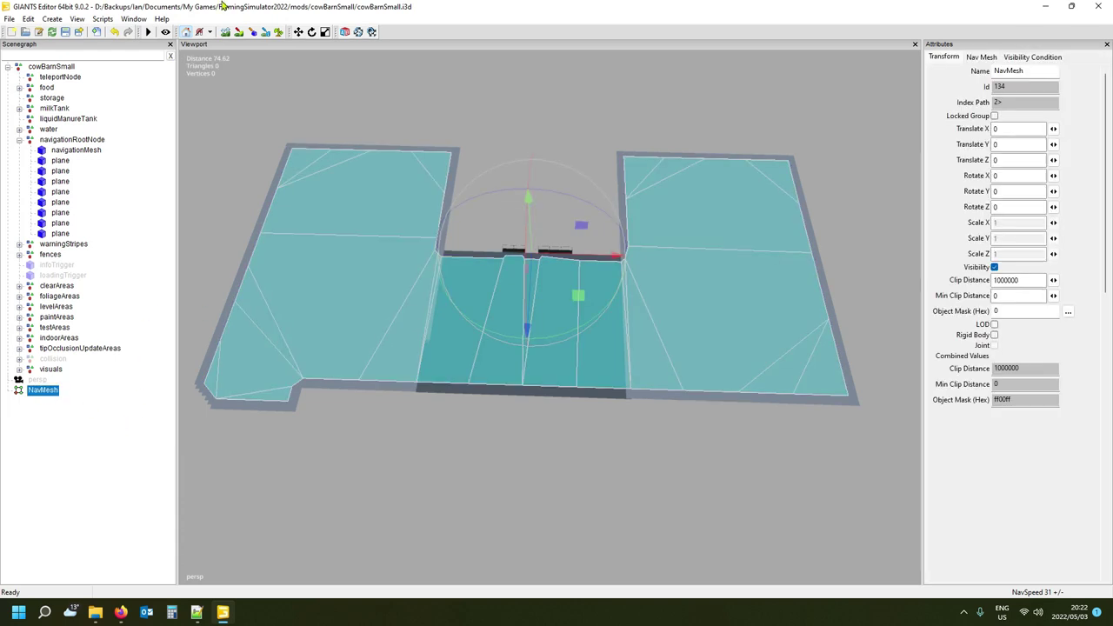
key(Delete)
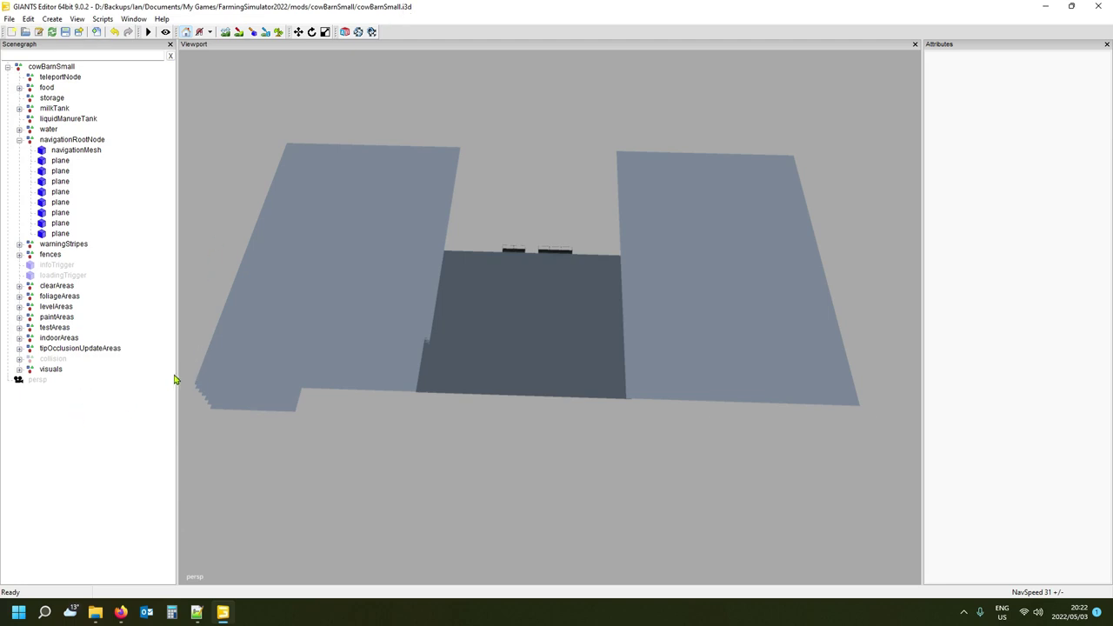
Try making the original navigationMesh shape non-renderable, and make it renderable again.
scroll(426, 439, up, 10)
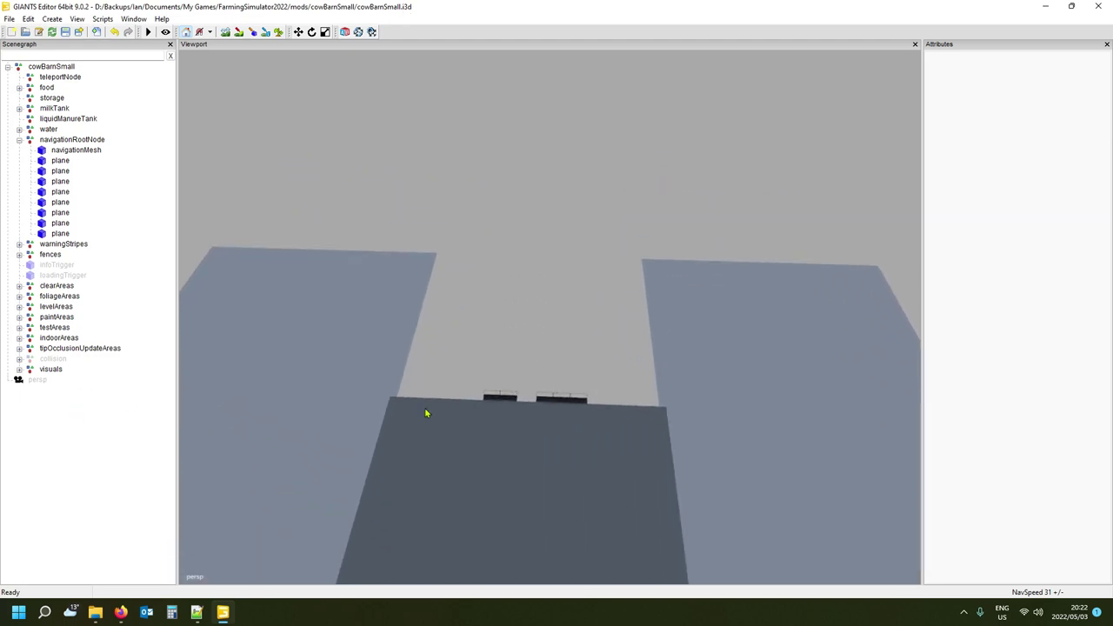
scroll(433, 461, down, 5)
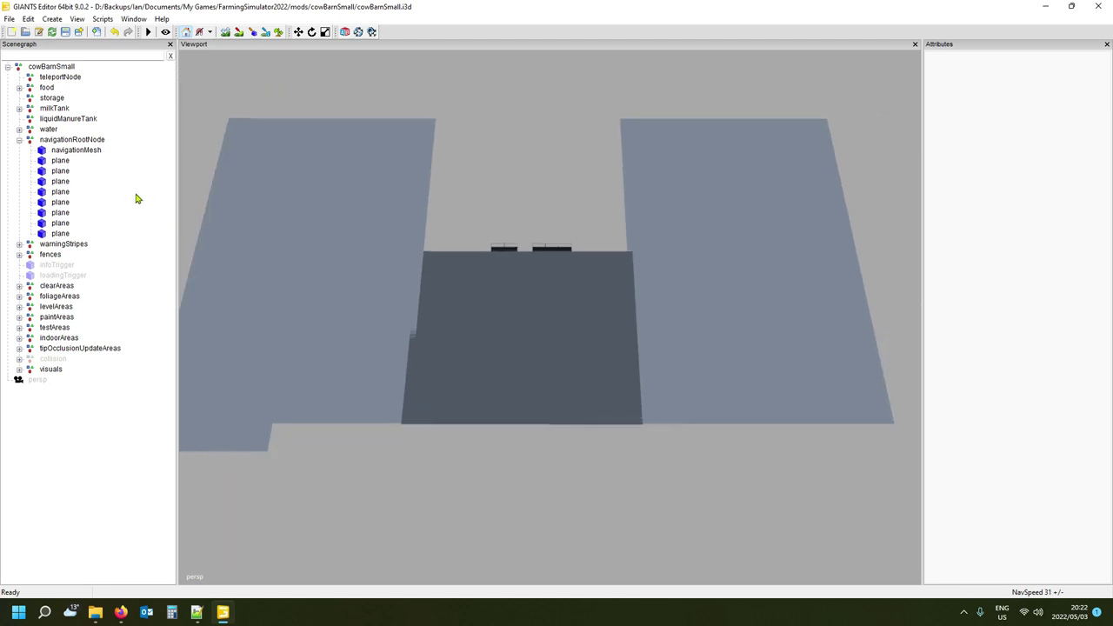
click(73, 150)
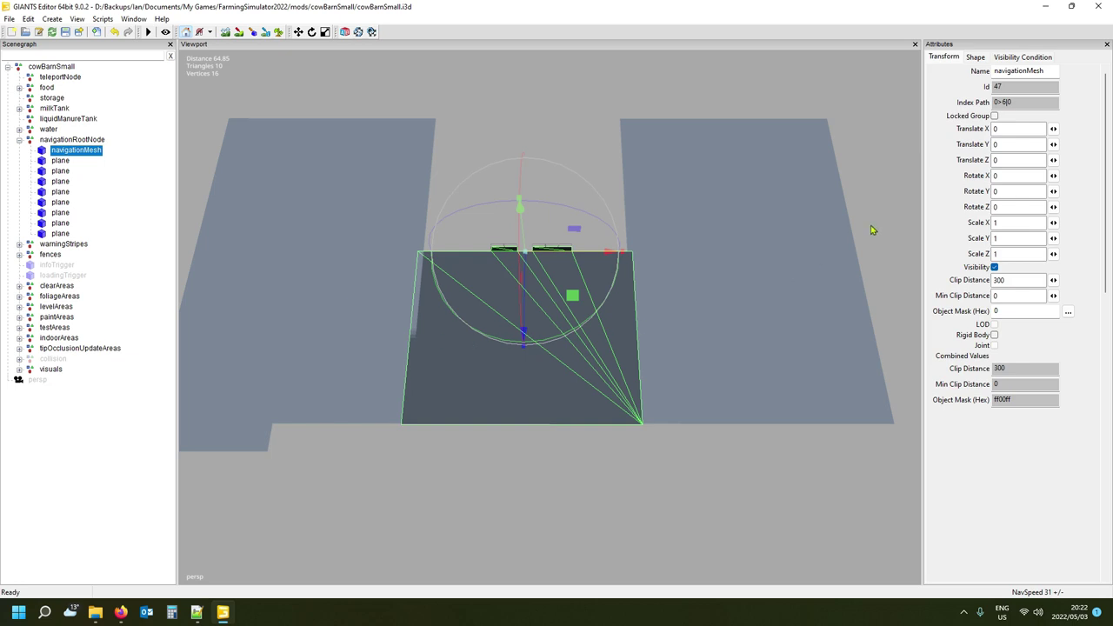
click(981, 59)
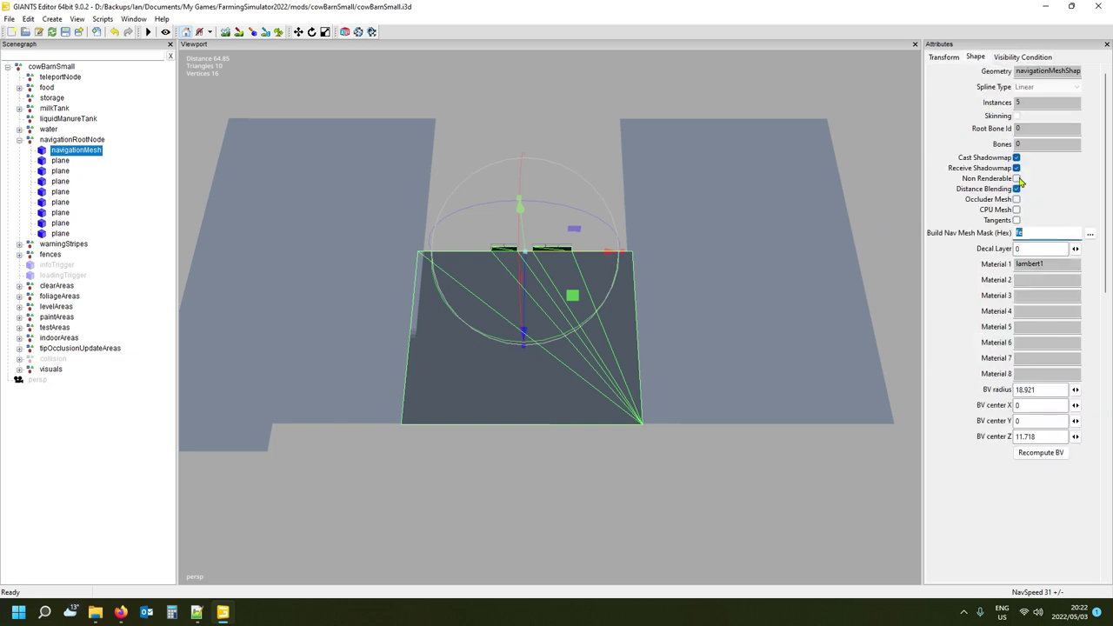
click(1016, 179)
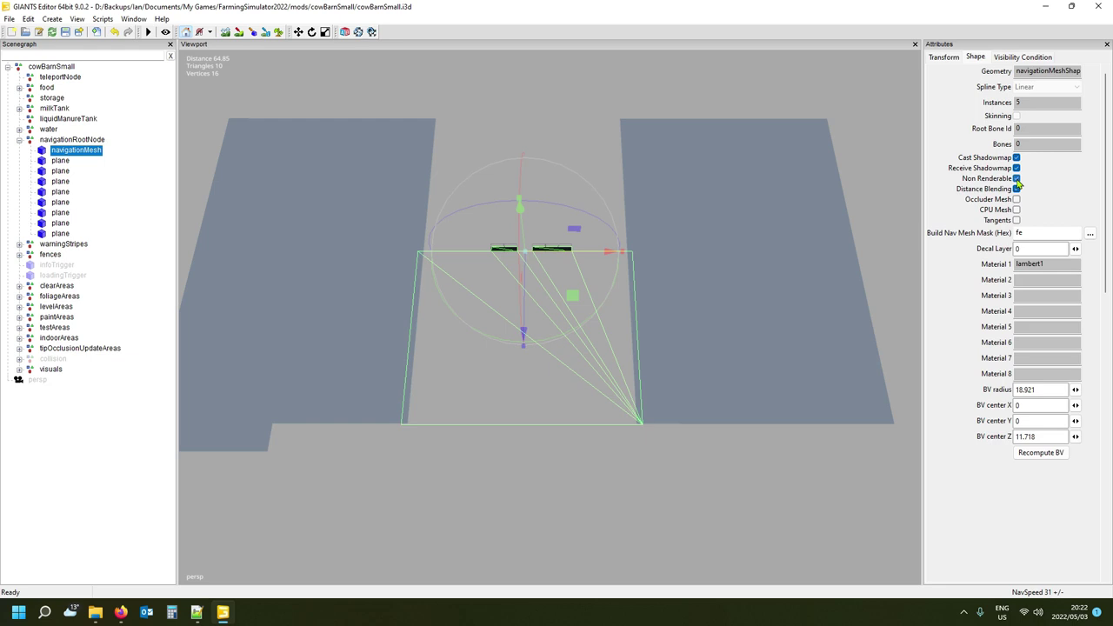
click(1016, 178)
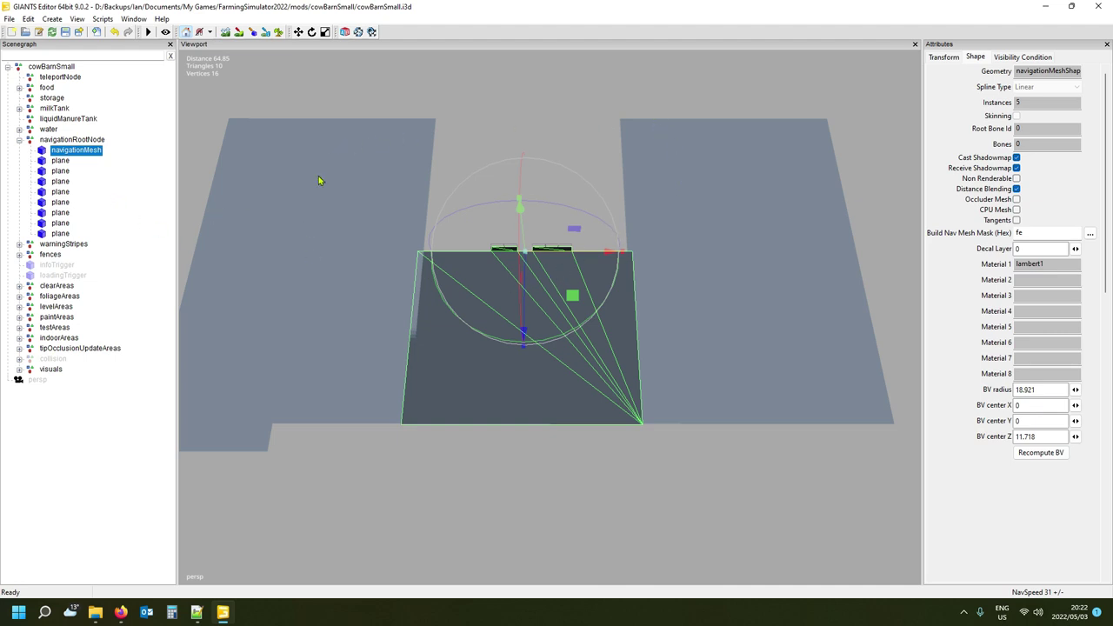
Collapse navigationRootNode, expand the fences group down to the nodes of fence1, and select fence1.
scroll(432, 346, up, 5)
mouse_move(432, 362)
alt+mouse_down()
mouse_move(380, 265)
mouse_move(431, 353)
alt+mouse_up()
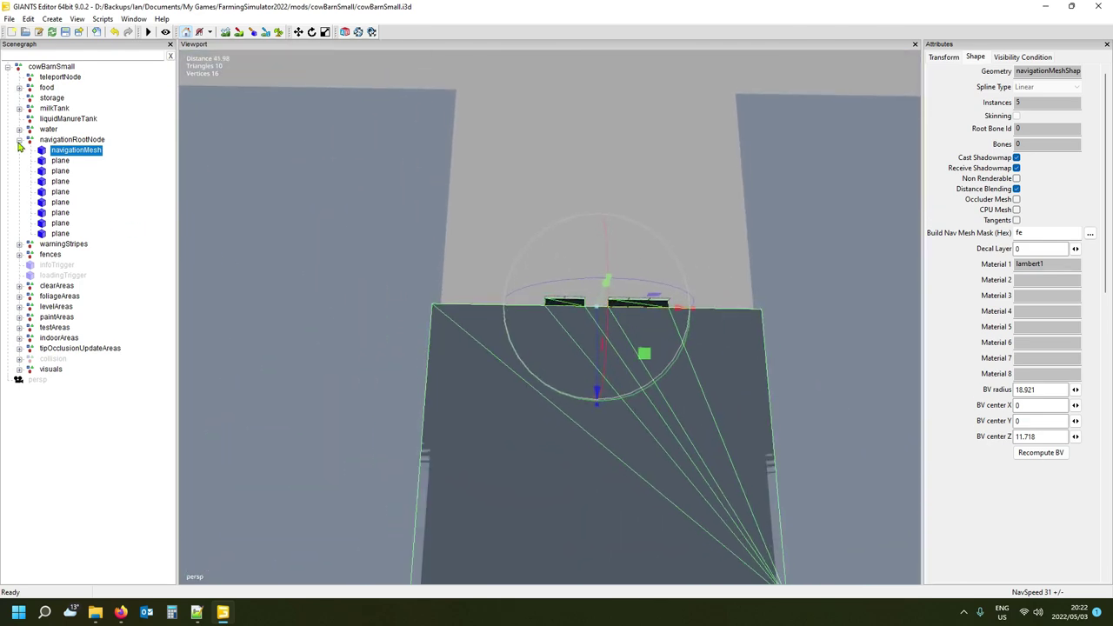
click(19, 140)
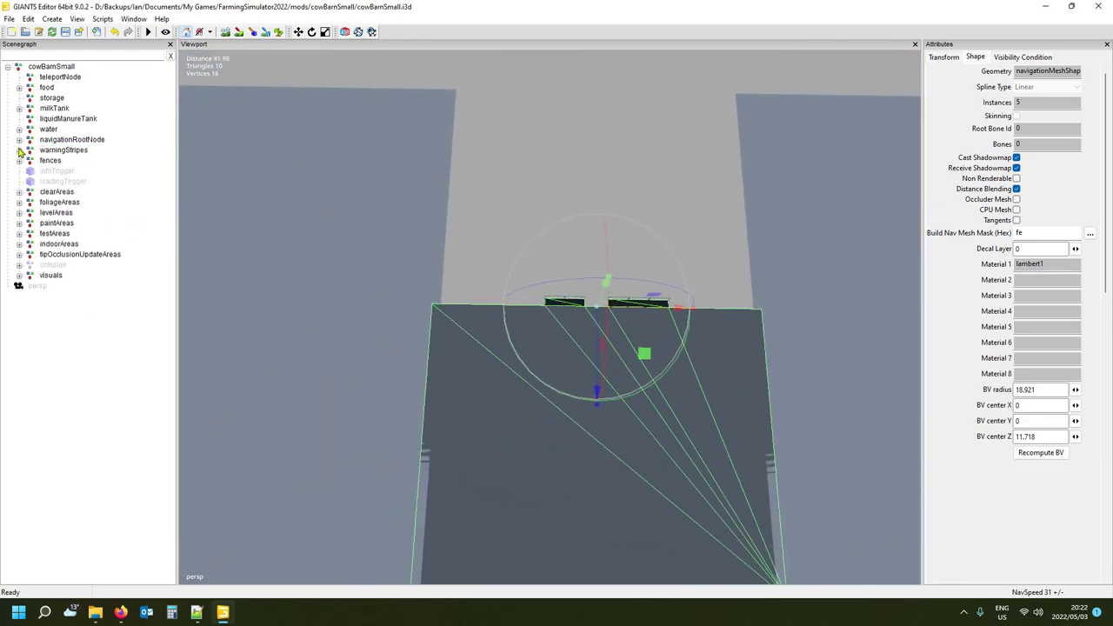
click(19, 161)
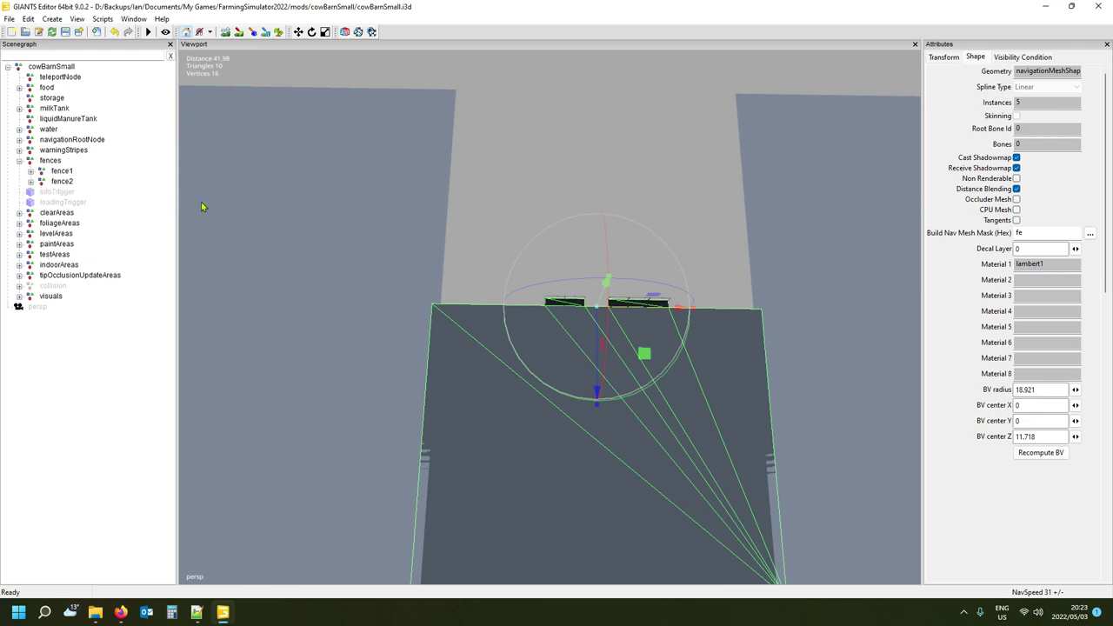
click(30, 172)
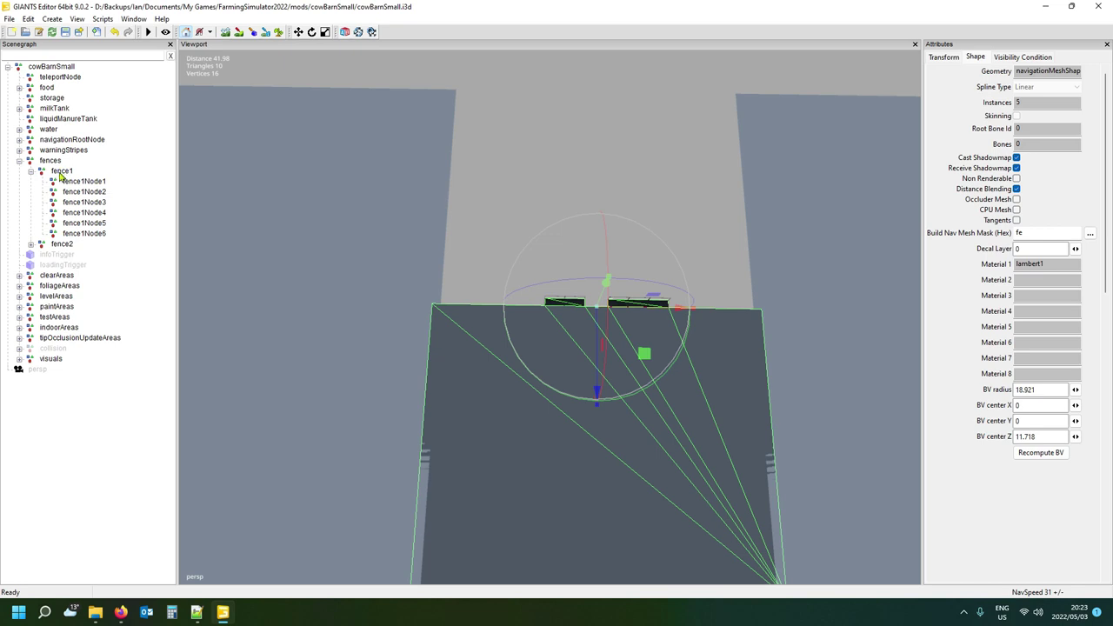
click(62, 172)
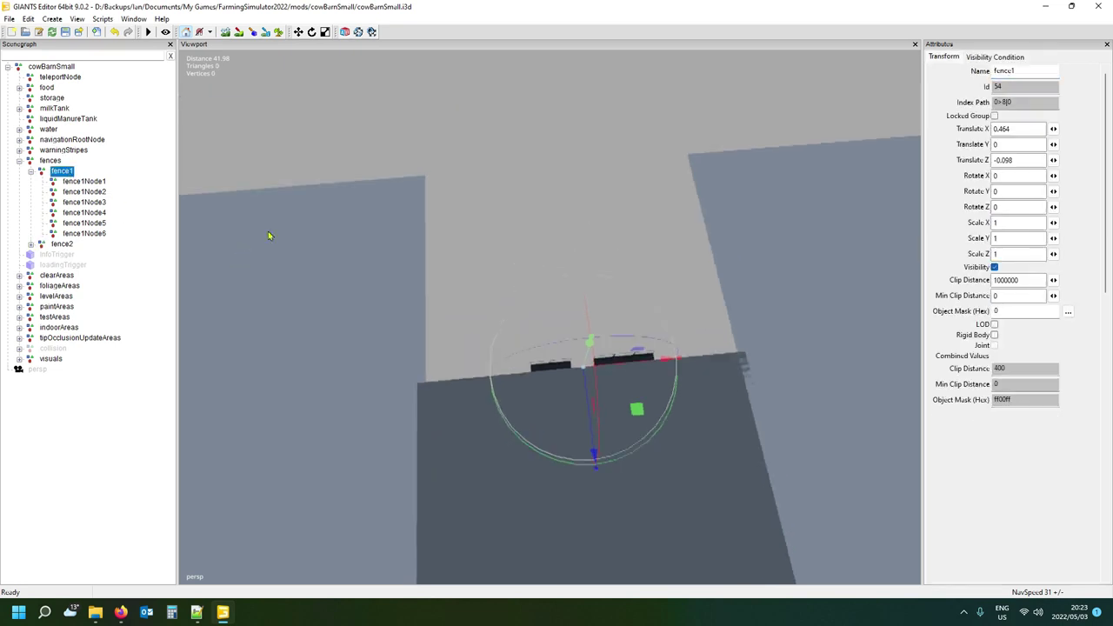
Step through fence1Node1 to fence1Node6 and back to examine where each fence corner and end sits around the barn area.
click(98, 181)
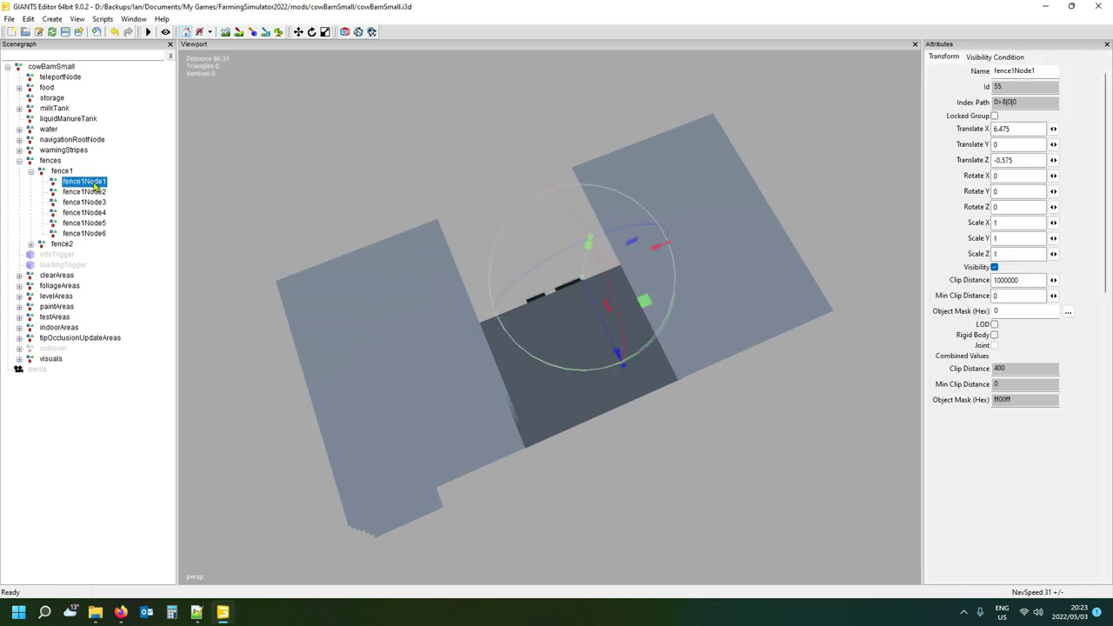
key(Down)
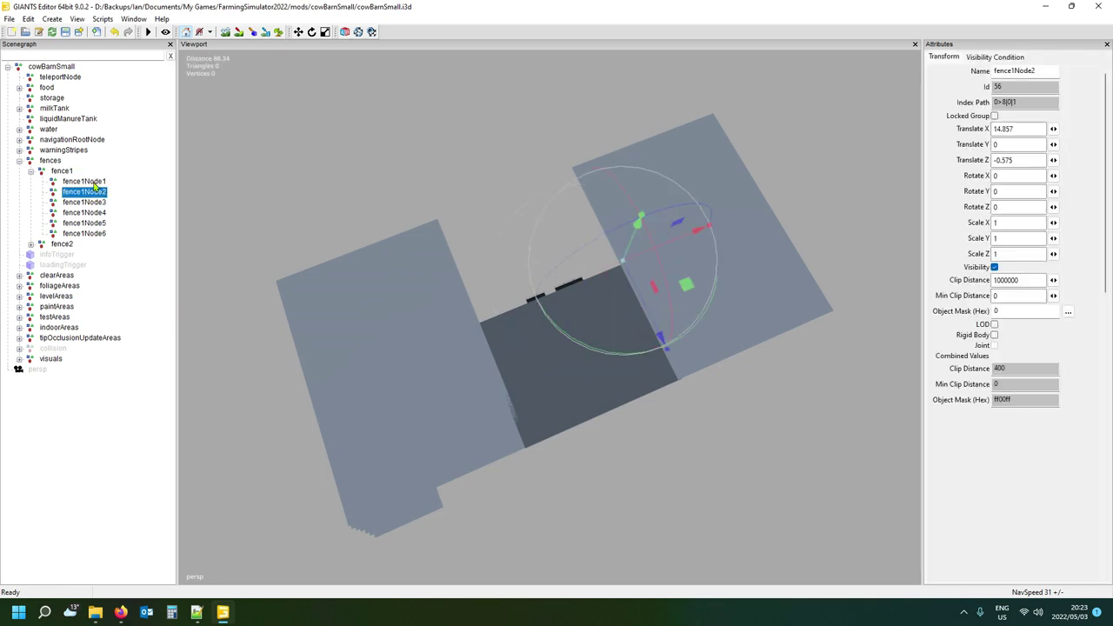
key(Down)
key(Down)
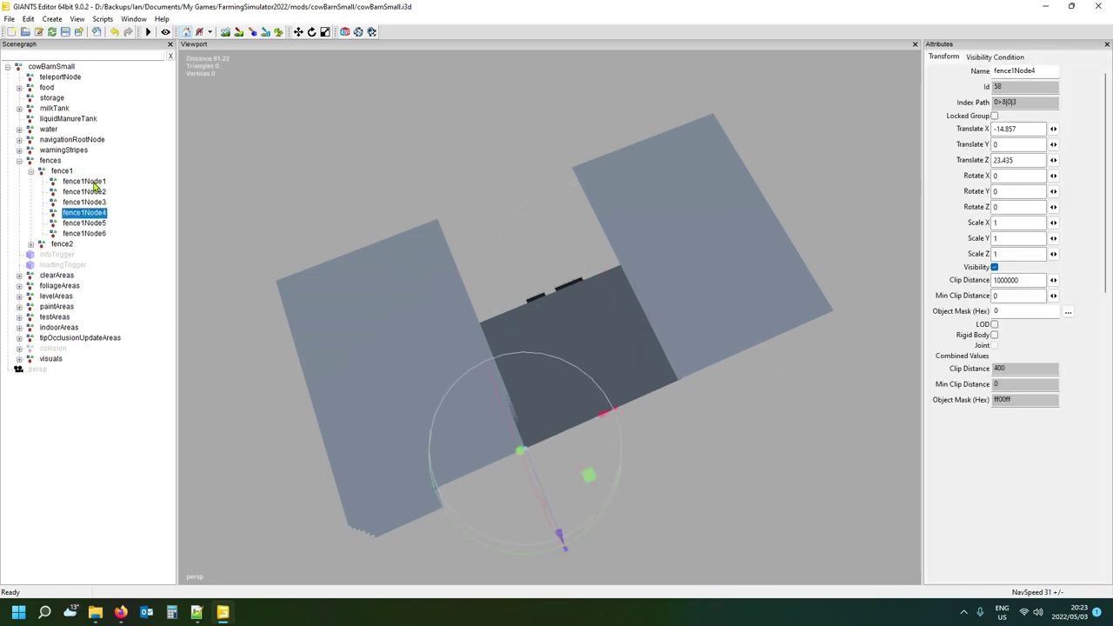
key(Down)
key(Down)
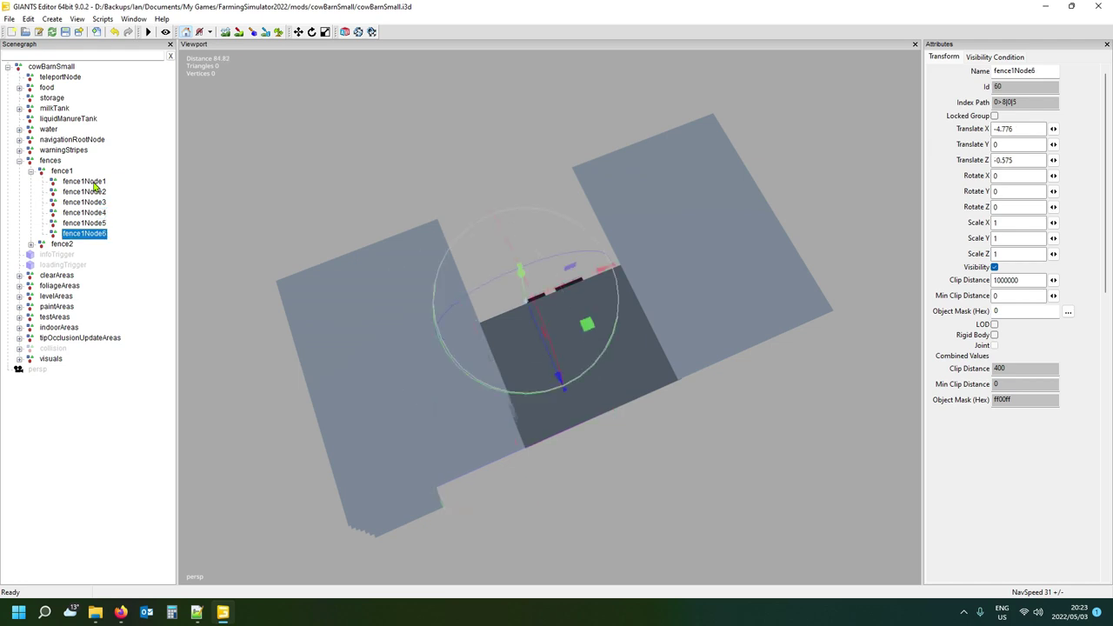
key(Up)
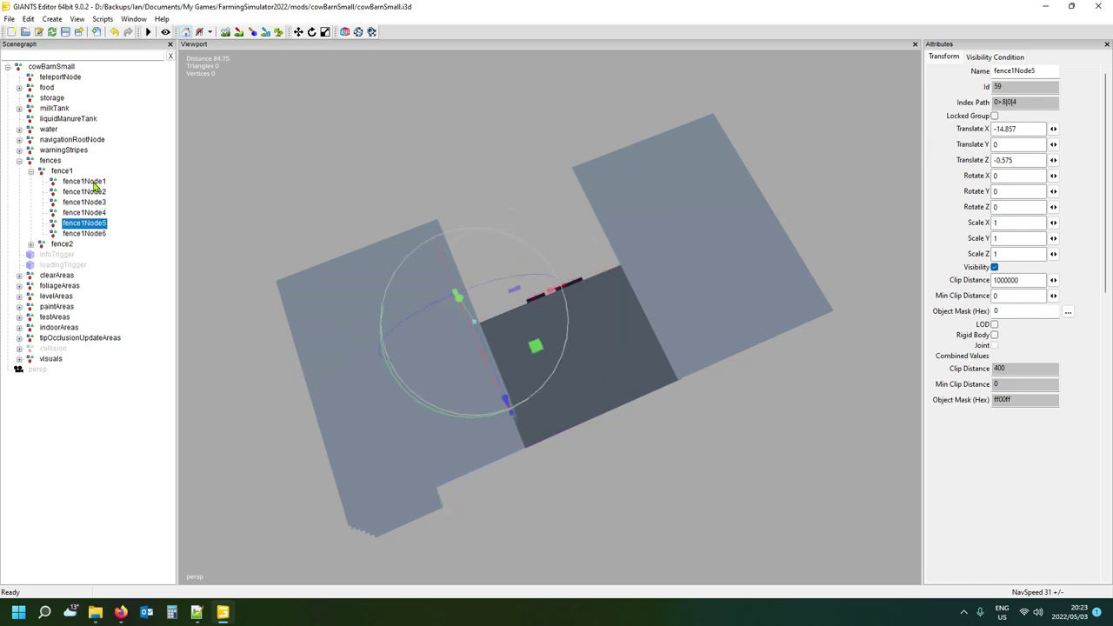
key(Up)
key(Up)
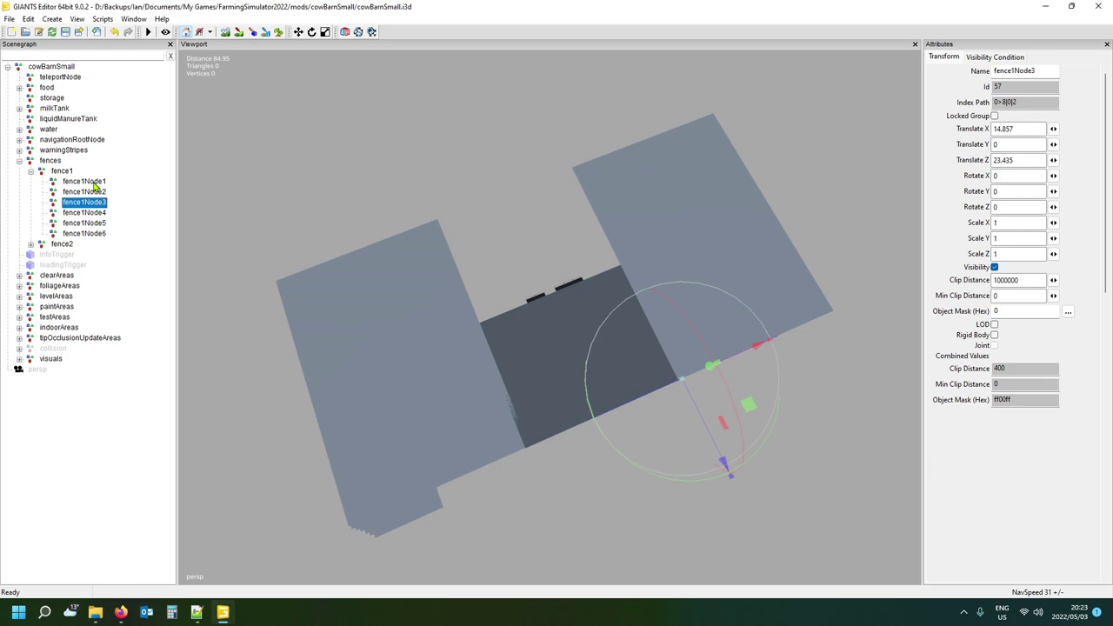
key(Up)
click(95, 182)
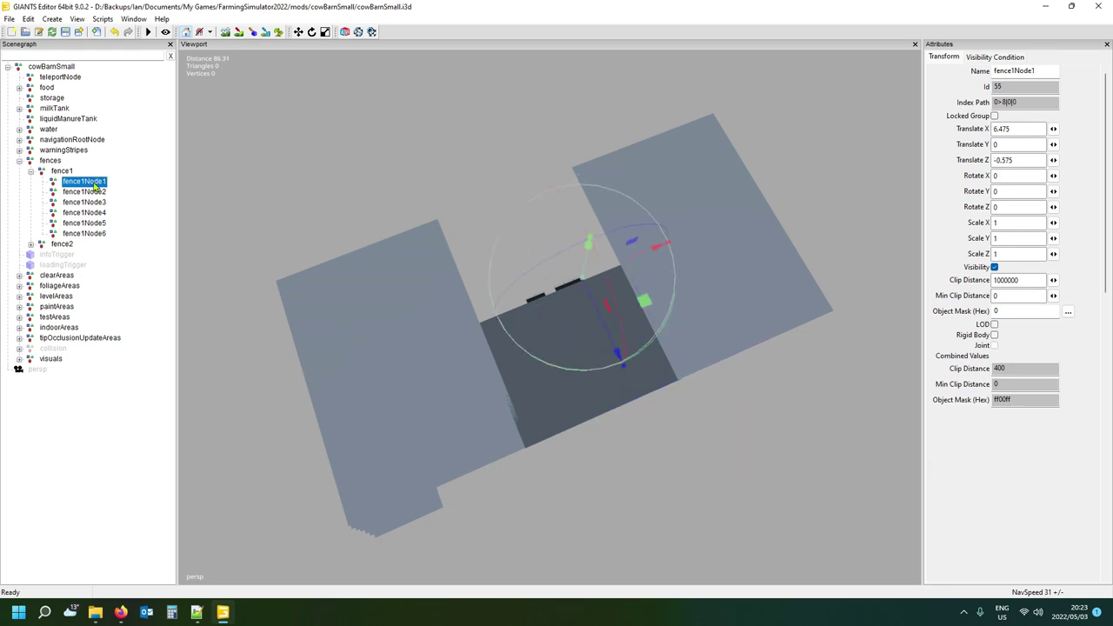
Expand fence2, examine the positions of fence2Node1 and fence2Node2, and reselect fence1Node1.
click(30, 244)
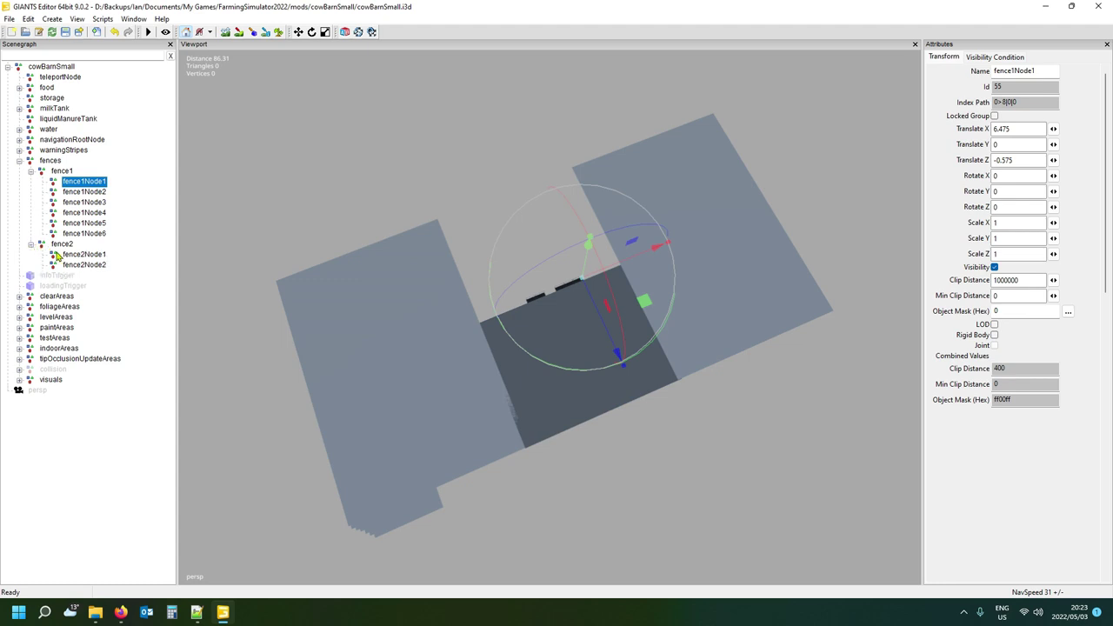
click(80, 255)
click(83, 265)
click(81, 255)
click(93, 183)
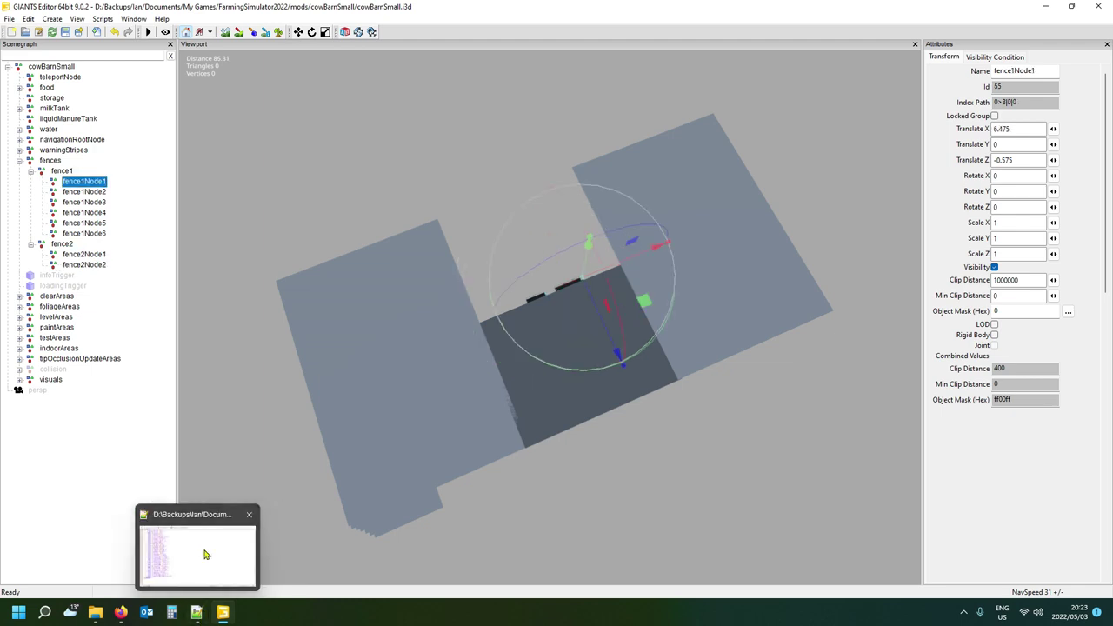
Review the fence node entries and i3dMappings of cowBarnSmall.xml in Notepad++, and return to GIANTS Editor.
click(200, 613)
scroll(198, 219, up, 12)
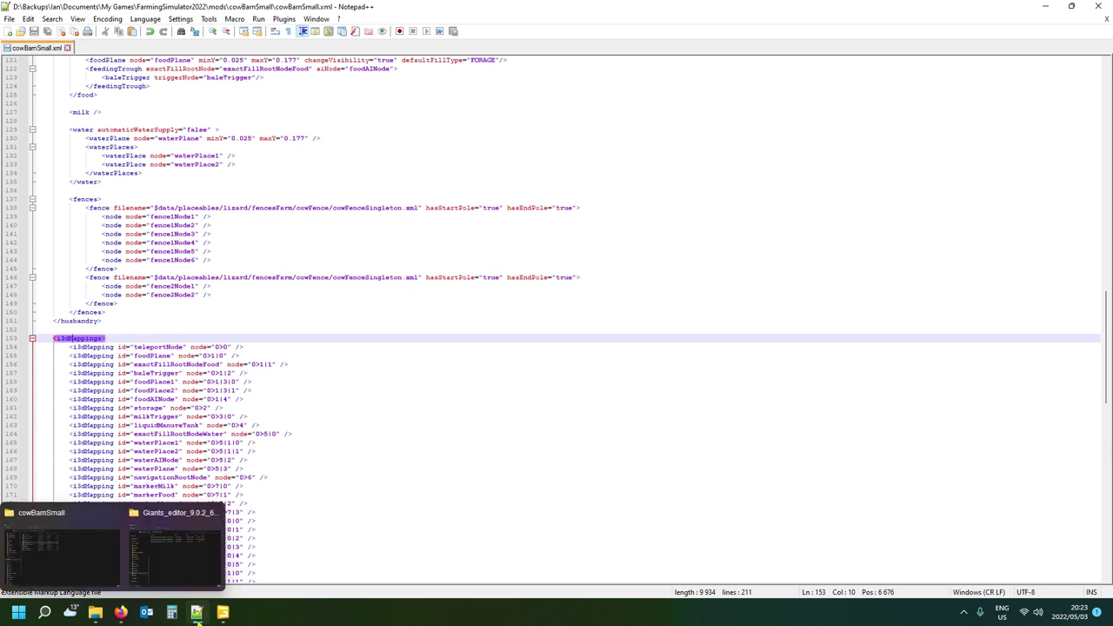
click(231, 570)
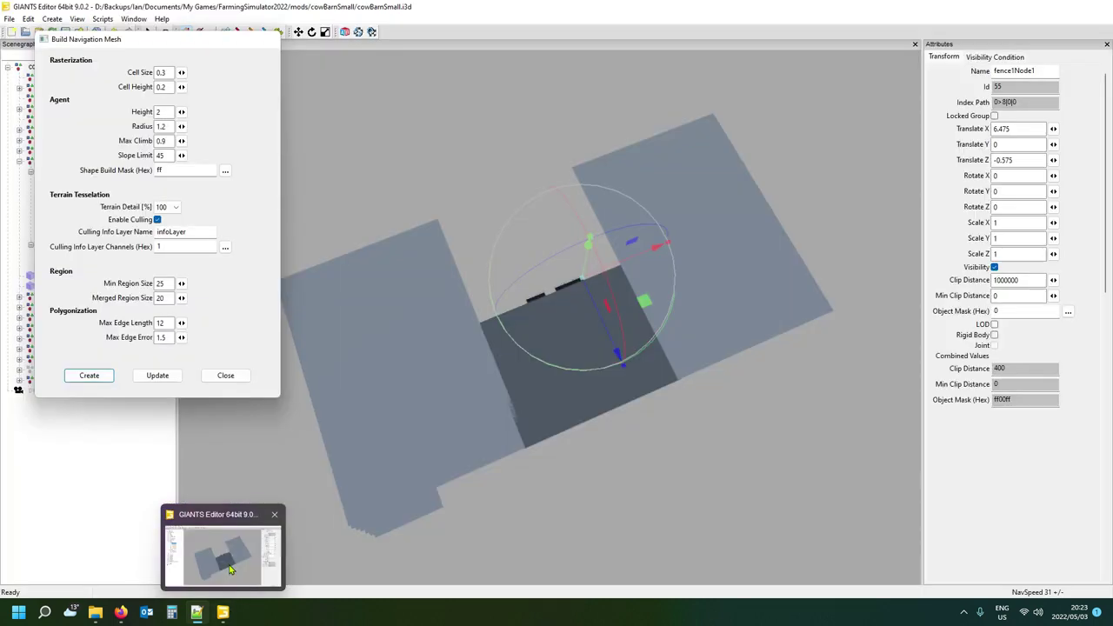
click(228, 569)
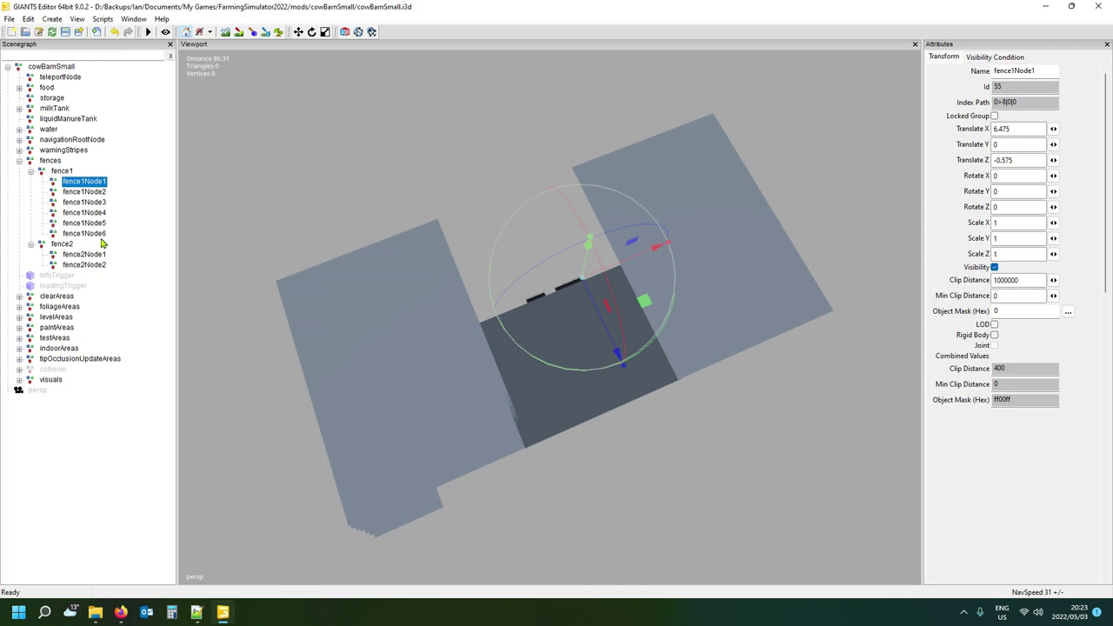
mouse_move(198, 612)
Move fence1Node2 along X to about 14.21 so it lines up with the inner edge of the adjoining side plane.
right_drag(583, 409, 535, 407)
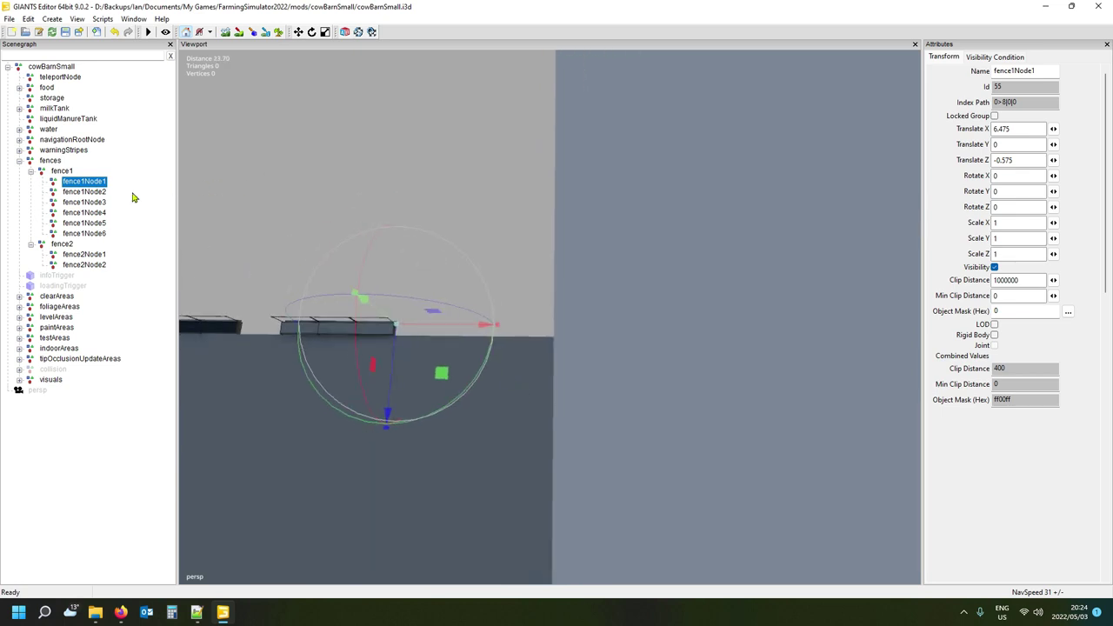
click(103, 192)
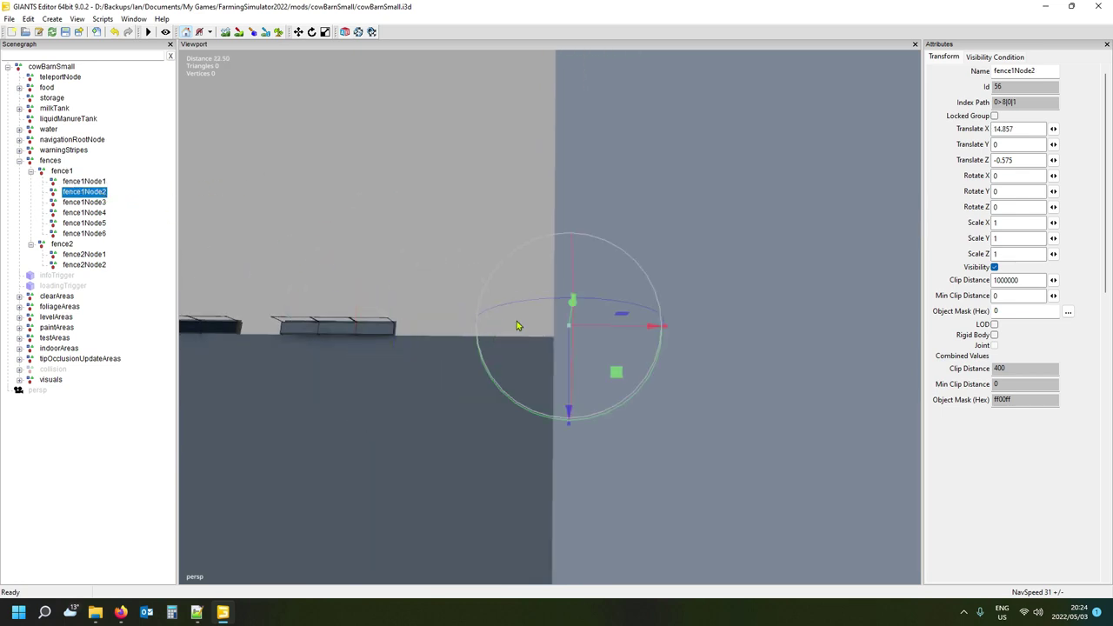
drag(599, 330, 585, 326)
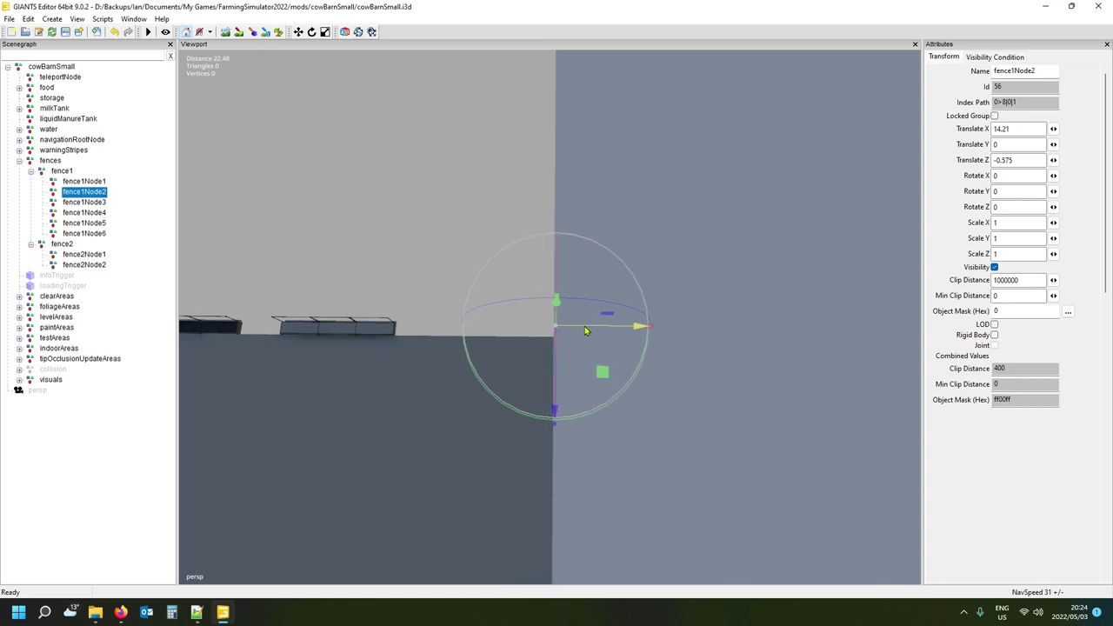
Move fence1Node3 to the far inner corner of the same side plane, at about X 14.209 and Z -22.319.
click(102, 203)
right_drag(305, 302, 99, 331)
drag(255, 367, 658, 353)
right_drag(658, 353, 725, 330)
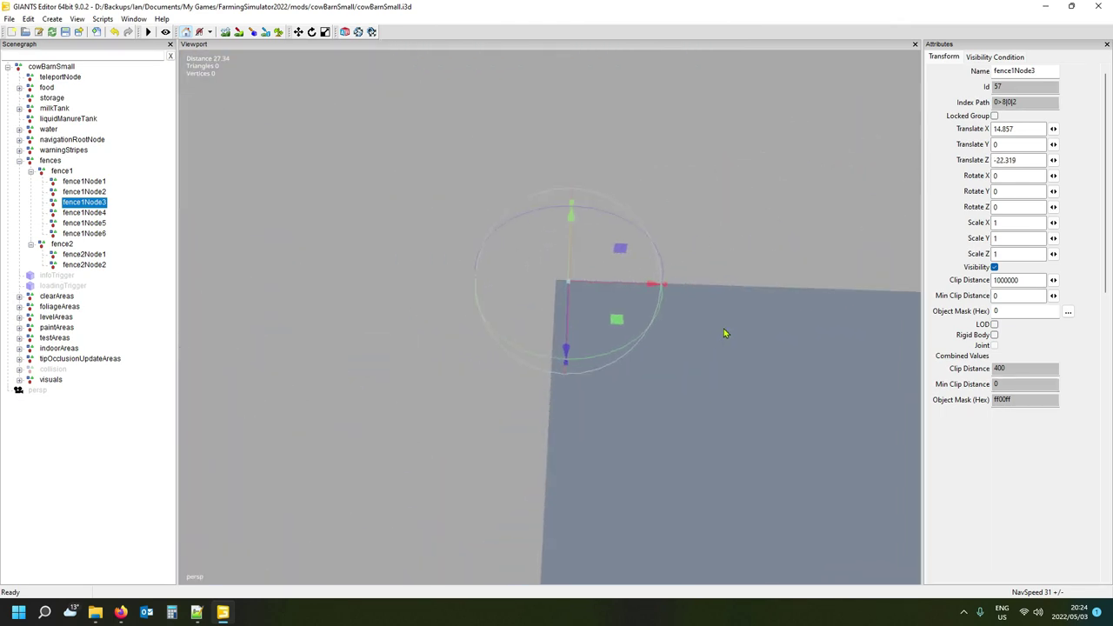
drag(634, 287, 621, 288)
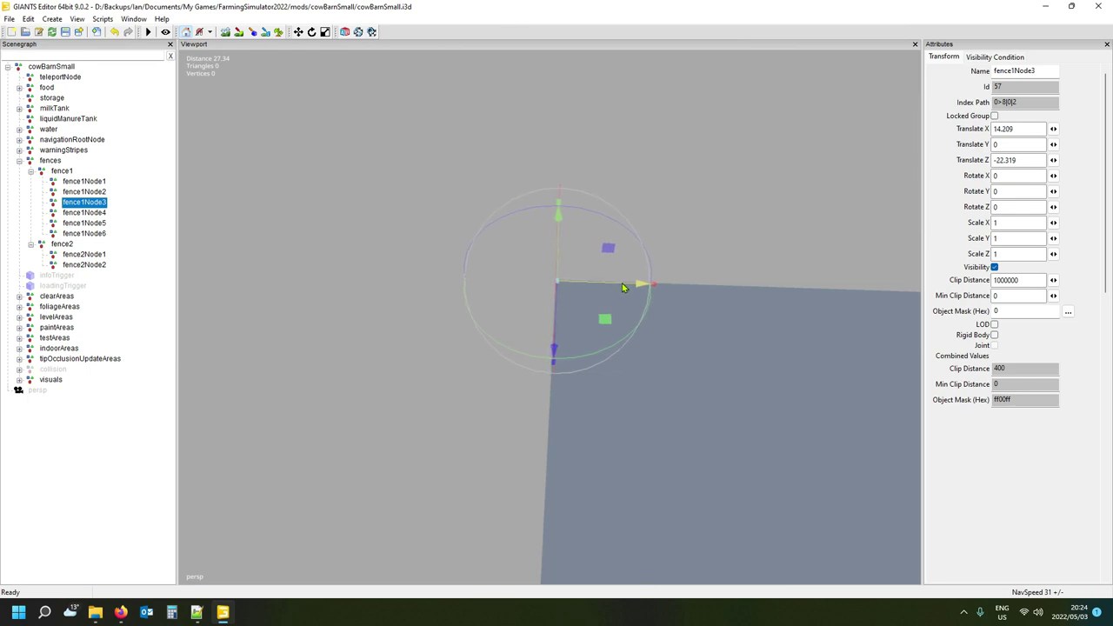
right_drag(514, 412, 431, 515)
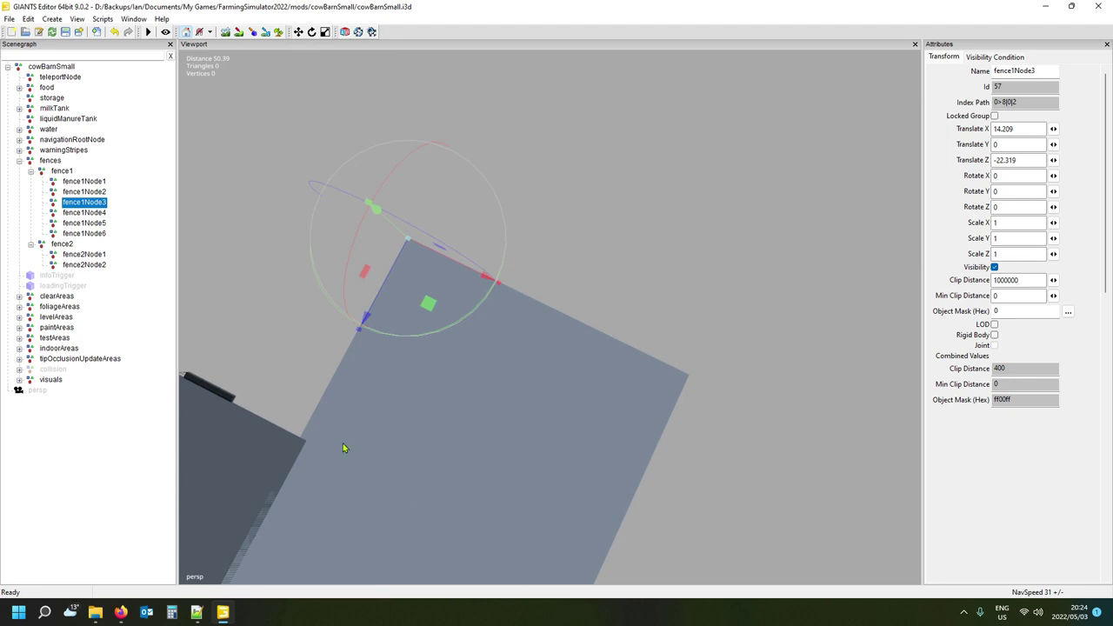
Move fence1Node4 along X and Z to near the side plane's far outer corner, at about X 45.733 and Z -22.4.
click(87, 212)
key(f)
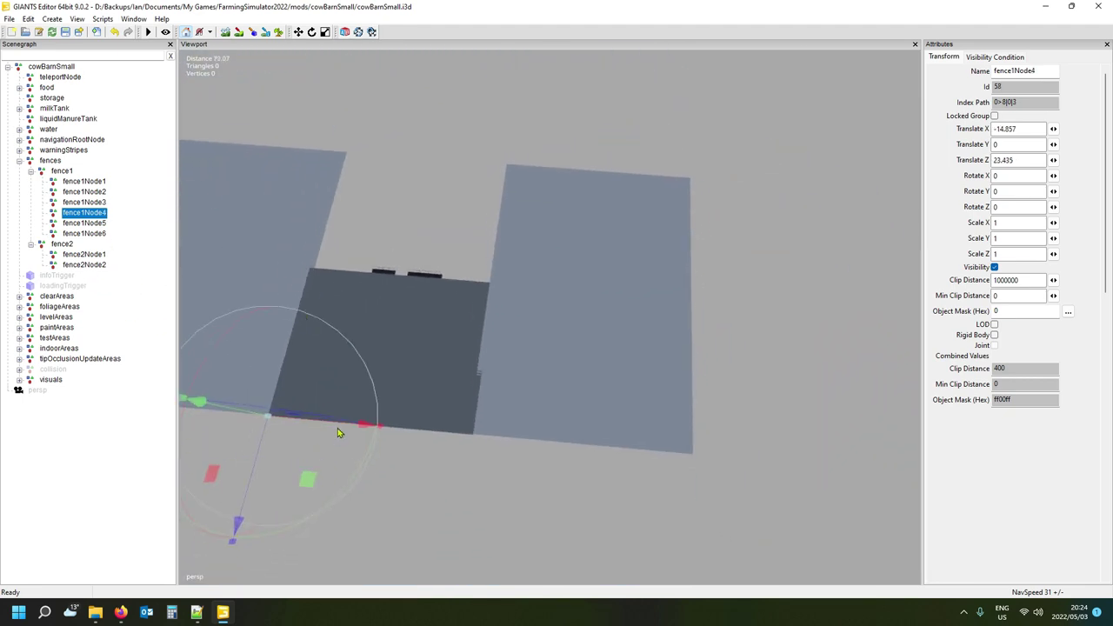
drag(360, 429, 723, 453)
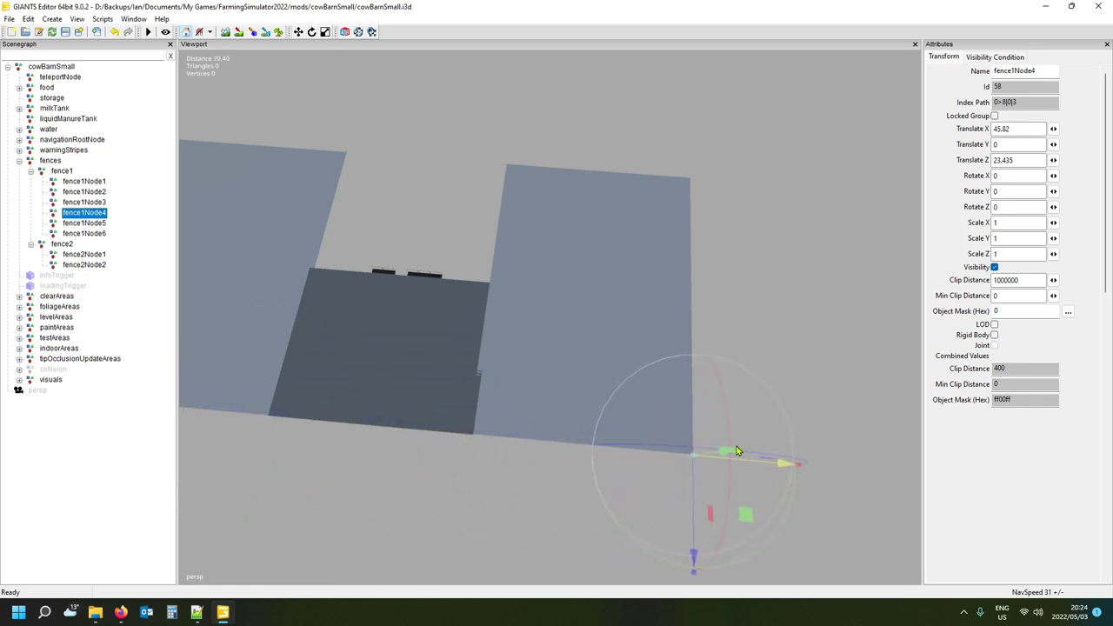
drag(694, 497, 686, 217)
Fine-tune fence1Node4 onto the exact far outer corner of the side plane, at about X 45.864 and Z -22.392.
right_drag(609, 362, 244, 507)
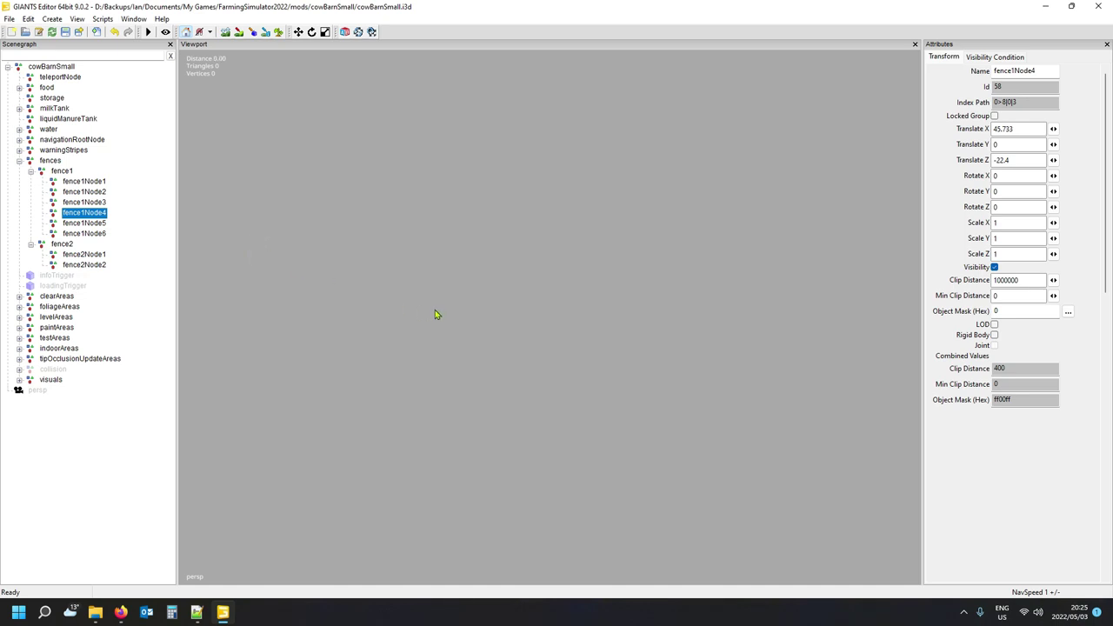
key(f)
right_drag(487, 385, 574, 365)
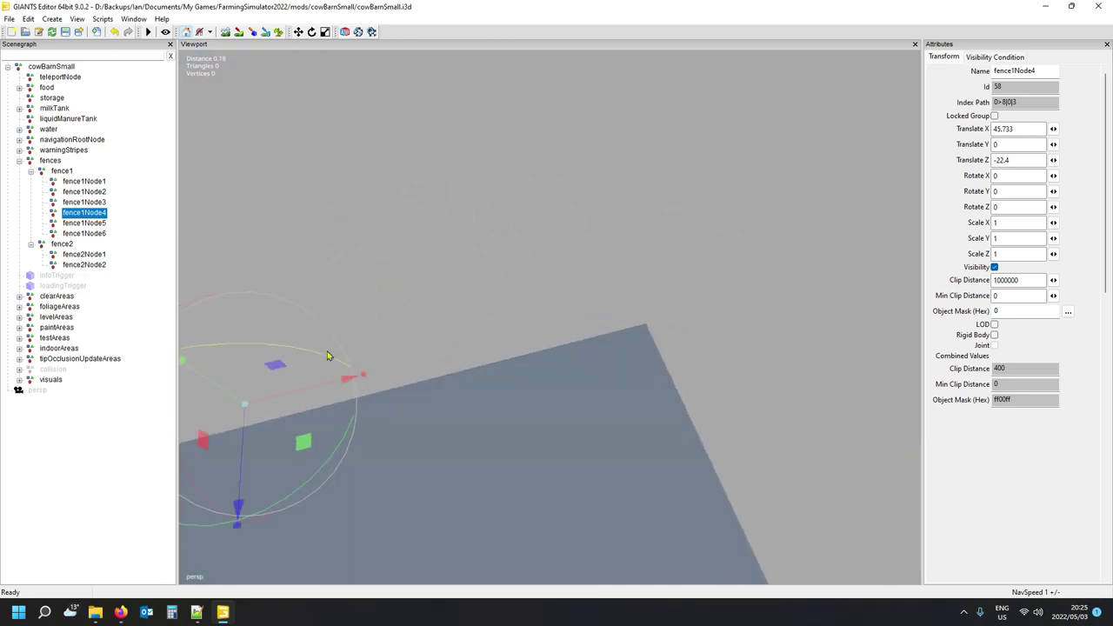
drag(297, 403, 684, 373)
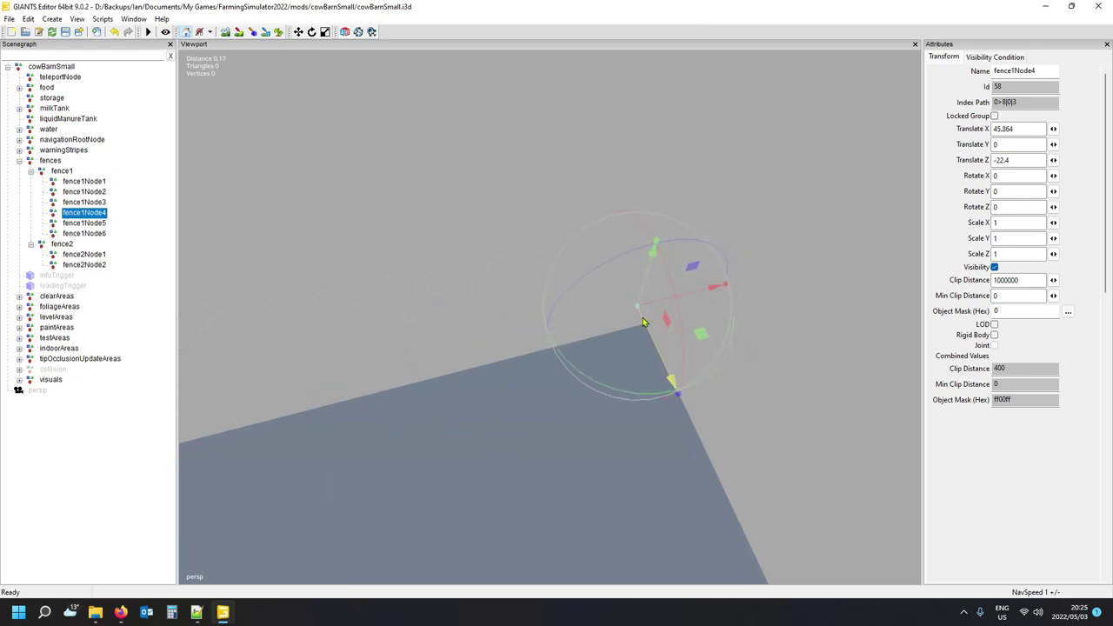
drag(643, 323, 652, 331)
right_drag(522, 479, 237, 405)
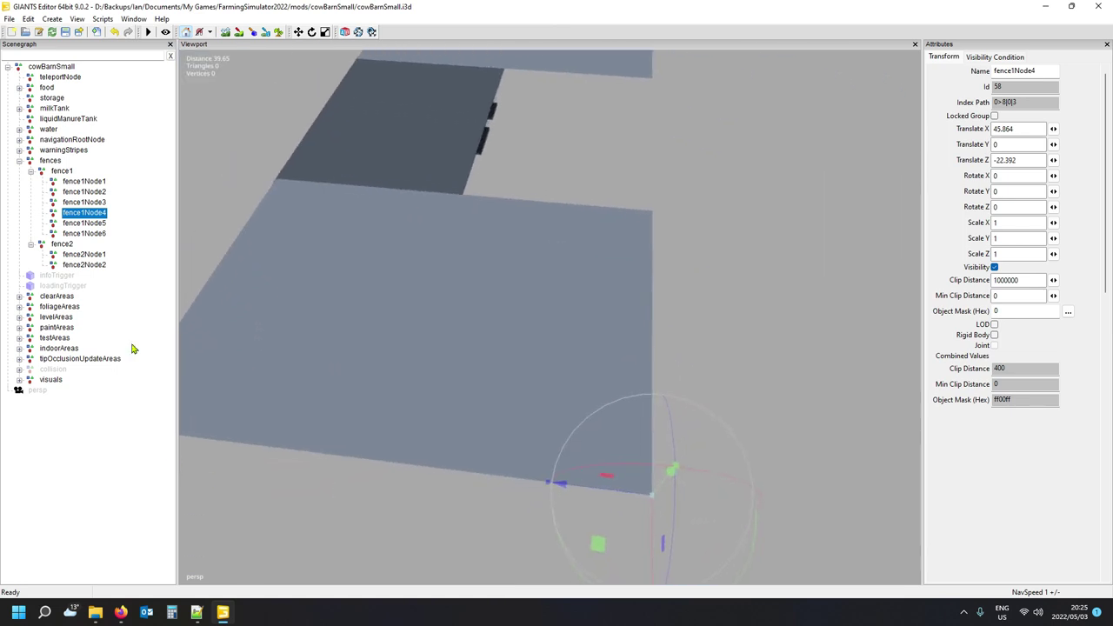
Move fence1Node5 to the near outer corner of the same side plane, at about X 45.711 and Z 23.398.
click(90, 223)
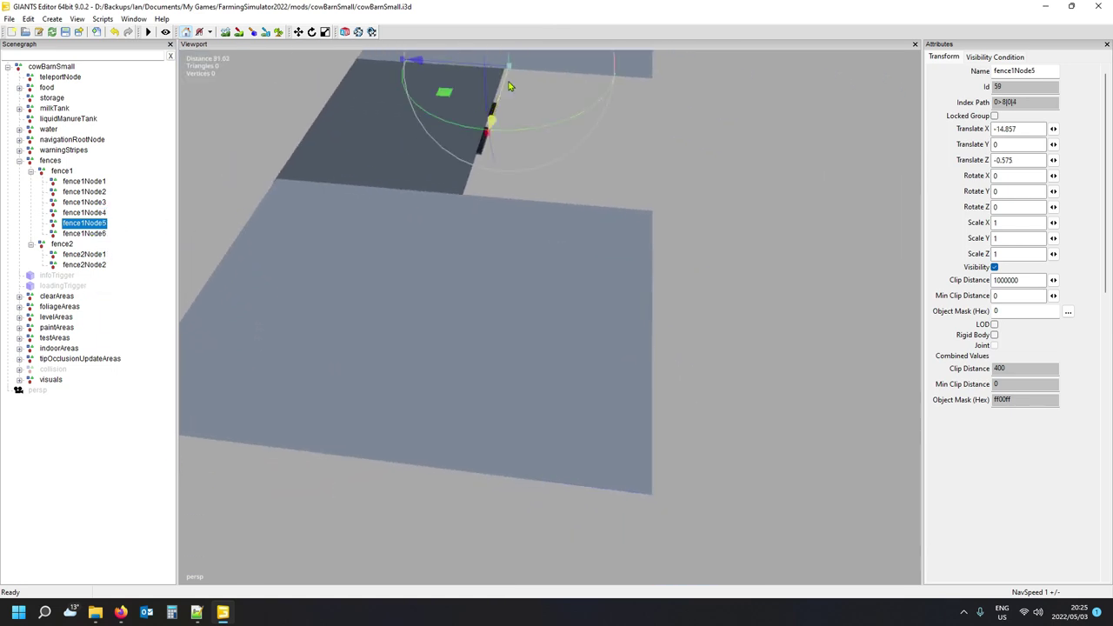
drag(508, 84, 394, 571)
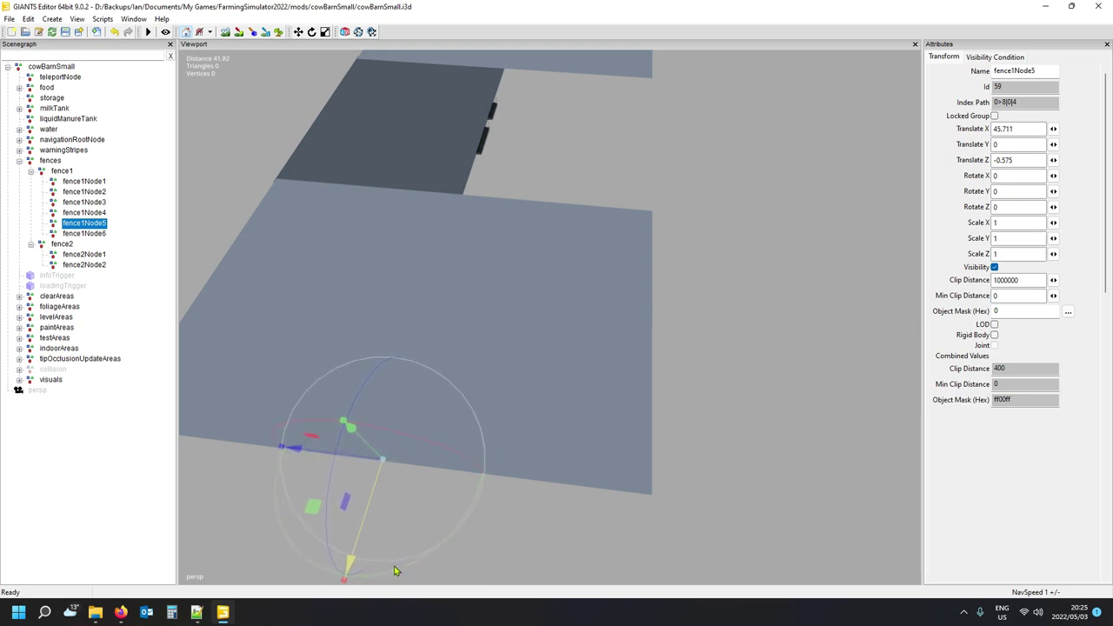
click(96, 213)
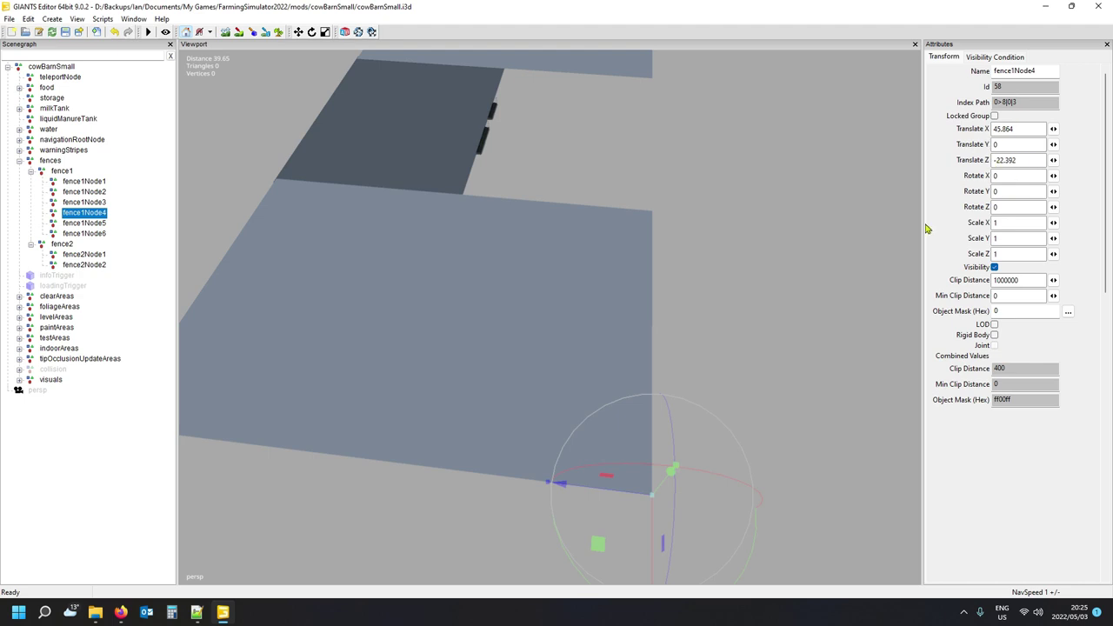
click(102, 224)
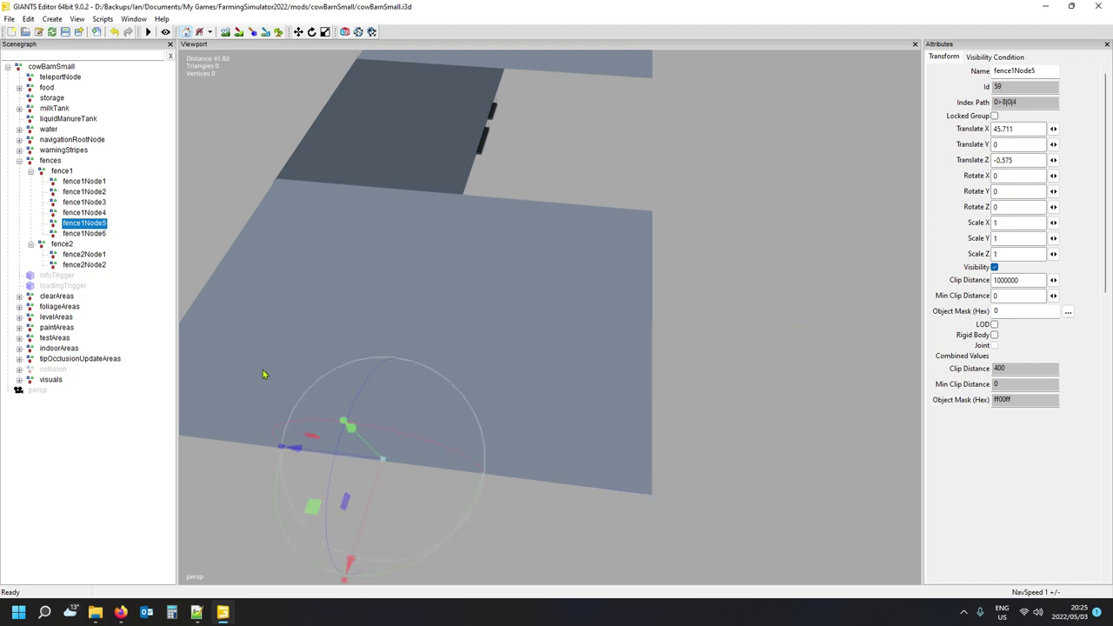
drag(363, 461, 474, 482)
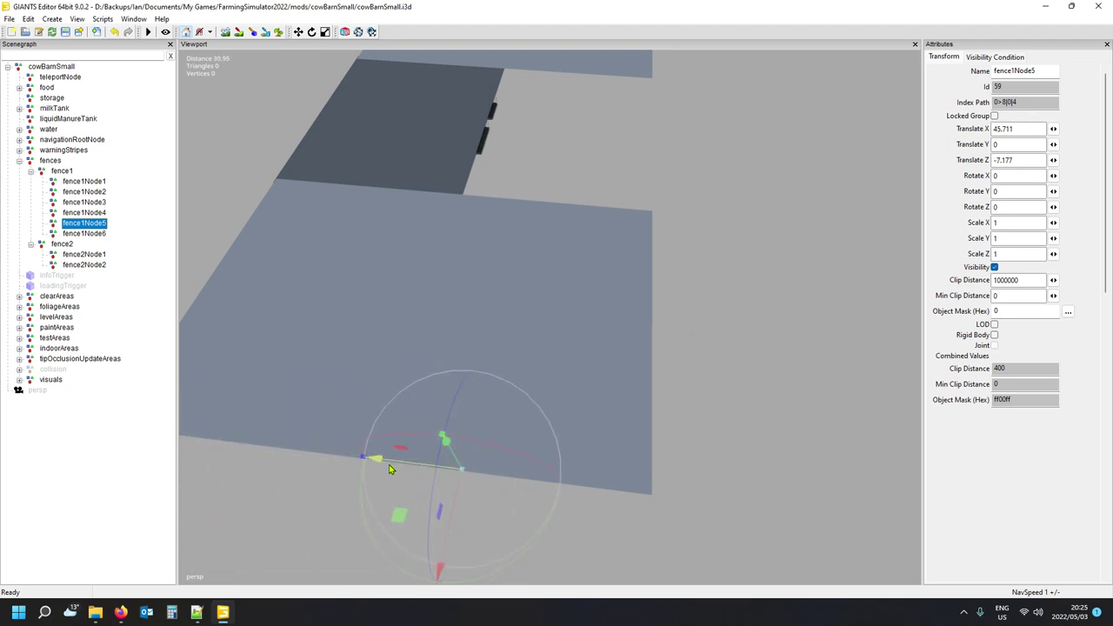
right_drag(583, 427, 611, 457)
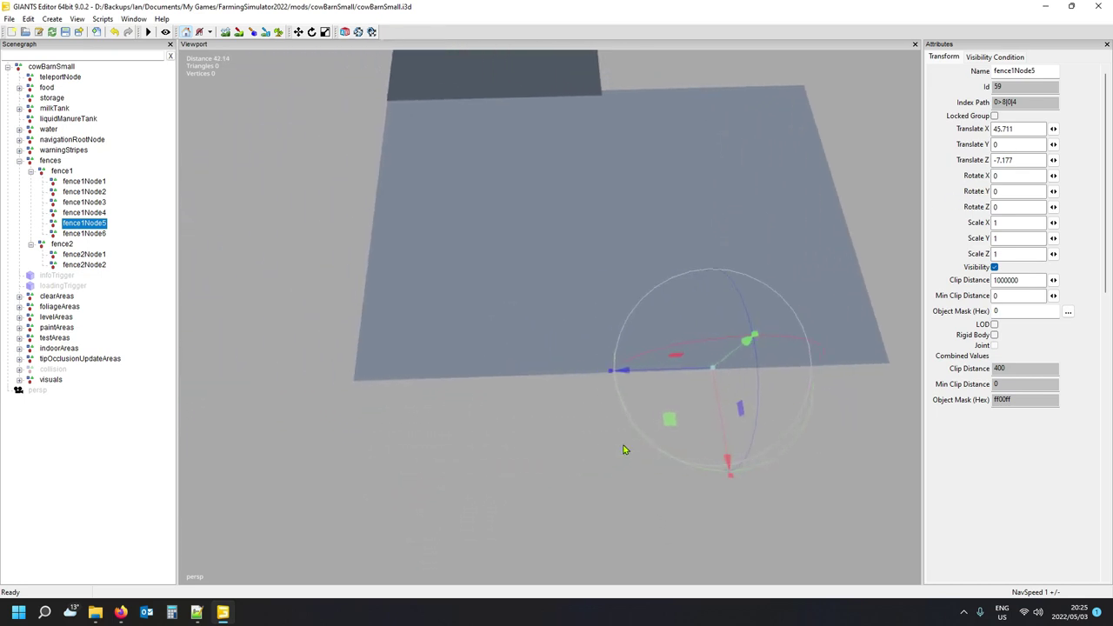
drag(673, 377, 322, 387)
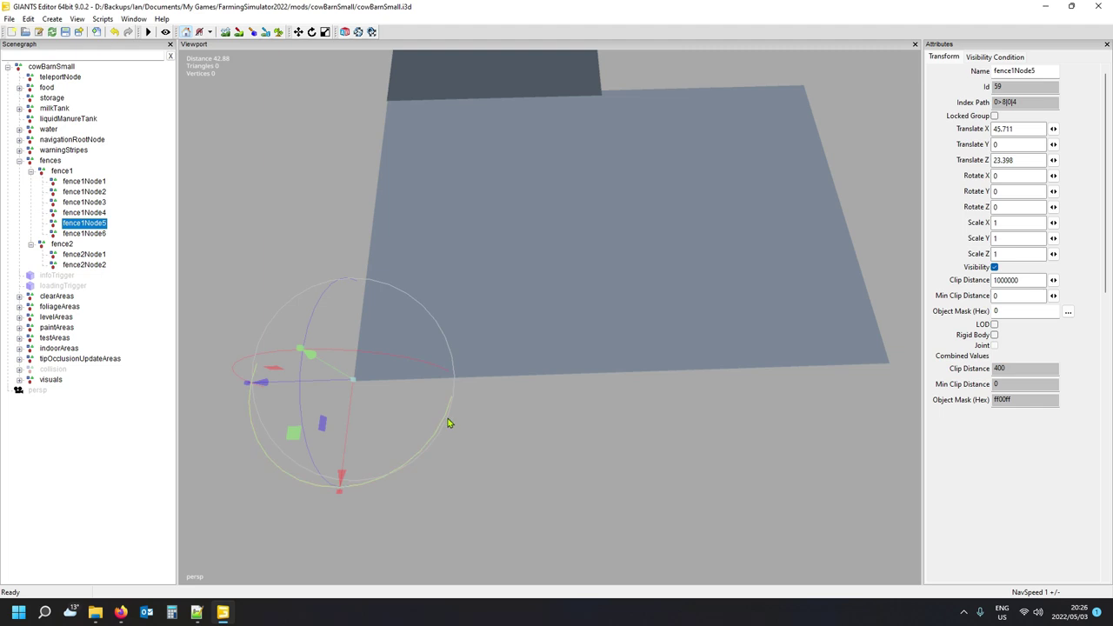
Copy fence1Node4's X translation of 45.864 to fence1Node5 so both nodes share the same outer edge.
click(84, 213)
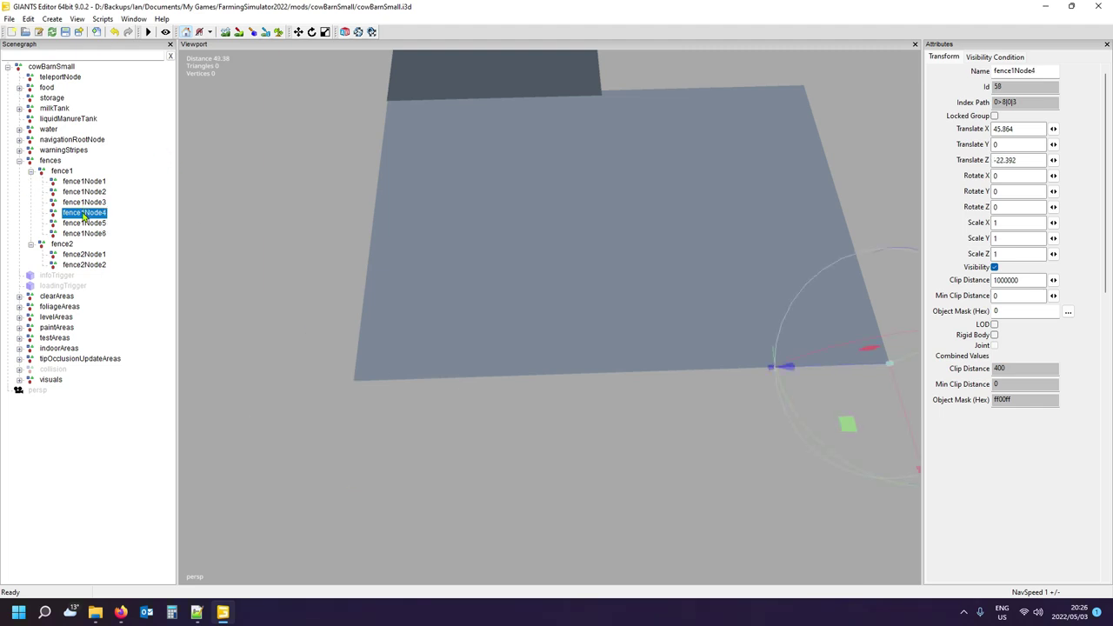
drag(1033, 128, 997, 128)
key(ctrl+c)
click(167, 212)
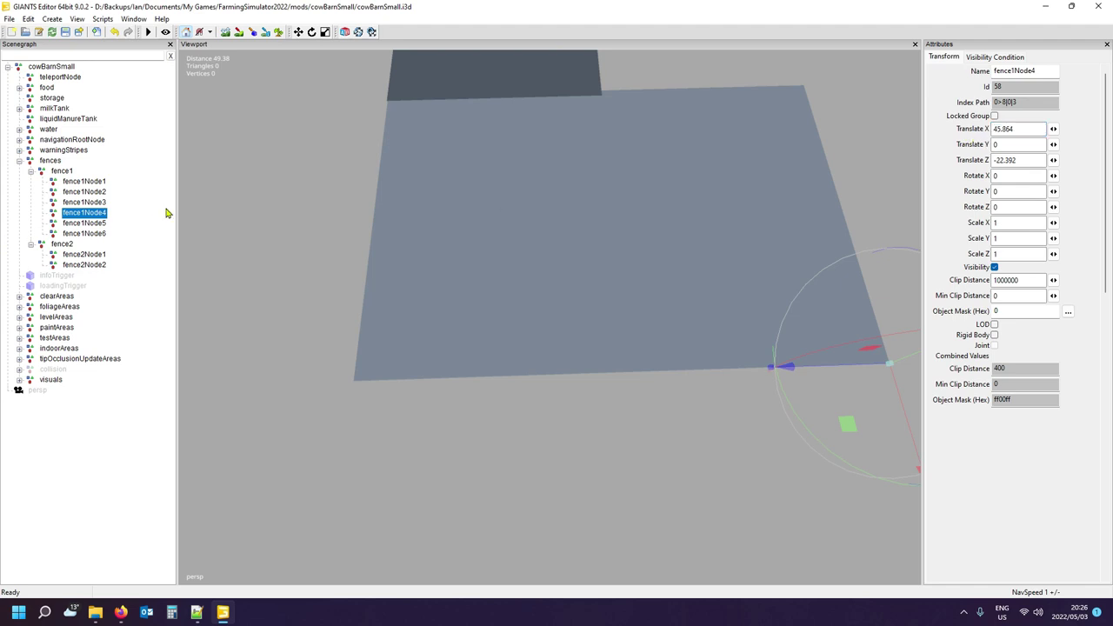
click(101, 223)
drag(1026, 129, 975, 133)
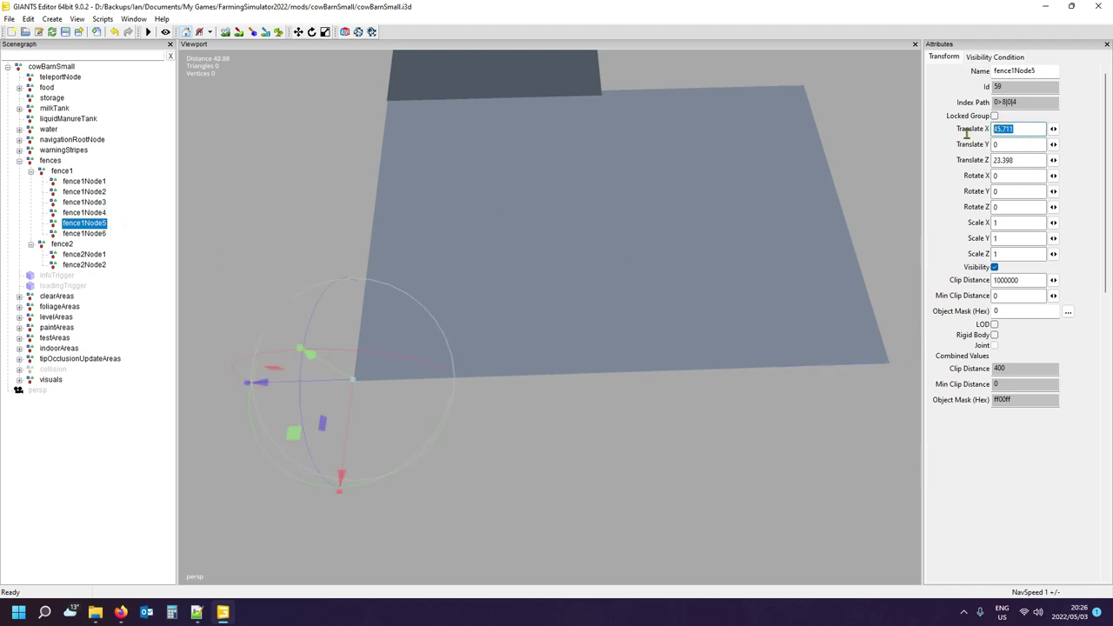
key(ctrl+v)
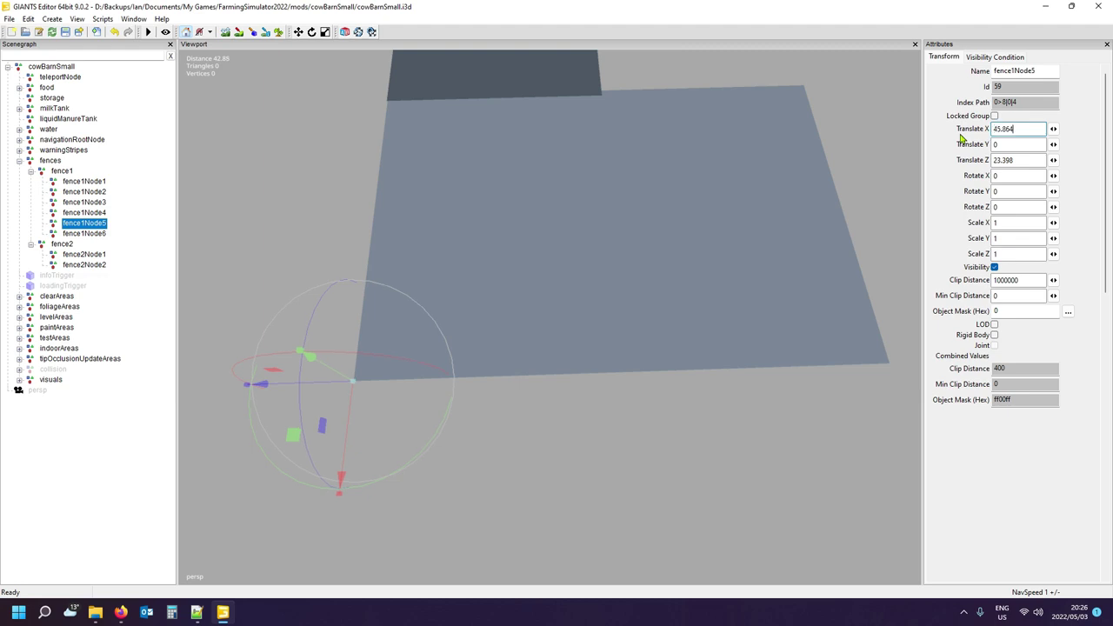
key(Return)
Move fence1Node6 to the notch corner of the opposite side plane, at about X -31.4 and Z 23.358.
middle_drag(406, 397, 588, 348)
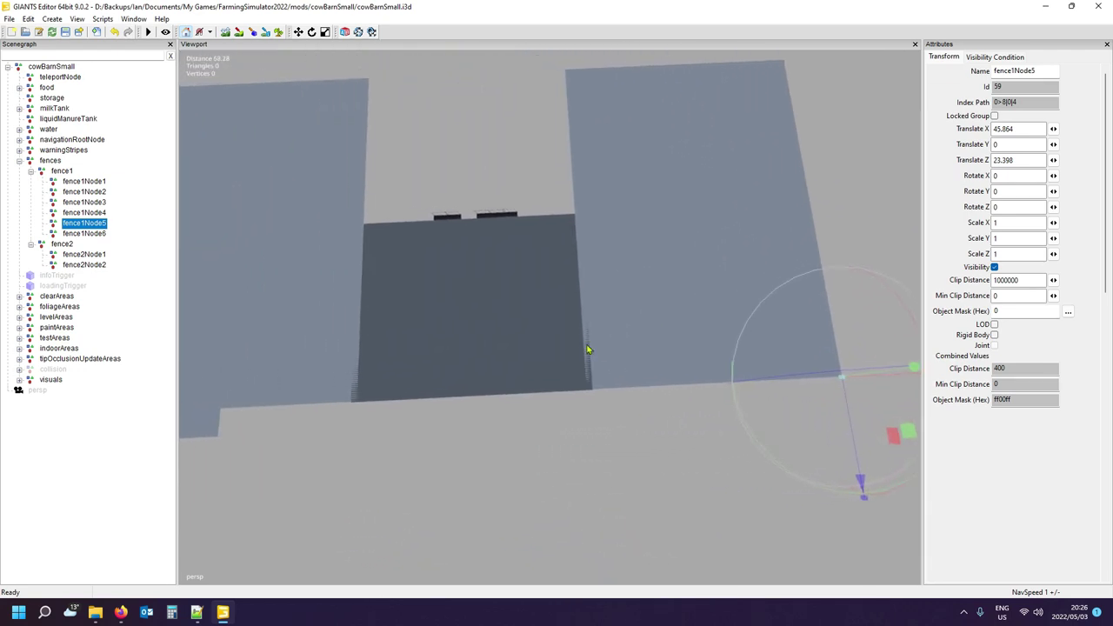
click(100, 233)
key(a)
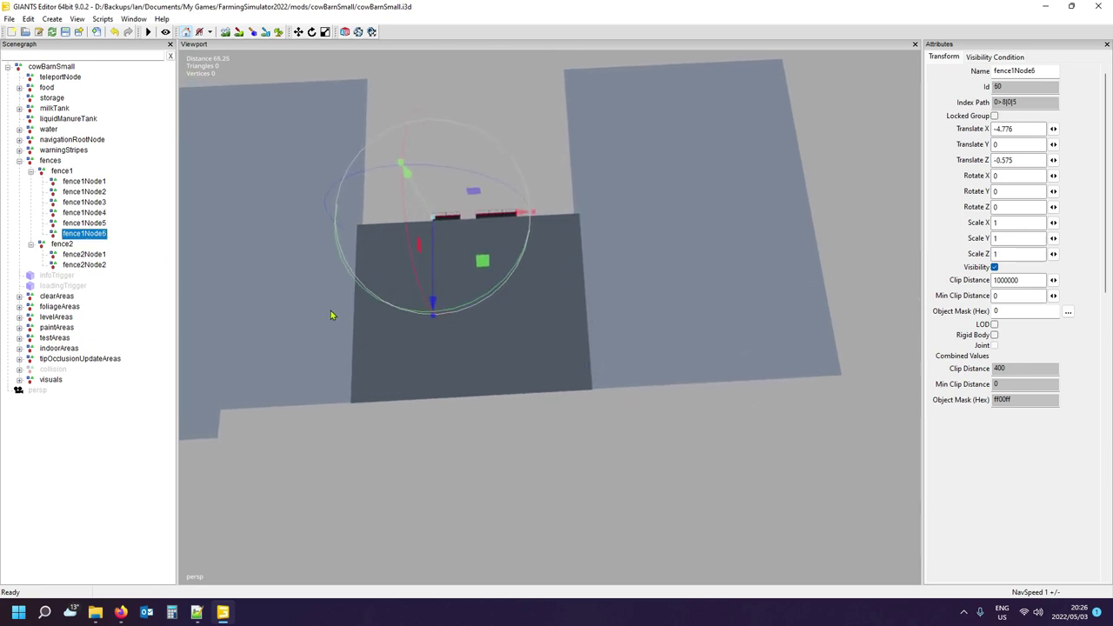
drag(583, 216, 387, 257)
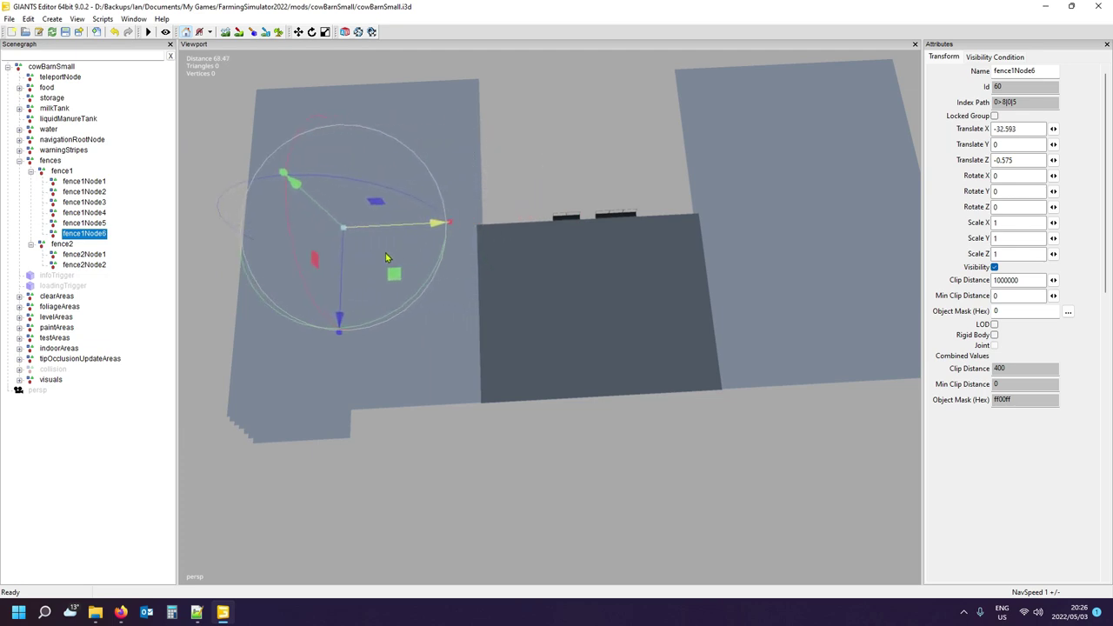
drag(348, 292, 355, 439)
Copy fence1Node5's Z translation of 23.398 to fence1Node6.
click(94, 223)
drag(1025, 159, 968, 163)
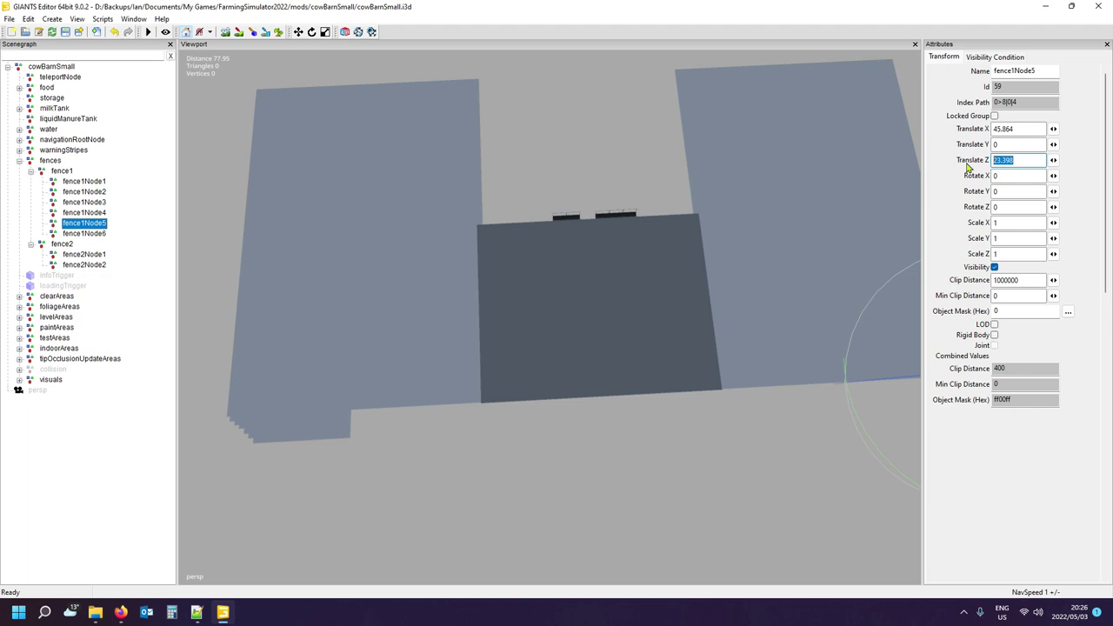
click(83, 220)
click(84, 234)
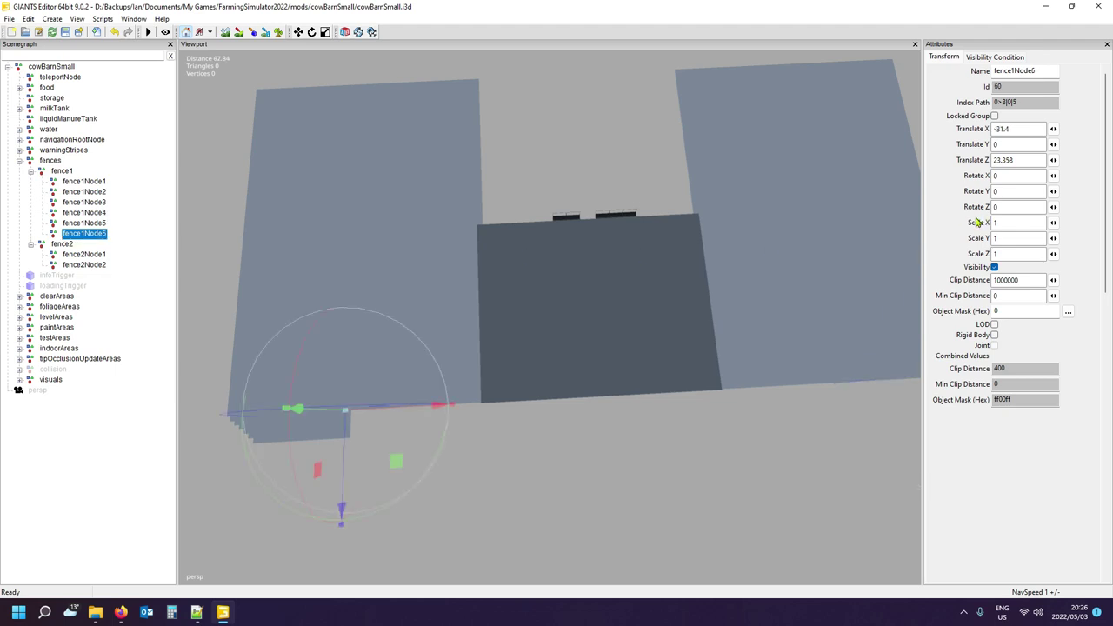
drag(1035, 161, 973, 165)
Shift fence1Node6 along X to about -30.752 so it sits exactly on the inner notch corner.
middle_drag(608, 425, 574, 390)
scroll(390, 392, up, 5)
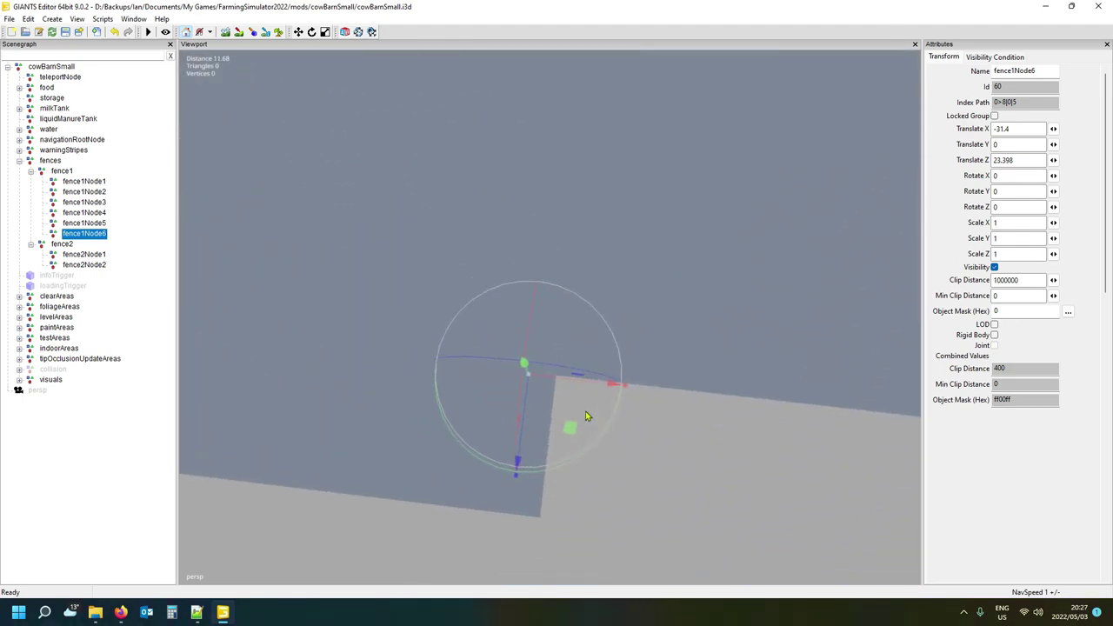
drag(594, 385, 629, 388)
mouse_move(597, 483)
middle_down()
mouse_move(609, 470)
mouse_move(611, 495)
middle_up()
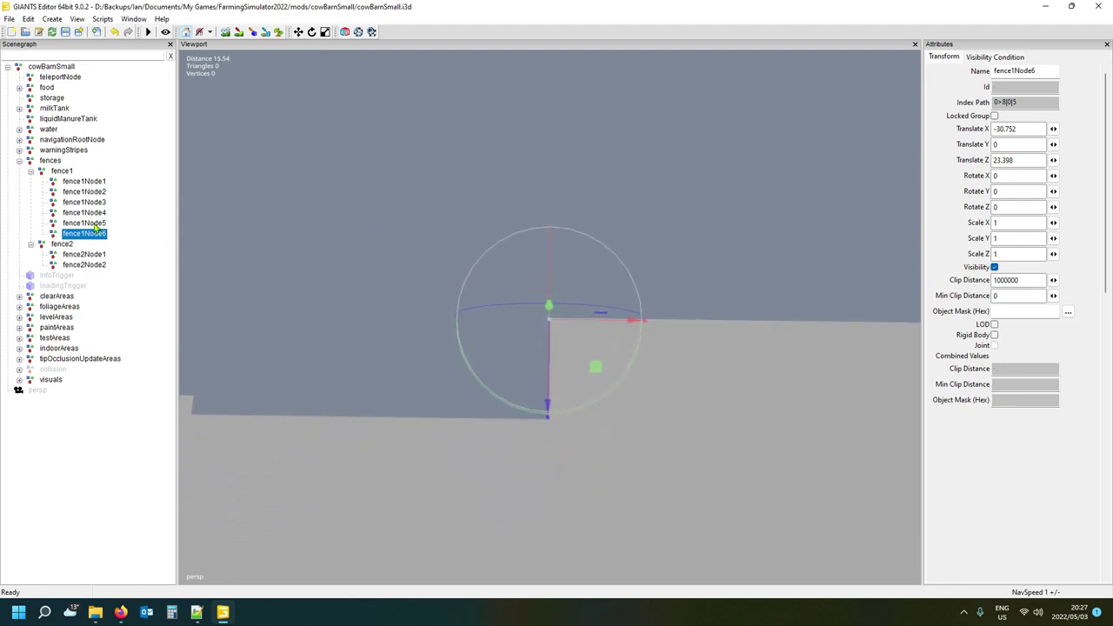
Duplicate fence1Node6 and rename the copy fence1Node7.
key(ctrl+d)
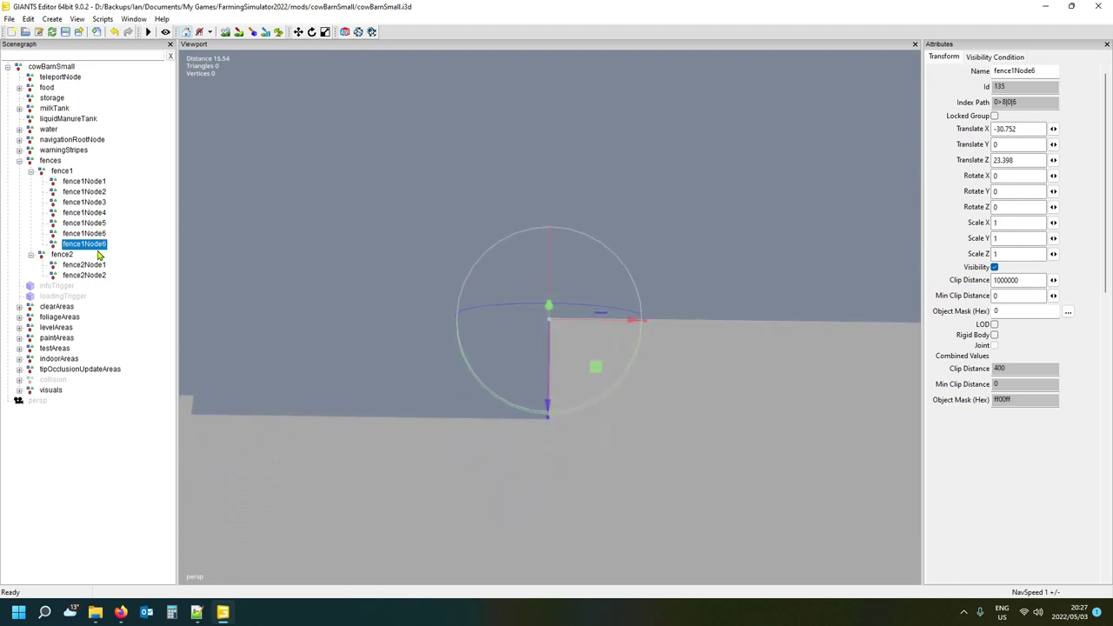
click(1043, 72)
text(7)
click(96, 245)
mouse_move(197, 613)
Move fence1Node7 along Z to about 26.646, onto the outer notch corner of the plane, and compare it with fence1Node6.
mouse_move(430, 350)
middle_down()
mouse_move(320, 341)
mouse_move(321, 328)
mouse_move(388, 328)
mouse_move(356, 340)
mouse_move(428, 351)
middle_up()
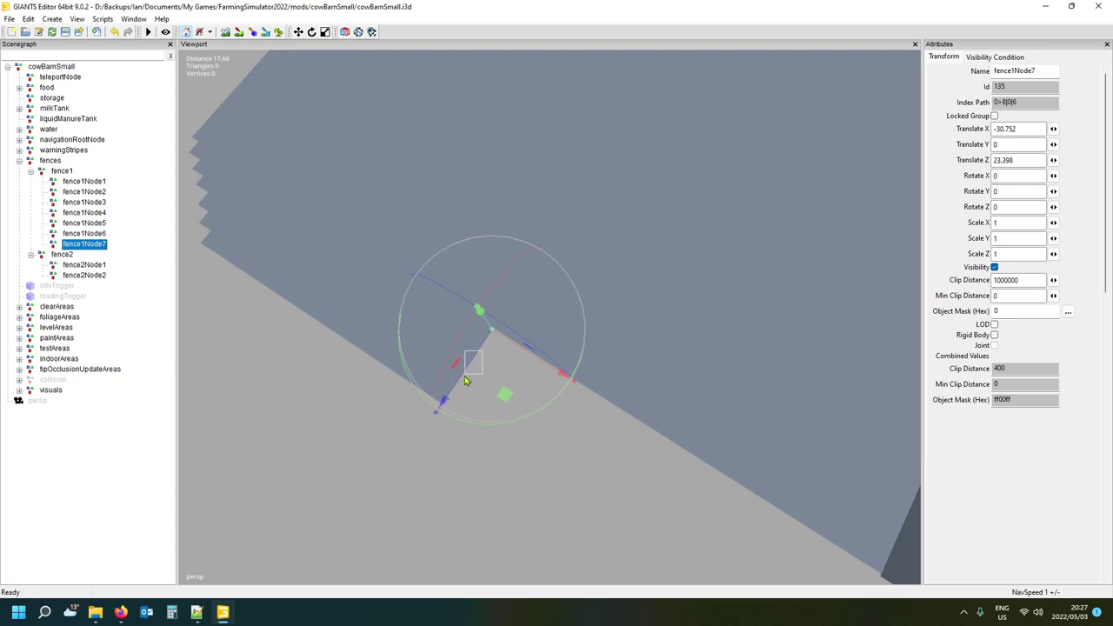
click(484, 362)
click(92, 246)
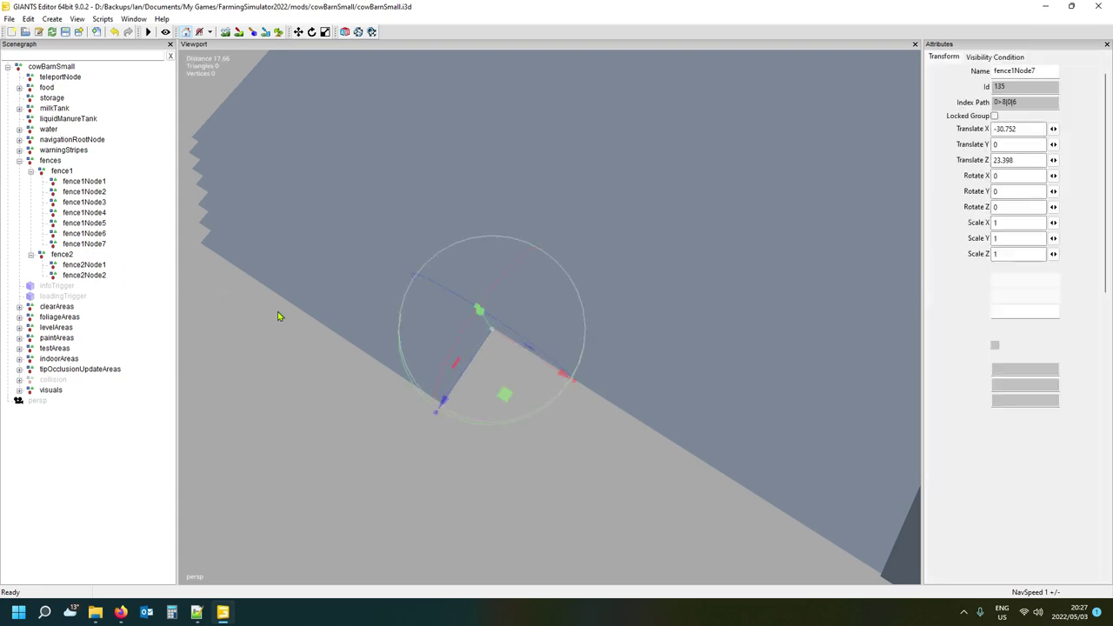
drag(451, 403, 436, 426)
click(84, 235)
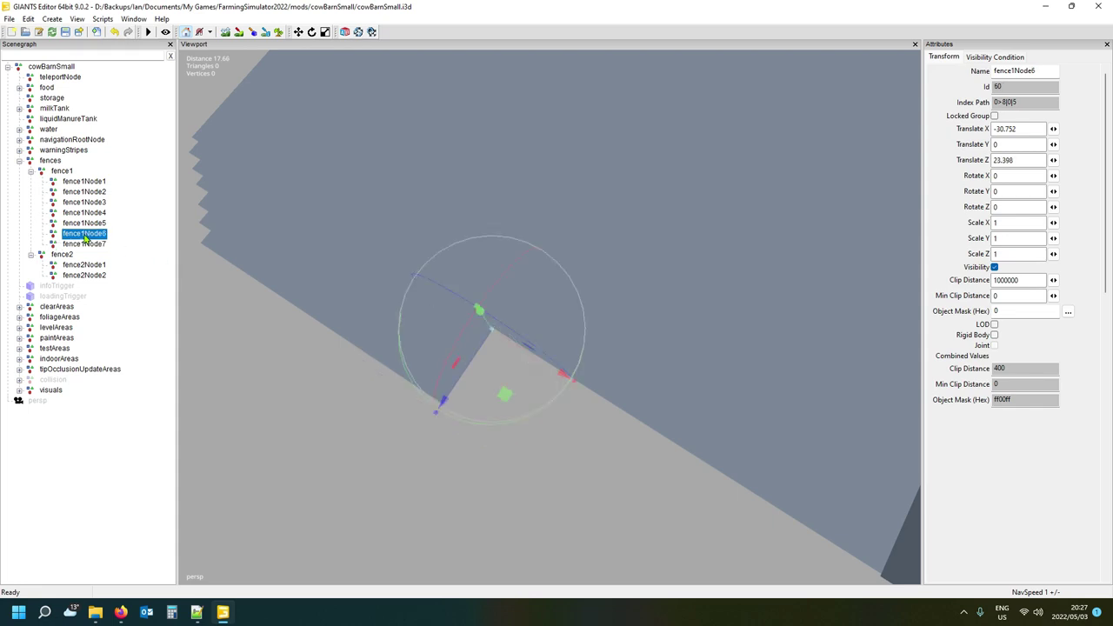
click(90, 246)
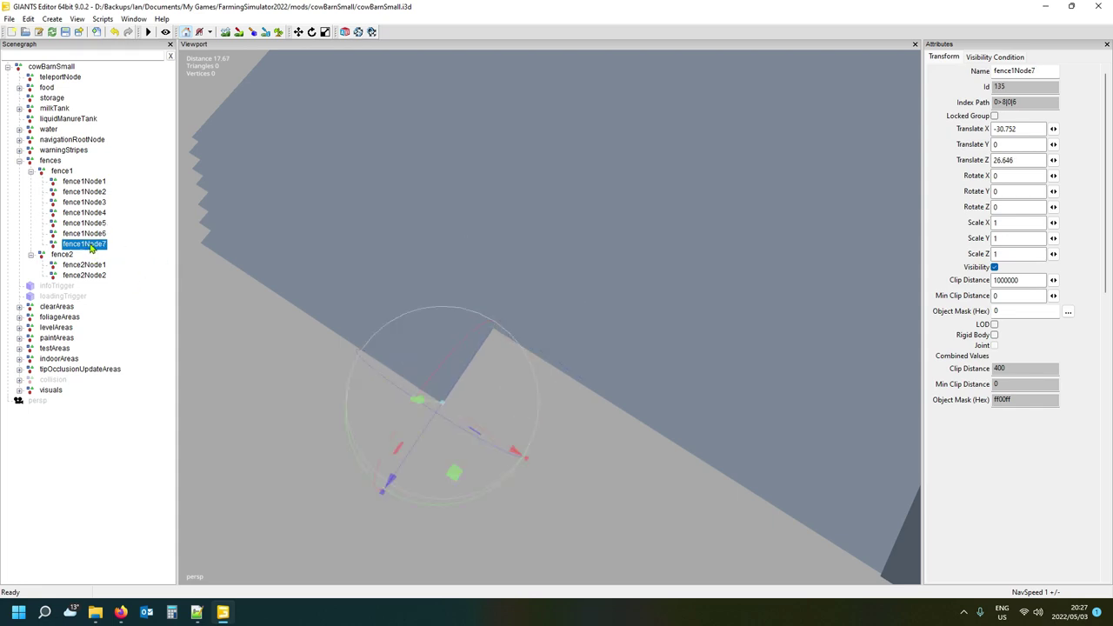
Duplicate fence1Node7 as fence1Node8 and move it along X to about -41.862, near the start of the stepped edge.
right_drag(227, 270, 306, 253)
key(a)
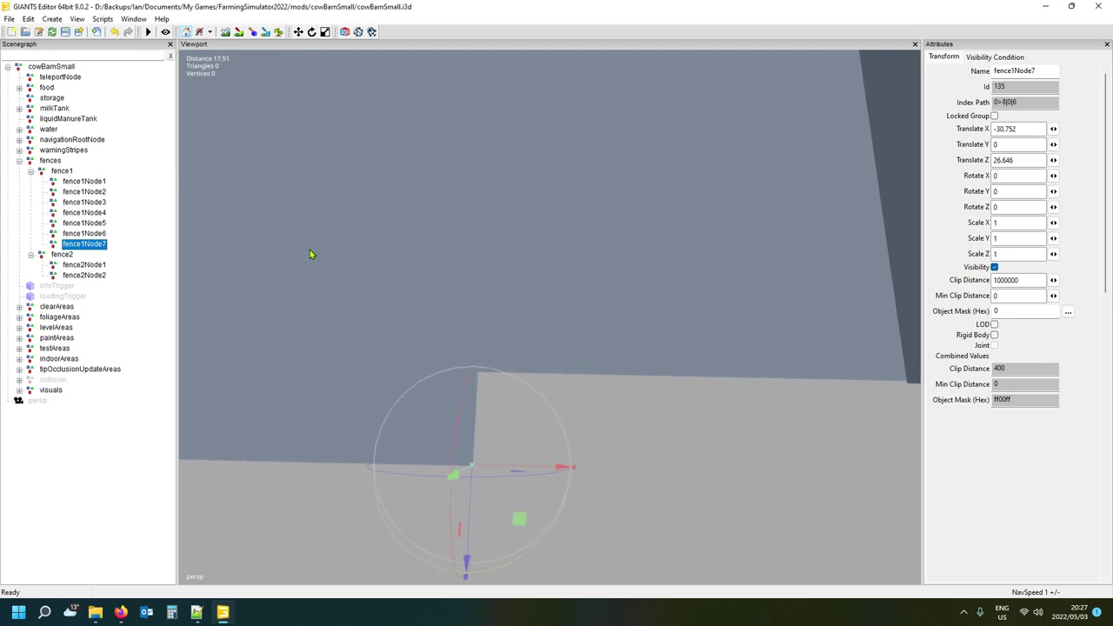
key(a)
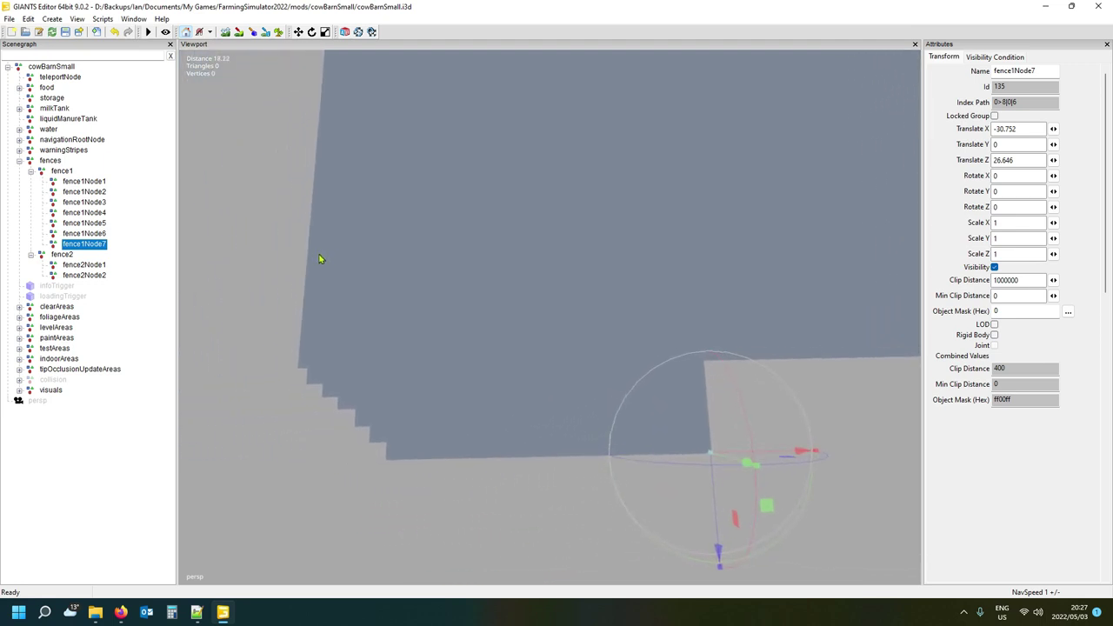
key(ctrl+d)
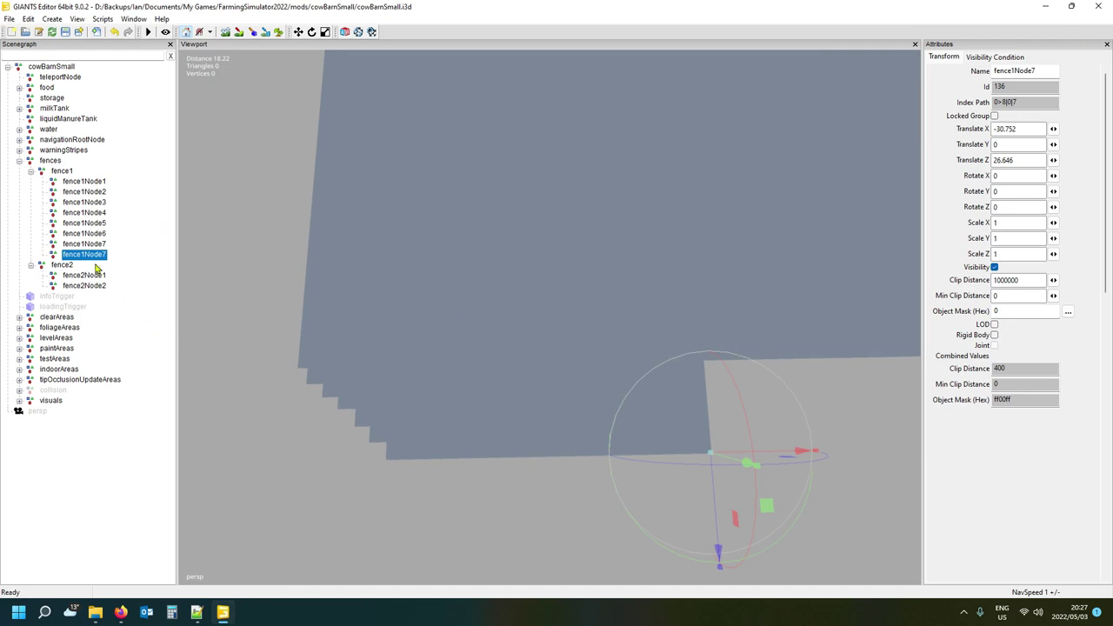
click(1042, 71)
key(BackSpace)
key(Return)
drag(788, 454, 495, 490)
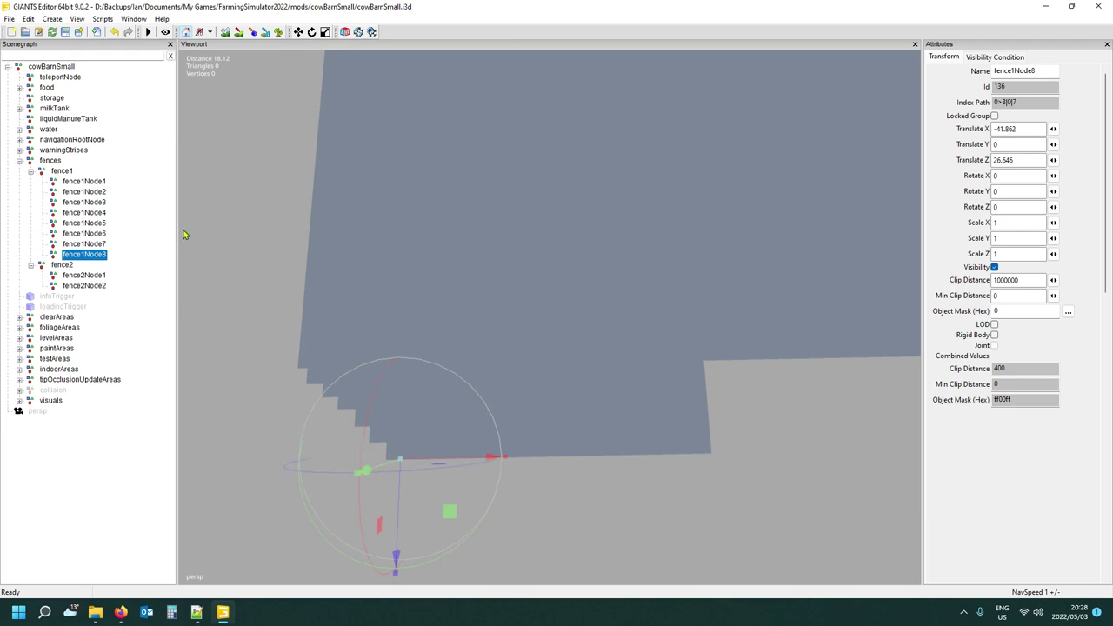
Duplicate fence1Node8 as fence1Node9 and move it to about X -45.817, Z 23.191, at the far end of the stepped edge.
key(ctrl+d)
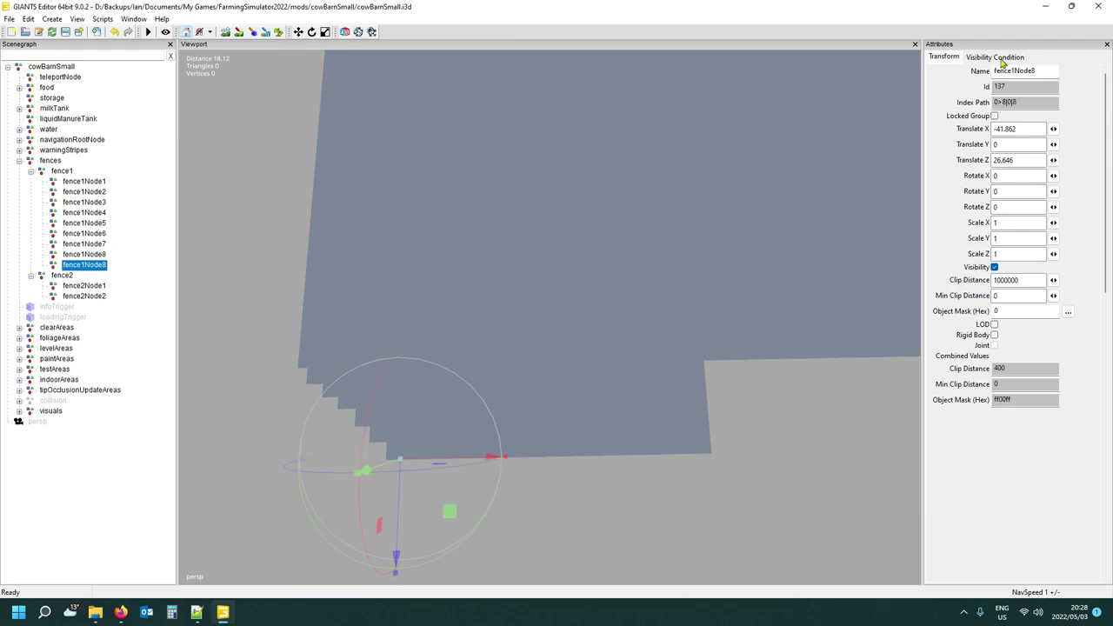
click(1052, 70)
key(Return)
drag(403, 501, 390, 412)
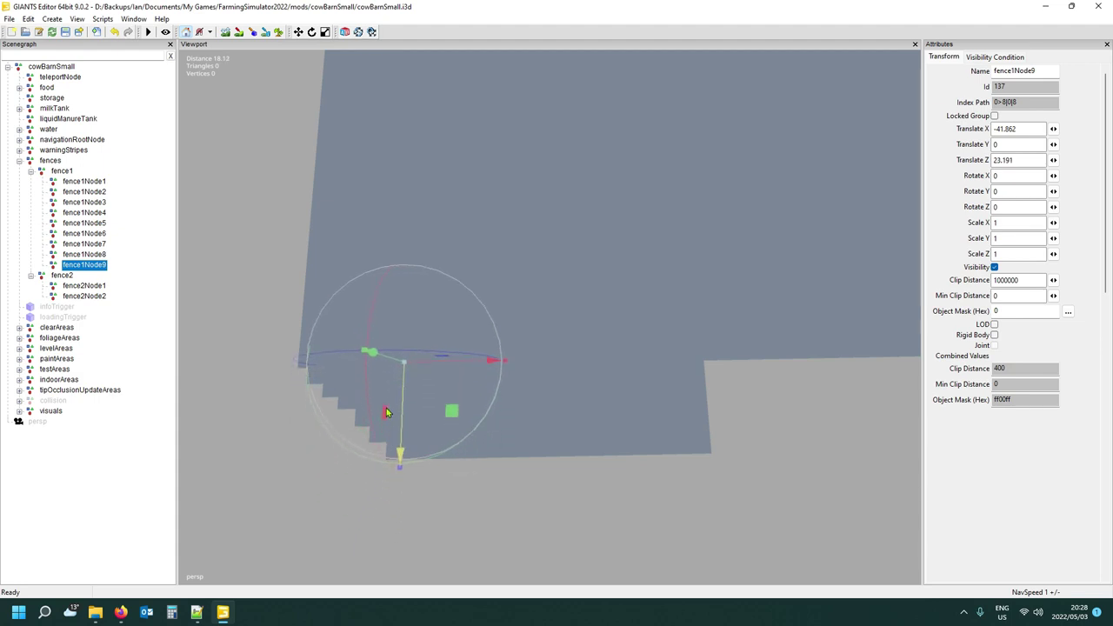
drag(421, 371, 372, 372)
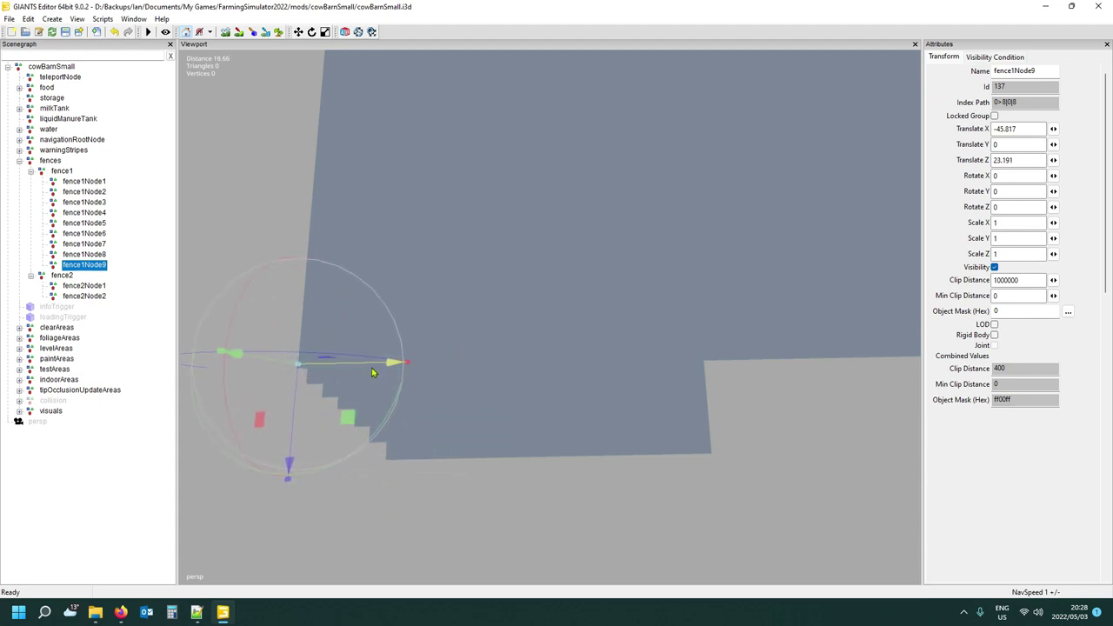
alt+drag(455, 417, 500, 372)
scroll(314, 392, up, 5)
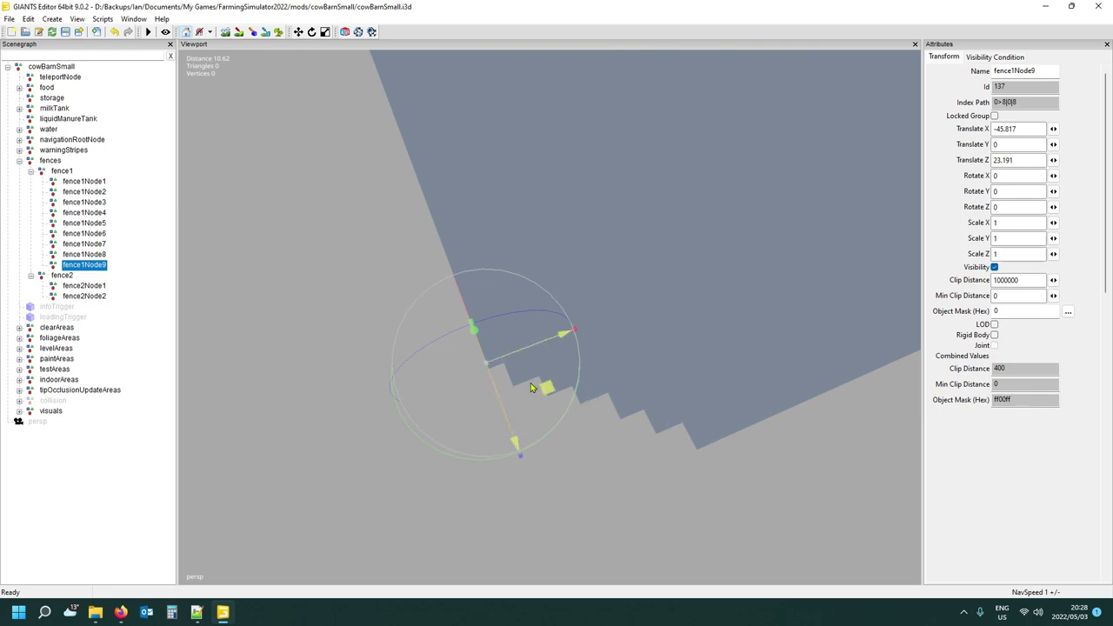
scroll(457, 422, down, 5)
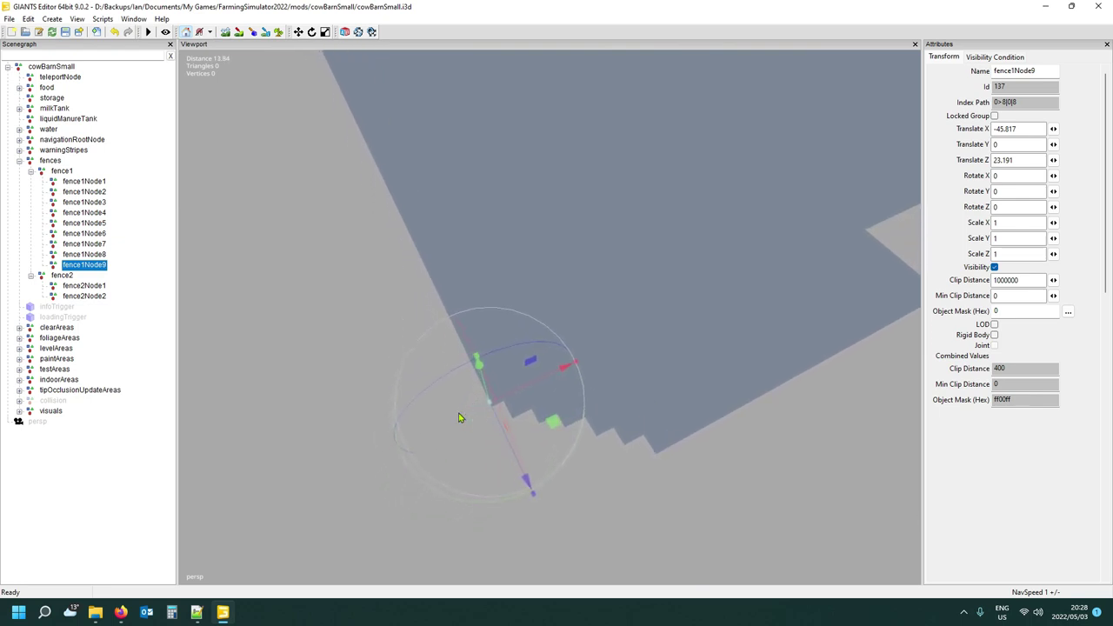
scroll(461, 420, down, 6)
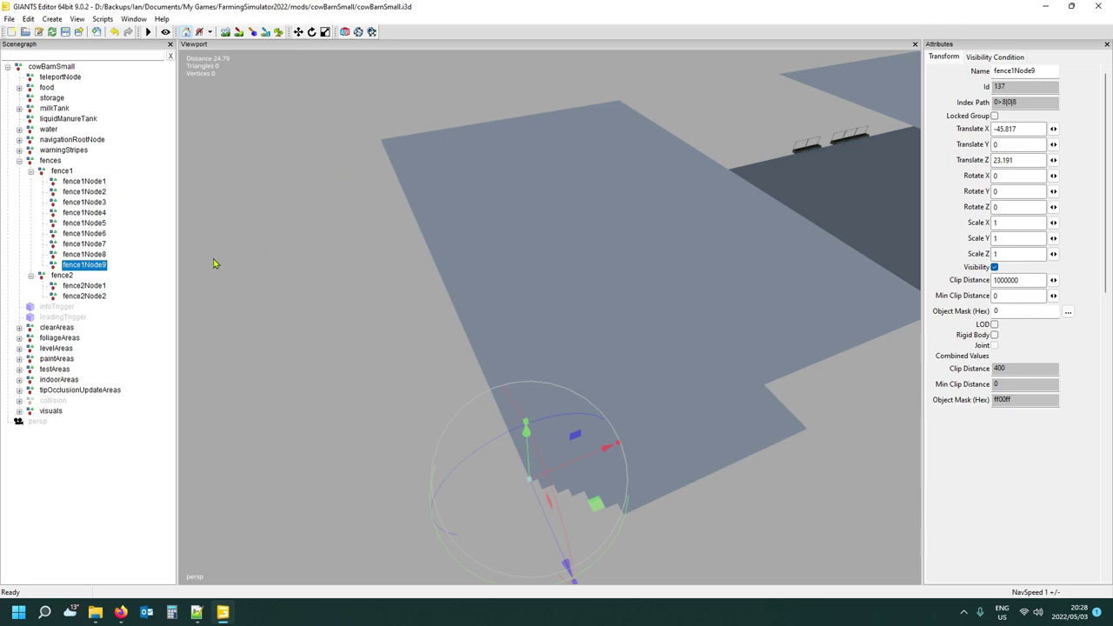
Duplicate fence1Node9 as fence1Node10 and move it along Z to about -22.394, onto the plane's far outer corner.
key(ctrl+d)
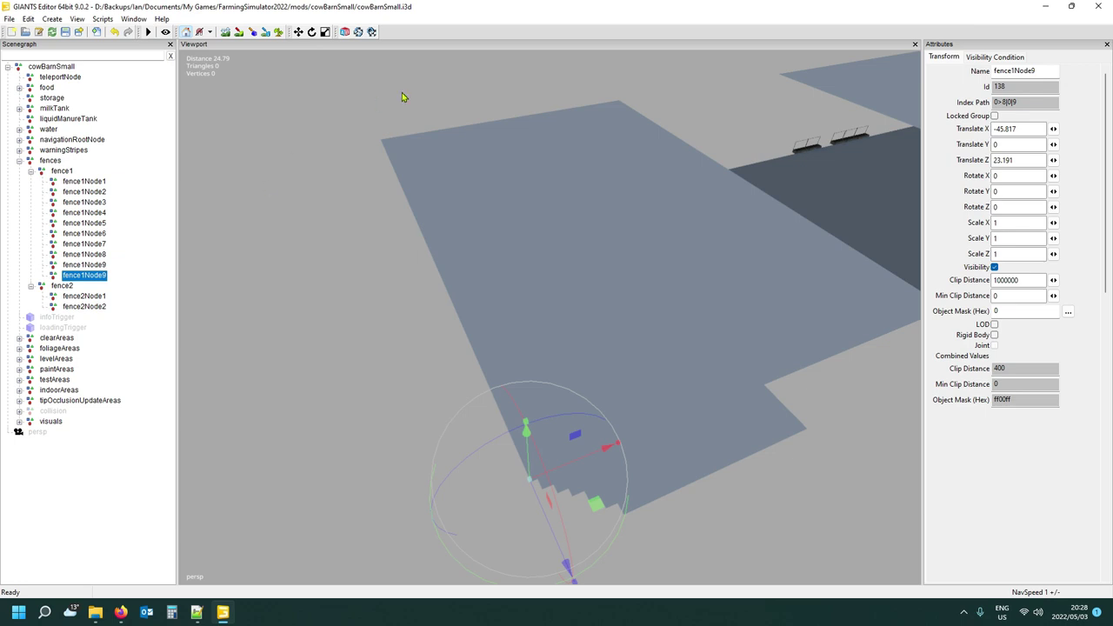
click(1032, 68)
key(Return)
right_drag(633, 323, 870, 385)
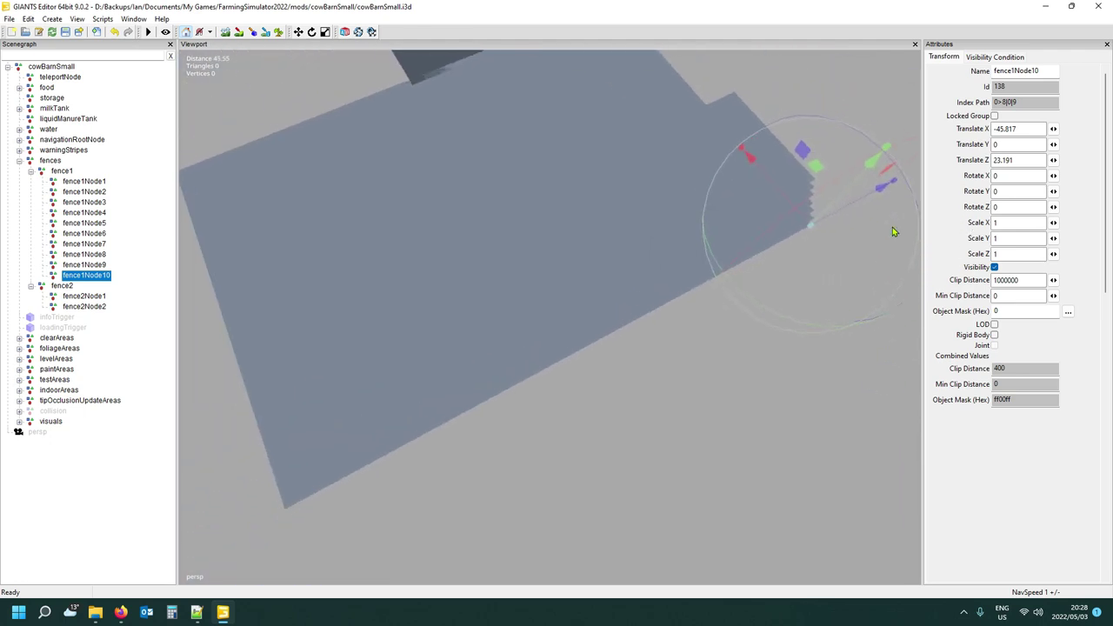
drag(463, 380, 380, 456)
right_drag(381, 456, 475, 506)
scroll(475, 506, up, 3)
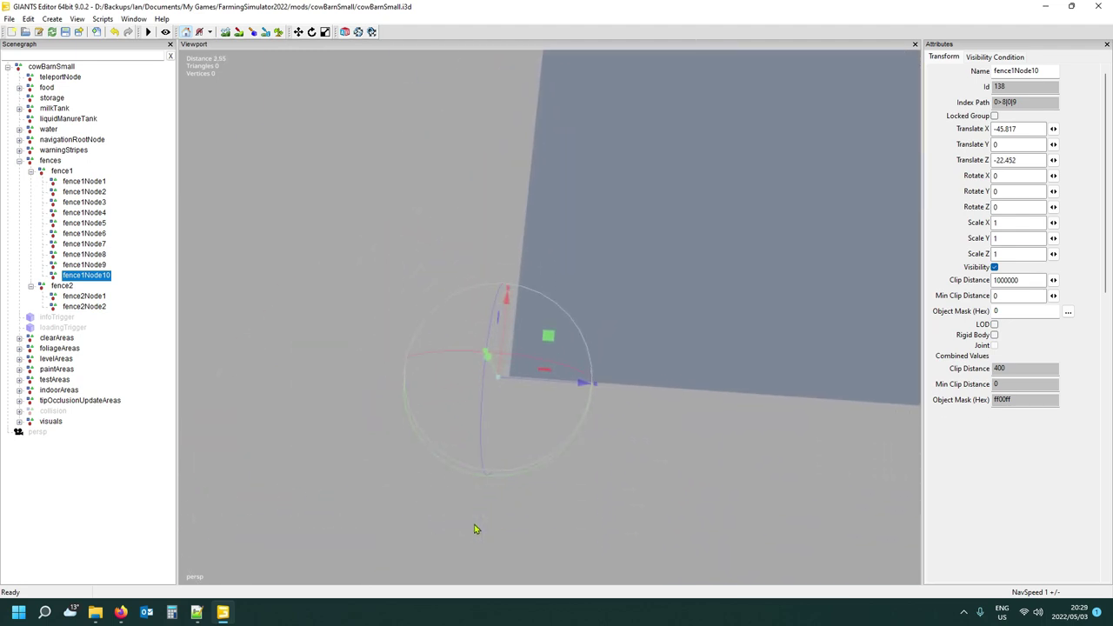
drag(526, 380, 537, 383)
Duplicate fence1Node10 as fence1Node11 and move it along X to about -14.071, onto the plane's next corner.
right_drag(676, 458, 423, 464)
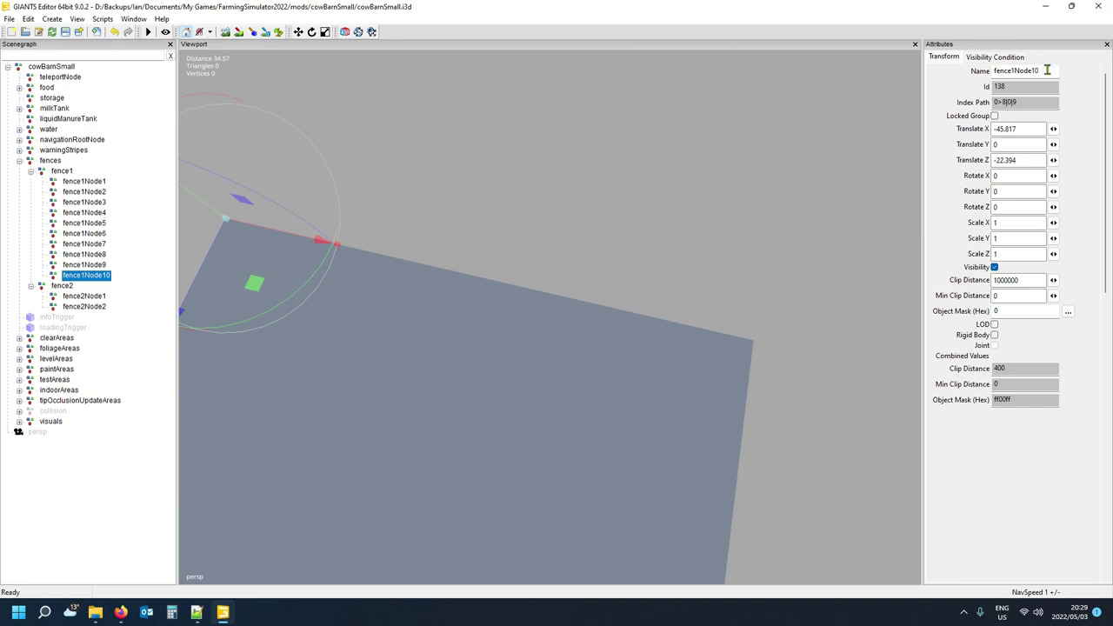
click(308, 241)
key(ctrl+d)
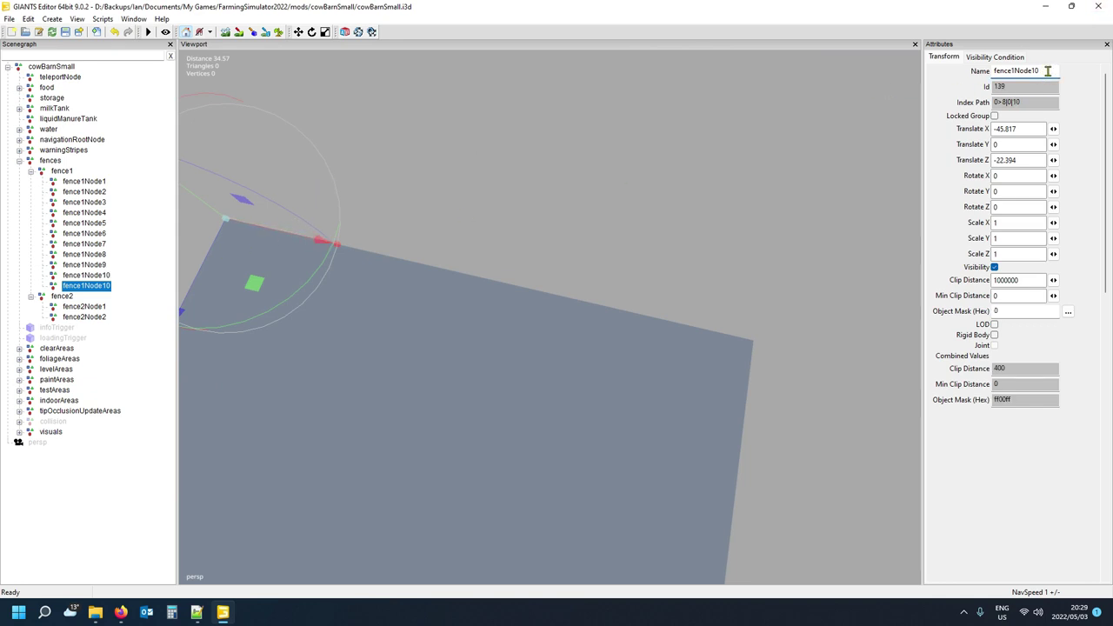
key(Return)
drag(302, 233, 813, 303)
Duplicate fence1Node11 as fence1Node12 and move it along Z to about -0.013, where the plane meets the barn floor.
middle_drag(704, 322, 630, 353)
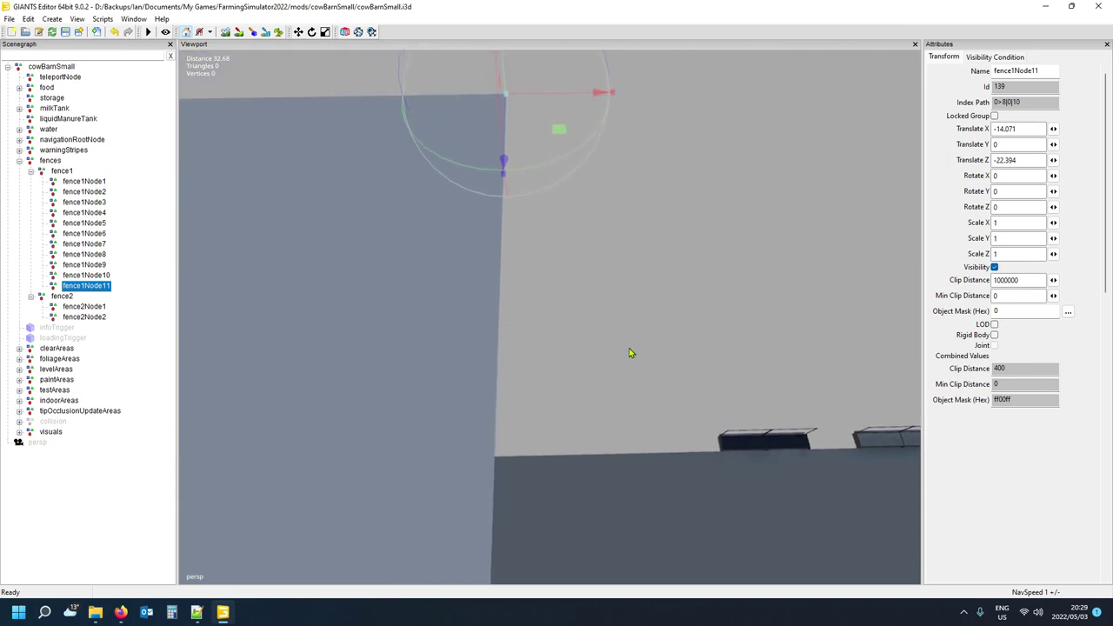
key(ctrl+d)
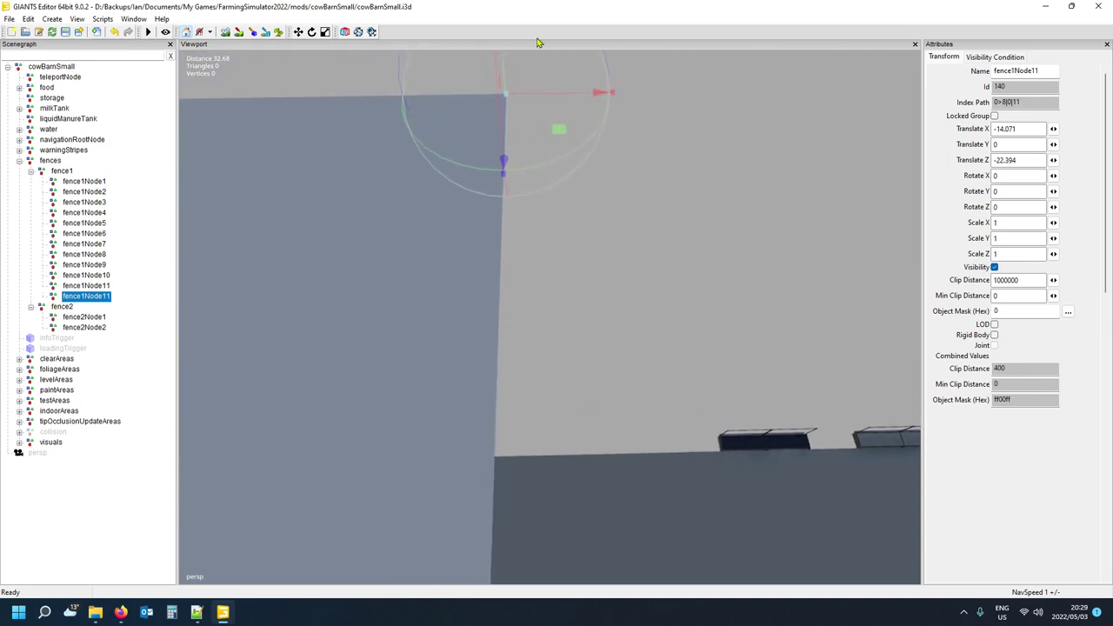
drag(509, 112, 539, 533)
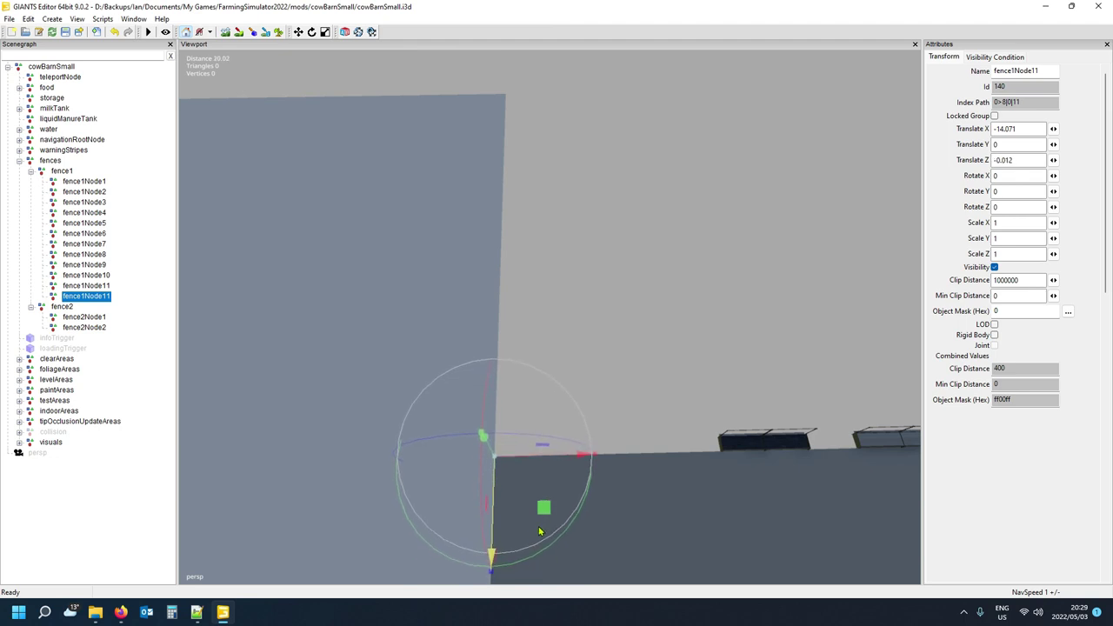
click(1051, 72)
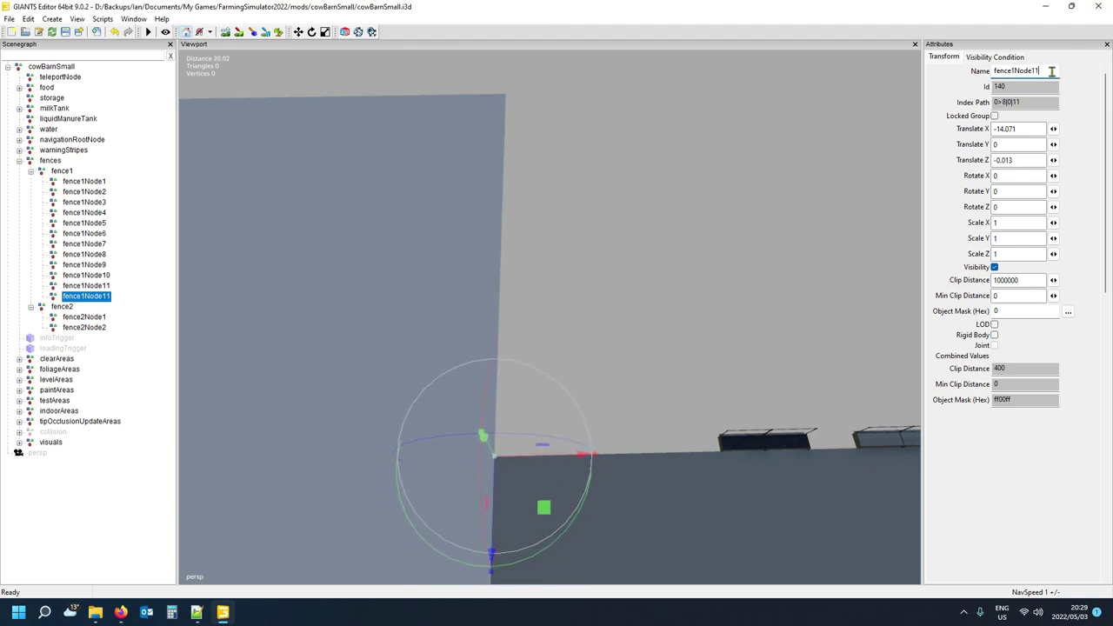
key(Return)
Duplicate fence1Node12 as fence1Node13 and move it along X to about -4.754, at the near end of the water trough.
middle_drag(581, 485, 636, 536)
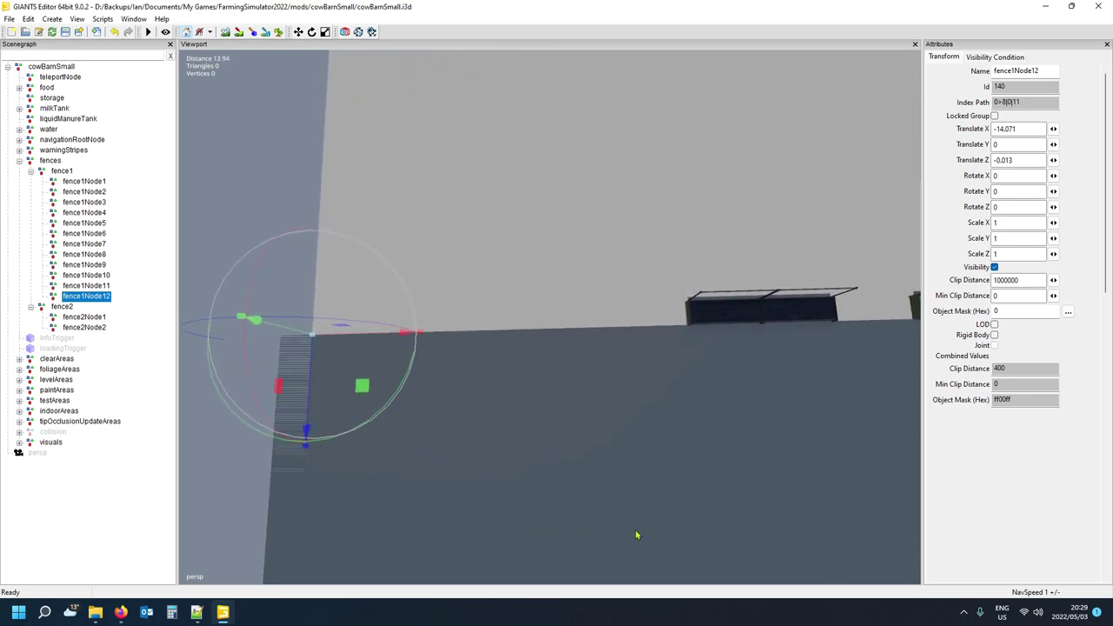
click(1055, 72)
click(87, 301)
key(ctrl+d)
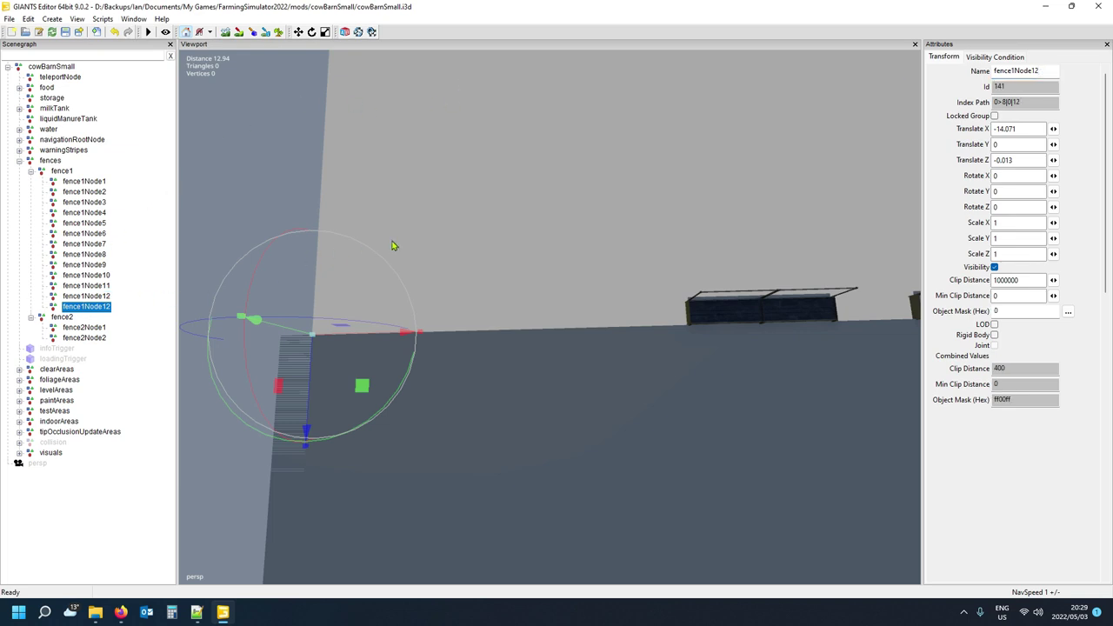
click(1050, 70)
key(Return)
click(1048, 69)
text(3)
key(Return)
drag(316, 332, 737, 352)
mouse_move(544, 395)
right_down()
mouse_move(569, 374)
mouse_move(577, 391)
mouse_move(537, 376)
right_up()
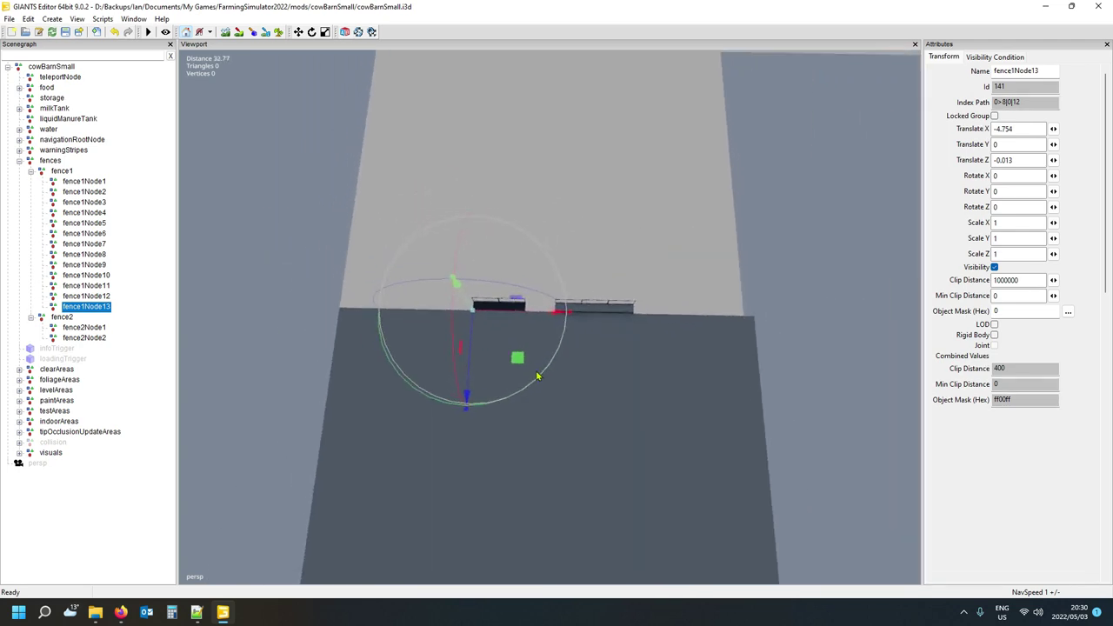
Move the water group along Z to about -13.346, away from the barn edge, and rotate it about Y to about -89.041.
scroll(537, 375, down, 5)
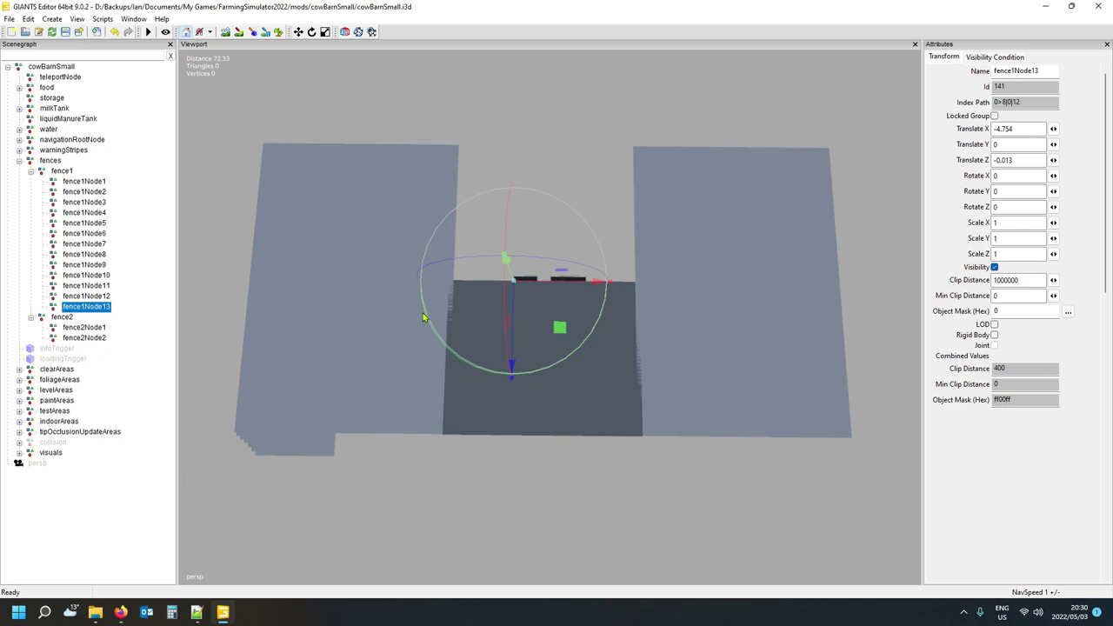
right_drag(600, 365, 594, 335)
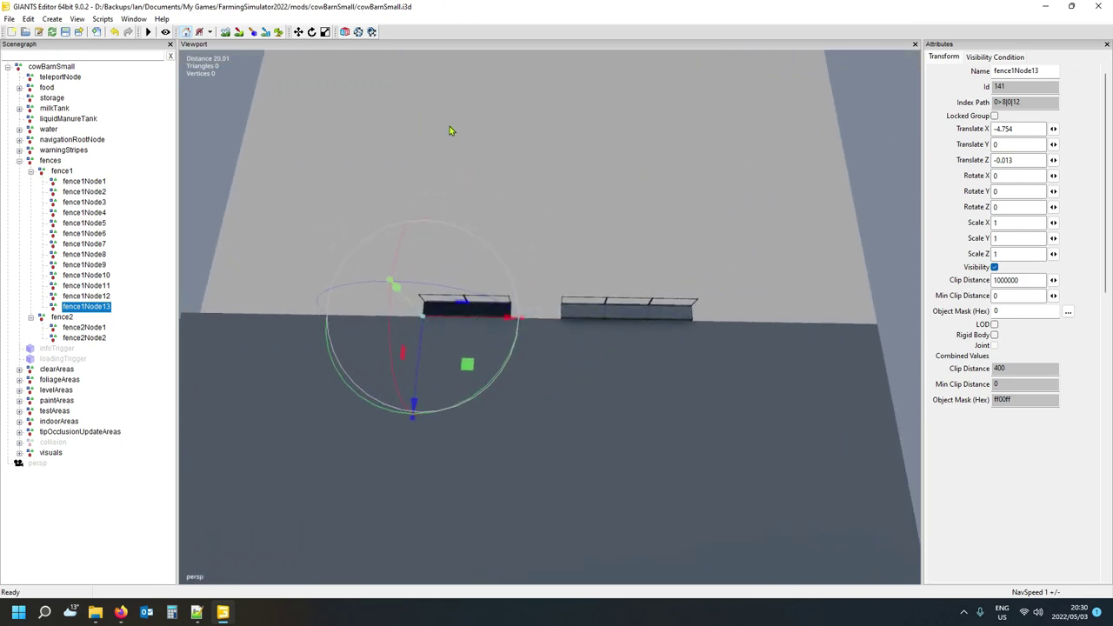
right_drag(315, 355, 326, 343)
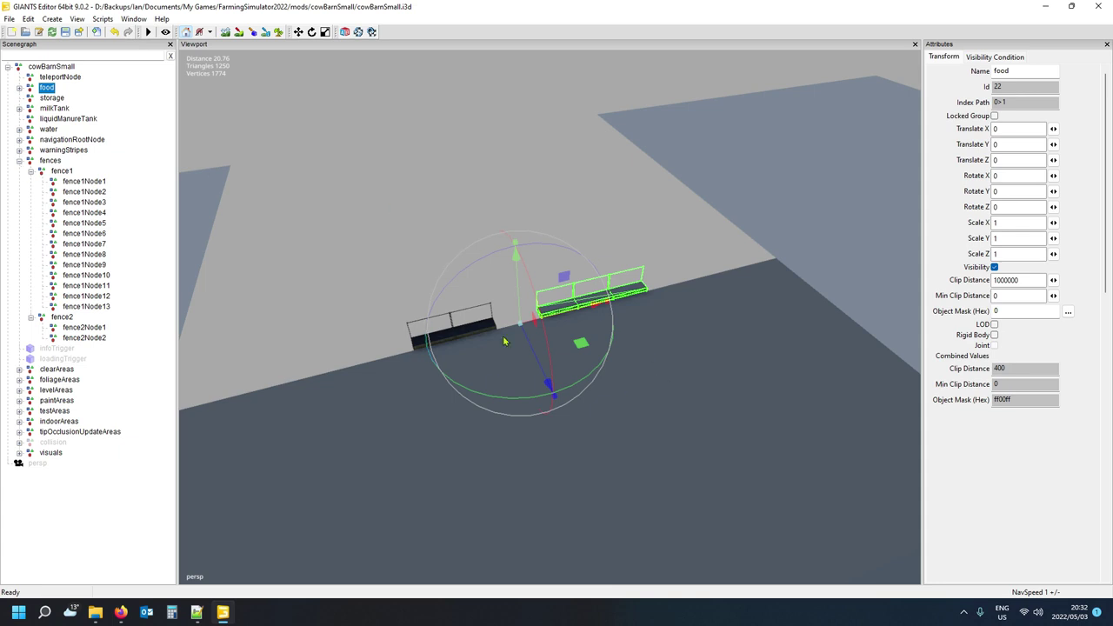
click(49, 130)
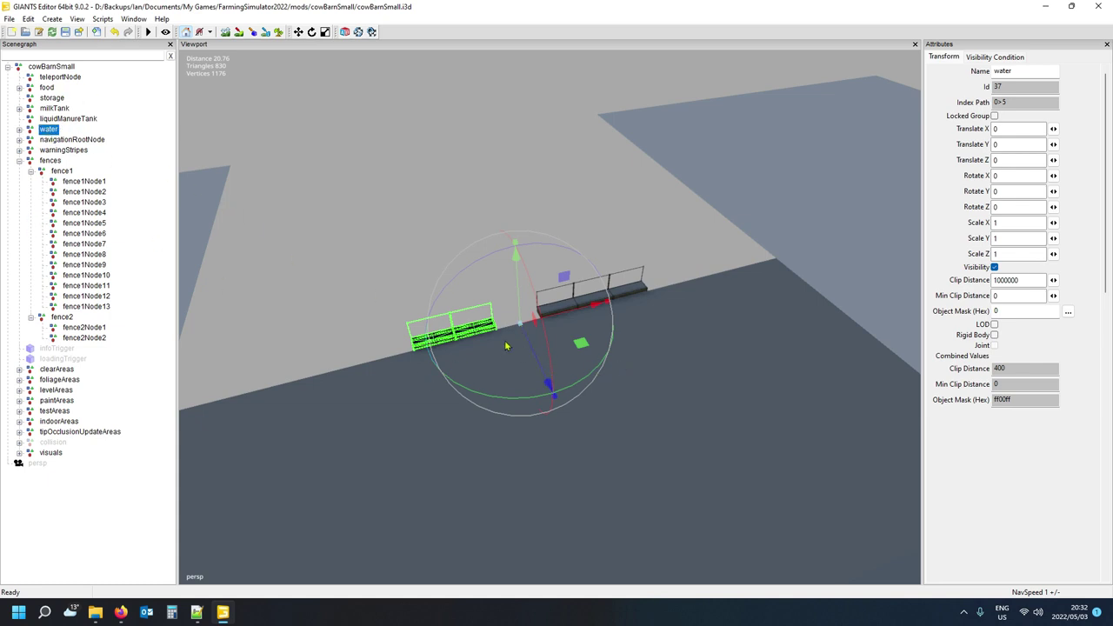
drag(535, 373, 508, 170)
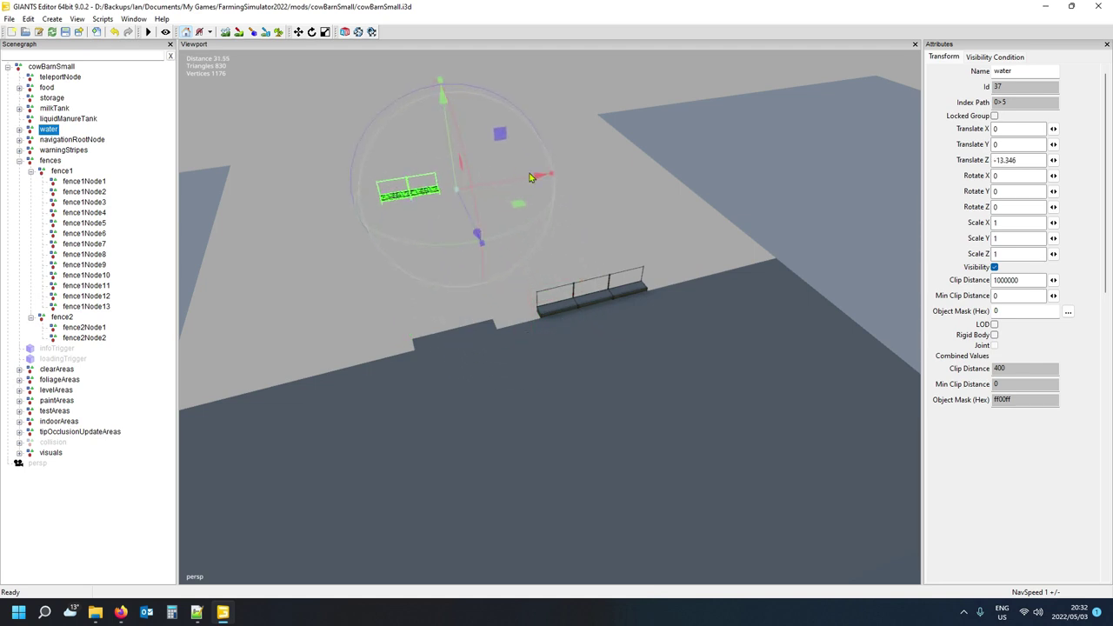
drag(515, 241, 379, 265)
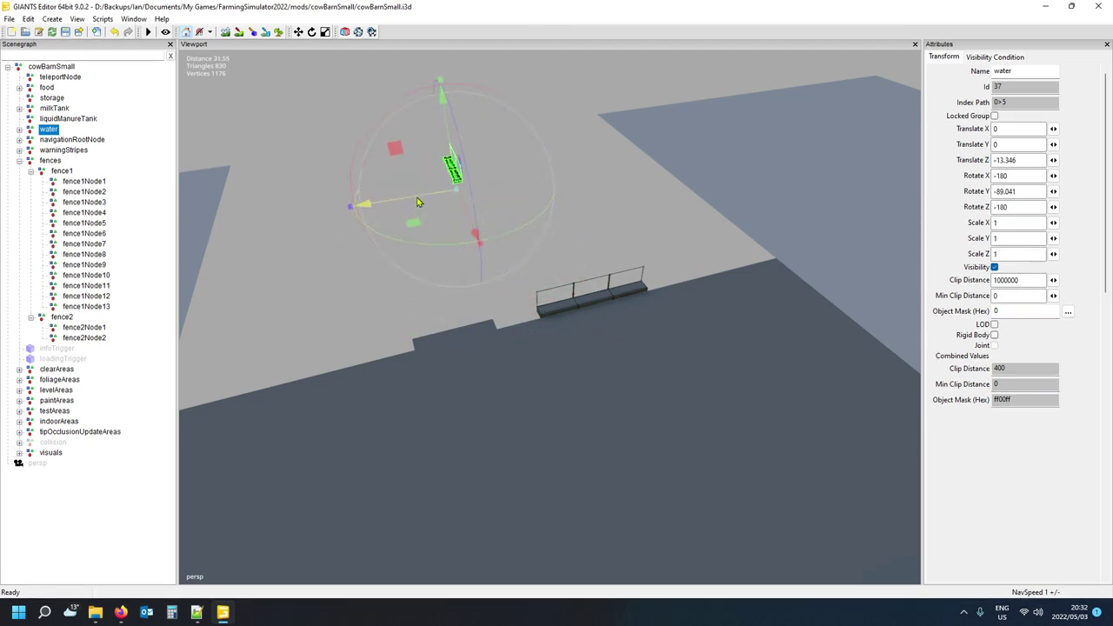
Move the water trough to the edge of the neighbouring platform, about X 14.171, Z -13.109, and rotate it to about 89.859 on Y.
drag(422, 199, 623, 183)
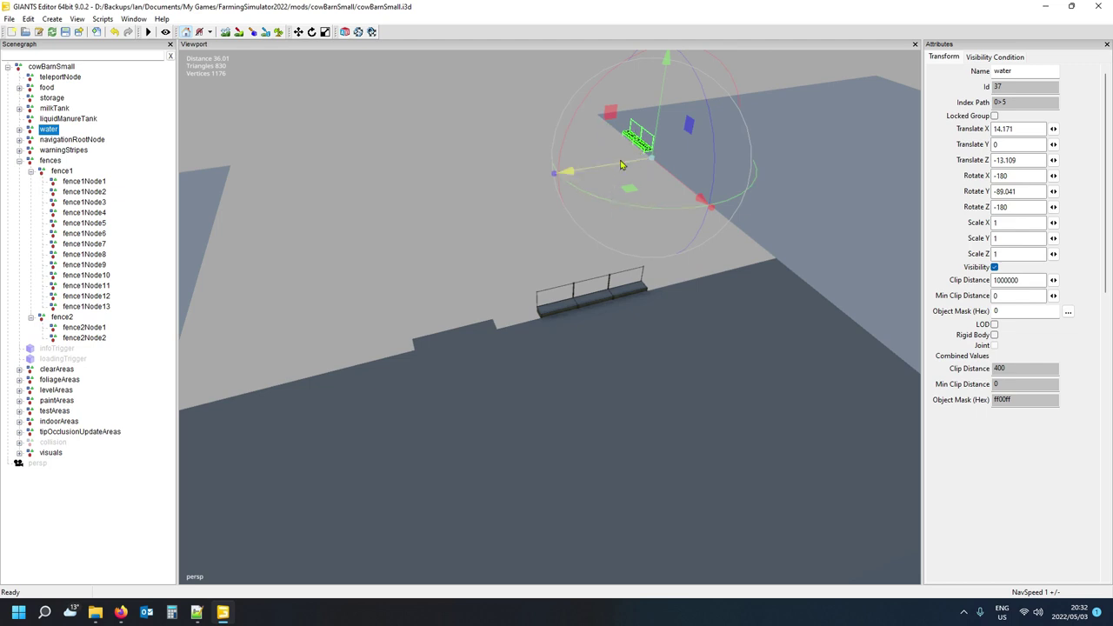
drag(609, 206, 734, 84)
right_drag(734, 184, 719, 266)
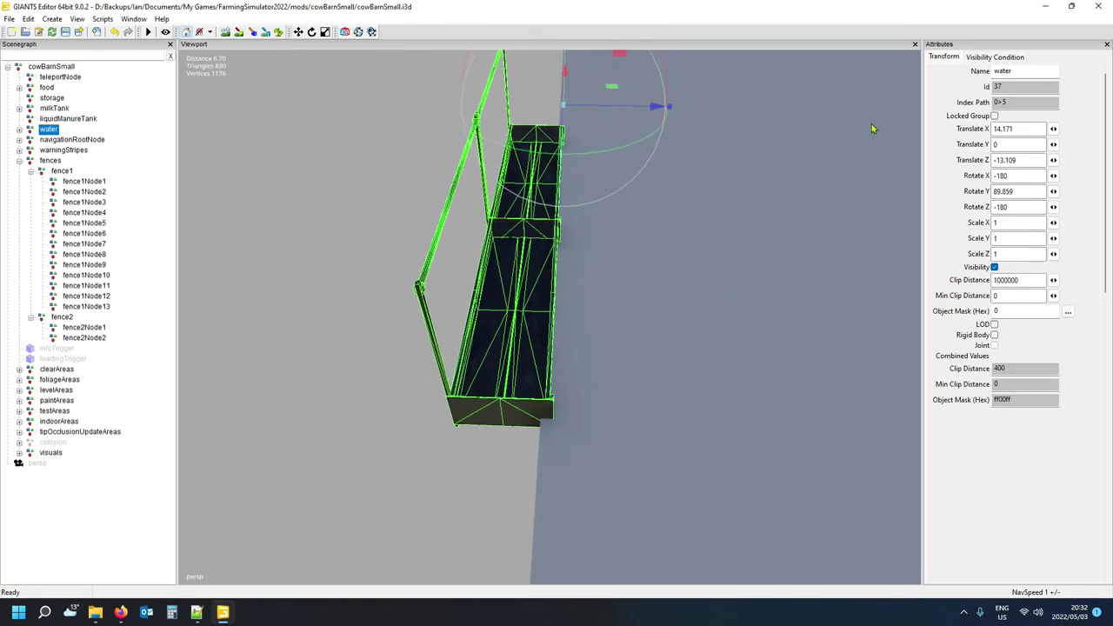
Set the water trough's Y rotation to 90 and nudge it along the platform edge to about X 14.138.
double_click(1027, 193)
text(90)
drag(634, 113, 631, 113)
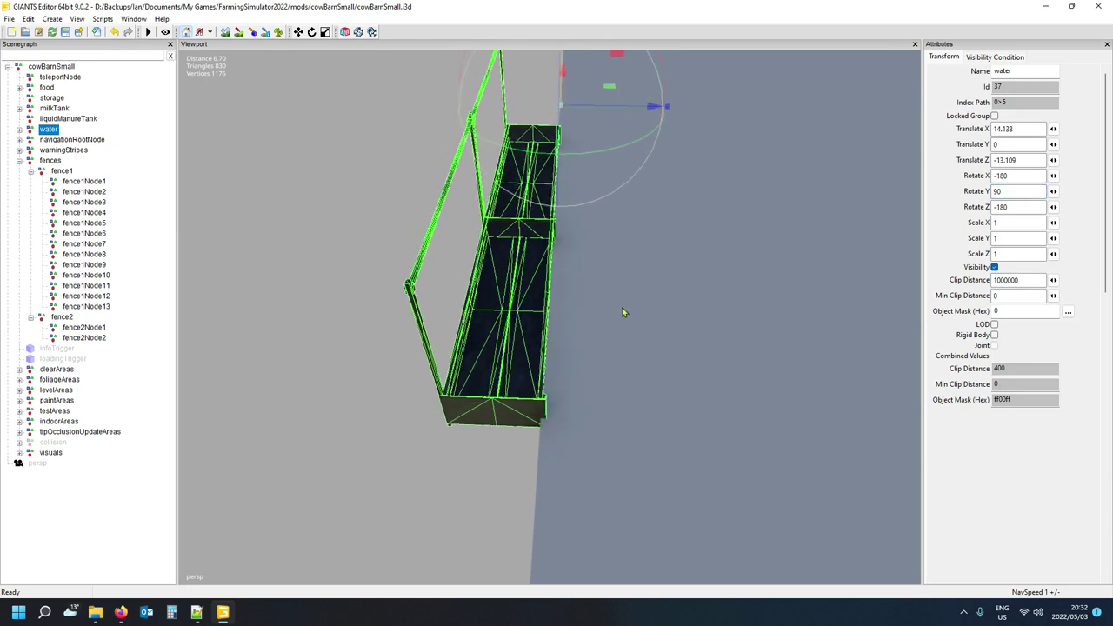
scroll(613, 287, down, 5)
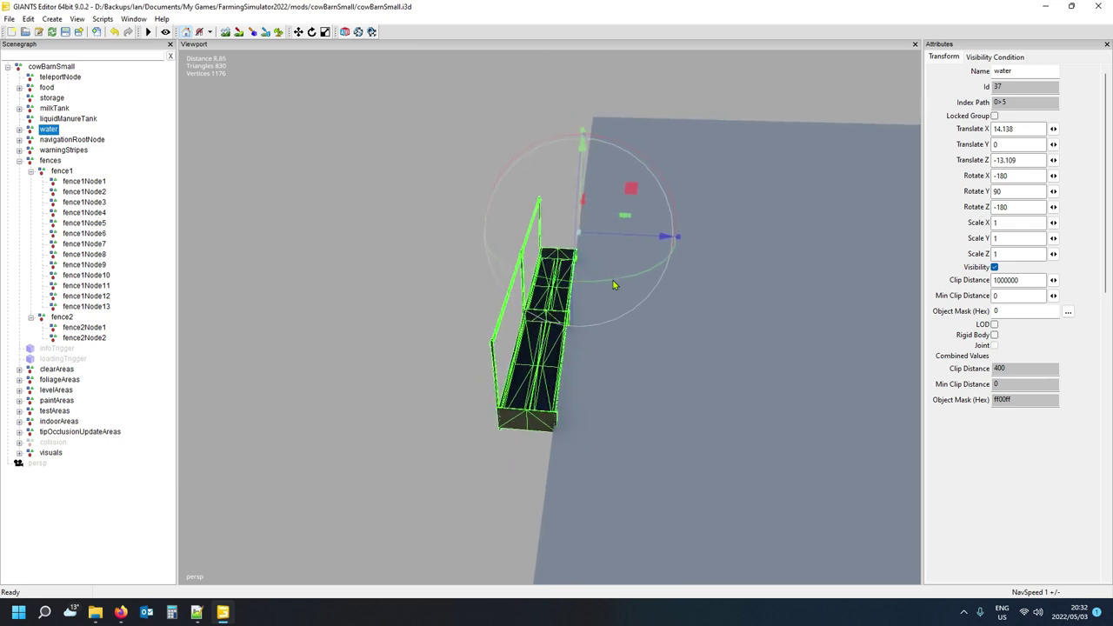
right_drag(613, 285, 495, 320)
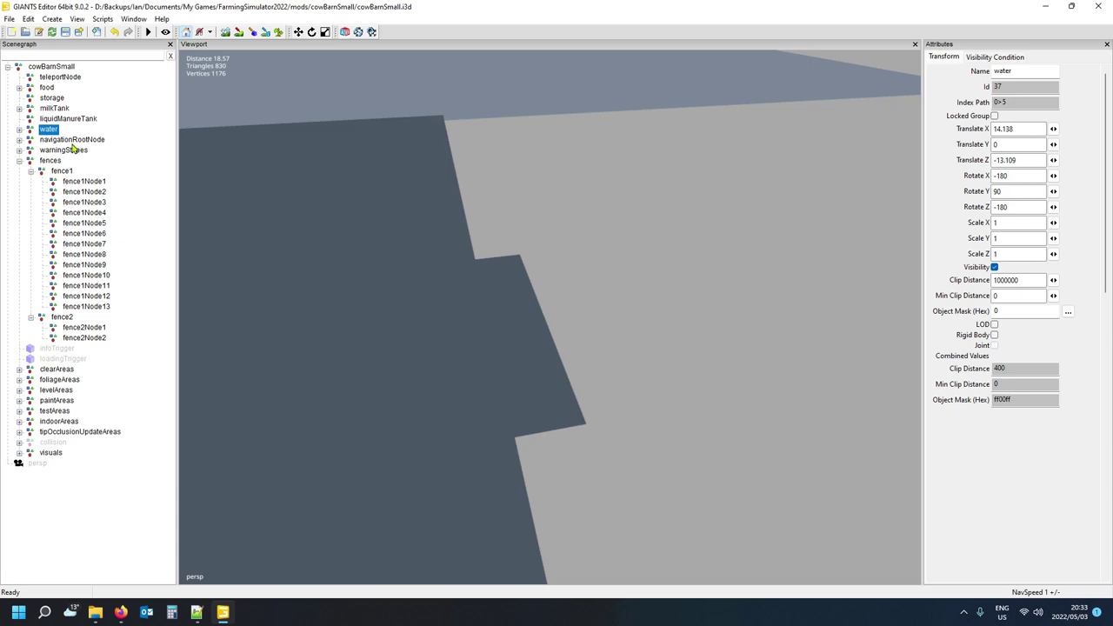
Expand navigationRootNode and examine how navigationMesh's outline fits around the food trough and the water trough cut-out.
click(74, 141)
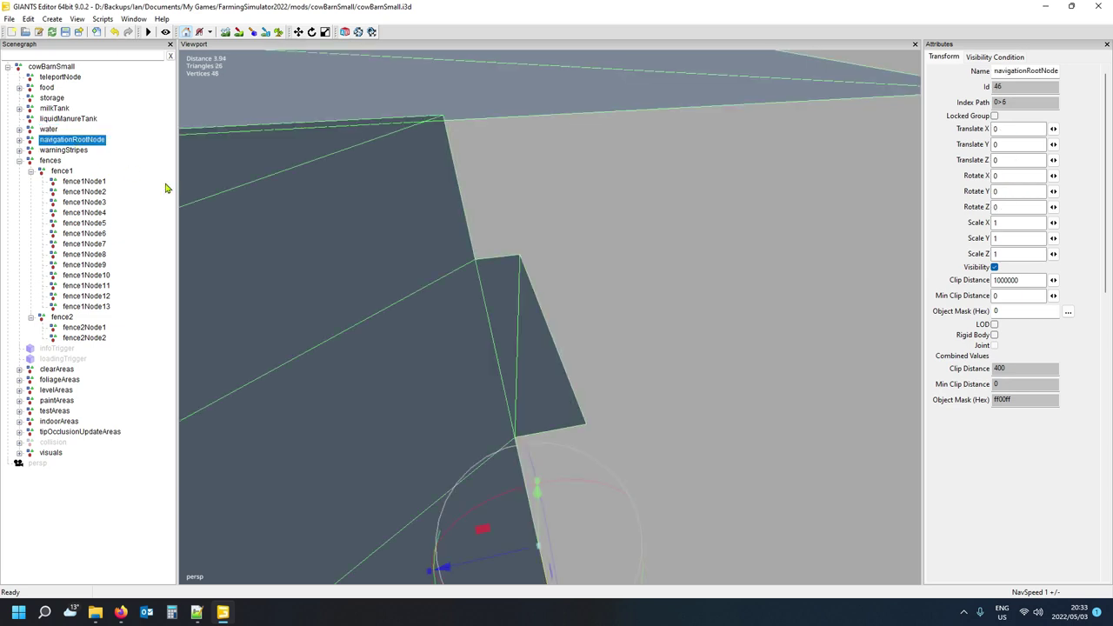
click(19, 140)
click(72, 151)
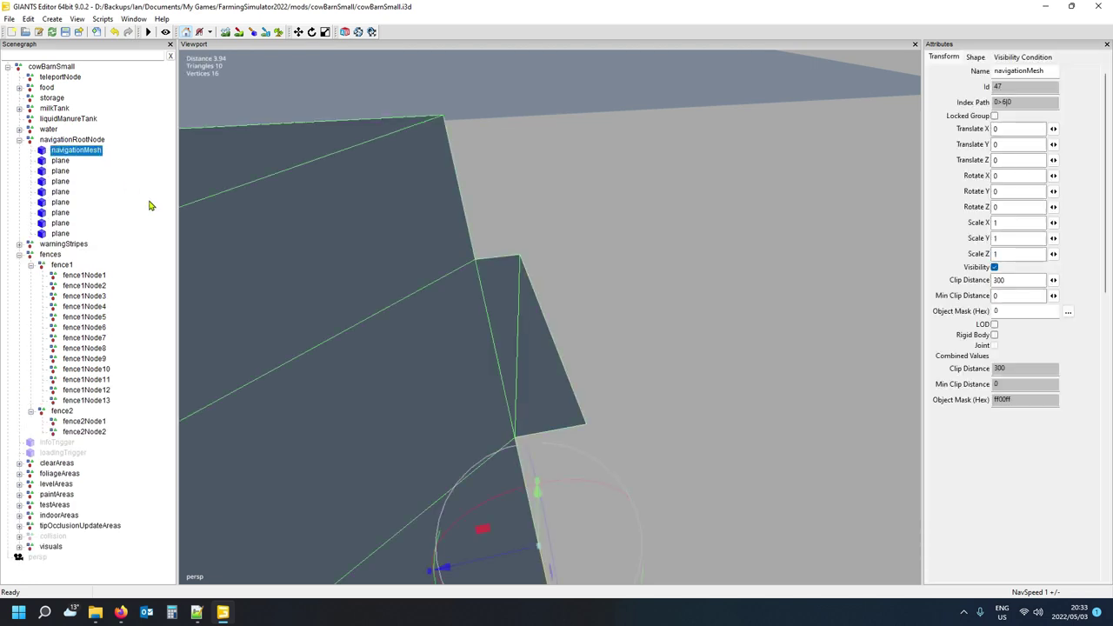
alt+drag(347, 313, 399, 356)
scroll(398, 357, down, 4)
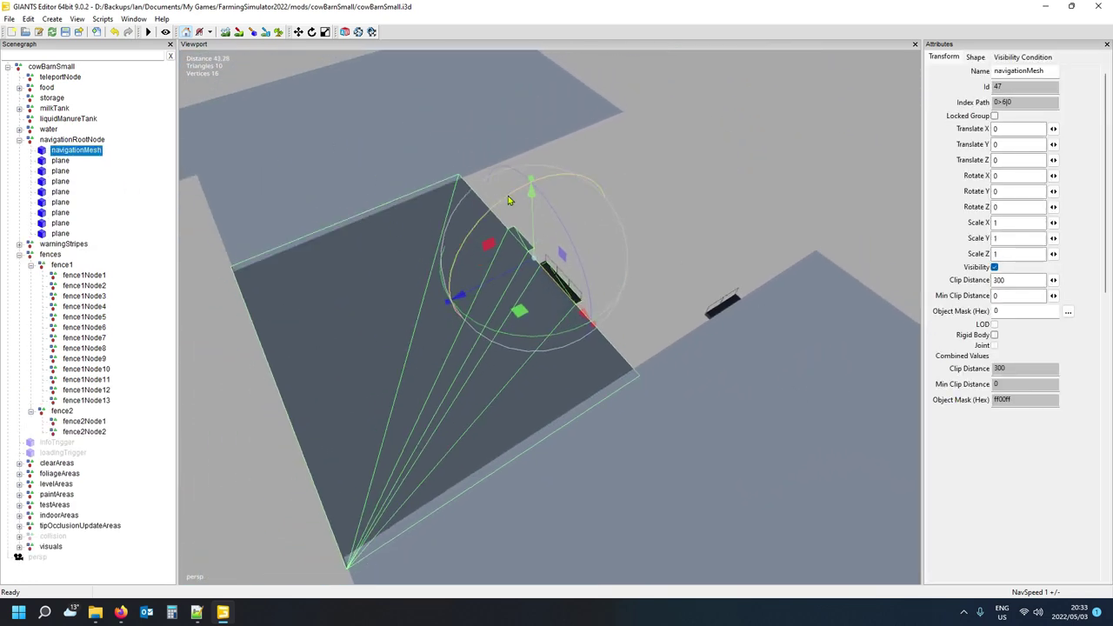
scroll(508, 303, up, 4)
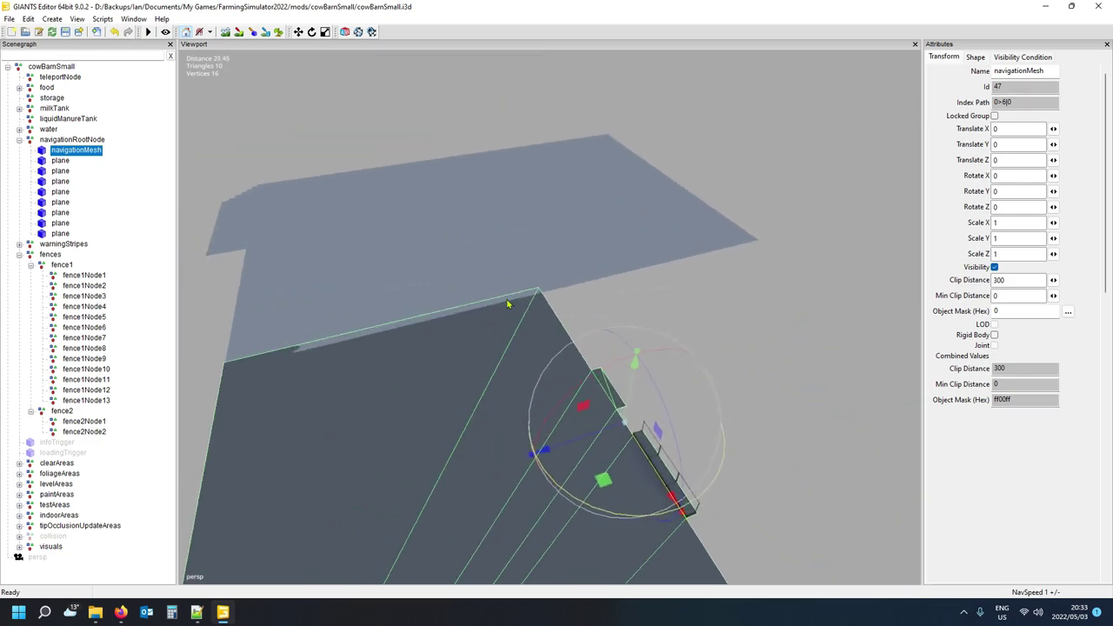
scroll(509, 304, up, 5)
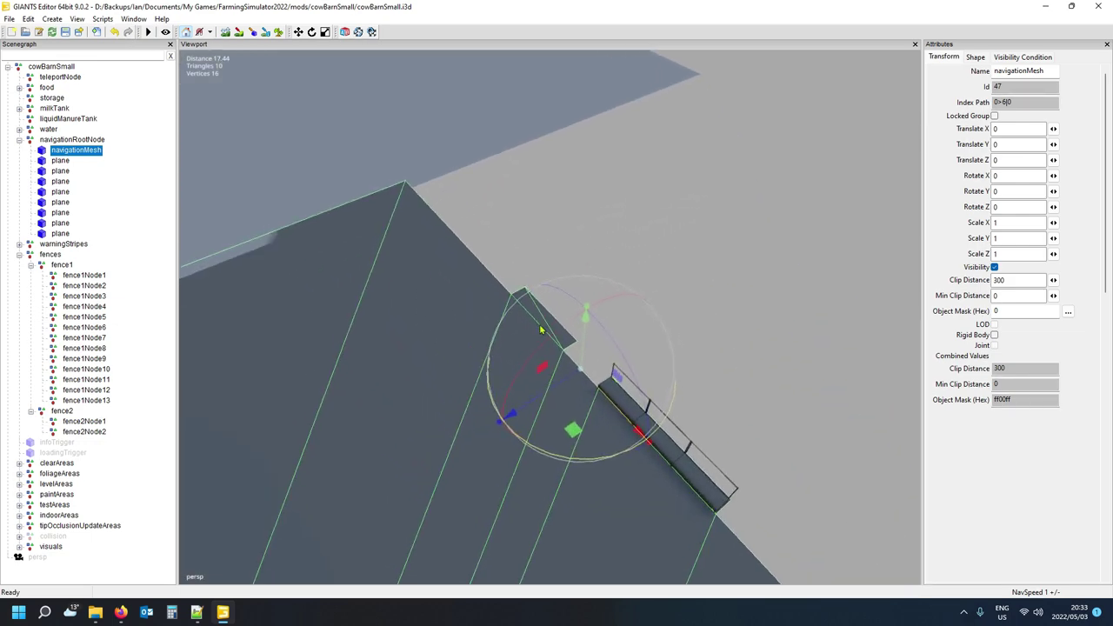
alt+drag(609, 321, 708, 340)
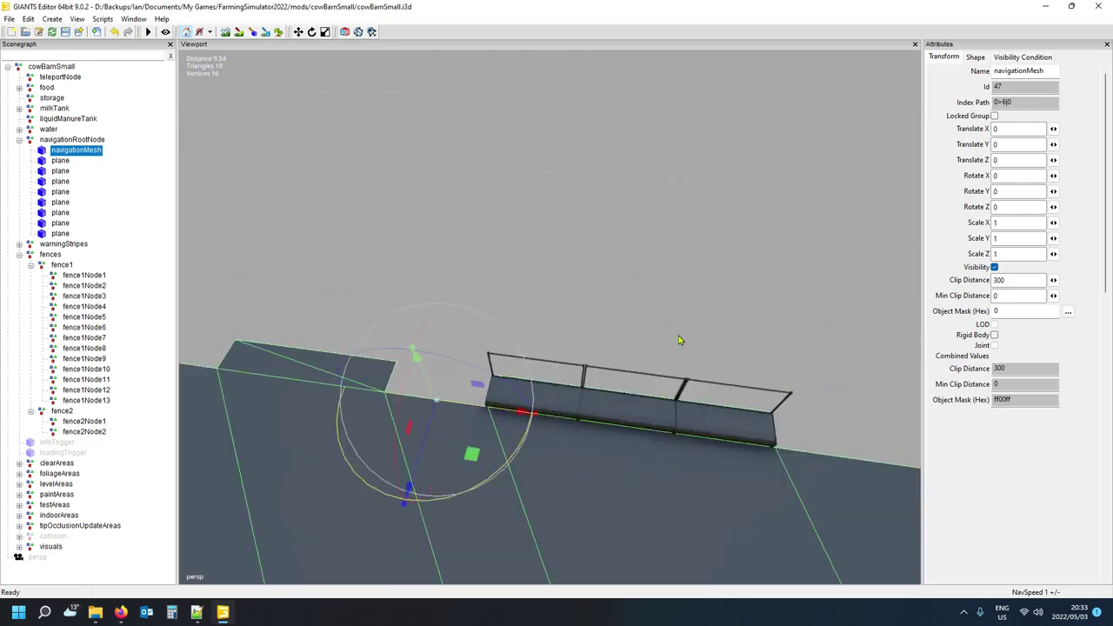
scroll(708, 340, down, 2)
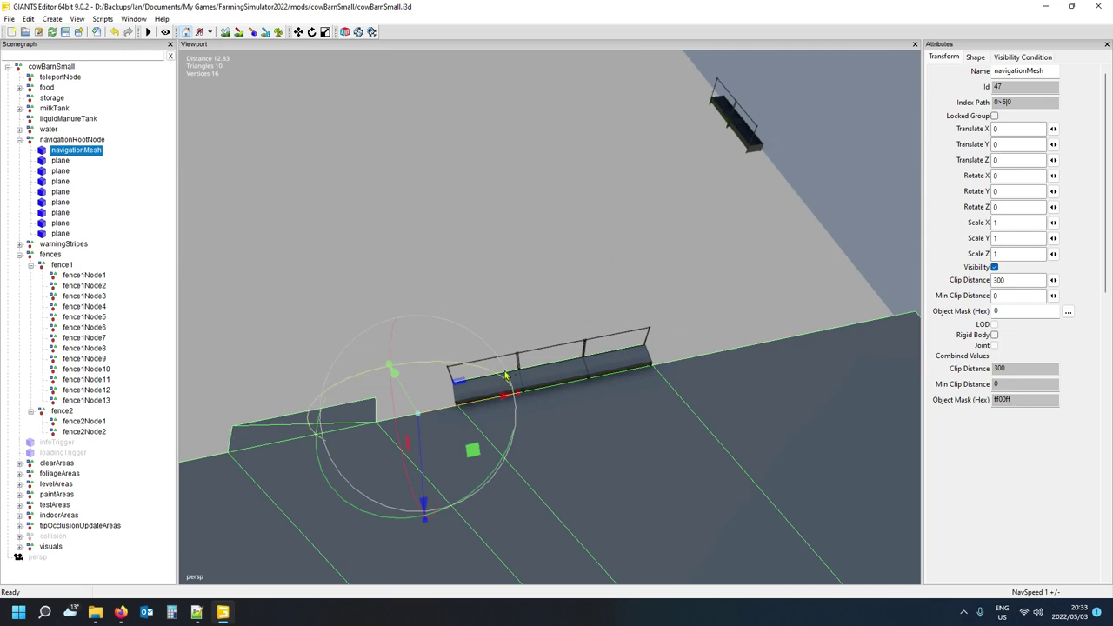
Move the food trough off the edge of the navigation mesh to a Z translation of about -1.813.
click(44, 88)
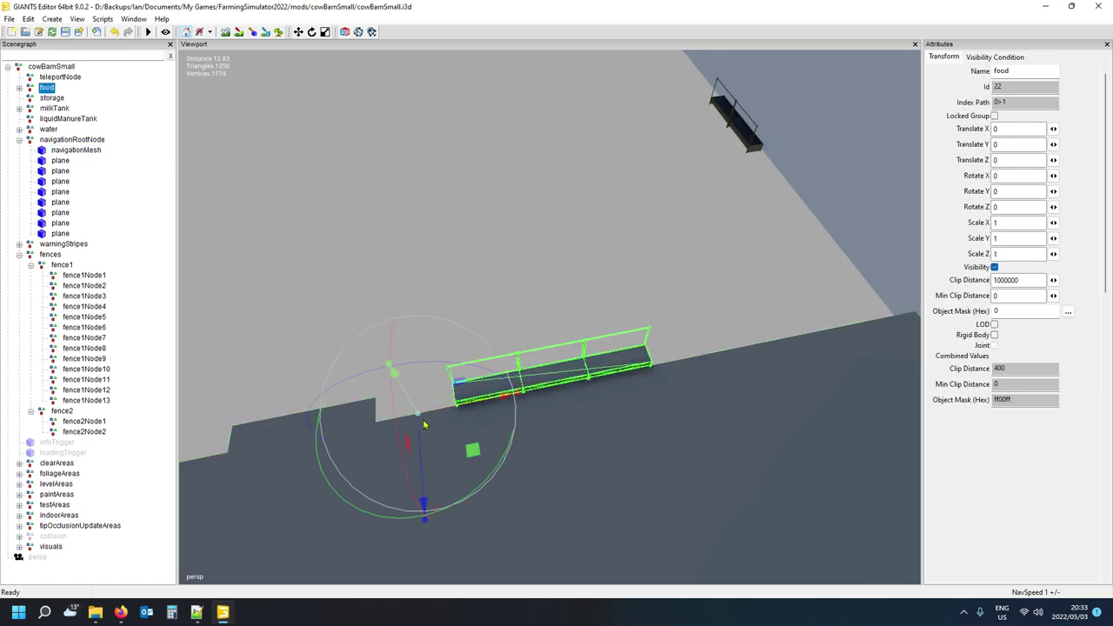
drag(425, 424, 421, 365)
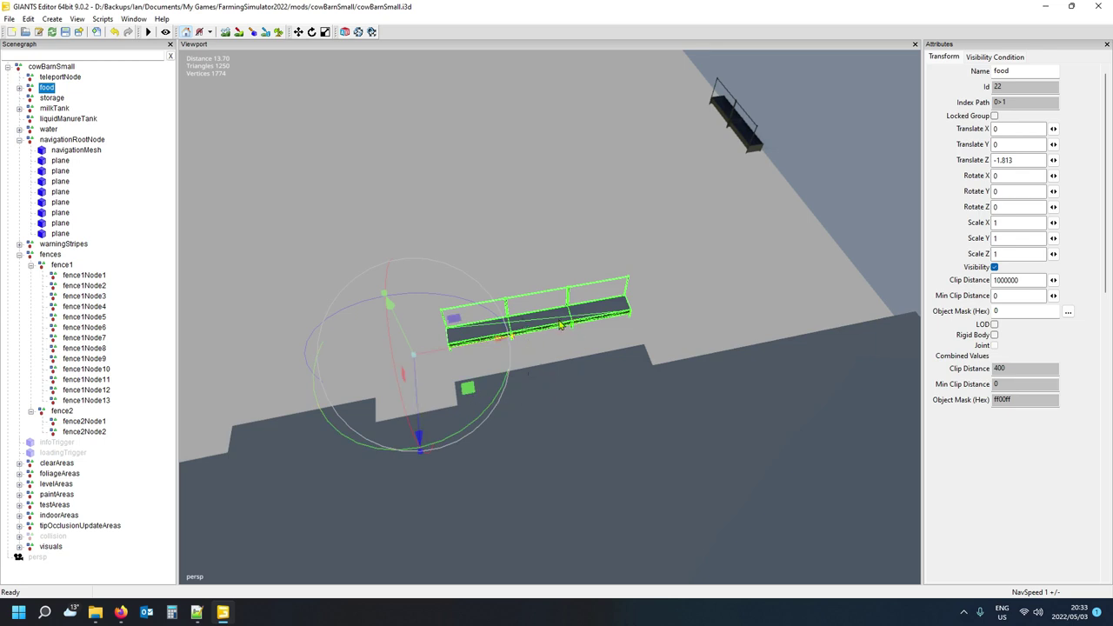
middle_drag(541, 415, 391, 410)
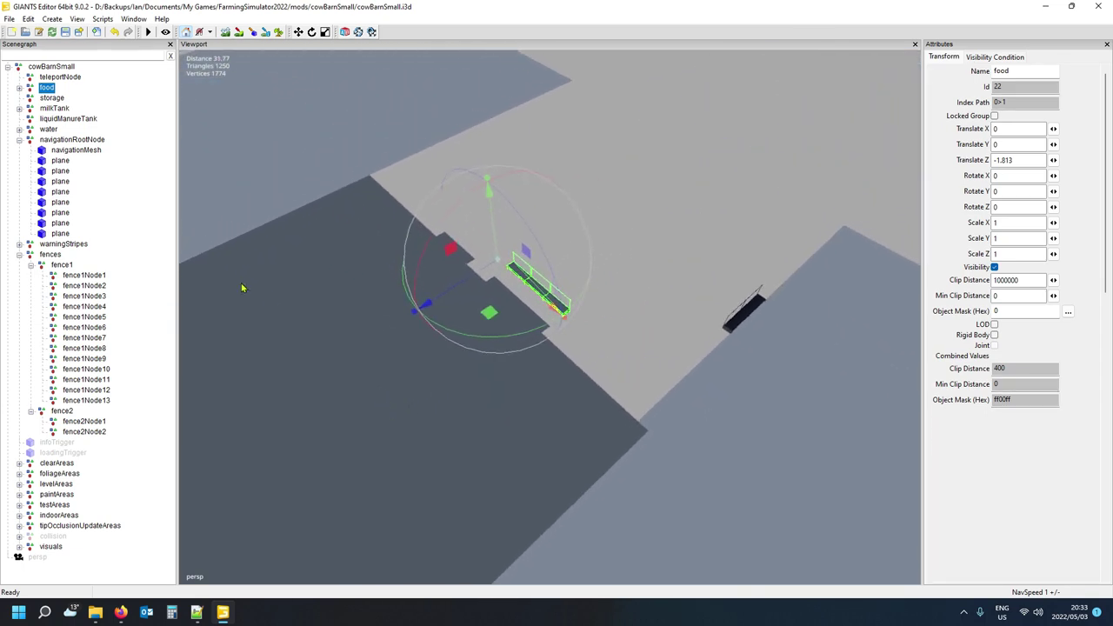
Undo the moves and rotations of the food and water troughs until both are back in their original places.
key(ctrl+z)
key(ctrl+z)
key(ctrl+z)
key(ctrl+z)
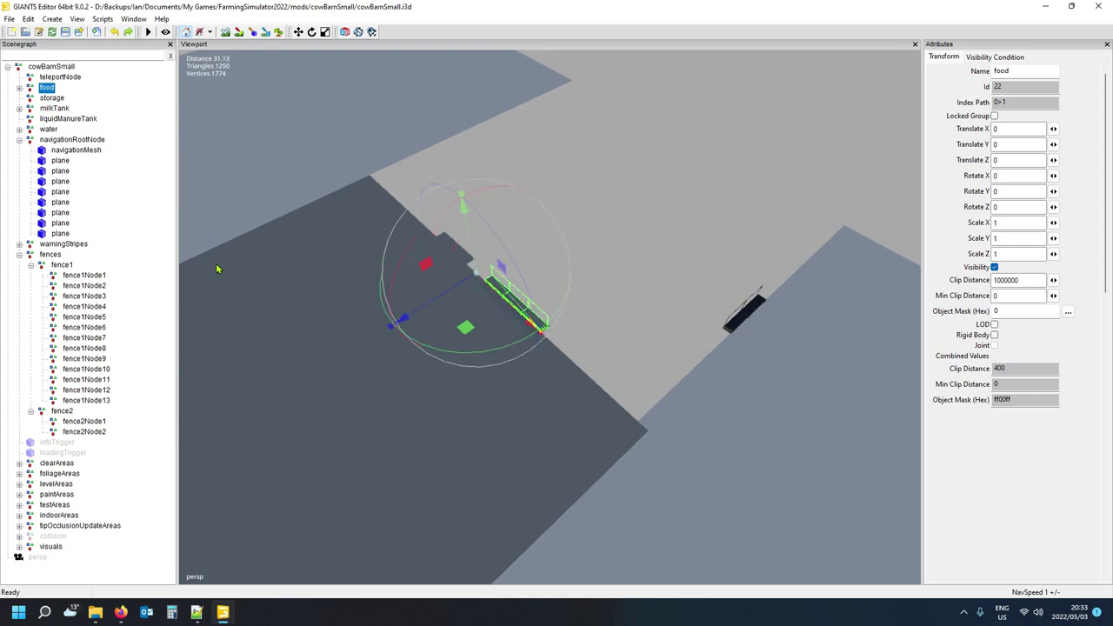
key(ctrl+z)
key(ctrl+z)
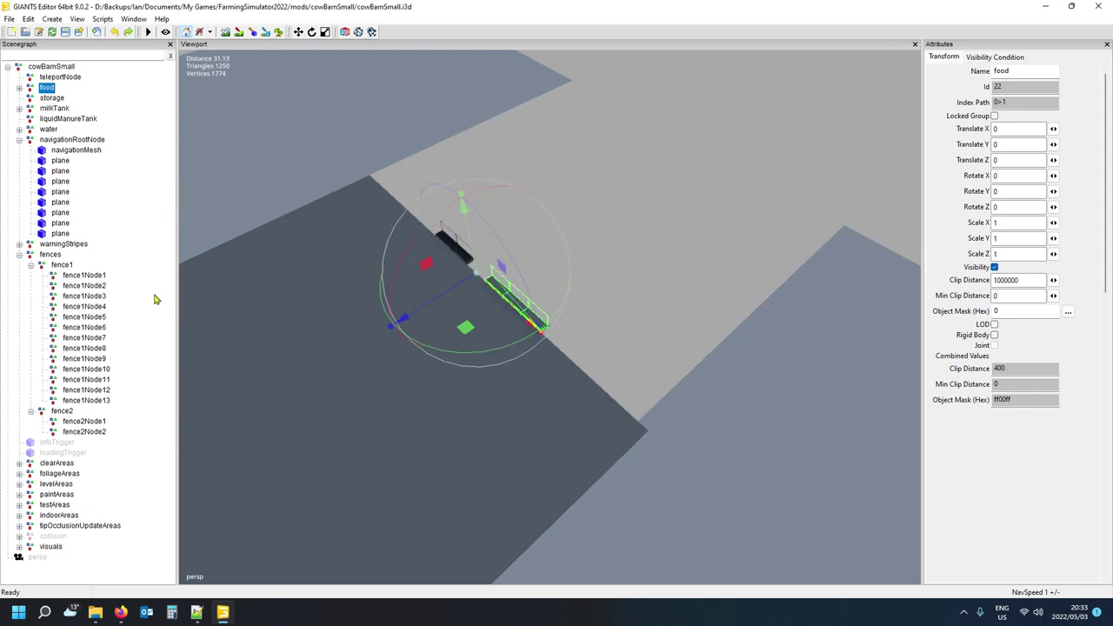
Check the locations of fence1Node13, fence2Node1 and fence2Node2 in the scene.
click(85, 401)
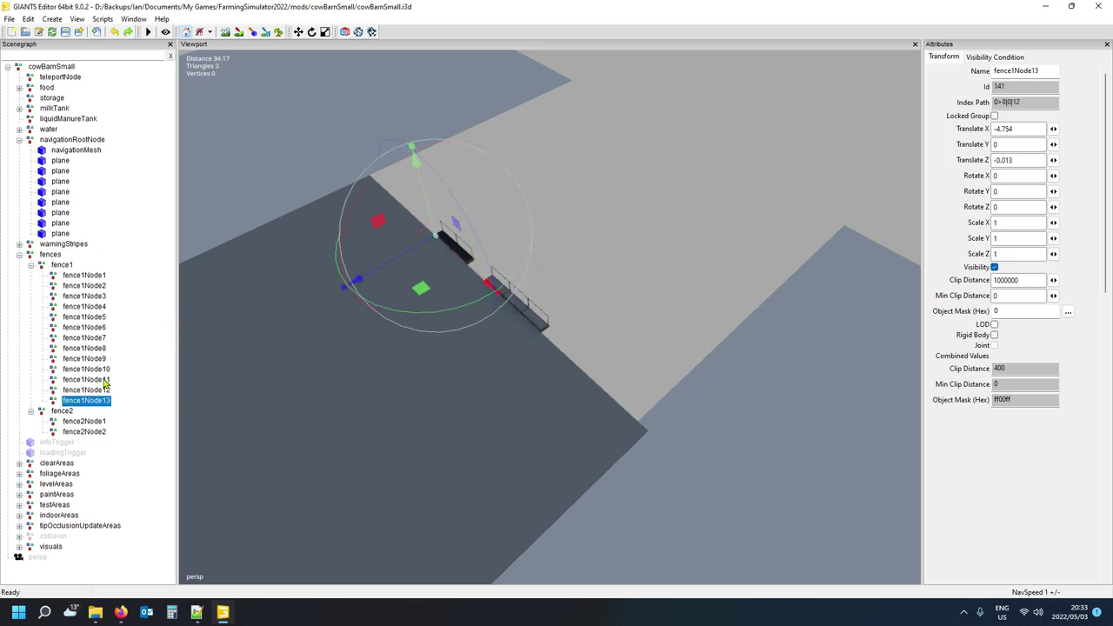
click(87, 422)
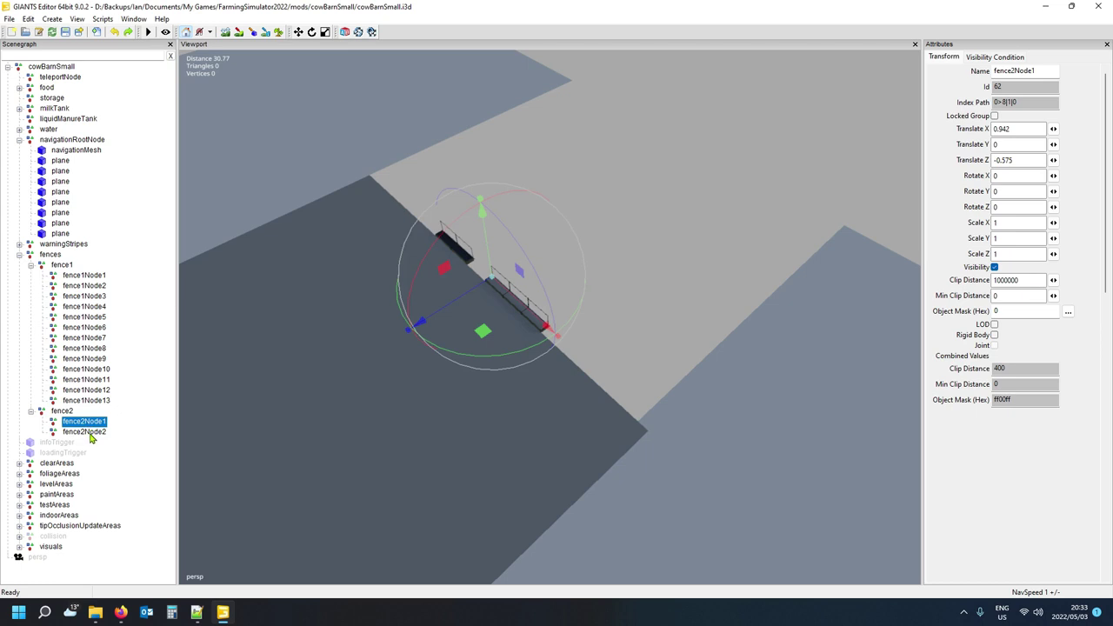
click(87, 433)
middle_drag(431, 357, 464, 369)
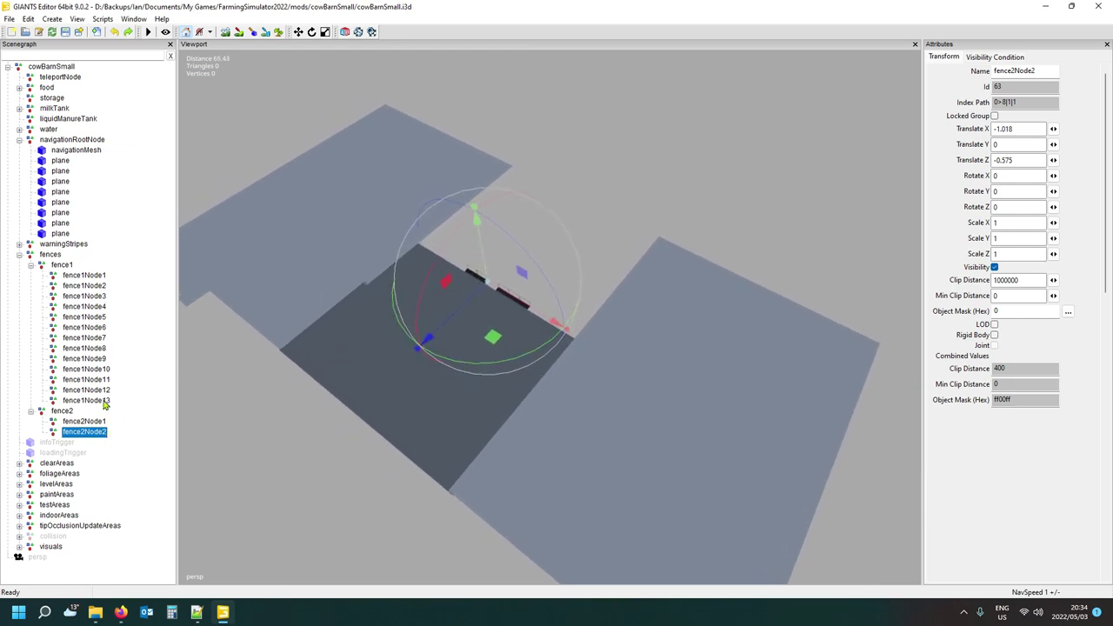
Switch to cowBarnSmall.xml in Notepad++ and add seven copies of the fence1Node6 line below it in the first fence block.
click(197, 613)
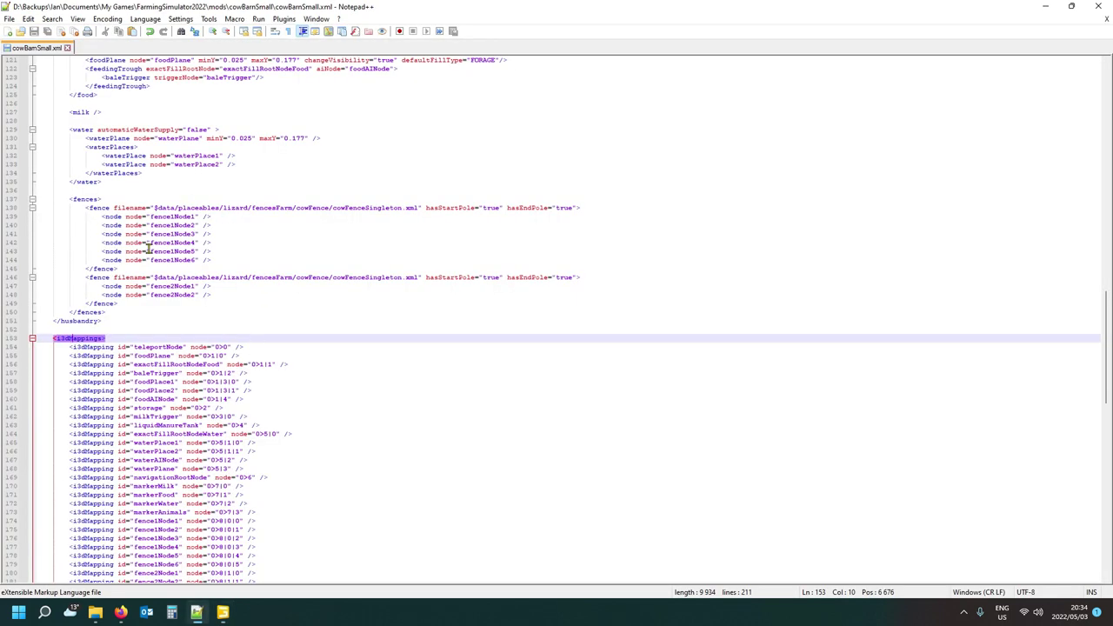
scroll(190, 261, up, 3)
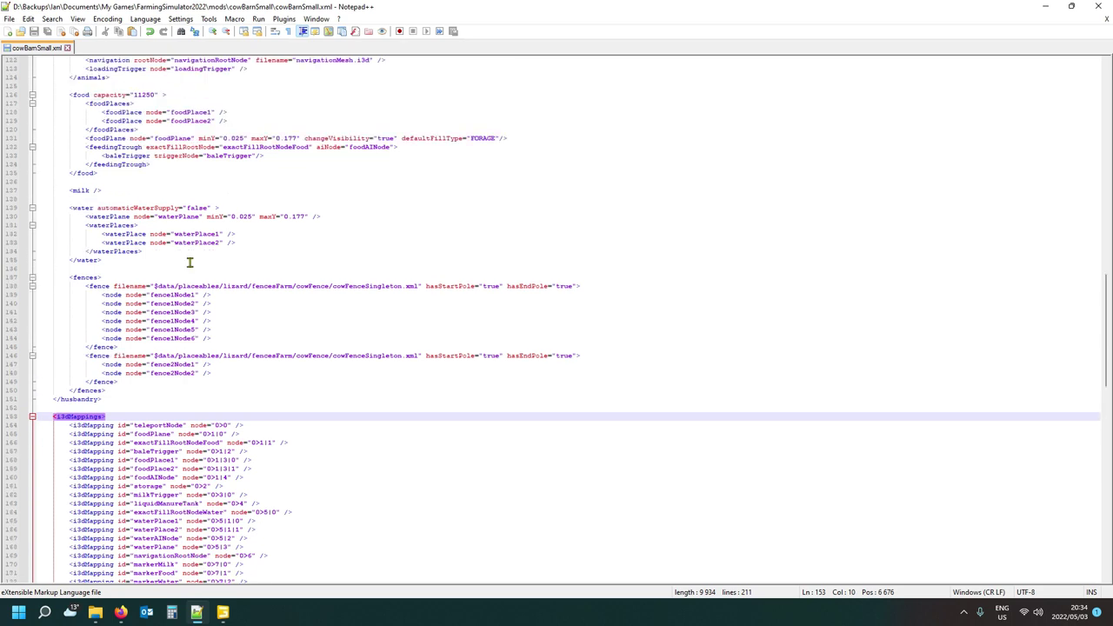
click(108, 338)
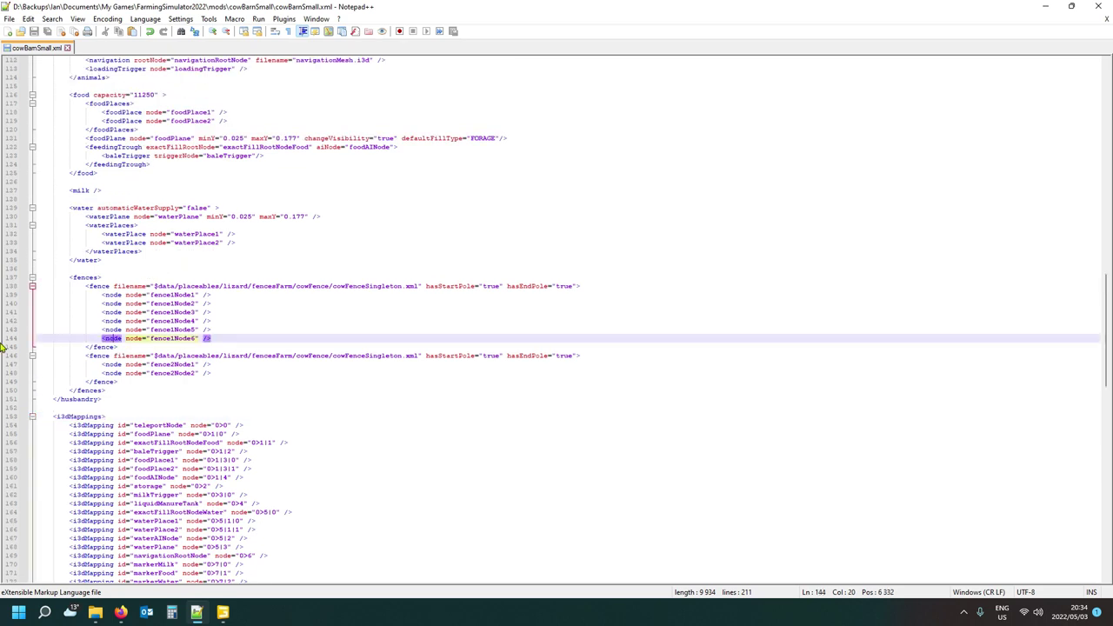
click(7, 342)
key(ctrl+c)
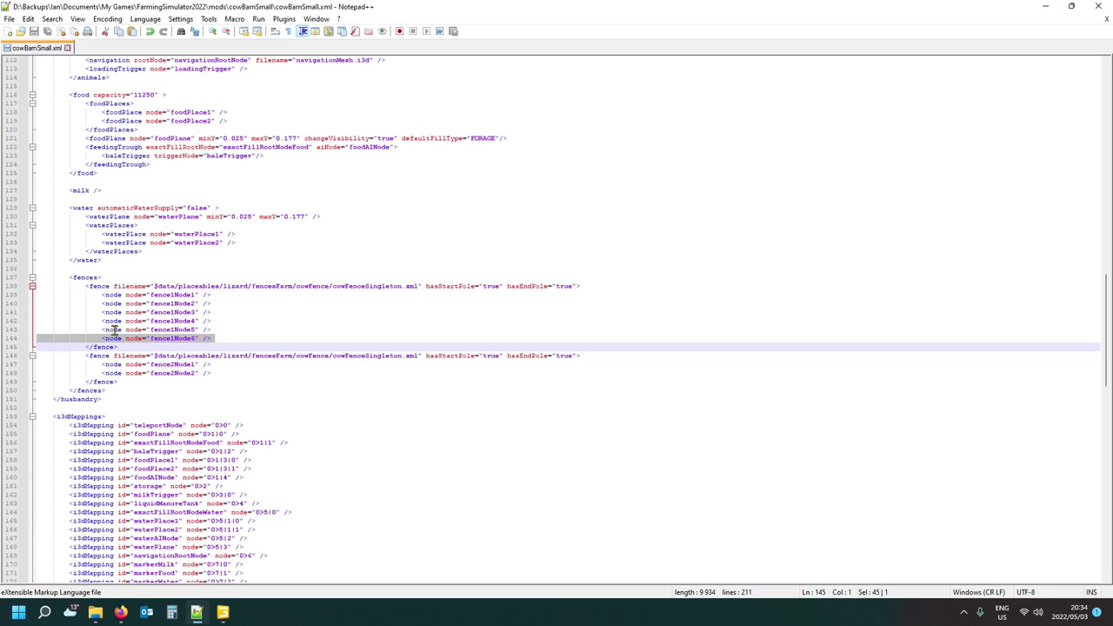
click(223, 336)
key(Return)
key(Home)
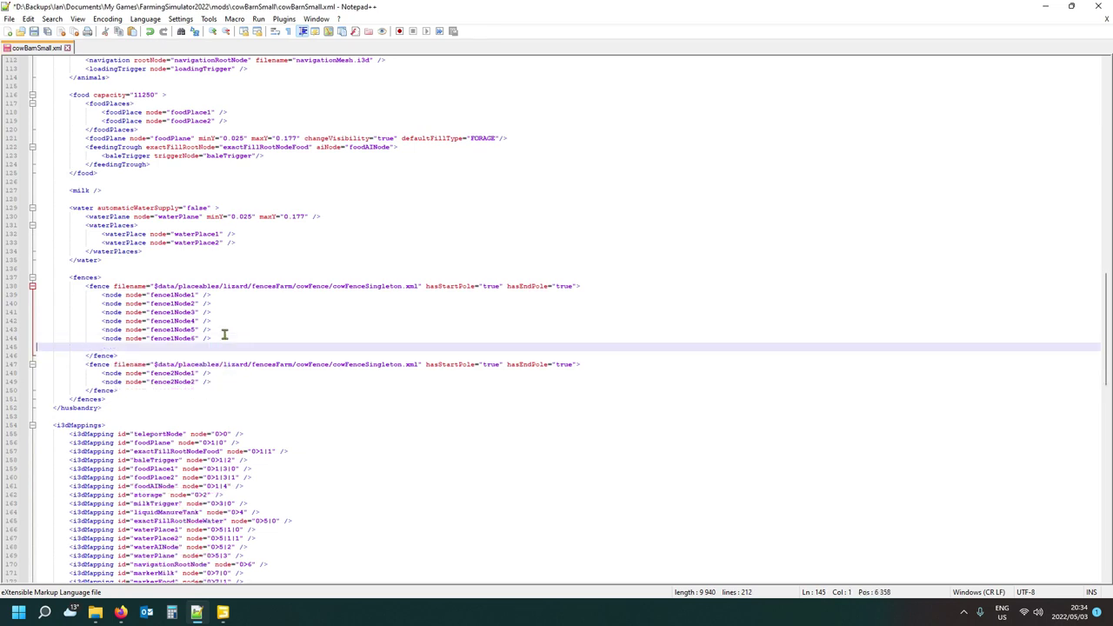
key(ctrl+v)
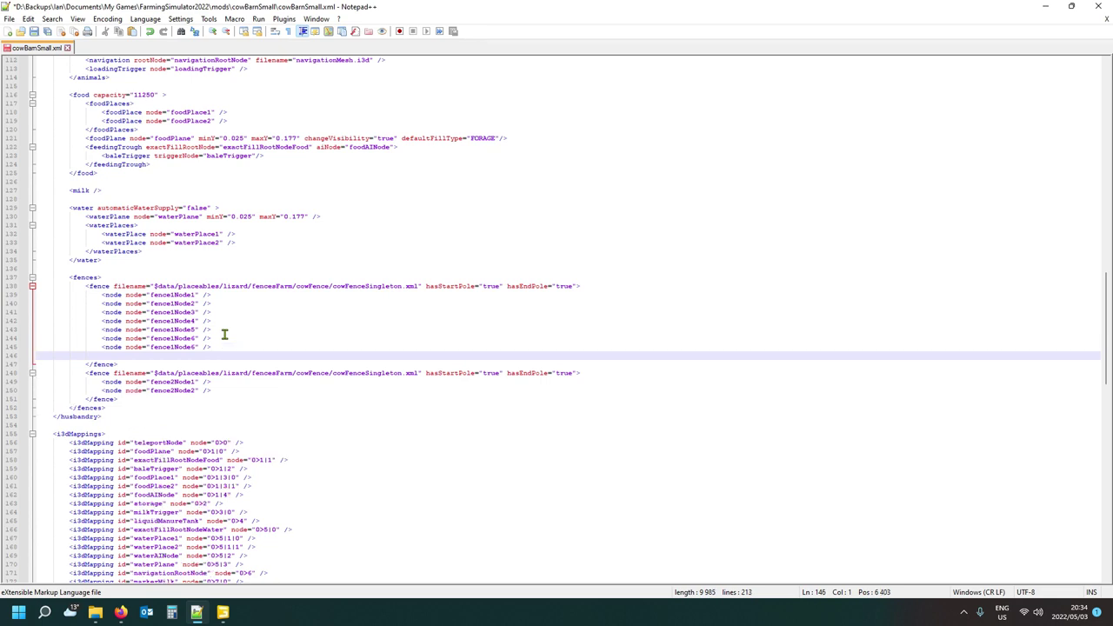
key(ctrl+v)
key(ctrl+v)
key(ctrl+v)
key(ctrl+v)
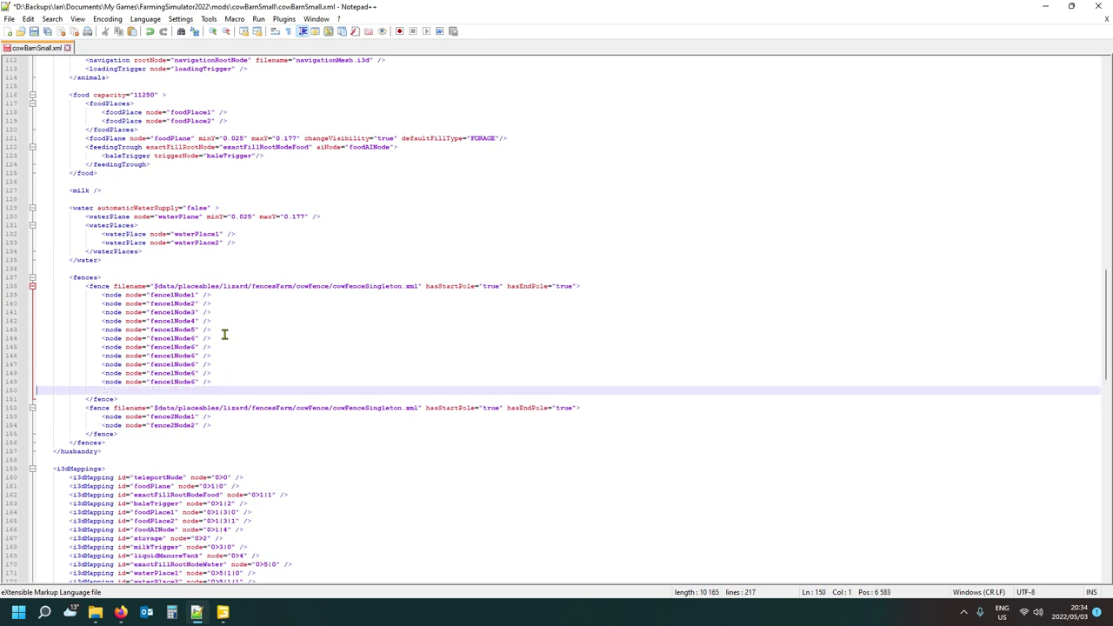
key(ctrl+v)
key(ctrl+v)
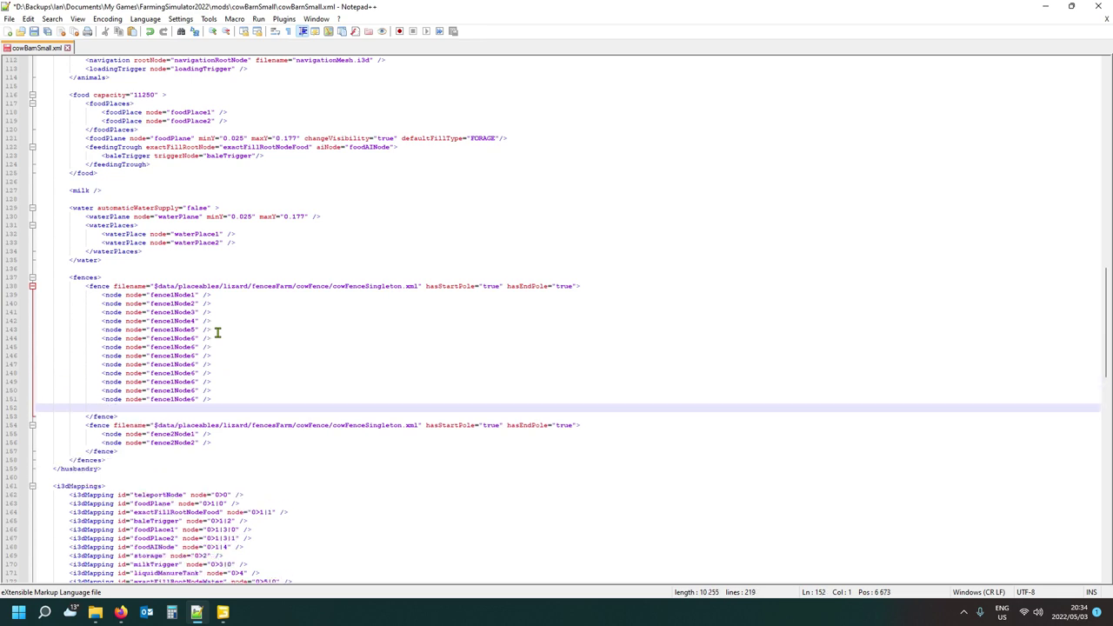
Renumber the first four copied node lines as fence1Node7, fence1Node8, fence1Node9 and fence1Node10.
click(195, 347)
key(Delete)
text(7)
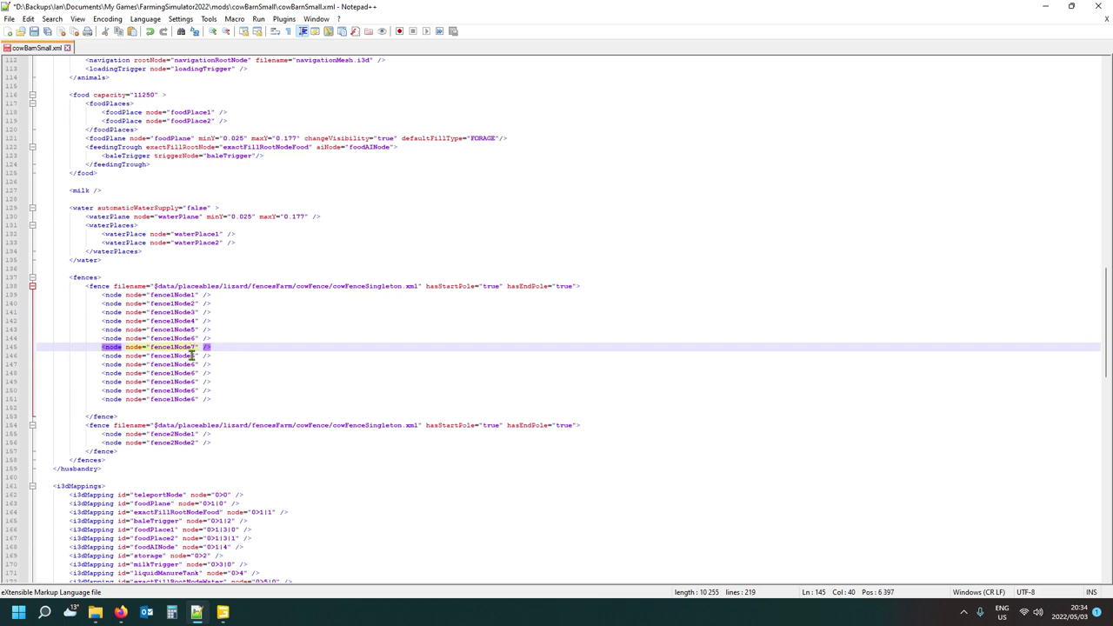
drag(193, 355, 196, 373)
text(8)
text(9)
text(1)
text(0)
Renumber the last three copied node lines as fence1Node11, fence1Node12 and fence1Node13.
click(194, 382)
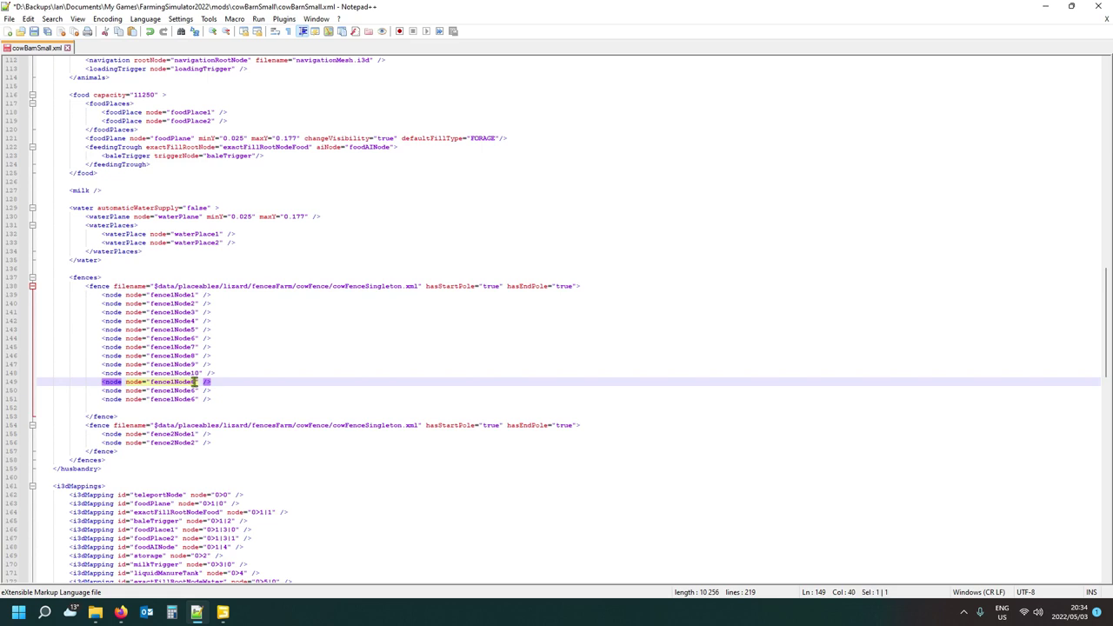
text(1)
drag(192, 391, 198, 392)
text(12)
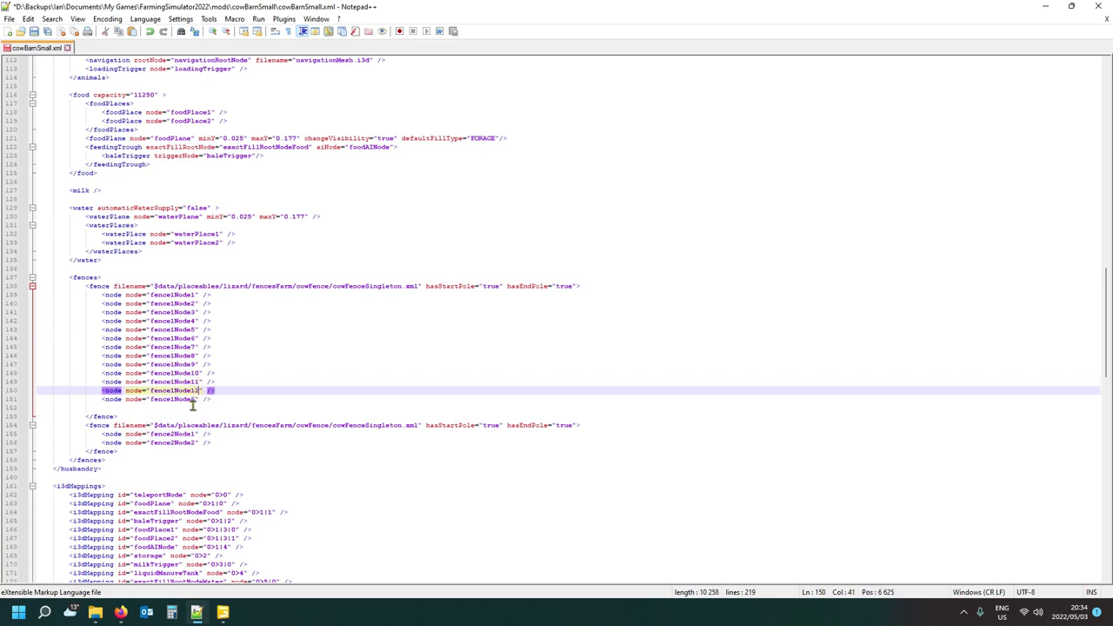
click(193, 399)
drag(193, 399, 197, 400)
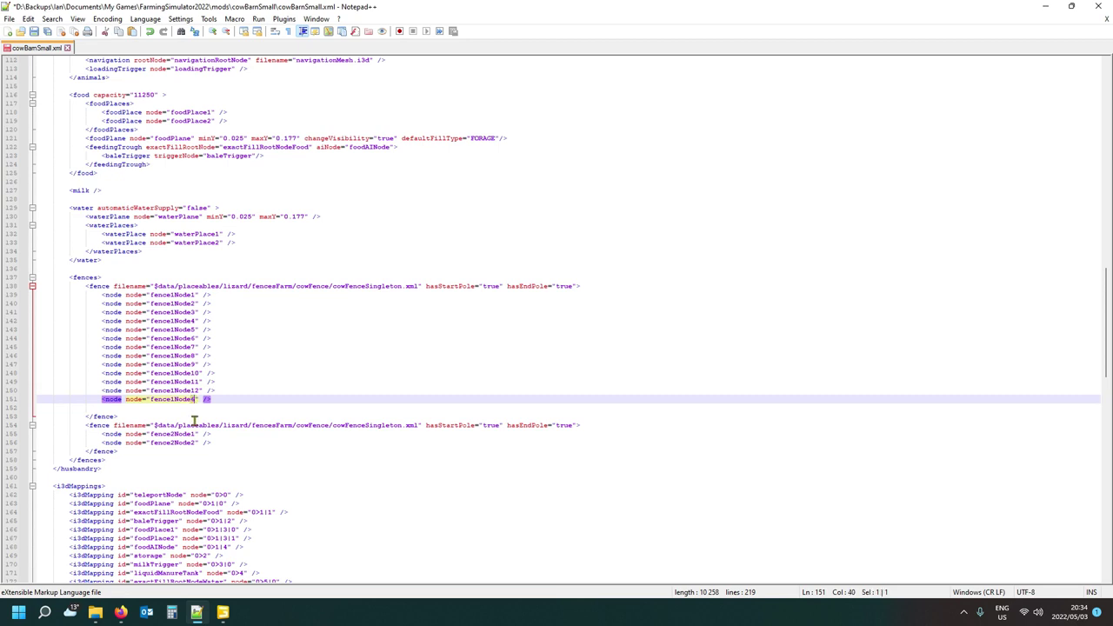
text(13)
Remove the blank line before the first fence block's closing tag and check the enclosing fences tag pair.
click(44, 406)
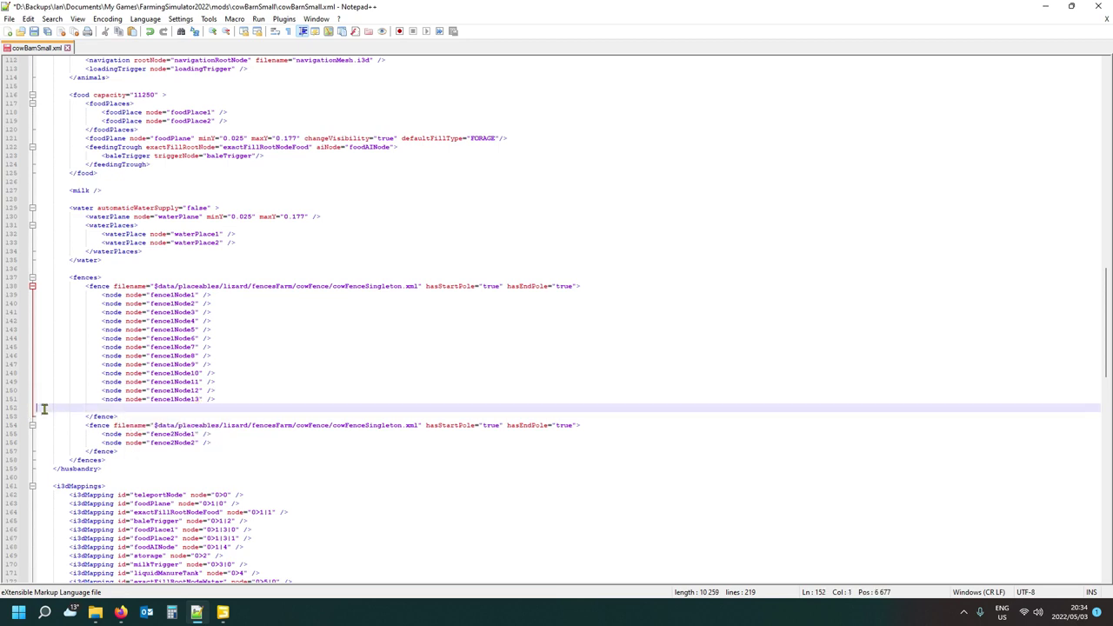
key(Delete)
key(Delete)
key(Delete)
key(End)
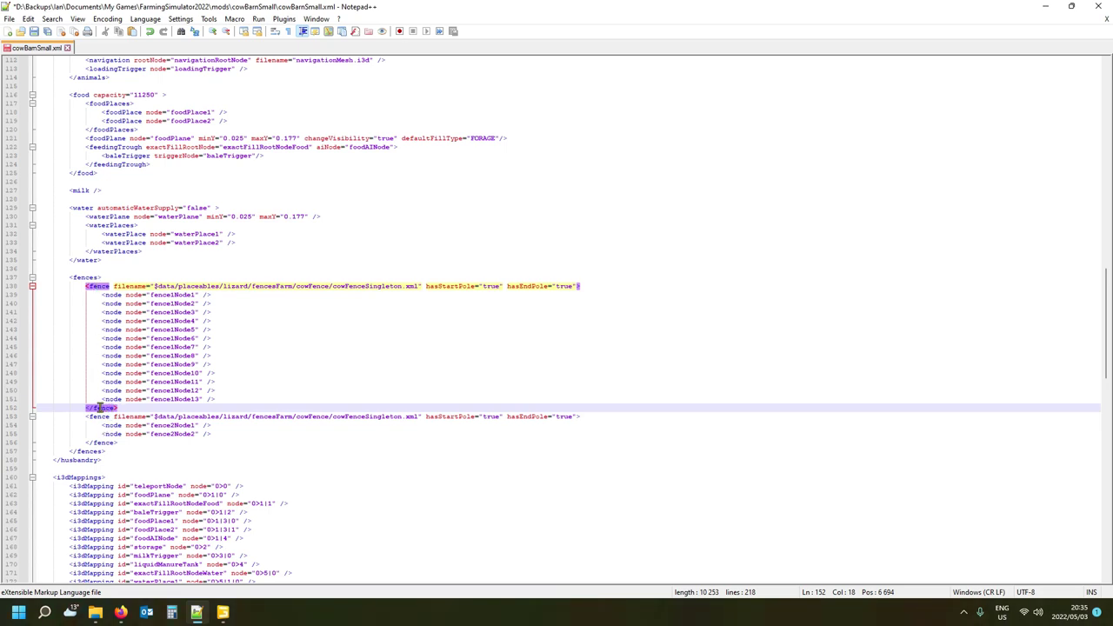
click(86, 277)
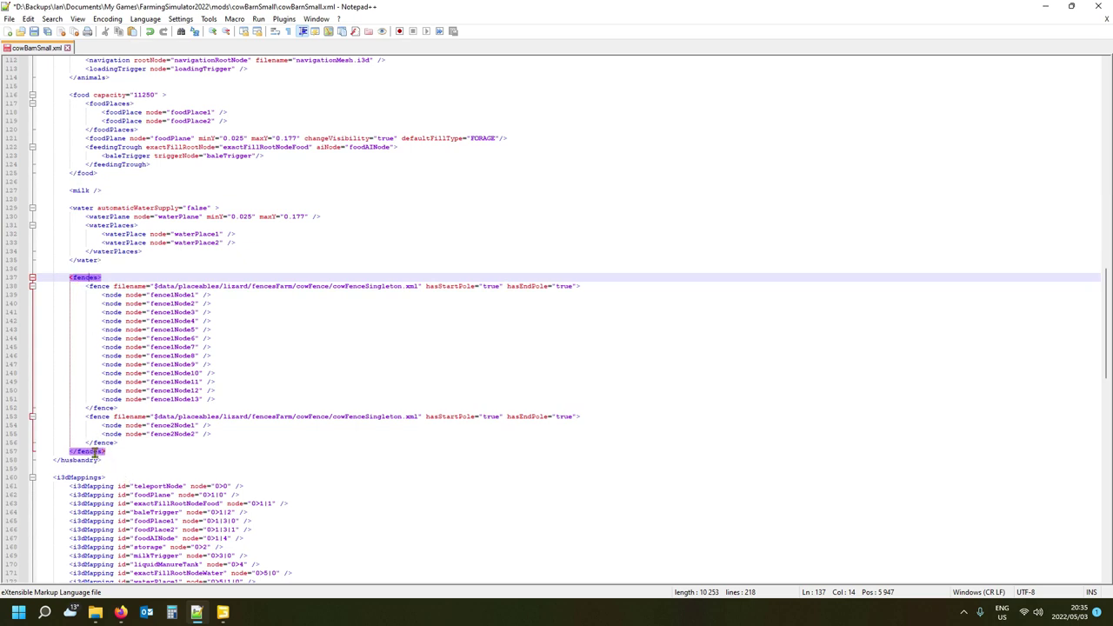
click(227, 452)
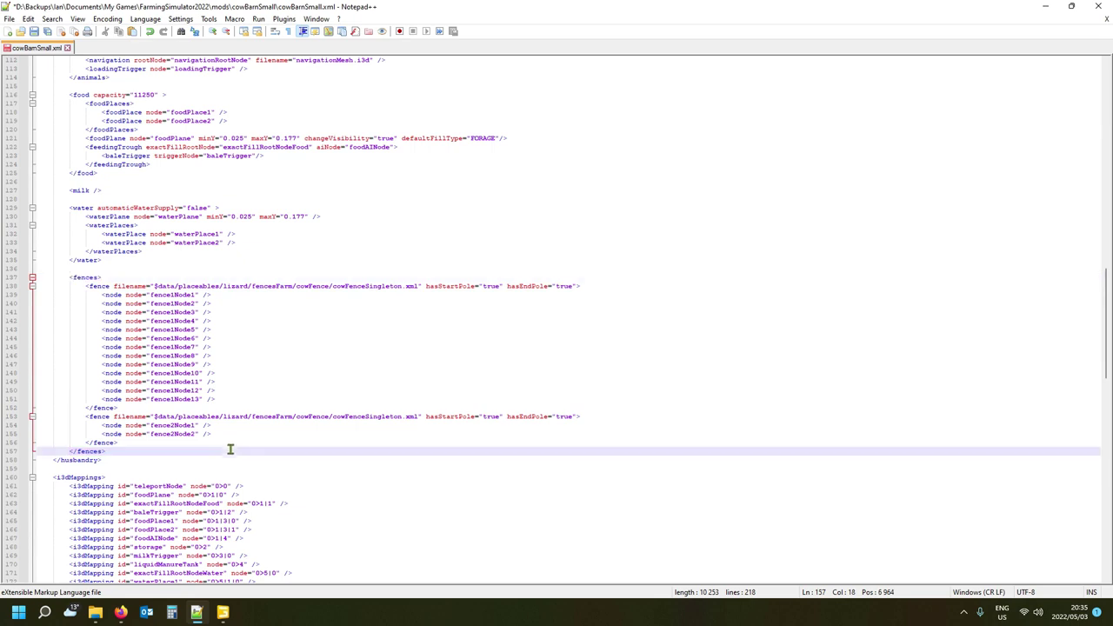
text(s)
right_click(230, 454)
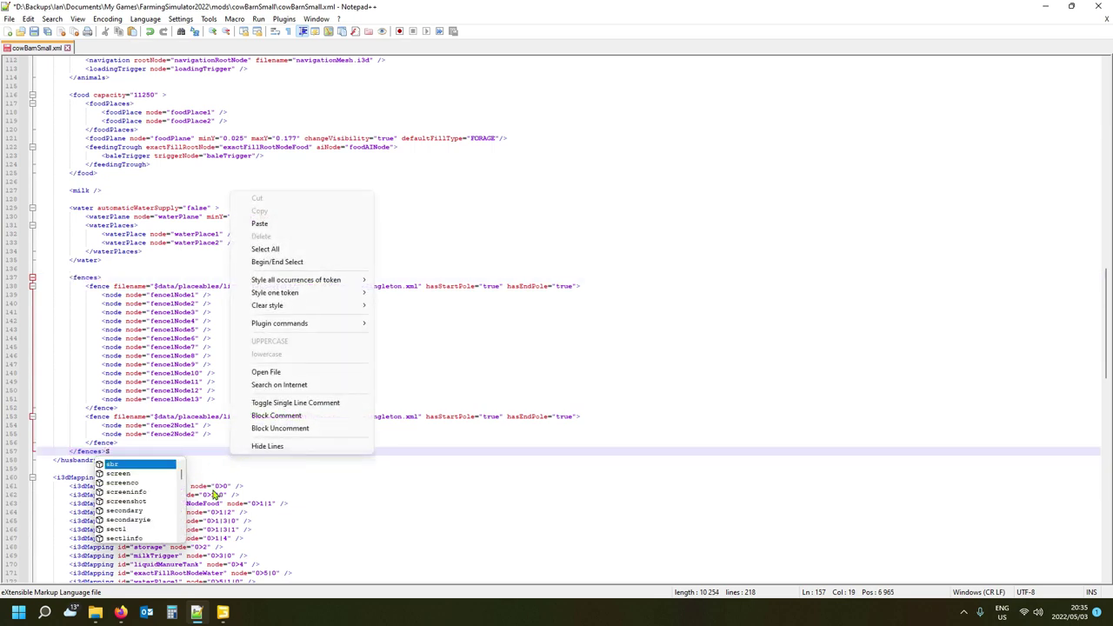
click(154, 450)
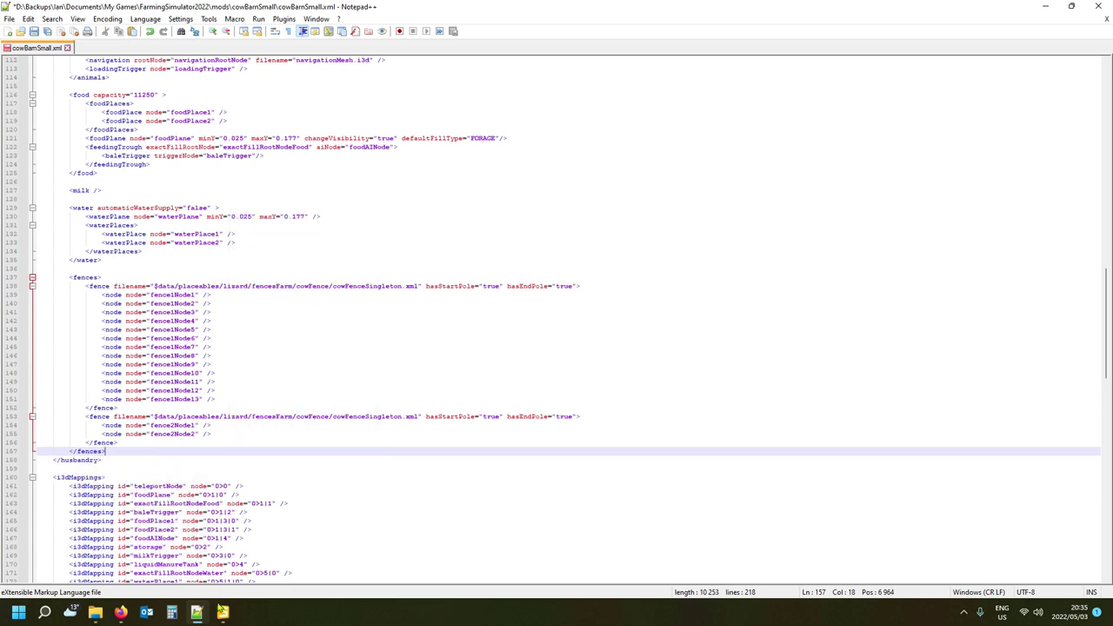
Switch to GIANTS Editor, collapse the fences group and expand clearAreas down to the children of clearArea1Start.
click(224, 612)
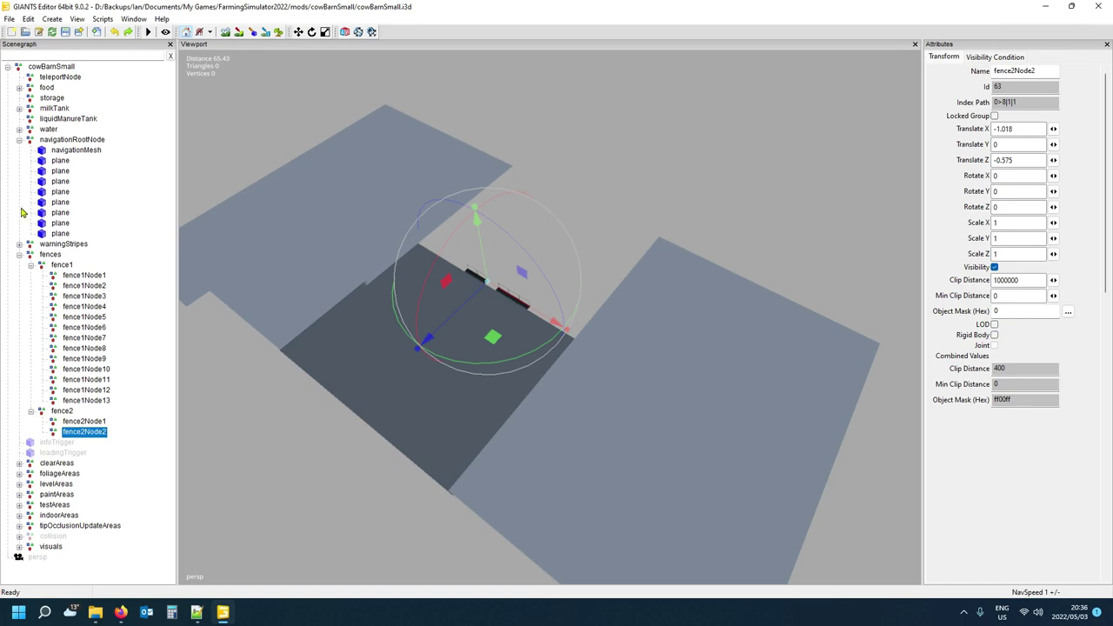
click(19, 254)
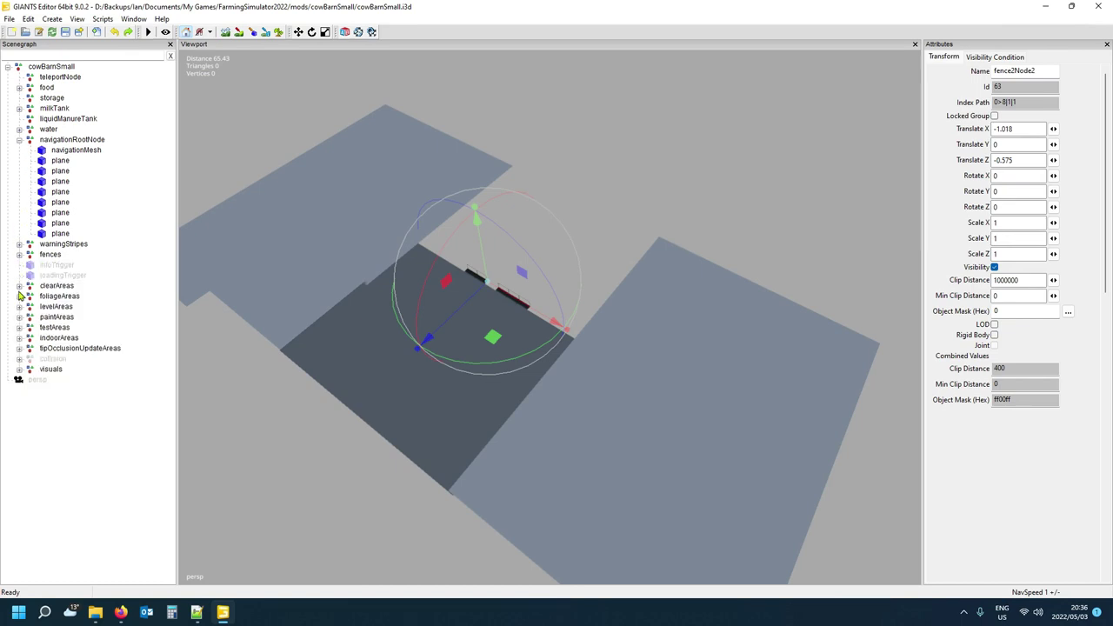
click(19, 286)
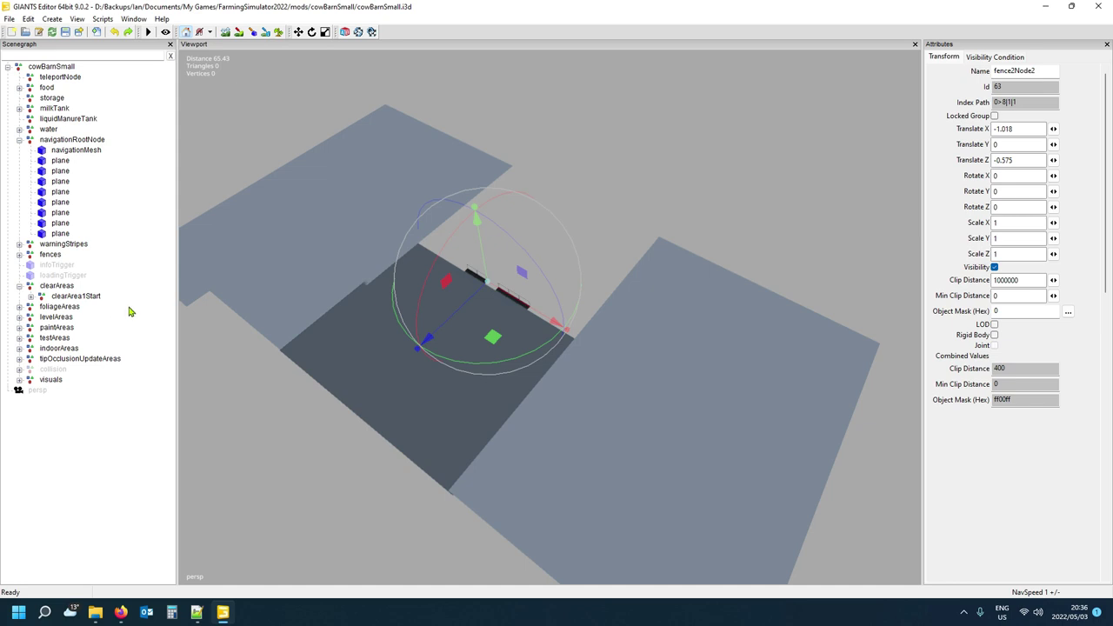
click(30, 296)
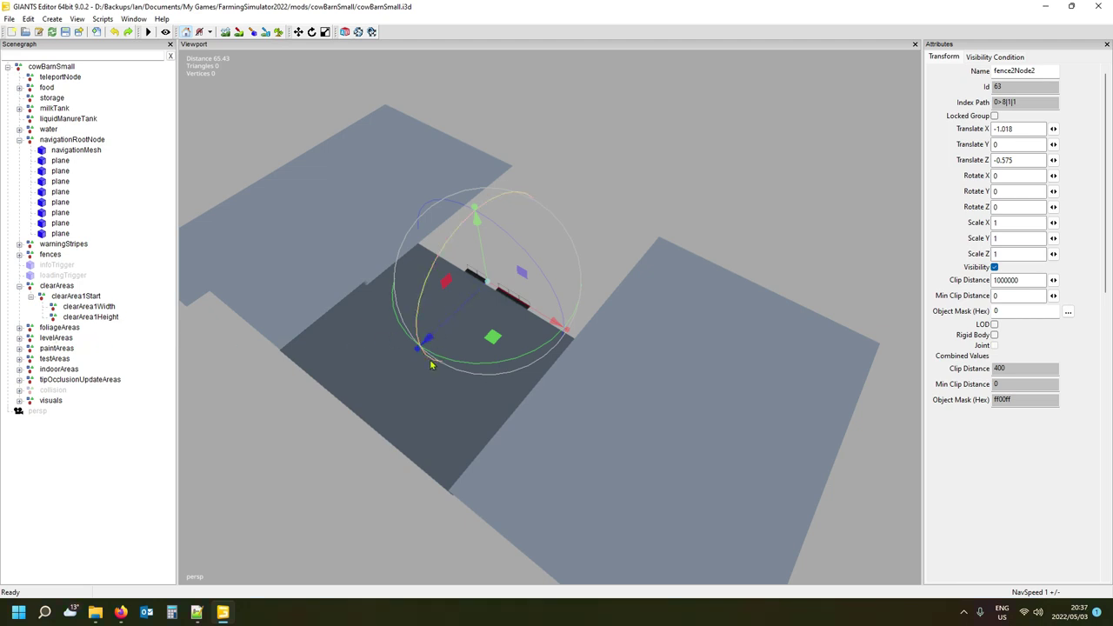
Examine where clearArea1Start, clearArea1Width and clearArea1Height sit relative to the barn floor and the side planes.
right_drag(393, 351, 370, 329)
scroll(366, 321, up, 3)
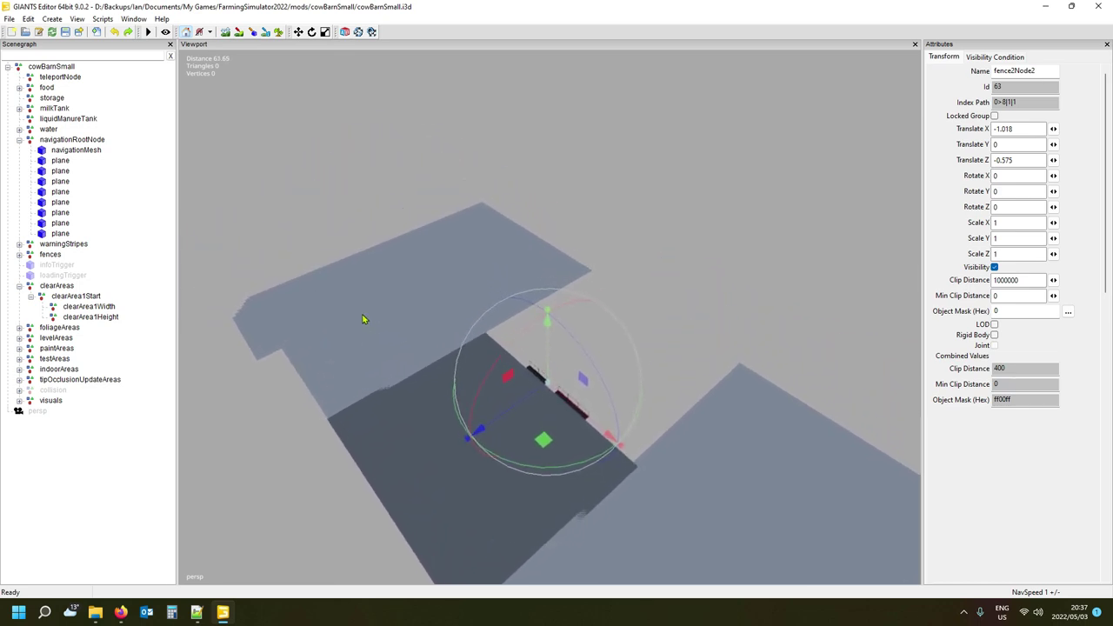
middle_drag(368, 321, 207, 310)
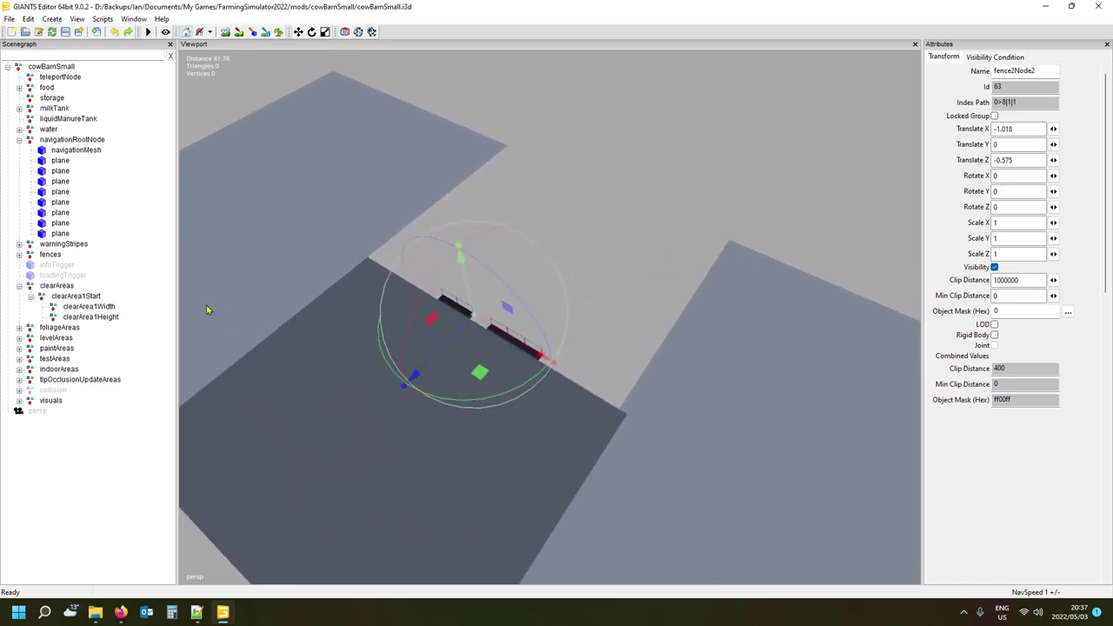
click(78, 296)
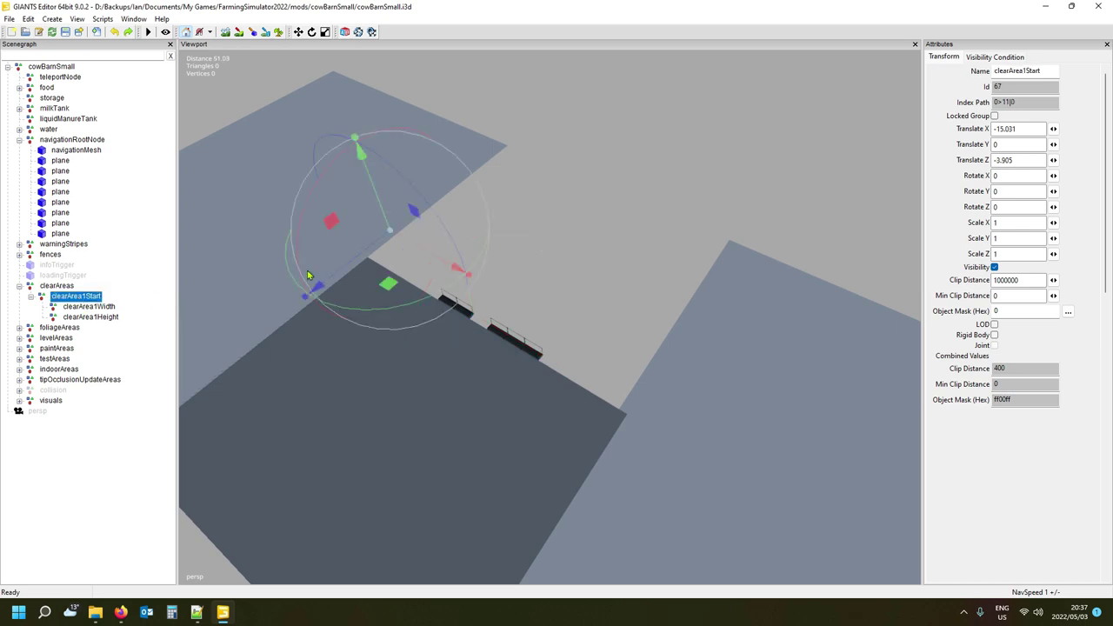
middle_drag(435, 348, 524, 423)
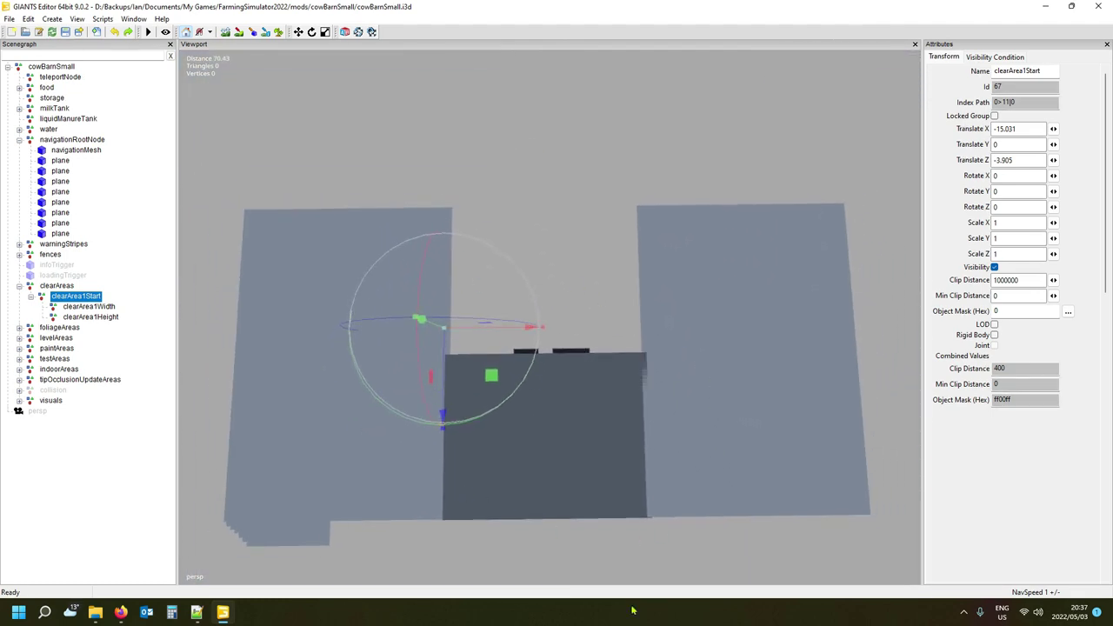
click(82, 309)
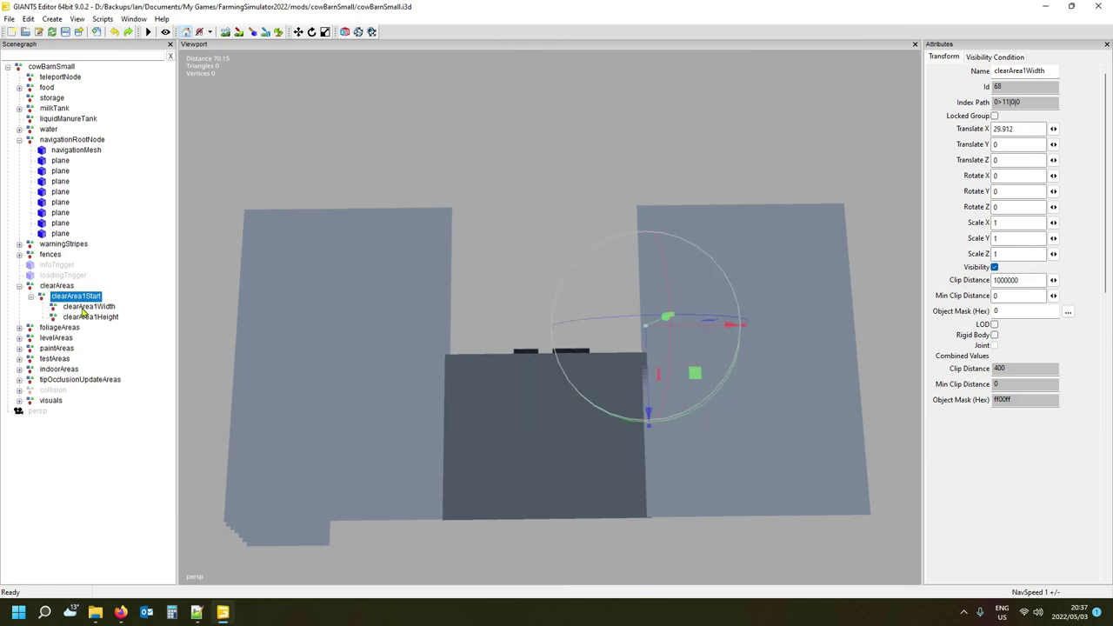
click(85, 318)
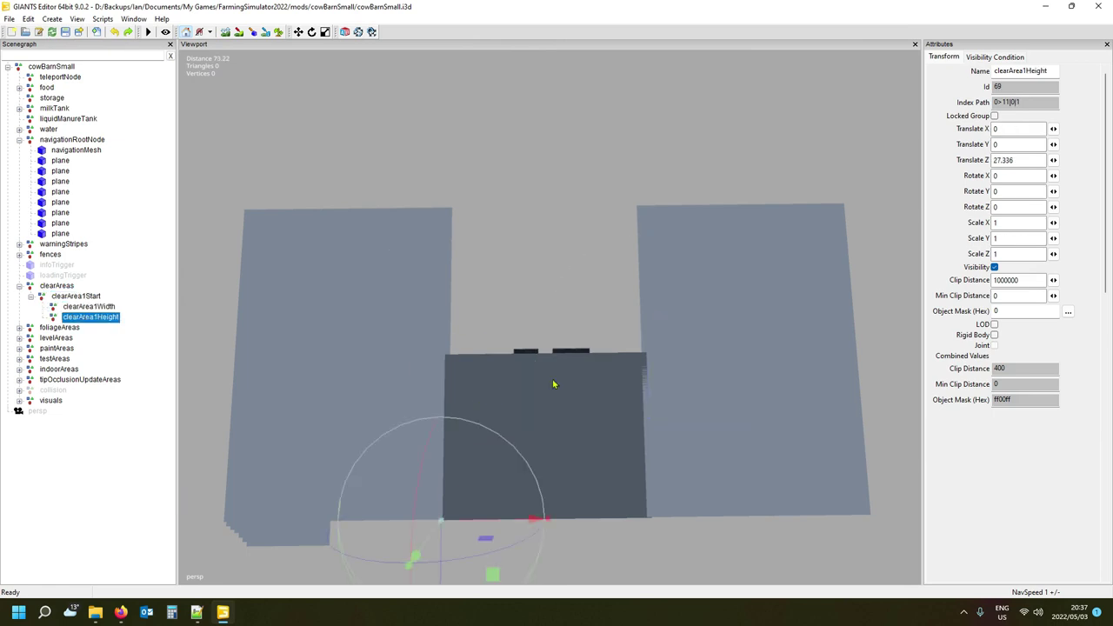
scroll(591, 417, down, 3)
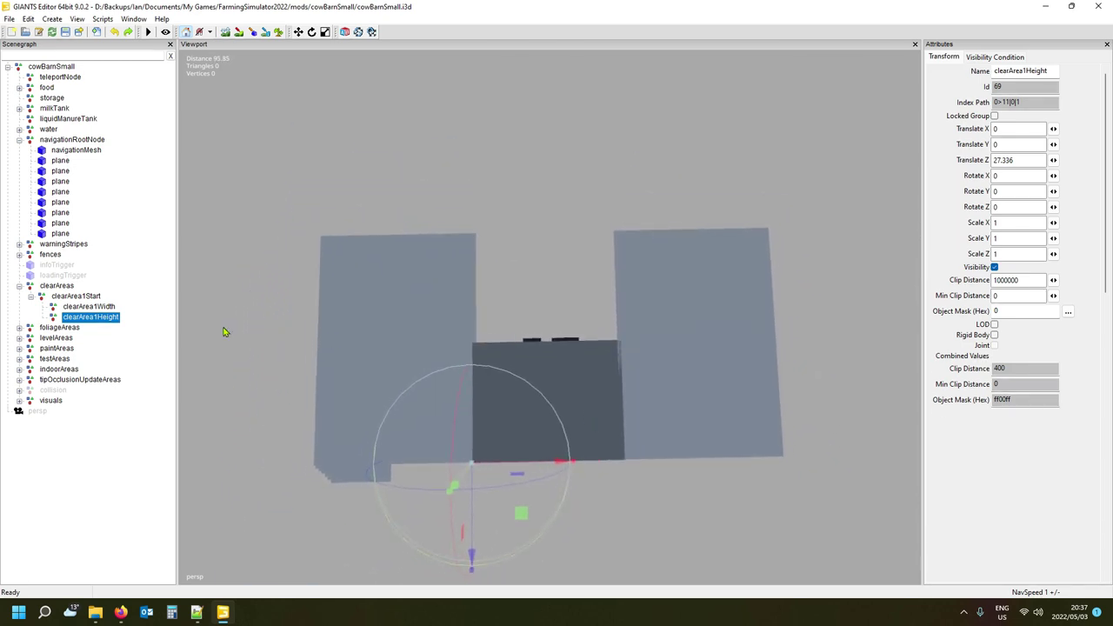
Move clearArea1Start beyond the side plane's outer corner, about X -48.4 and Z -26.1, and clearArea1Width along X to about 97.6.
click(66, 296)
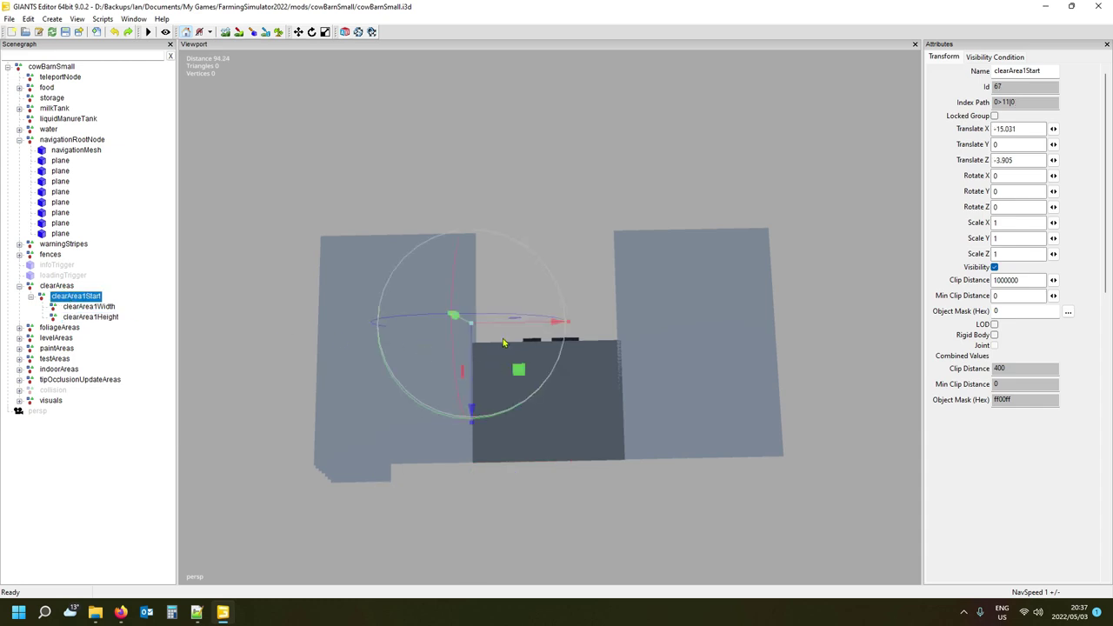
drag(509, 323, 305, 273)
key(a)
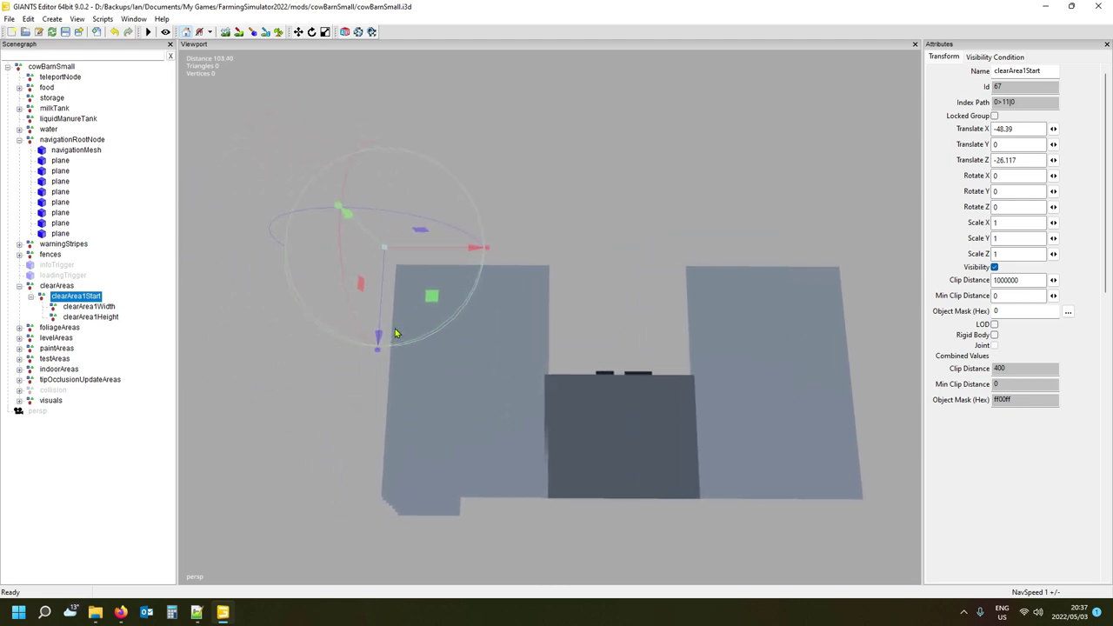
key(d)
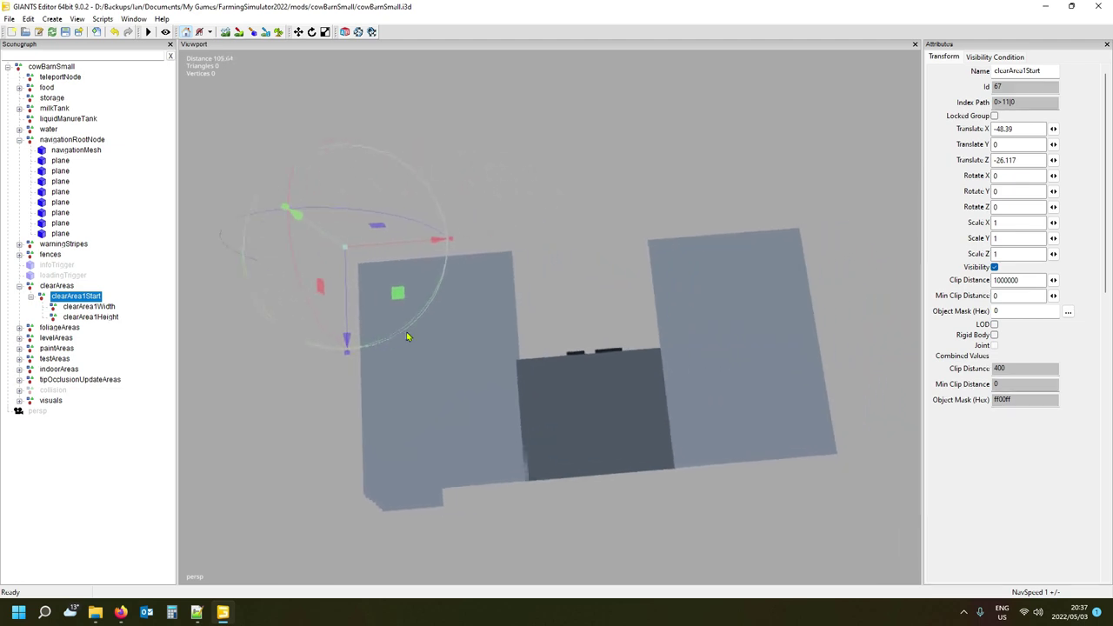
click(110, 309)
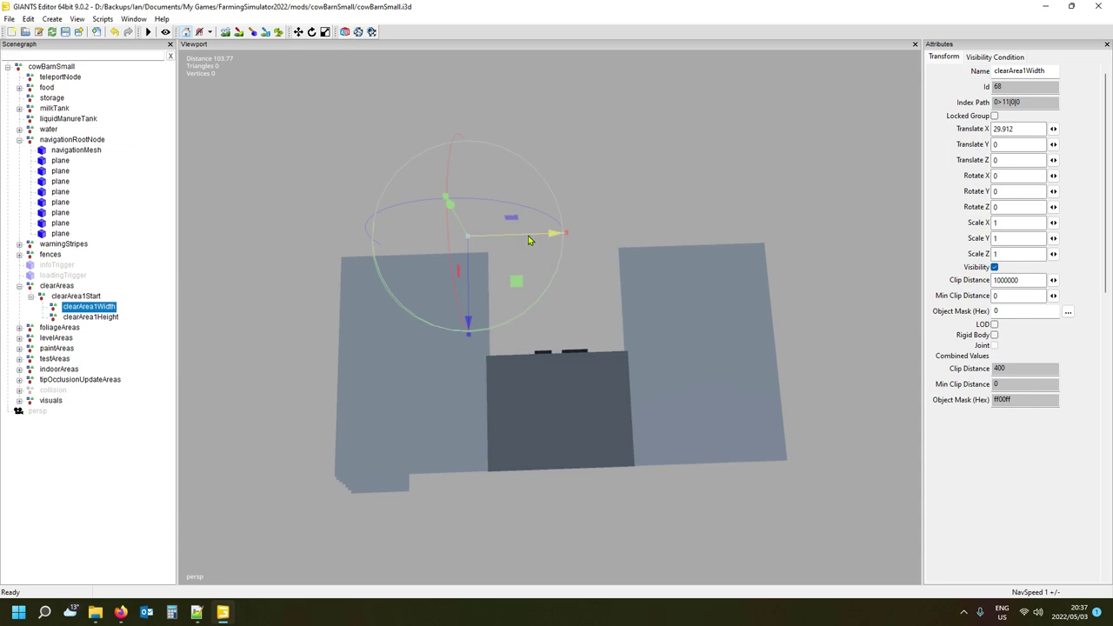
drag(528, 240, 827, 231)
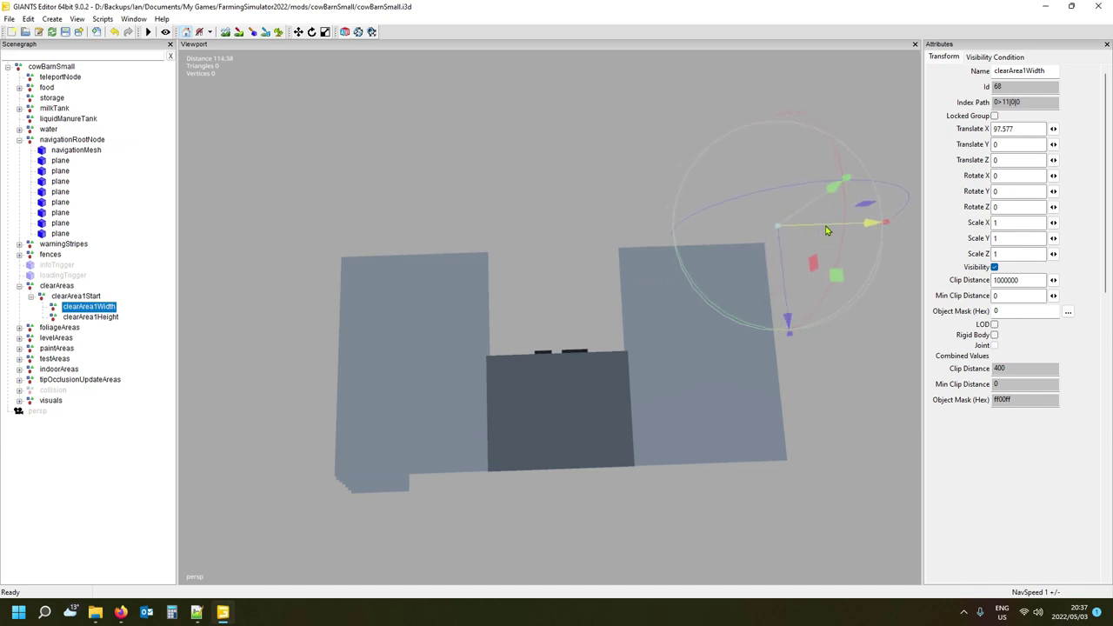
Move clearArea1Height along Z to about 55.7 so it lies past the side plane's edge, and collapse the clearAreas group.
click(94, 318)
middle_drag(486, 339, 439, 248)
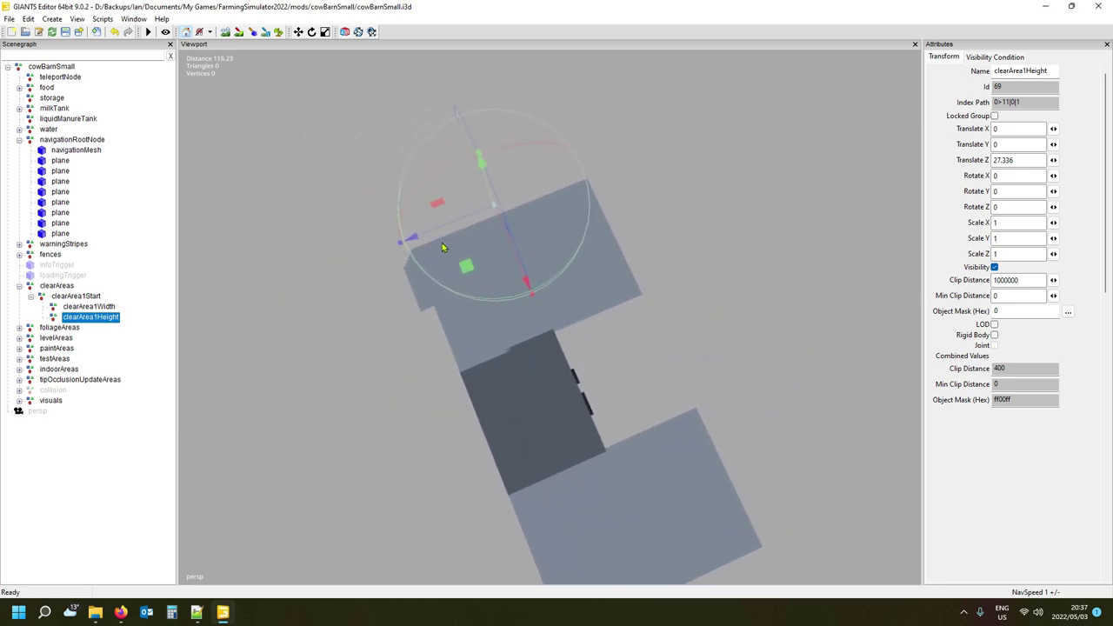
drag(452, 224, 341, 266)
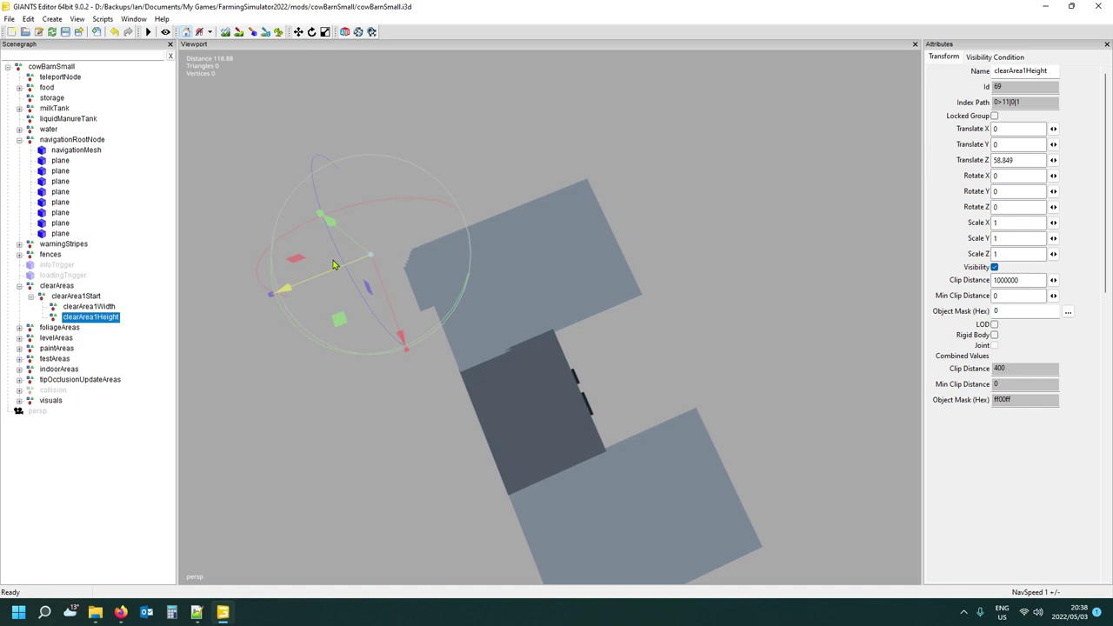
middle_drag(403, 298, 487, 355)
scroll(365, 304, up, 5)
scroll(487, 354, up, 3)
drag(460, 313, 489, 315)
middle_drag(464, 359, 683, 401)
scroll(745, 377, down, 3)
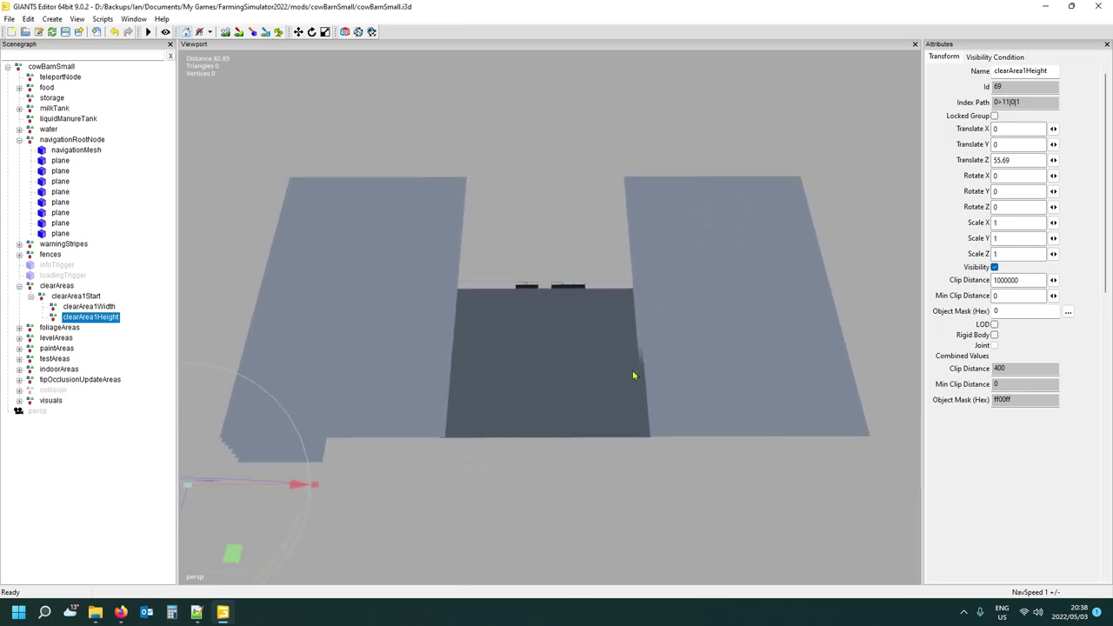
click(19, 286)
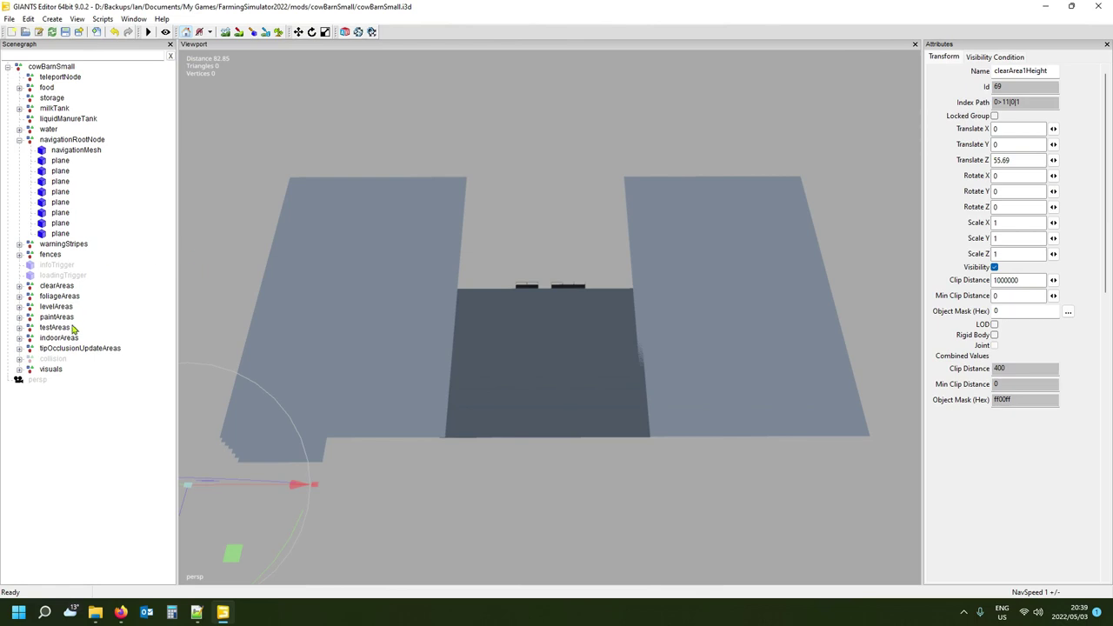
Expand foliageAreas and examine the positions of foliageArea1Start, foliageArea2Start and foliageArea3Start around the barn floor.
click(58, 296)
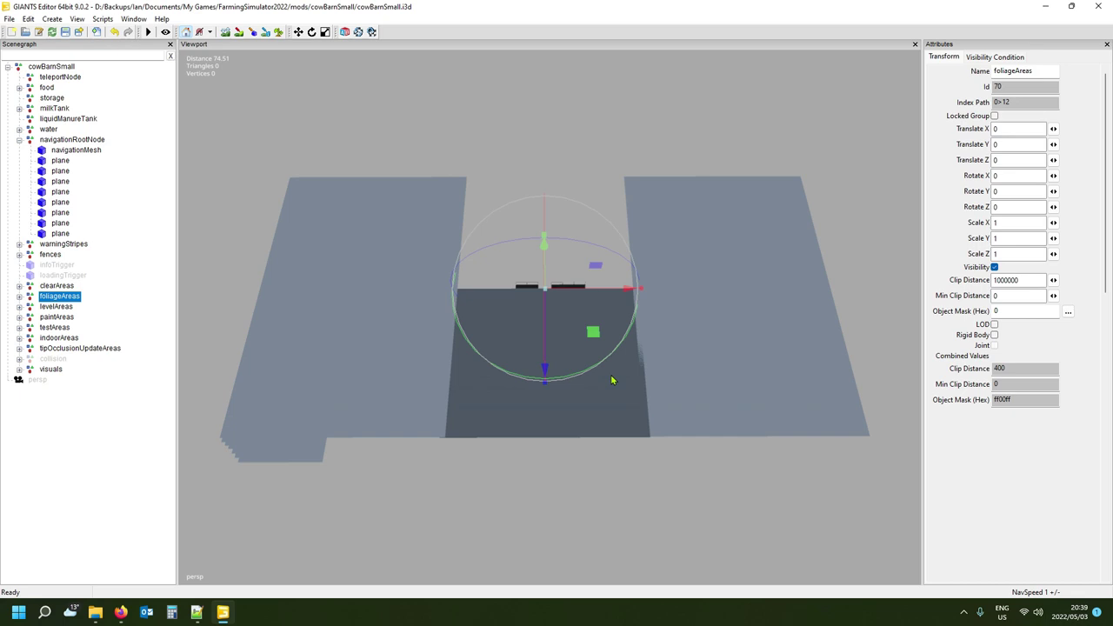
click(19, 297)
middle_drag(658, 423, 644, 469)
scroll(647, 395, up, 2)
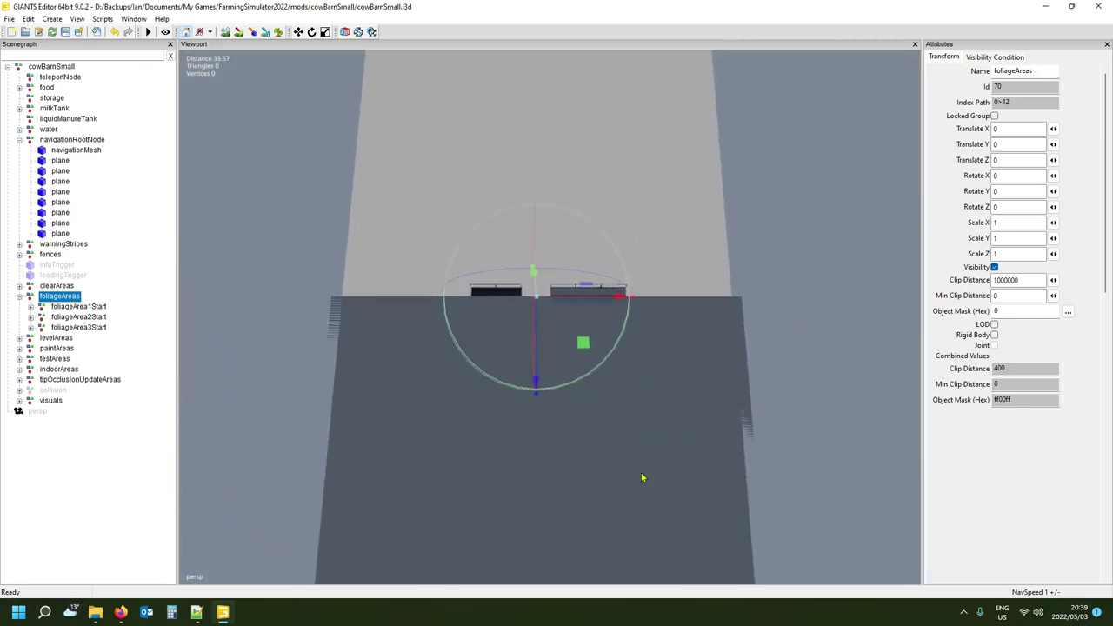
scroll(651, 484, up, 5)
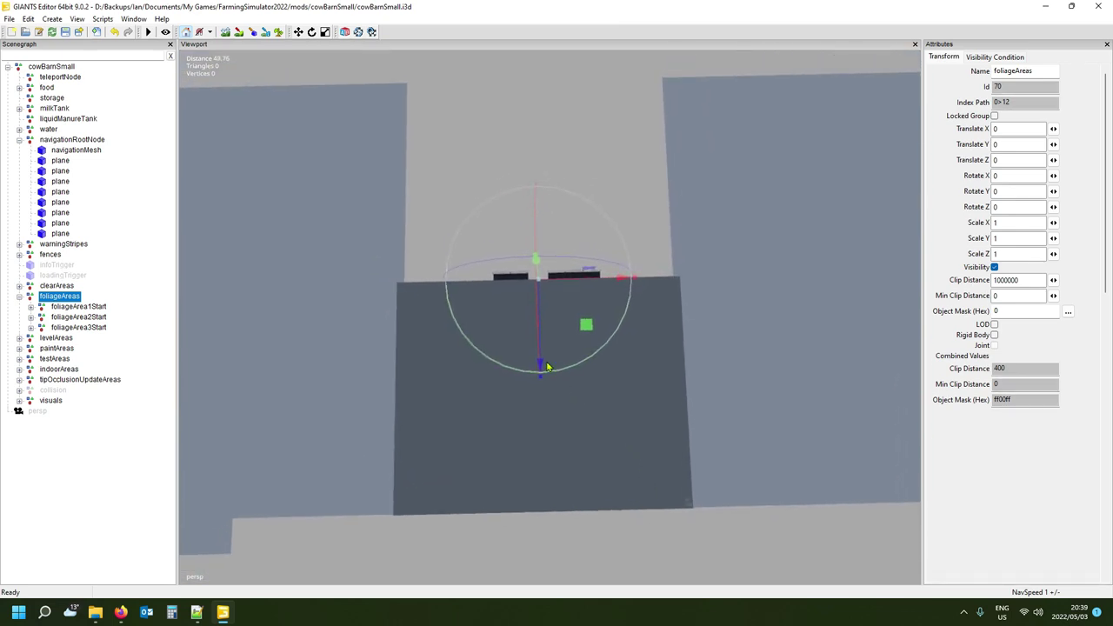
key(d)
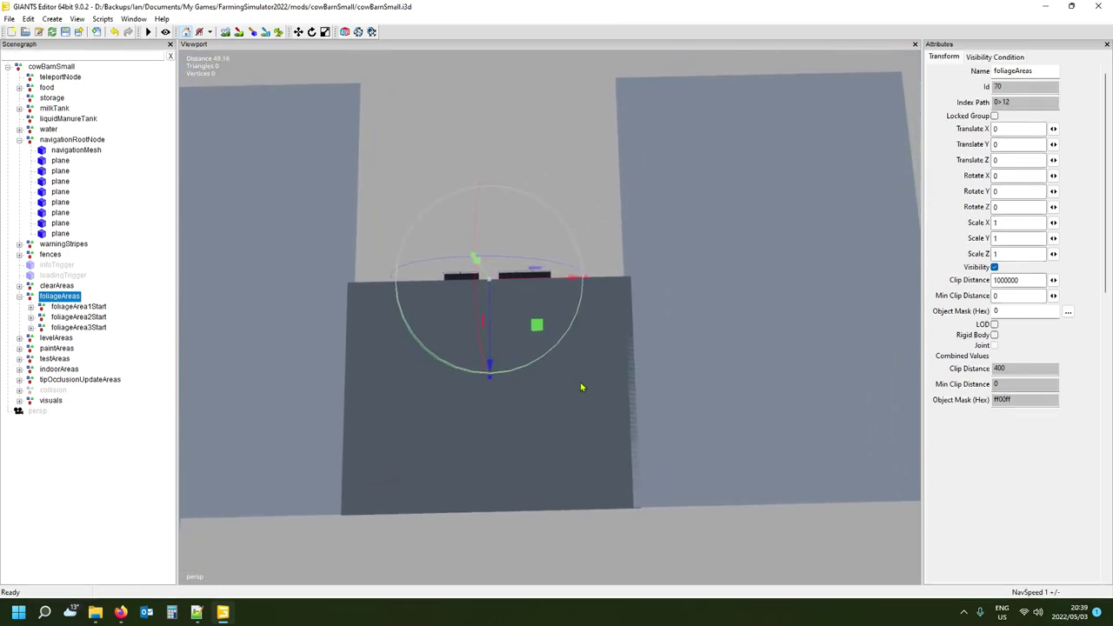
click(64, 311)
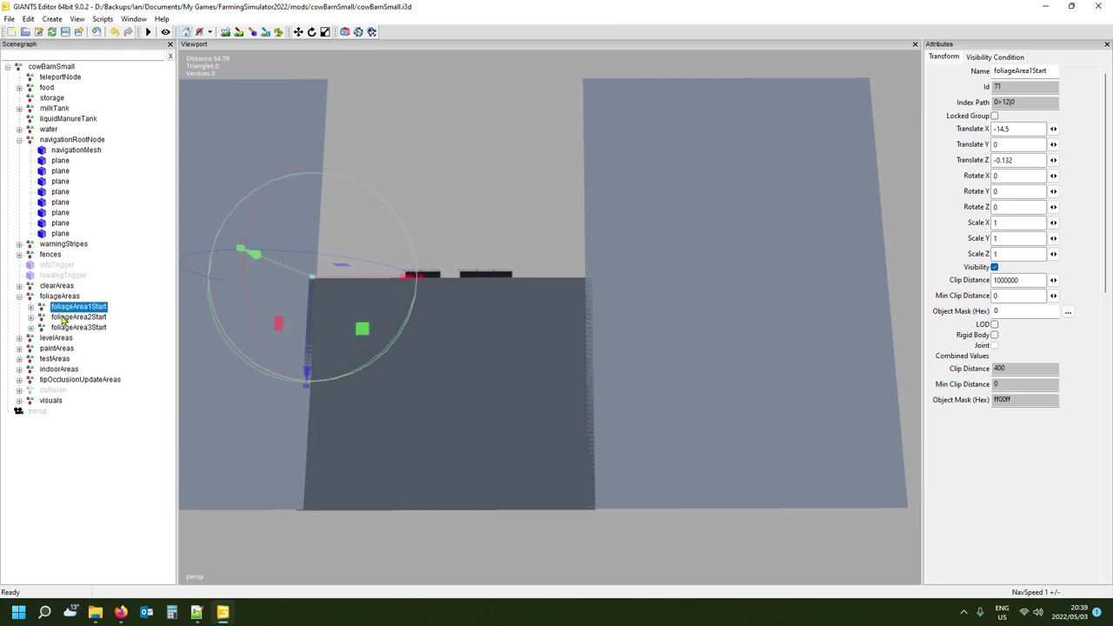
click(63, 318)
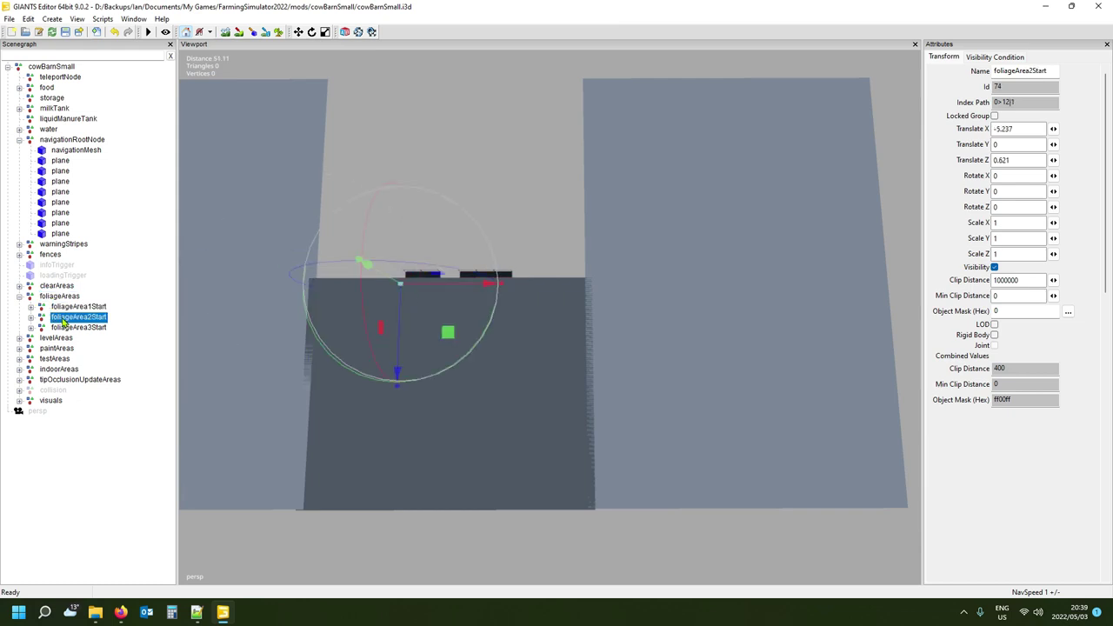
click(67, 328)
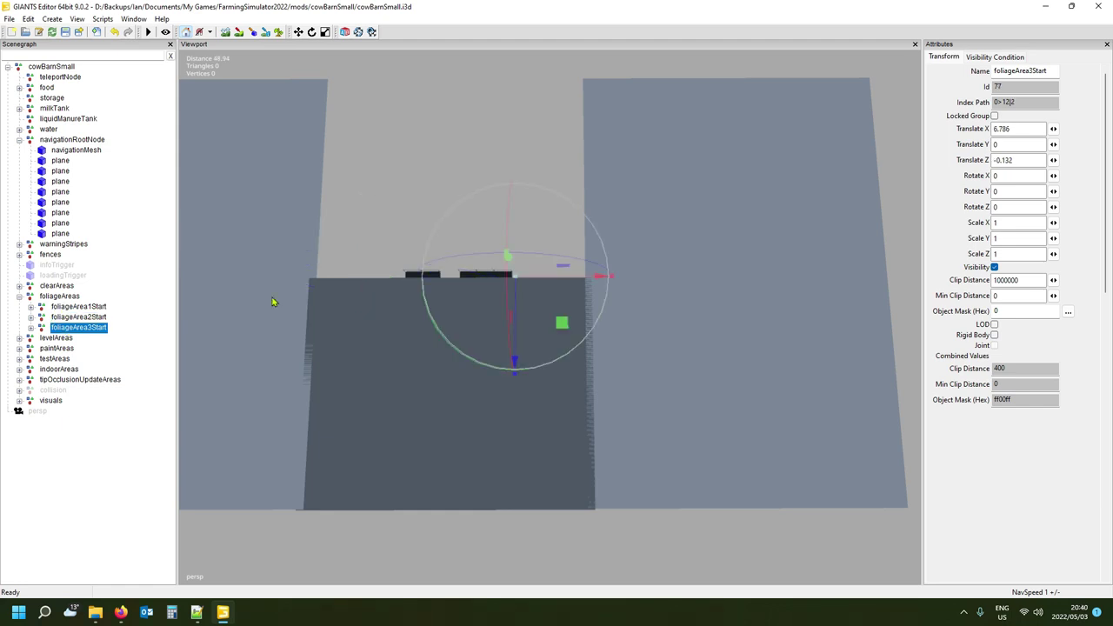
Expand foliageArea1Start and foliageArea2Start and examine where their start, width and height nodes sit around the barn floor.
click(31, 309)
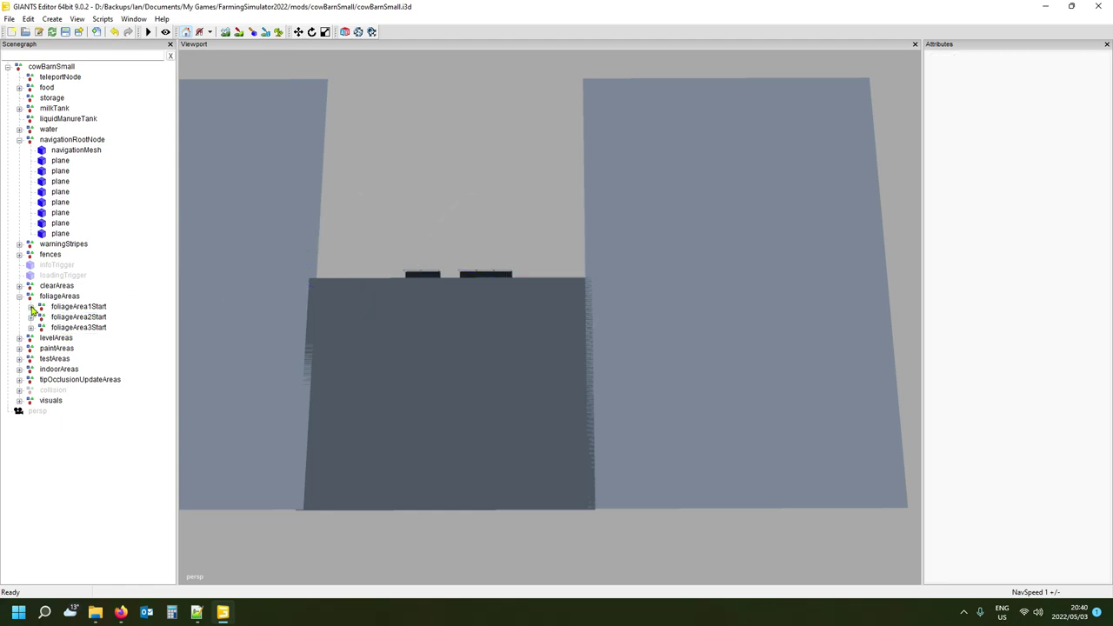
click(32, 307)
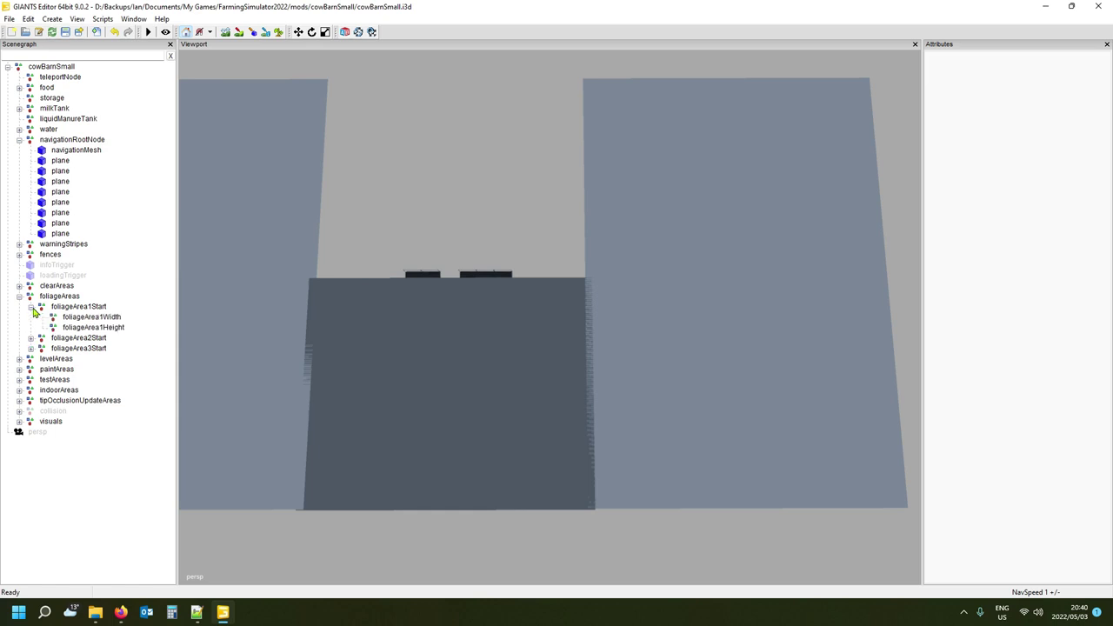
click(80, 309)
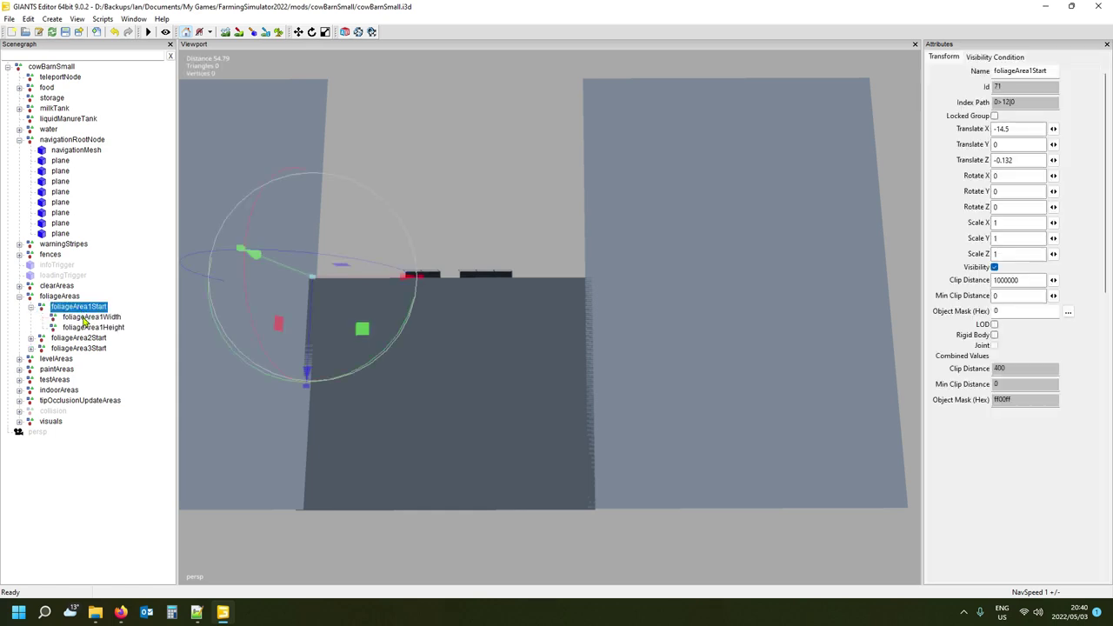
click(87, 318)
click(87, 329)
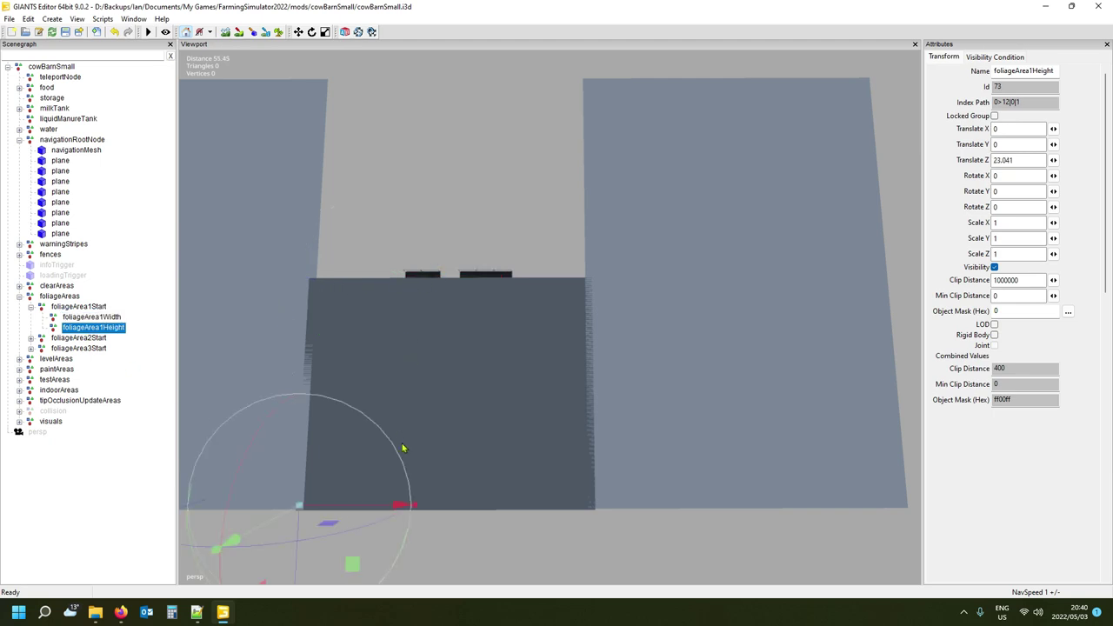
click(31, 338)
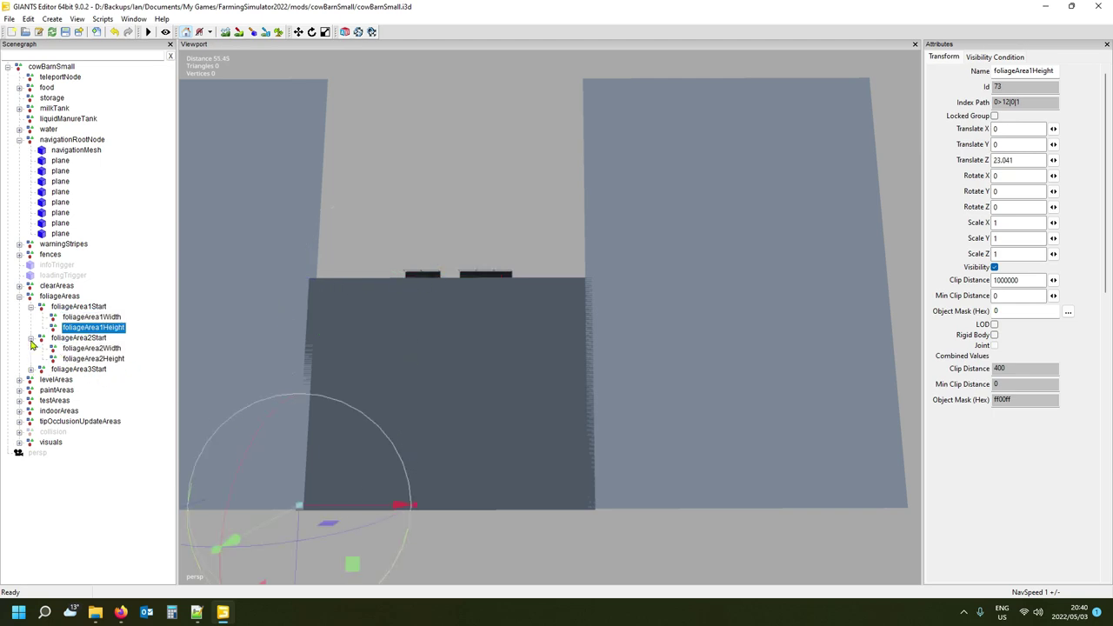
click(87, 339)
click(90, 349)
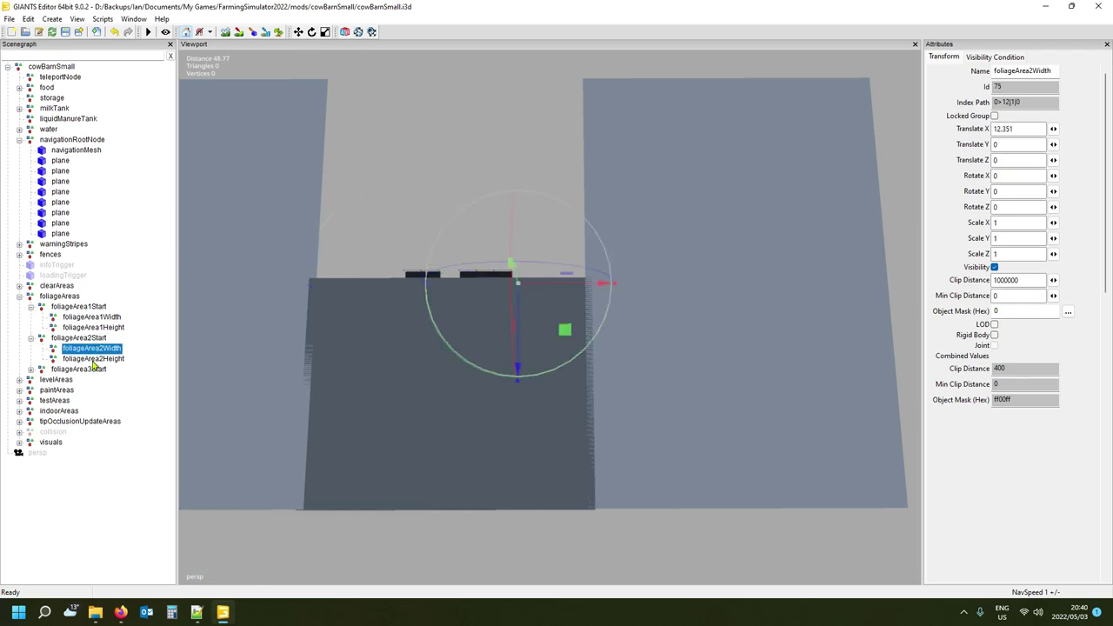
click(92, 359)
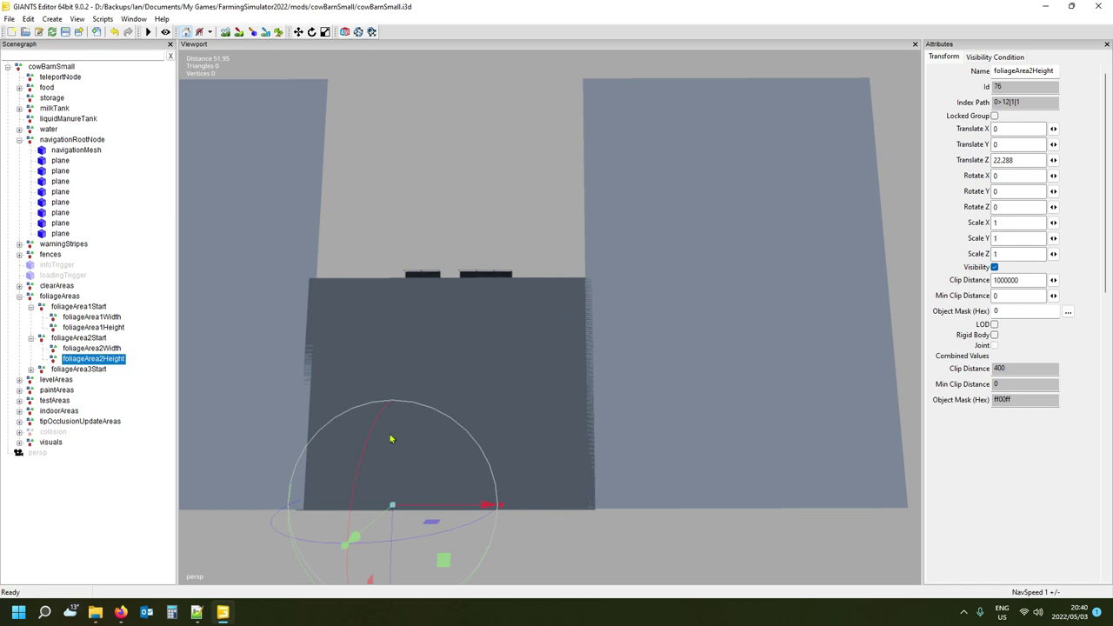
Move foliageArea1Start to the outer far corner of the side plane at about X -45.9 and Z -22.2.
click(87, 310)
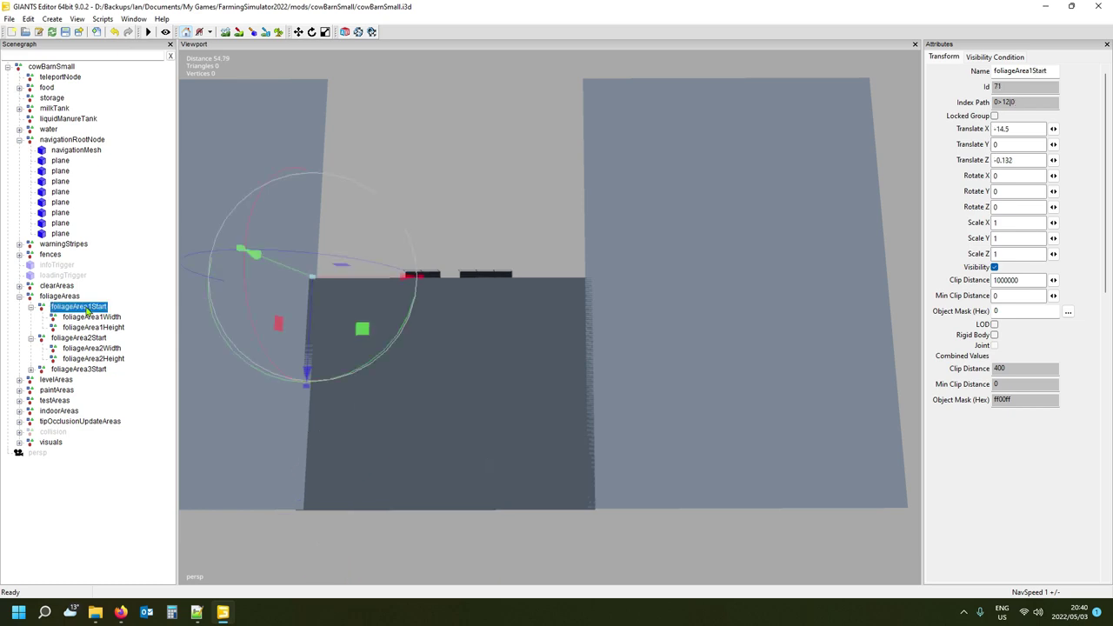
right_drag(298, 368, 300, 352)
drag(687, 309, 371, 363)
drag(305, 374, 316, 198)
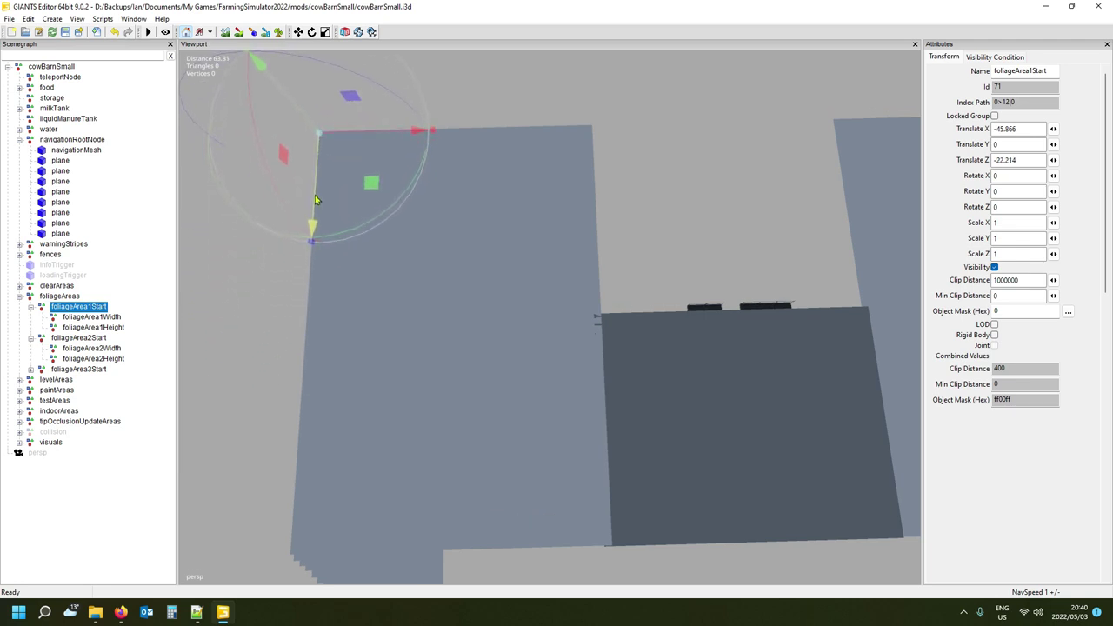
Stretch foliageArea1 over the side plane, moving foliageArea1Width to about X 31.6 and foliageArea1Height to about Z 45.3.
click(94, 318)
drag(459, 139, 636, 135)
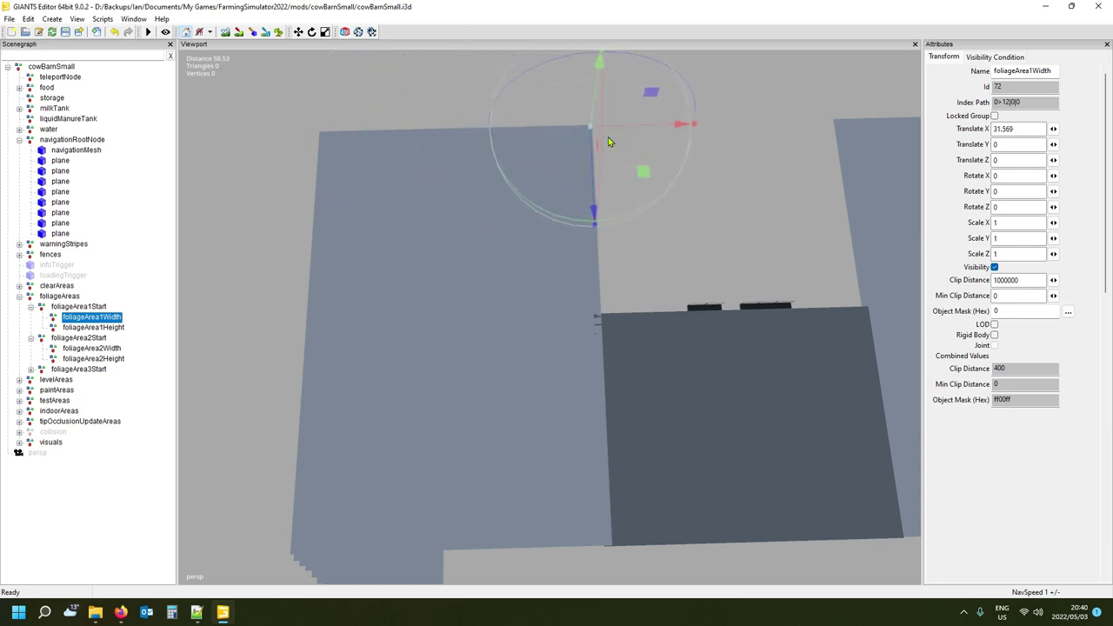
click(117, 329)
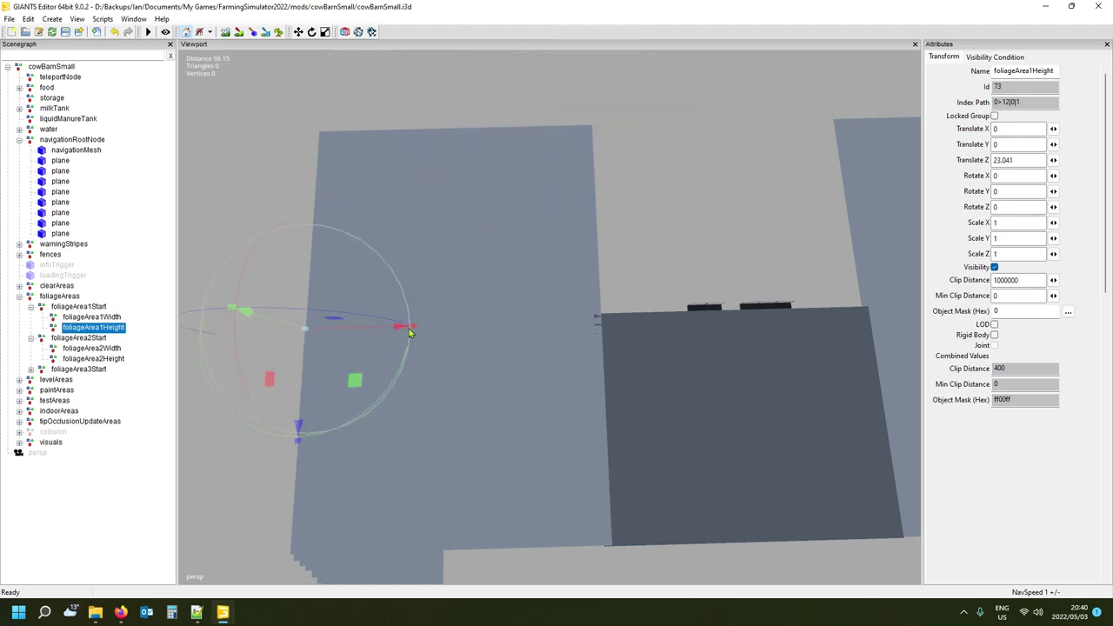
drag(305, 359, 339, 547)
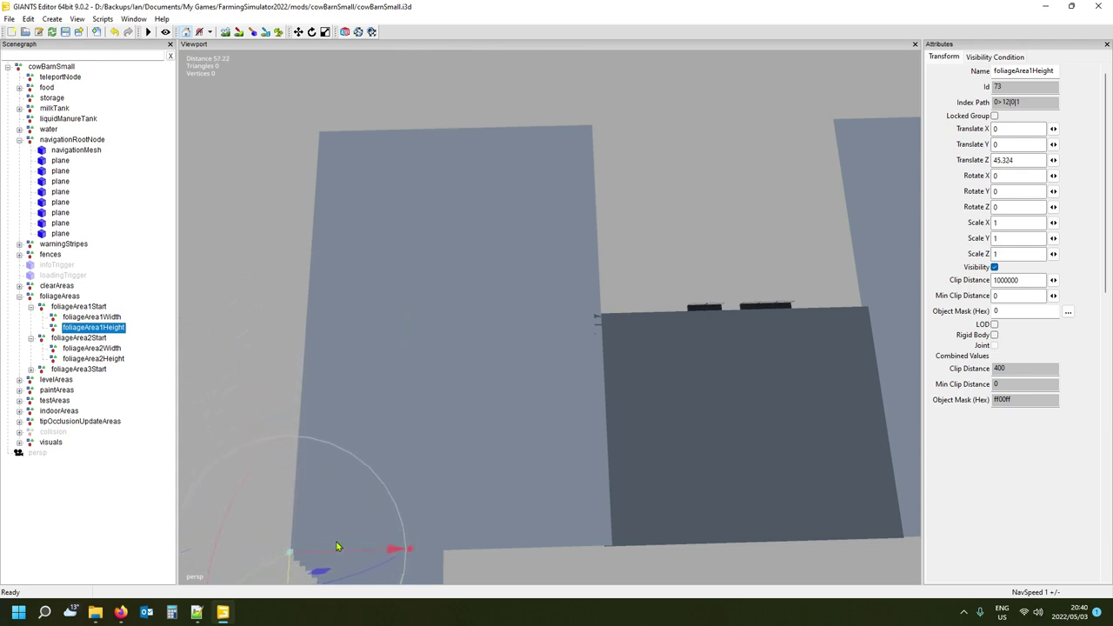
Span foliageArea2 across the barn floor, moving foliageArea2Start to about X -14.1 and foliageArea2Width to about X 28.5, and check its three nodes.
key(d)
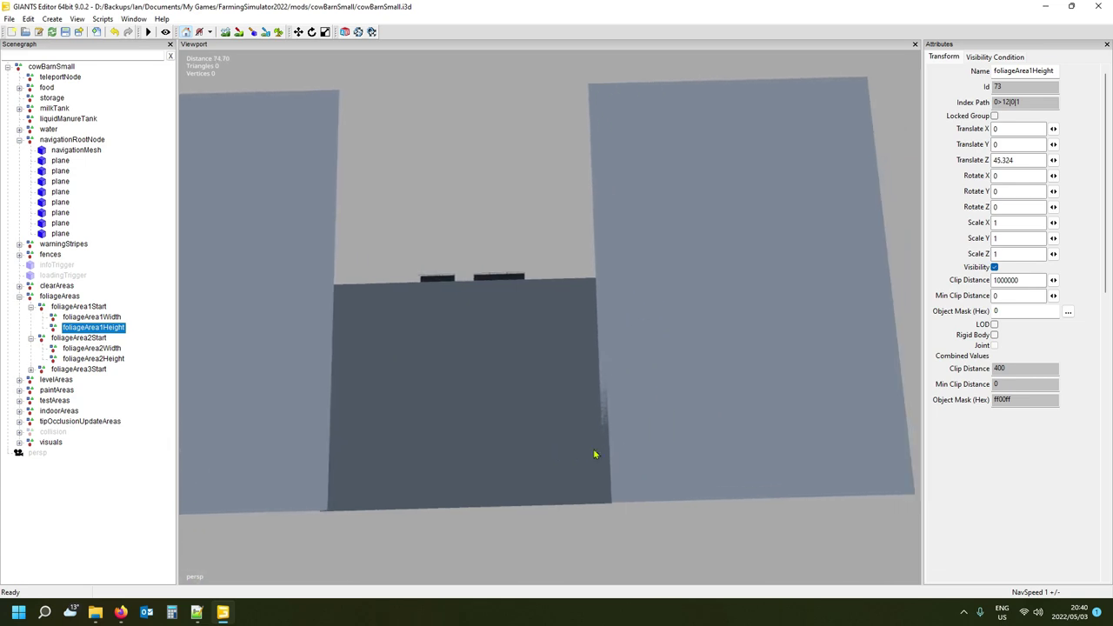
click(98, 339)
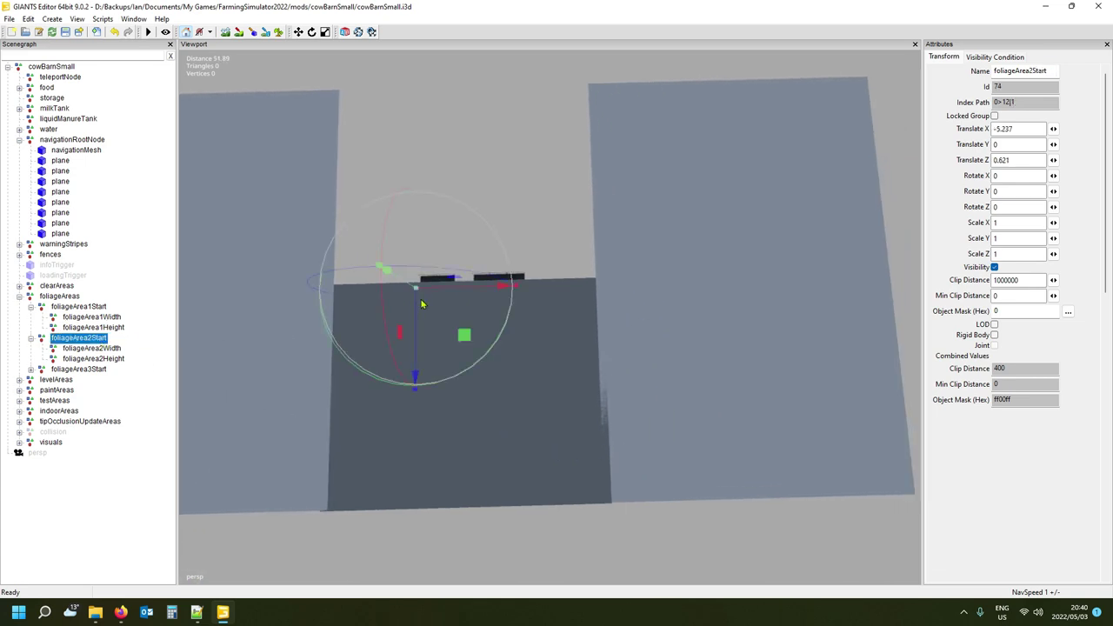
drag(457, 292, 380, 294)
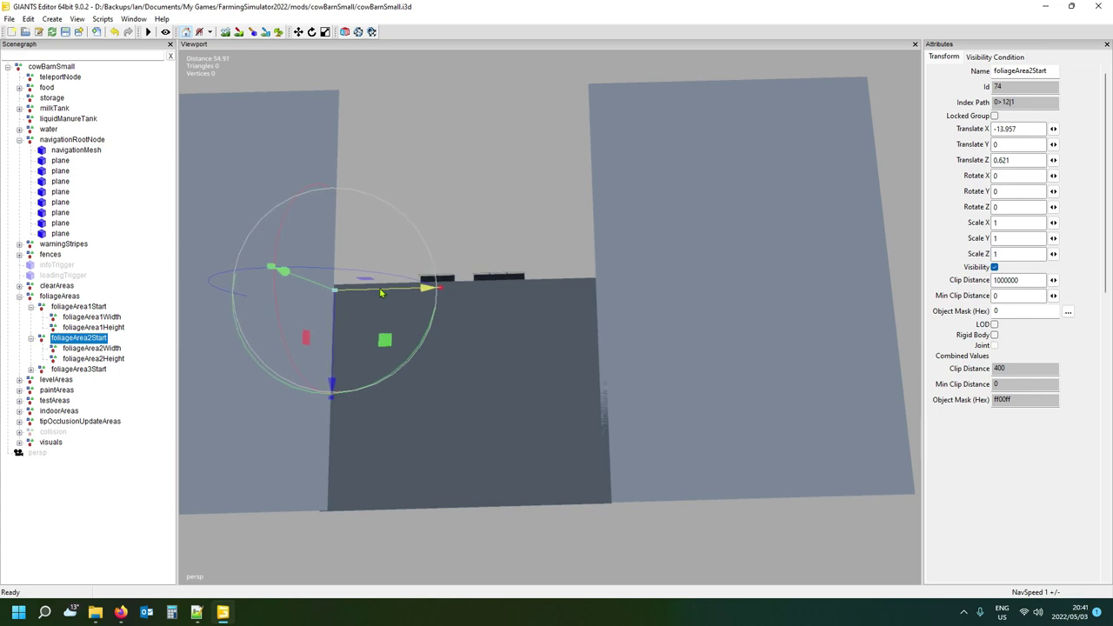
click(111, 349)
drag(535, 292, 612, 297)
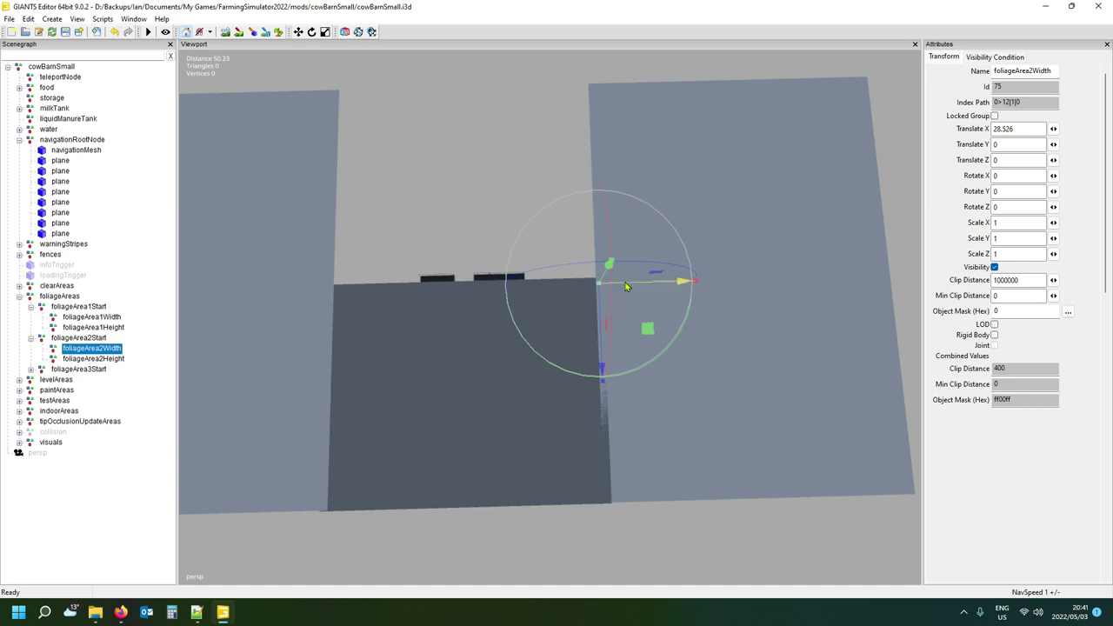
click(115, 360)
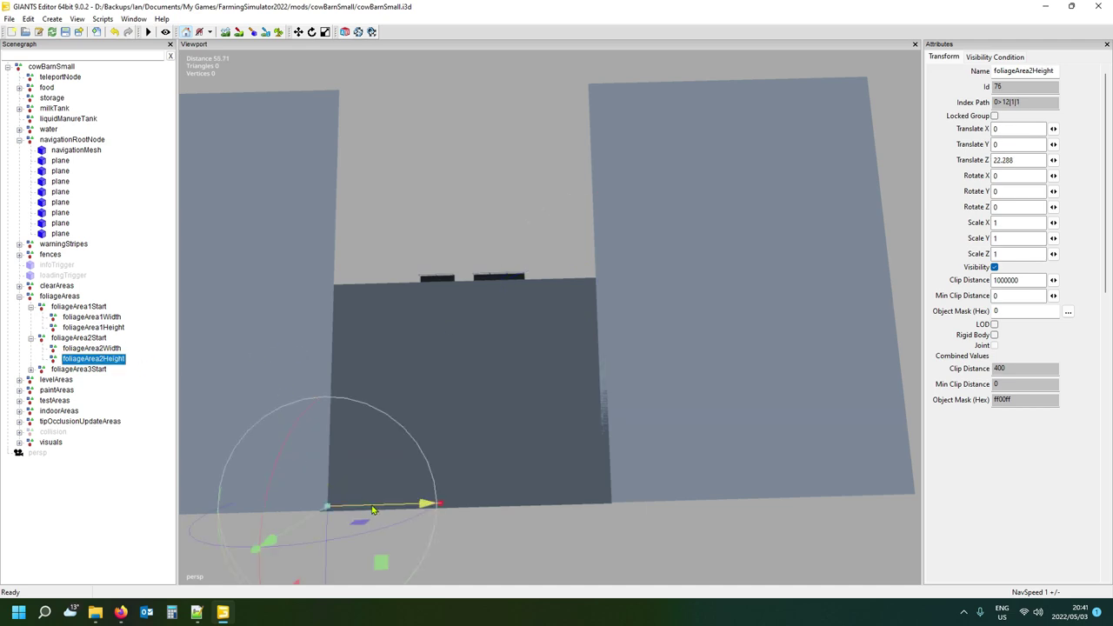
click(100, 340)
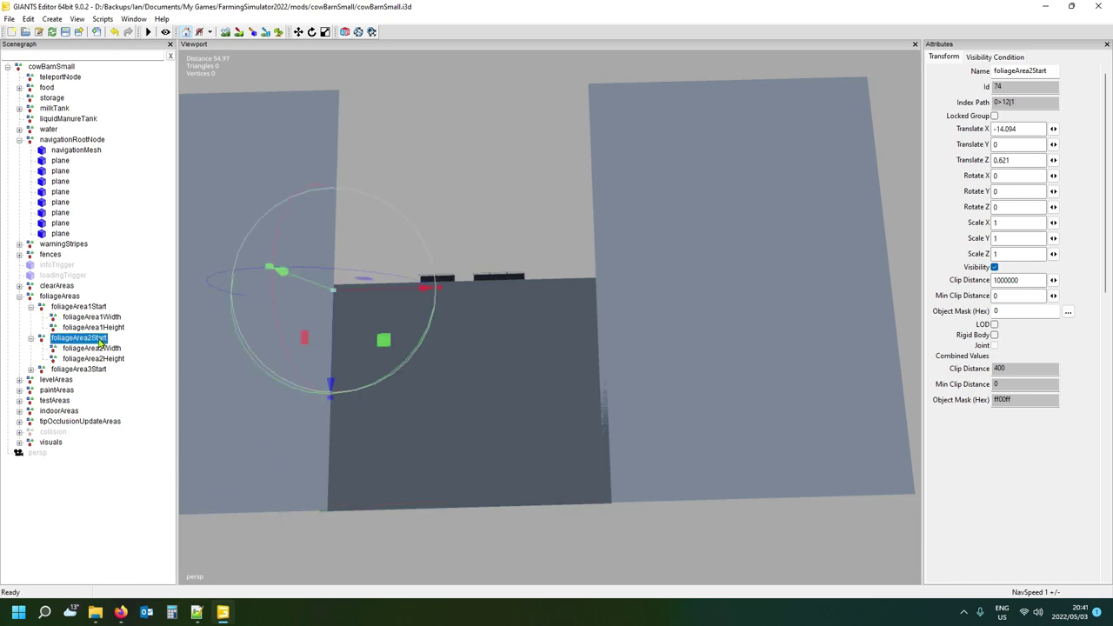
click(102, 349)
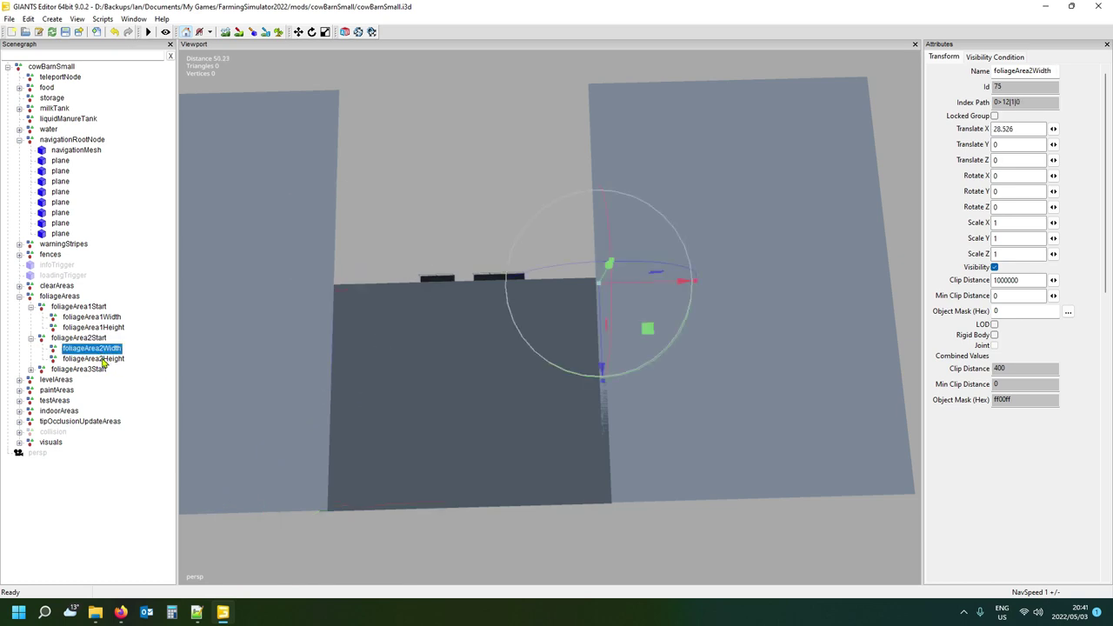
click(102, 360)
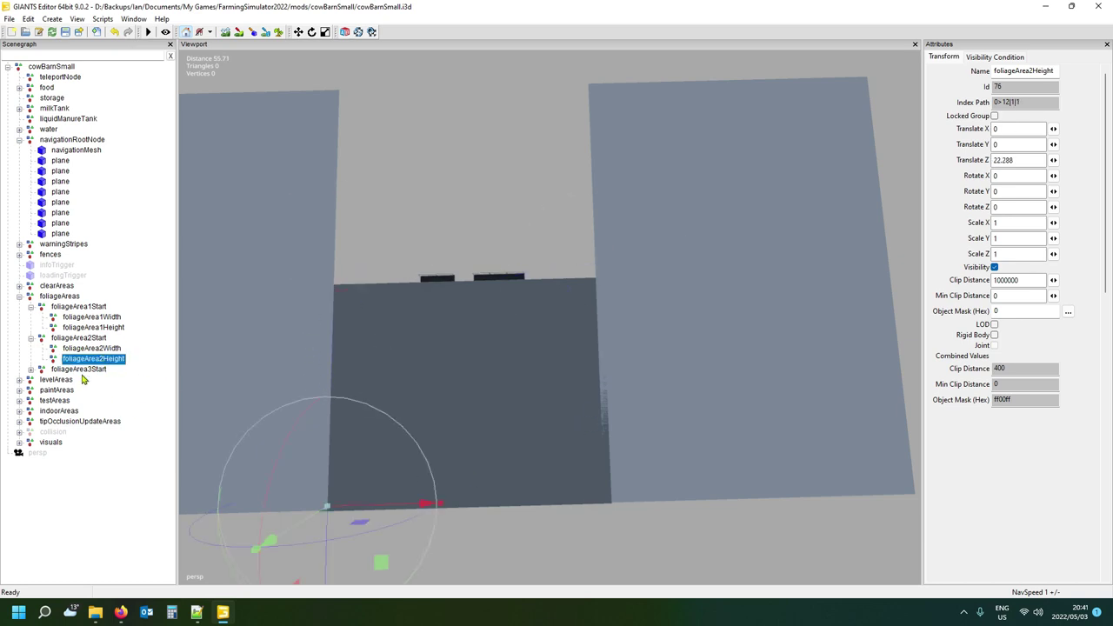
Expand foliageArea3Start and move it to the other side plane's inner far corner, about X 14.3 and Z -22.2.
click(30, 370)
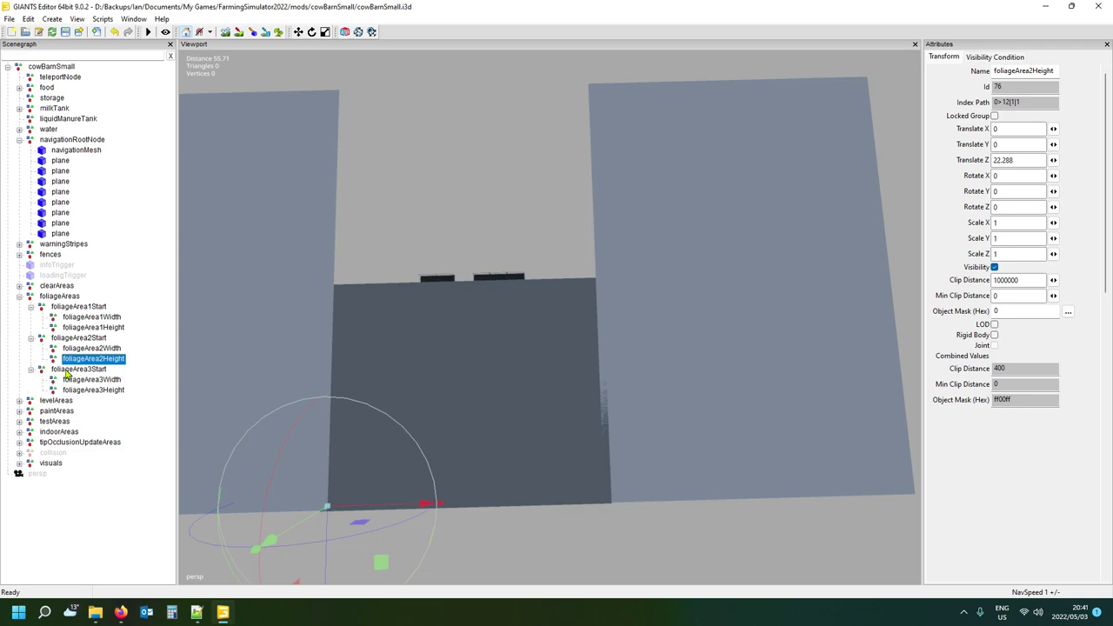
click(68, 370)
drag(572, 283, 641, 281)
drag(600, 275, 581, 103)
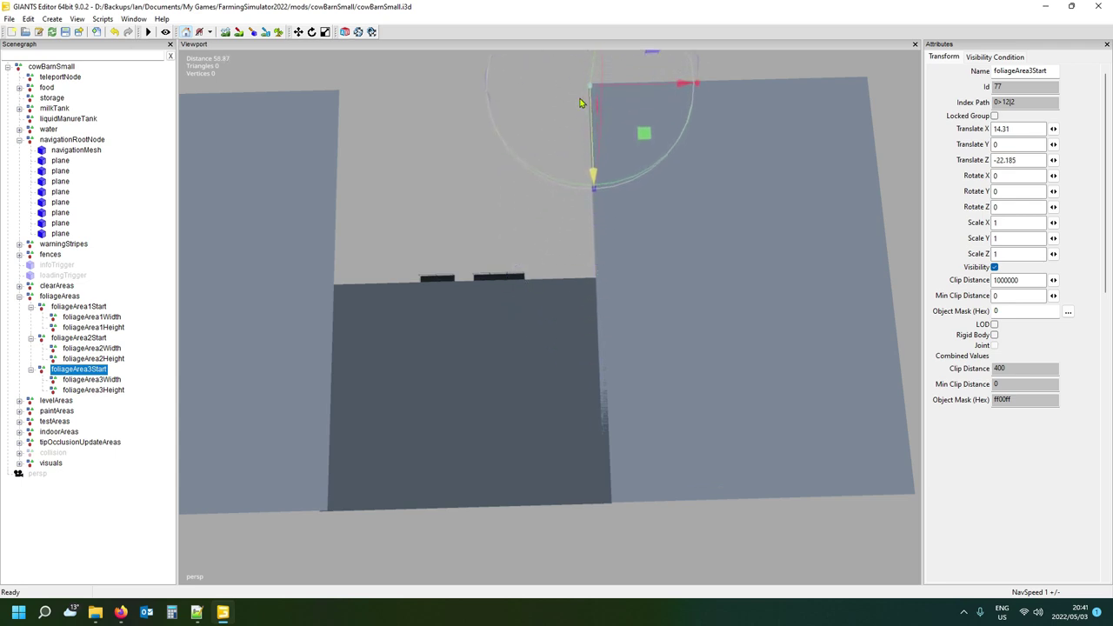
Stretch foliageArea3 over its side plane, moving foliageArea3Width to about X 31.5 and foliageArea3Height to about Z 45.5.
click(97, 380)
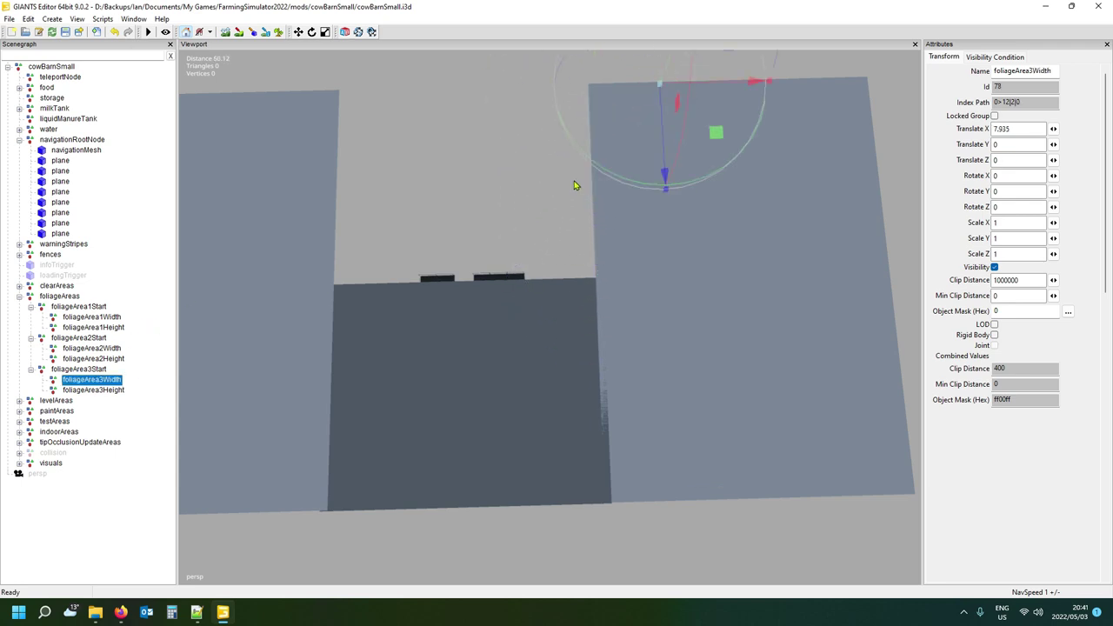
drag(741, 75, 913, 80)
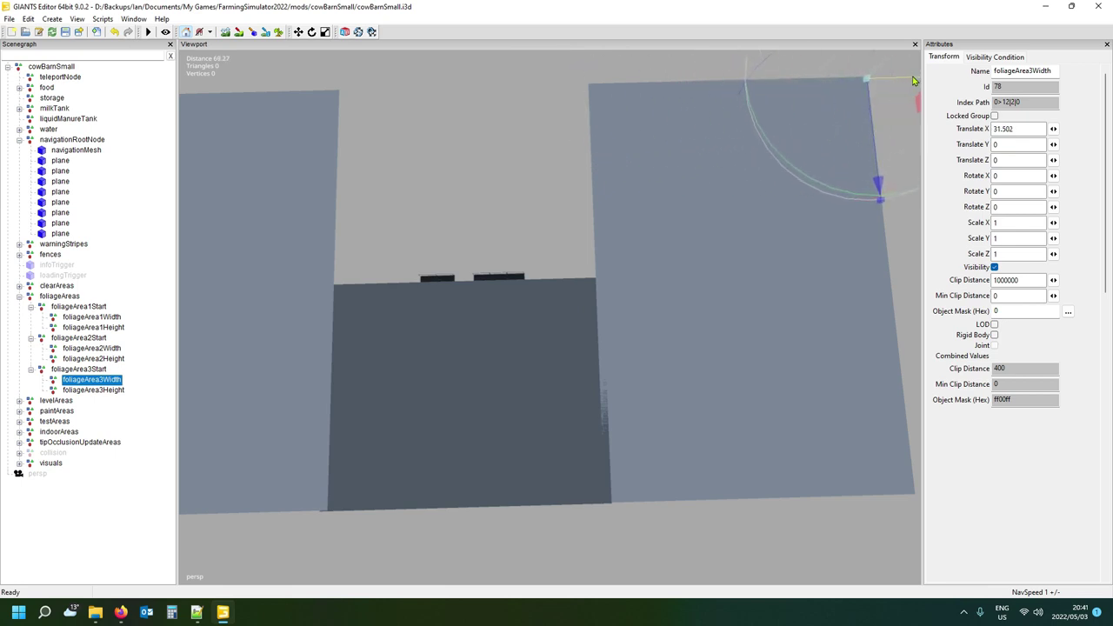
click(93, 390)
drag(621, 407, 637, 511)
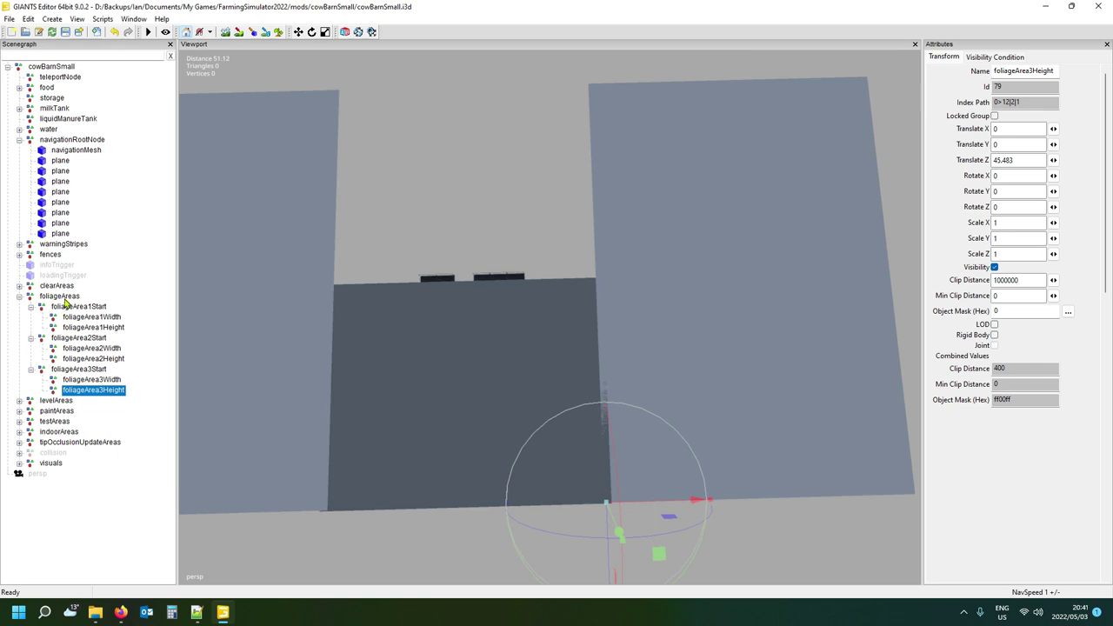
Switch to cowBarnSmall.xml in Notepad++ and examine the foliageArea entries in the i3dMappings section.
click(198, 613)
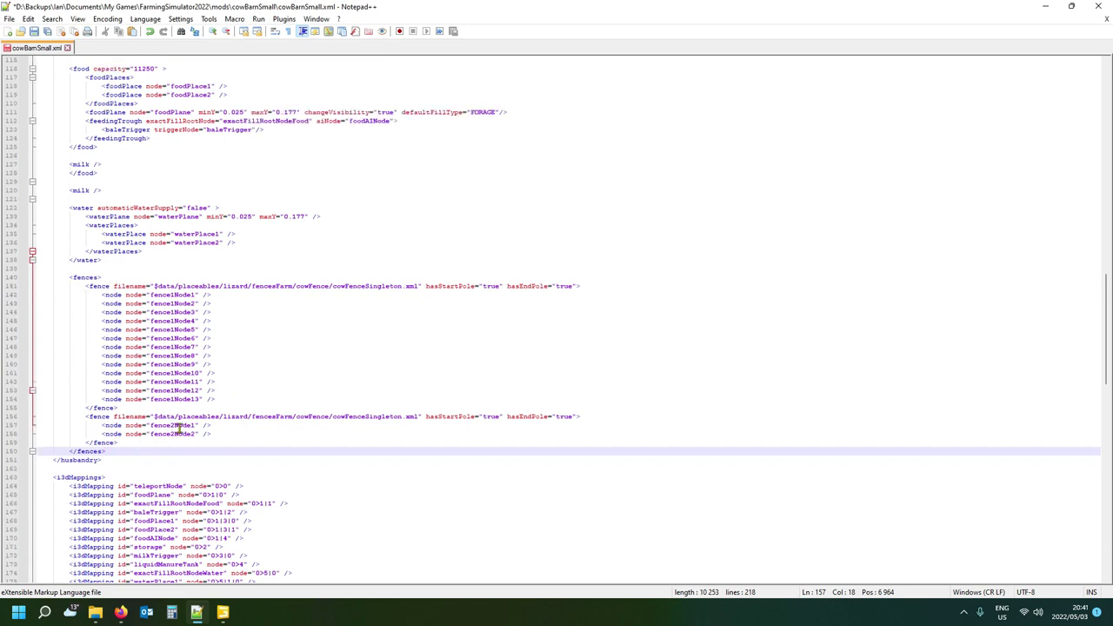
scroll(180, 428, down, 14)
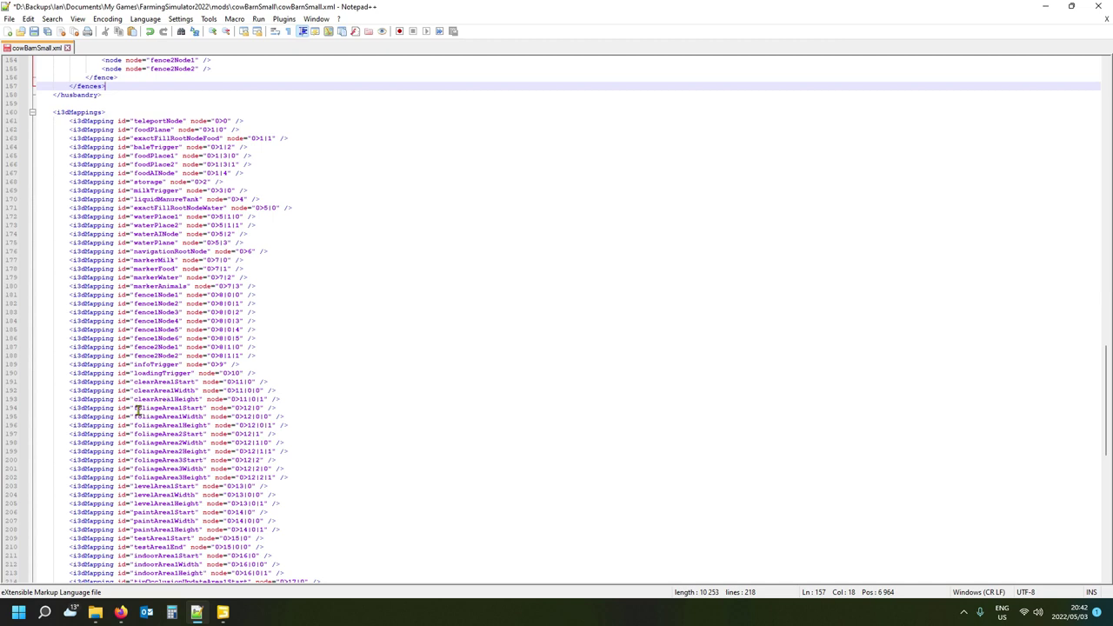
scroll(181, 412, down, 2)
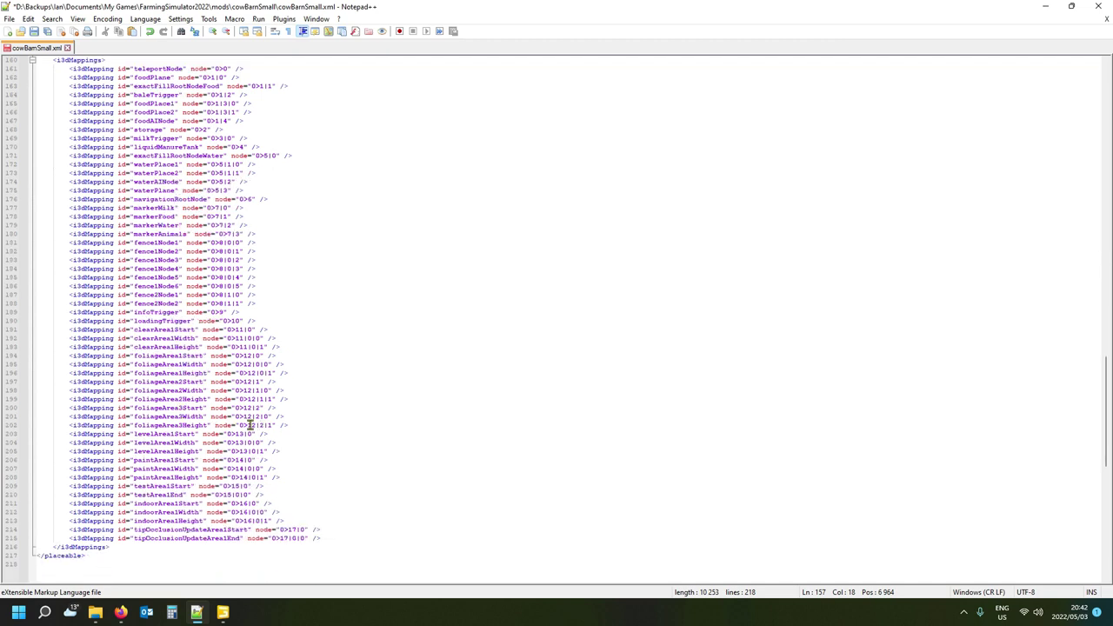
Back in GIANTS Editor, duplicate foliageArea3Start within the foliageAreas group and rename the copy foliageArea4Start.
click(222, 612)
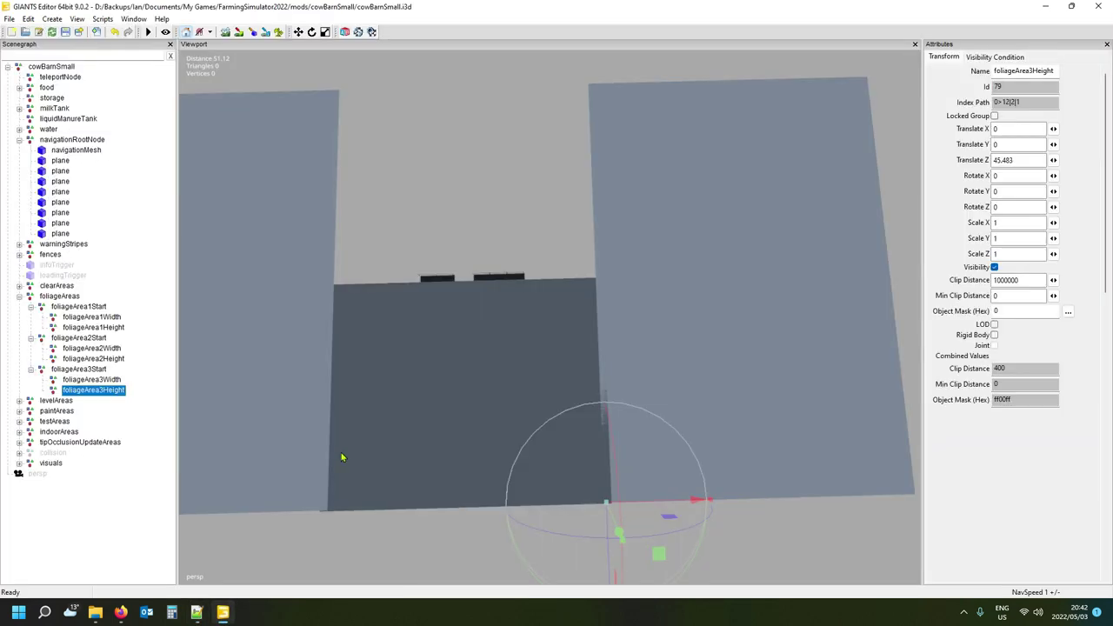
click(78, 370)
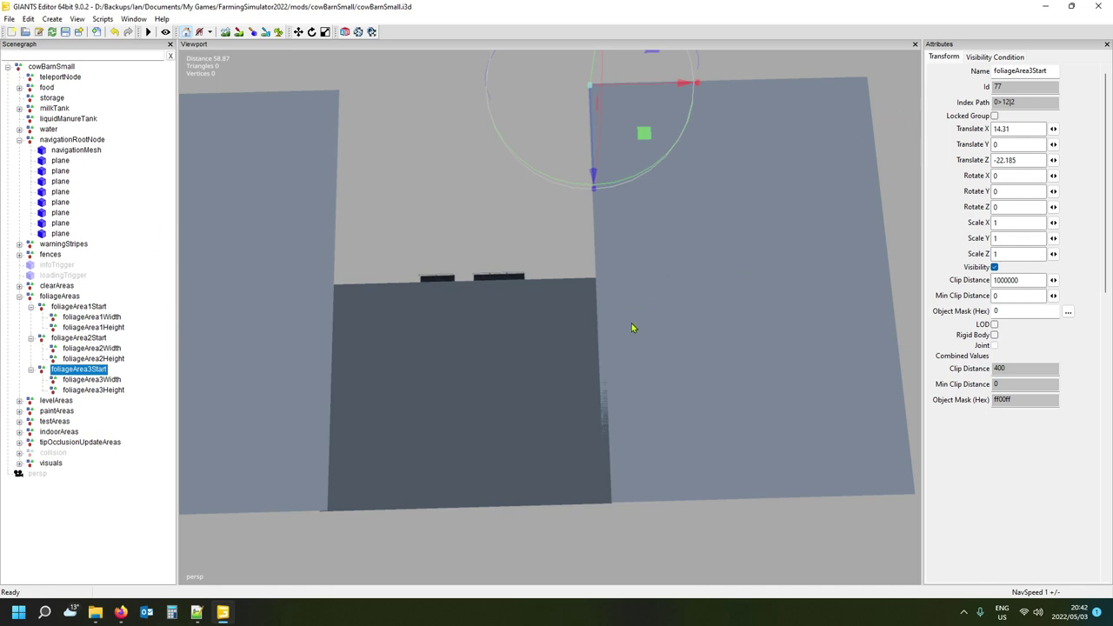
scroll(631, 328, down, 4)
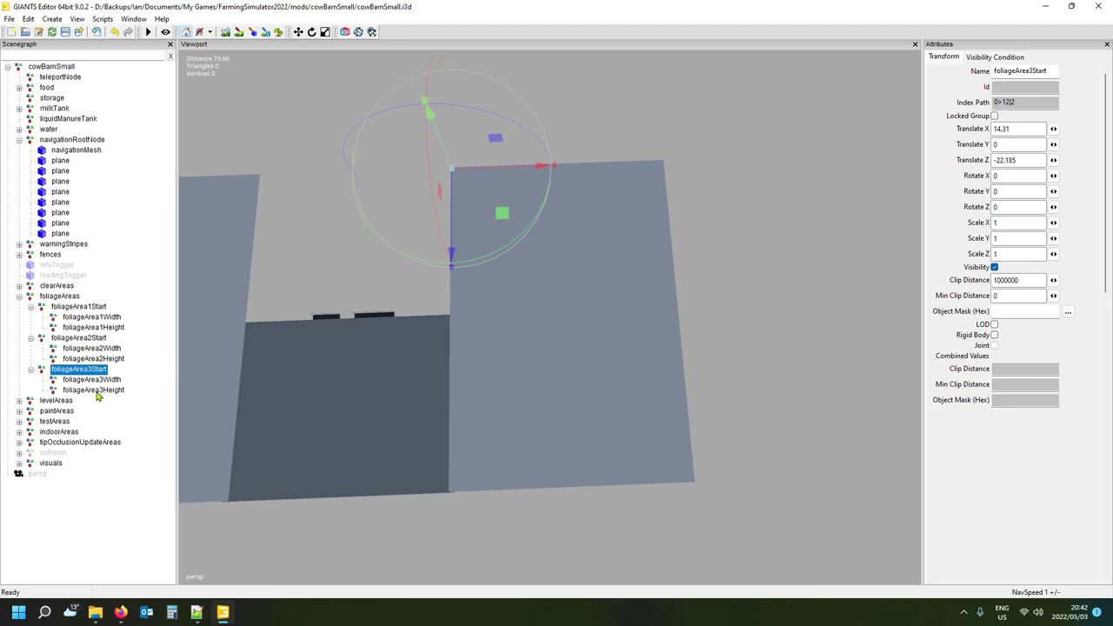
key(ctrl+d)
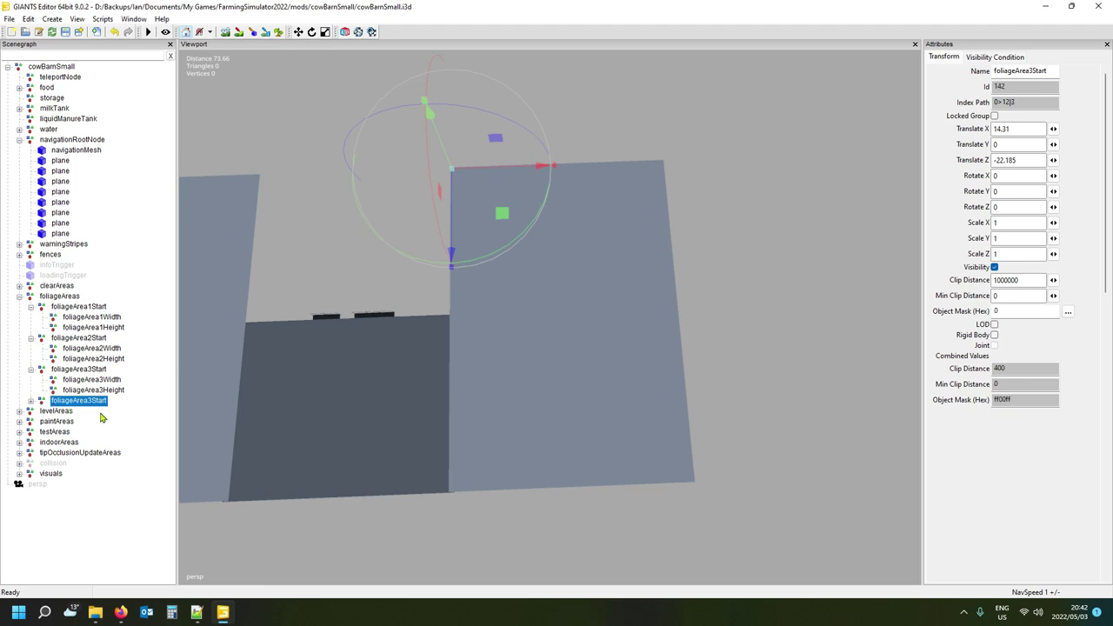
click(1030, 72)
text(4)
key(Return)
click(61, 297)
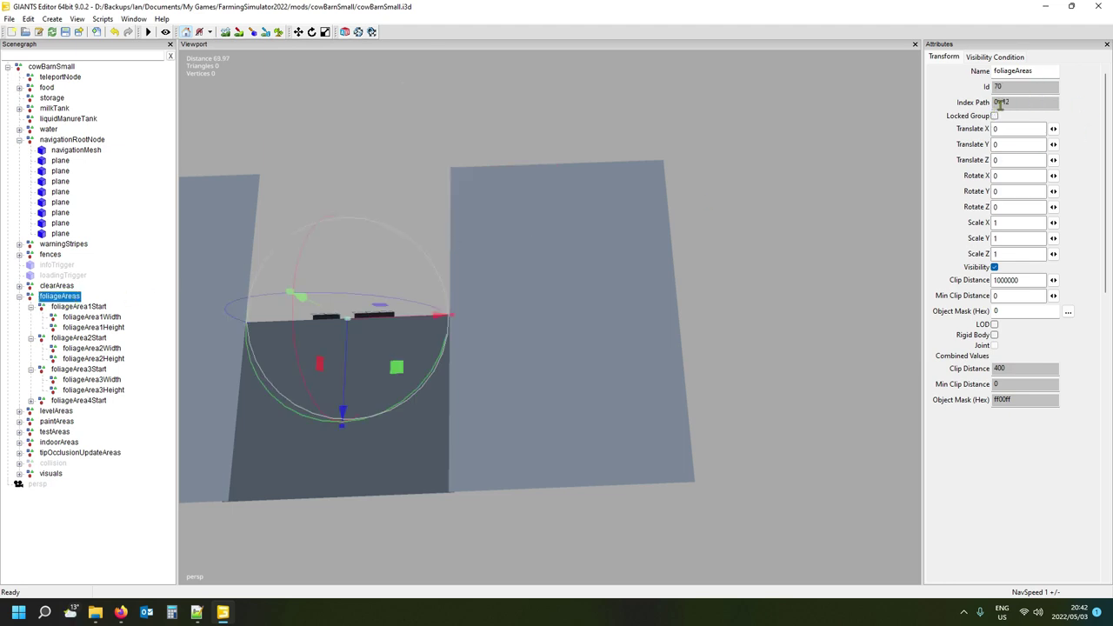
Compare the foliageArea3 mapping entries in cowBarnSmall.xml with the index paths of foliageArea3Start and foliageArea4Start in GIANTS Editor.
click(197, 612)
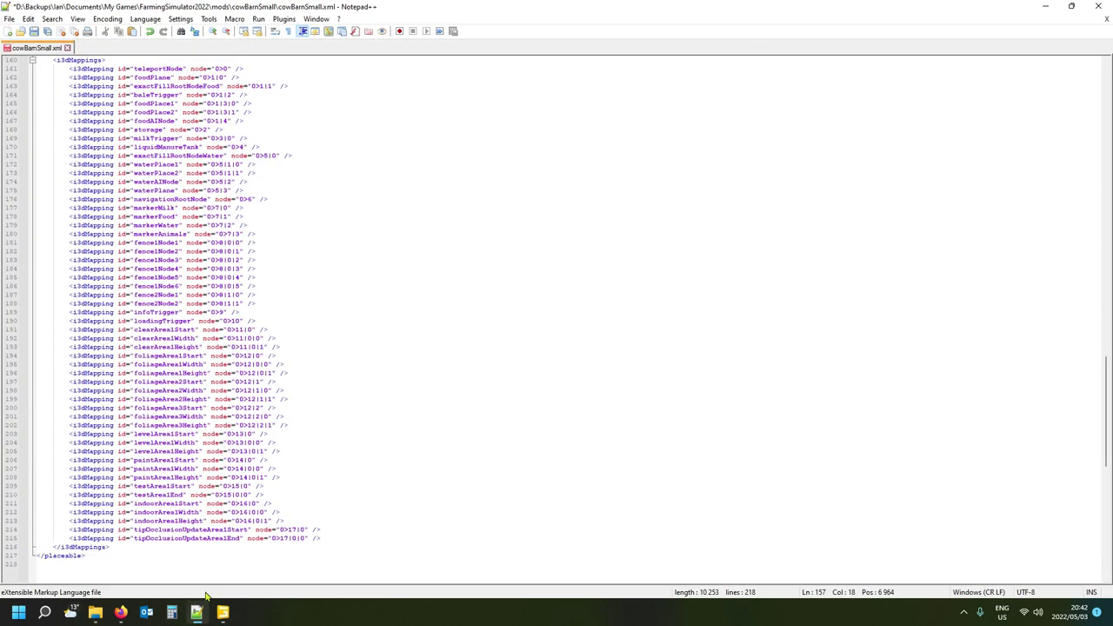
click(163, 425)
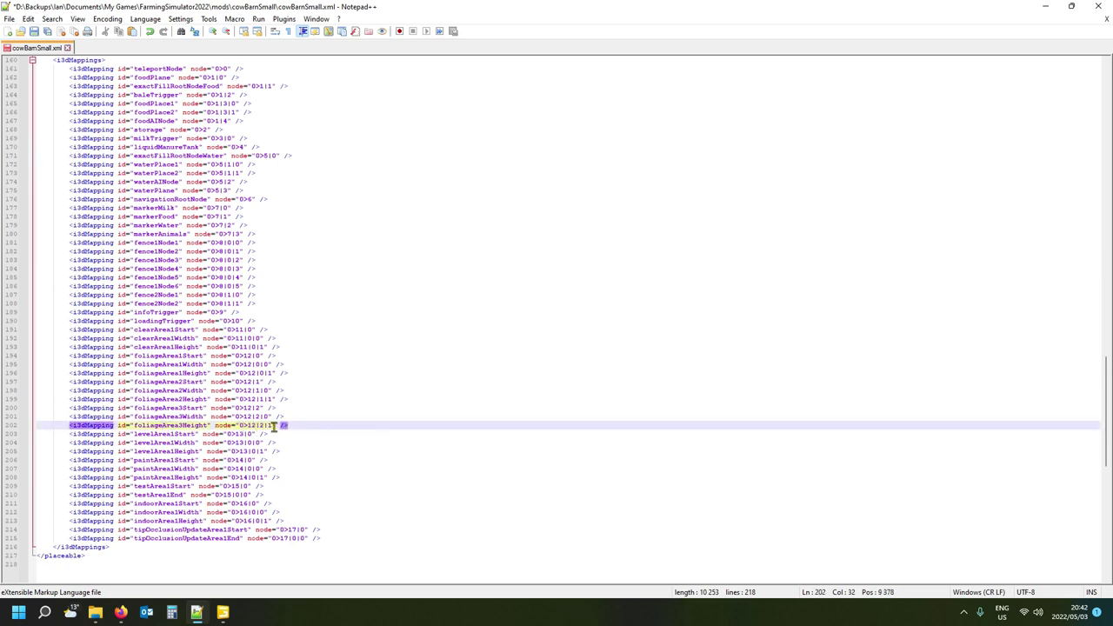
click(179, 407)
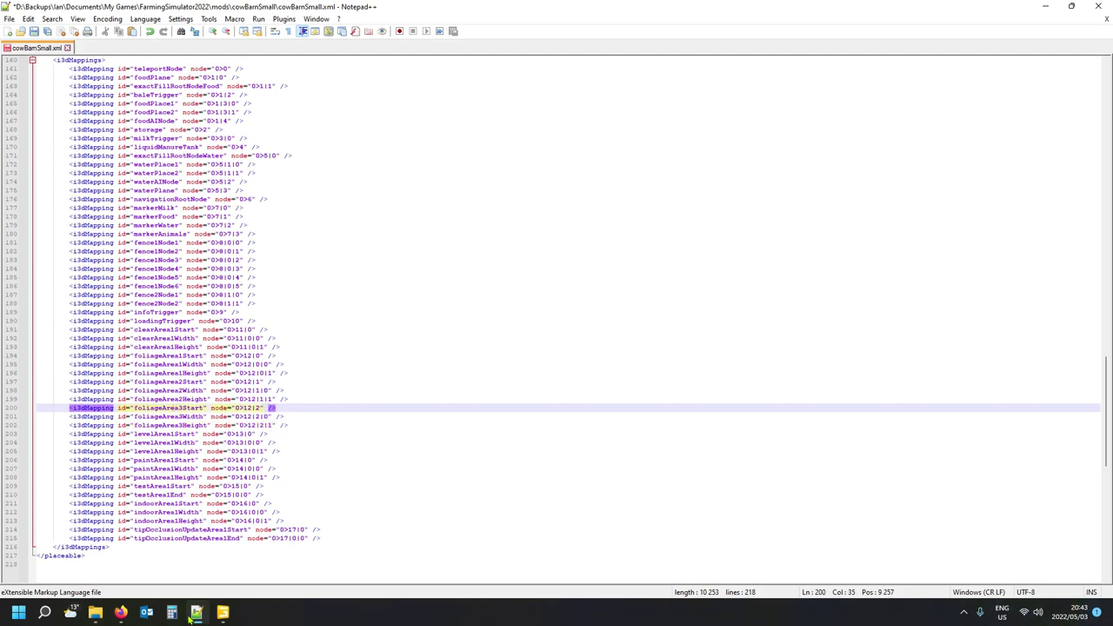
click(225, 614)
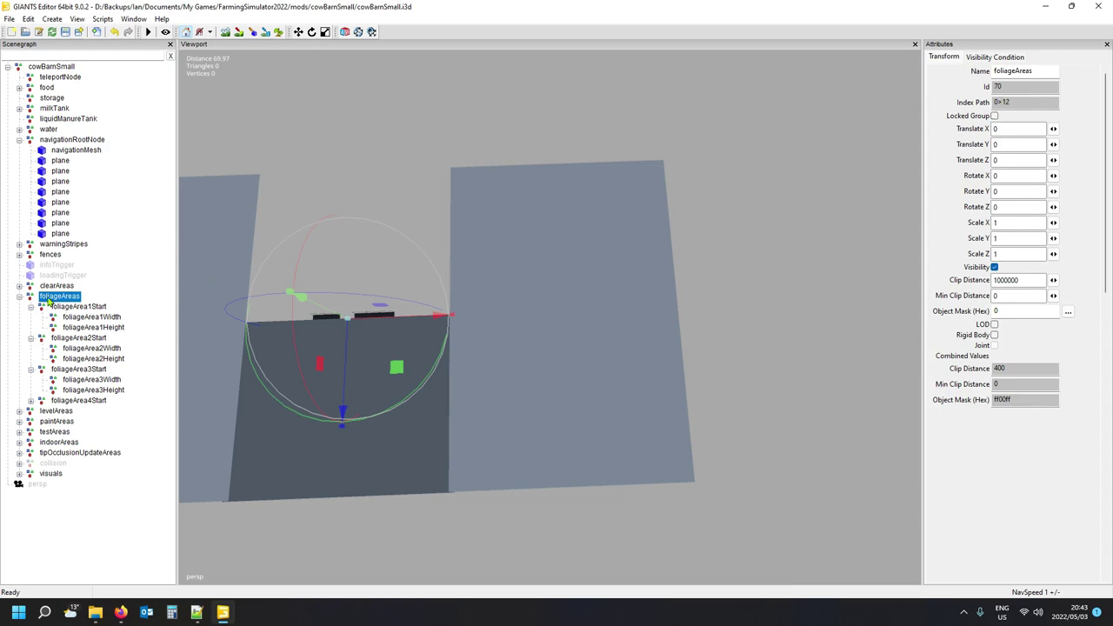
click(78, 369)
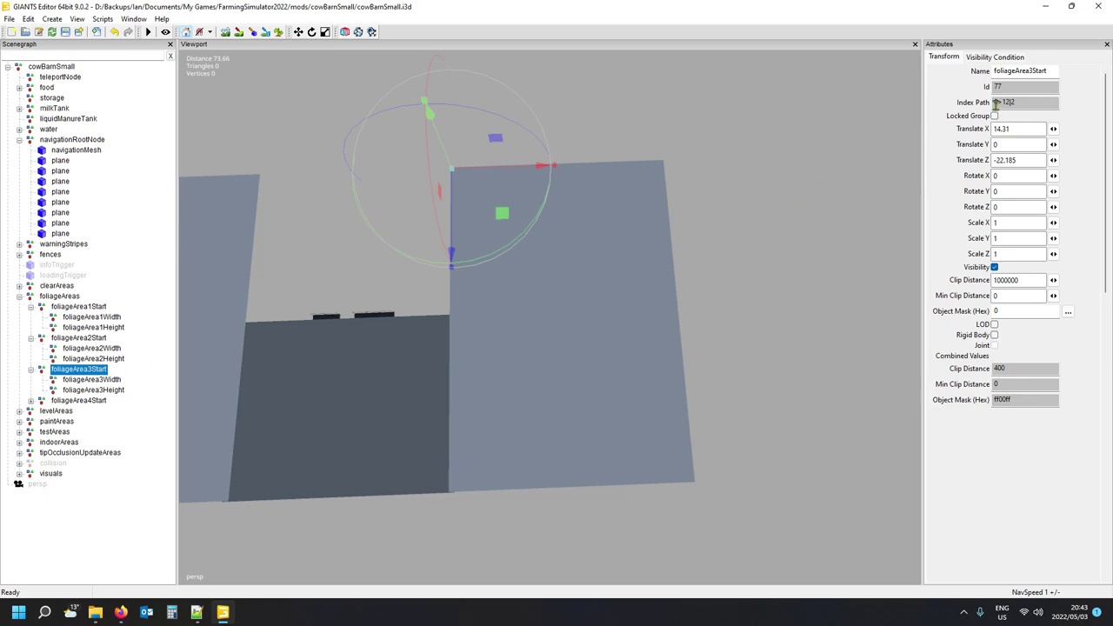
click(87, 401)
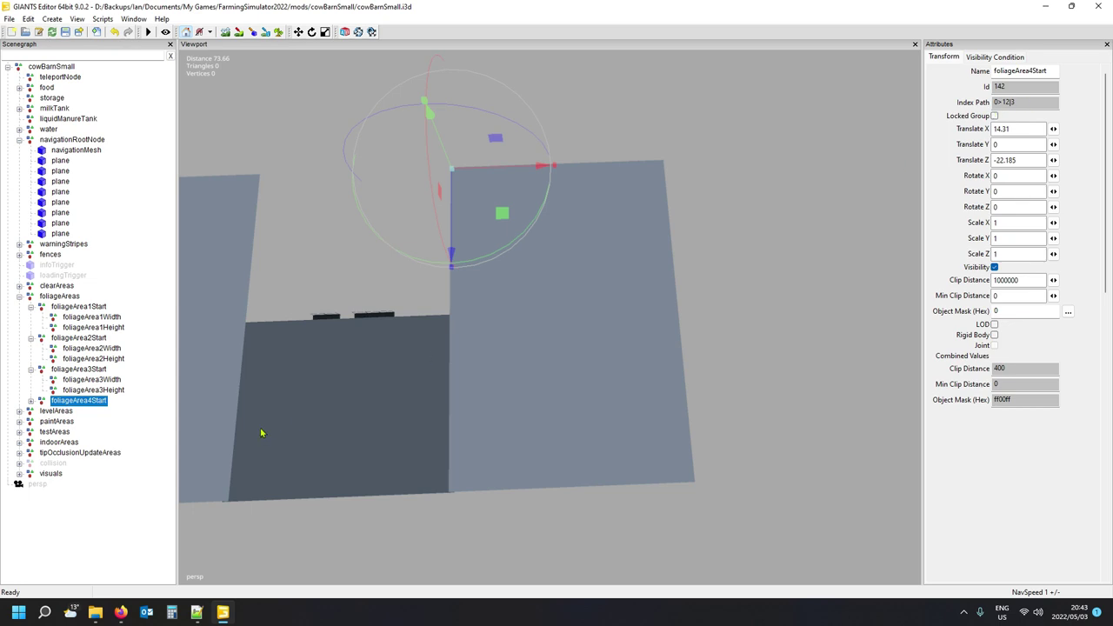
click(197, 612)
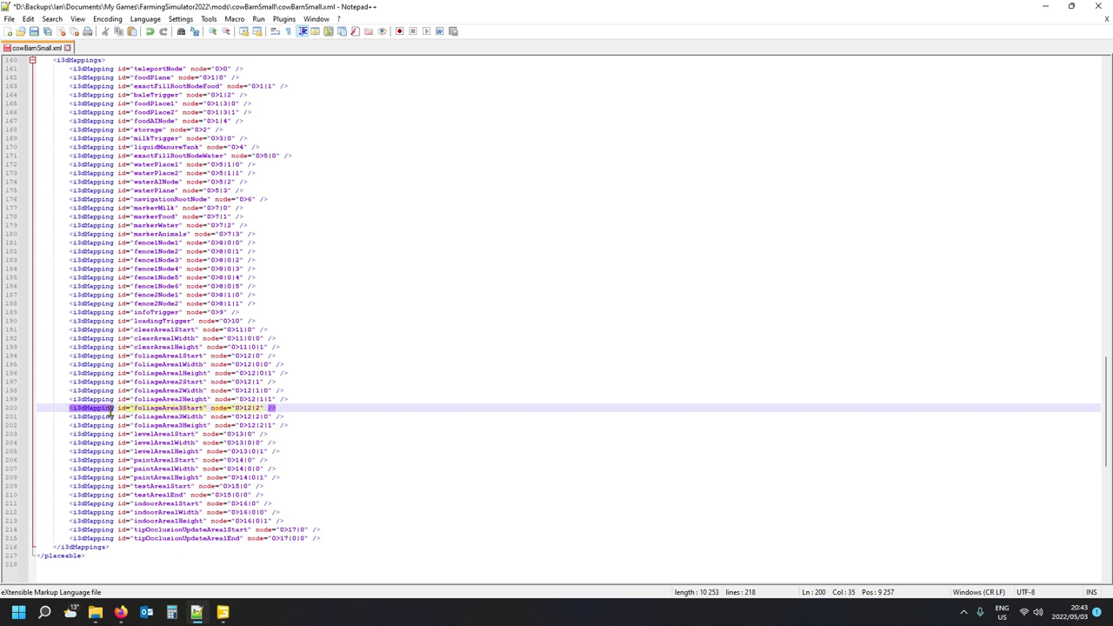
click(5, 410)
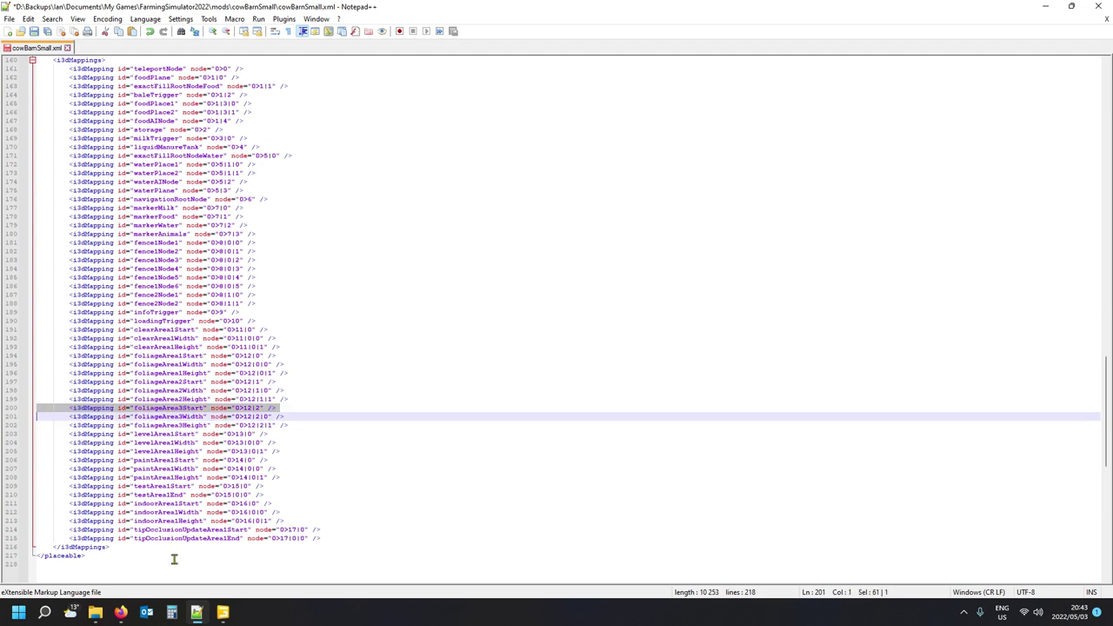
mouse_move(222, 612)
Back in GIANTS Editor, delete the foliageArea4Start copy and select the foliageAreas group.
click(239, 565)
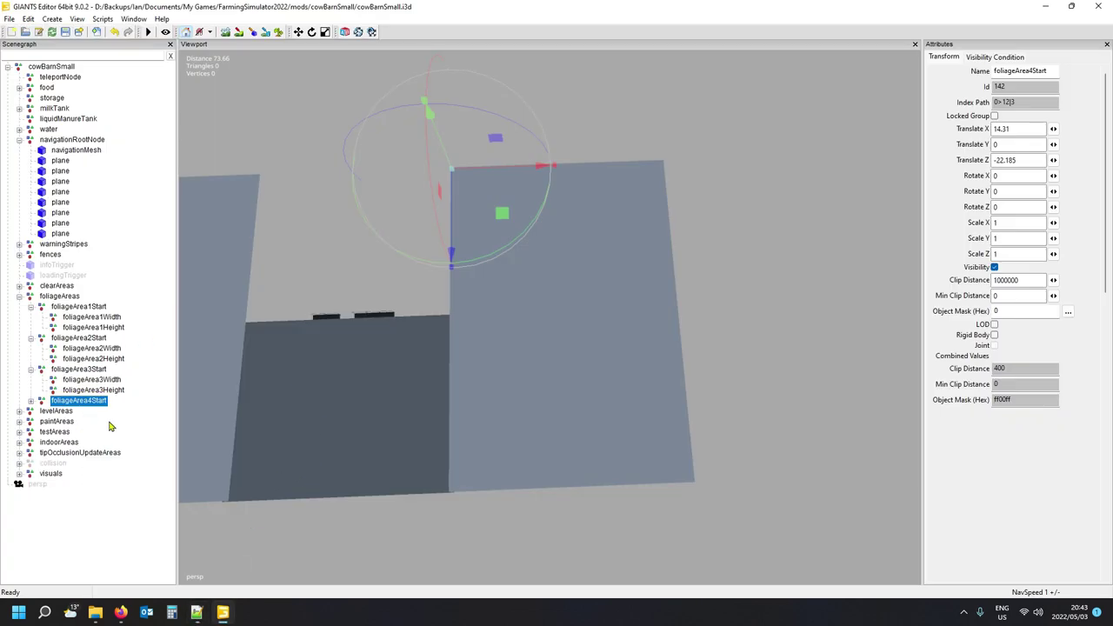
key(Delete)
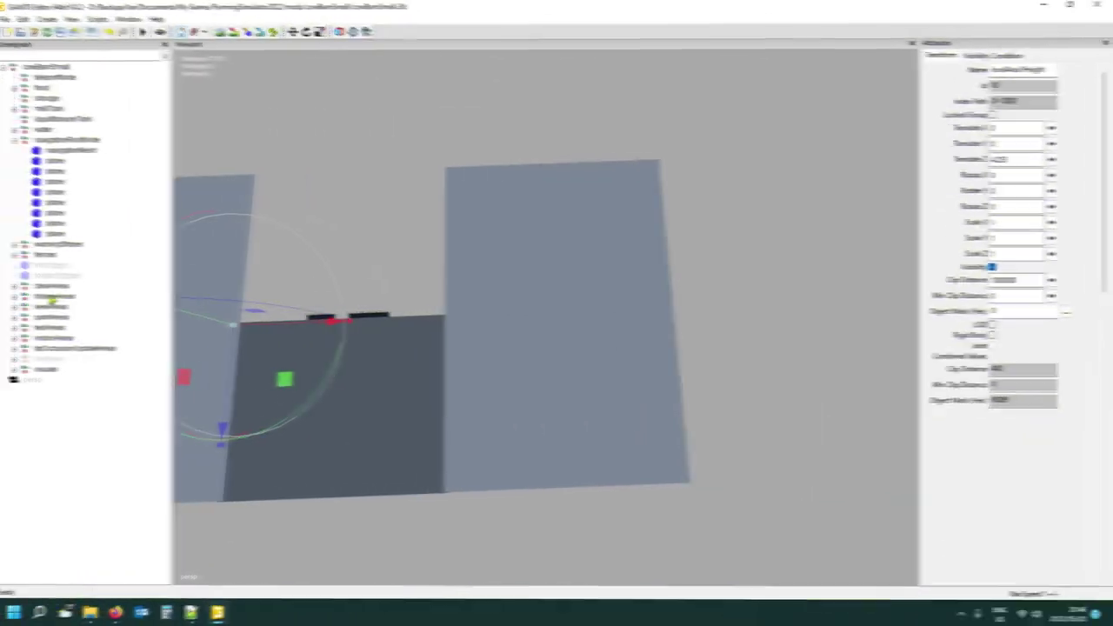
click(58, 297)
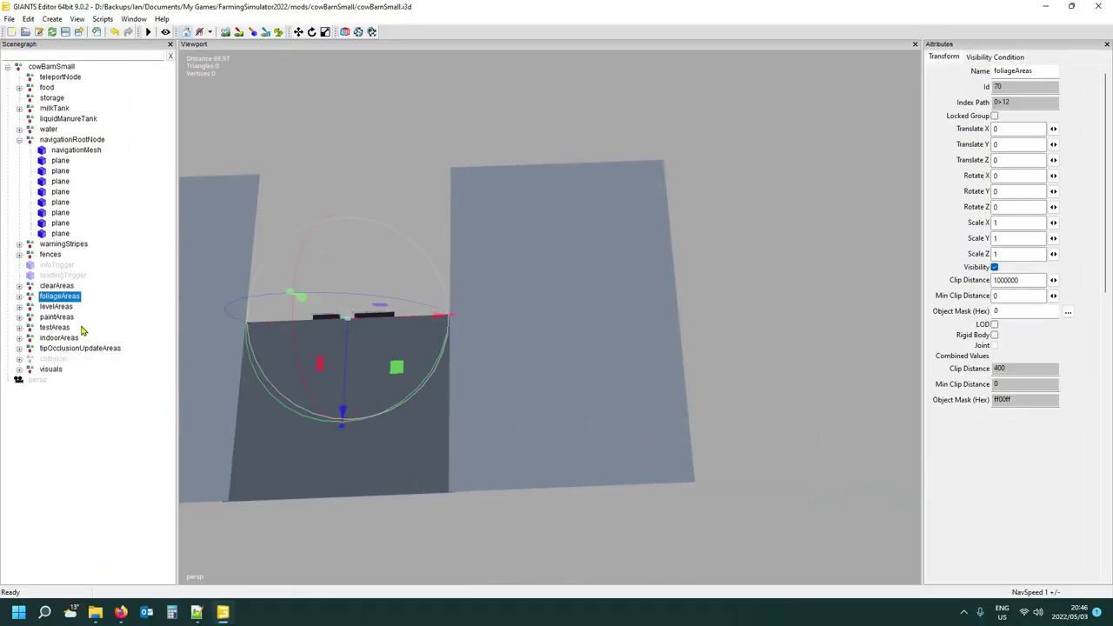
Examine the positions of levelArea1Start, levelArea1Width and levelArea1Height in the levelAreas group, and collapse the group.
click(19, 307)
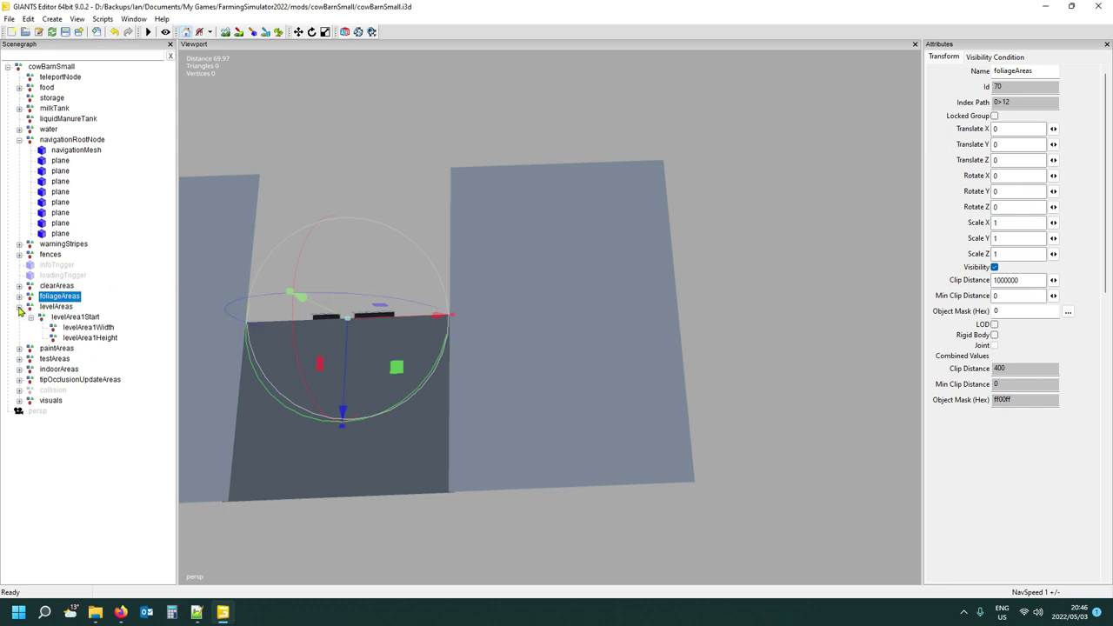
click(66, 318)
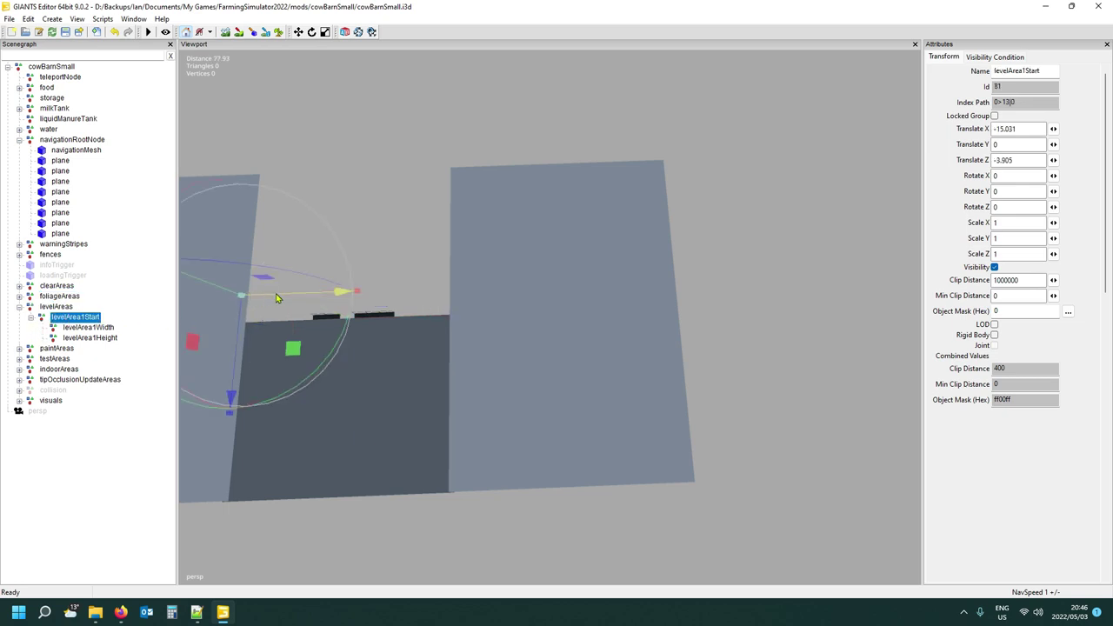
click(87, 328)
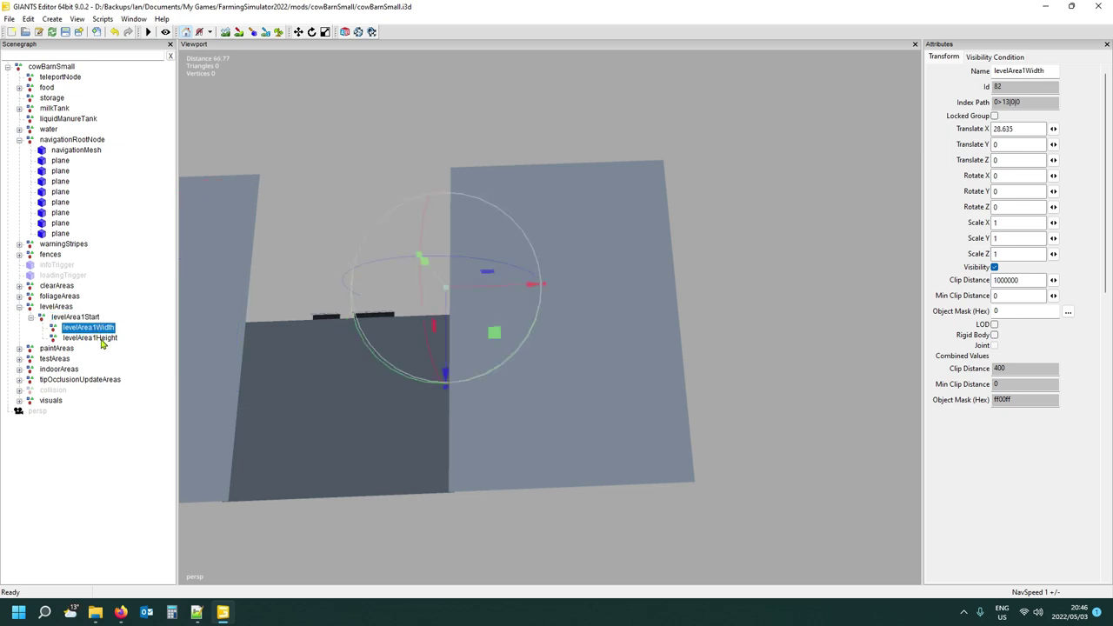
click(101, 340)
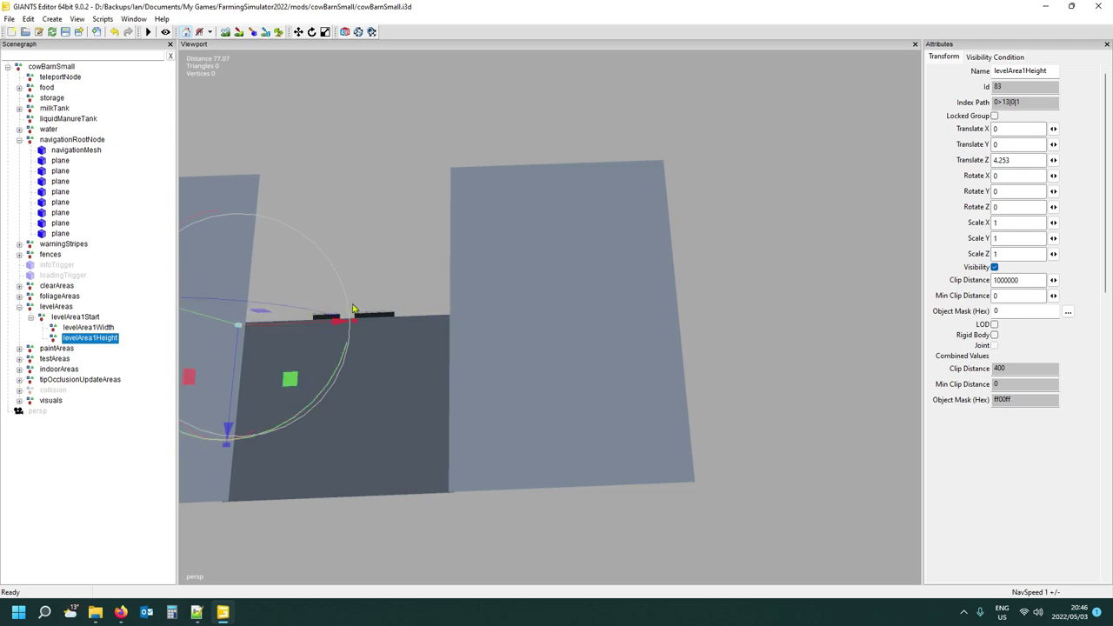
click(57, 308)
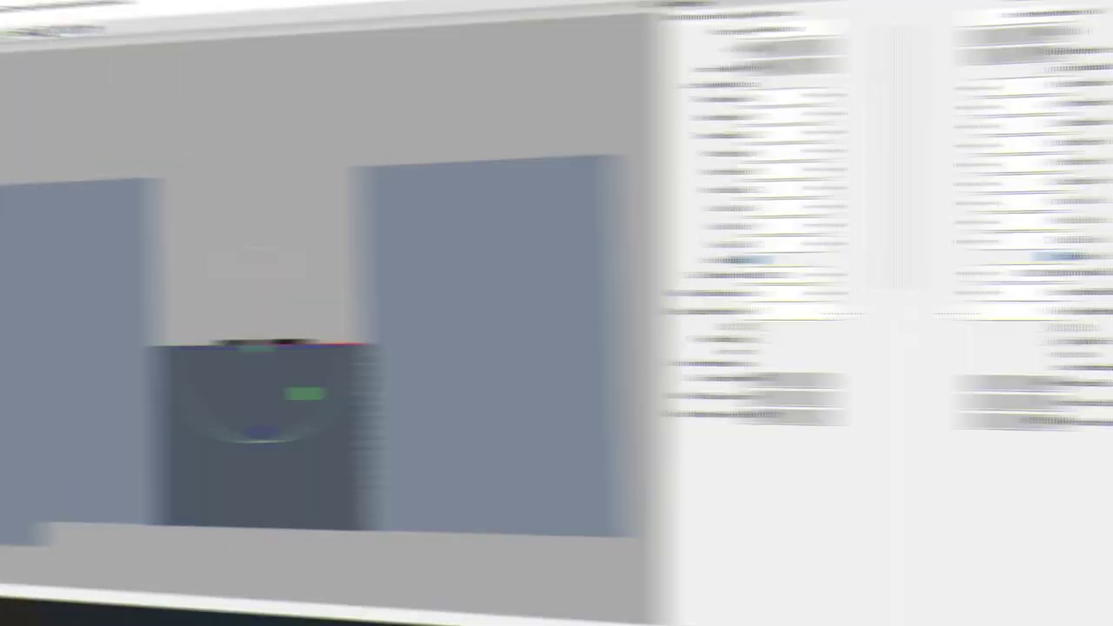
click(20, 306)
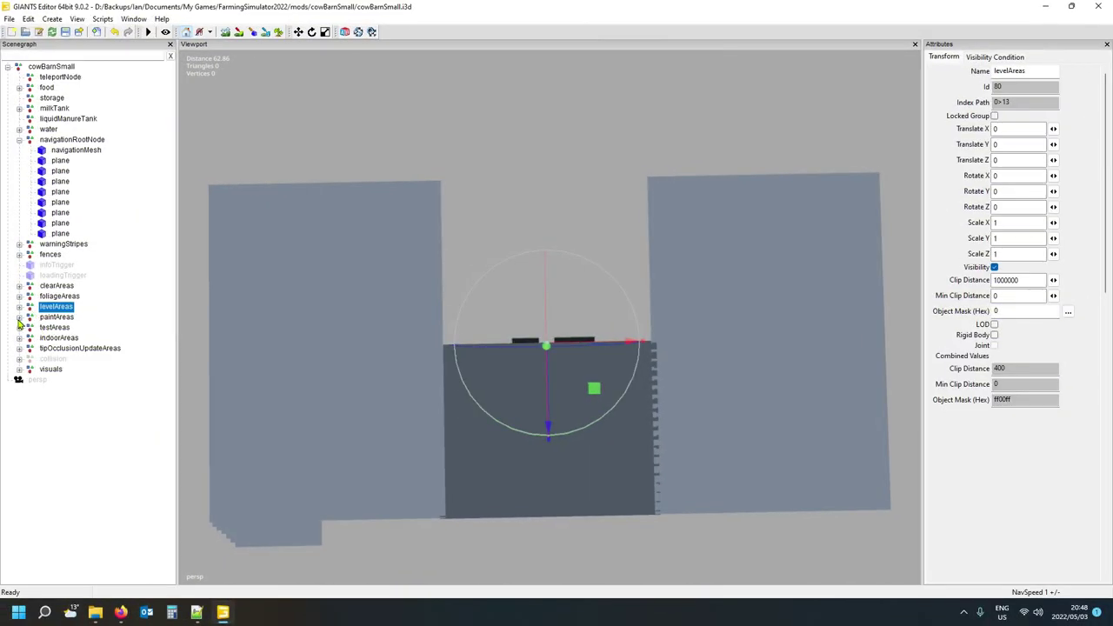
Expand the paintAreas group and examine where paintArea1Start, paintArea1Width and paintArea1Height sit around the centre plane.
click(20, 317)
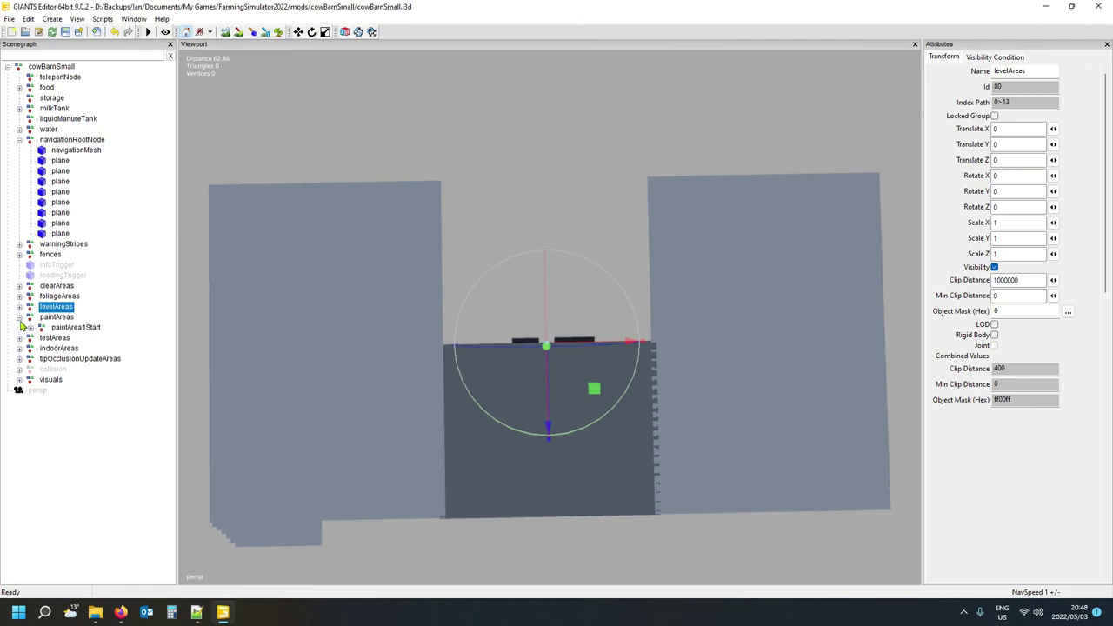
click(30, 327)
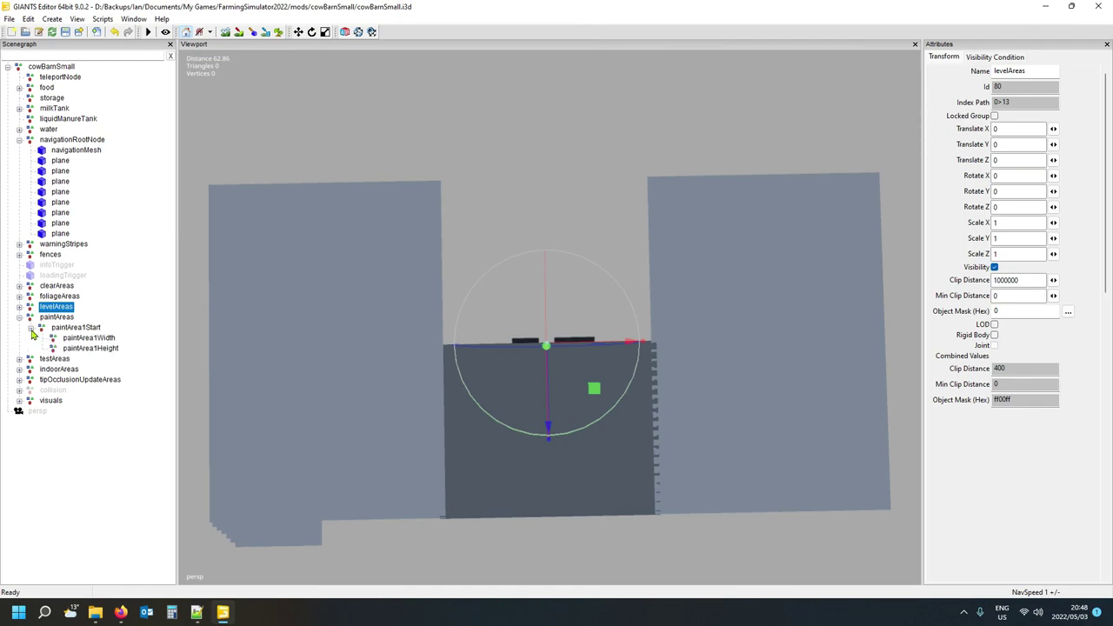
click(56, 318)
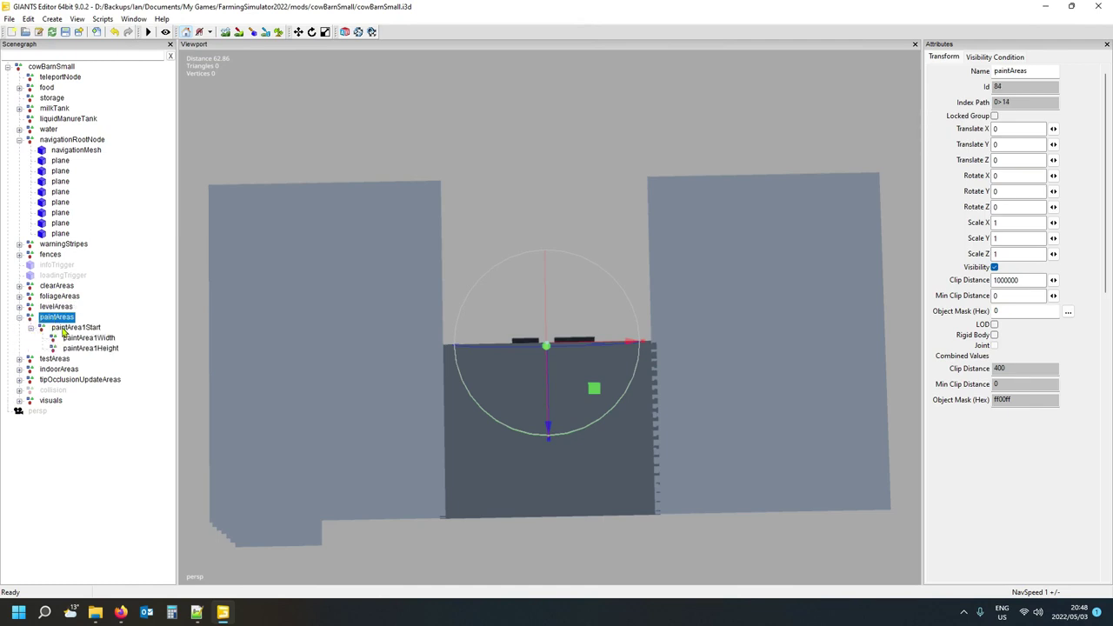
click(67, 329)
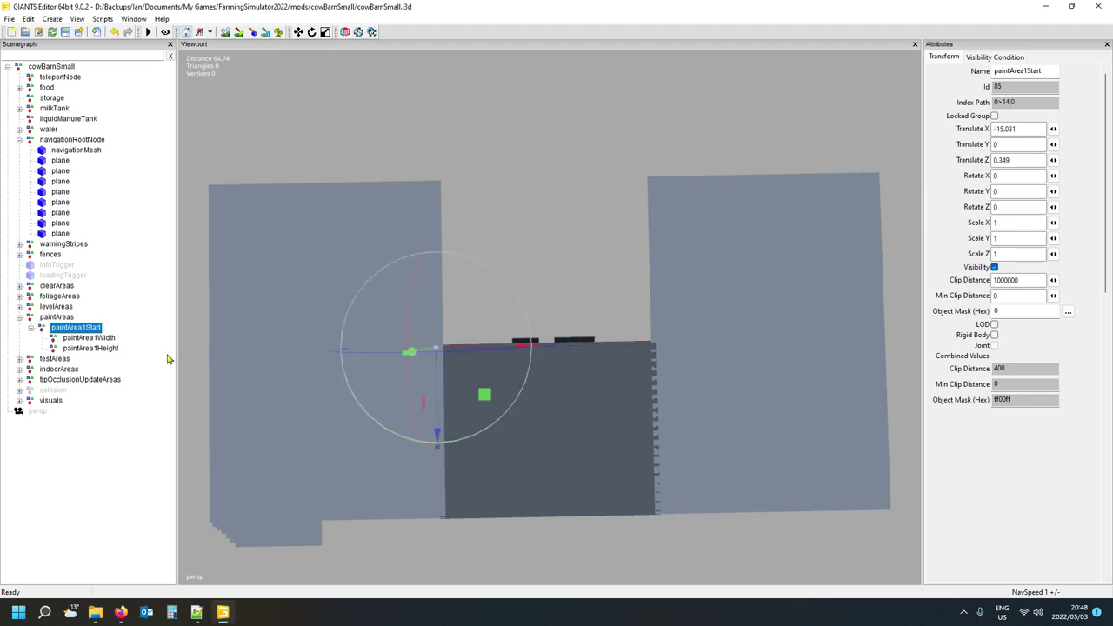
click(84, 338)
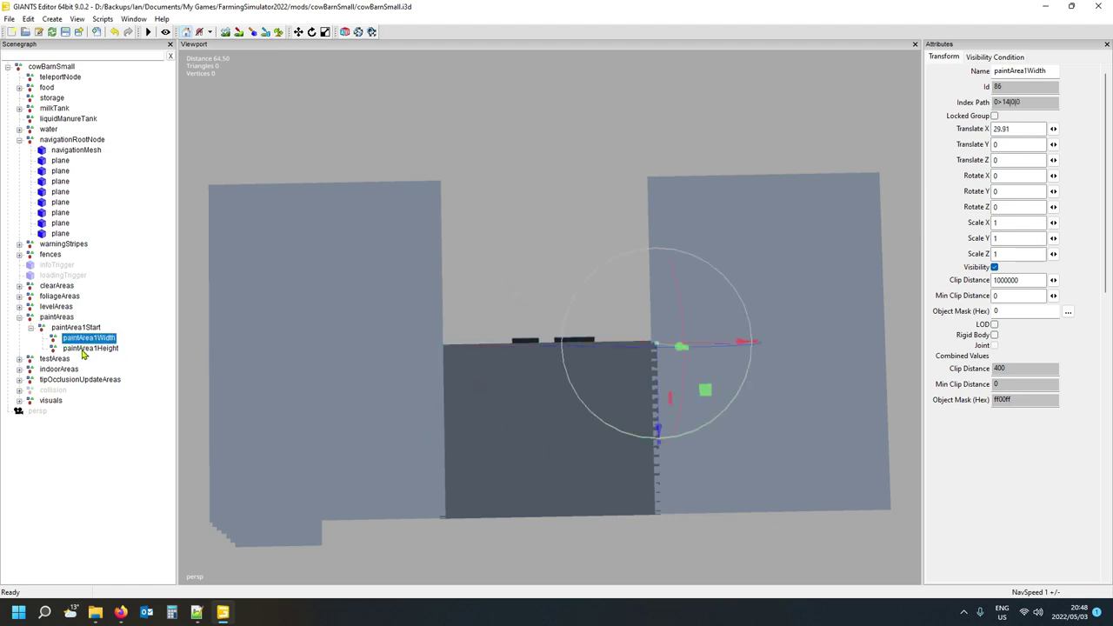
click(83, 349)
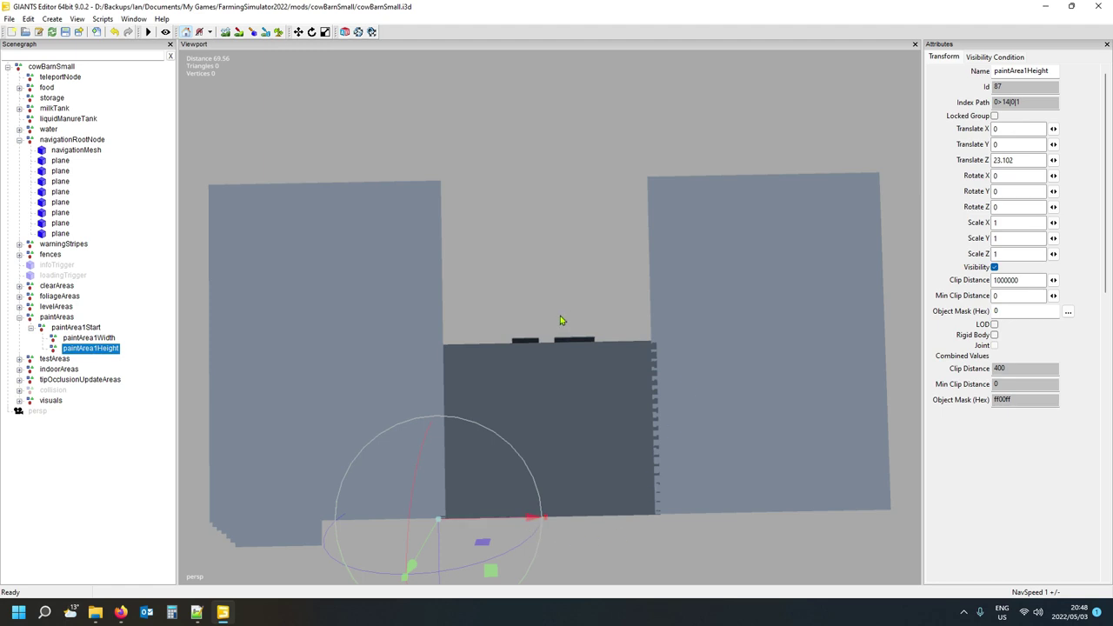
mouse_move(560, 476)
middle_down()
mouse_move(557, 432)
mouse_move(564, 461)
middle_up()
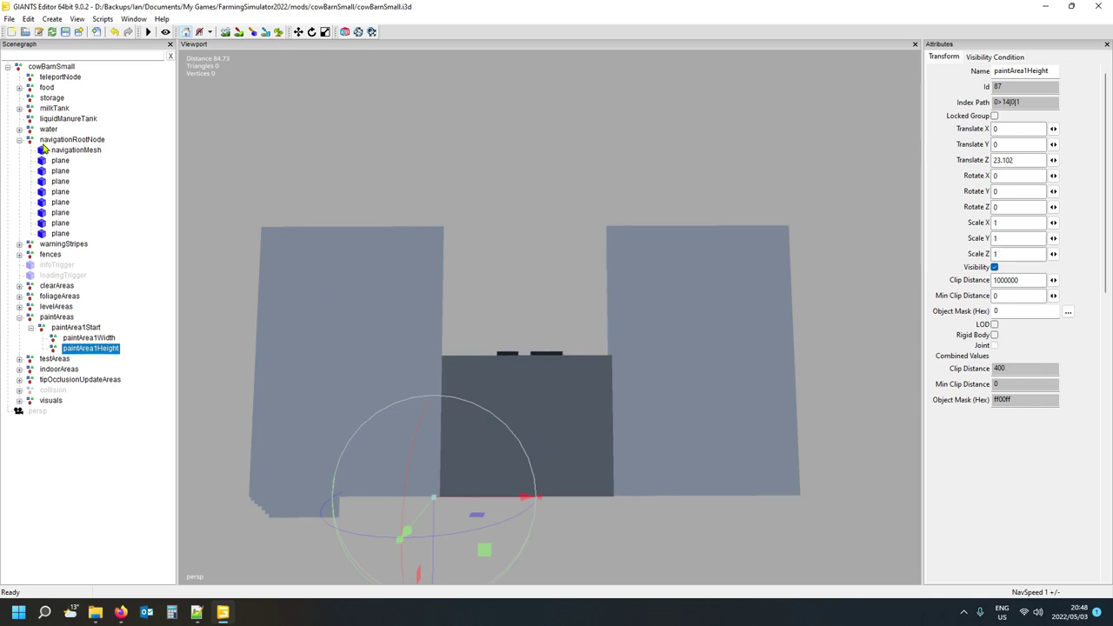
Check clearArea1Start's placement as reference and move paintArea1Start just outside the same outer far corner of the pasture, at about Z -24.
click(53, 286)
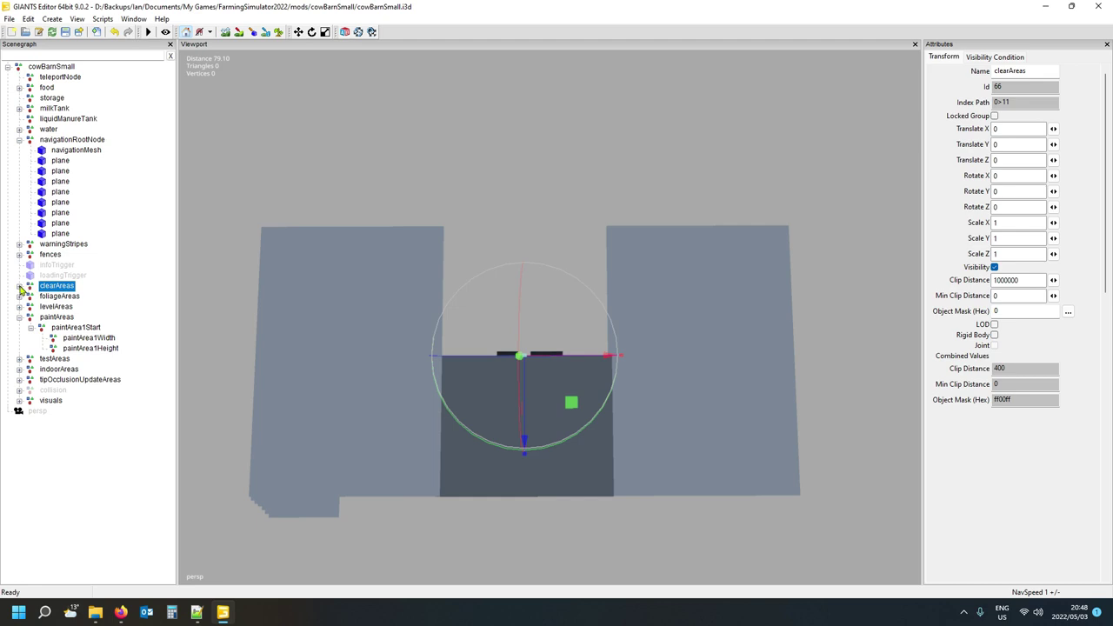
click(19, 286)
click(62, 296)
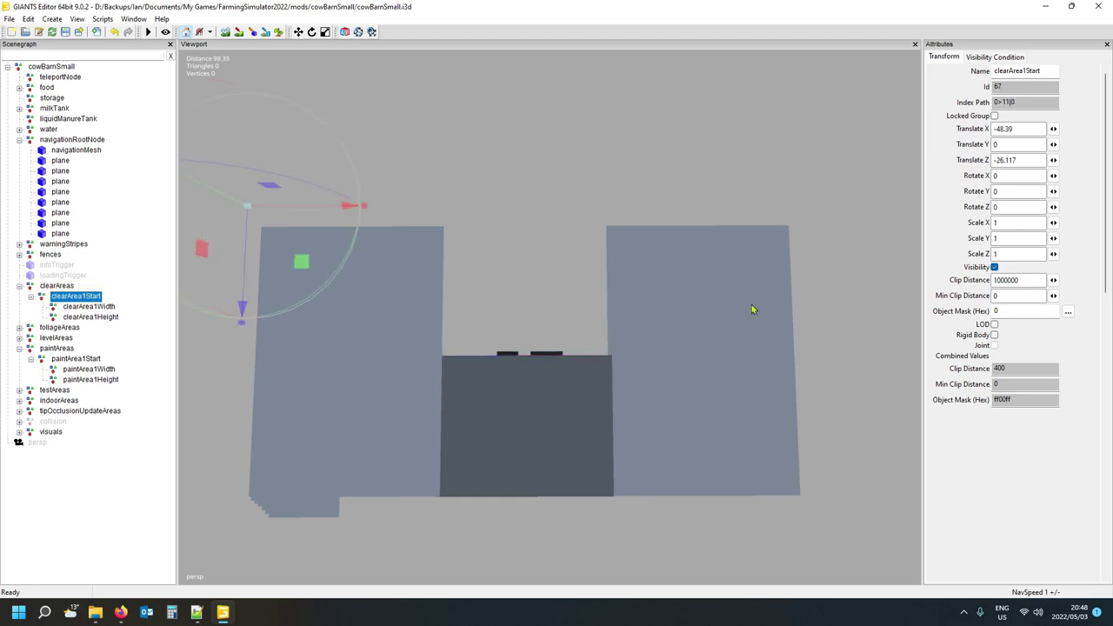
click(19, 286)
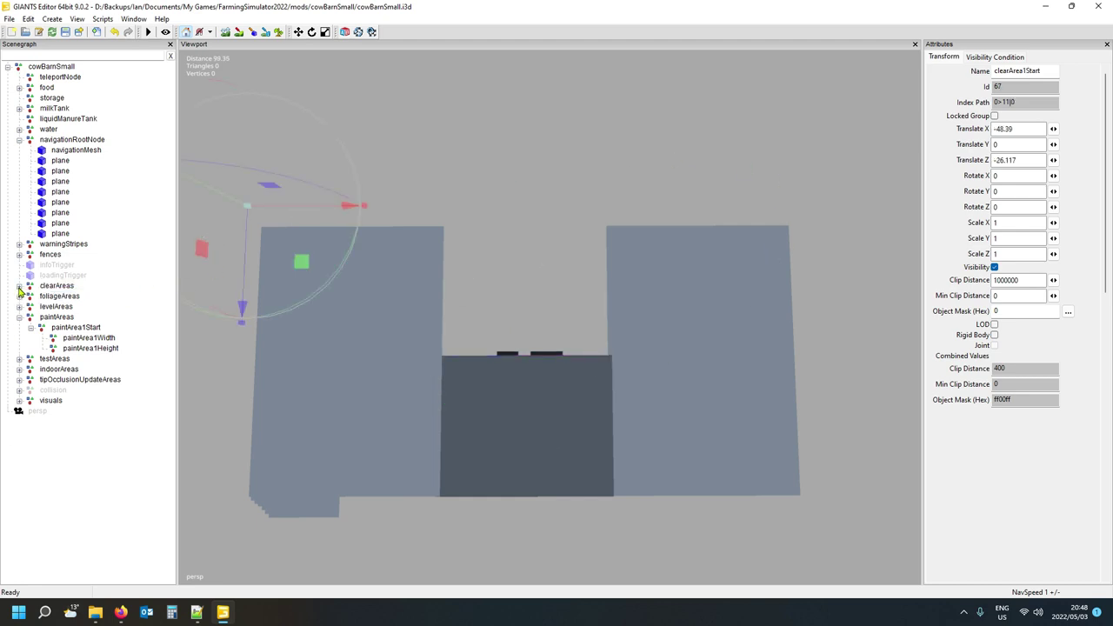
click(70, 330)
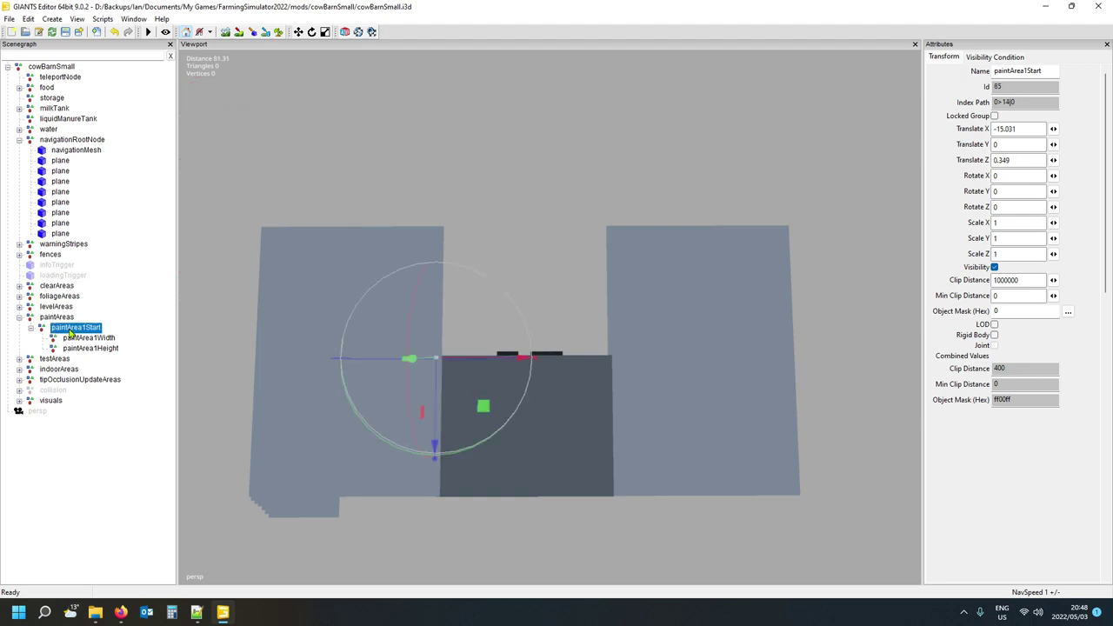
drag(436, 391, 435, 254)
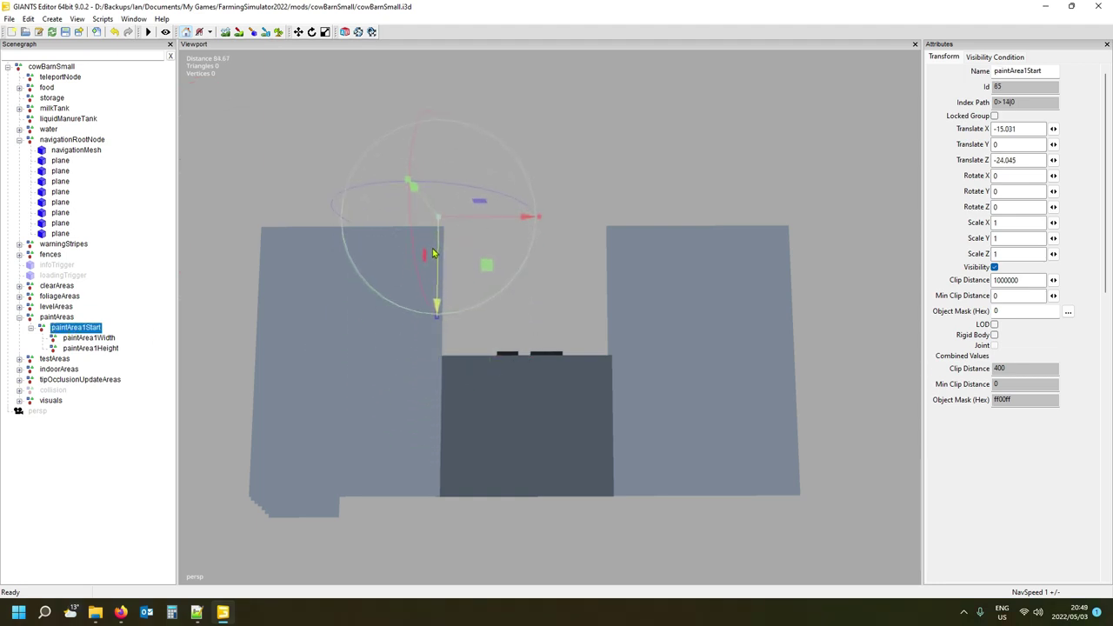
mouse_move(478, 222)
mouse_down()
mouse_move(217, 264)
mouse_move(234, 265)
mouse_up()
Stretch the paint area over the whole pasture, moving paintArea1Width to about X 95.3 and paintArea1Height to about Z 52.7.
click(111, 338)
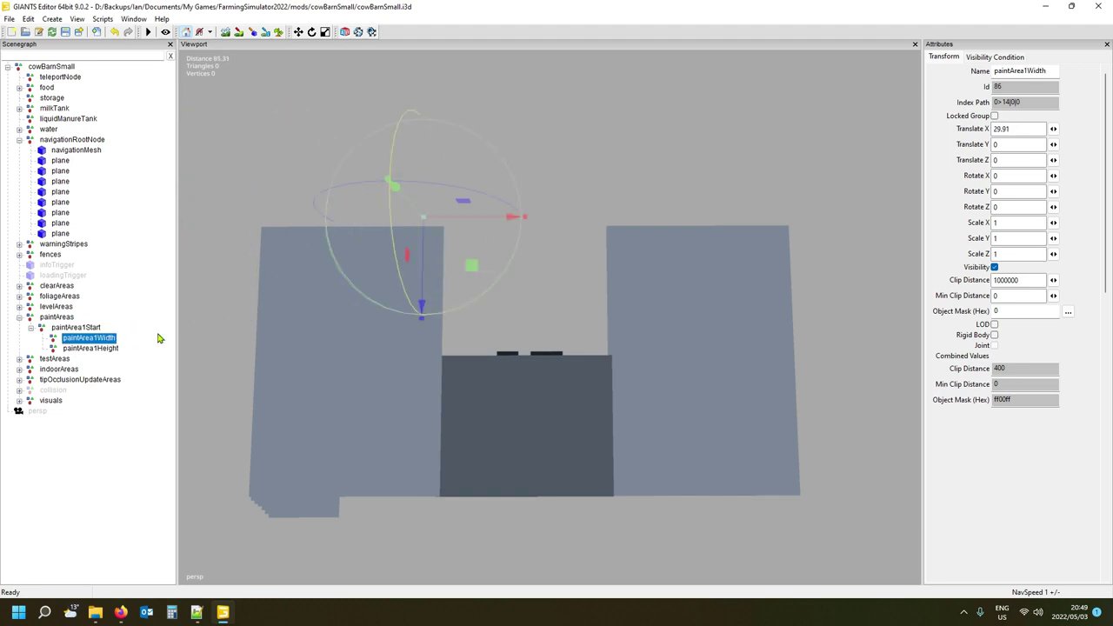
drag(477, 220, 833, 212)
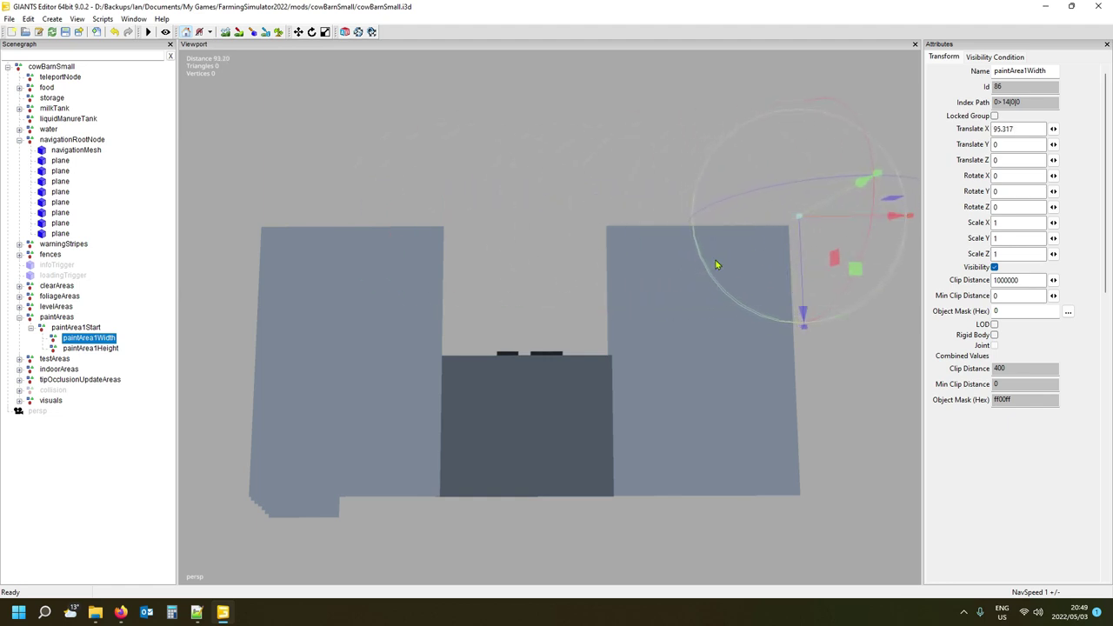
click(88, 348)
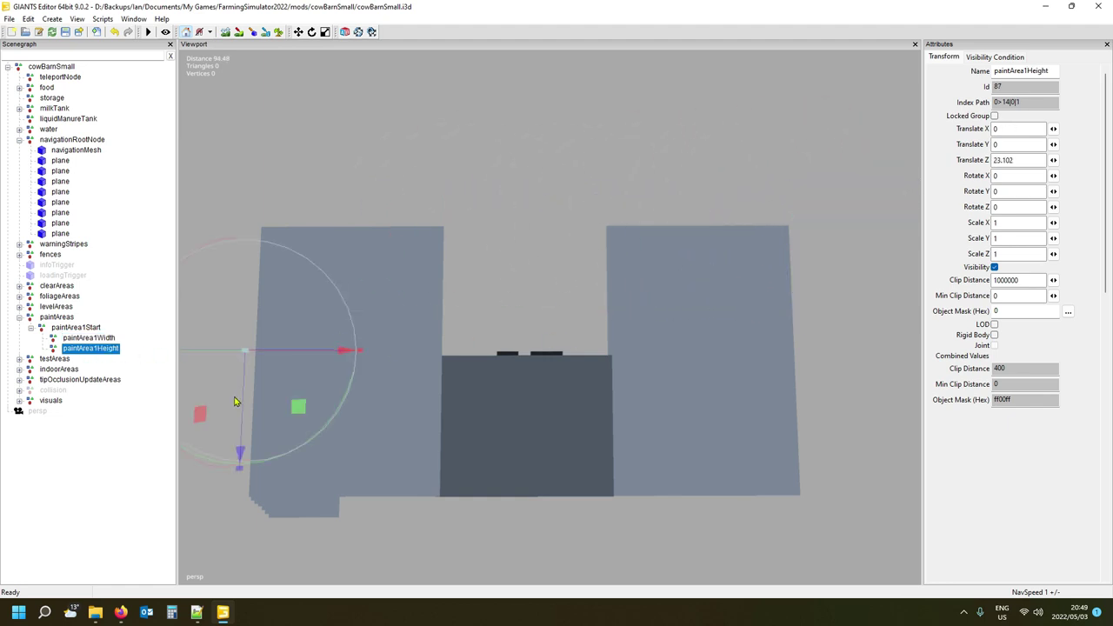
drag(240, 454, 229, 527)
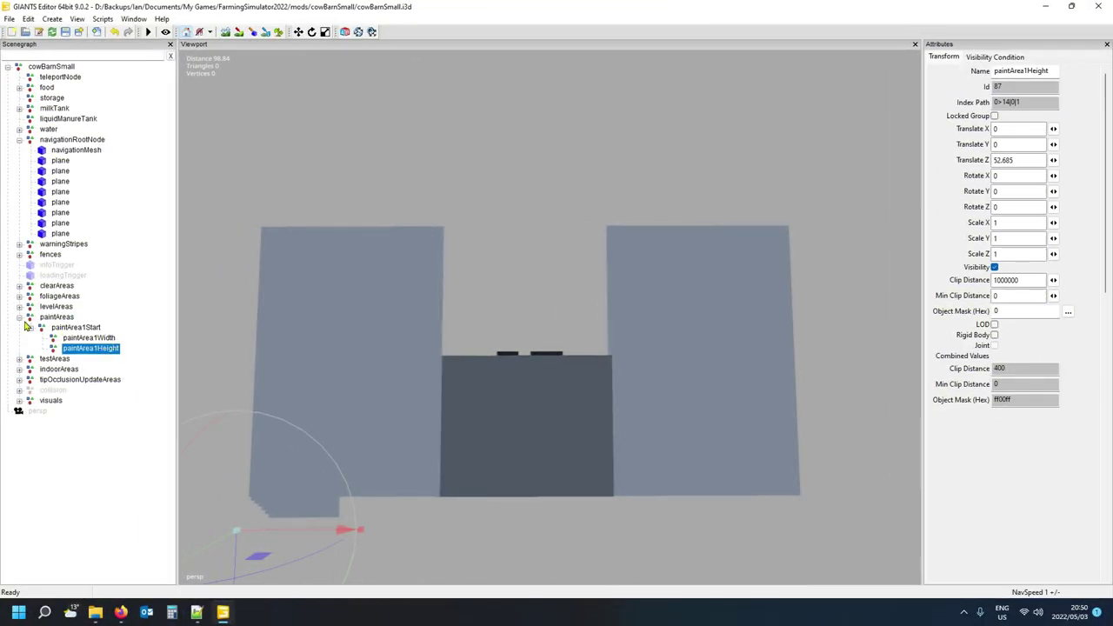
click(20, 318)
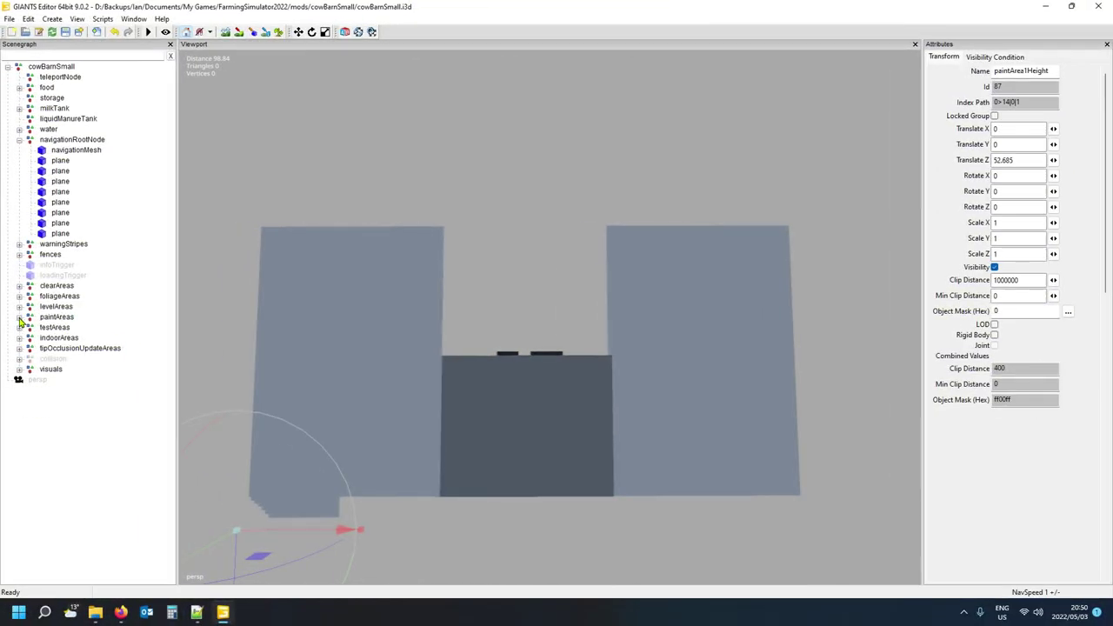
Expand the testAreas group and examine the positions of testArea1Start and testArea1End from above and from the side.
click(20, 328)
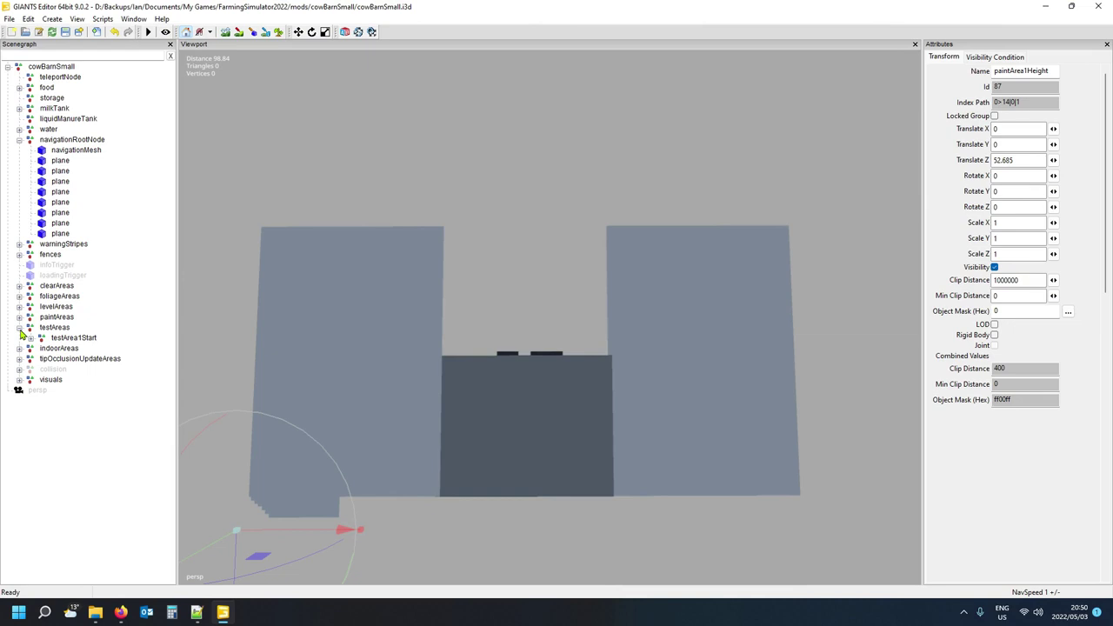
click(30, 338)
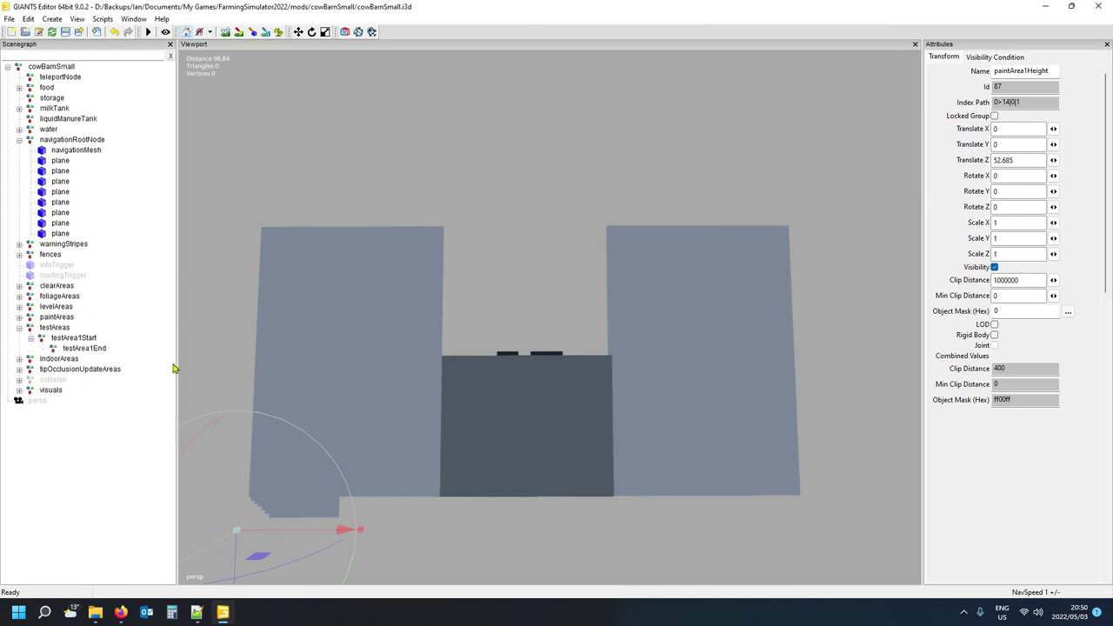
click(55, 328)
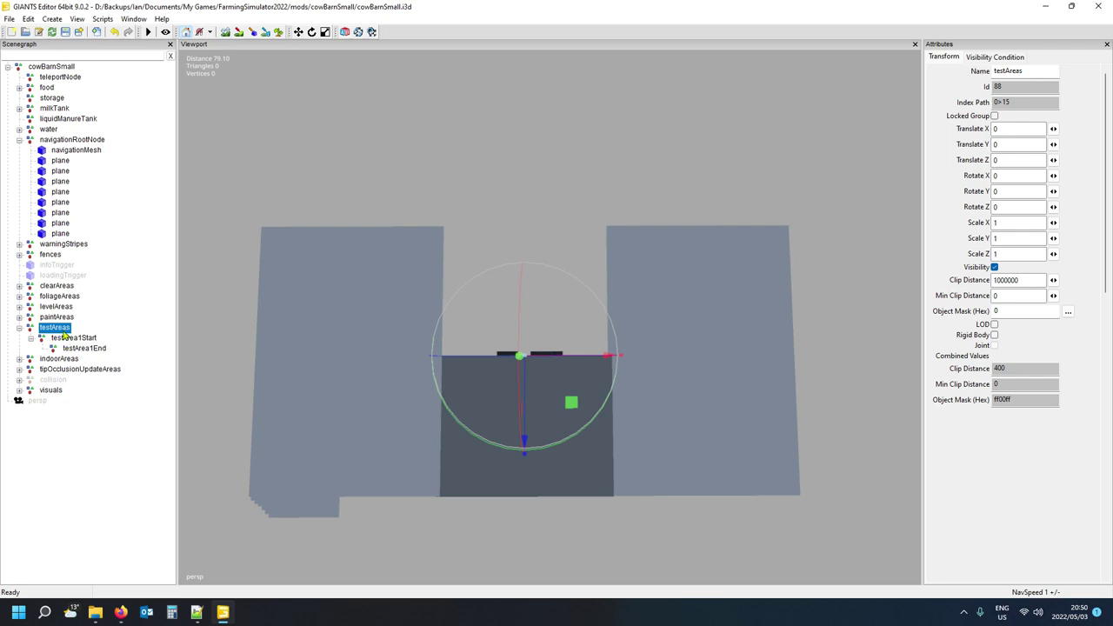
click(69, 338)
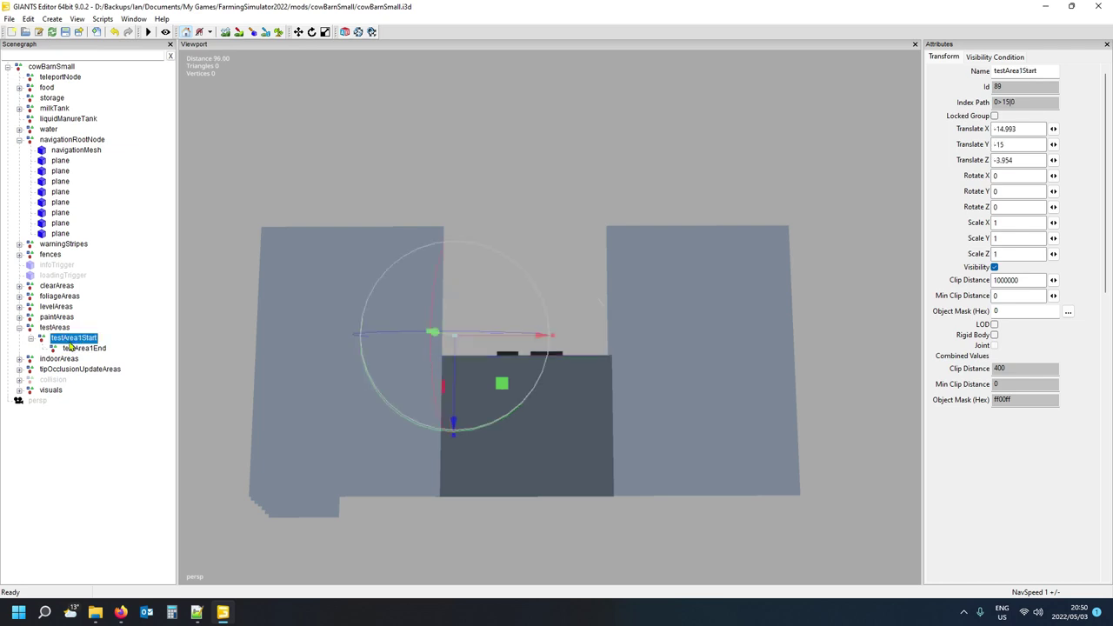
click(81, 349)
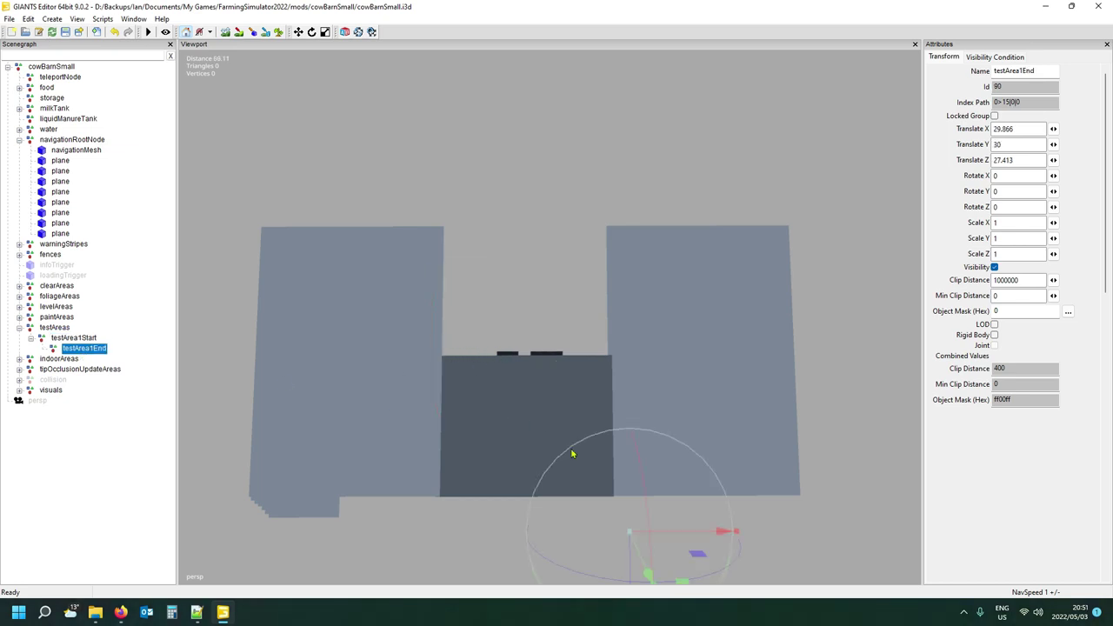
right_drag(455, 442, 398, 350)
right_drag(434, 388, 468, 355)
scroll(468, 355, down, 8)
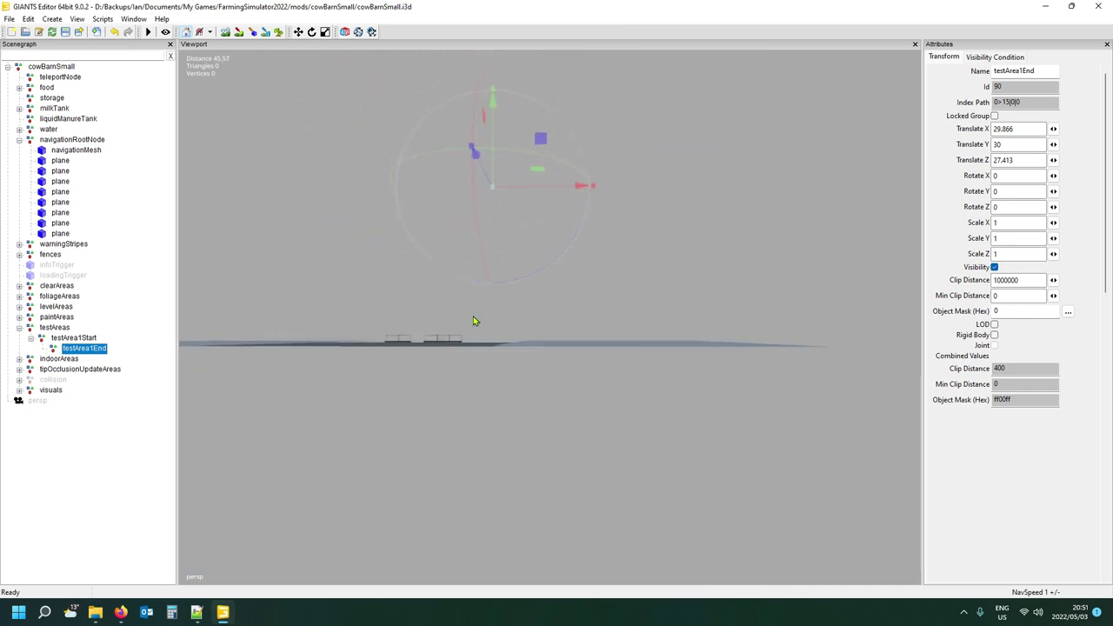
click(77, 338)
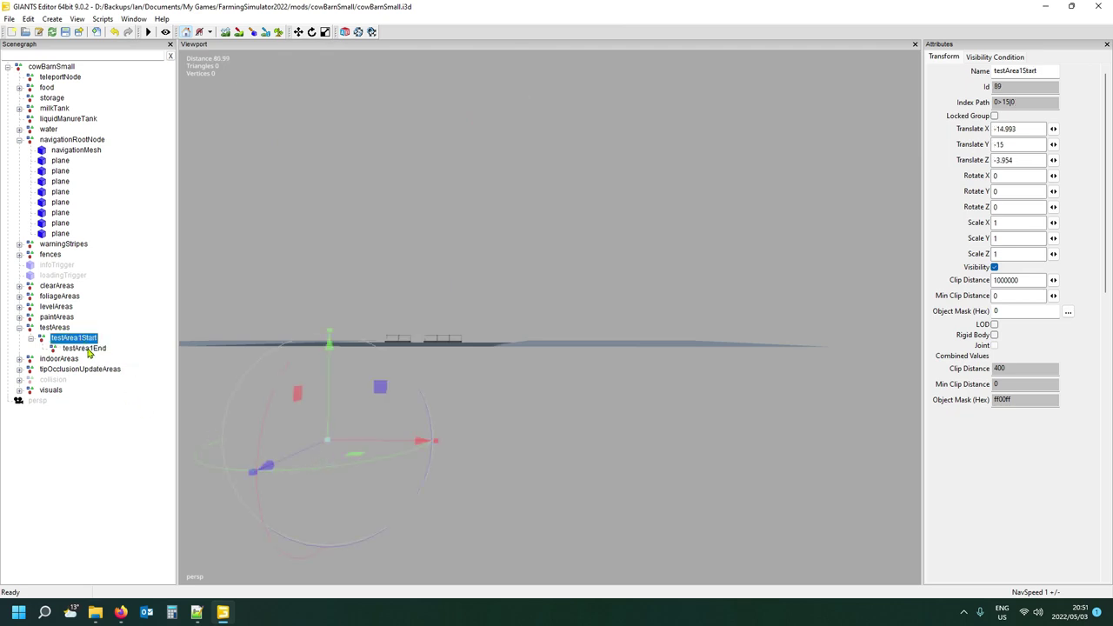
Move testArea1End along the X axis to the pasture's outer edge beyond the centre plane, at about X 60.9.
click(87, 349)
right_drag(368, 427, 401, 524)
right_drag(415, 365, 622, 538)
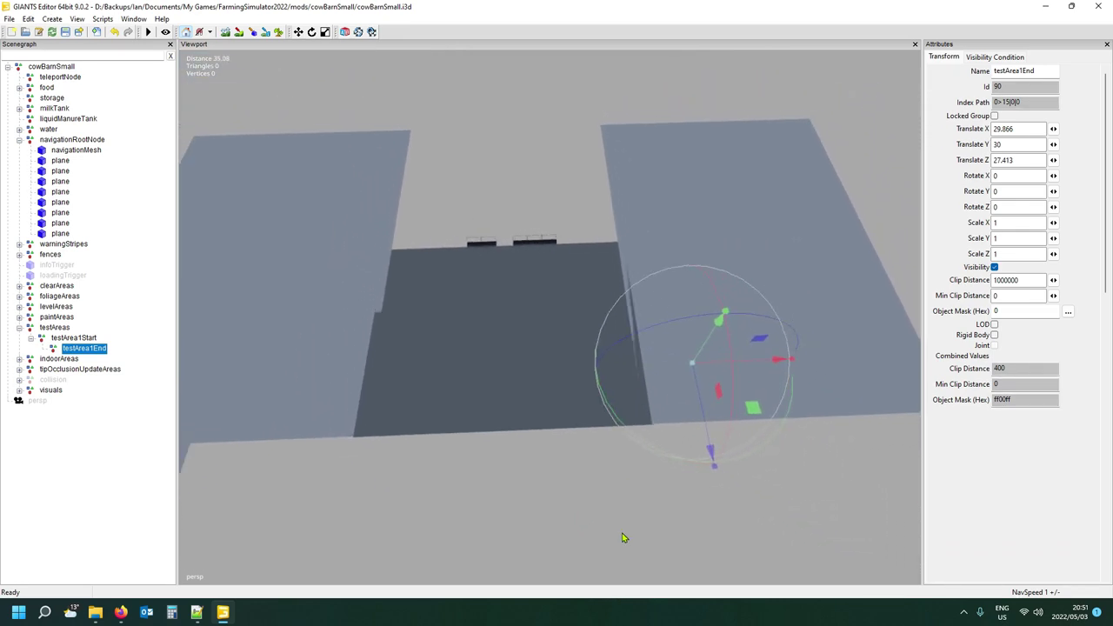
right_drag(490, 567, 478, 520)
scroll(479, 522, down, 8)
key(d)
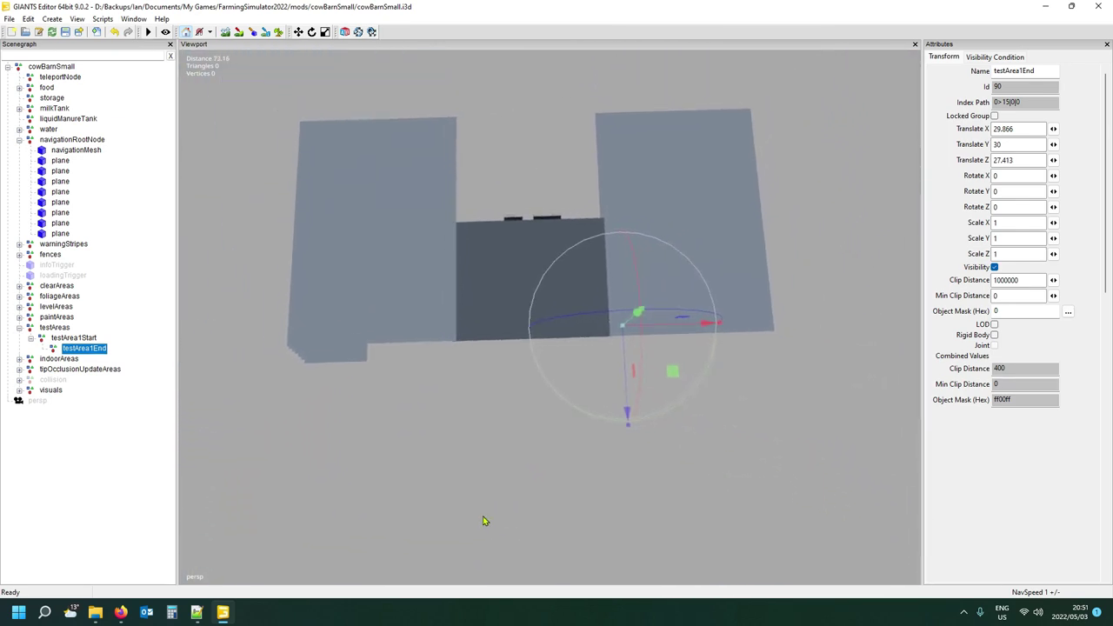
key(d)
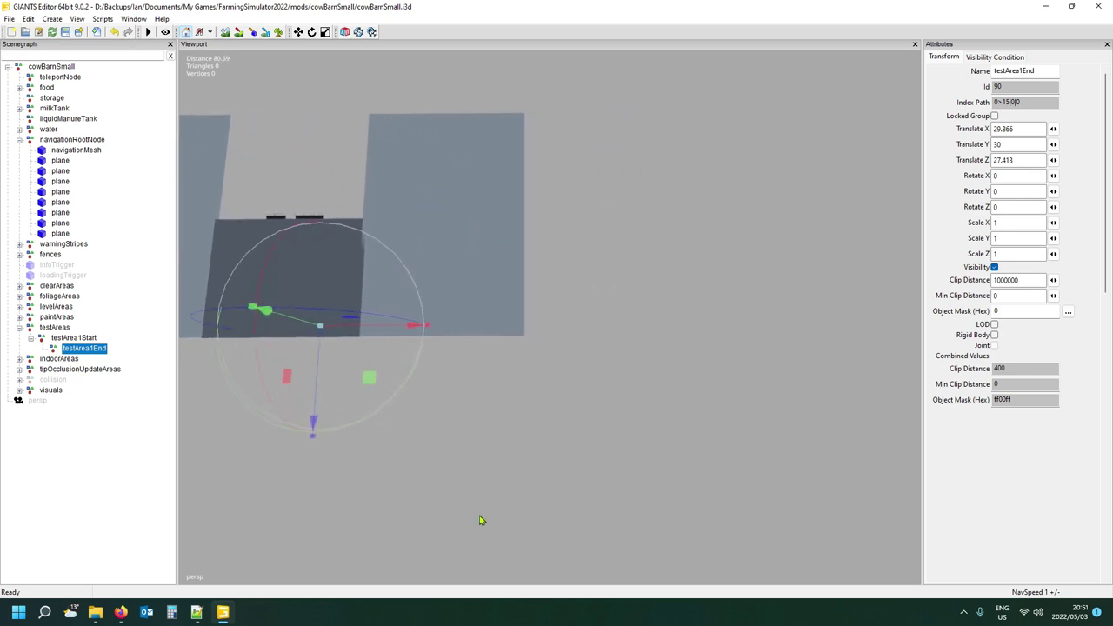
drag(400, 330, 598, 338)
key(a)
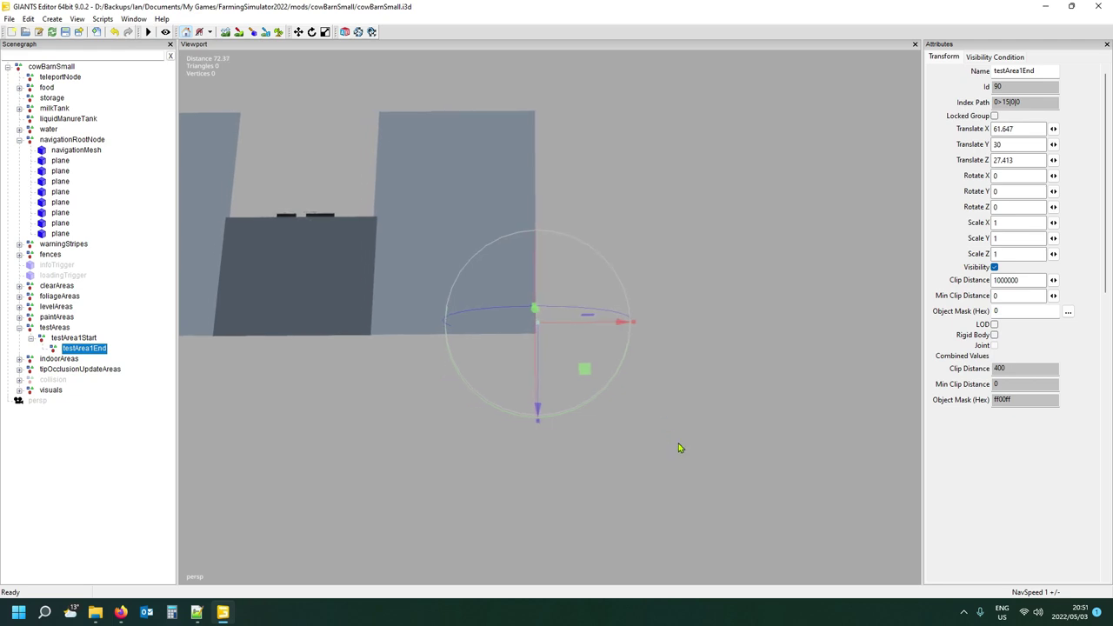
key(a)
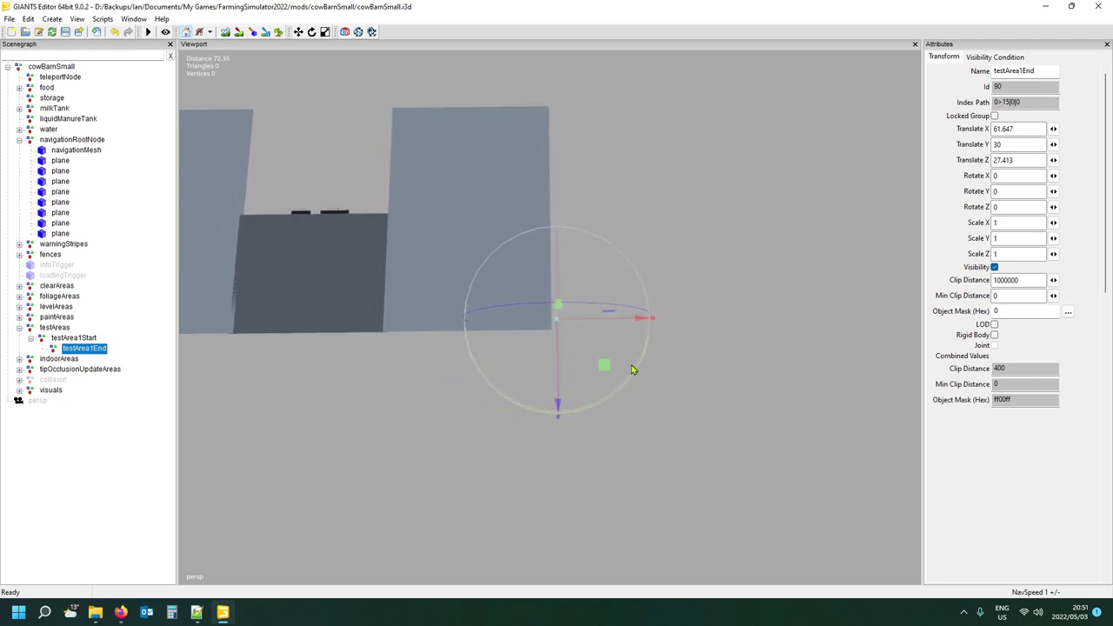
drag(612, 328, 607, 324)
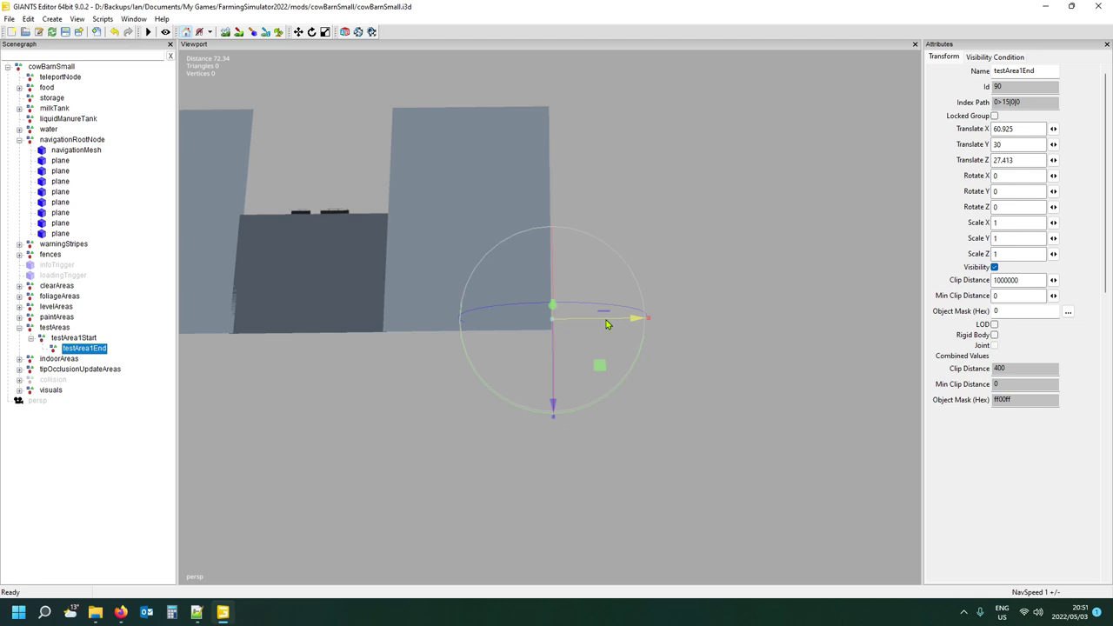
middle_drag(450, 467, 624, 476)
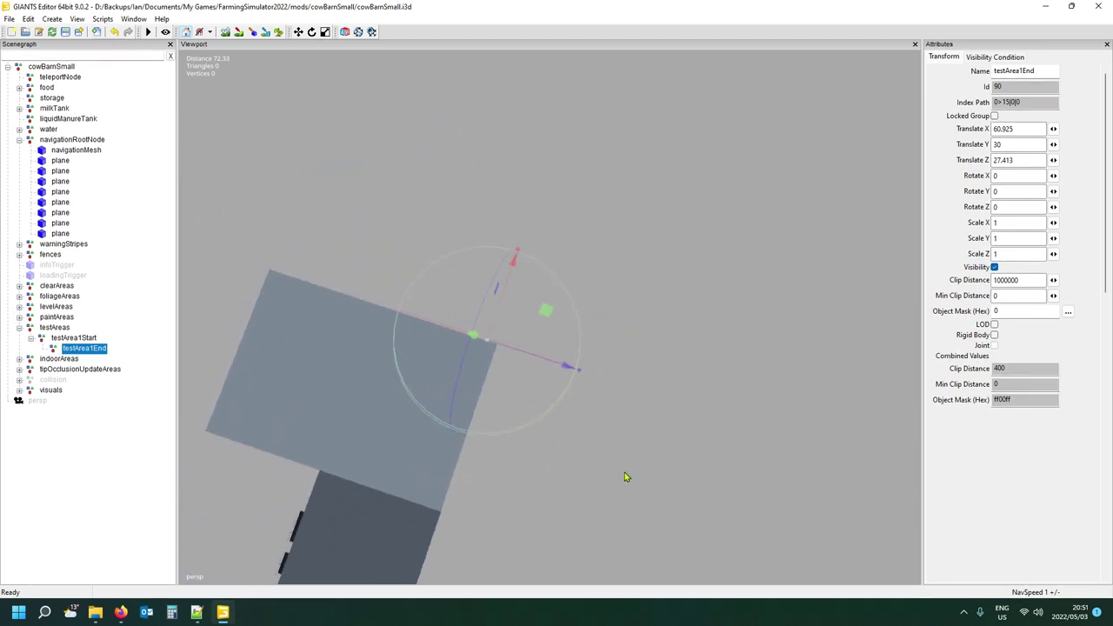
key(a)
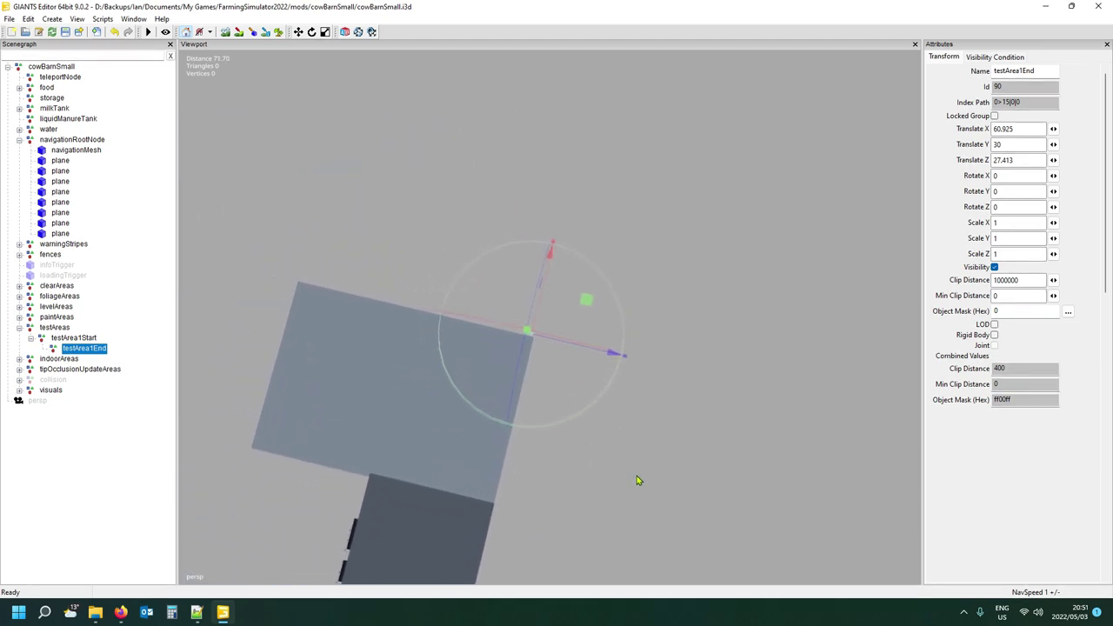
middle_drag(637, 476, 407, 464)
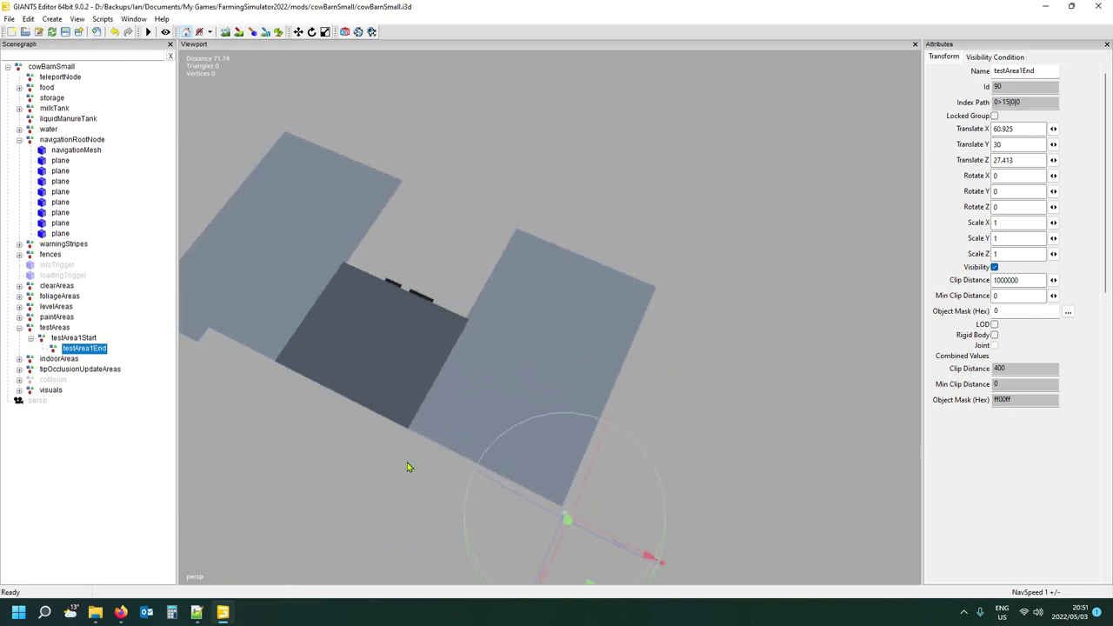
Move testArea1Start along the X axis to the opposite outer edge of the pasture, at about X -46.1.
click(72, 339)
middle_drag(306, 432, 377, 460)
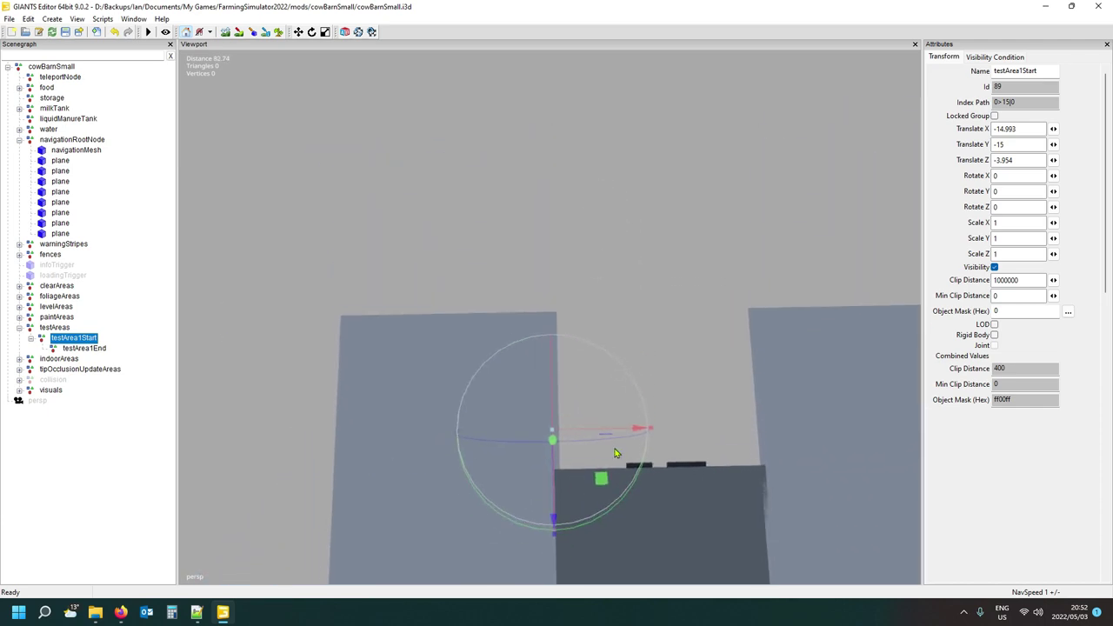
drag(587, 433, 380, 448)
mouse_move(458, 474)
middle_down()
mouse_move(452, 460)
mouse_move(467, 492)
middle_up()
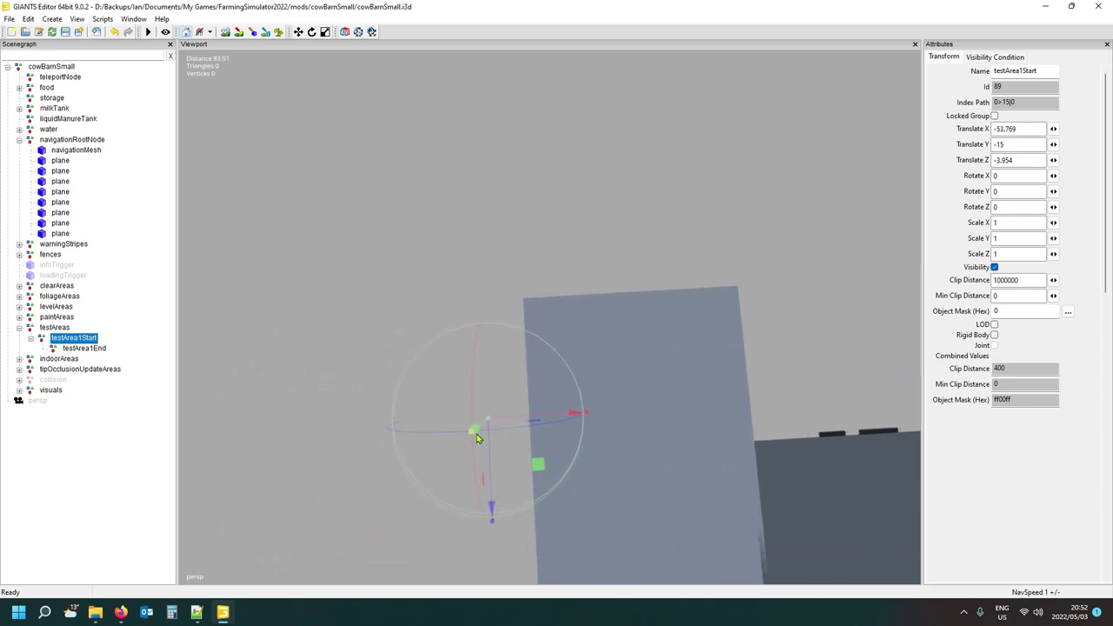
drag(562, 418, 593, 421)
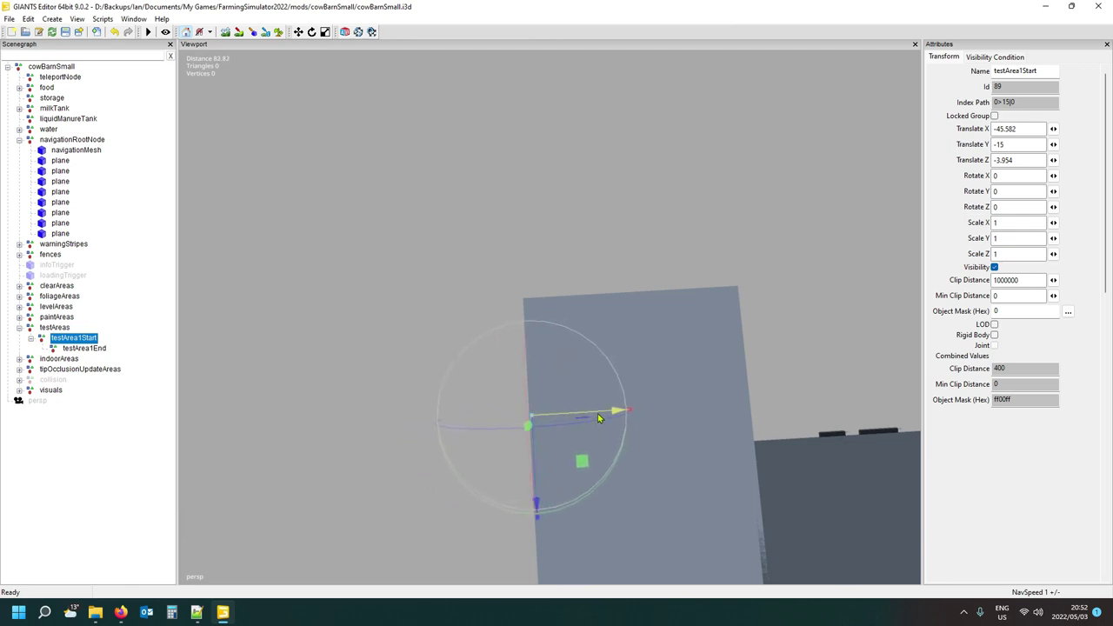
mouse_move(581, 464)
right_down()
mouse_move(609, 464)
mouse_move(581, 464)
right_up()
click(515, 471)
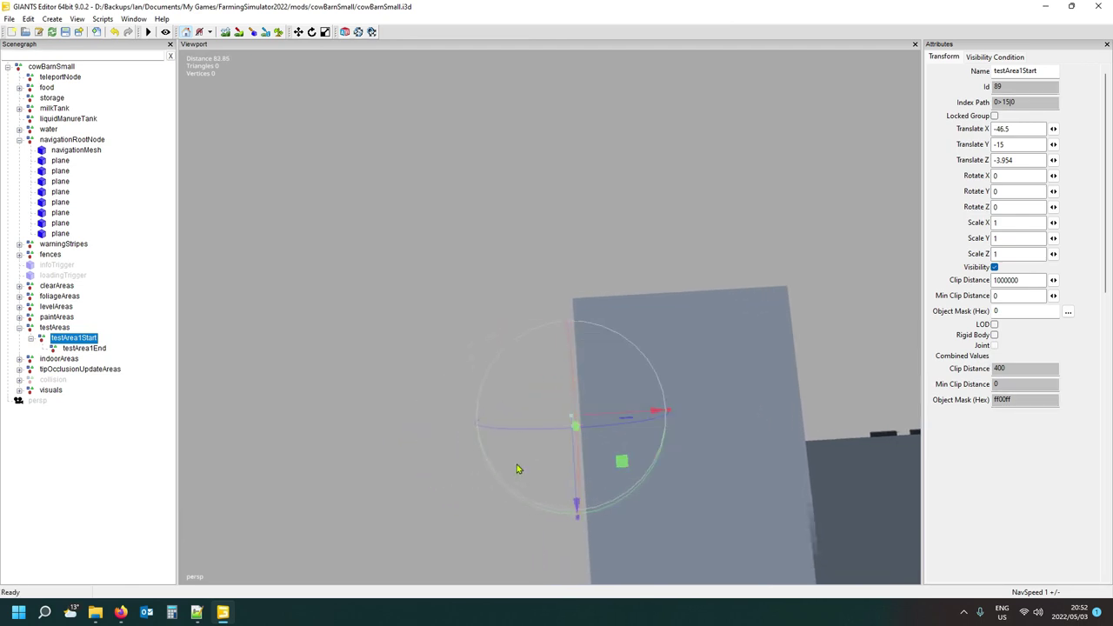
drag(600, 414, 605, 416)
key(e)
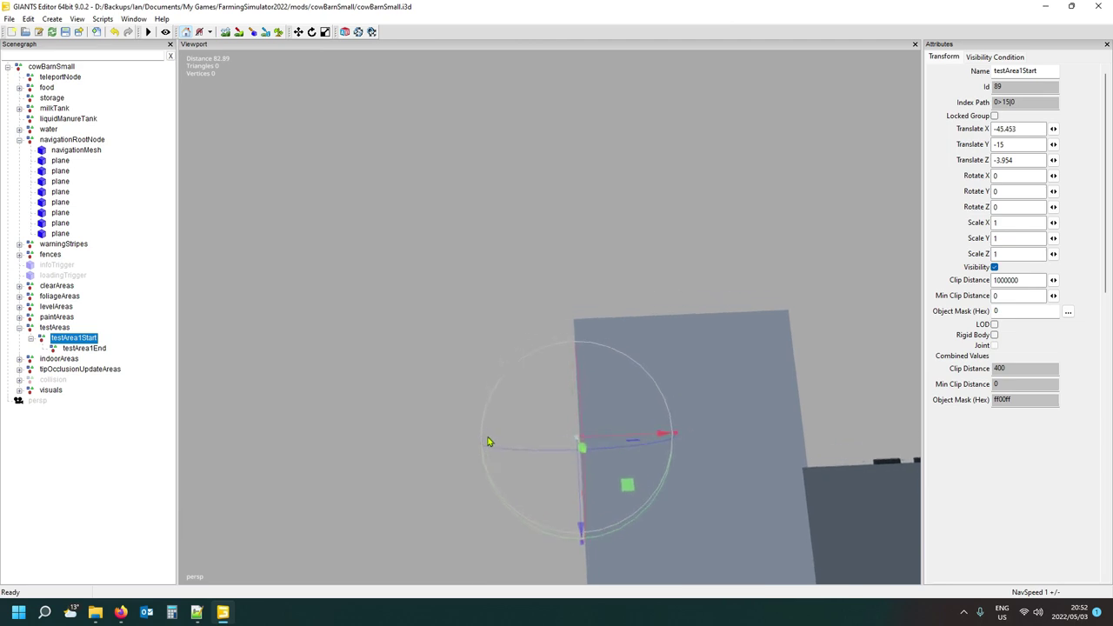
key(q)
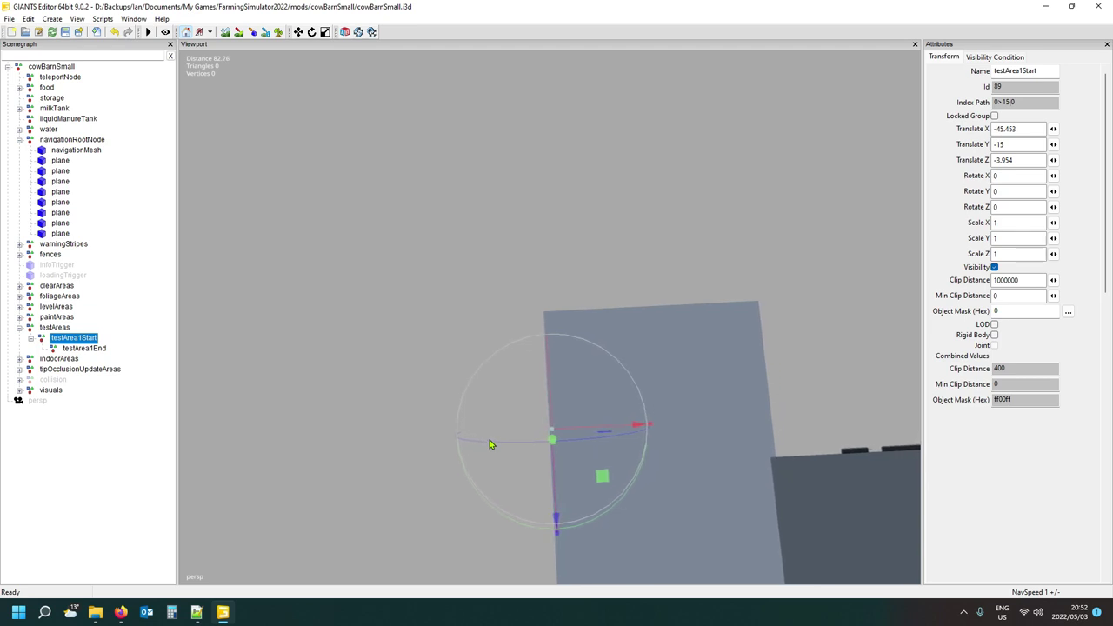
drag(620, 427, 615, 427)
Move testArea1Start along the Z axis to the pasture's far corner, at about Z -21.7, and collapse the testAreas group.
drag(557, 492, 549, 378)
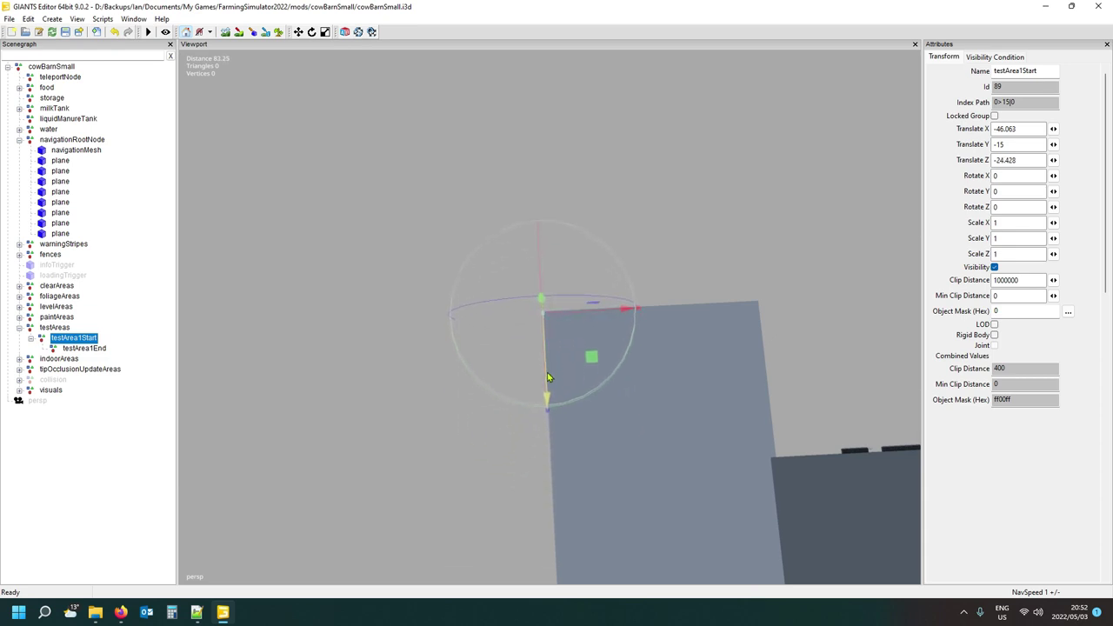
middle_drag(539, 516, 357, 501)
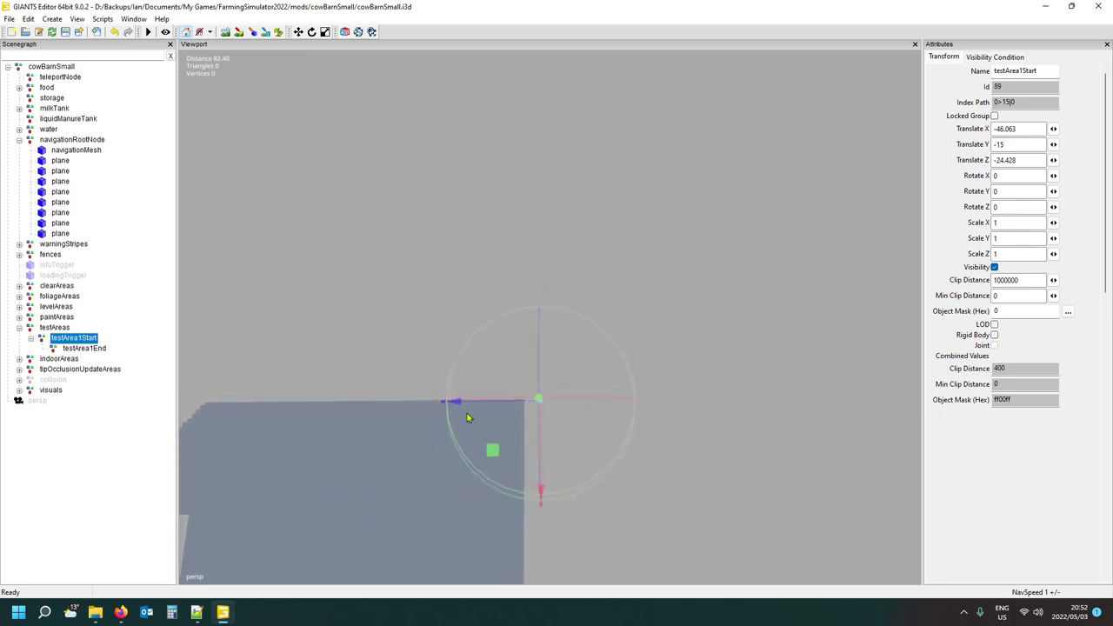
drag(466, 405, 466, 405)
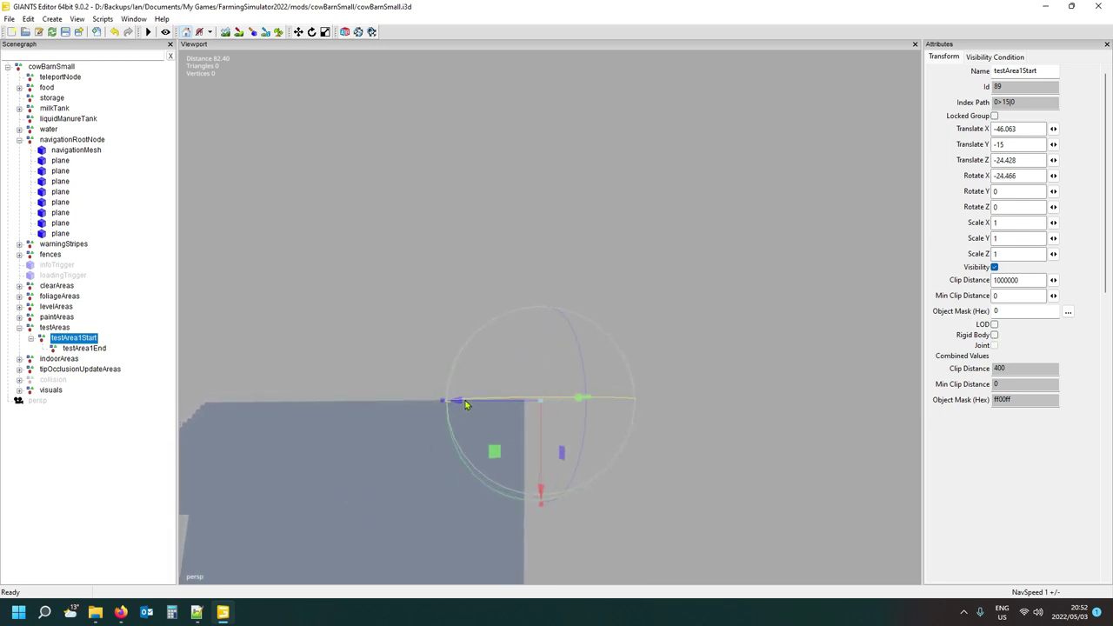
key(ctrl+z)
key(ctrl+z)
drag(486, 407, 481, 407)
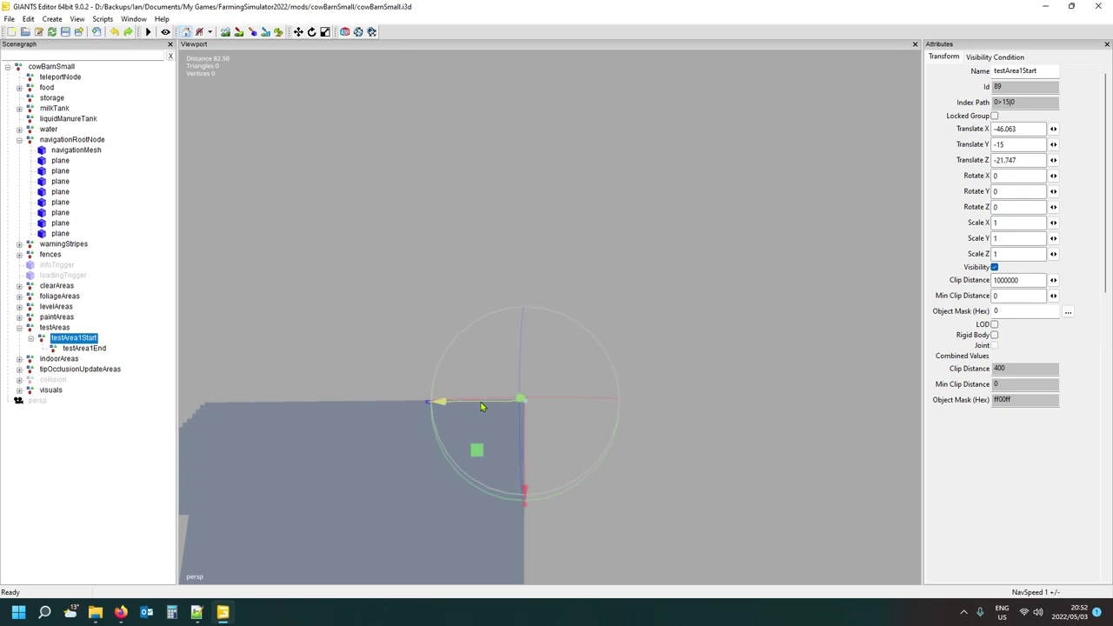
middle_drag(482, 406, 426, 325)
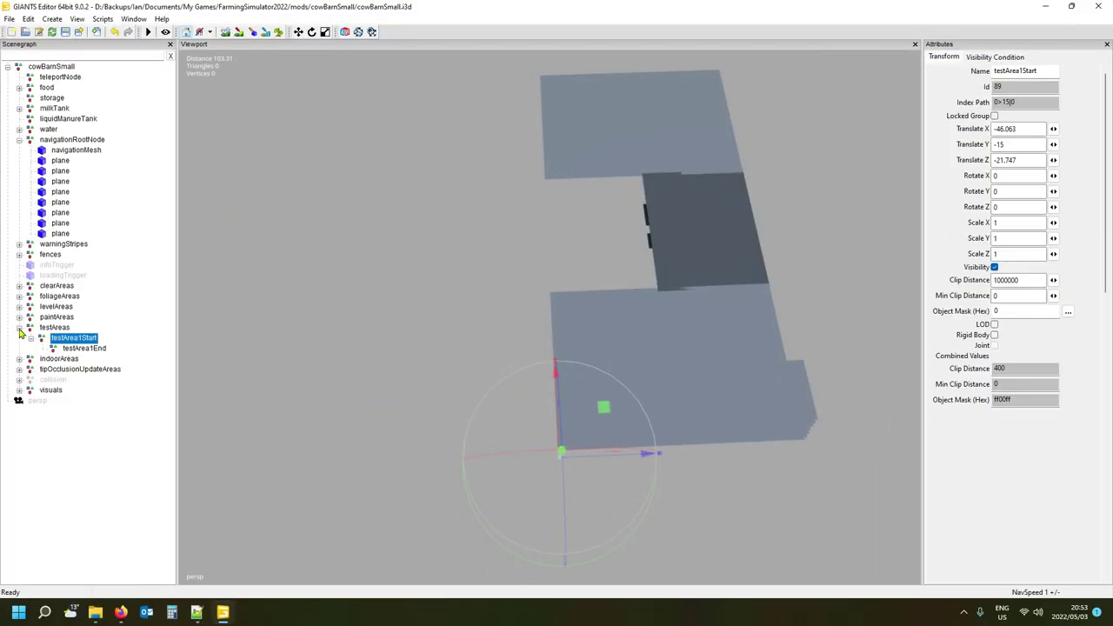
click(19, 328)
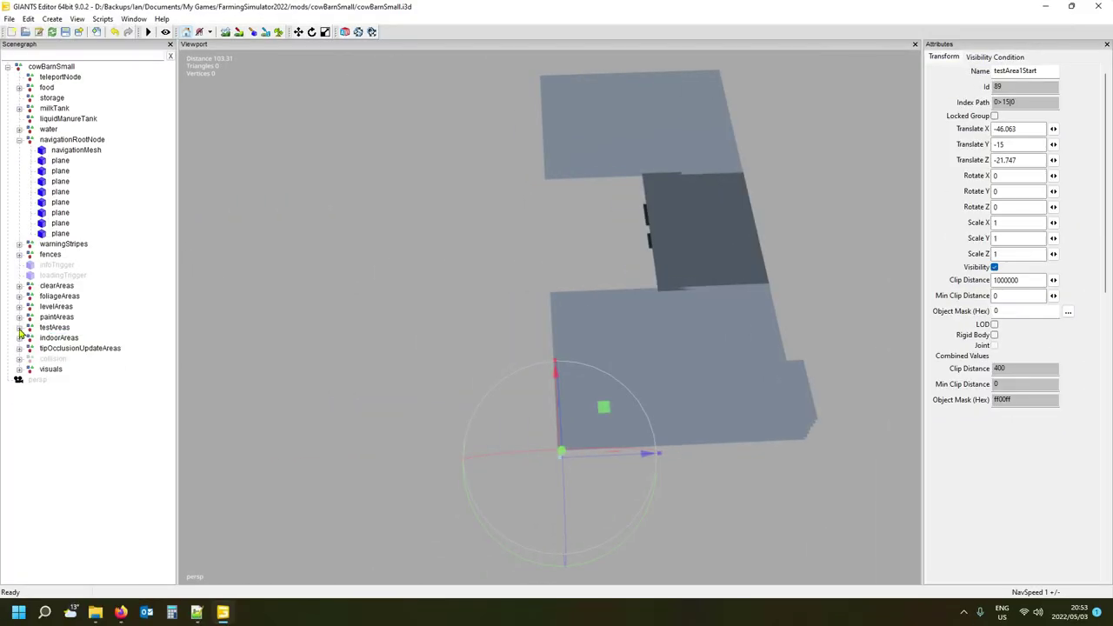
Expand the indoorAreas group and examine where indoorArea1Start, indoorArea1Width and indoorArea1Height sit around the centre plane.
click(20, 338)
right_drag(371, 395, 404, 395)
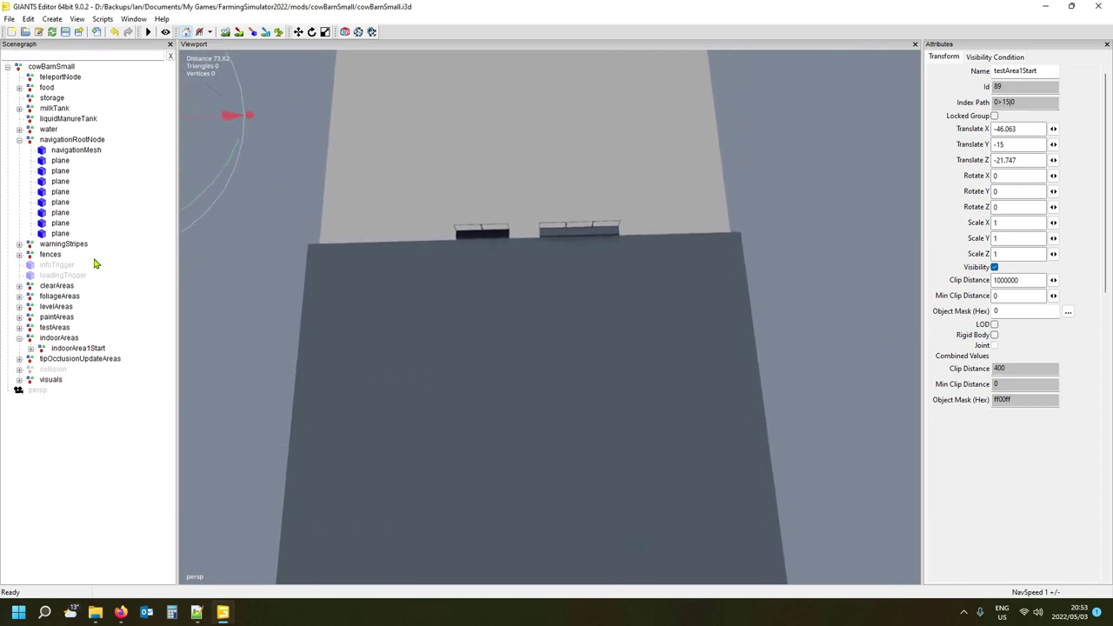
click(49, 339)
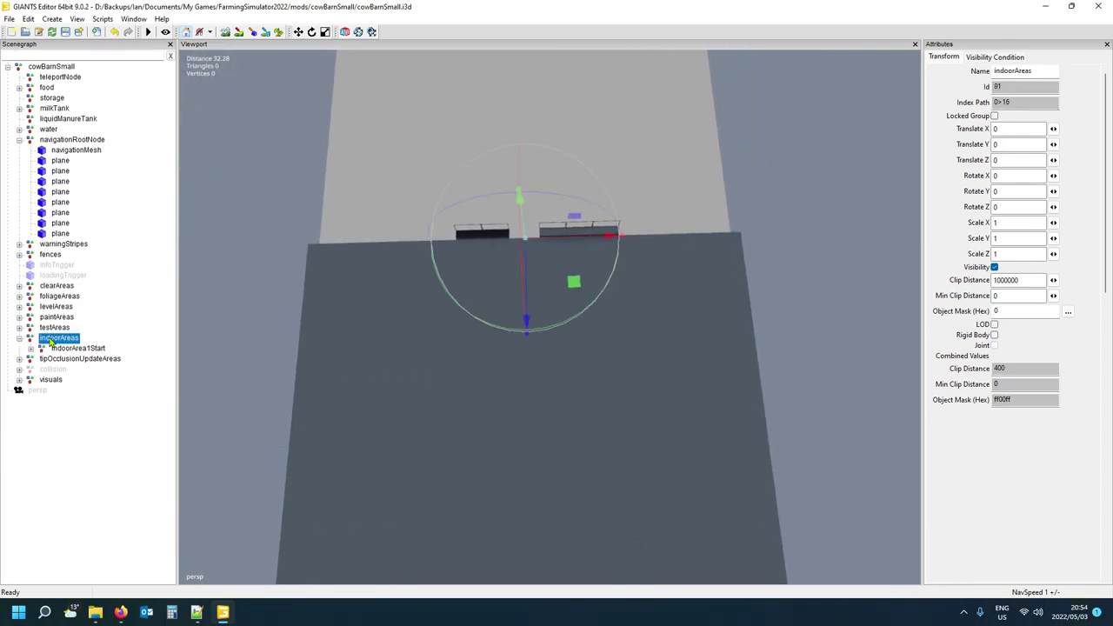
click(30, 349)
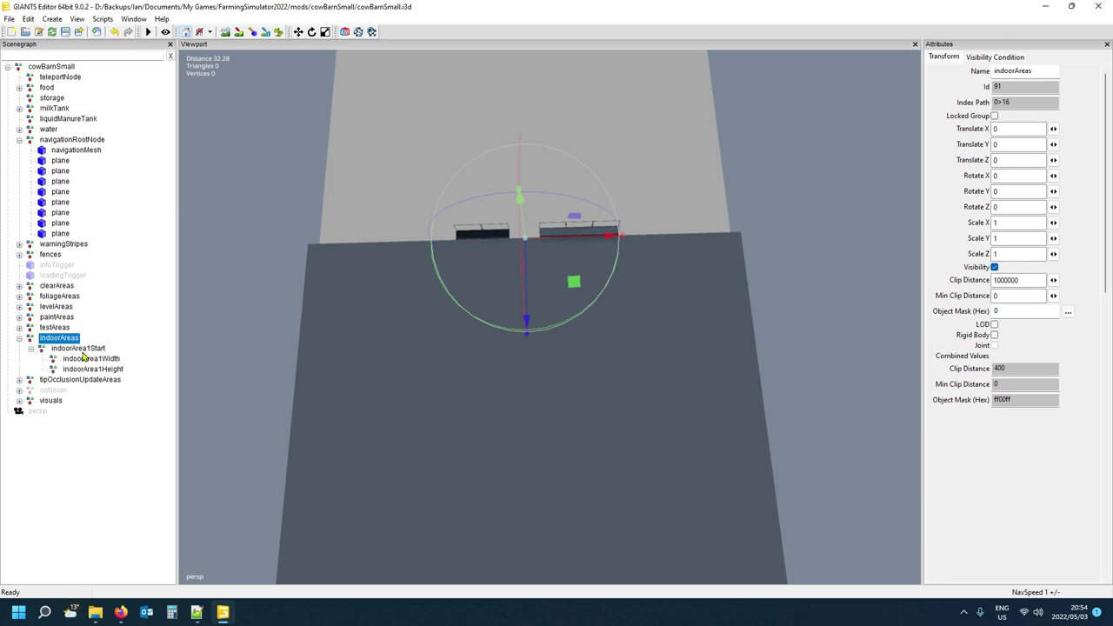
click(84, 349)
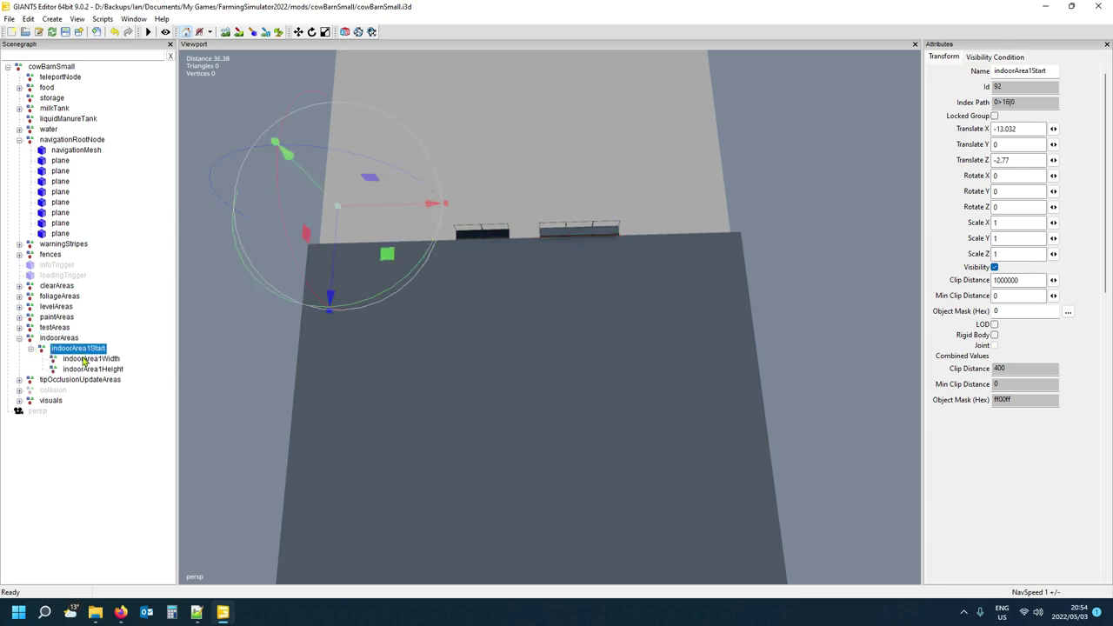
middle_drag(493, 333, 456, 317)
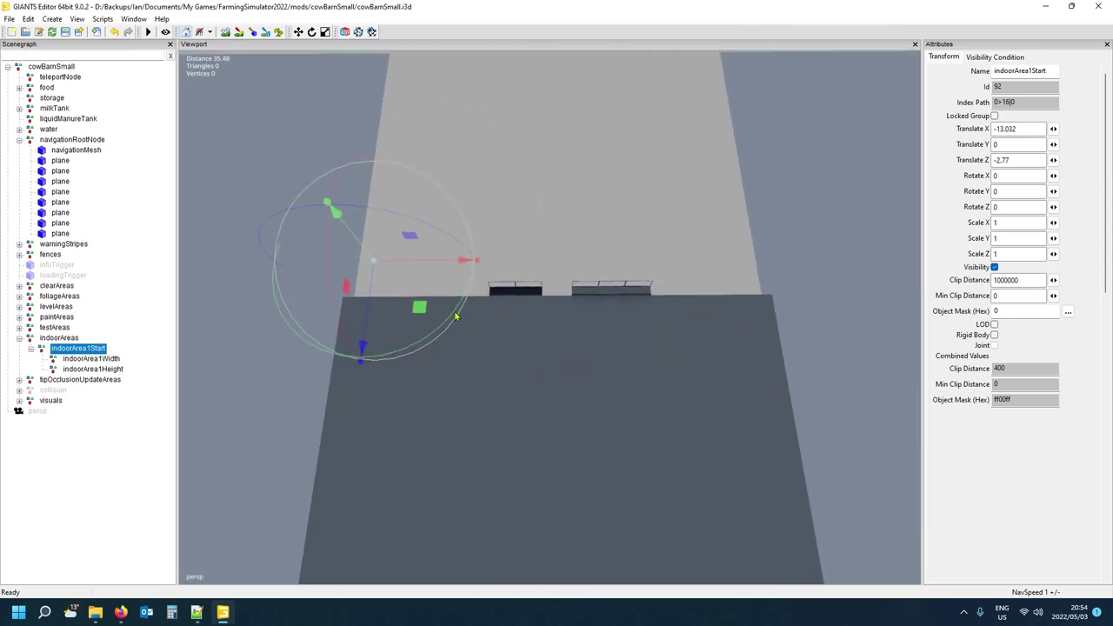
click(91, 360)
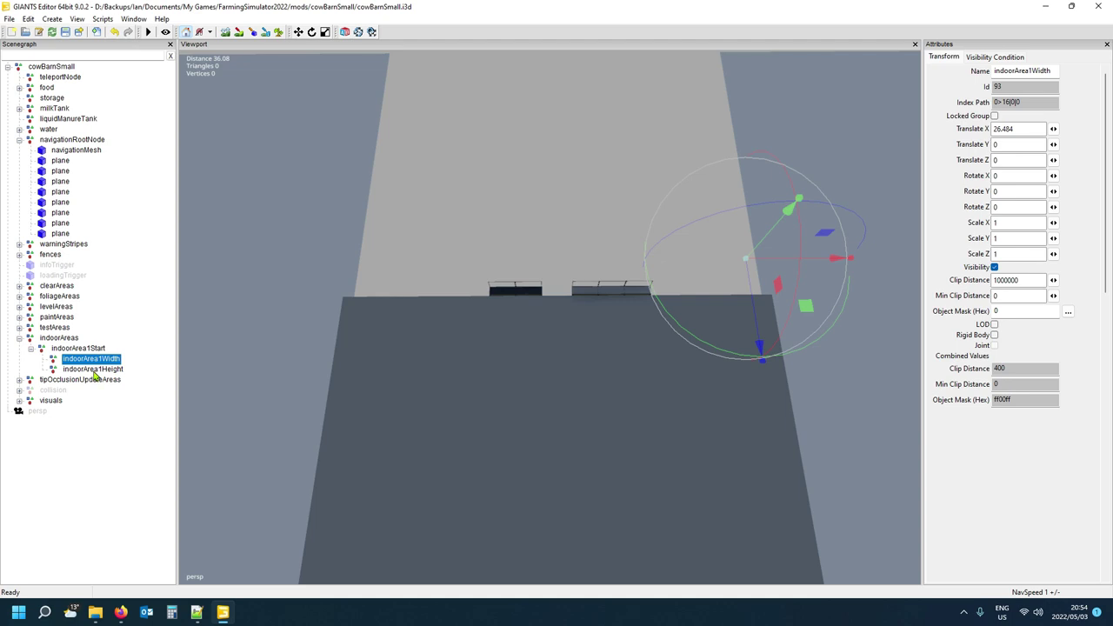
click(93, 369)
middle_drag(469, 387, 403, 305)
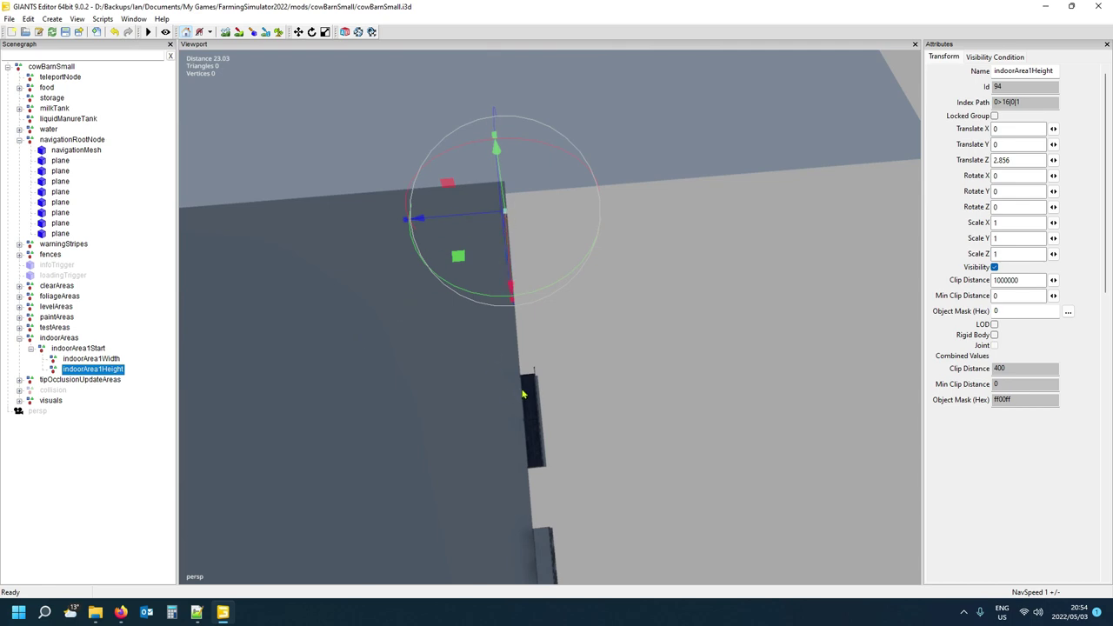
Check indoorArea1Start's position against the centre plane and collapse the indoorAreas group.
middle_drag(381, 422, 573, 434)
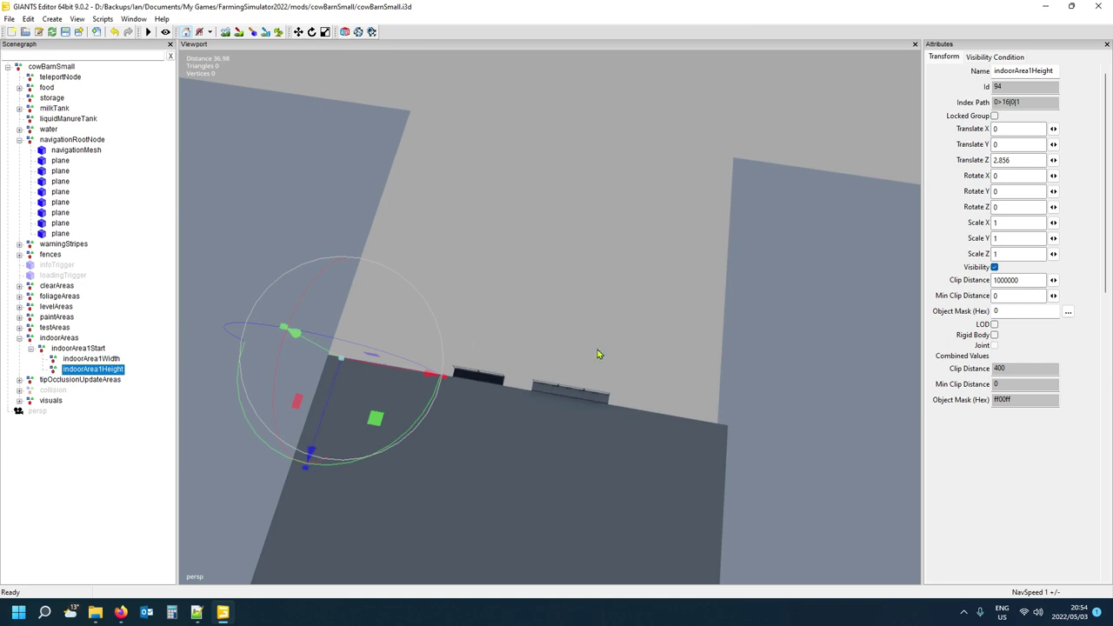
click(71, 349)
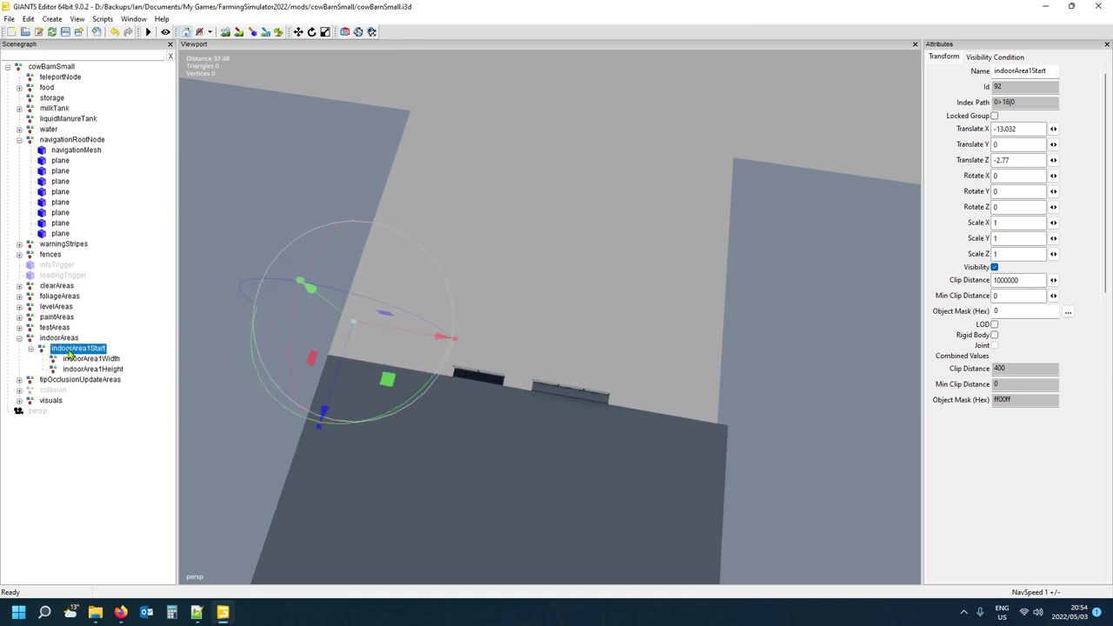
click(20, 339)
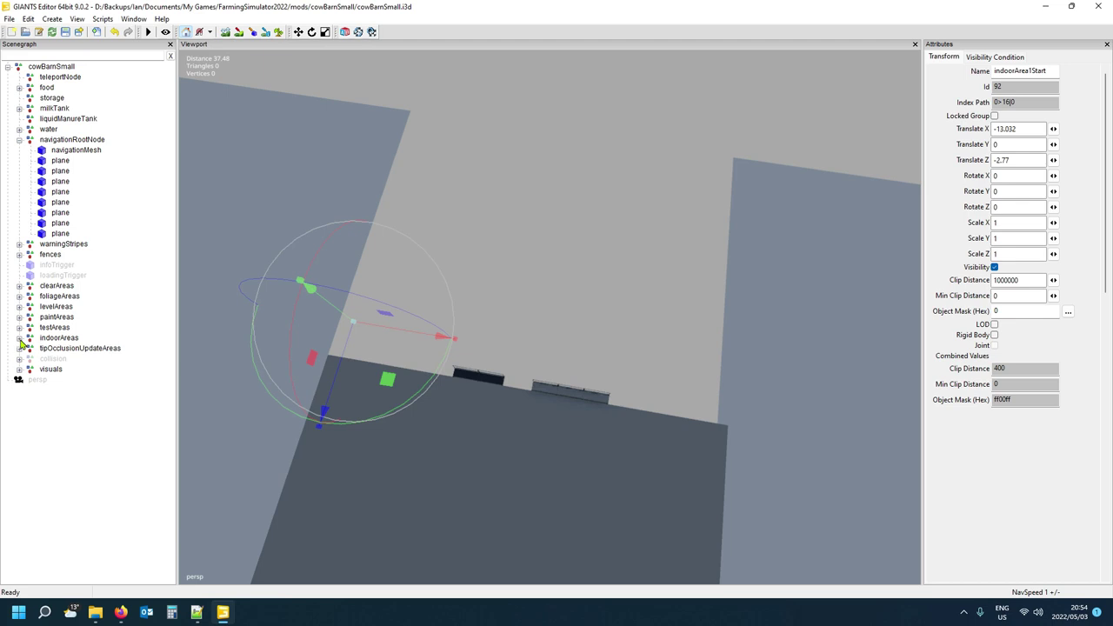
Expand the tipOcclusionUpdateAreas group and examine where tipOcclusionUpdateArea1Start and tipOcclusionUpdateArea1End sit relative to the pasture planes.
click(19, 347)
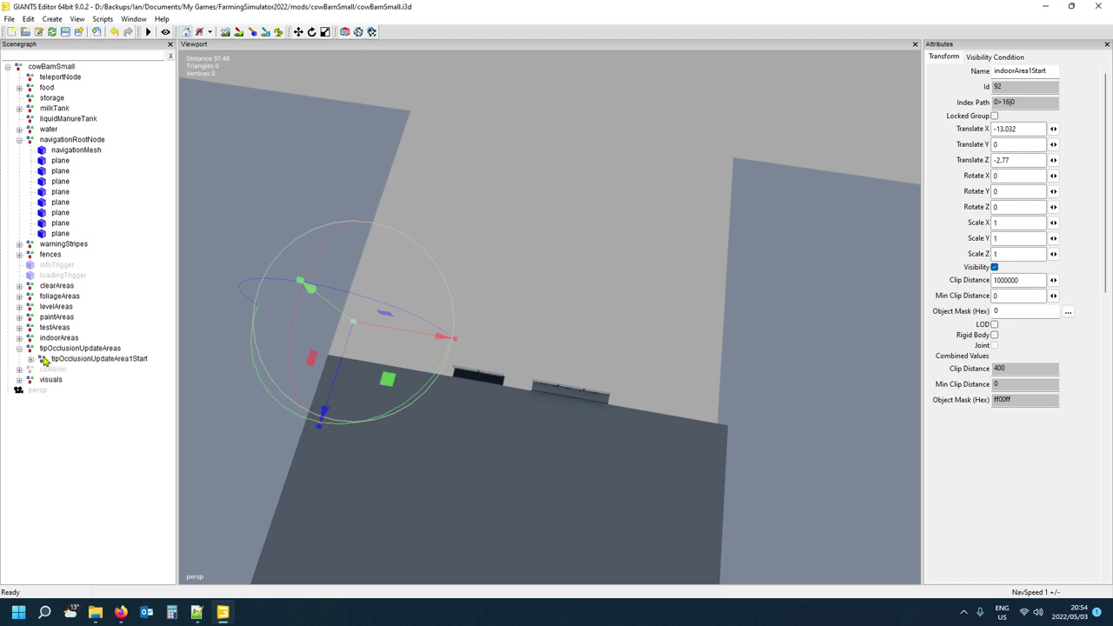
click(31, 358)
alt+drag(246, 432, 137, 435)
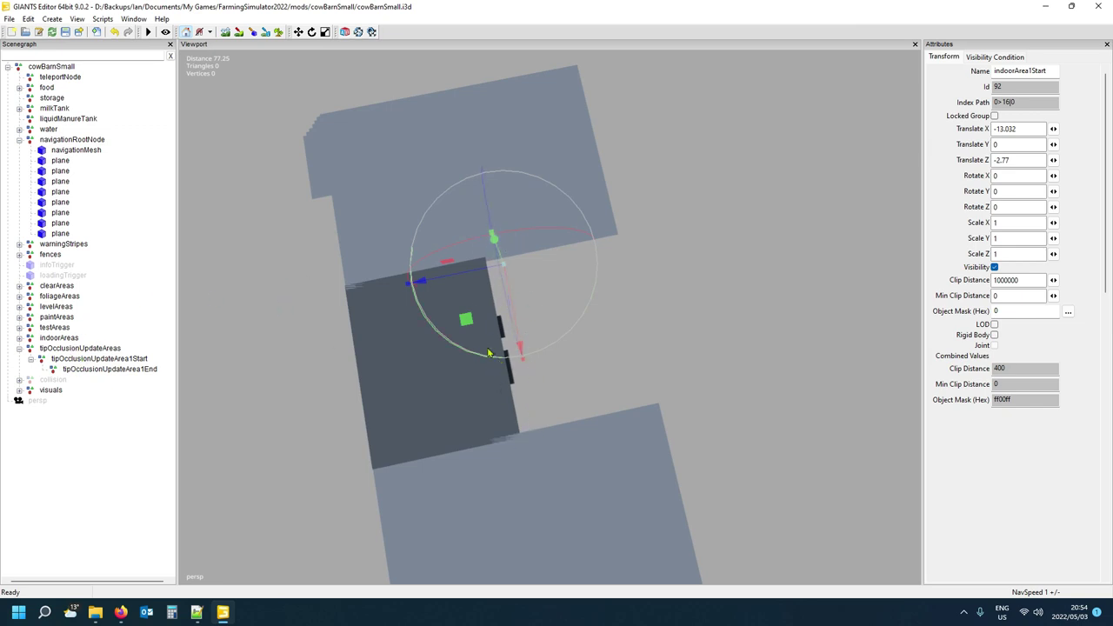
click(68, 348)
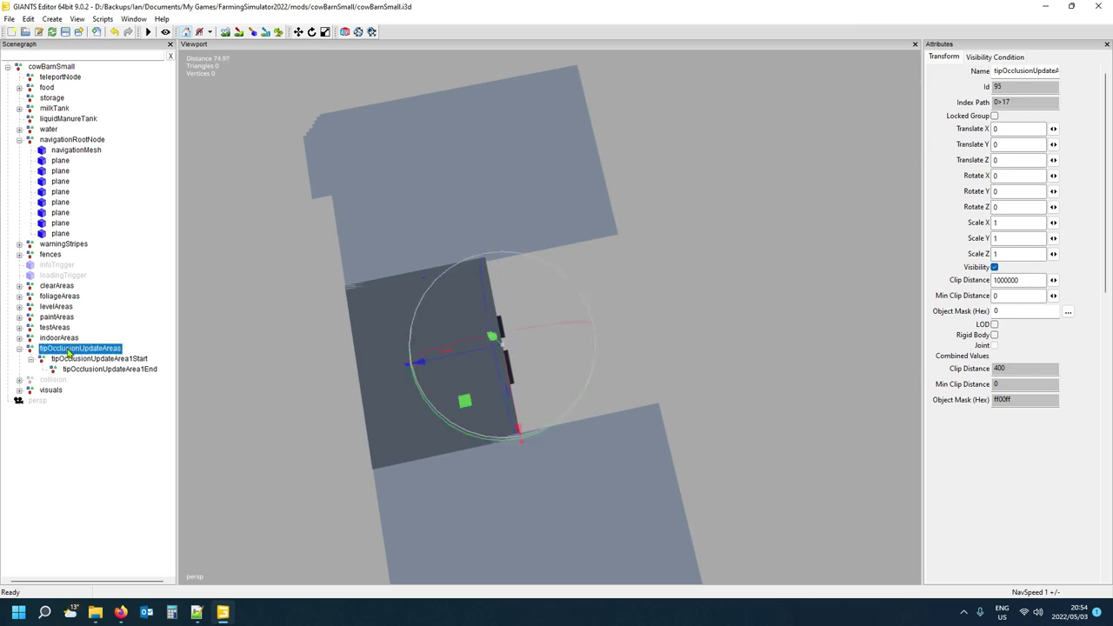
click(74, 359)
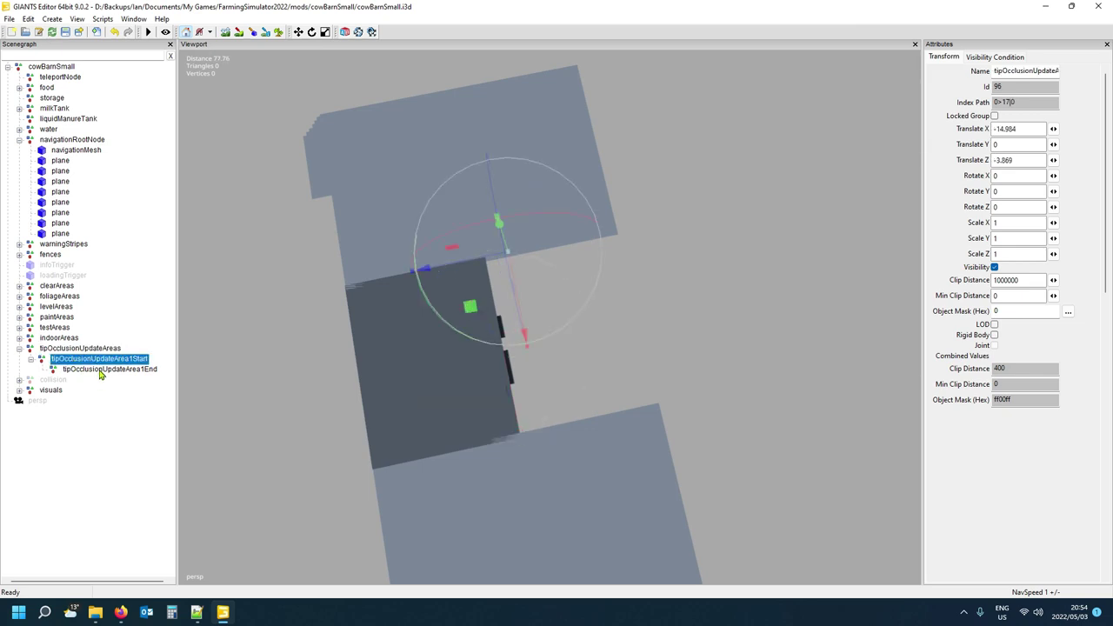
click(100, 369)
middle_drag(378, 433, 378, 398)
scroll(380, 395, up, 10)
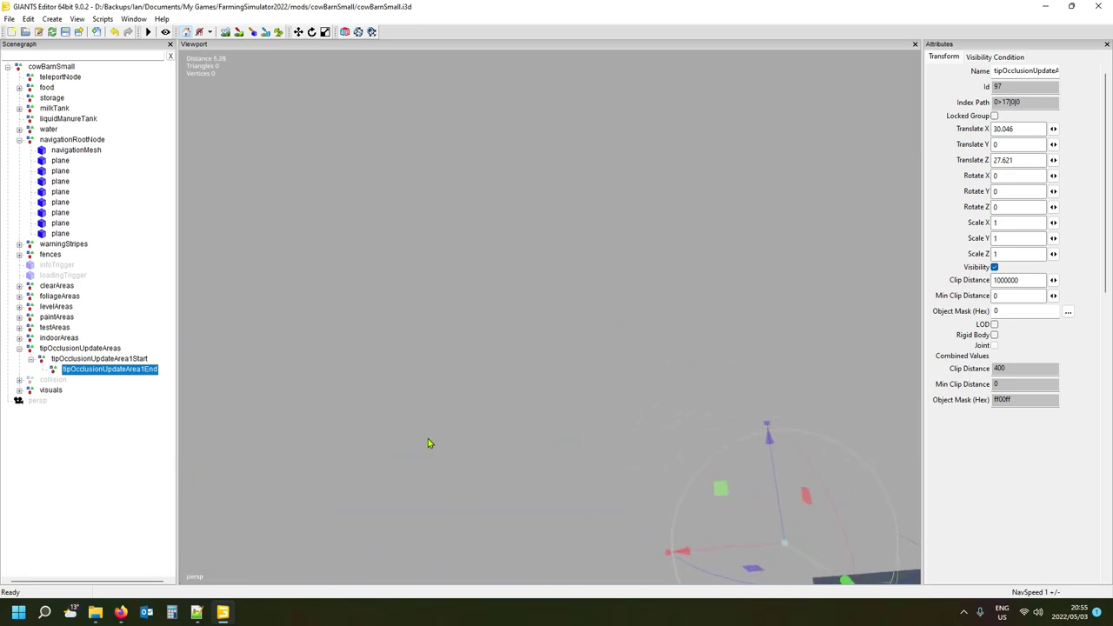
middle_drag(428, 444, 668, 329)
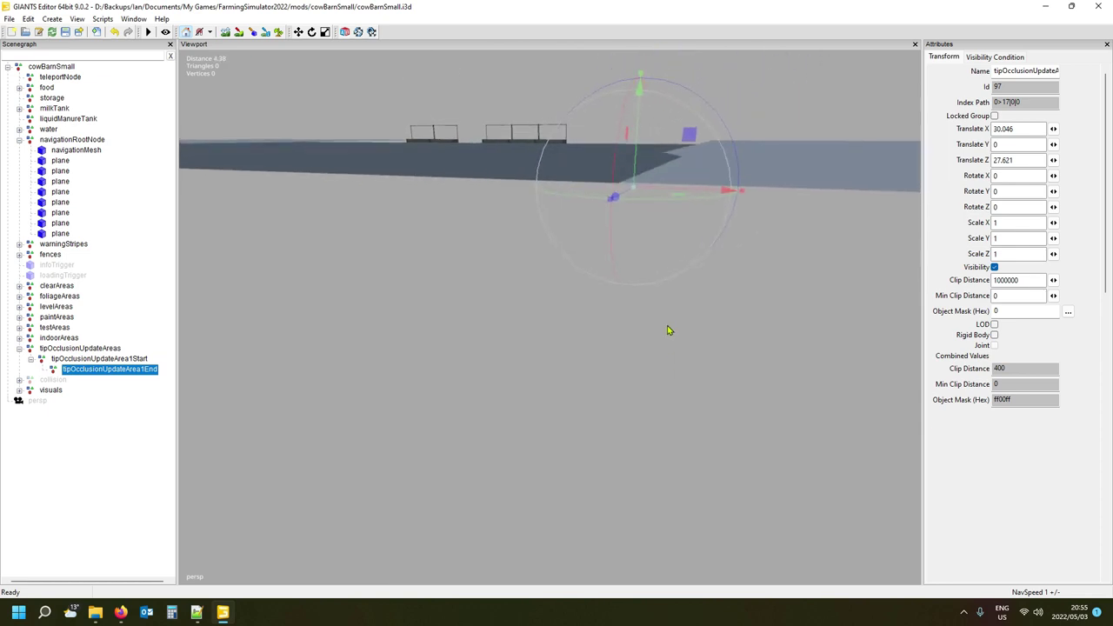
scroll(671, 339, down, 10)
scroll(650, 264, down, 2)
middle_drag(651, 264, 471, 398)
scroll(707, 445, down, 5)
scroll(465, 397, down, 5)
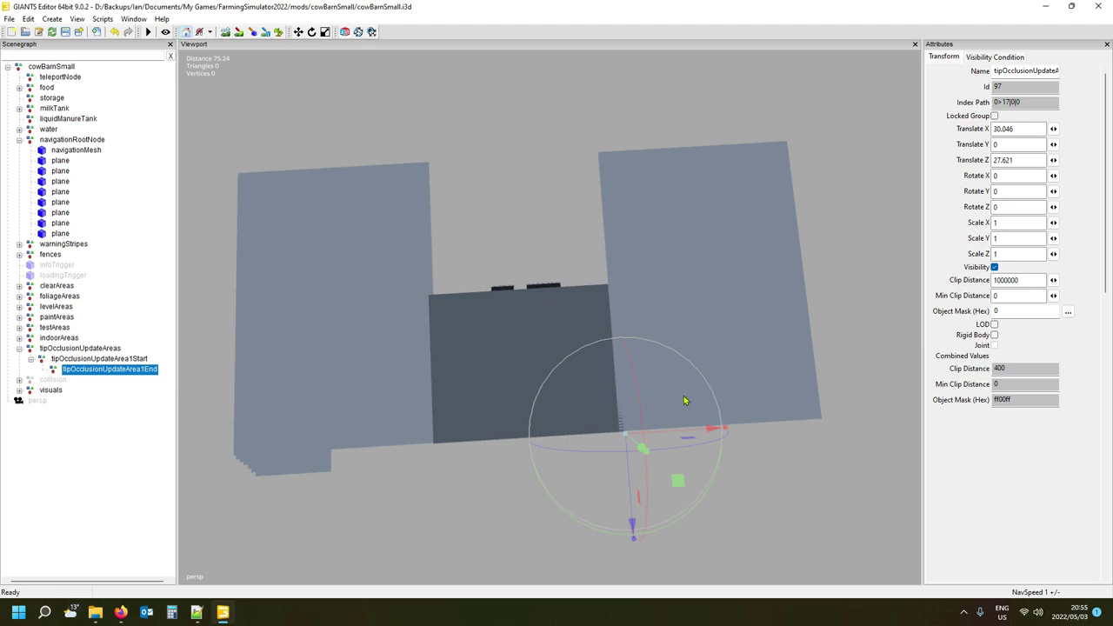
Move tipOcclusionUpdateArea1Start just outside the pasture's far outer corner, at about X -46.5 and Z -23.0.
click(109, 359)
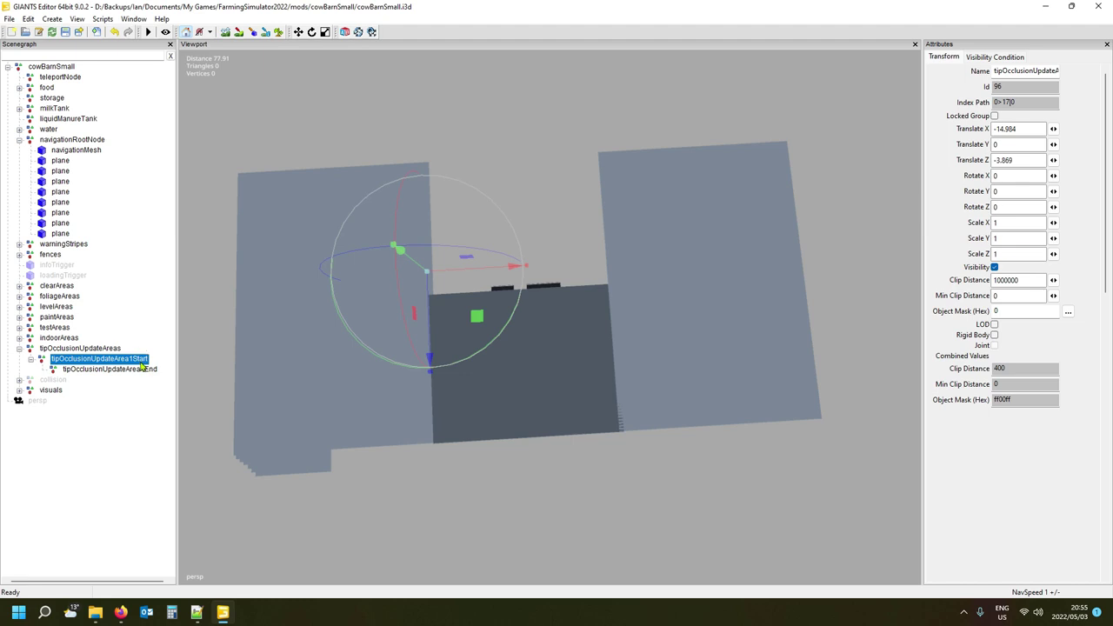
drag(454, 273, 243, 219)
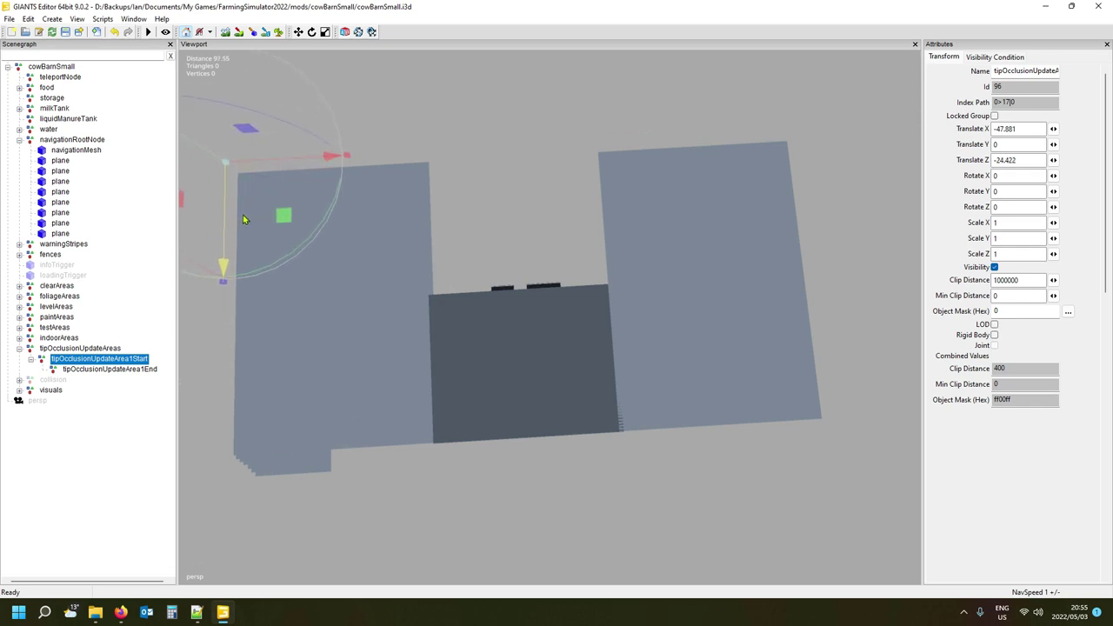
right_drag(375, 299, 337, 398)
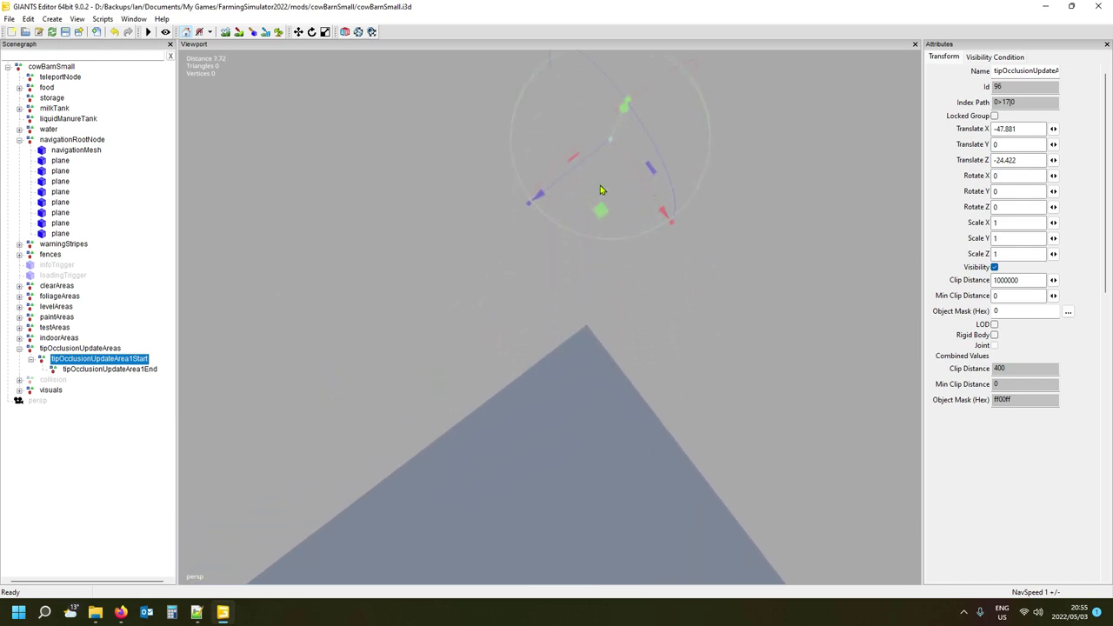
drag(643, 189, 674, 270)
drag(635, 233, 562, 269)
Move tipOcclusionUpdateArea1End just outside the pasture's diagonally opposite corner, at about X 93.3 and Z 47.6 relative to its parent.
right_drag(564, 443, 693, 433)
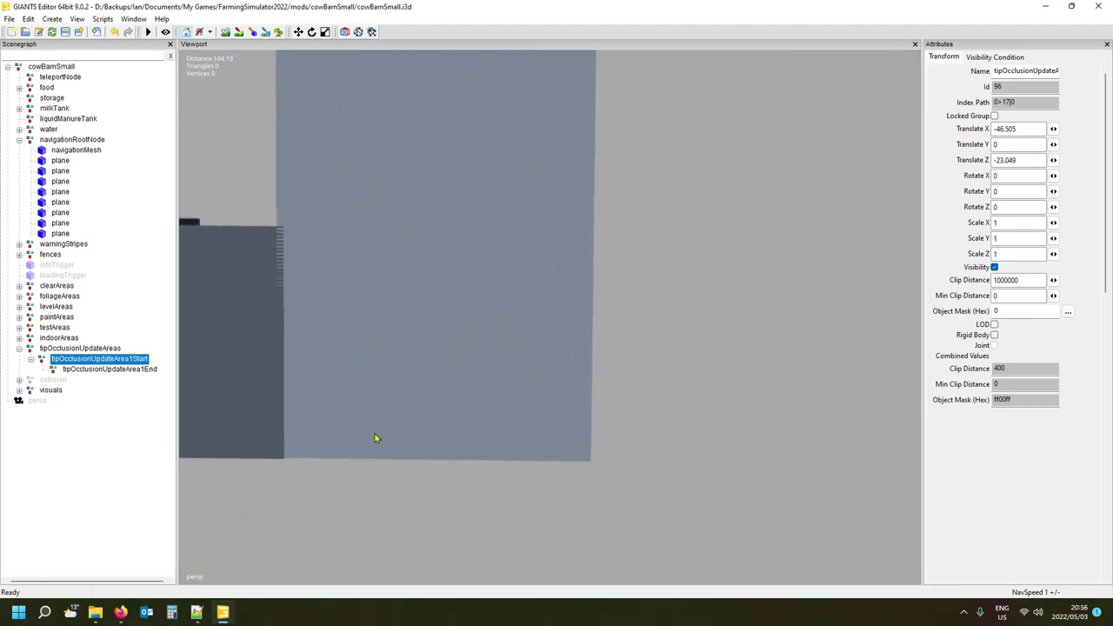
click(145, 370)
right_drag(224, 417, 336, 345)
drag(325, 296, 653, 516)
right_drag(651, 517, 319, 489)
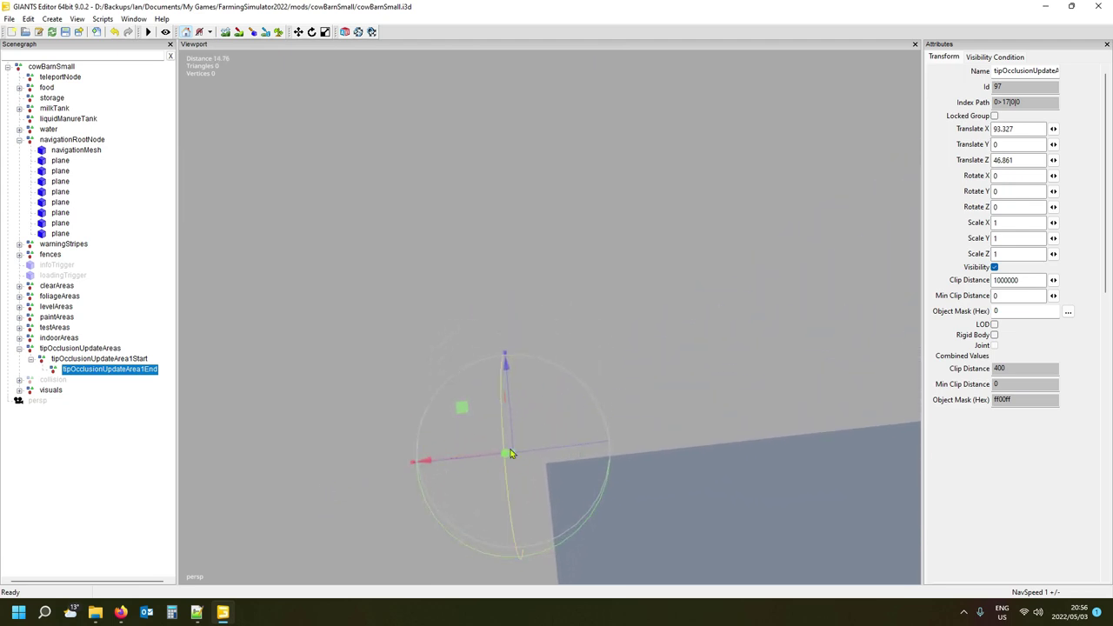
drag(509, 433, 509, 407)
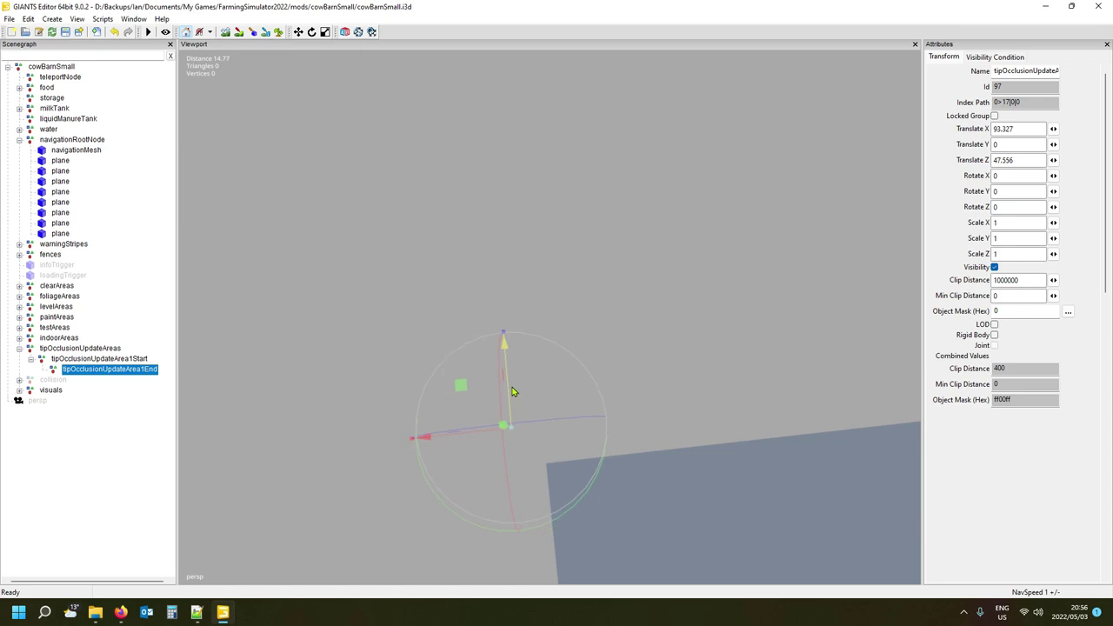
right_drag(783, 491, 585, 505)
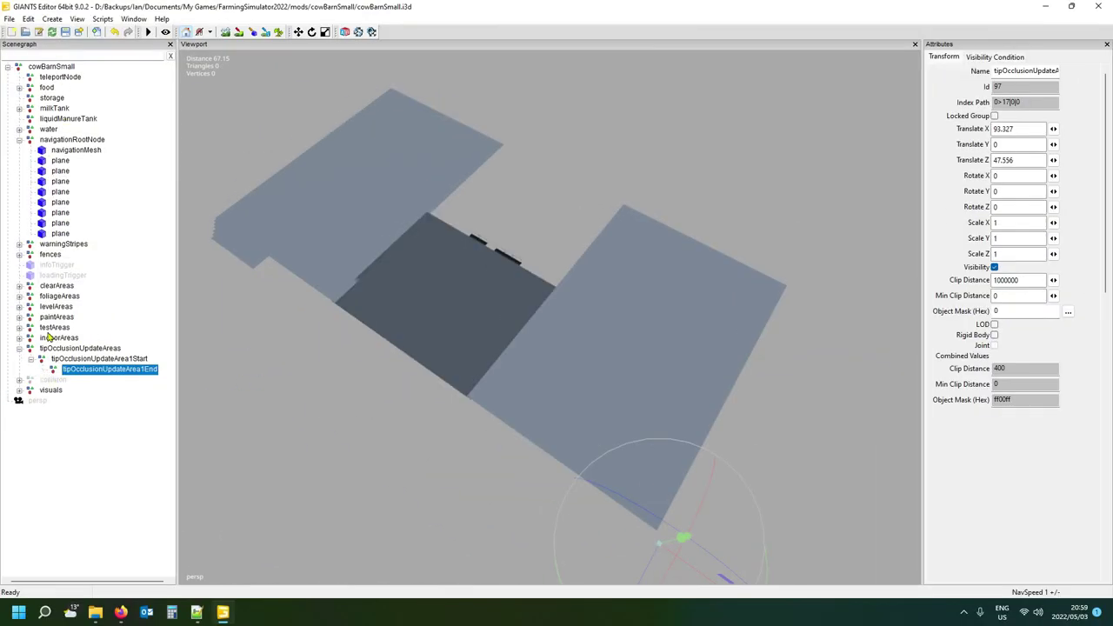
Inspect the collision and visuals groups, including the first object inside visuals.
click(55, 380)
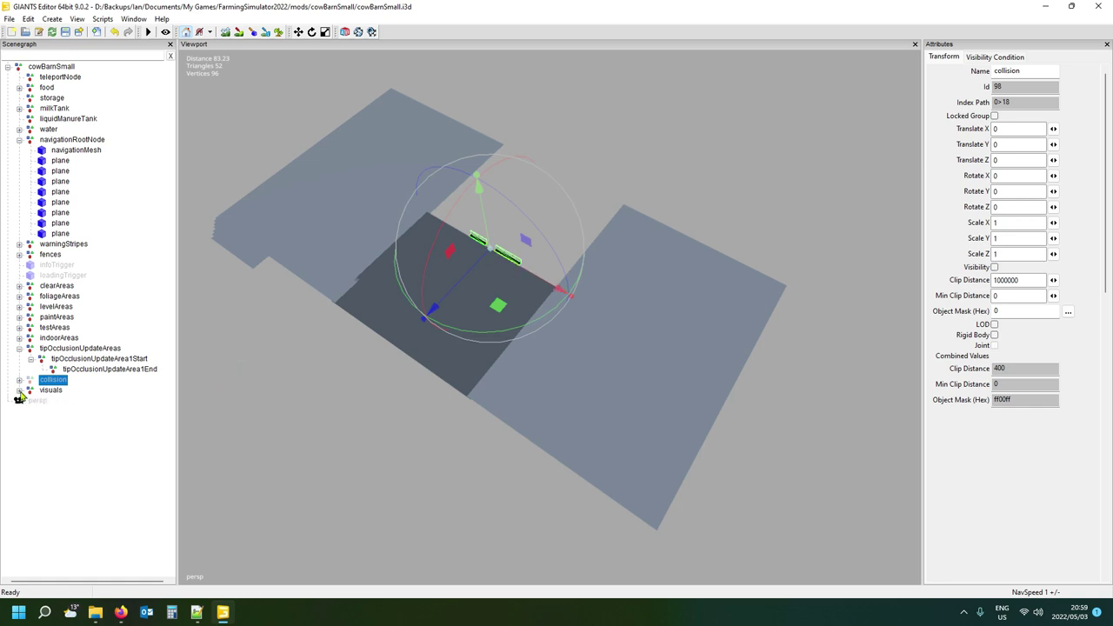
click(51, 391)
click(19, 390)
click(63, 402)
click(52, 392)
click(19, 390)
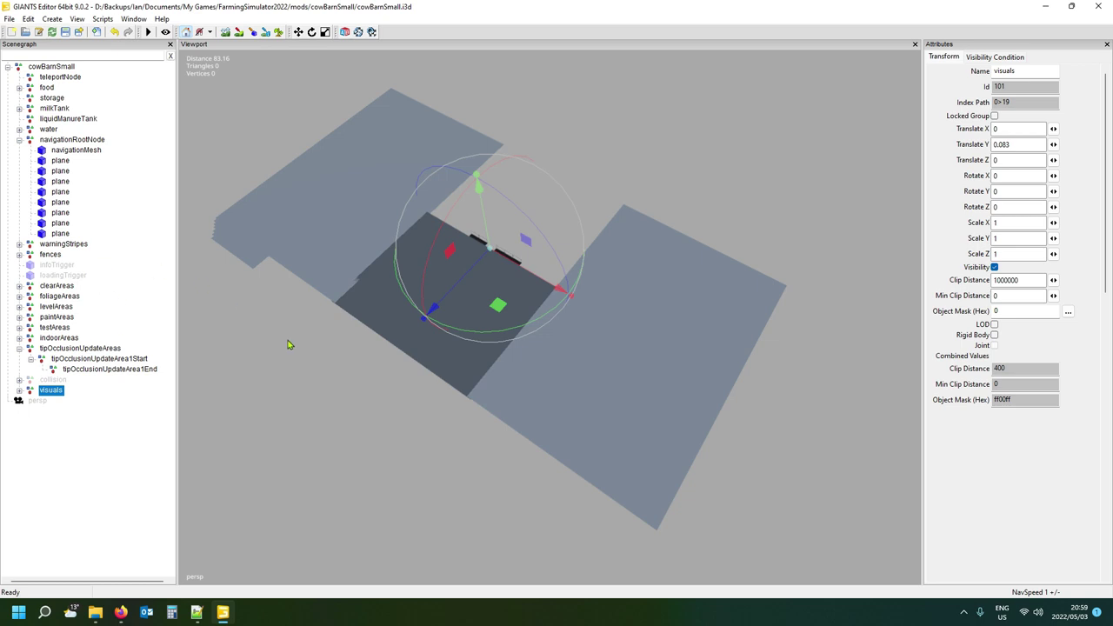
Make navigationMesh and the first plane under navigationRootNode non-renderable.
click(61, 153)
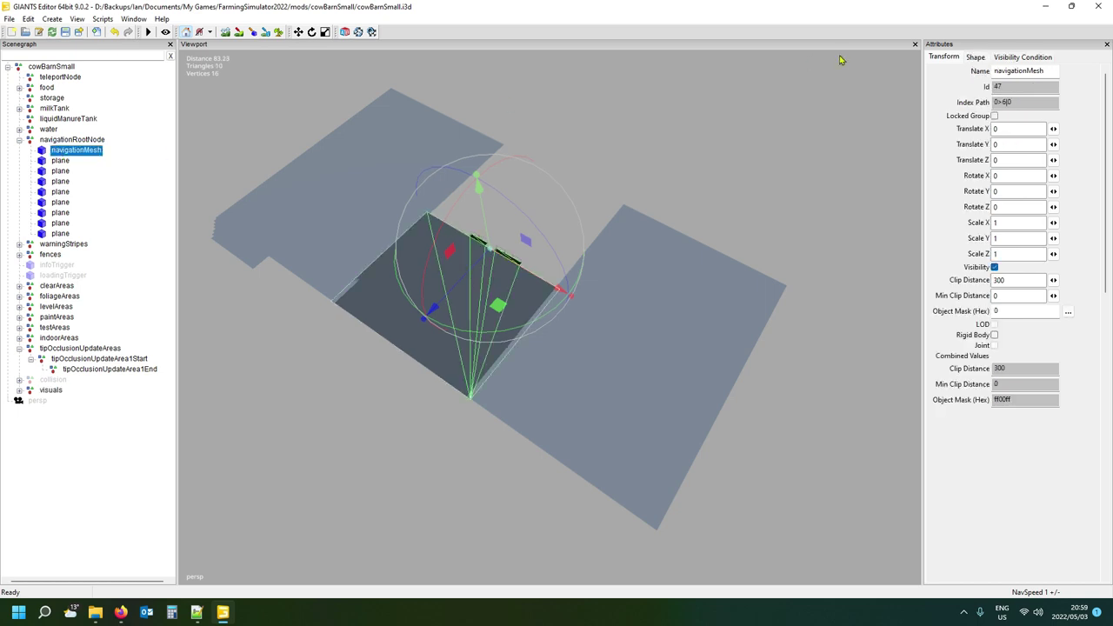
click(977, 58)
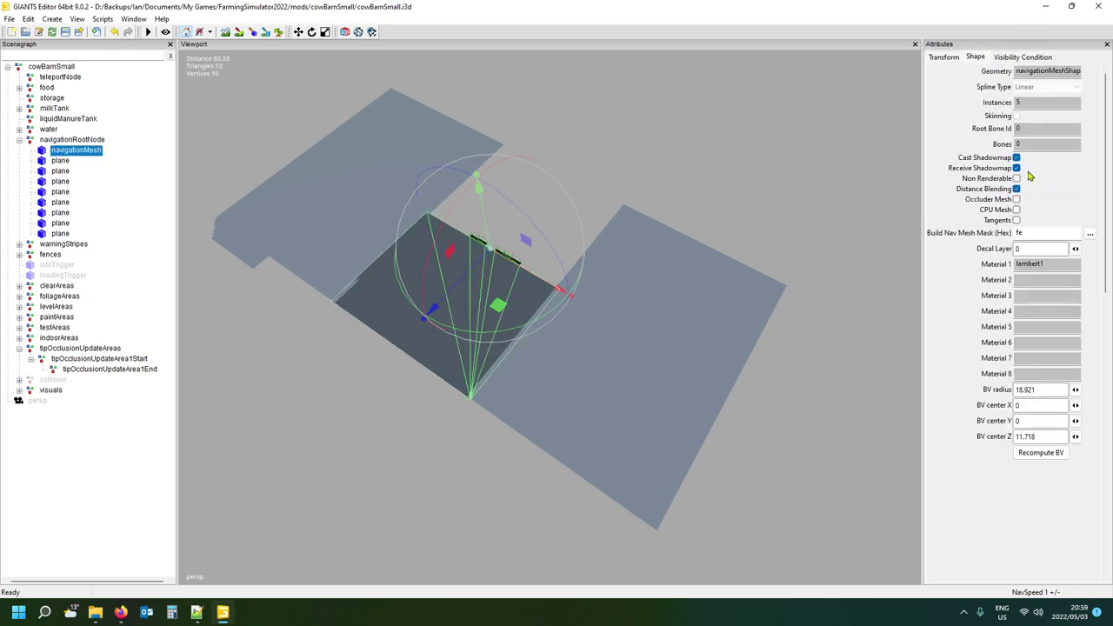
click(1016, 179)
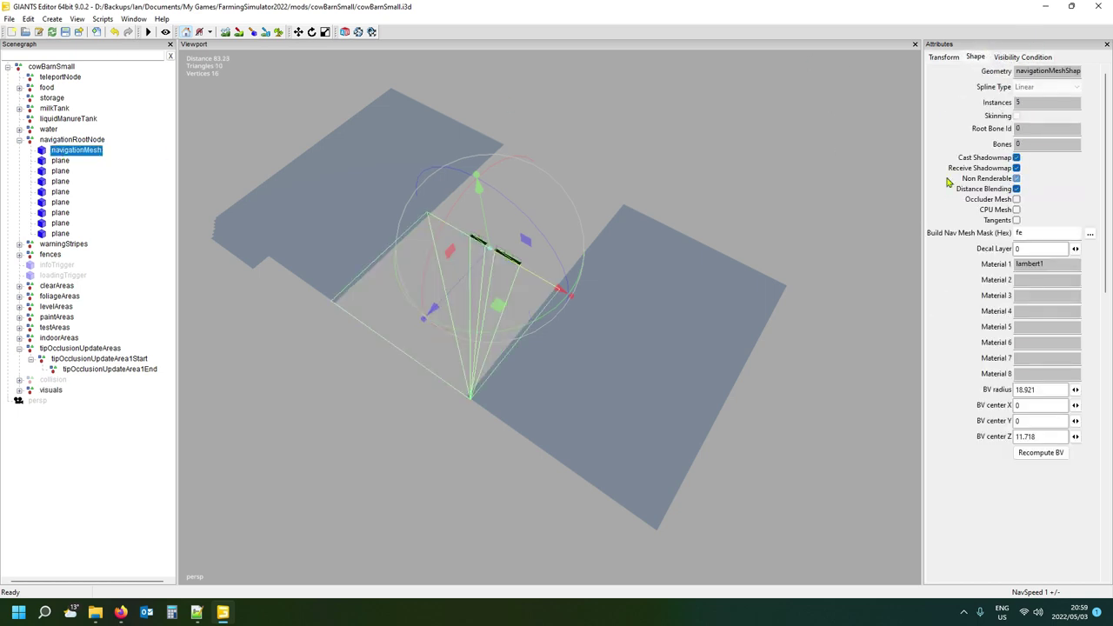
click(60, 162)
click(1017, 178)
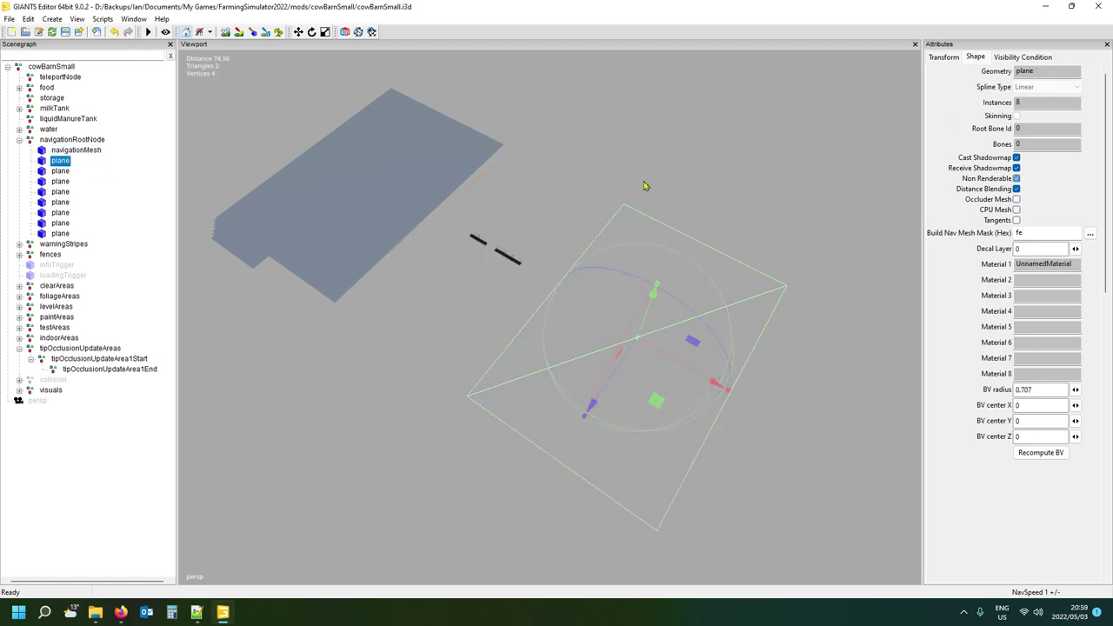
Make the remaining planes under navigationRootNode non-renderable, one after another.
click(59, 172)
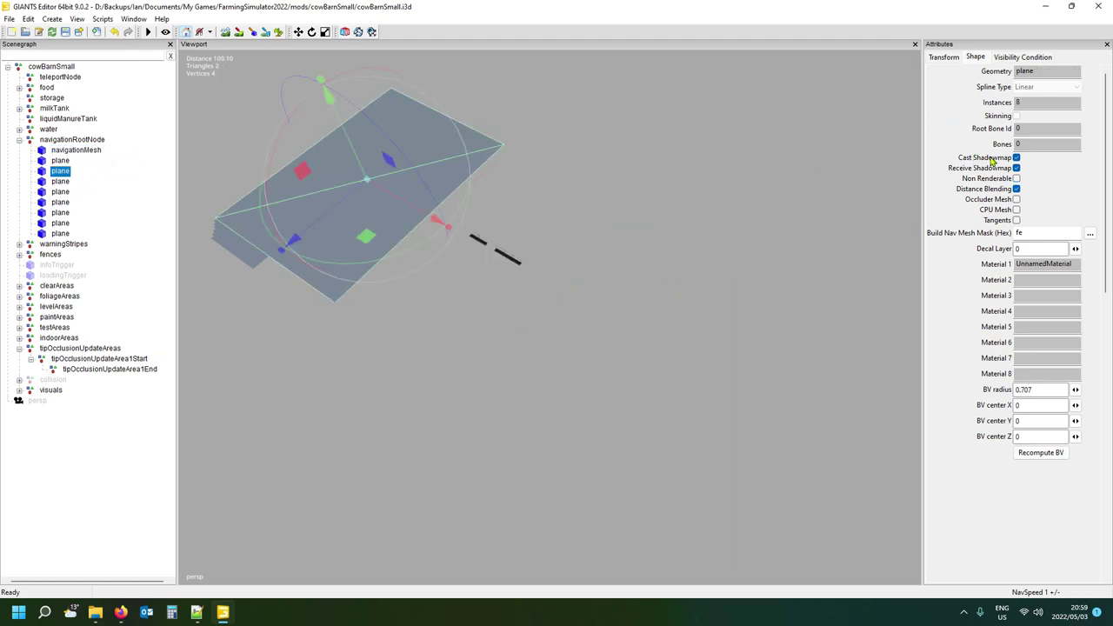
click(1019, 179)
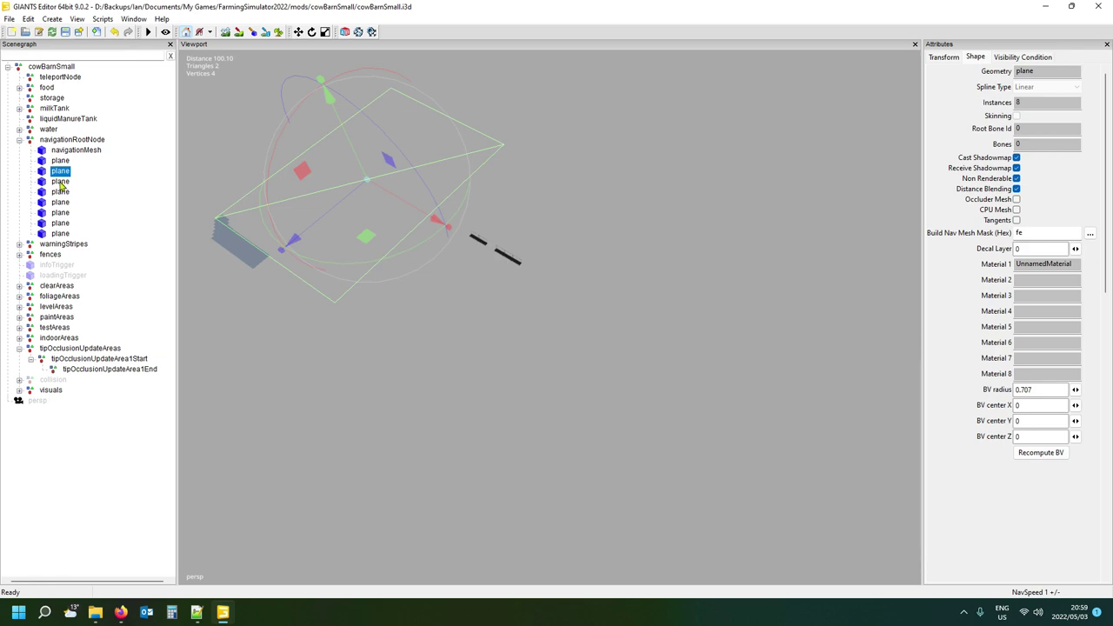
key(Down)
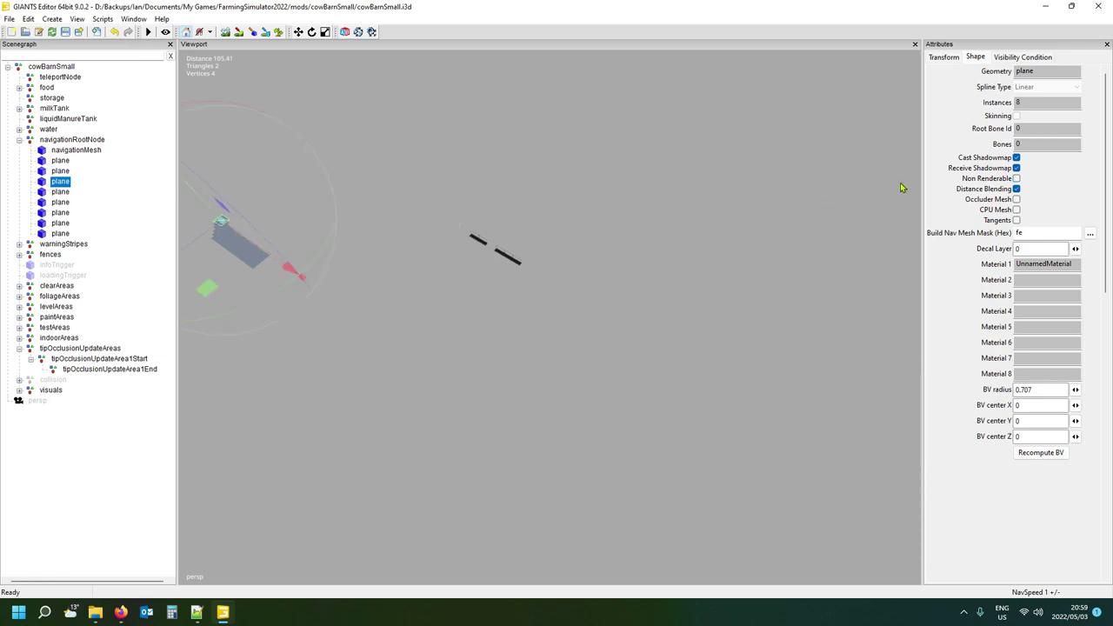
click(1017, 179)
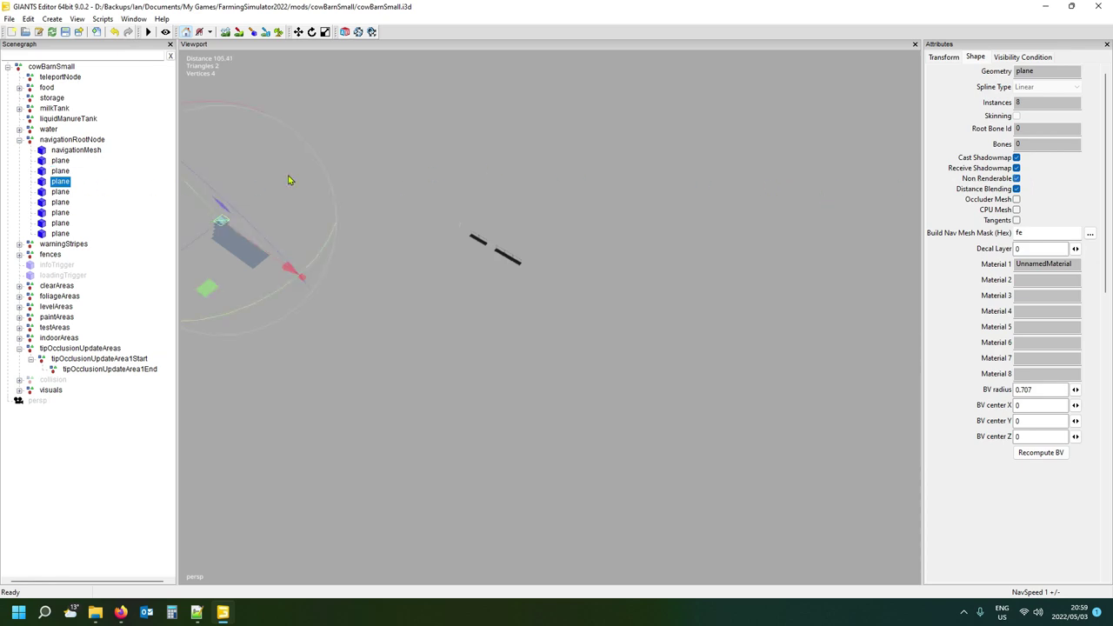
click(61, 193)
click(1016, 179)
click(61, 203)
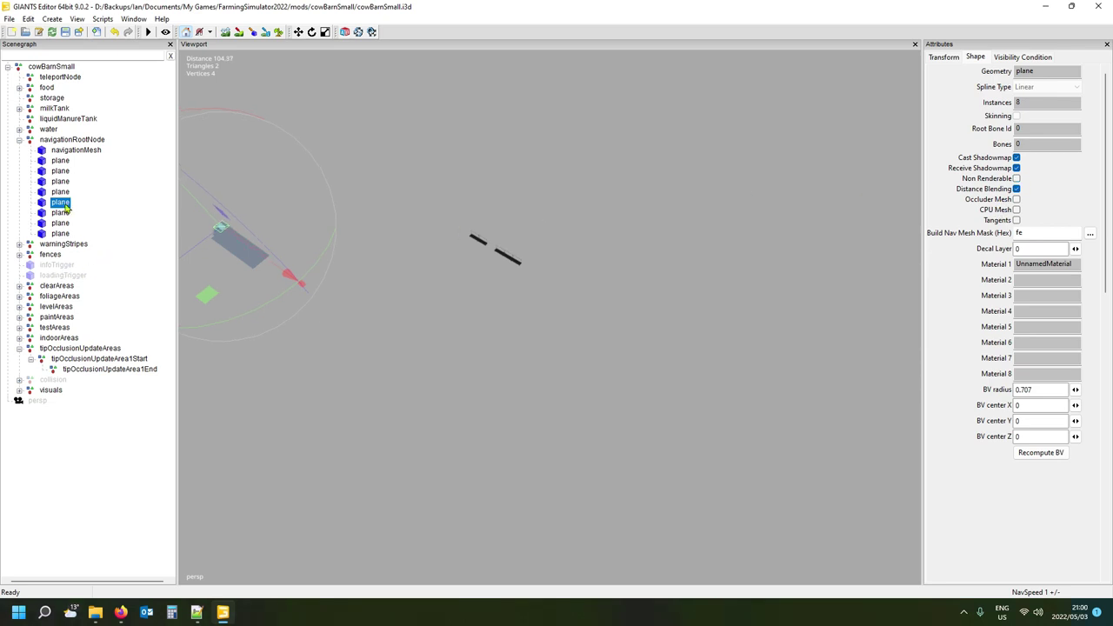
click(1017, 178)
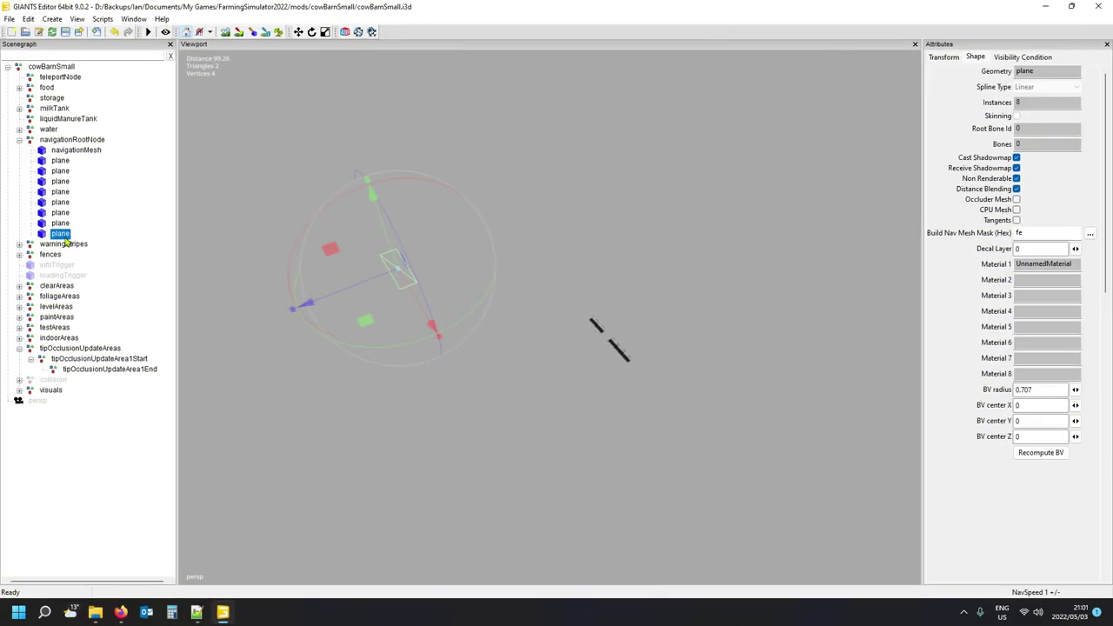
Collapse the whole scenegraph and select the cowBarnSmall root to check the outlines of its hidden meshes.
right_click(130, 195)
click(156, 217)
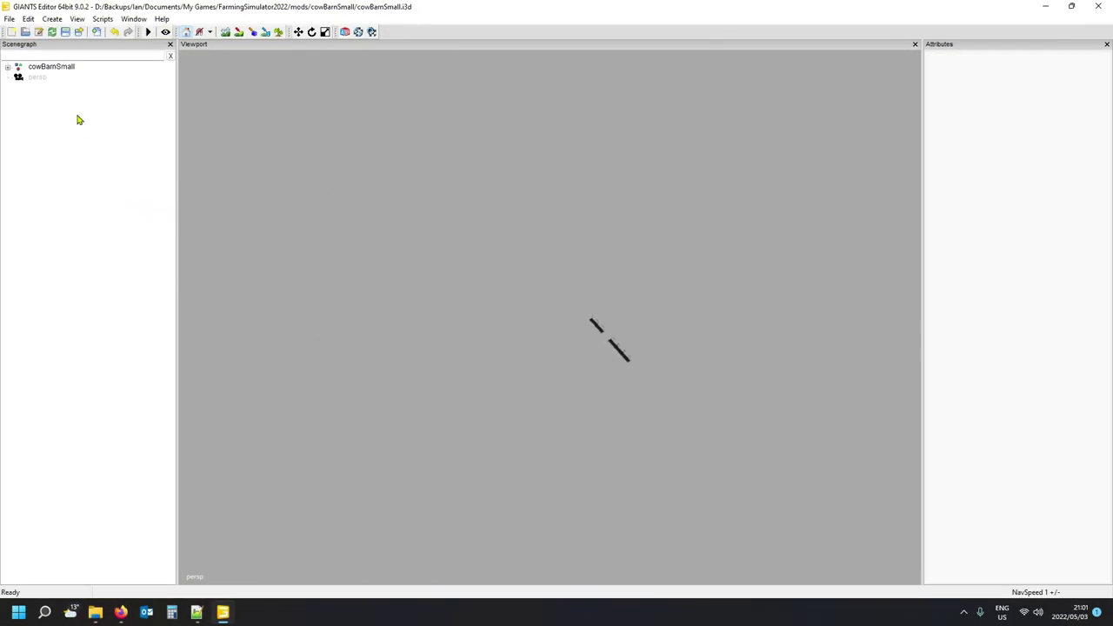
click(53, 69)
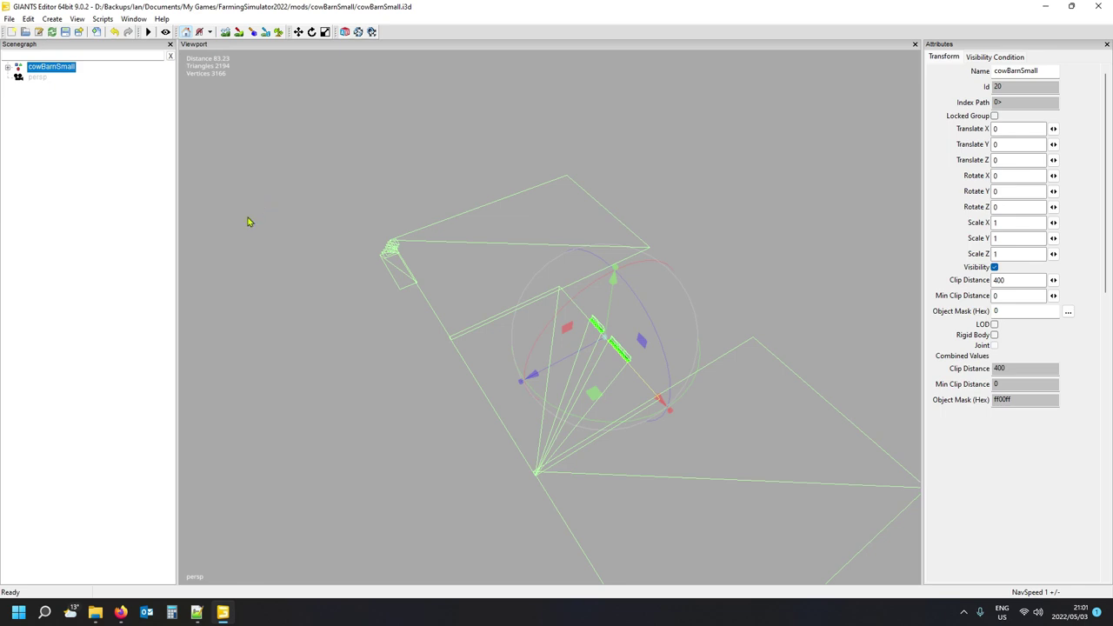
right_drag(347, 287, 388, 300)
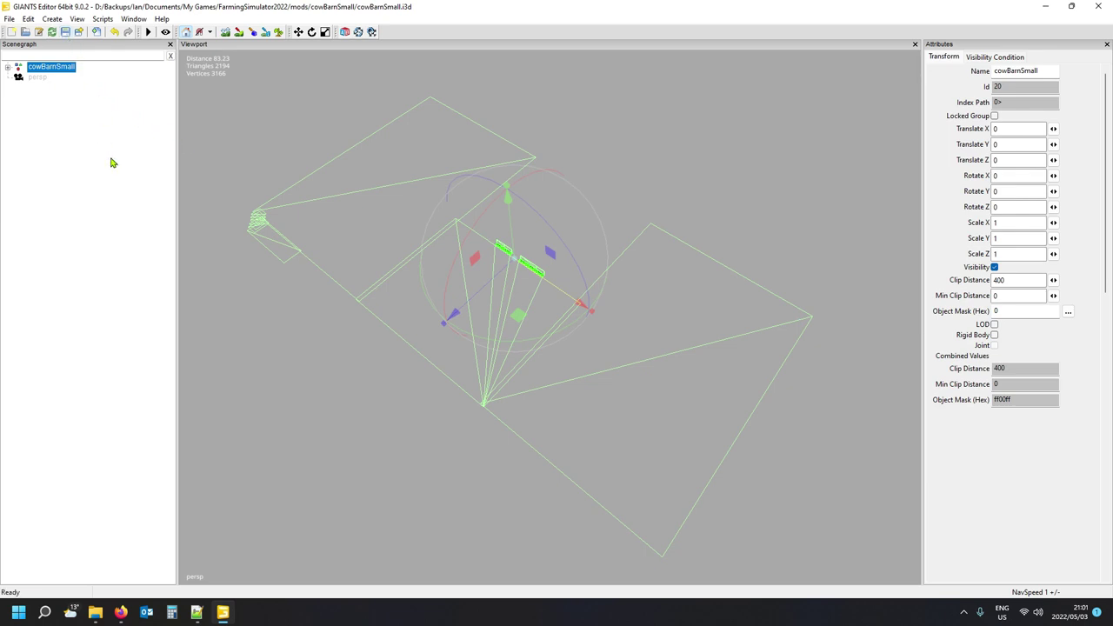
Switch to Notepad++ and locate the navigation mesh file reference within the animals section of cowBarnSmall.xml.
click(199, 613)
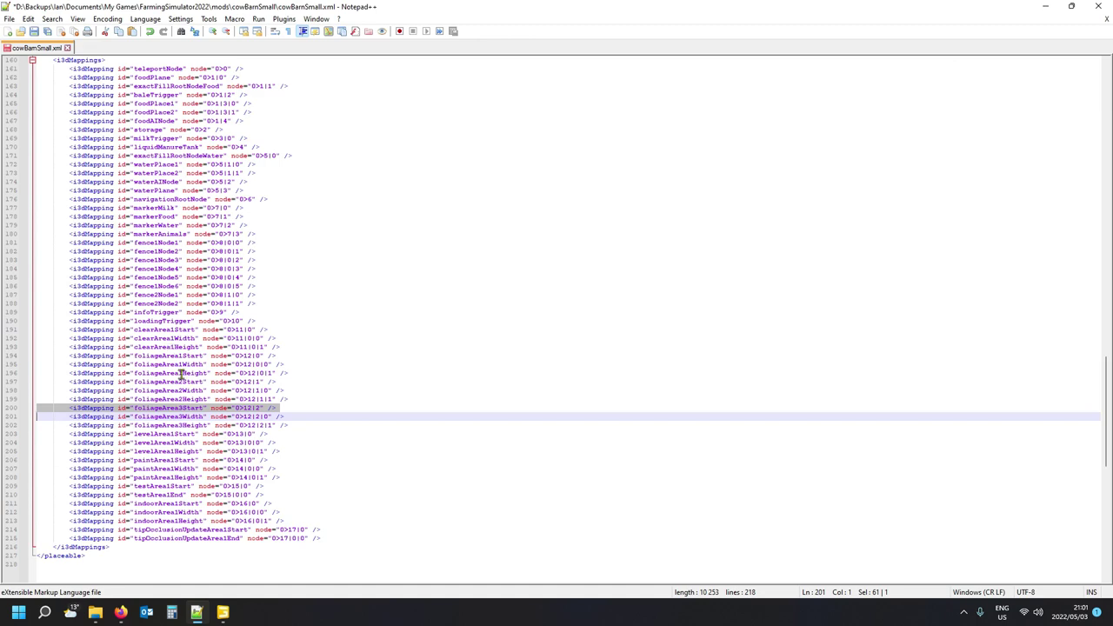
scroll(178, 371, up, 10)
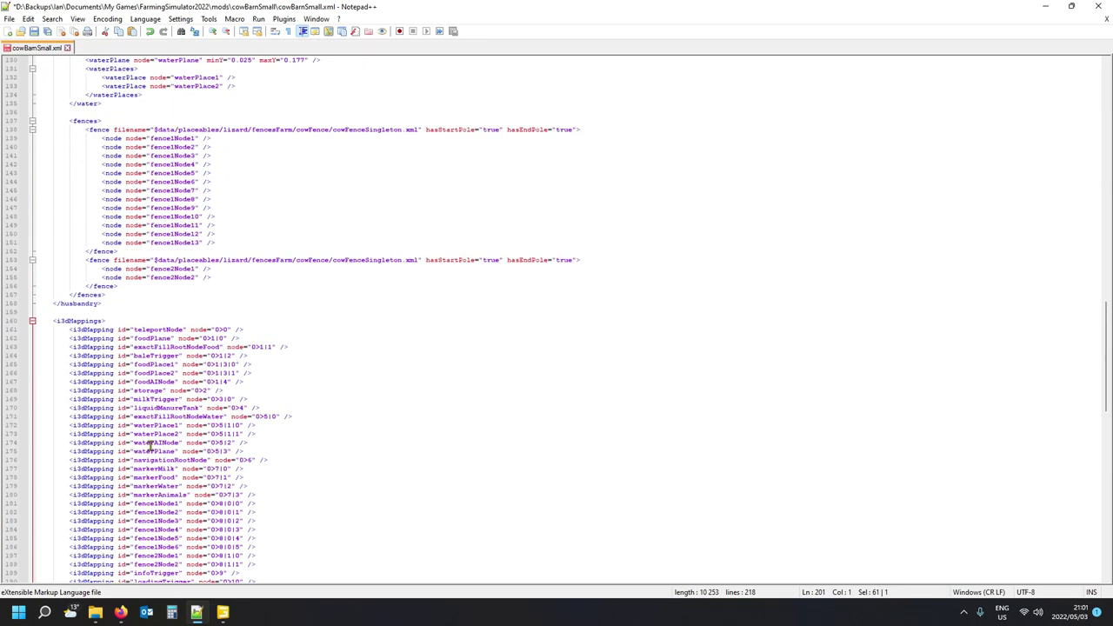
scroll(159, 323, up, 3)
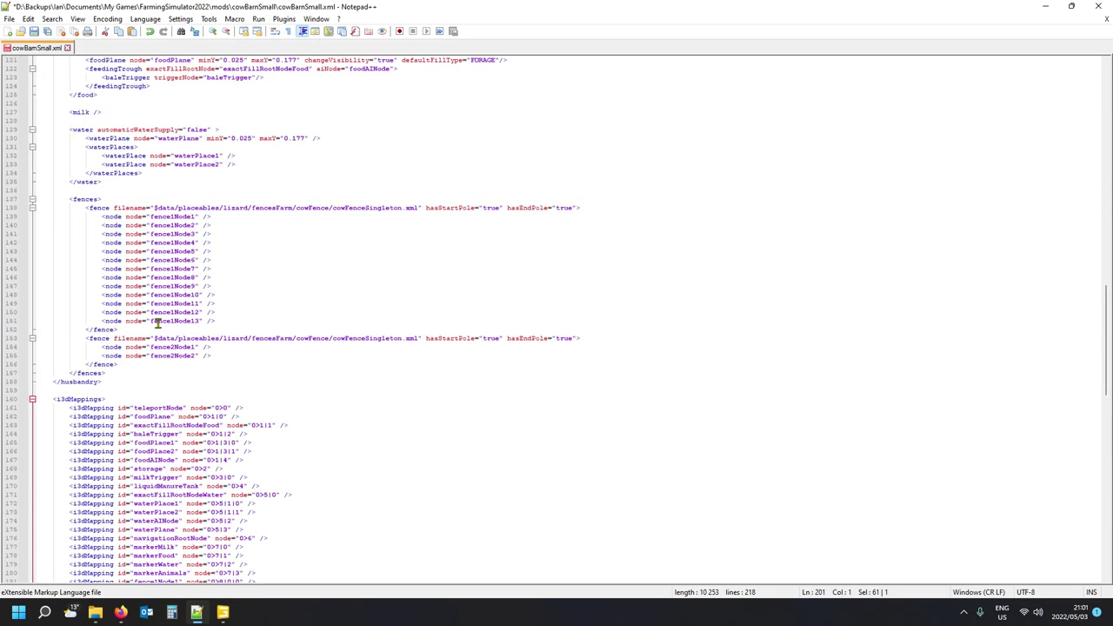
scroll(174, 325, up, 6)
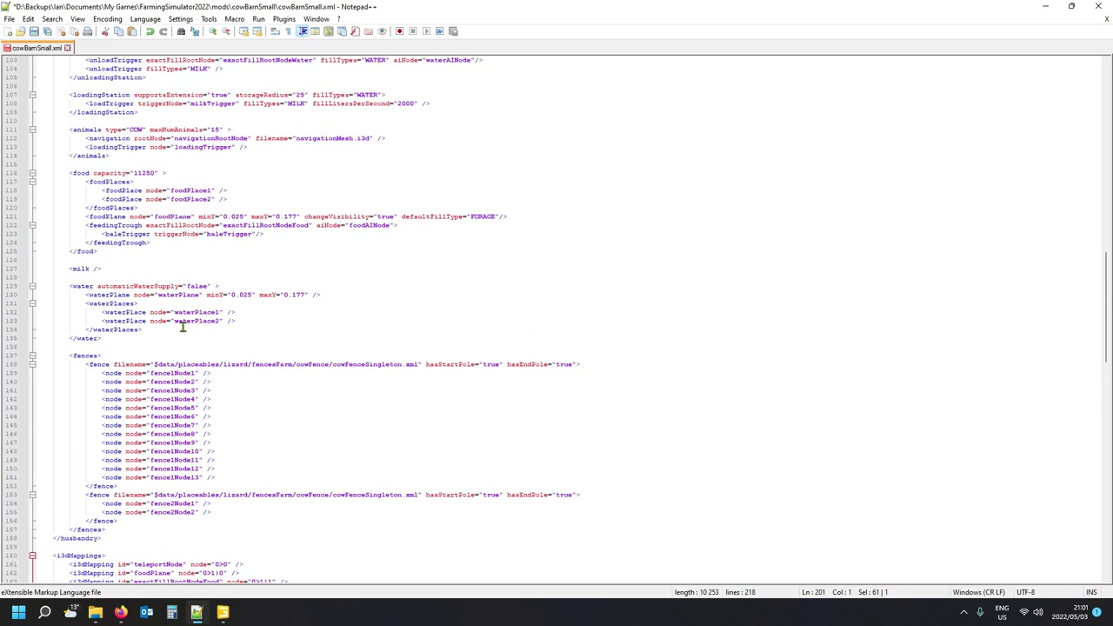
scroll(182, 326, up, 2)
click(321, 190)
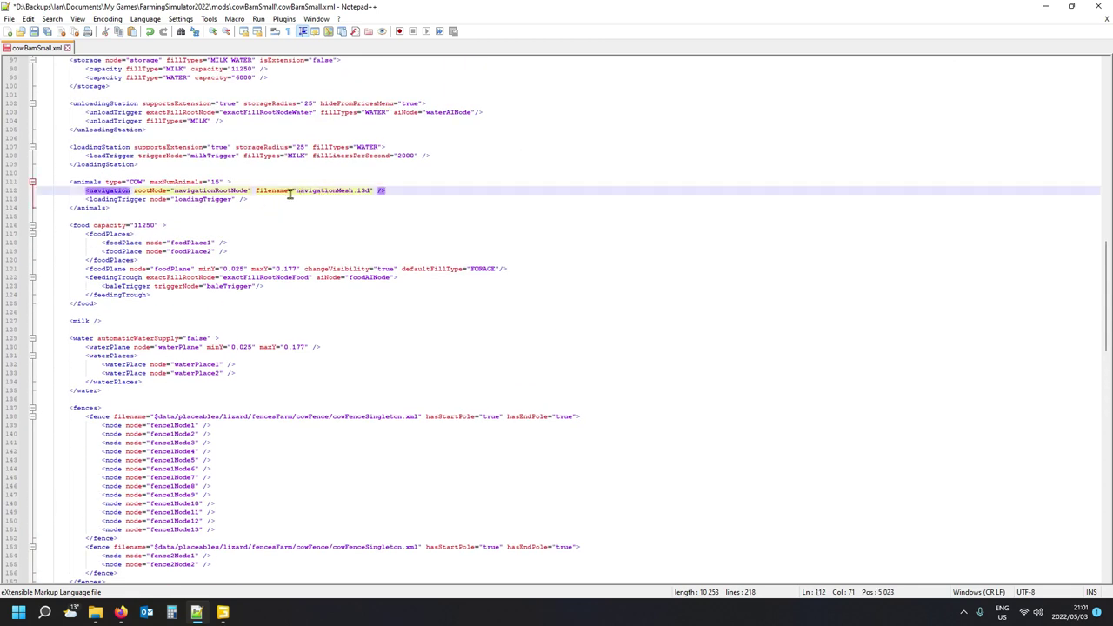
click(80, 183)
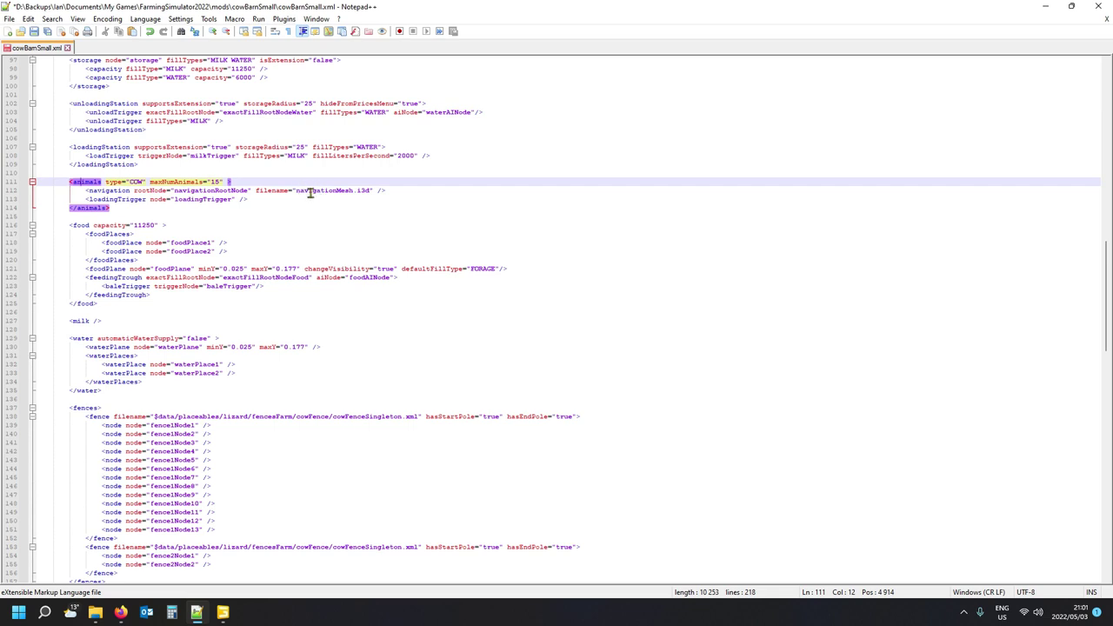
Delete the old navigationMesh.i3d and navigationMesh.i3d.shapes files from the cowBarnSmall mod folder in File Explorer.
mouse_move(96, 612)
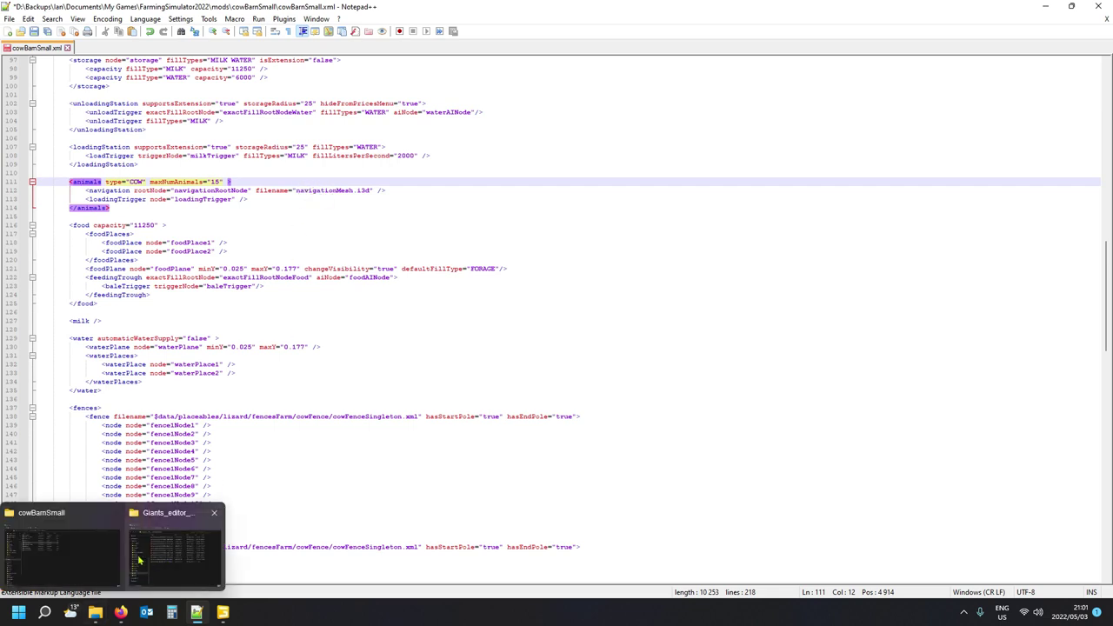
click(80, 563)
click(207, 213)
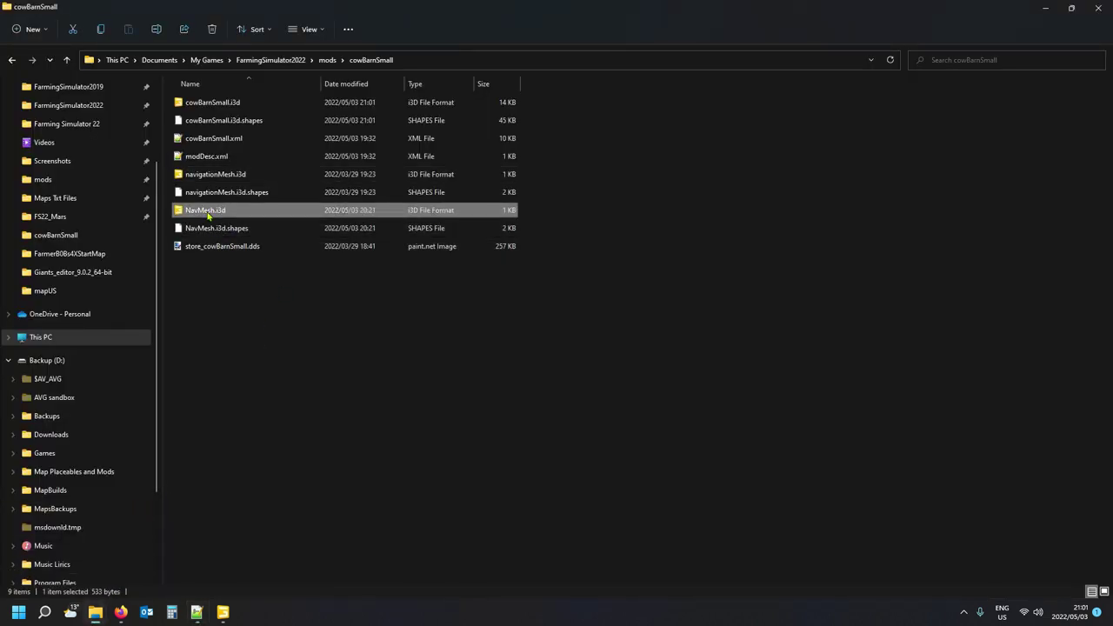
click(206, 178)
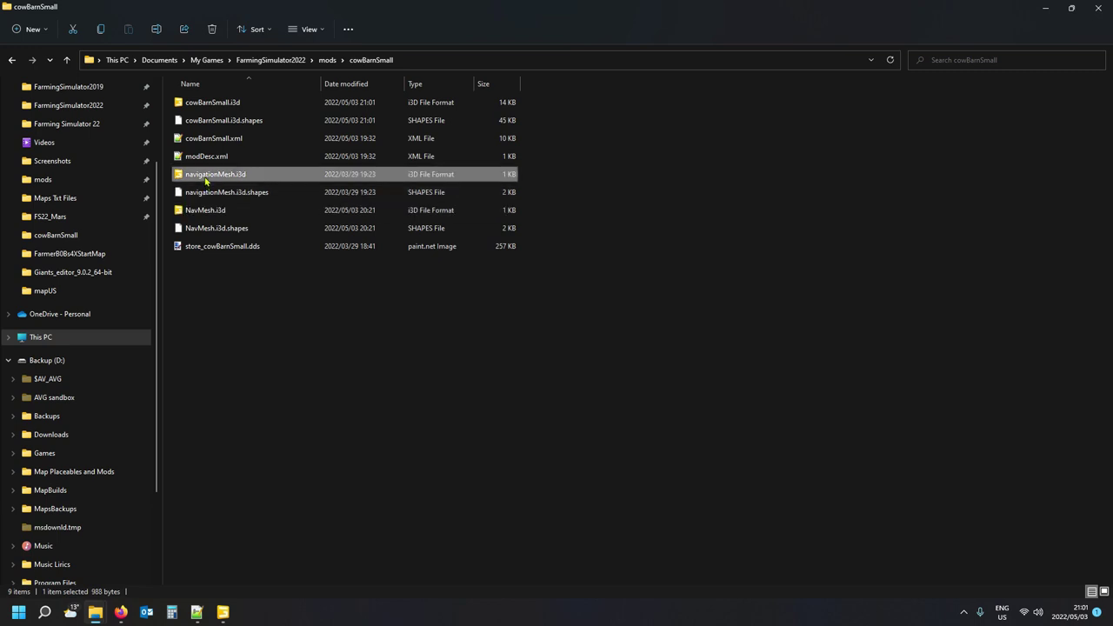
shift+click(222, 192)
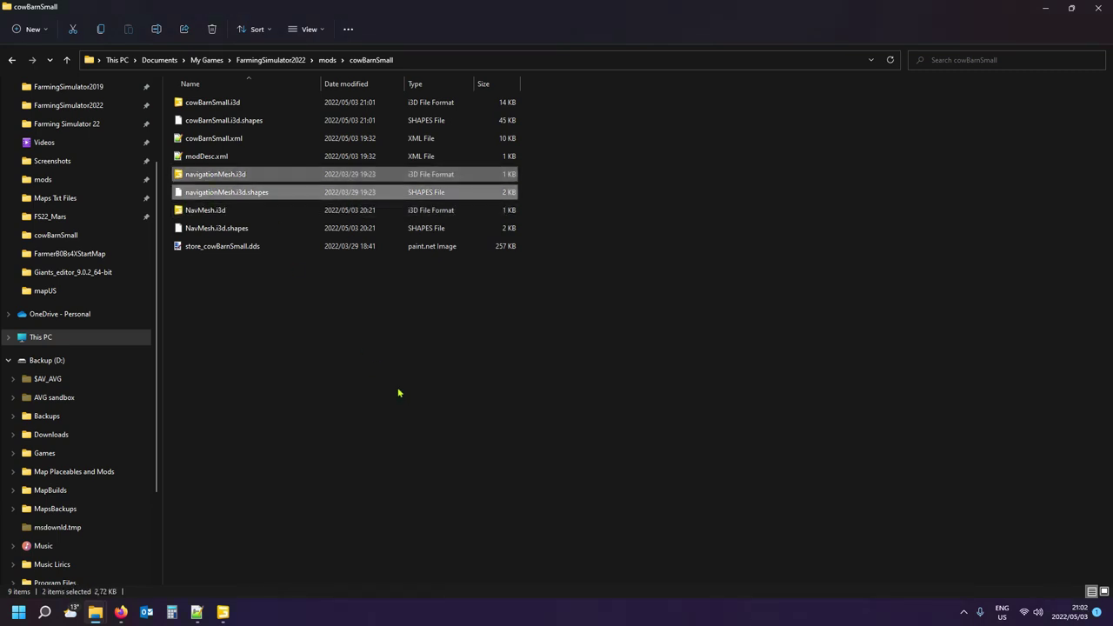
key(Delete)
Copy the base name of NavMesh.i3d, use it as the navigation filename in cowBarnSmall.xml, and save the file.
click(201, 180)
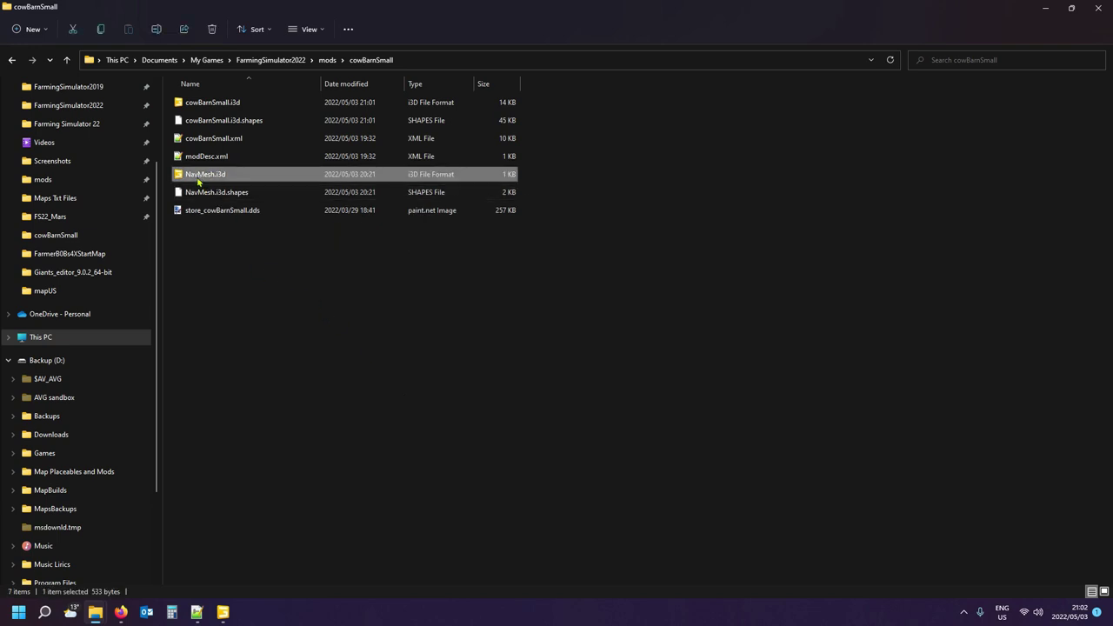
key(F2)
key(ctrl+c)
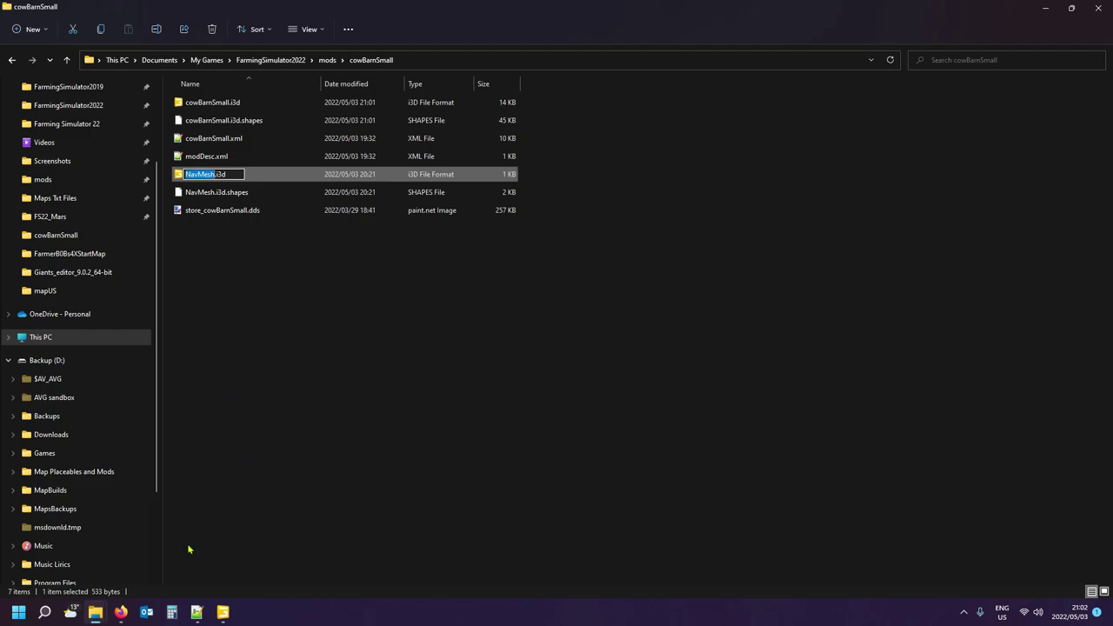
click(196, 612)
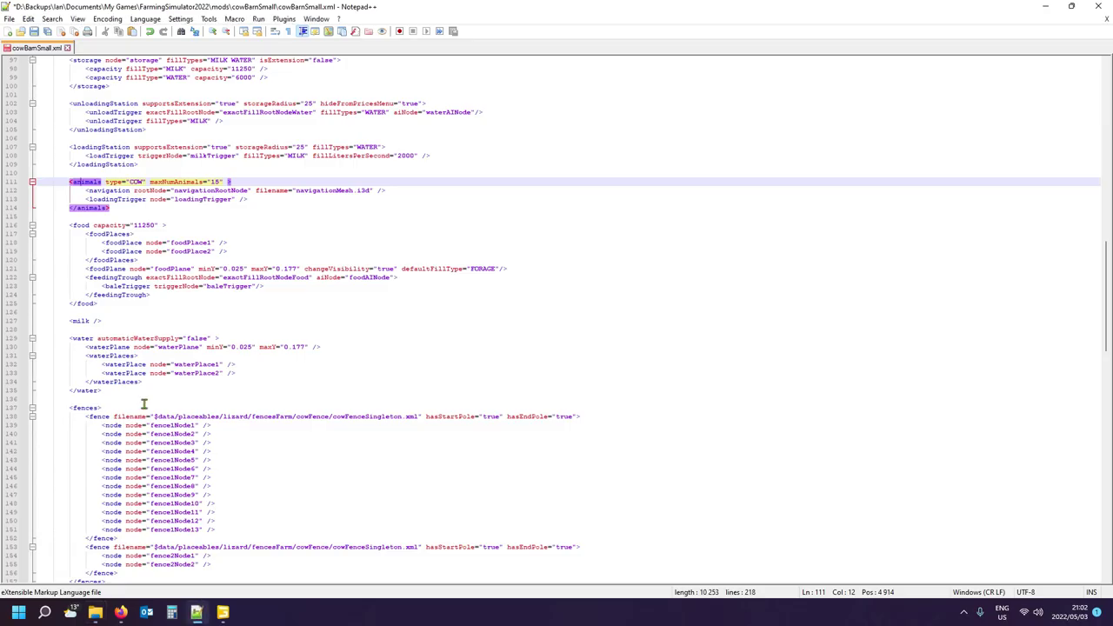
double_click(313, 191)
key(ctrl+v)
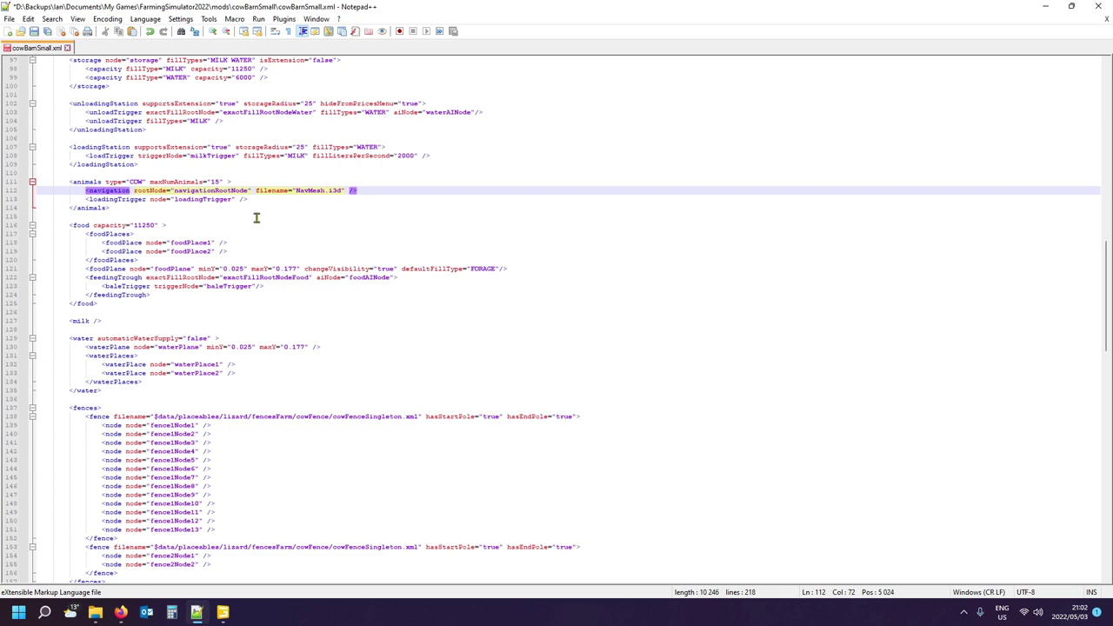
click(86, 182)
click(34, 32)
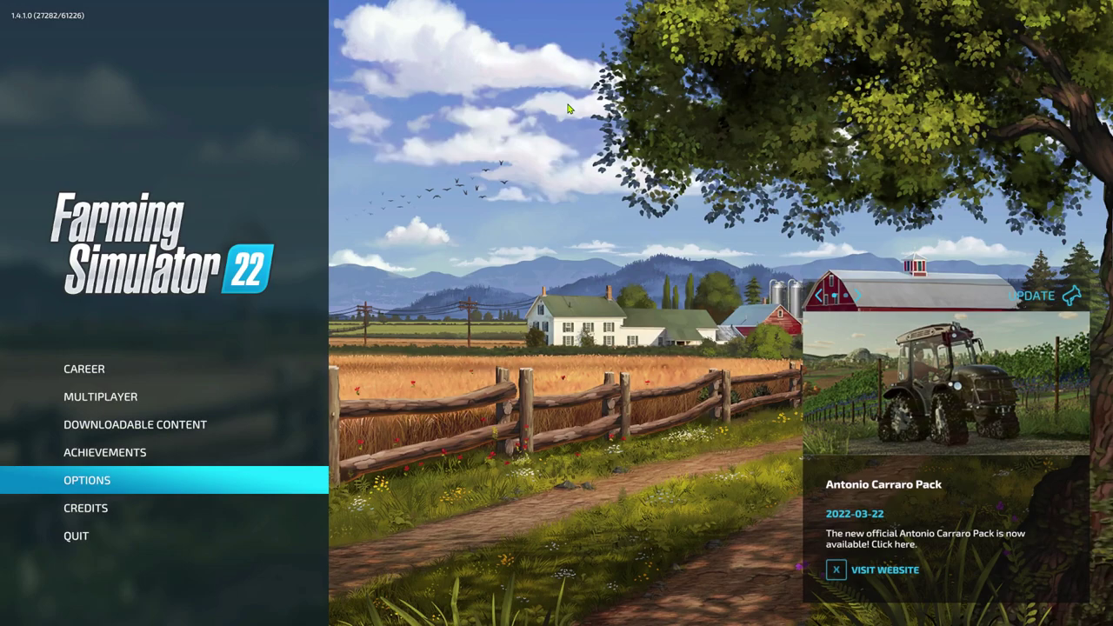
Start a New Farmer career in Farming Simulator 22 in the empty slot on Elmcreek, with CowBarnSmall and the other mods enabled.
click(94, 376)
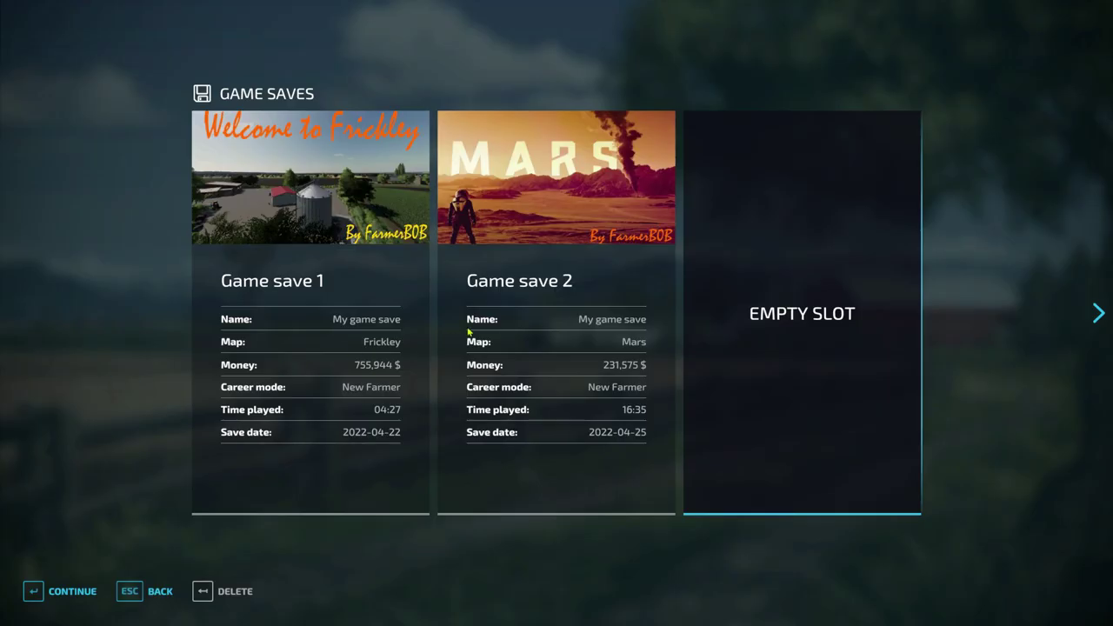
click(787, 345)
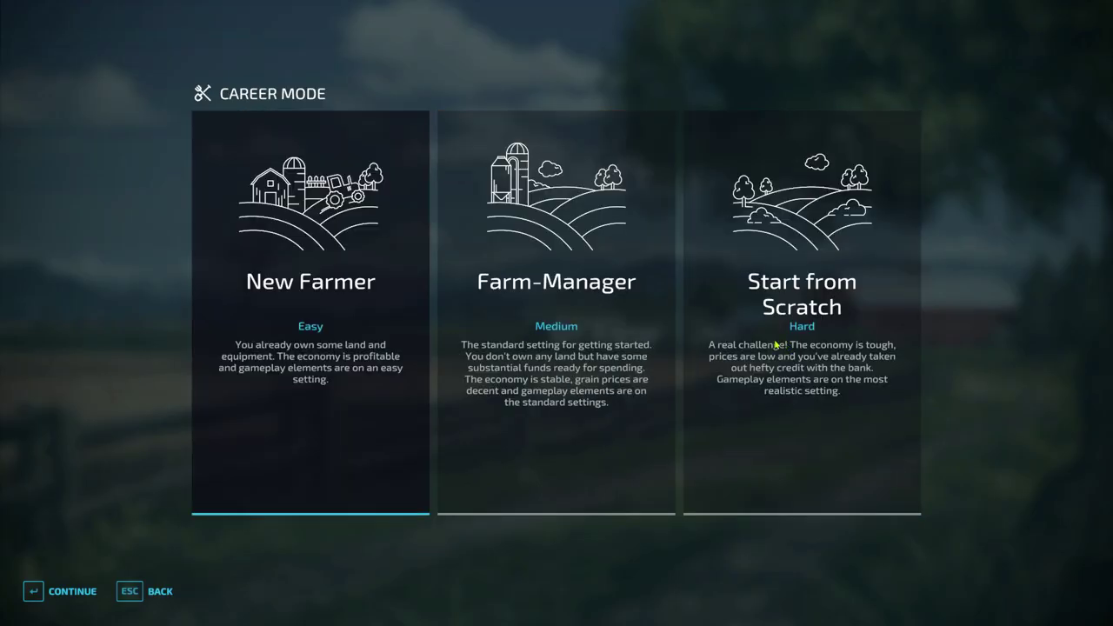
click(311, 380)
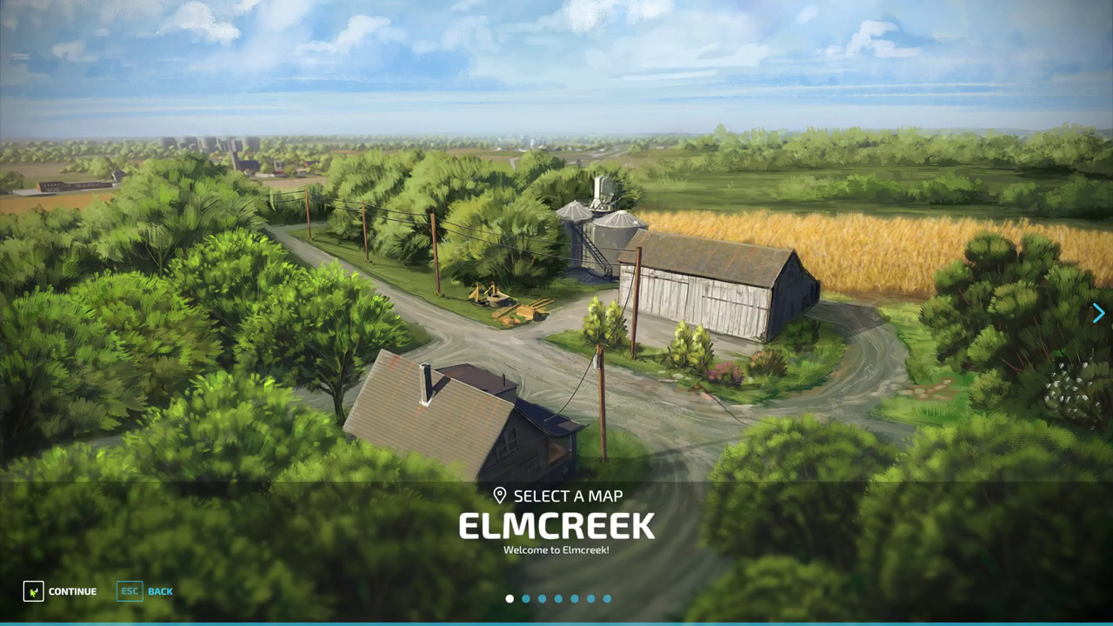
click(32, 592)
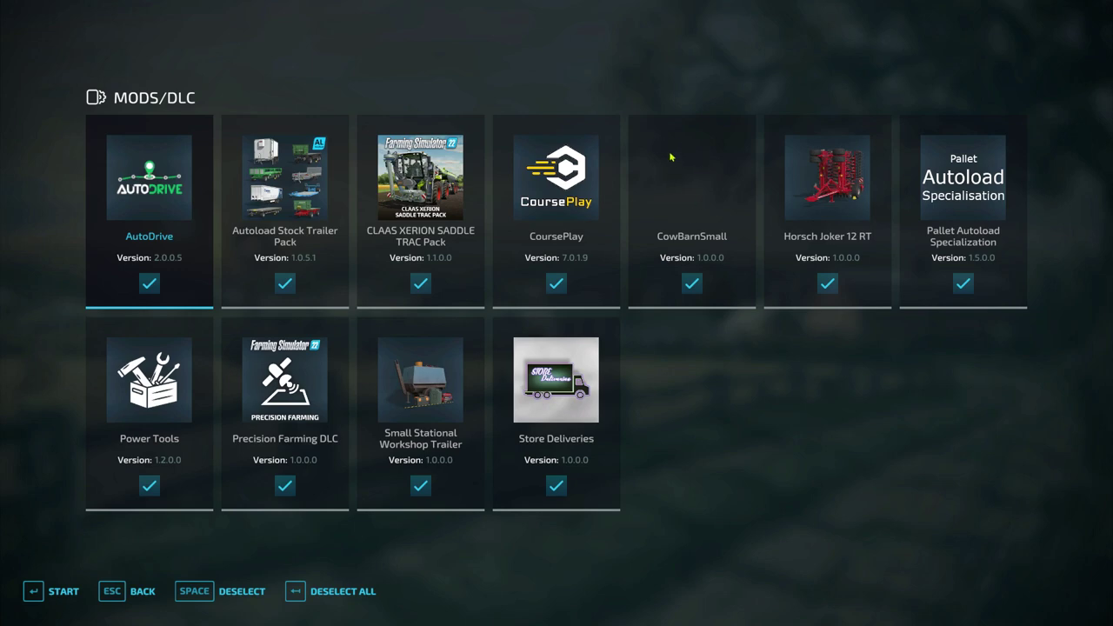
key(grave)
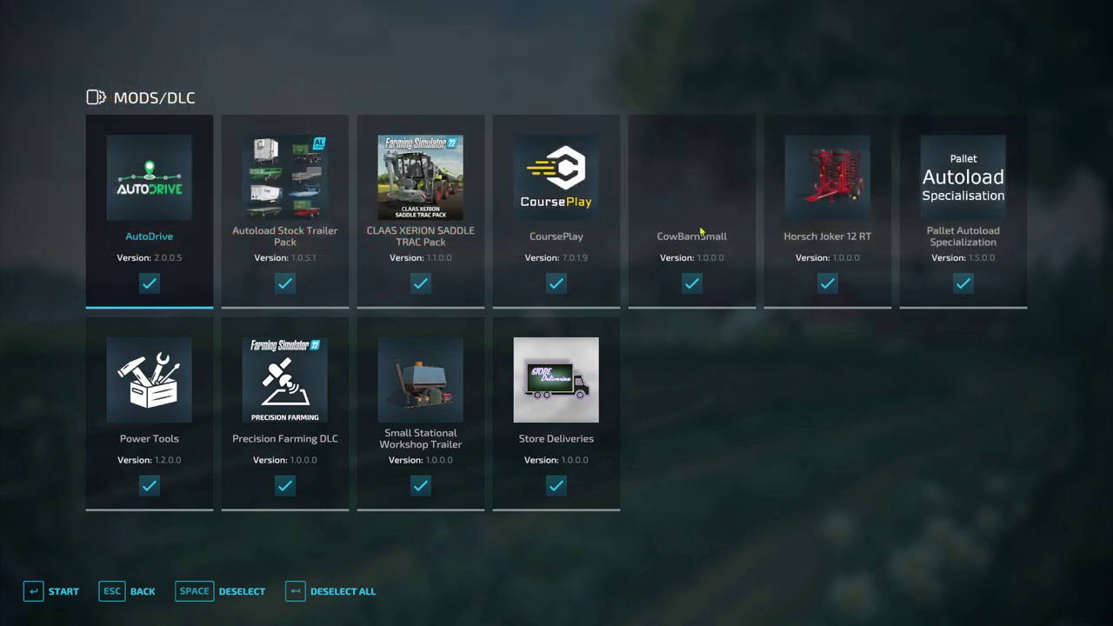
click(41, 599)
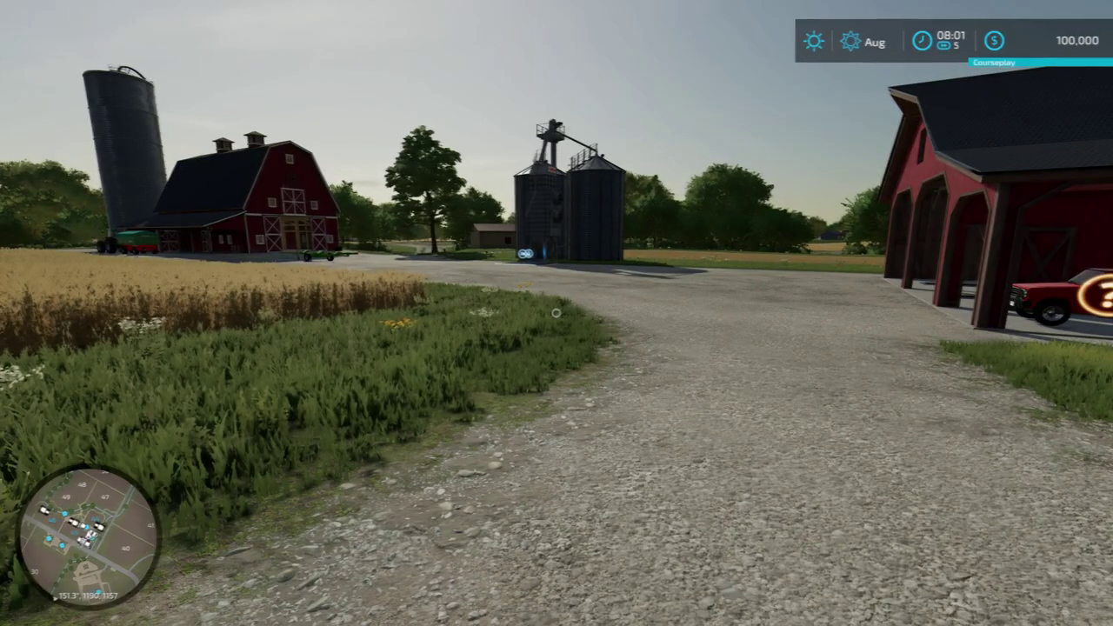
Raise the farm's money to 999,999,999 $ with the Power Tools add/remove money action.
key(ctrl+F12)
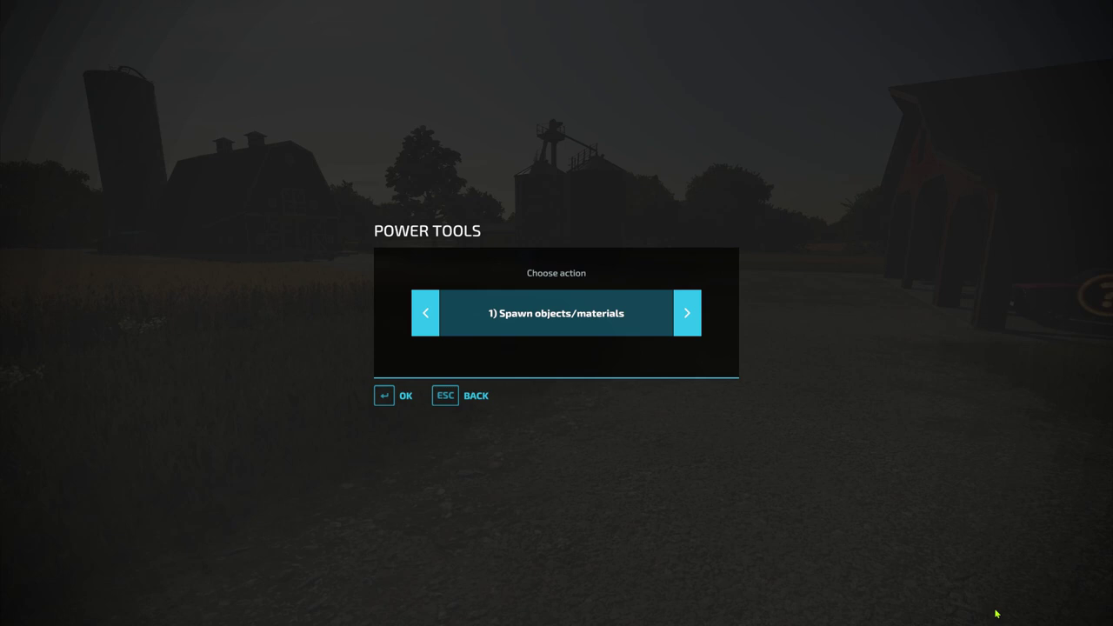
key(Right)
key(Right)
key(Right)
key(Right)
key(Return)
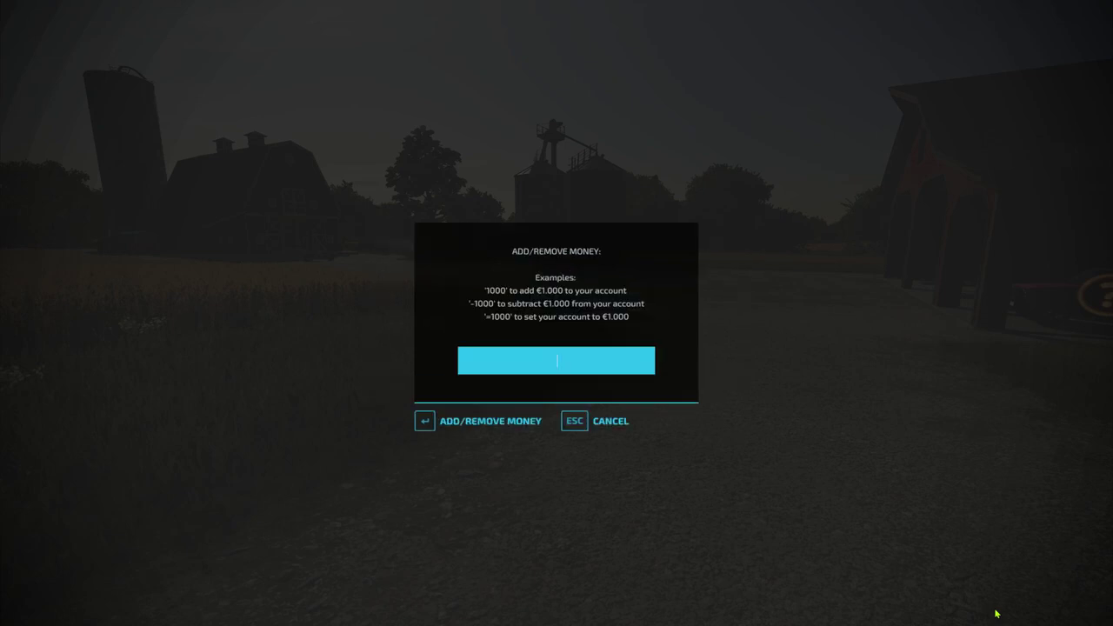
text(1000000000)
key(Return)
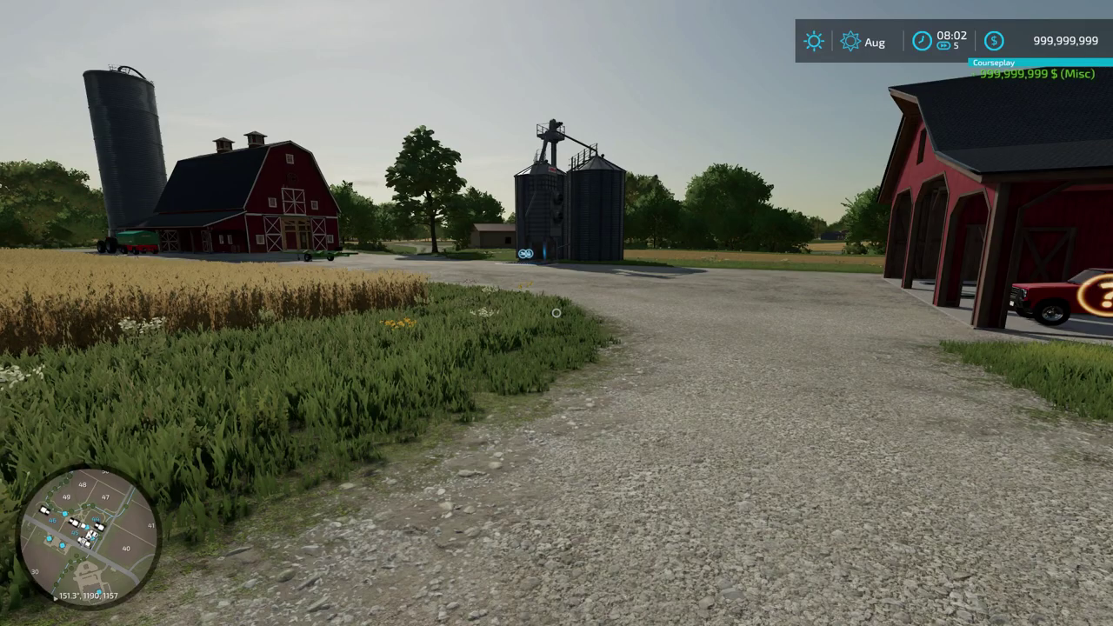
Bring up the farmland view of the game map, showing the owned land and the fields around it.
key(p)
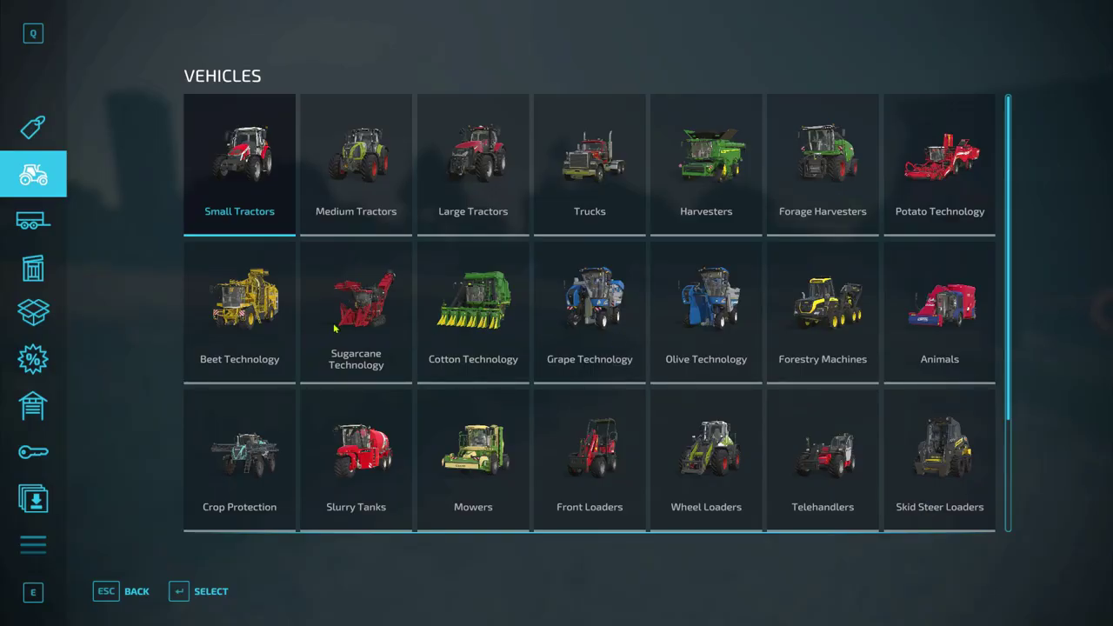
key(Escape)
key(Escape)
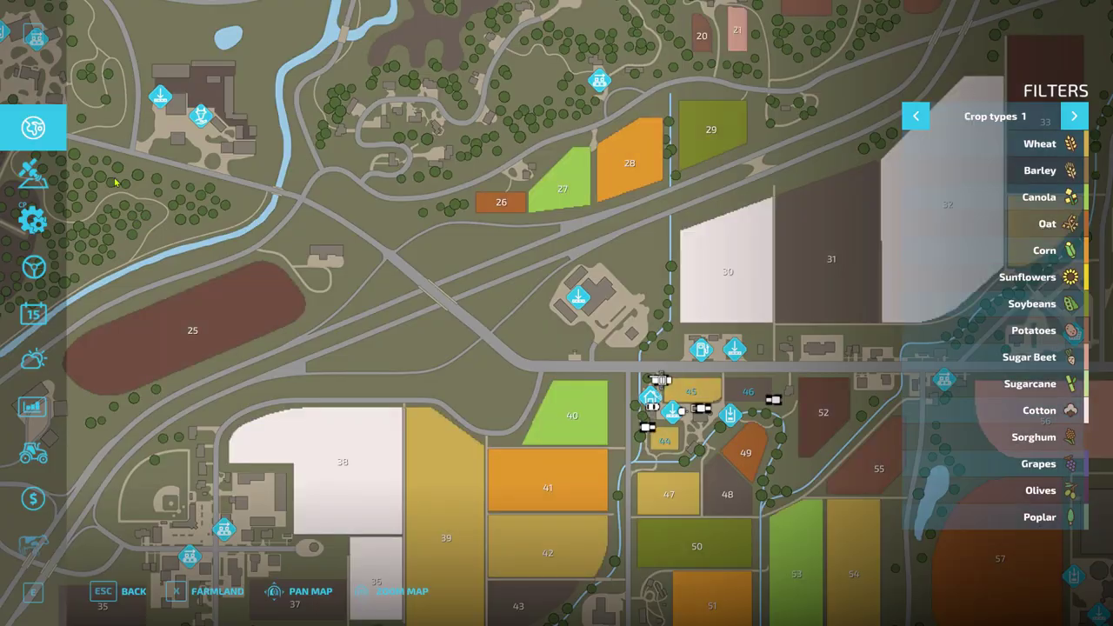
scroll(261, 274, up, 2)
scroll(260, 270, down, 5)
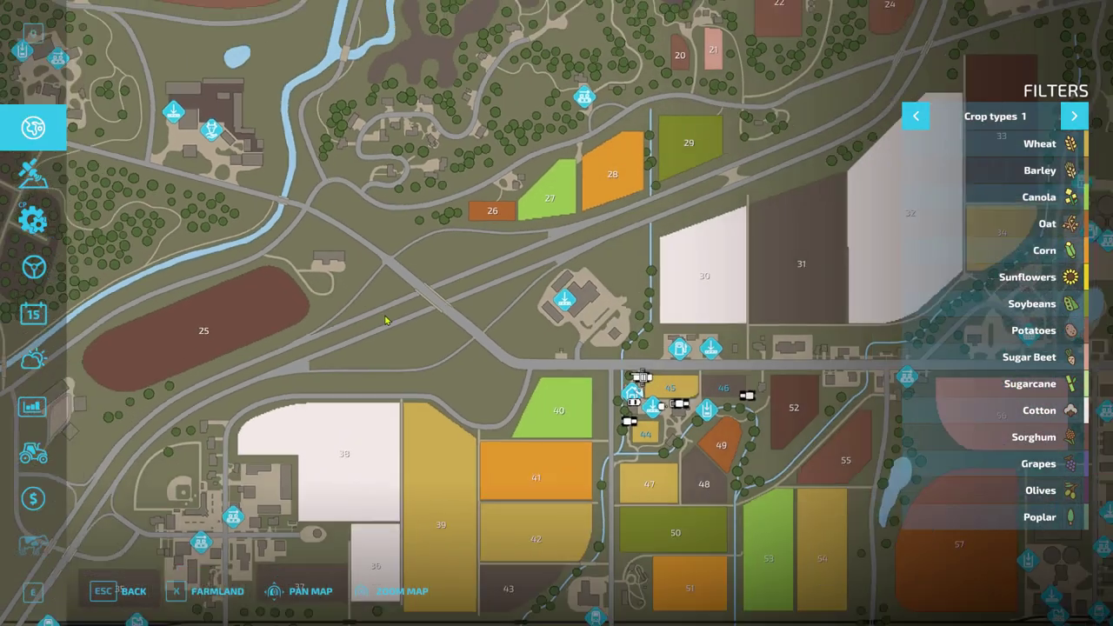
key(s)
key(d)
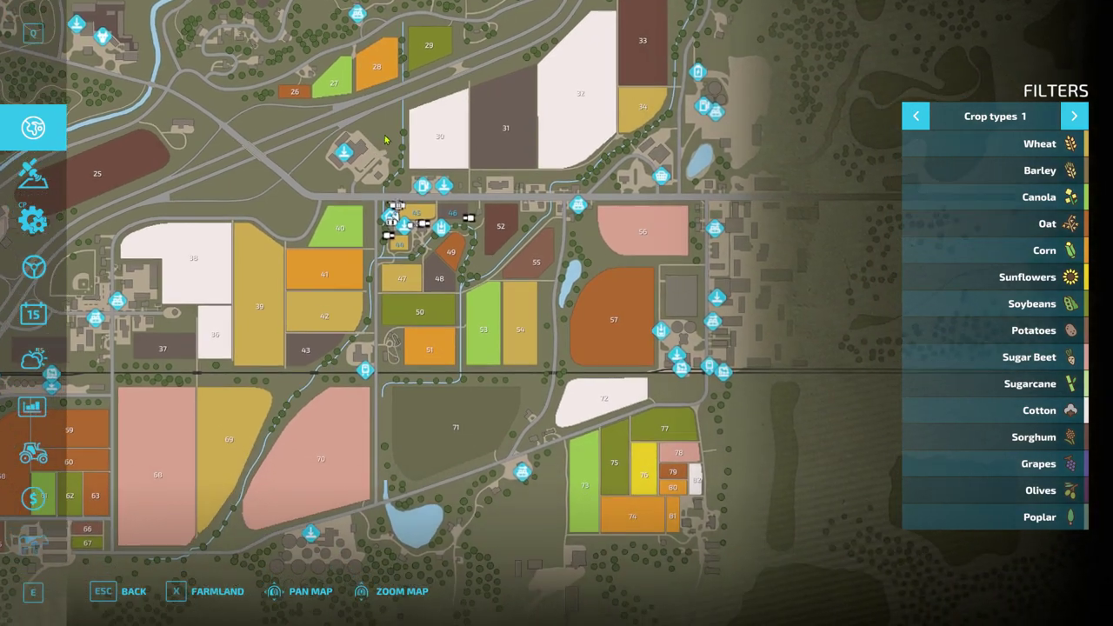
key(w)
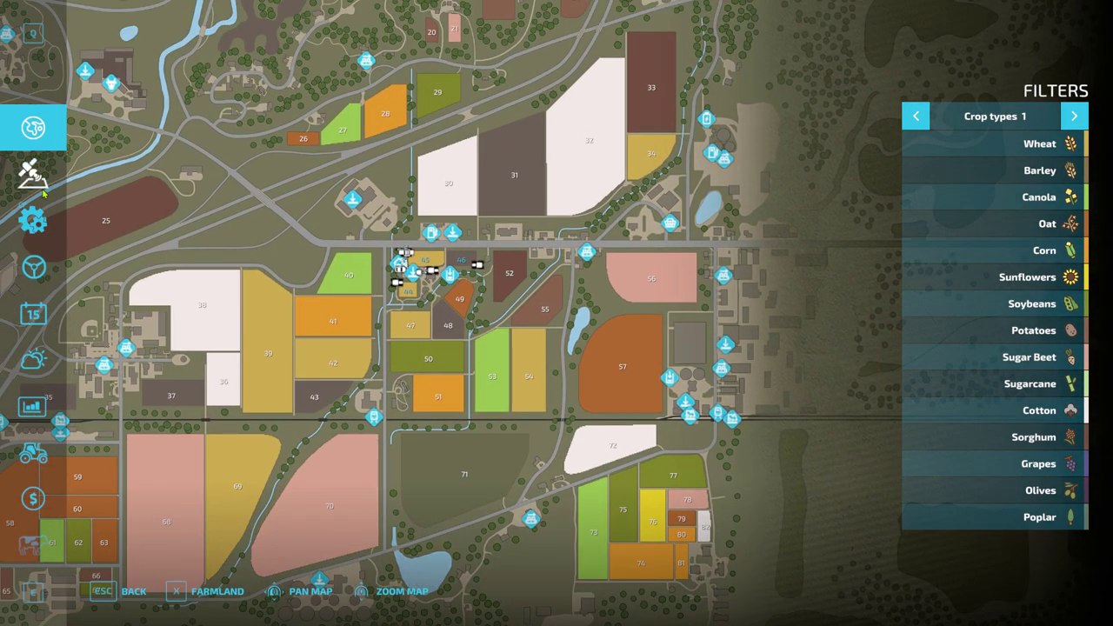
click(206, 591)
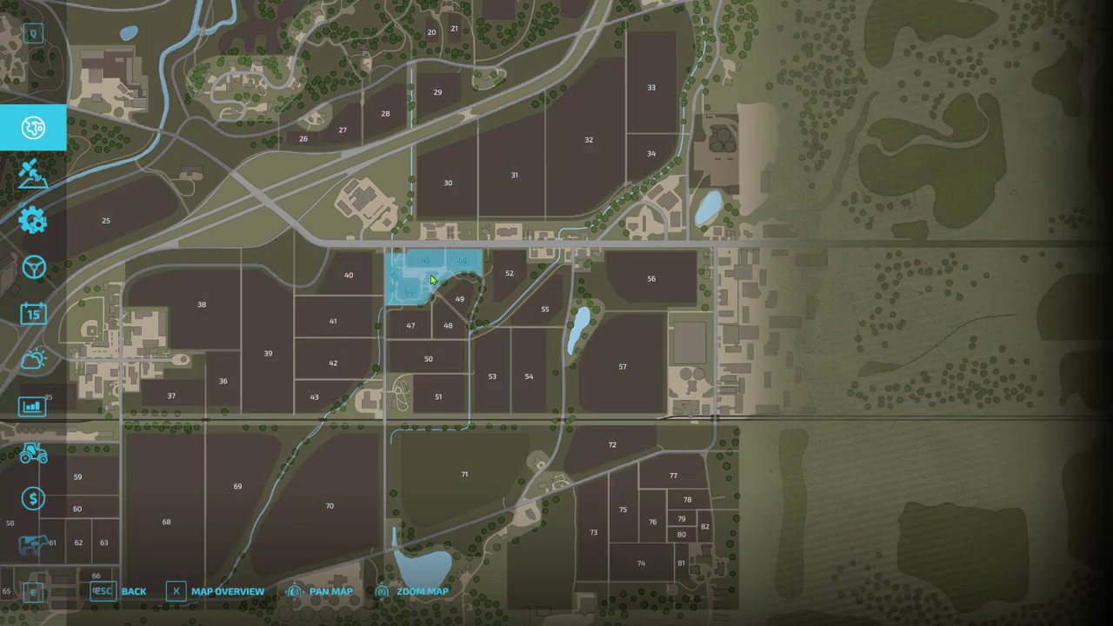
Buy the farmland of field 47 and field 50.
click(419, 324)
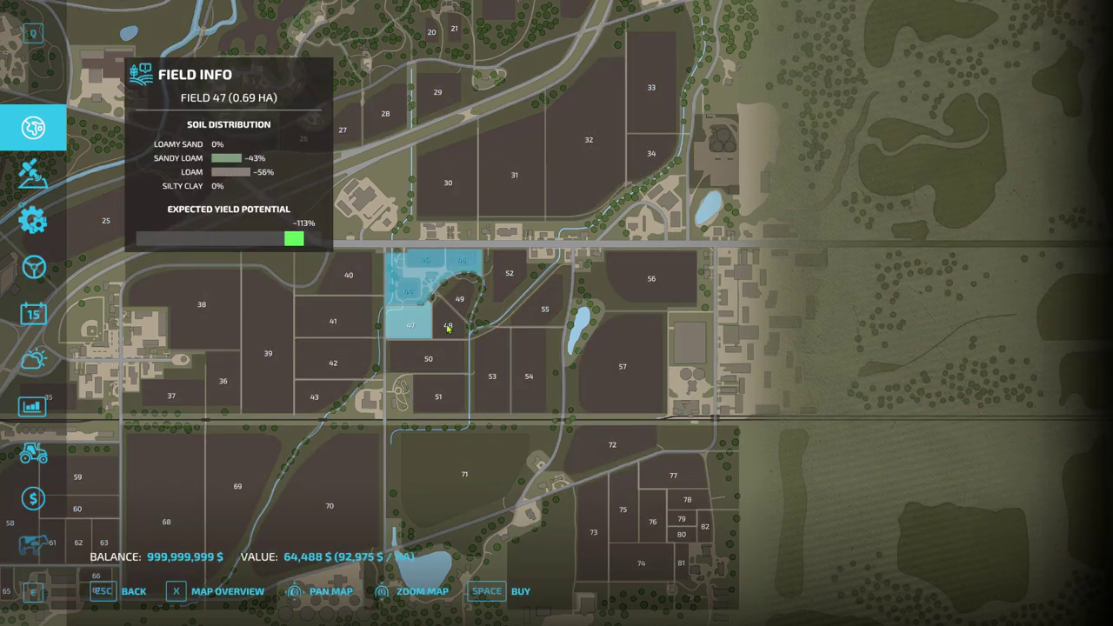
click(484, 592)
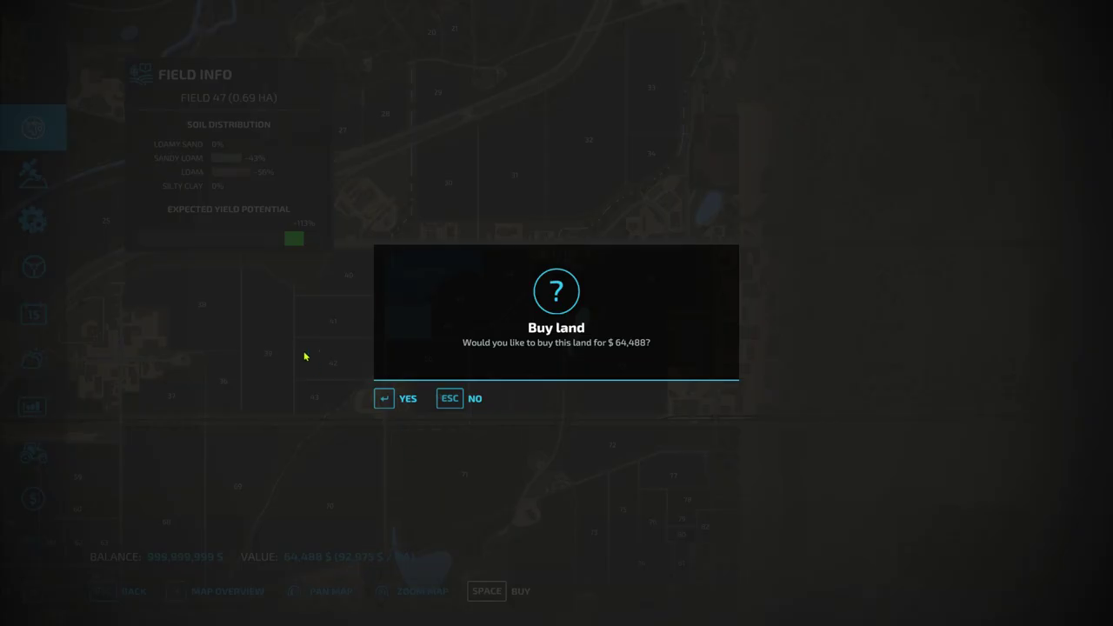
click(402, 400)
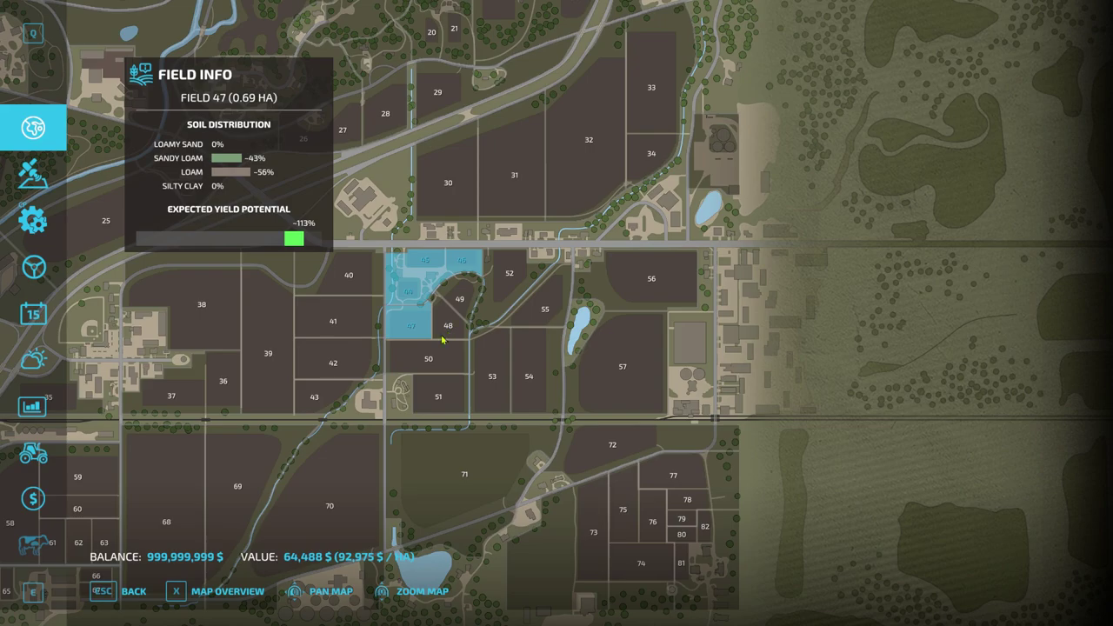
click(425, 362)
key(space)
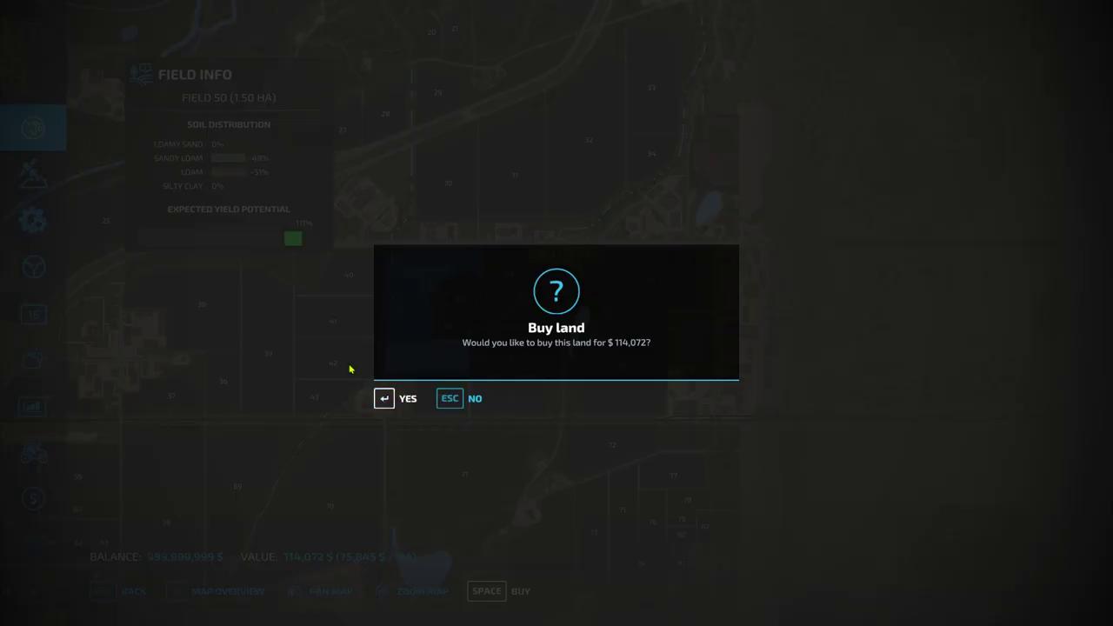
click(398, 401)
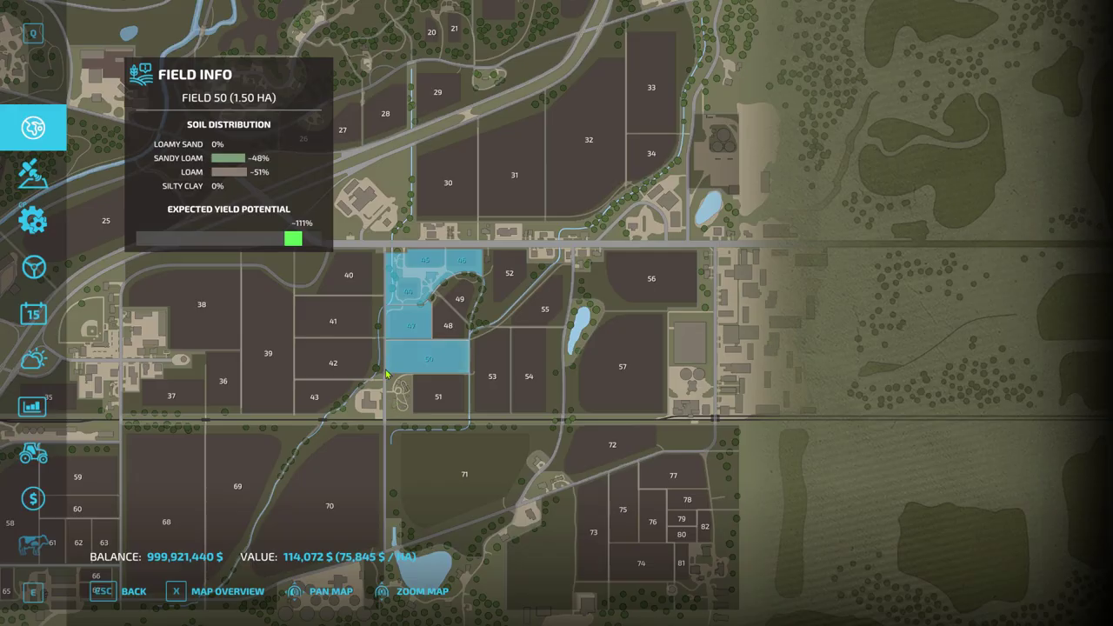
Buy the farmland of field 48.
click(459, 326)
key(space)
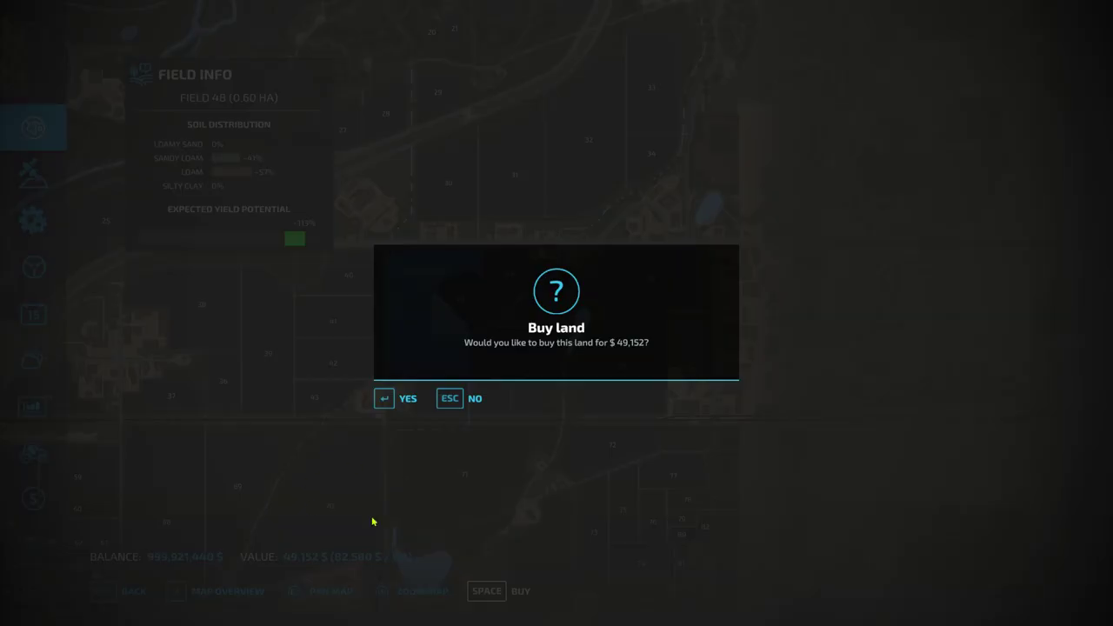
click(404, 402)
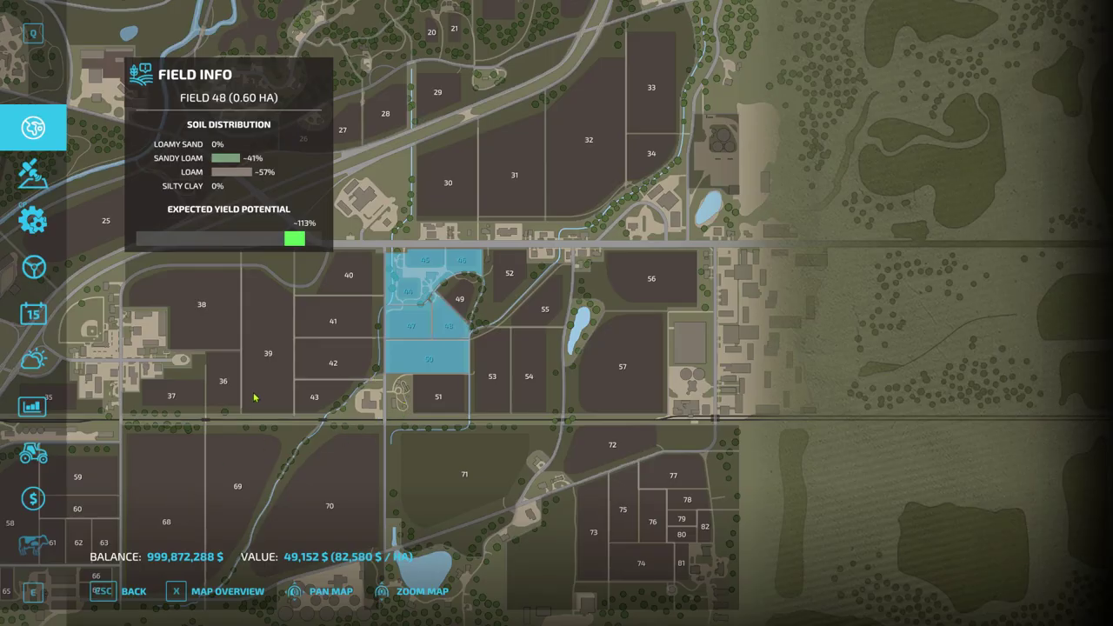
Leave the map and bring up the cow husbandries in the shop's construction mode.
key(Escape)
key(Escape)
key(Escape)
key(p)
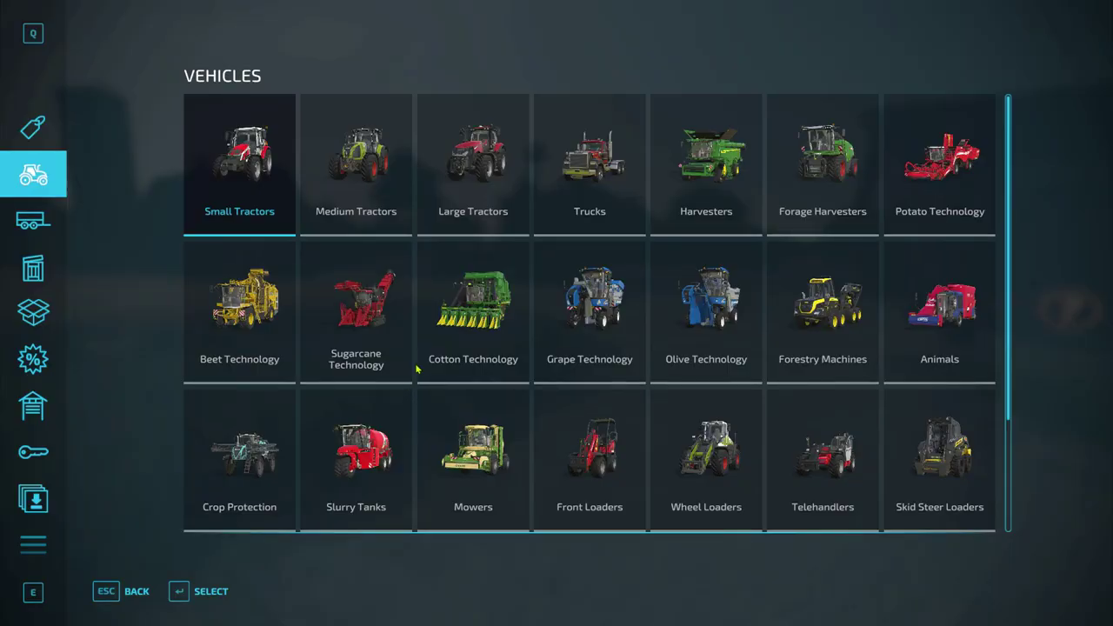
click(33, 499)
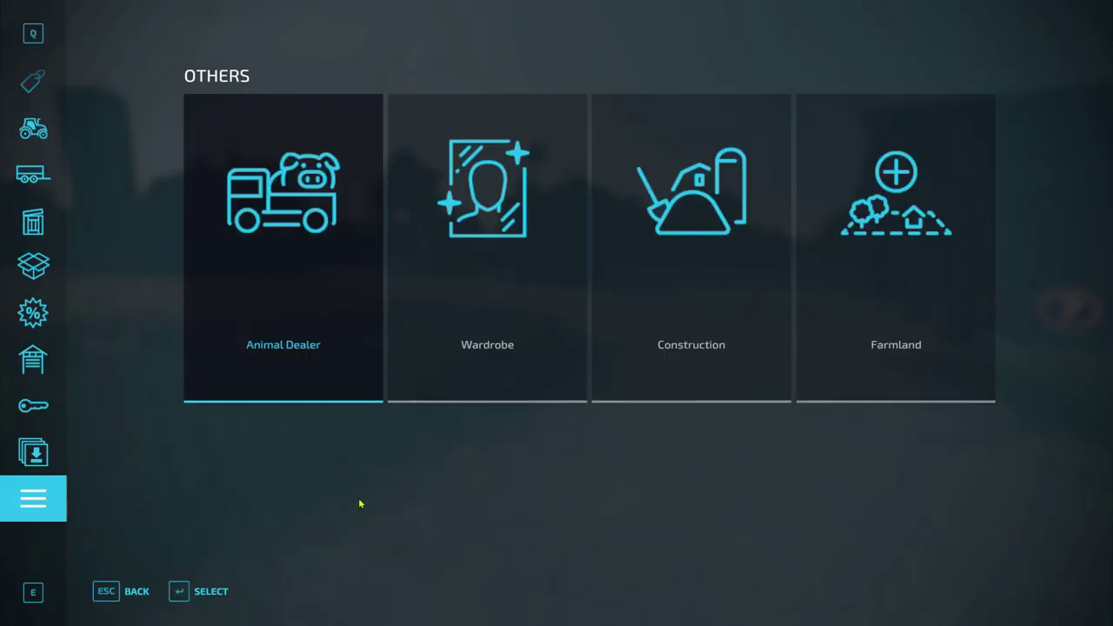
click(659, 280)
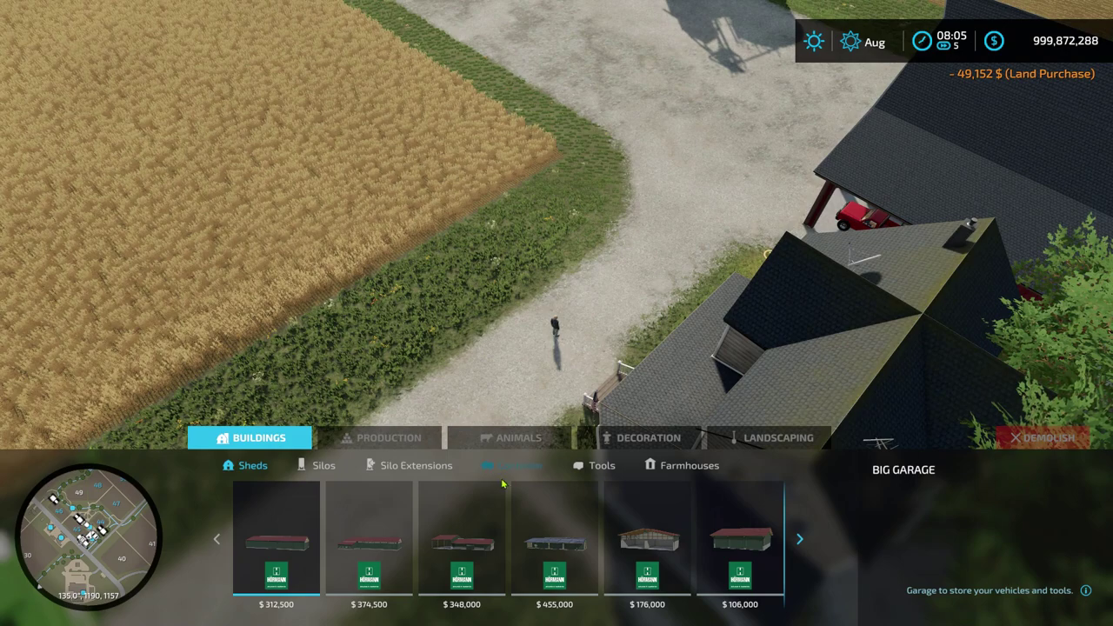
click(525, 442)
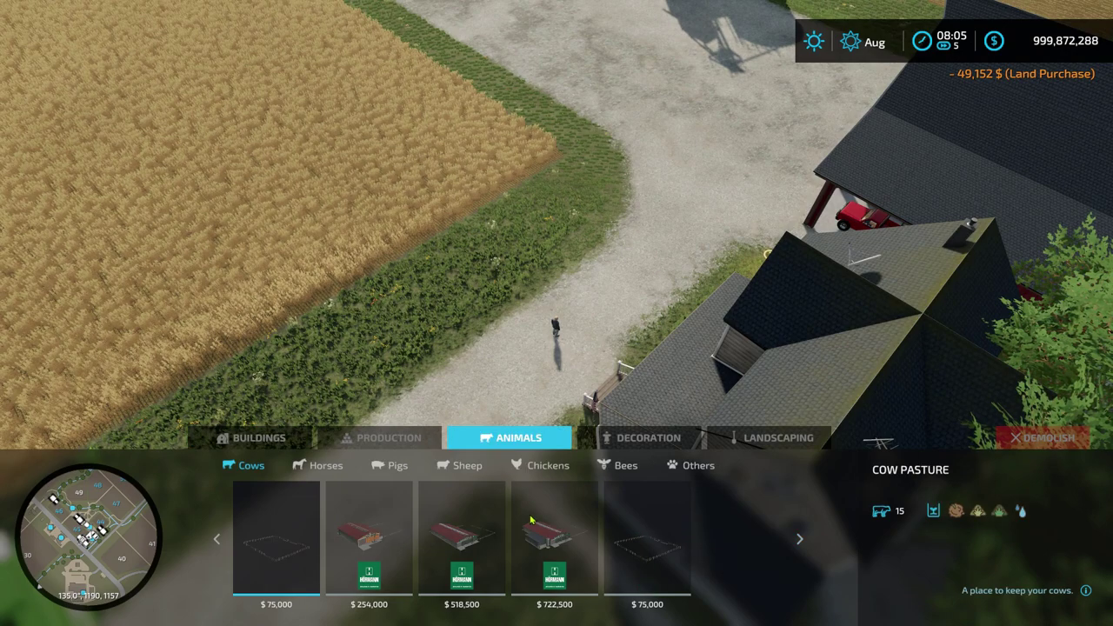
Place the second $75,000 Cow Pasture, last in the cow list, on the owned ripe crop field beside the road.
click(645, 547)
scroll(526, 218, down, 5)
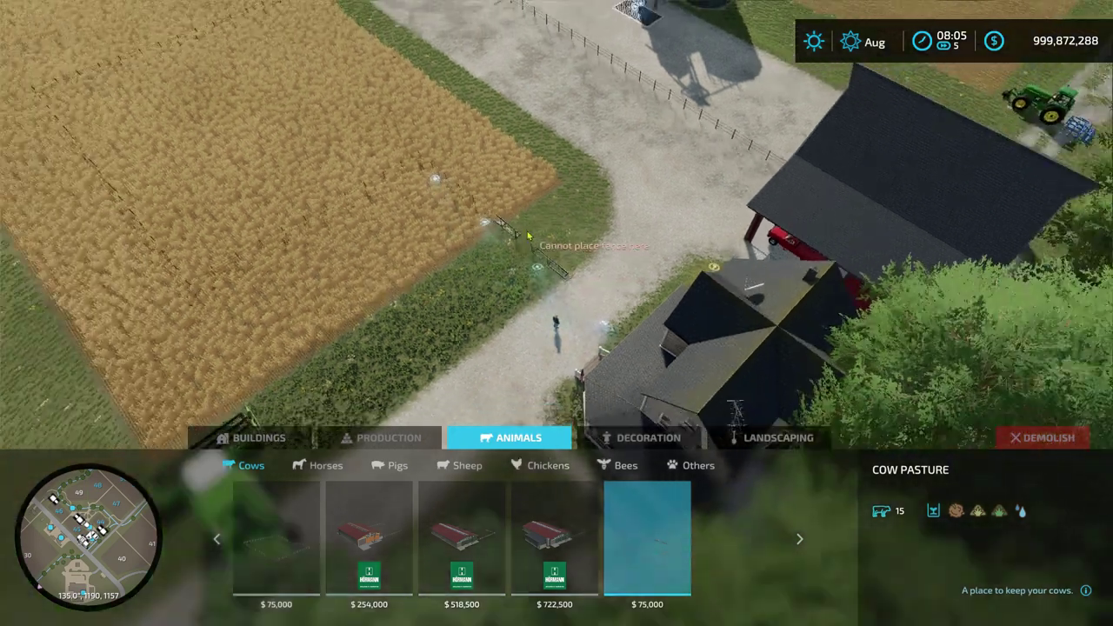
key(w)
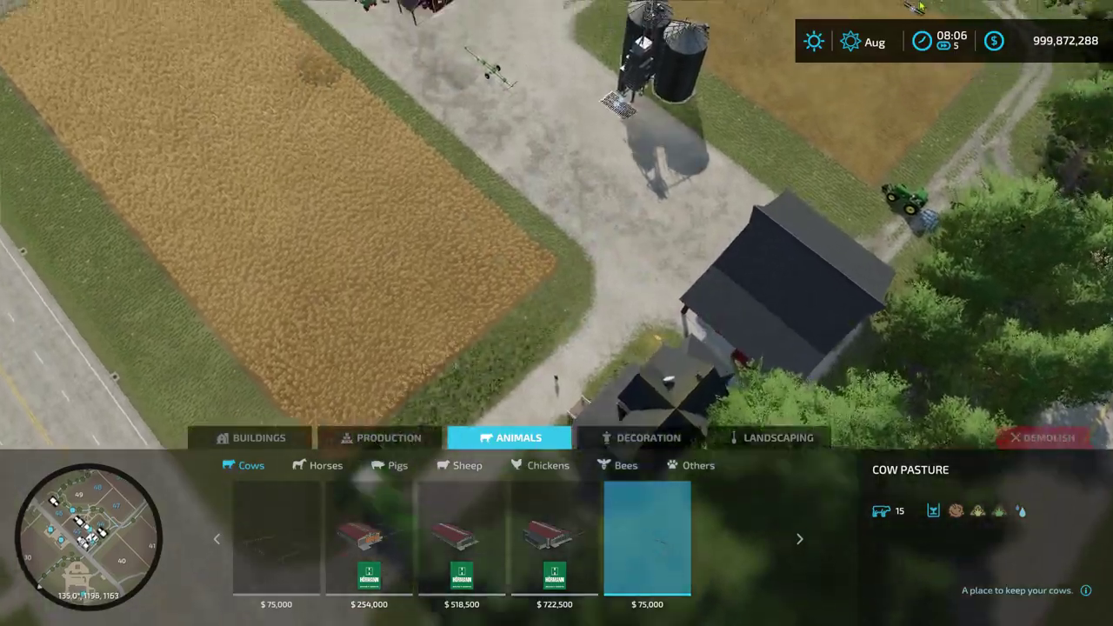
key(w)
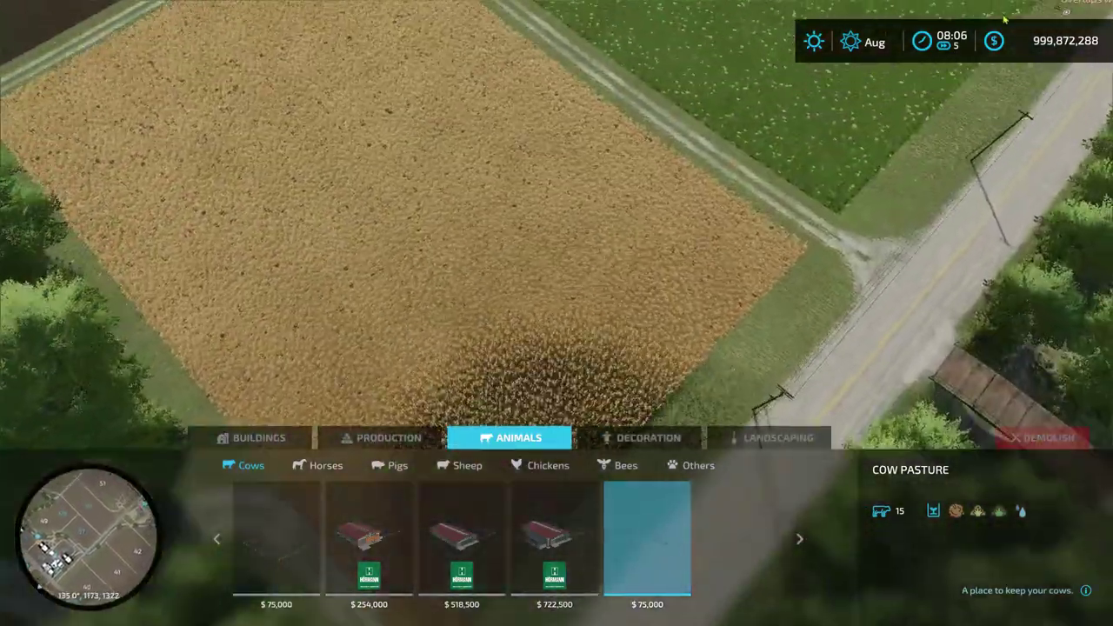
key(s)
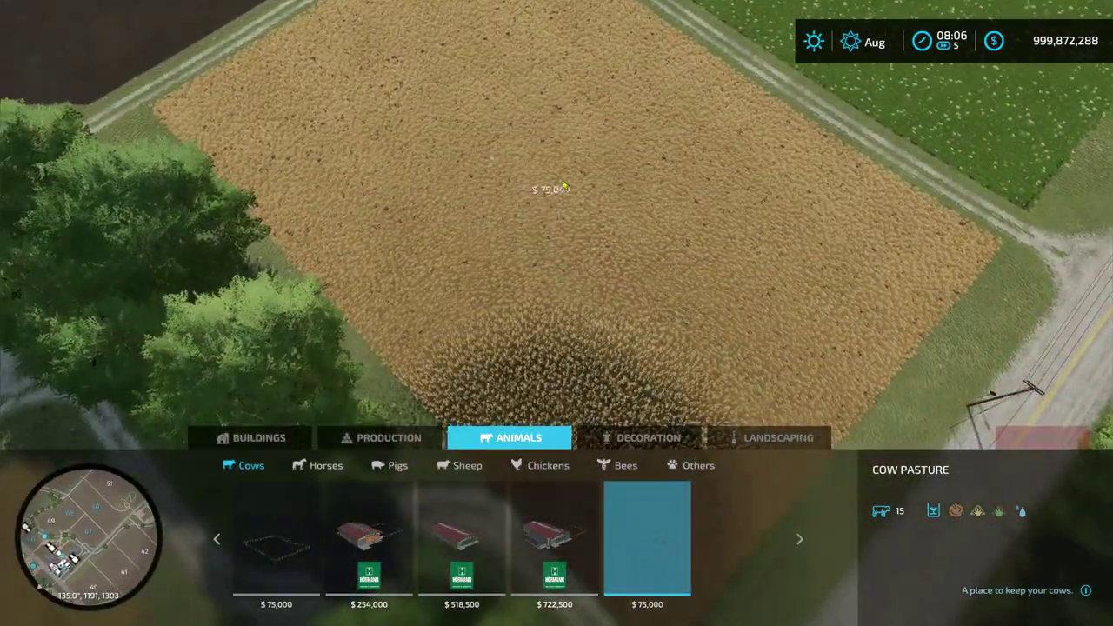
mouse_move(150, 4)
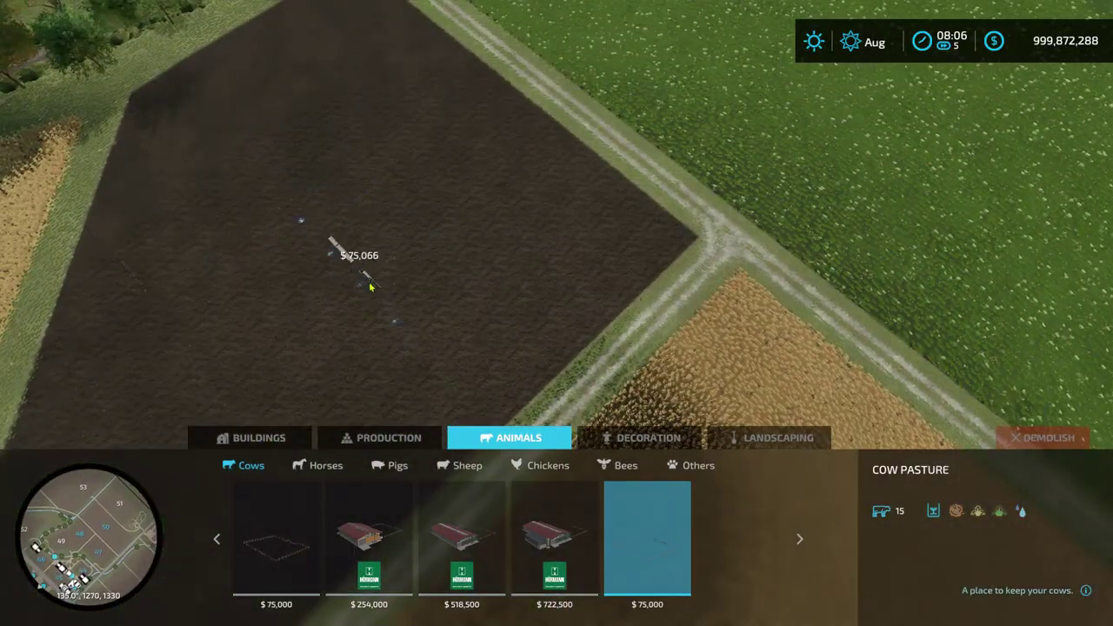
key(s)
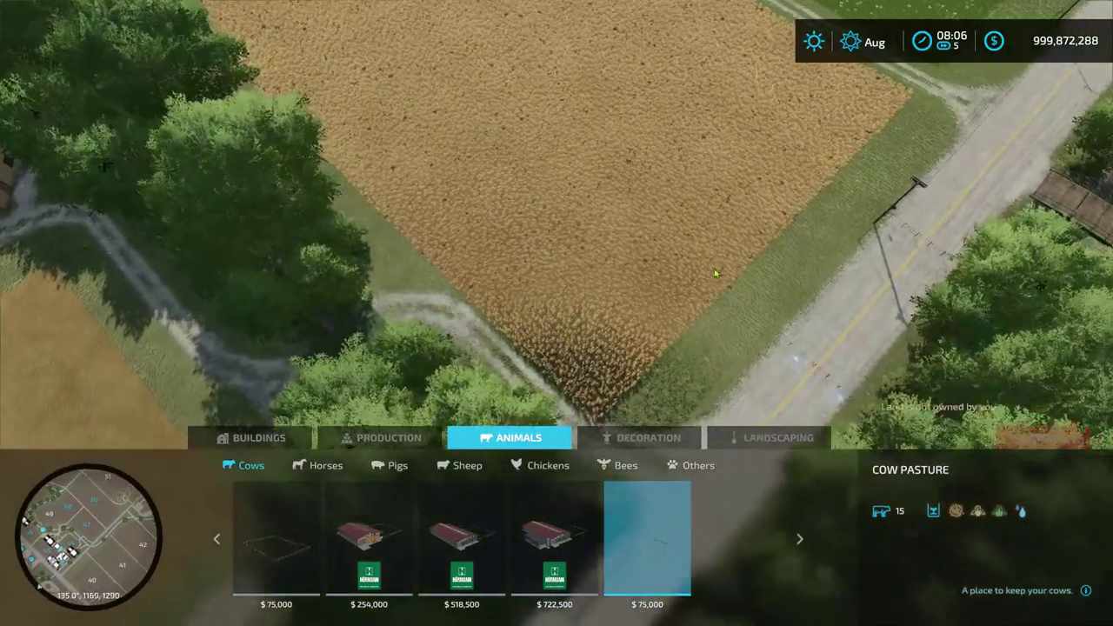
key(w)
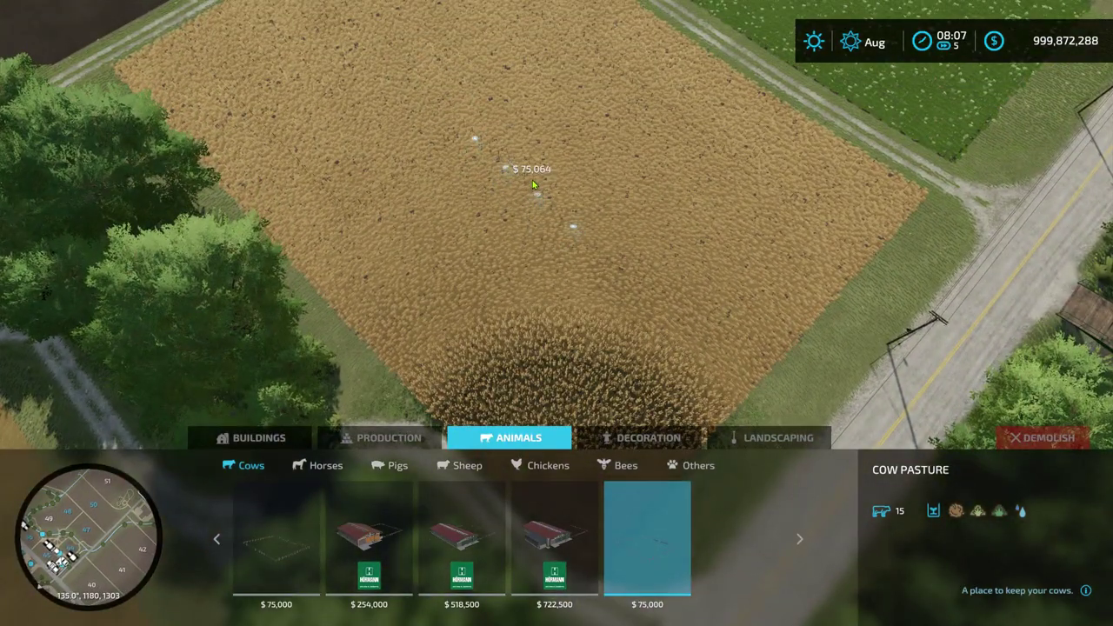
click(532, 180)
Inspect the placed cow pasture all around, checking its fence lines, feeding and water troughs, markers and the side facing the road.
key(s)
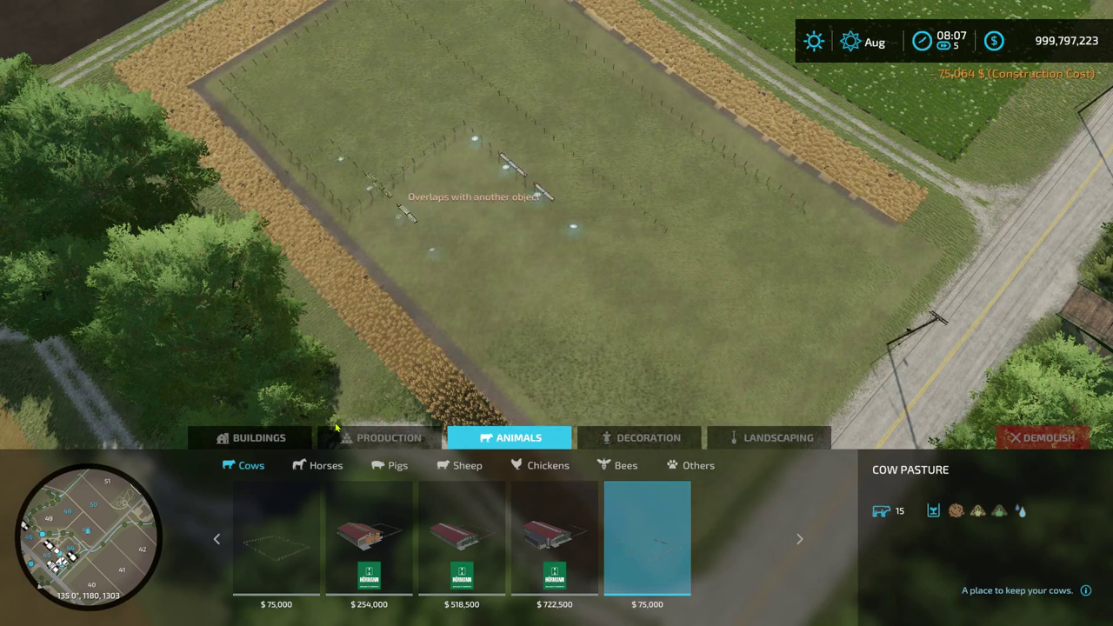
key(s)
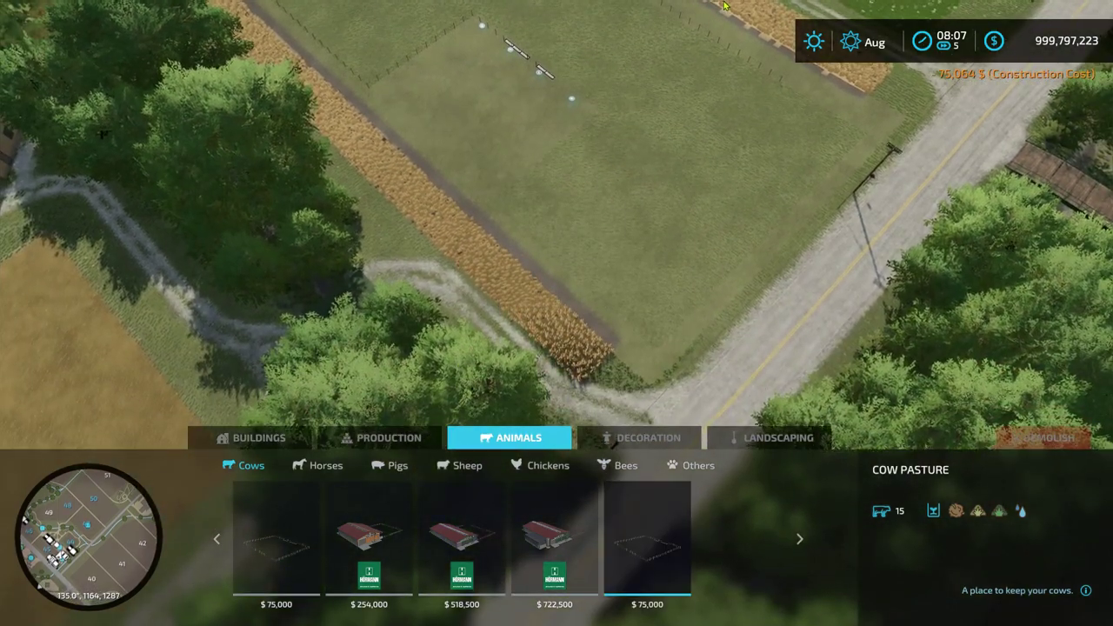
scroll(720, 7, up, 6)
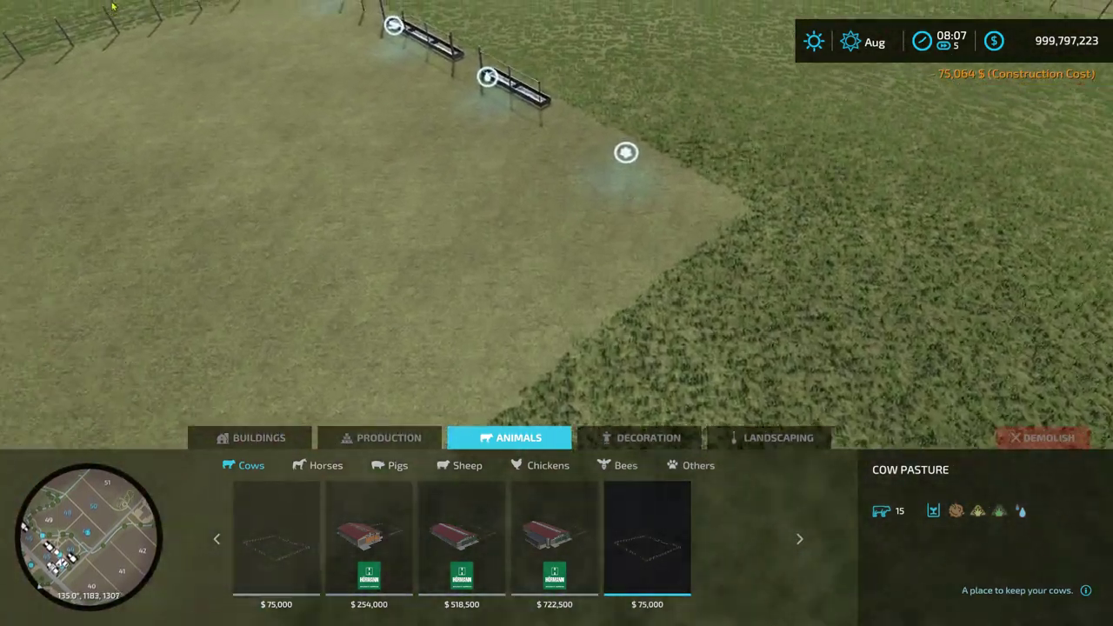
scroll(119, 7, down, 6)
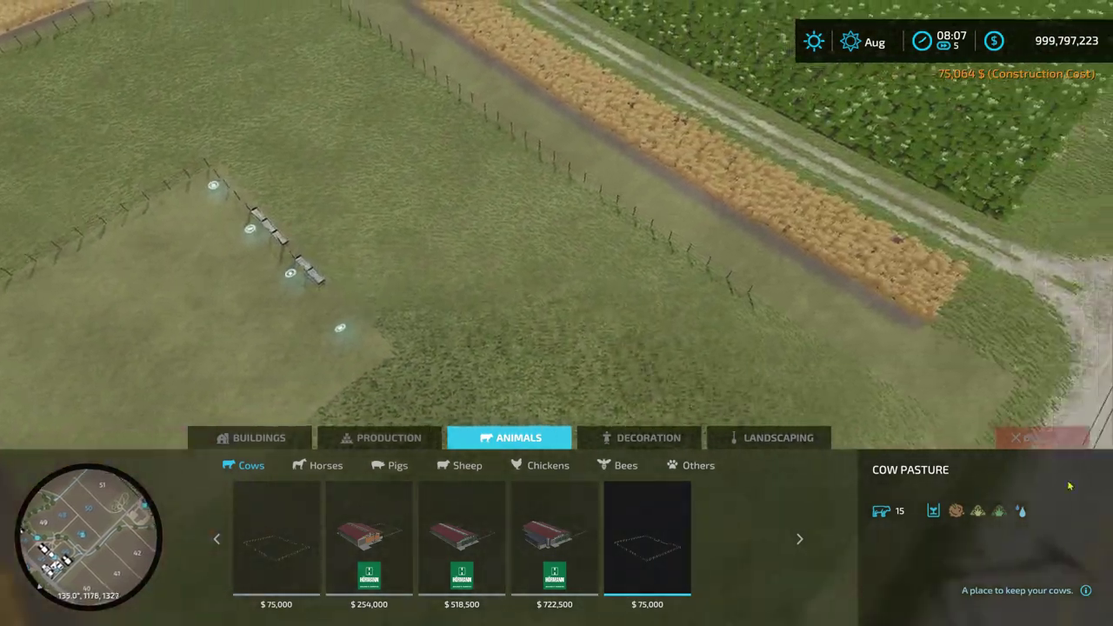
key(s)
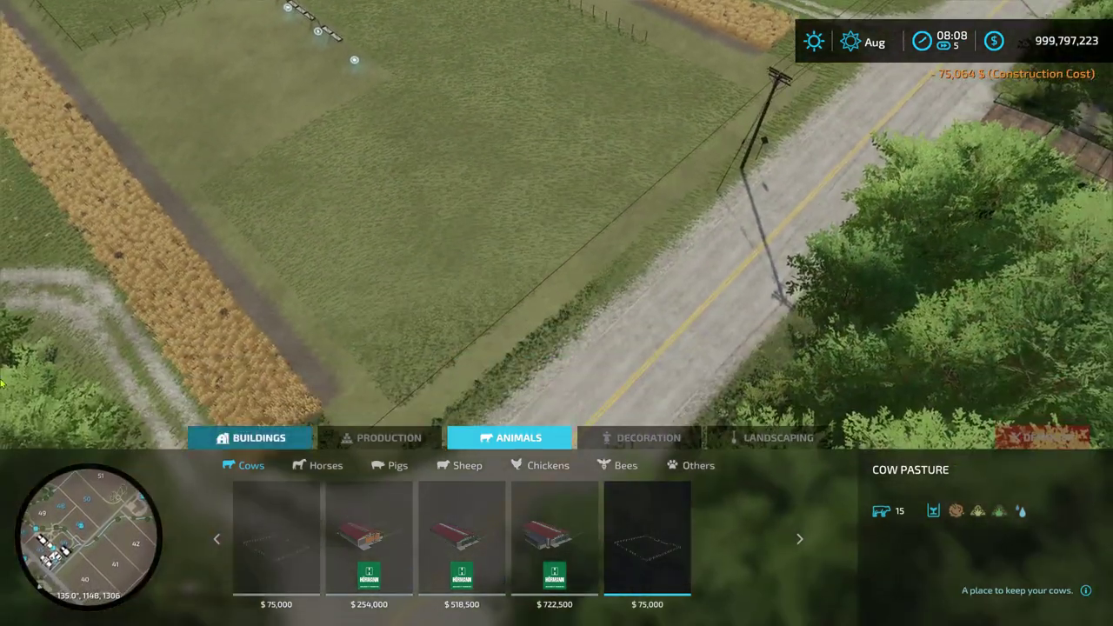
key(w)
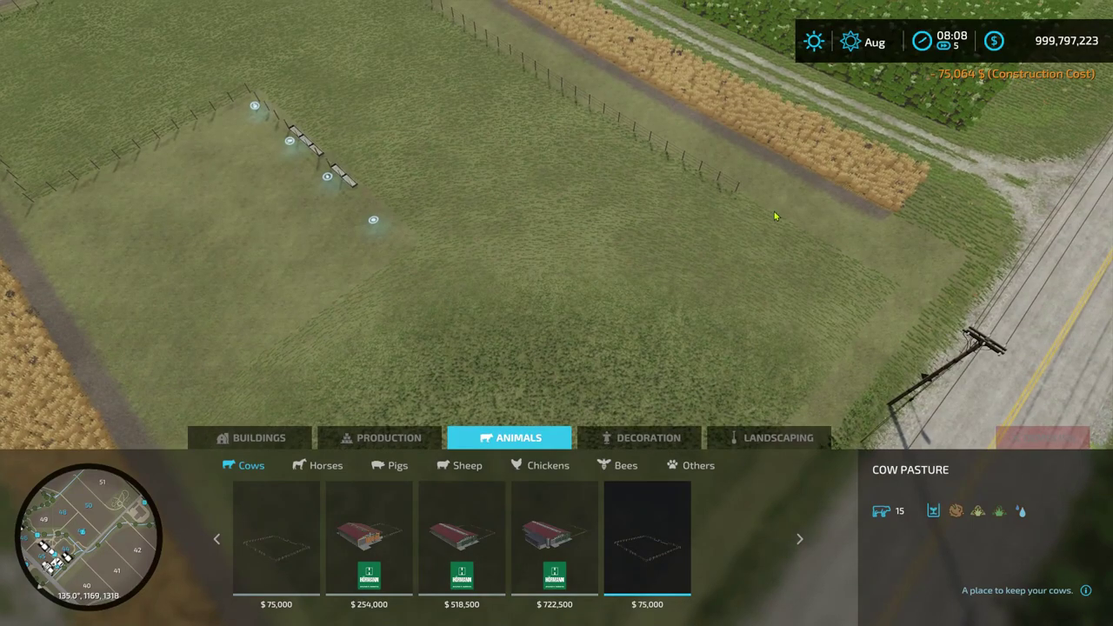
key(w)
key(a)
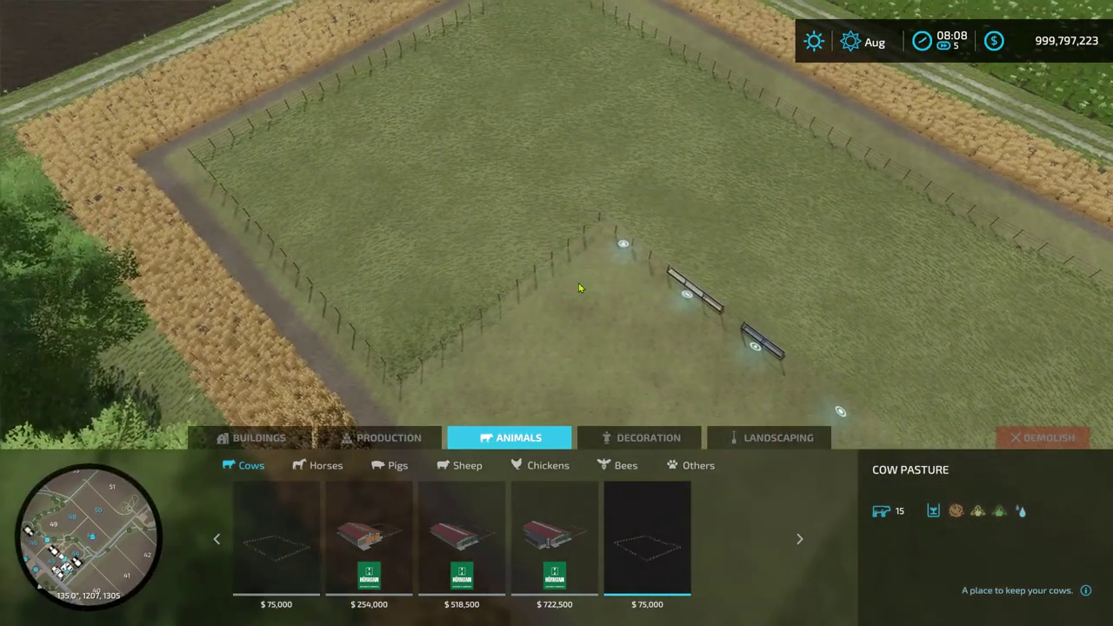
key(d)
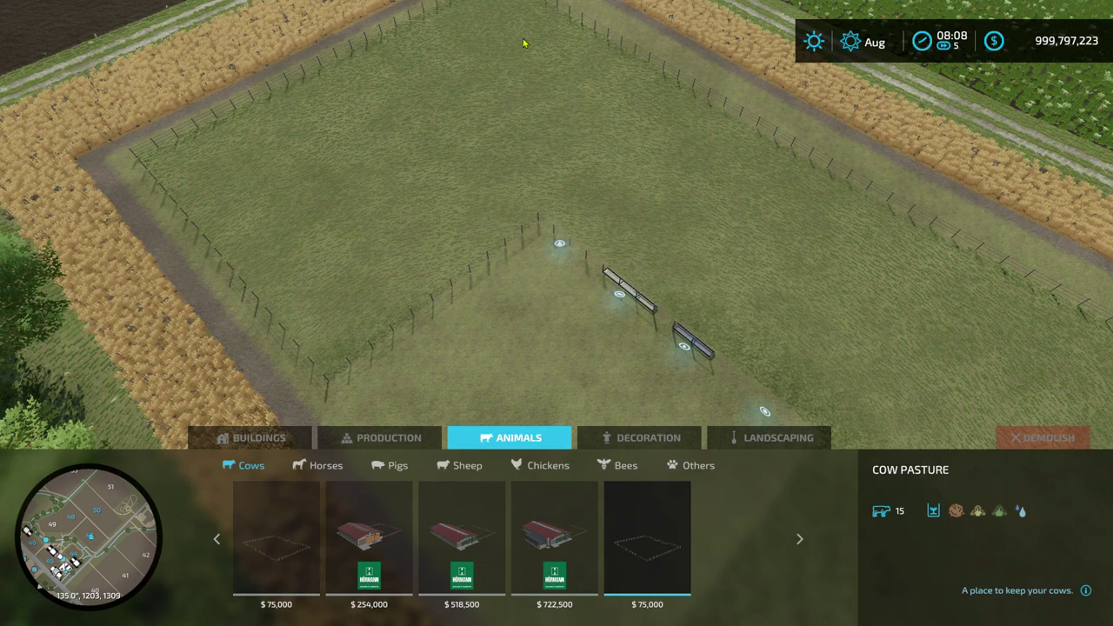
key(s)
key(d)
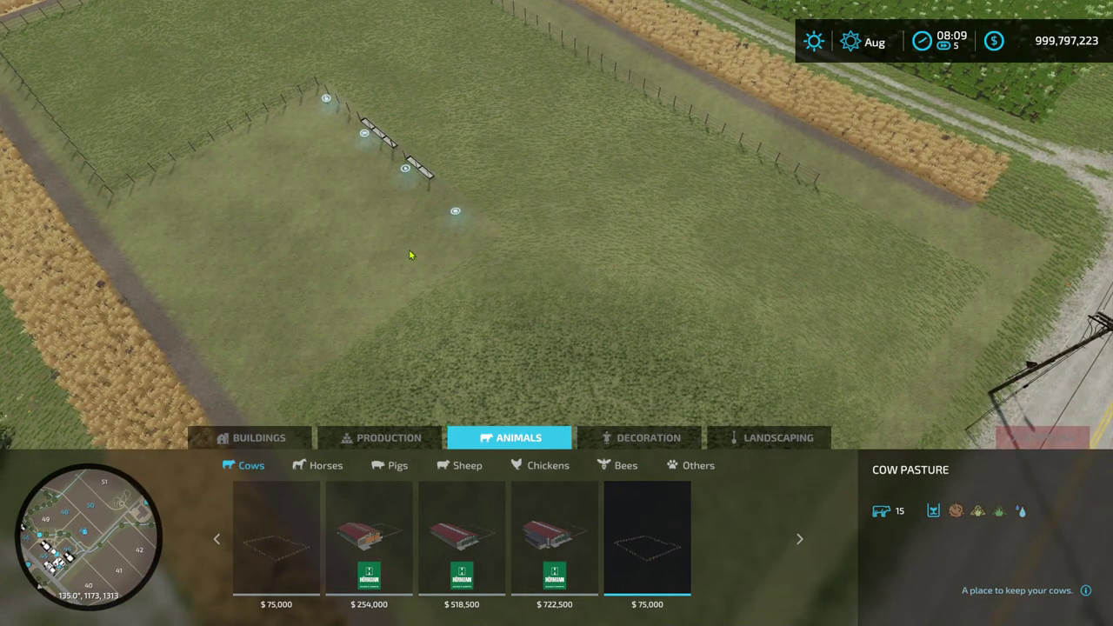
key(s)
key(a)
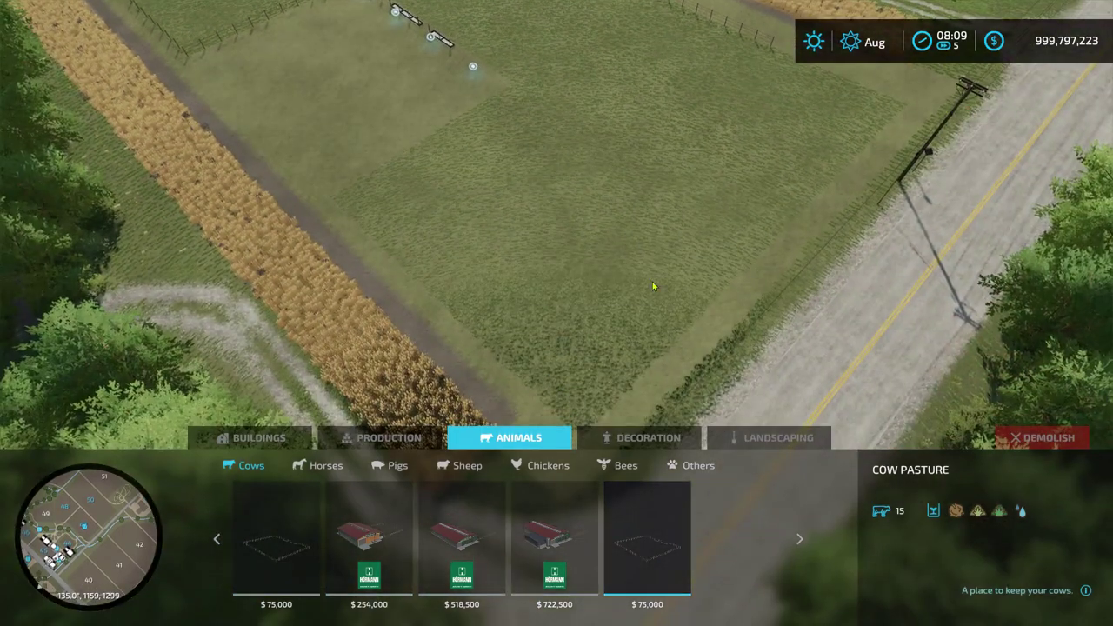
scroll(654, 286, up, 5)
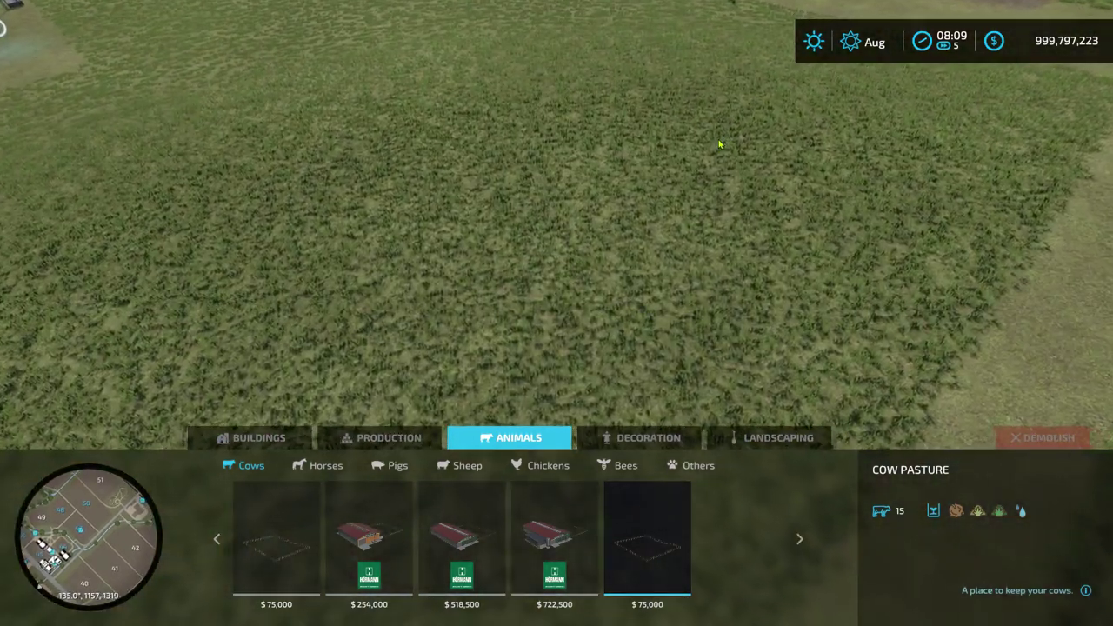
scroll(720, 143, down, 5)
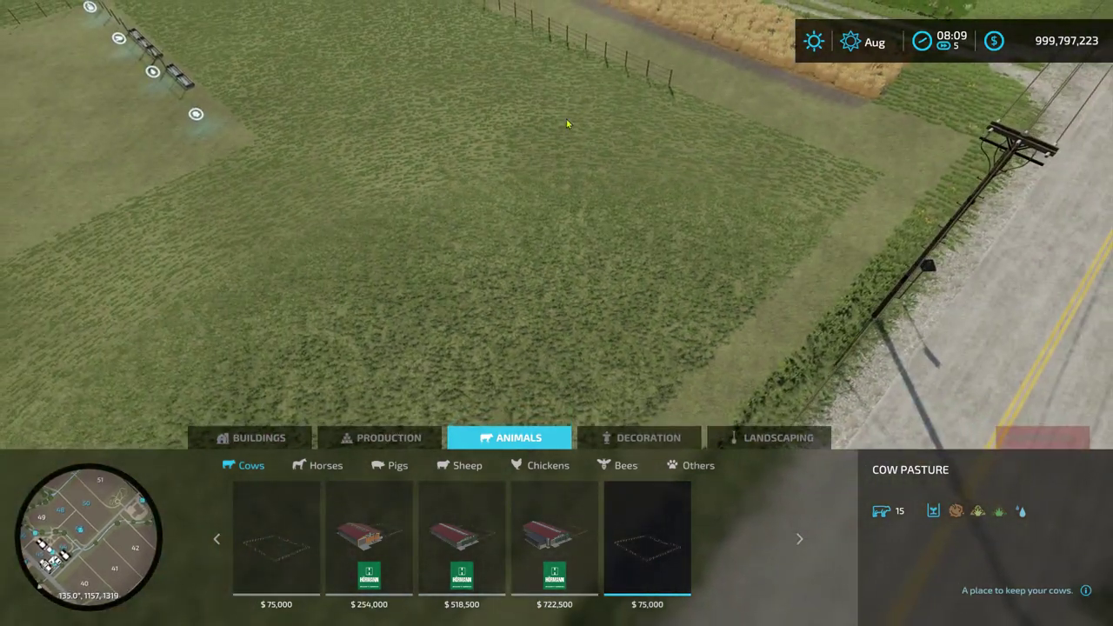
scroll(567, 124, down, 5)
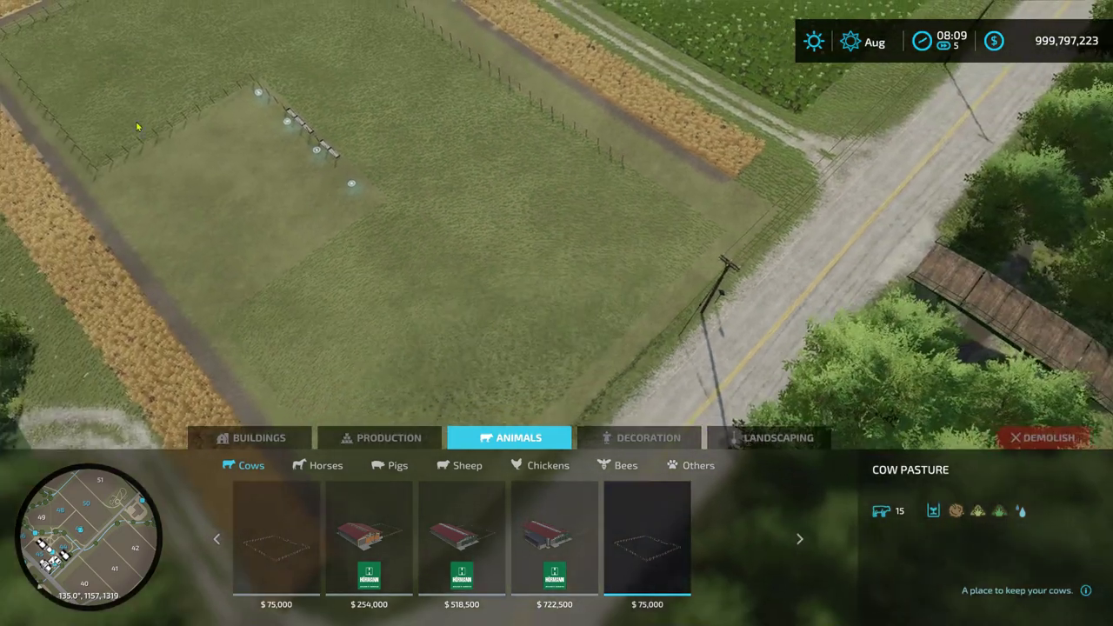
right_drag(566, 125, 250, 92)
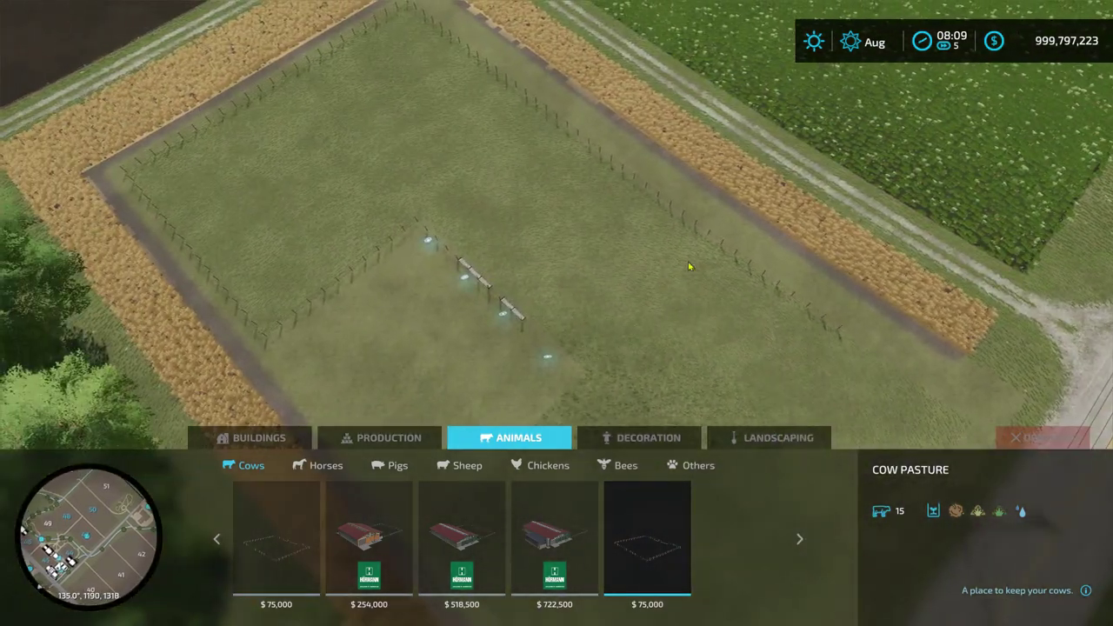
key(d)
scroll(768, 306, up, 3)
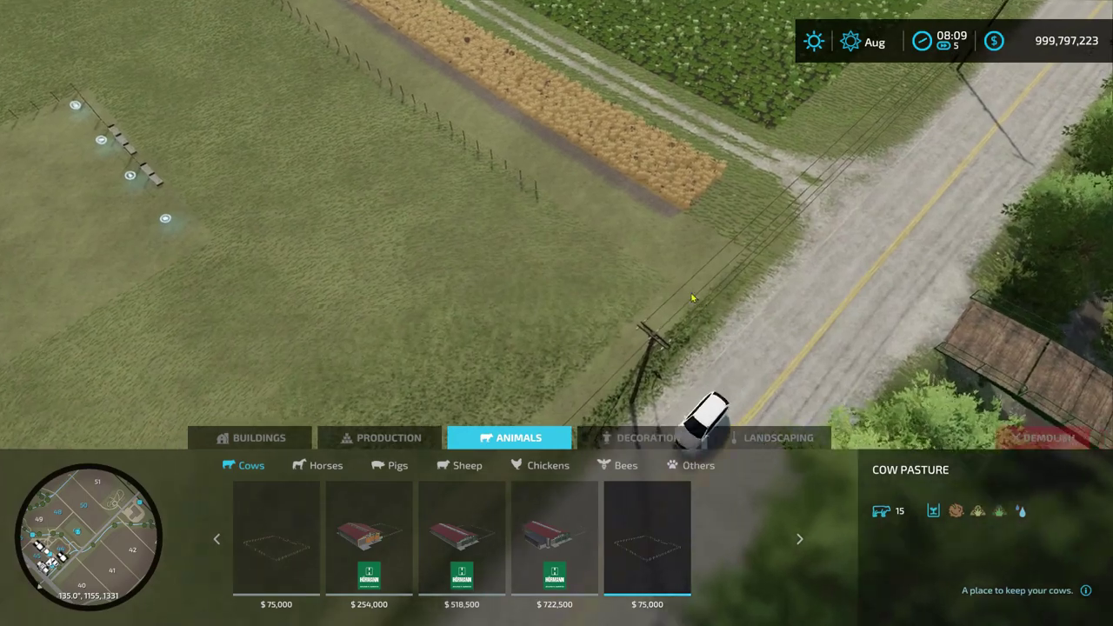
scroll(687, 274, up, 3)
scroll(717, 243, down, 3)
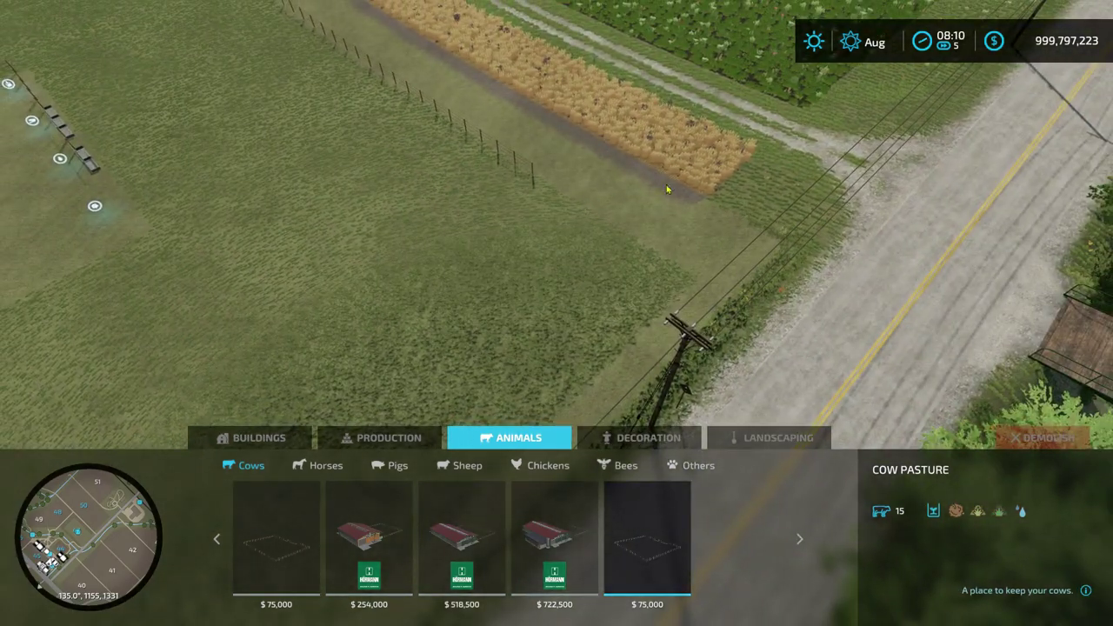
scroll(465, 297, down, 3)
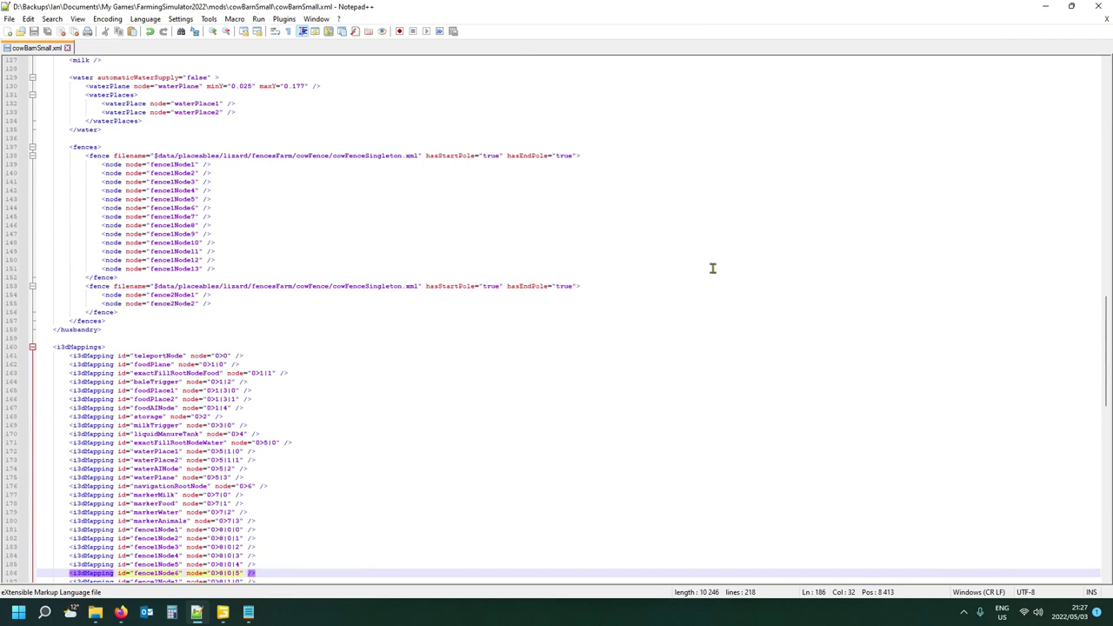
In cowBarnSmall.xml in Notepad++, compare the fence1 node list under fences with the fence1Node entries in i3dMappings.
scroll(713, 266, up, 1)
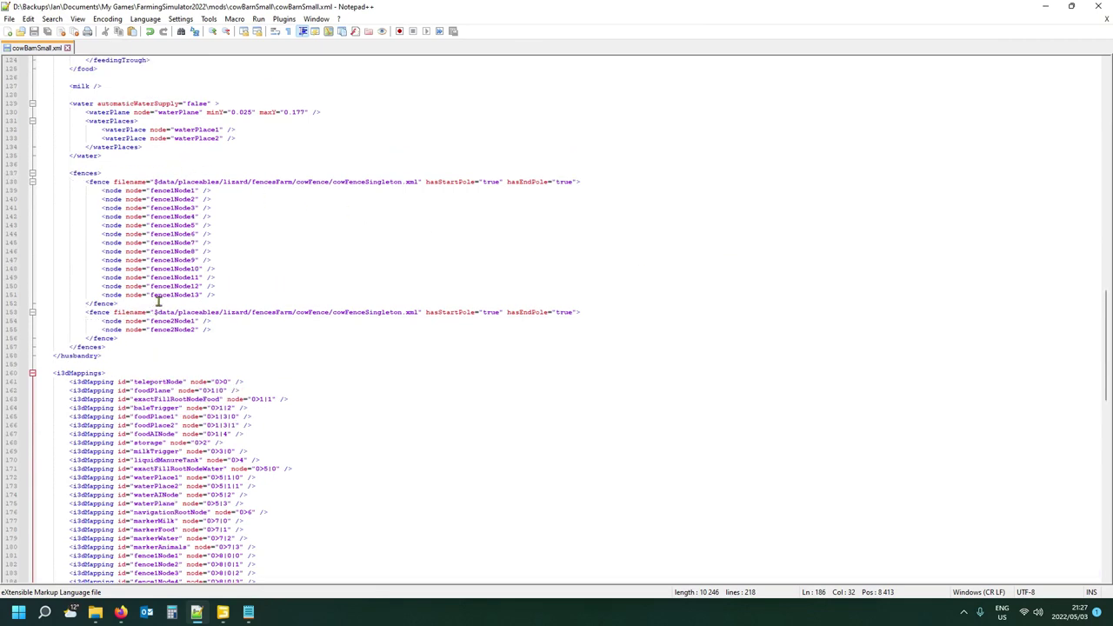
click(174, 190)
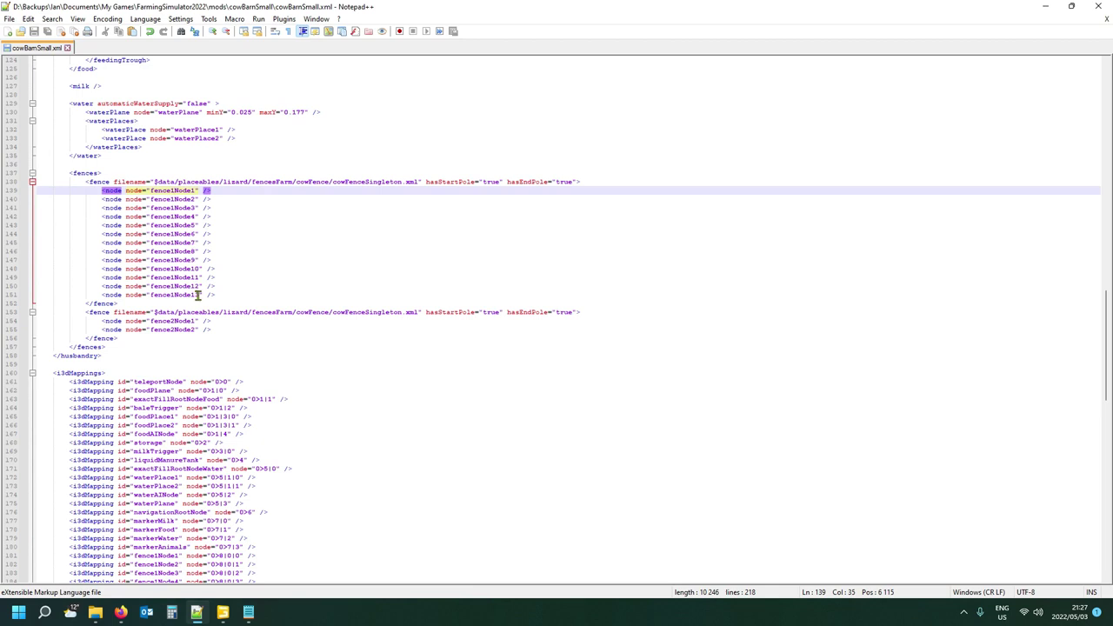
scroll(151, 286, down, 4)
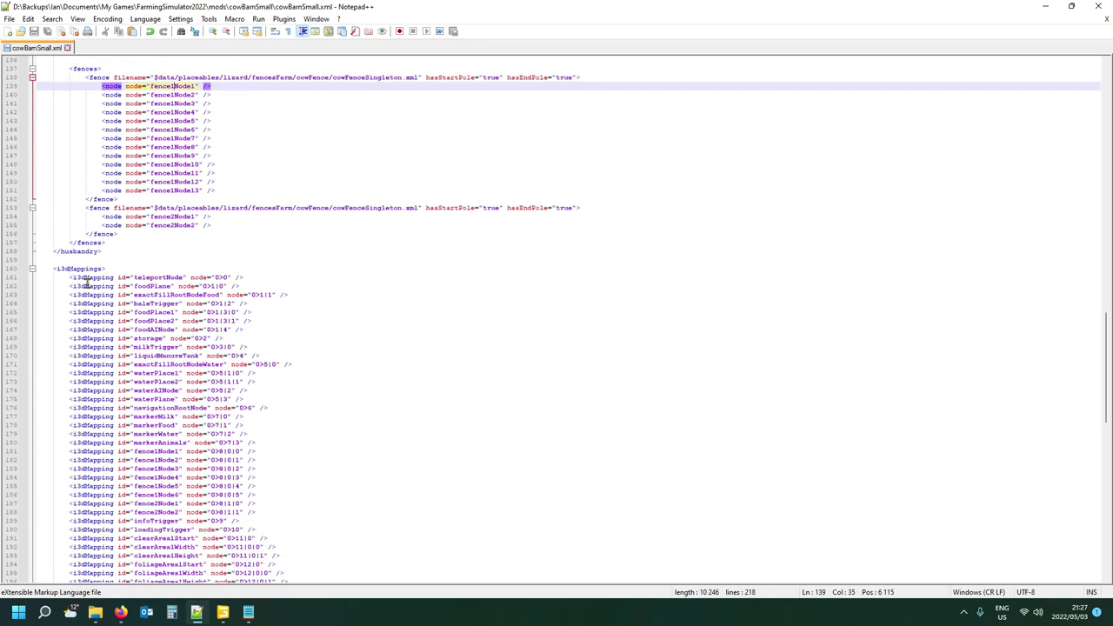
scroll(116, 424, down, 2)
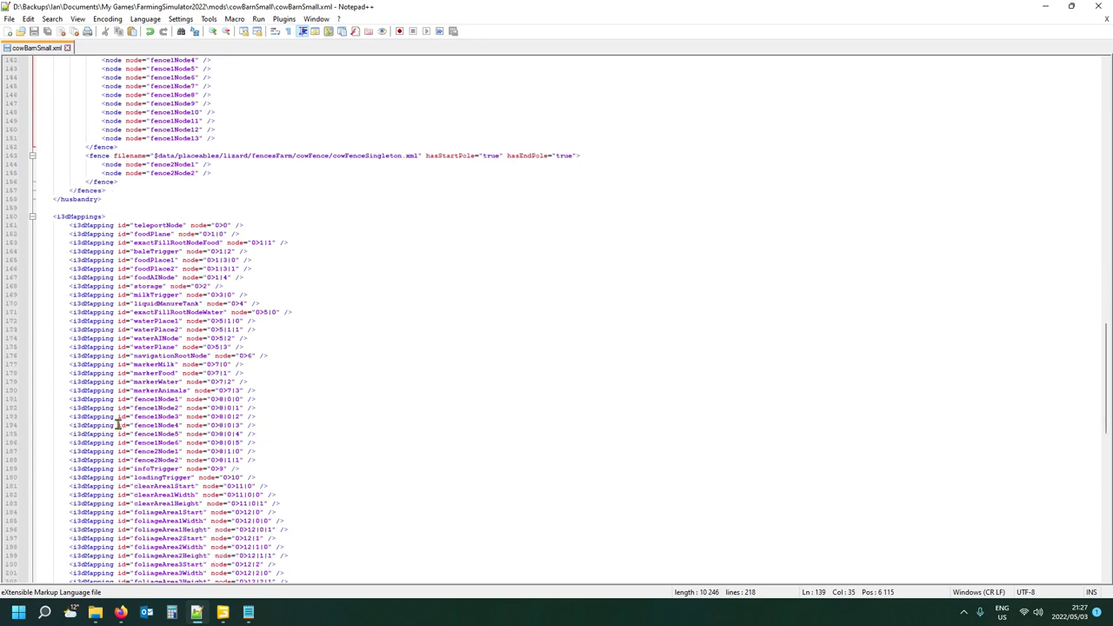
click(93, 399)
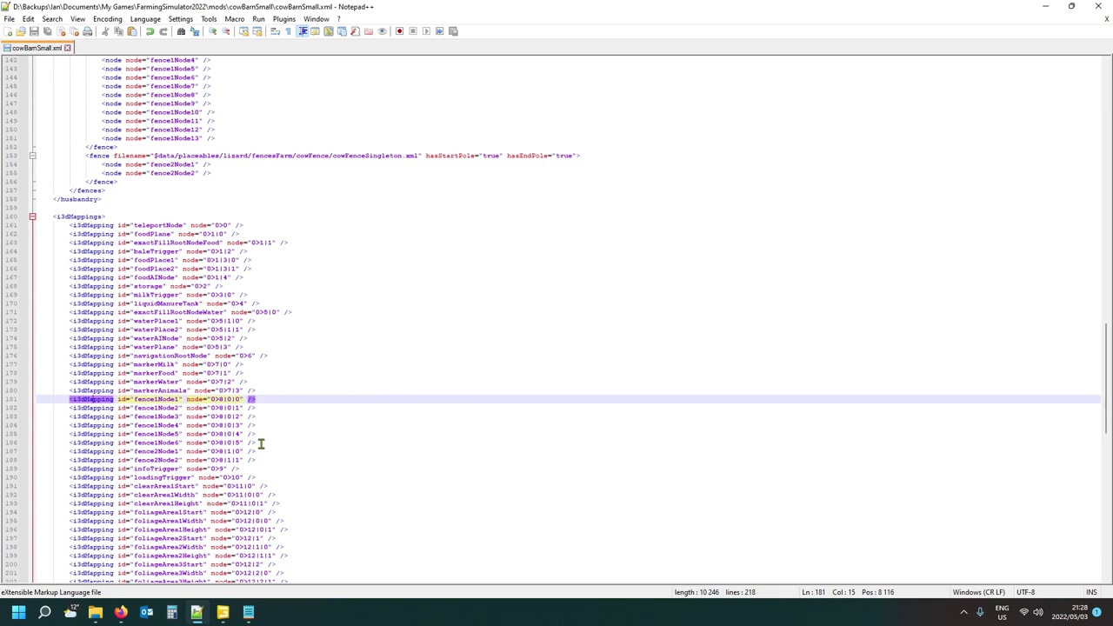
Duplicate the fence1Node6 i3dMapping line seven times directly below itself, making room ahead of the fence2Node1 mapping.
click(15, 444)
key(ctrl+c)
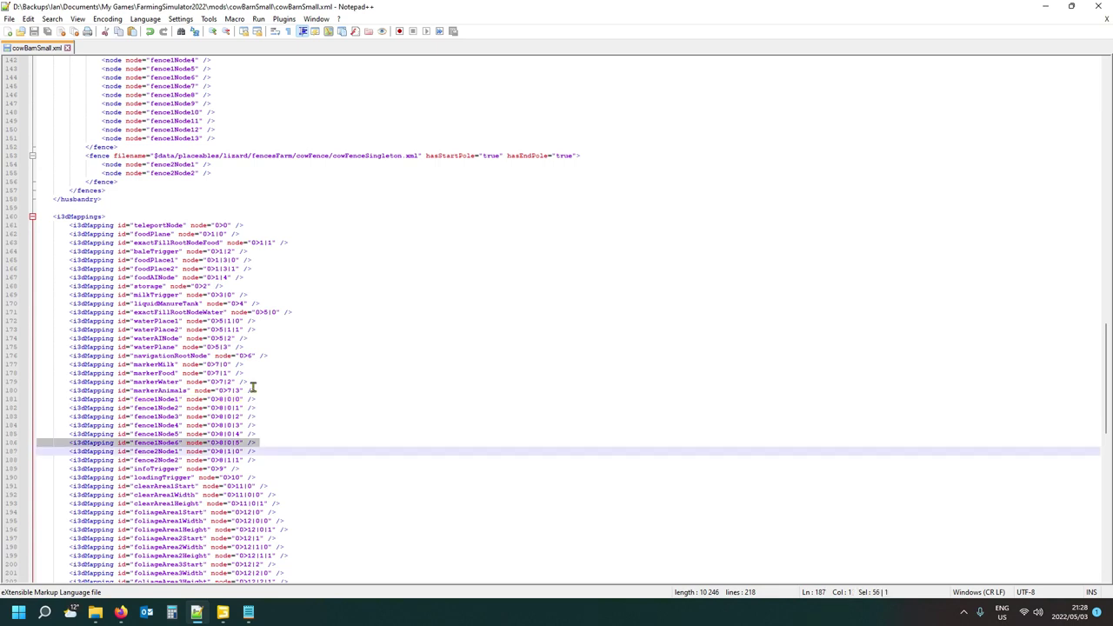
click(271, 442)
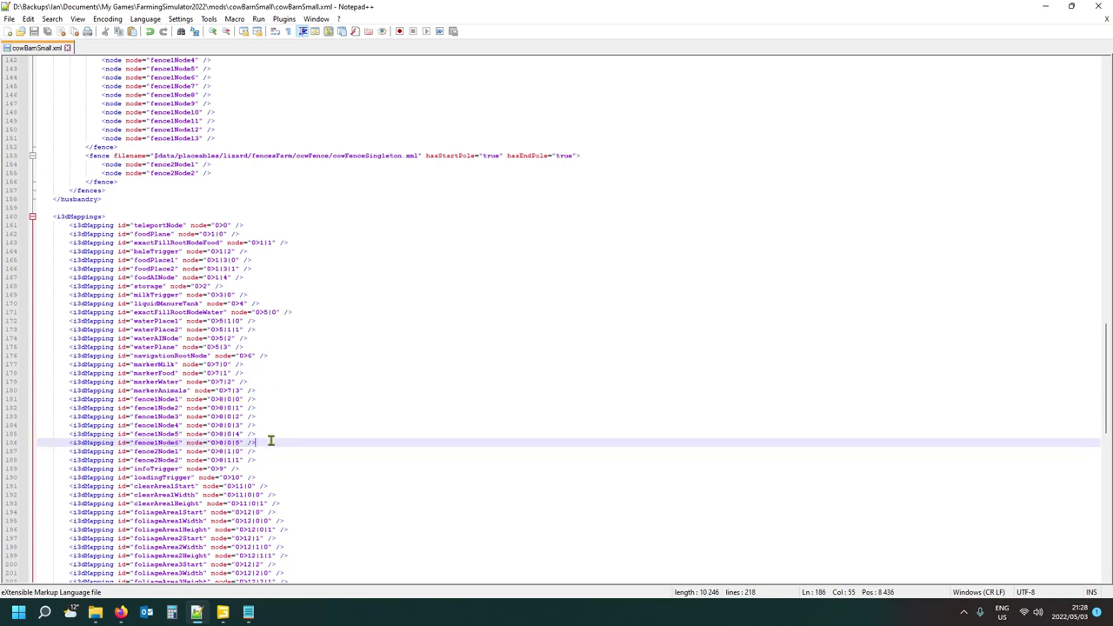
key(Return)
key(Return)
key(Return)
key(Return)
key(Return)
key(Up)
key(Up)
key(Up)
key(Up)
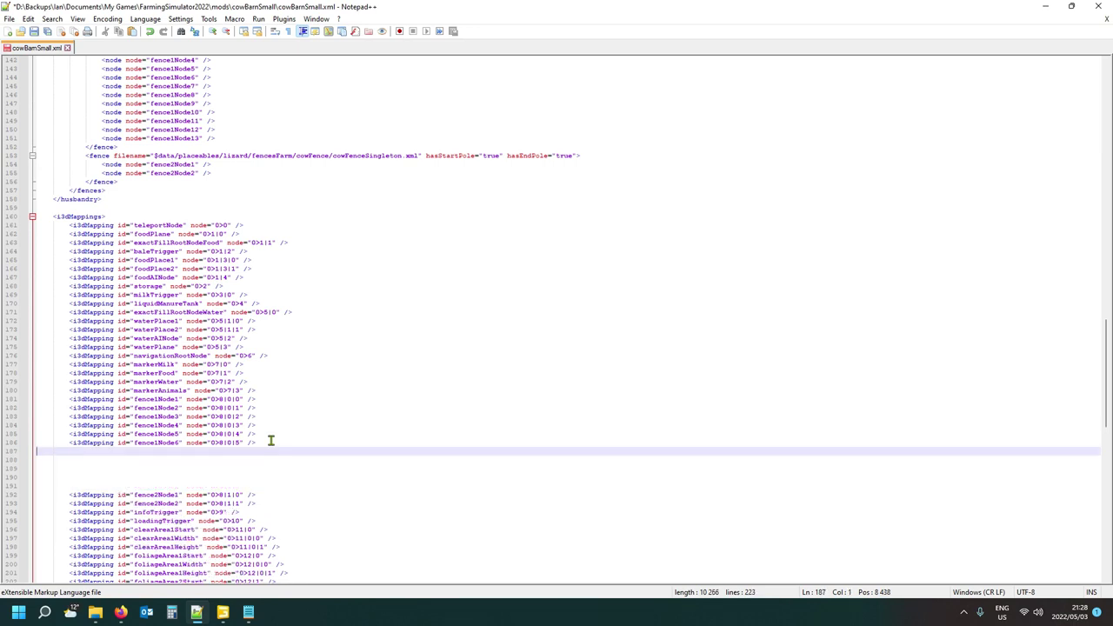
key(ctrl+v)
key(ctrl+v)
key(ctrl+v)
key(ctrl+v)
key(ctrl+v)
key(ctrl+v)
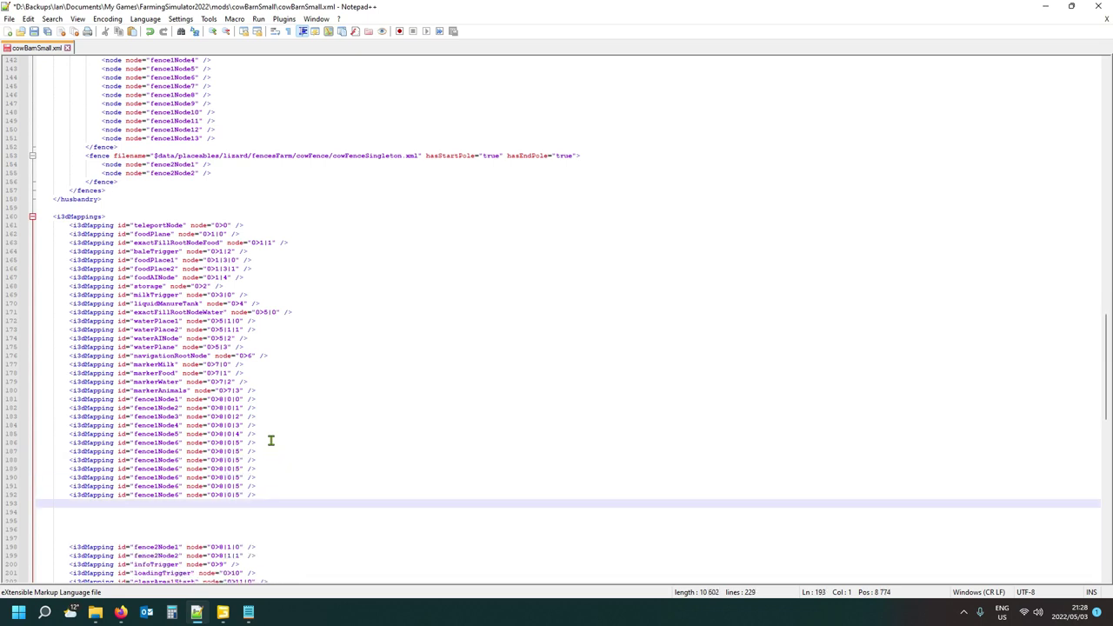
key(ctrl+v)
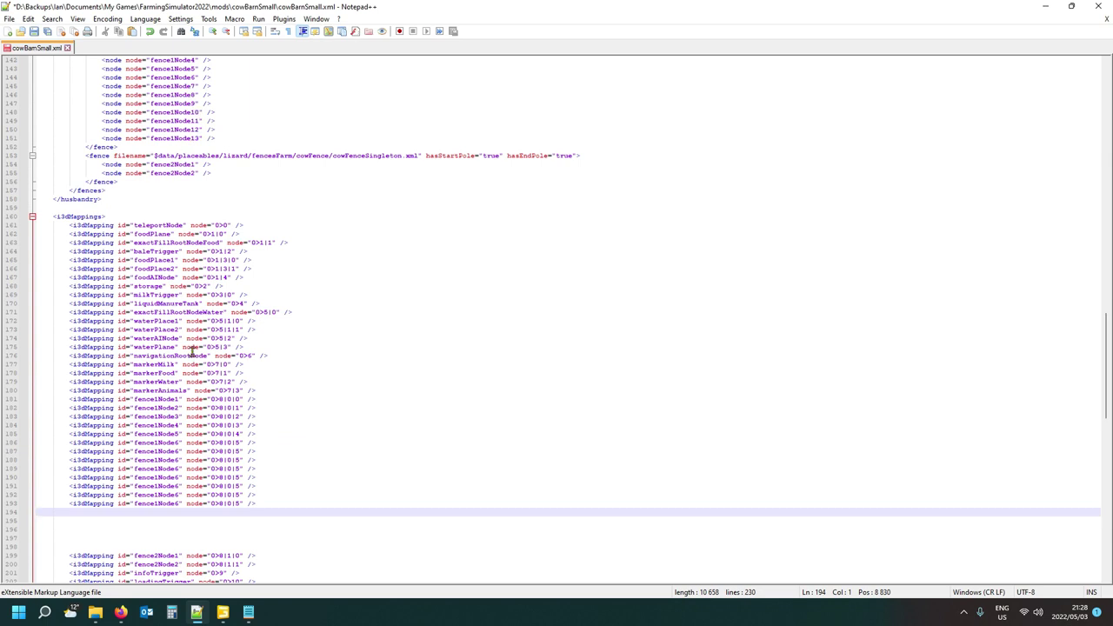
Rename the ids of the first three duplicated mappings to fence1Node7, fence1Node8 and fence1Node9.
double_click(177, 451)
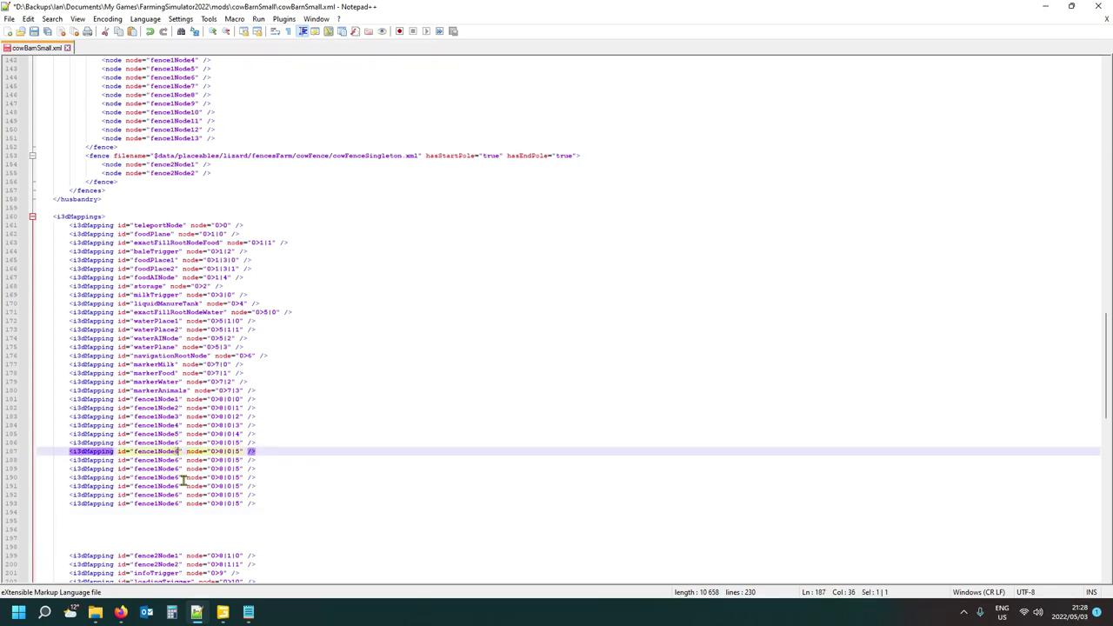
text(7)
double_click(176, 460)
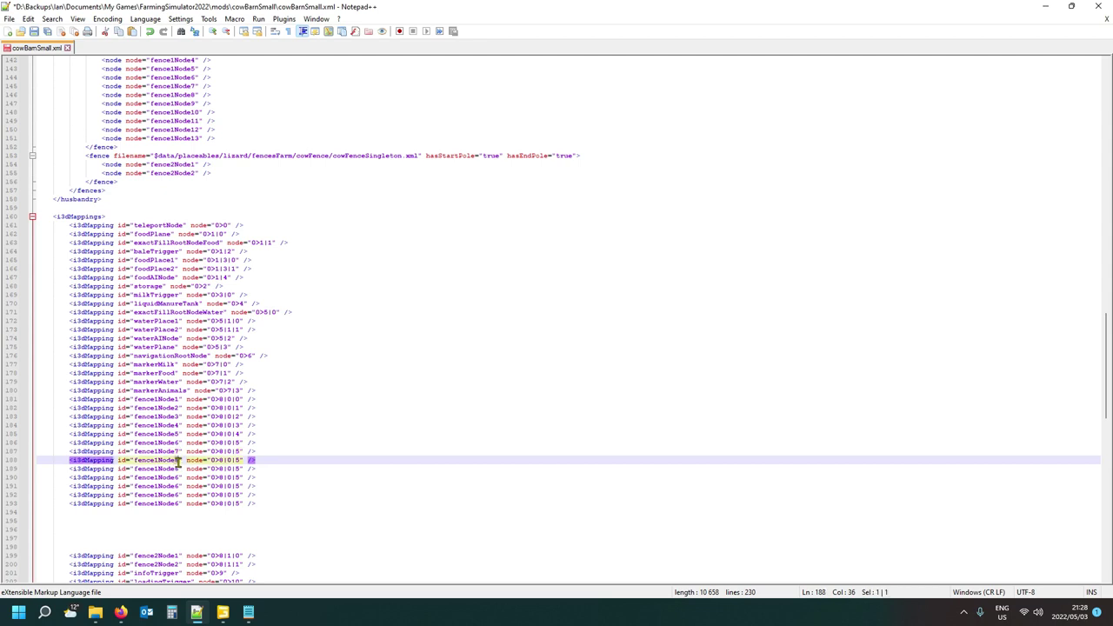
text(8)
double_click(177, 468)
text(9)
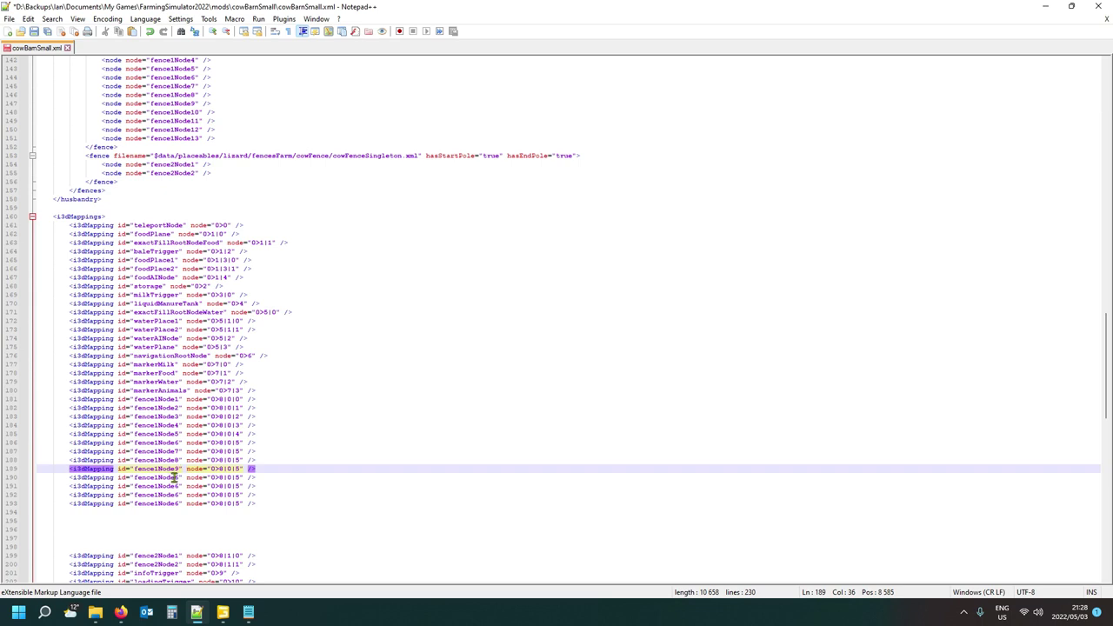
Rename the ids of the fourth and fifth duplicated mappings to fence1Node10 and fence1Node11.
double_click(177, 478)
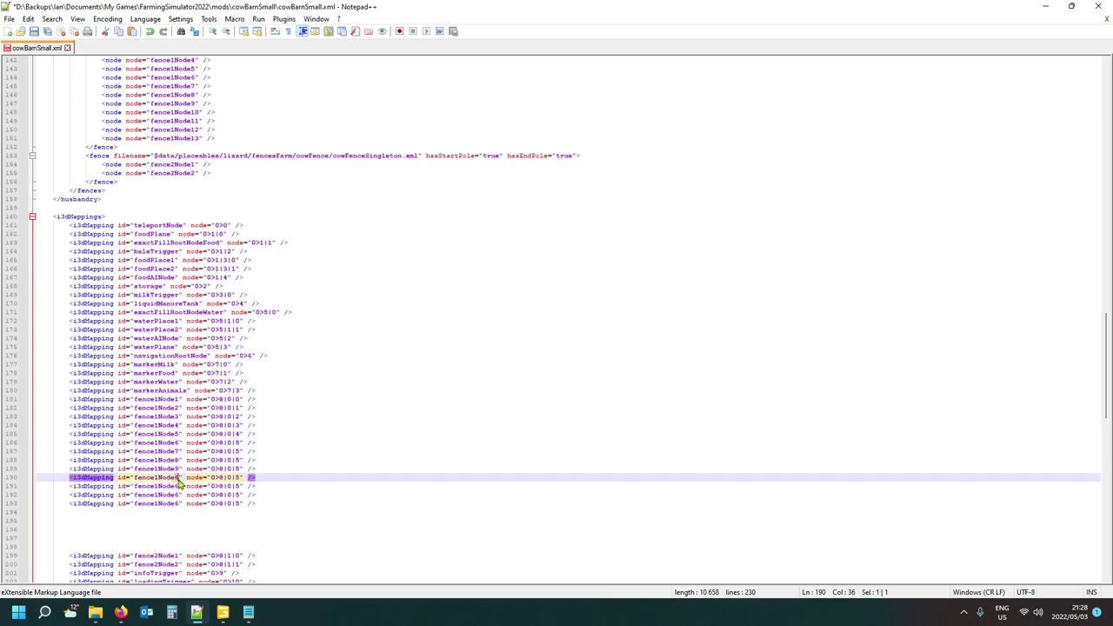
text(10)
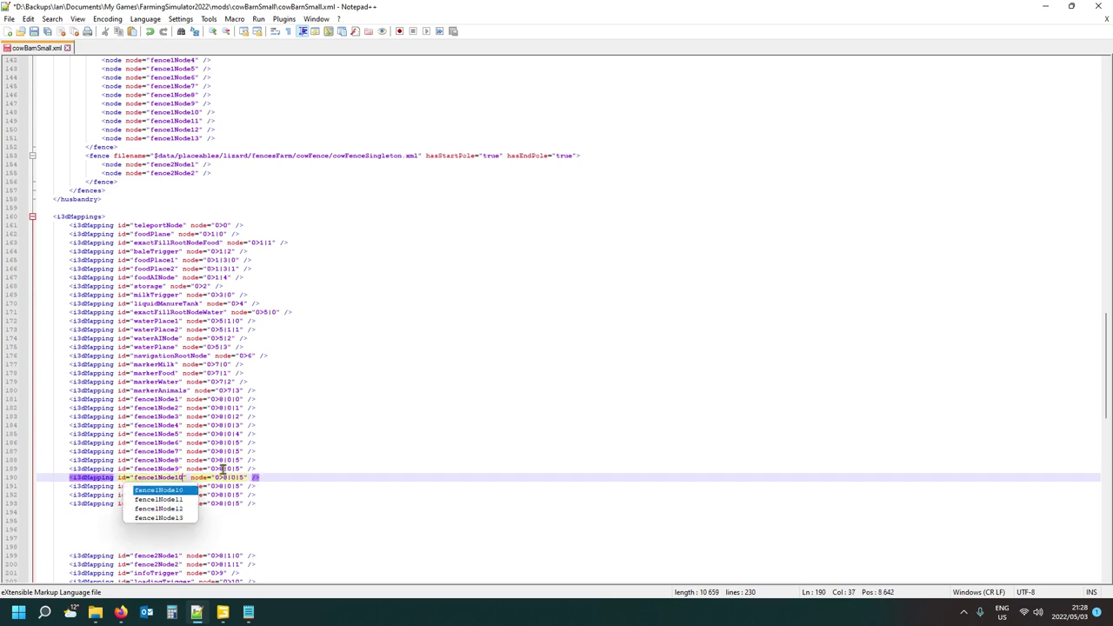
click(224, 469)
click(172, 487)
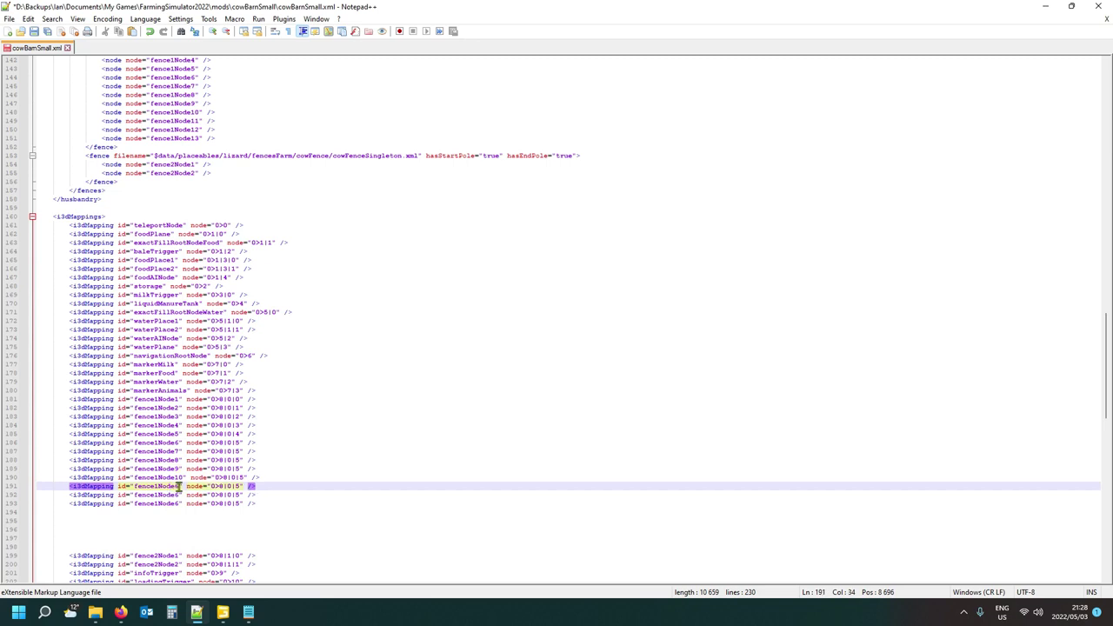
key(shift+Left)
key(shift+Right)
text(11)
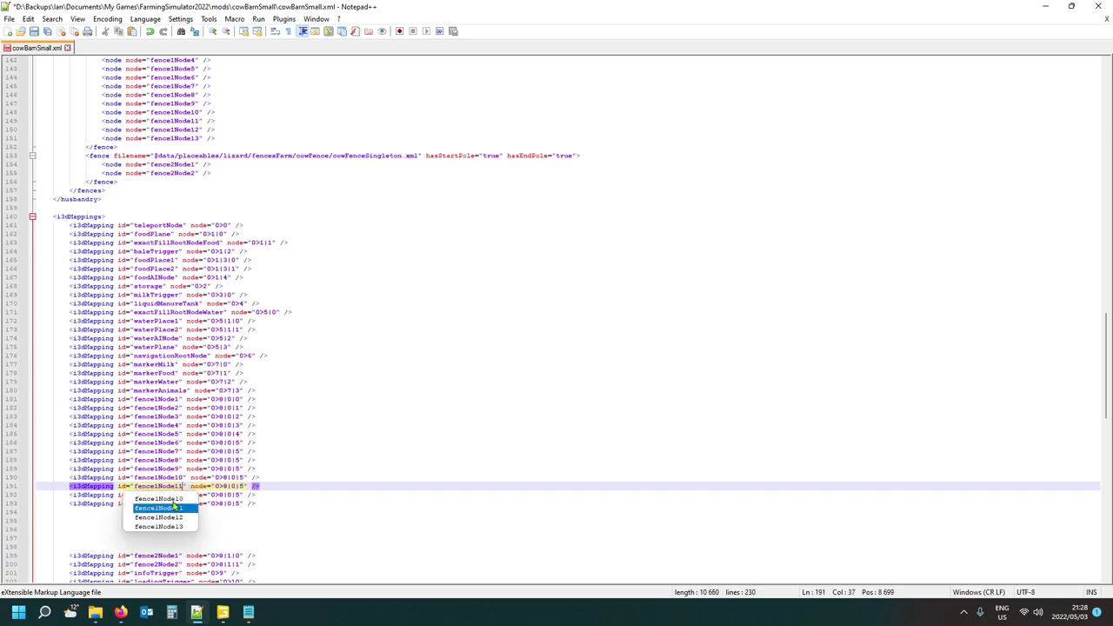
click(174, 511)
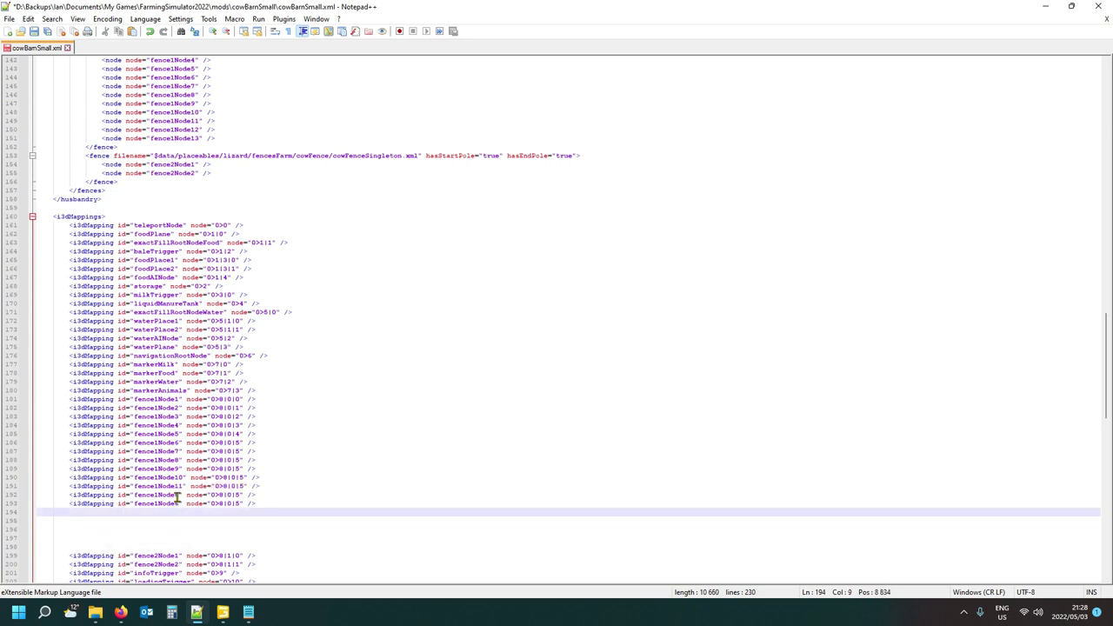
Rename the ids of the last two duplicated mappings to fence1Node12 and fence1Node13.
click(176, 495)
key(Left)
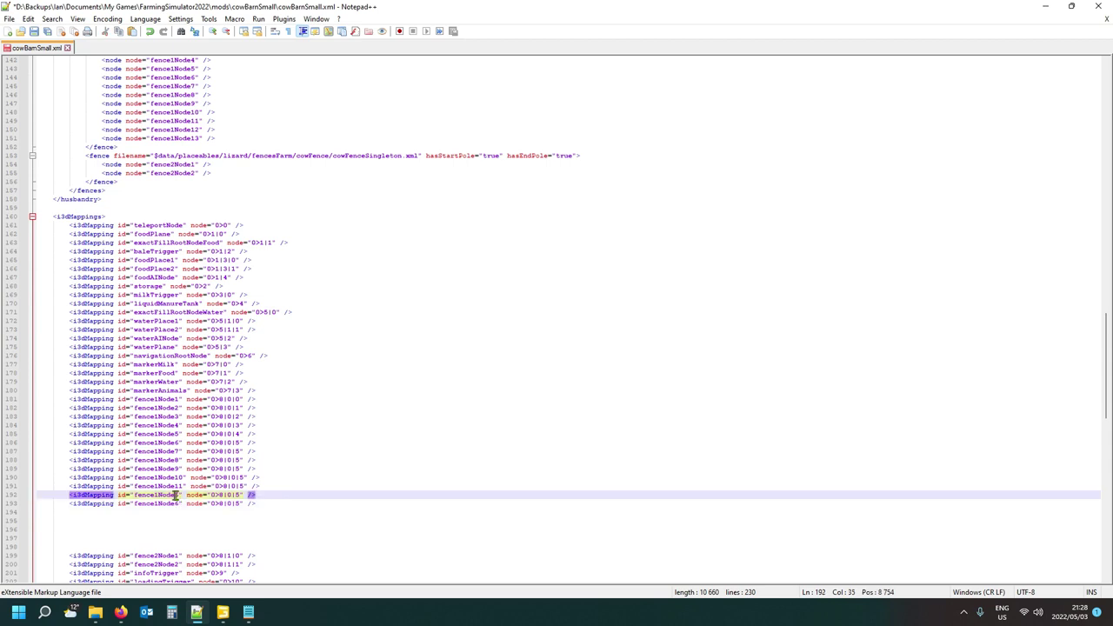
key(shift+Right)
text(12)
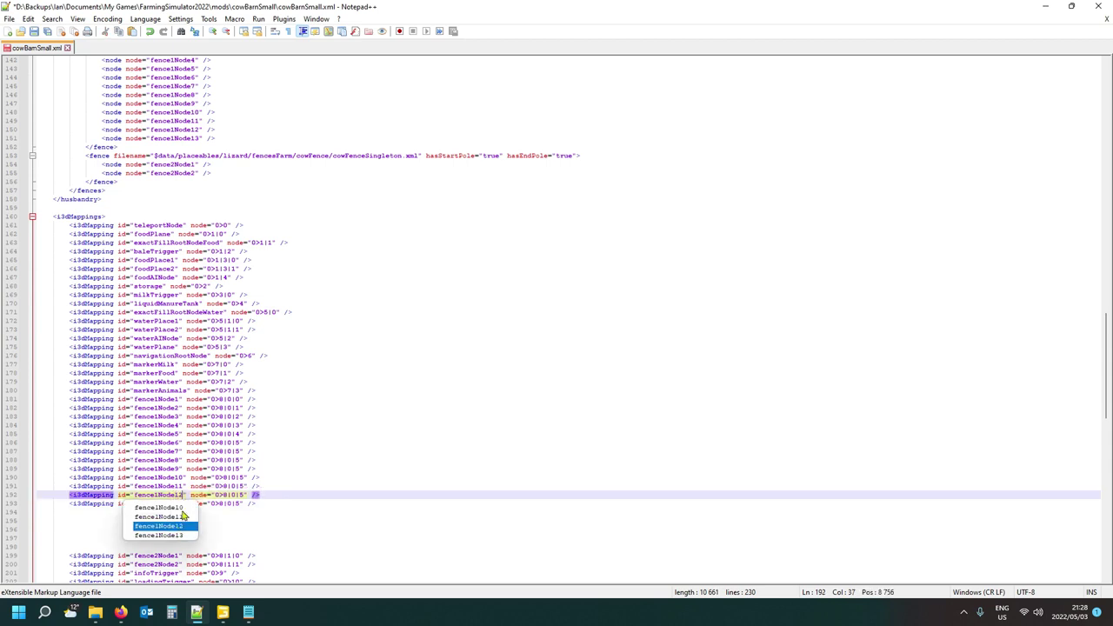
key(Up)
click(174, 504)
key(shift+Right)
text(13)
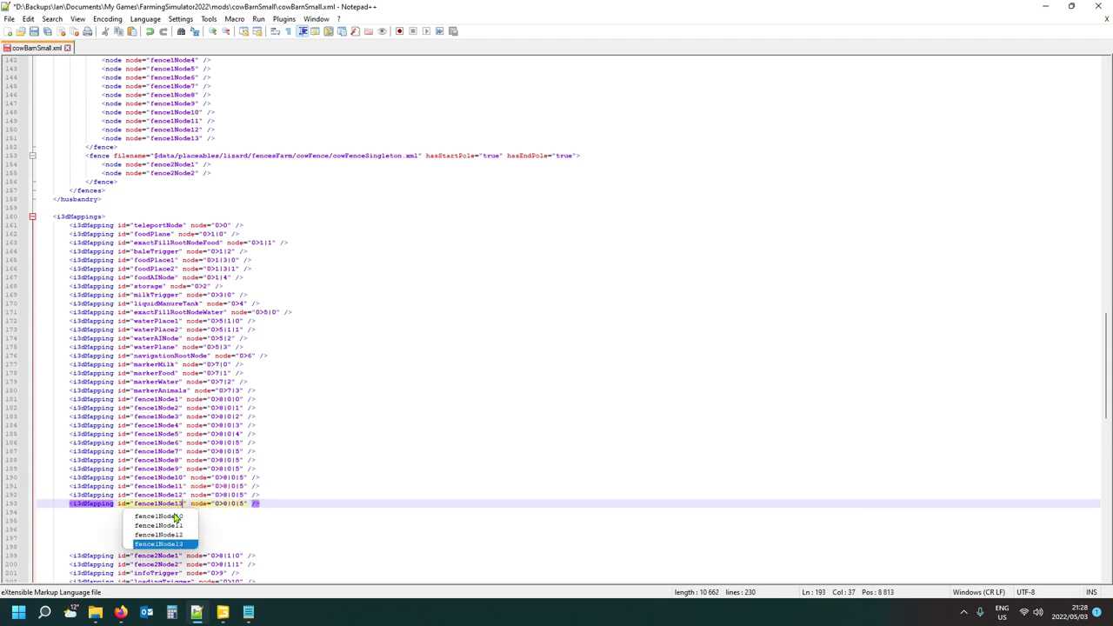
click(265, 504)
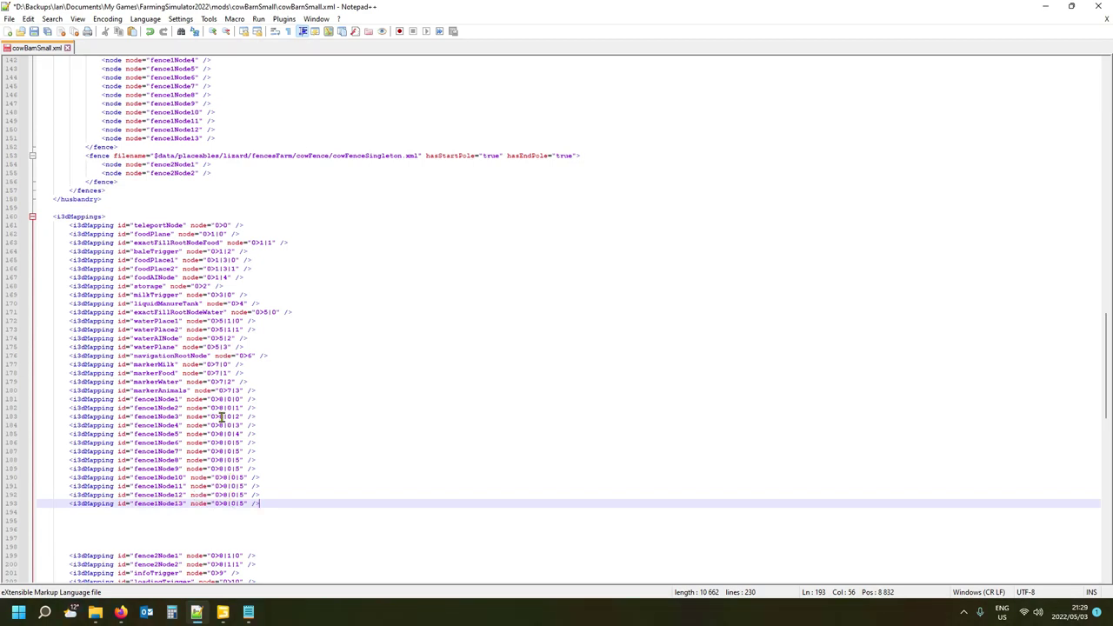
Copy fence1Node7's index path from the fence1 group in GIANTS Editor into its mapping in Notepad++, making the node 0>8|0|6.
click(222, 613)
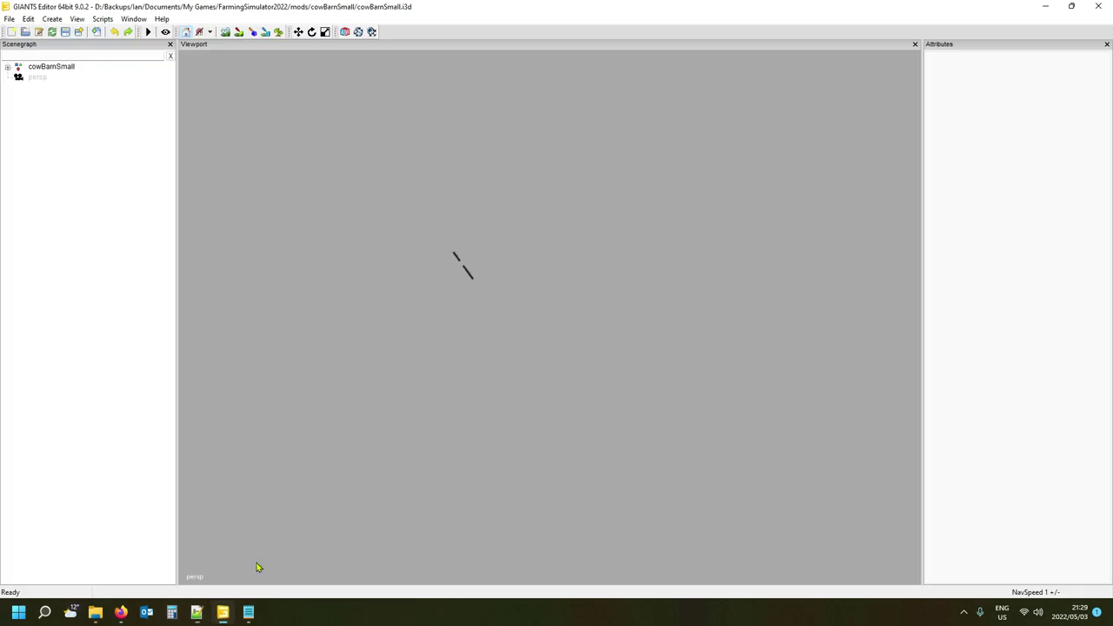
click(7, 67)
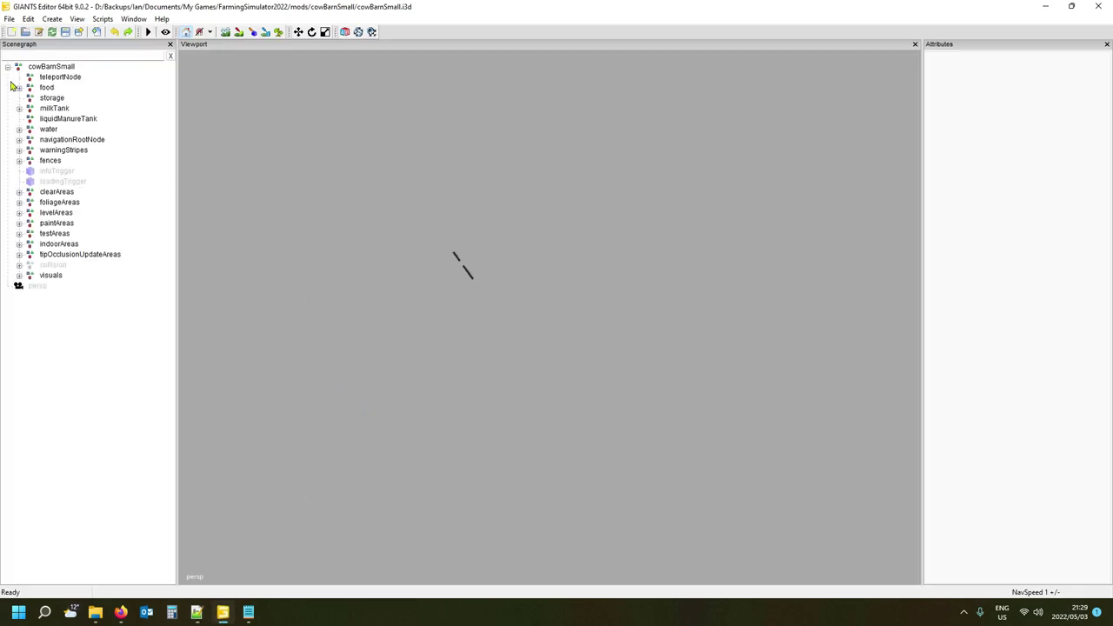
click(19, 161)
click(30, 171)
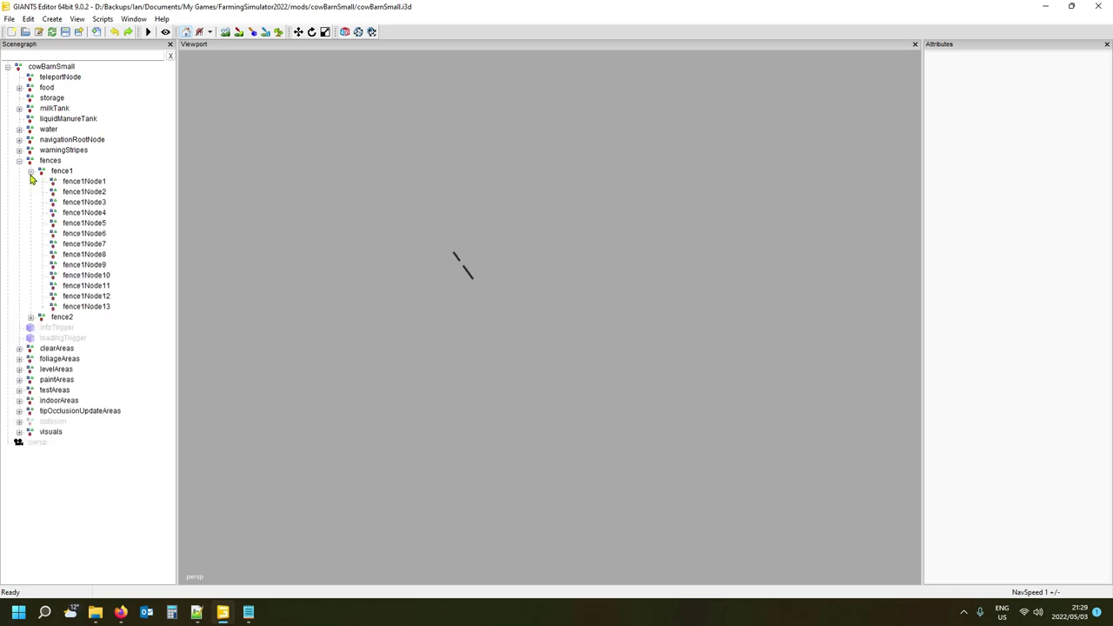
click(87, 245)
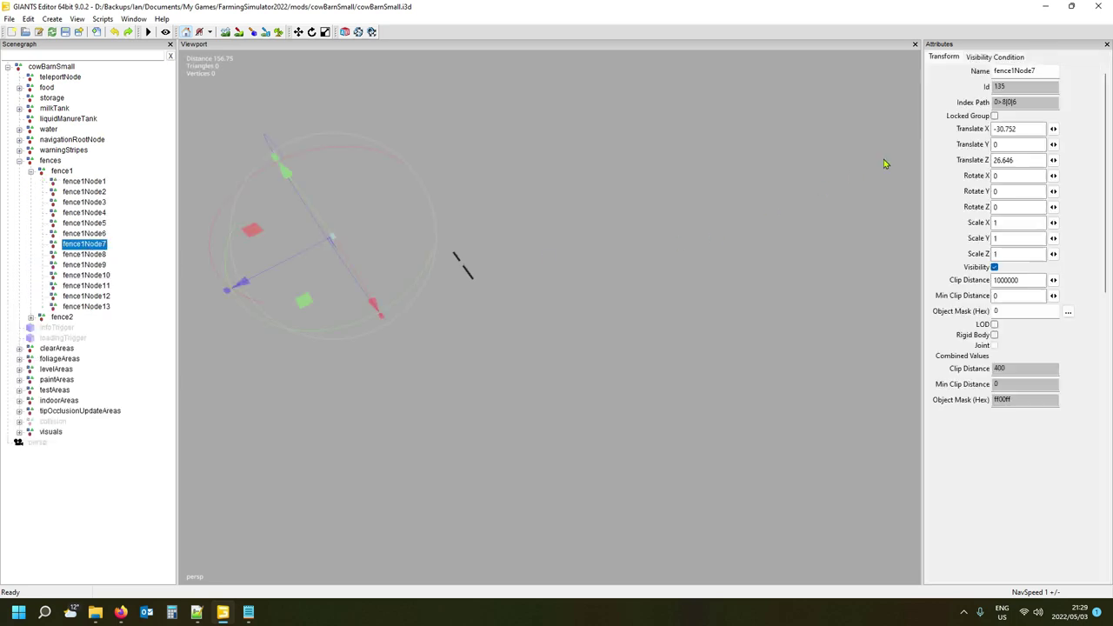
drag(1035, 102, 991, 104)
click(196, 614)
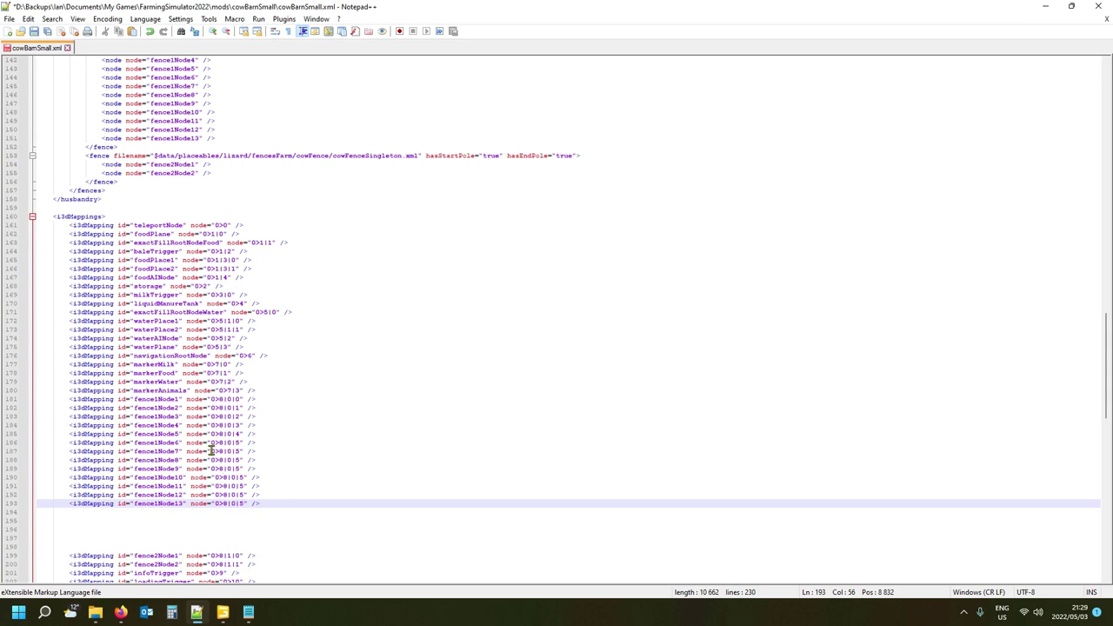
drag(210, 451, 237, 452)
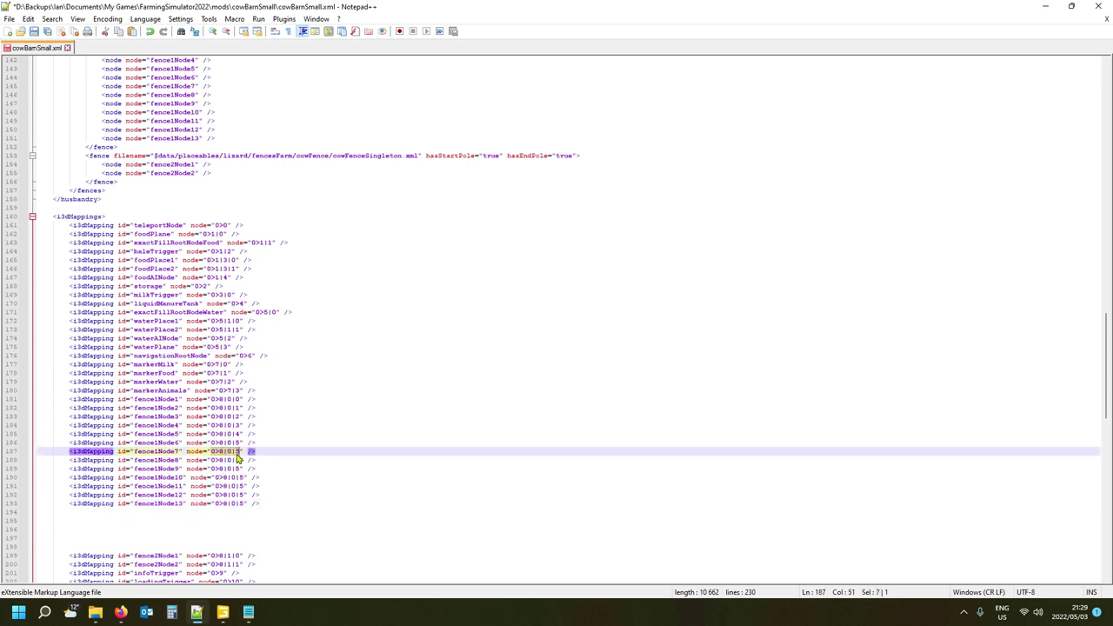
text(0>8|0|4)
Copy fence1Node8's index path from GIANTS Editor into its mapping in Notepad++, making the node 0>8|0|7.
click(223, 612)
click(95, 255)
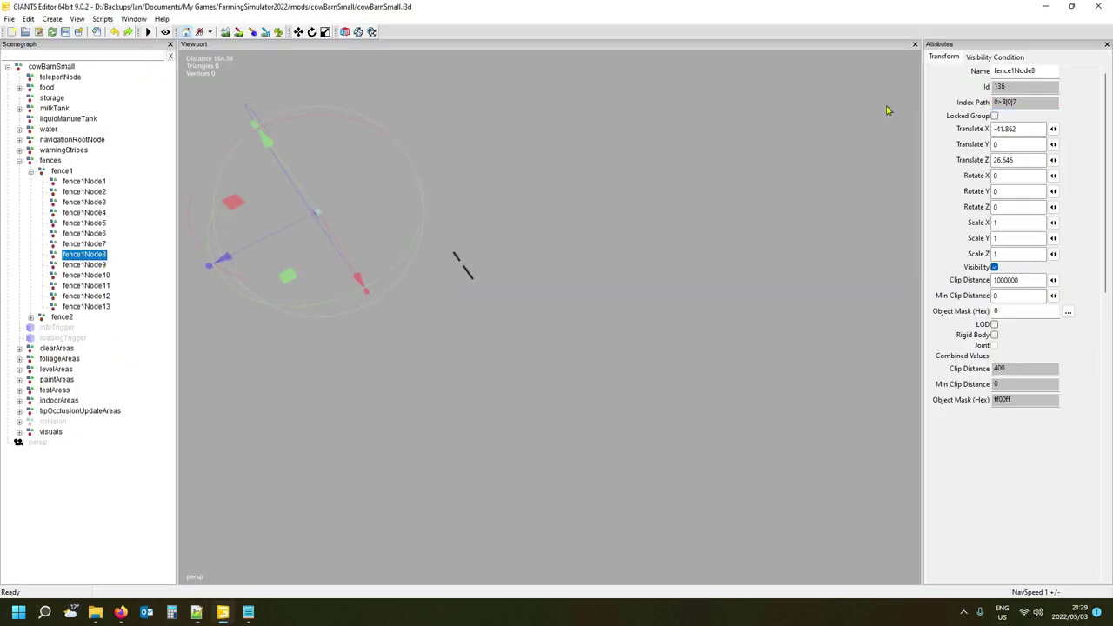
drag(1035, 102, 961, 106)
key(ctrl+c)
click(193, 616)
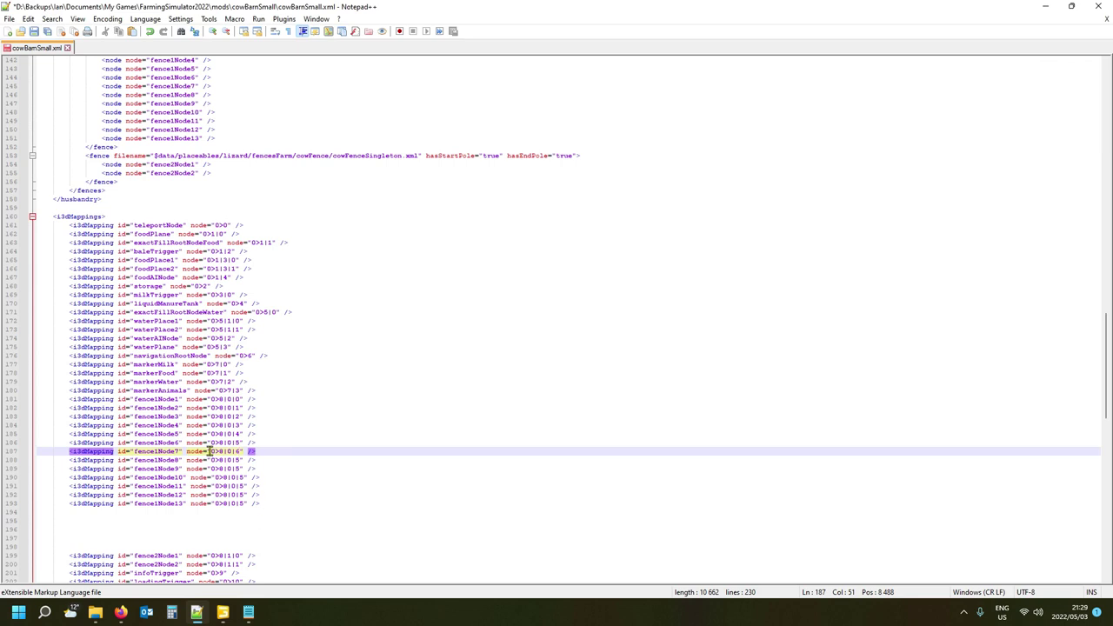
drag(211, 460, 243, 460)
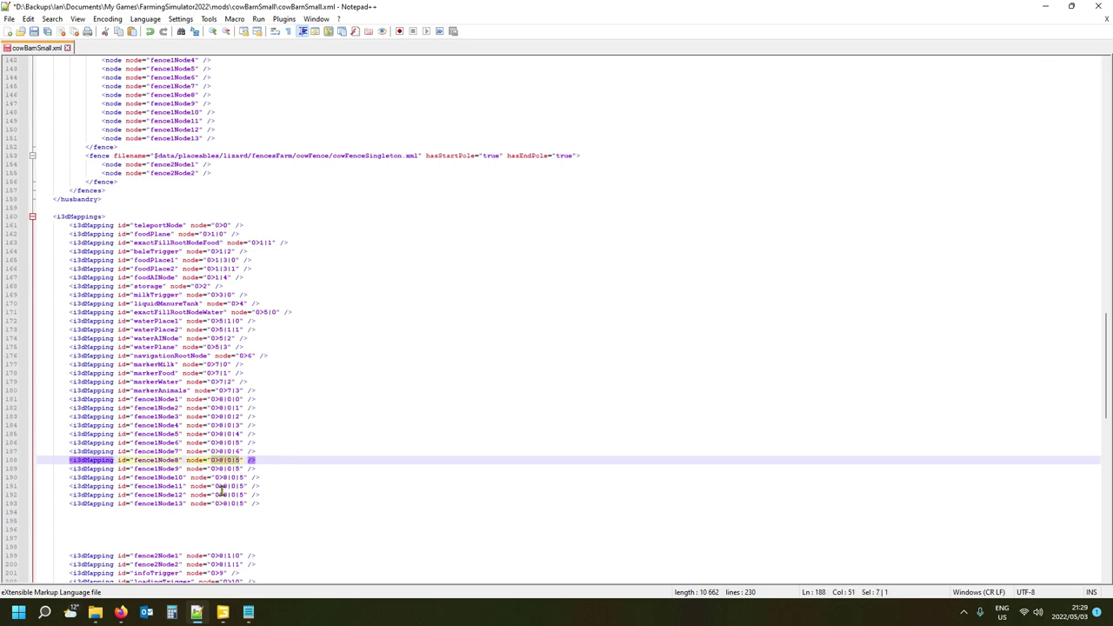
key(ctrl+v)
Set the final node index of the fence1Node9 to fence1Node13 mappings to 8, 9, 10, 11 and 12 respectively.
double_click(237, 468)
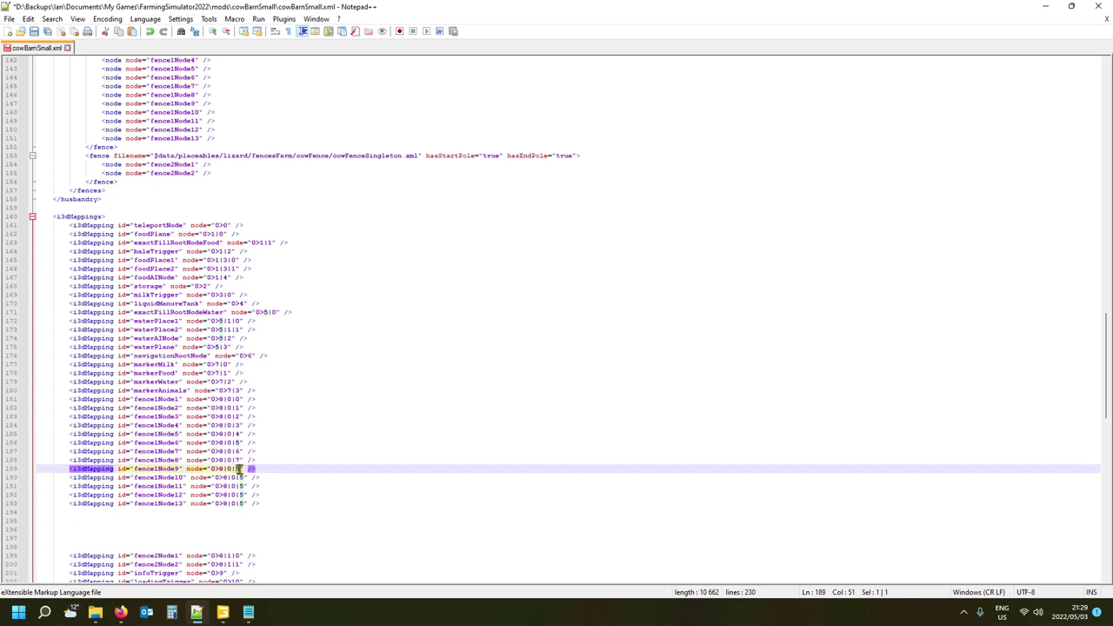
text(8)
double_click(239, 477)
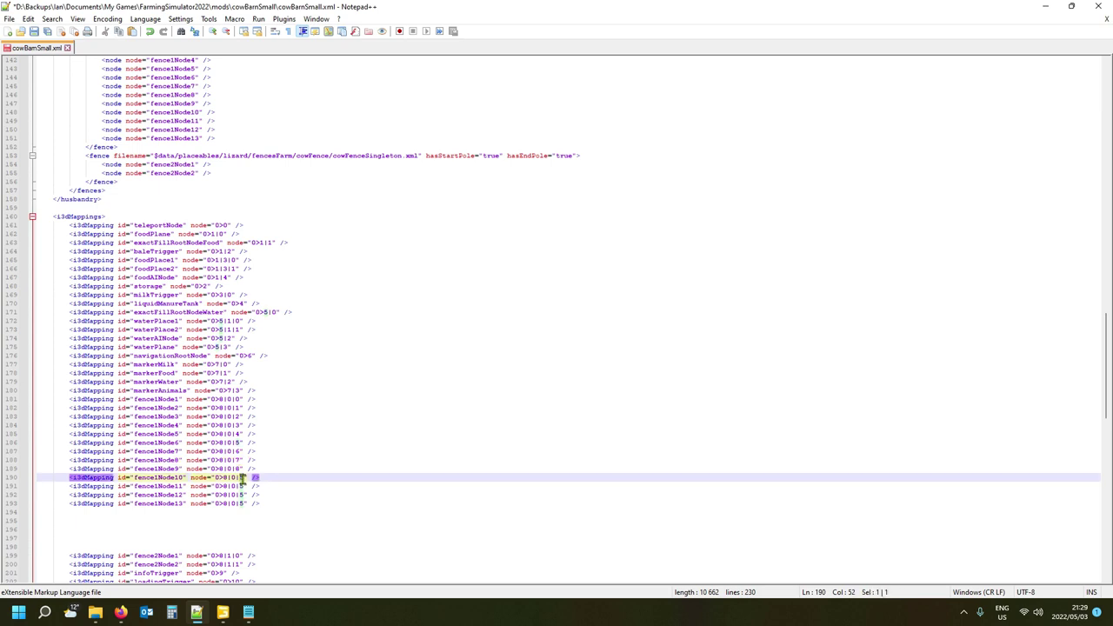
text(9)
double_click(240, 487)
text(10)
double_click(241, 494)
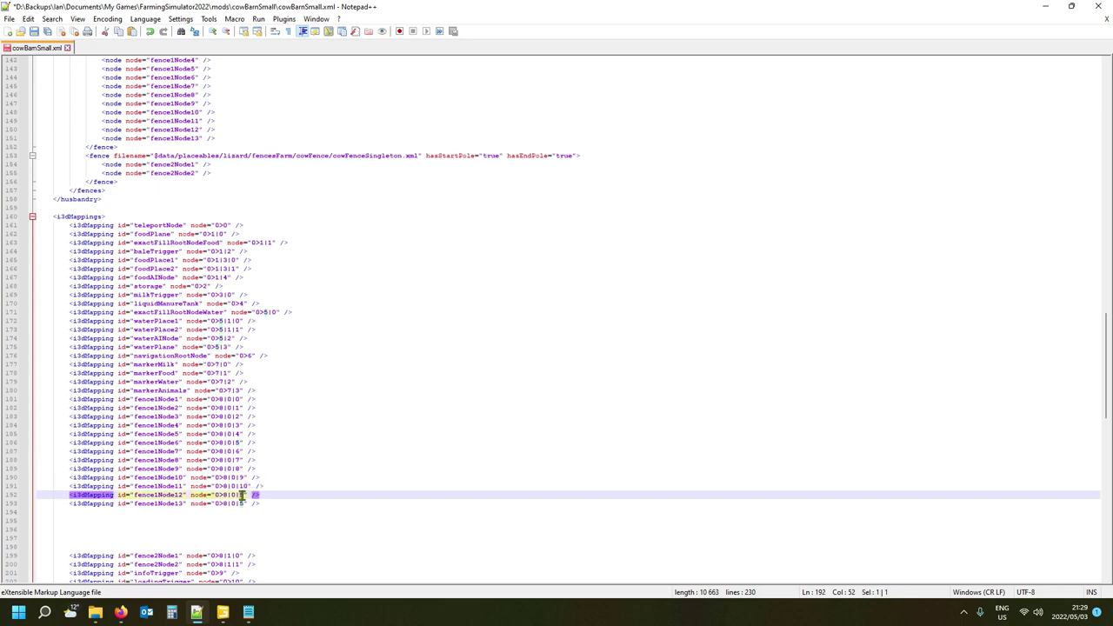
text(11)
double_click(240, 503)
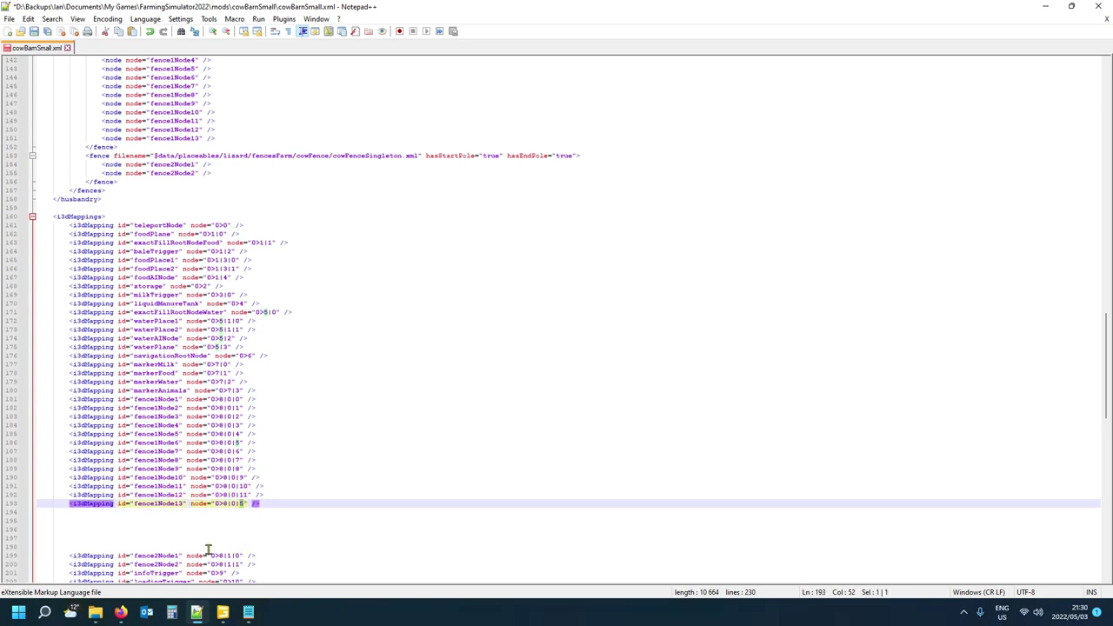
text(12)
Check the index path of fence1Node13 in GIANTS Editor against its mapping, and return to Notepad++.
click(223, 613)
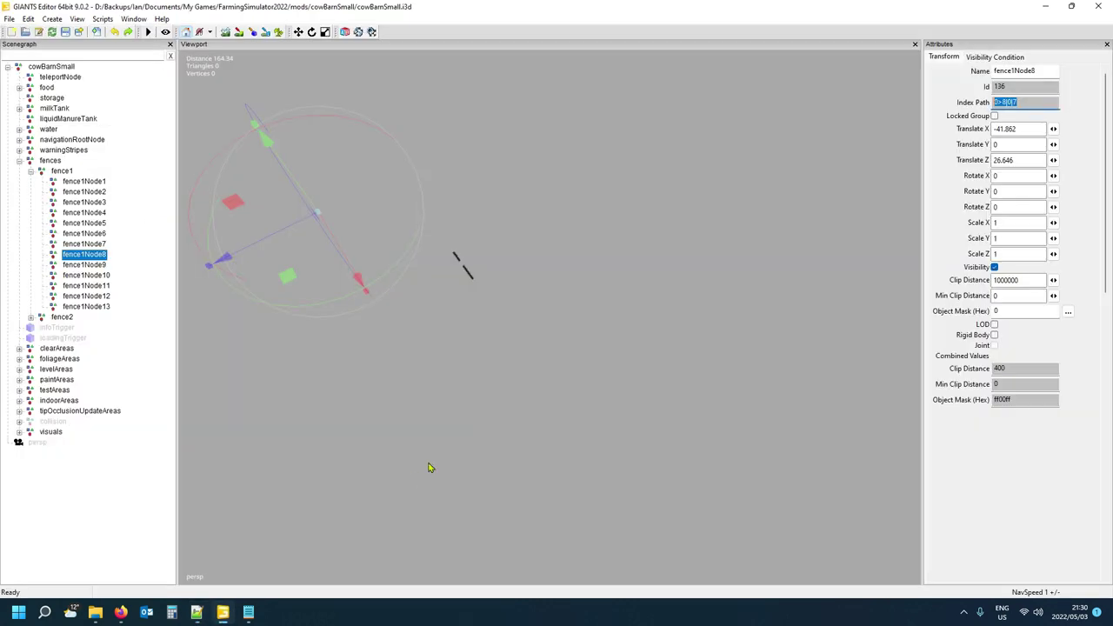
click(107, 307)
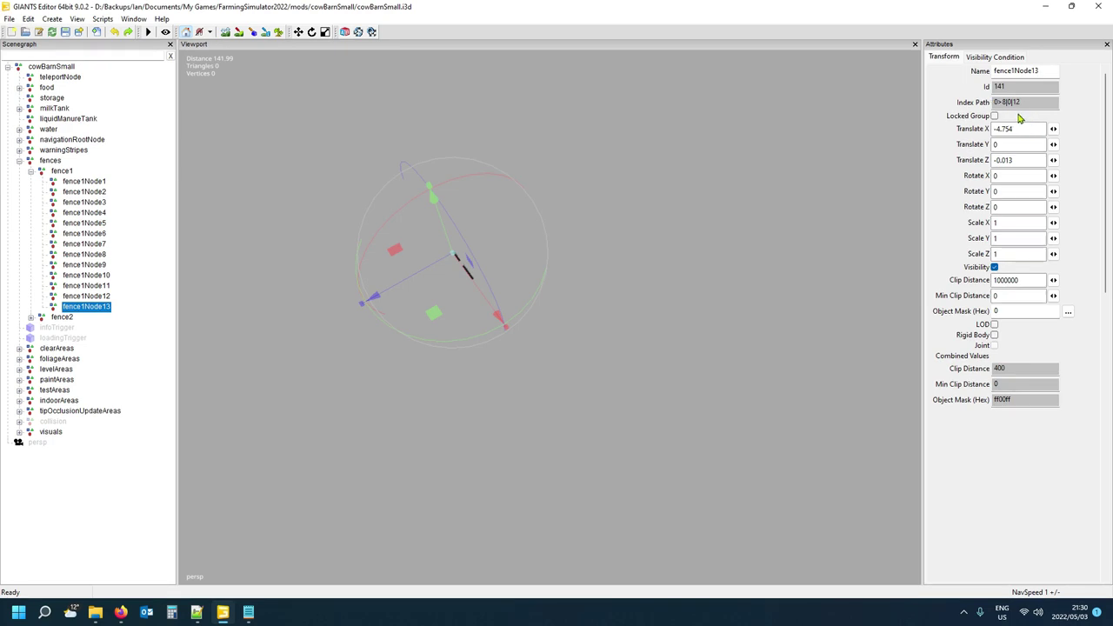
click(196, 613)
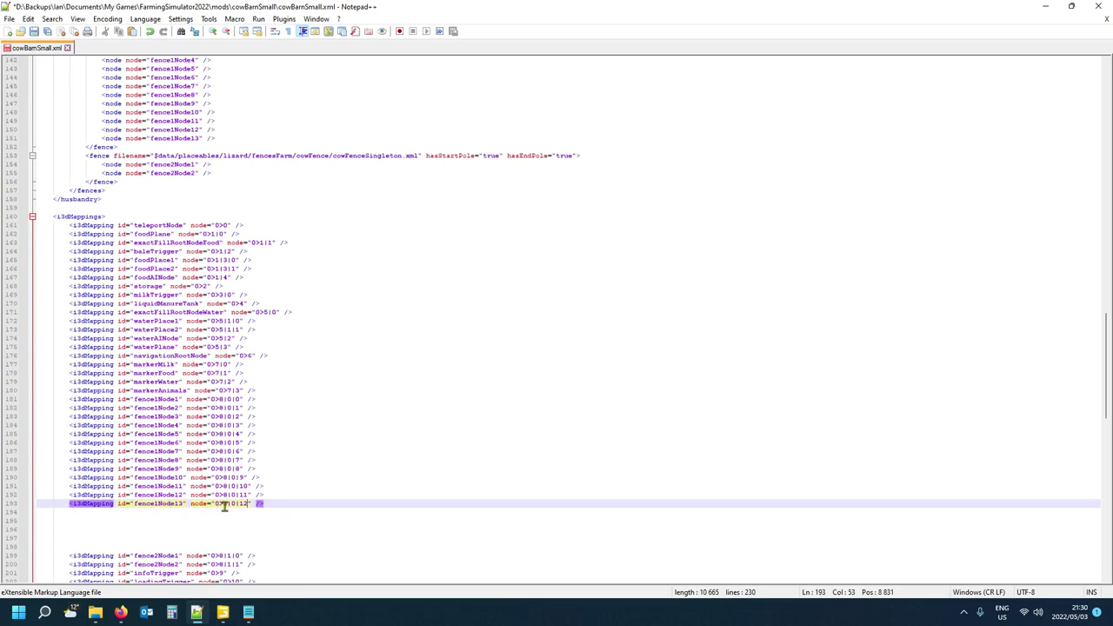
Remove the blank lines between the fence1Node13 and fence2Node1 mappings and save cowBarnSmall.xml.
click(48, 515)
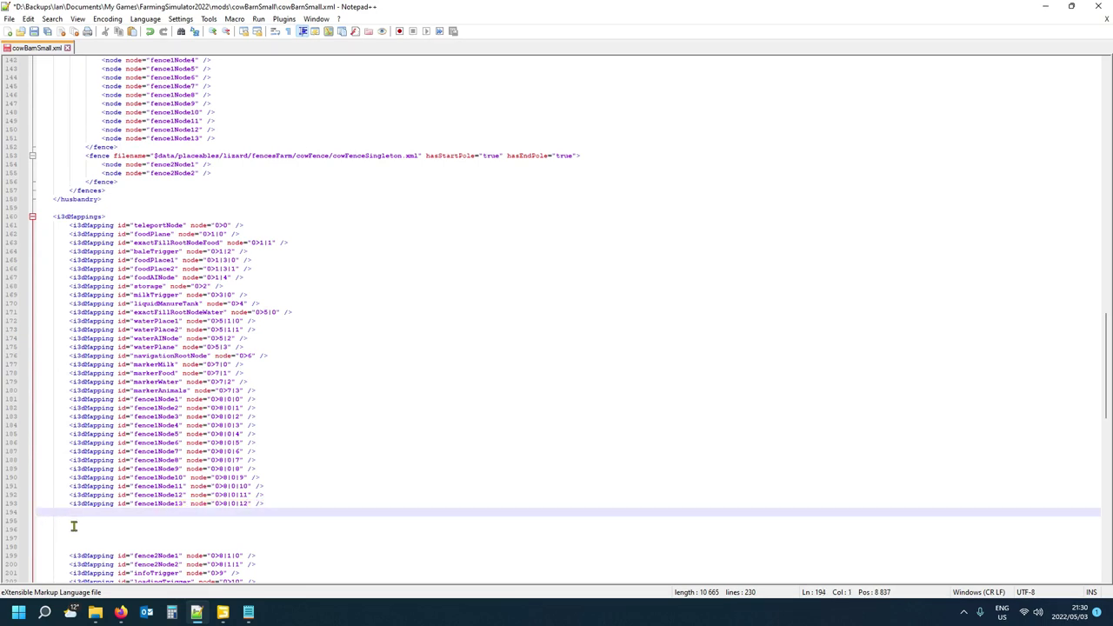
key(Delete)
key(Delete)
key(Delete)
key(Delete)
key(Delete)
click(33, 31)
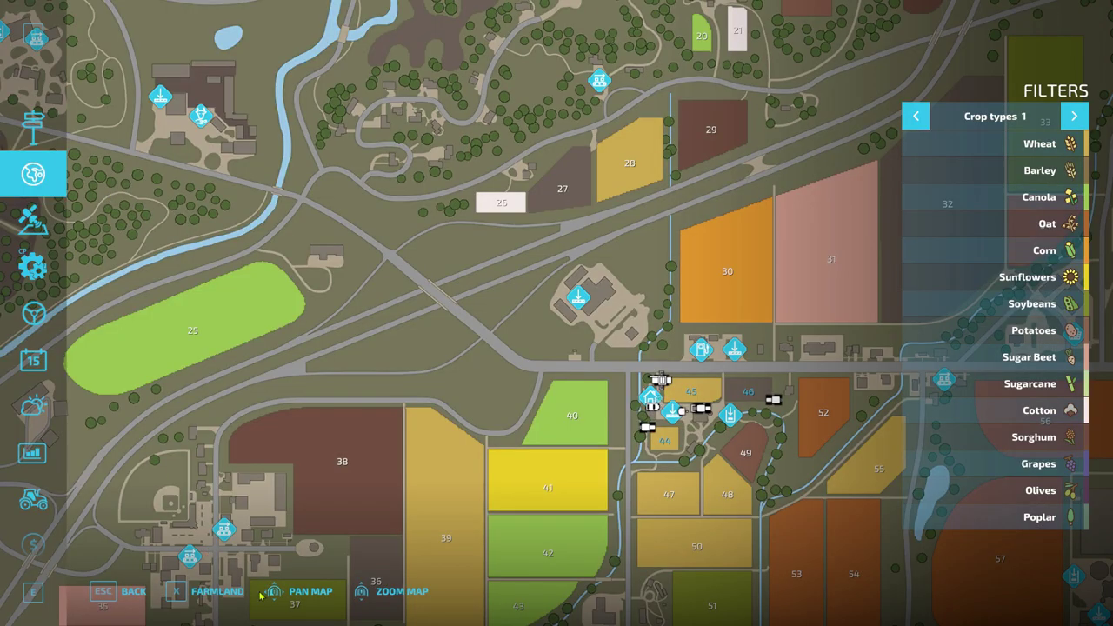
Switch the map to the farmland view and buy the land of field 47.
click(213, 591)
drag(472, 385, 353, 327)
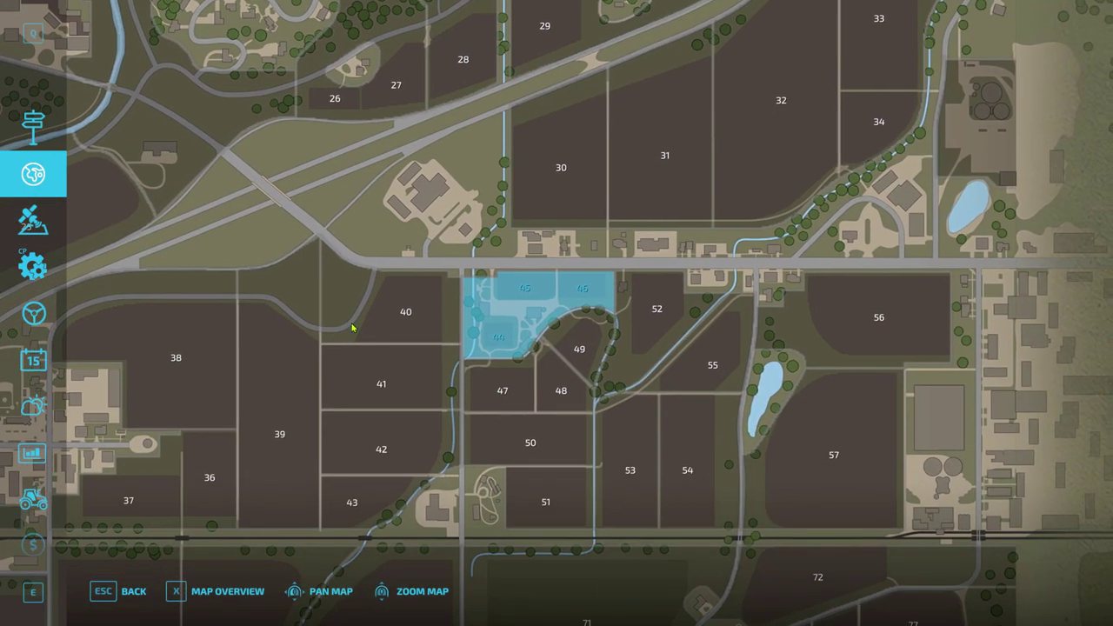
click(506, 386)
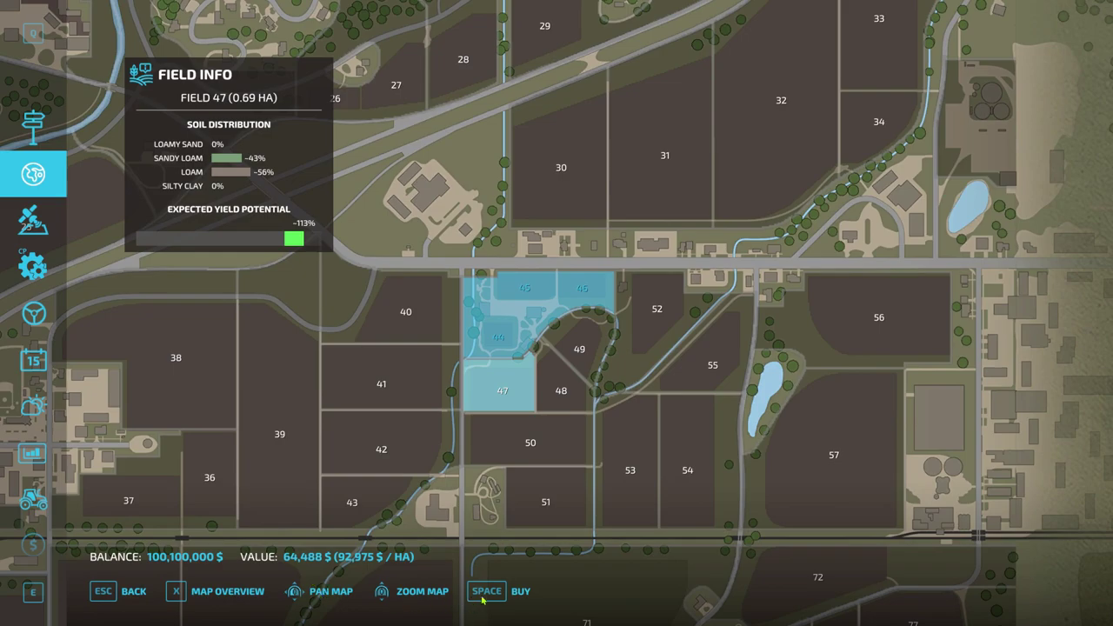
click(487, 592)
click(400, 403)
Buy the land of fields 48 and 50, and close the map.
click(561, 391)
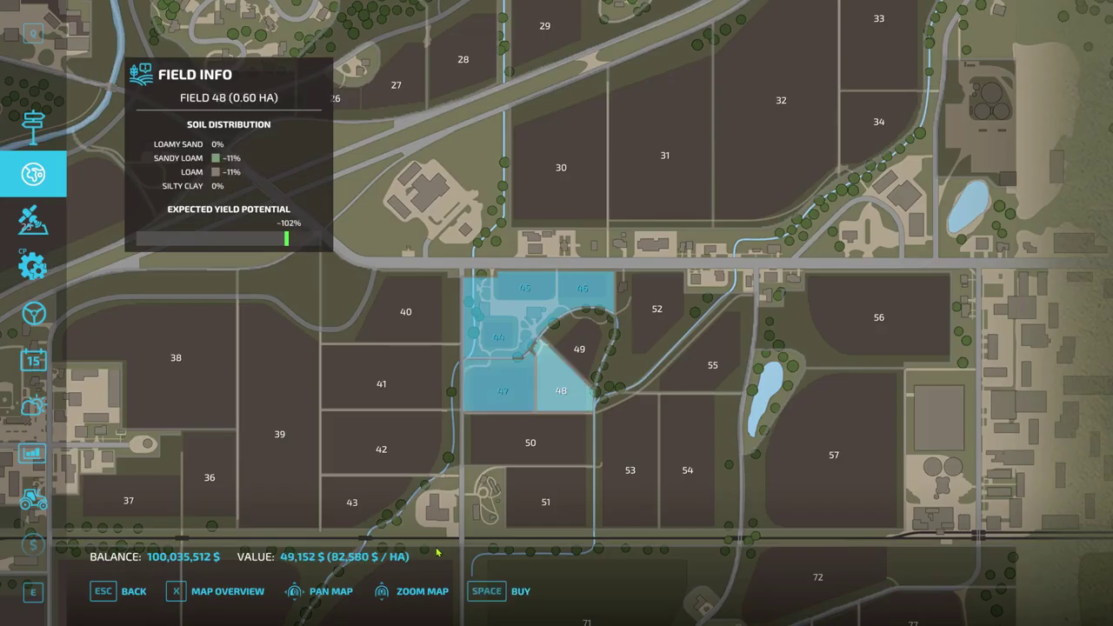
click(497, 594)
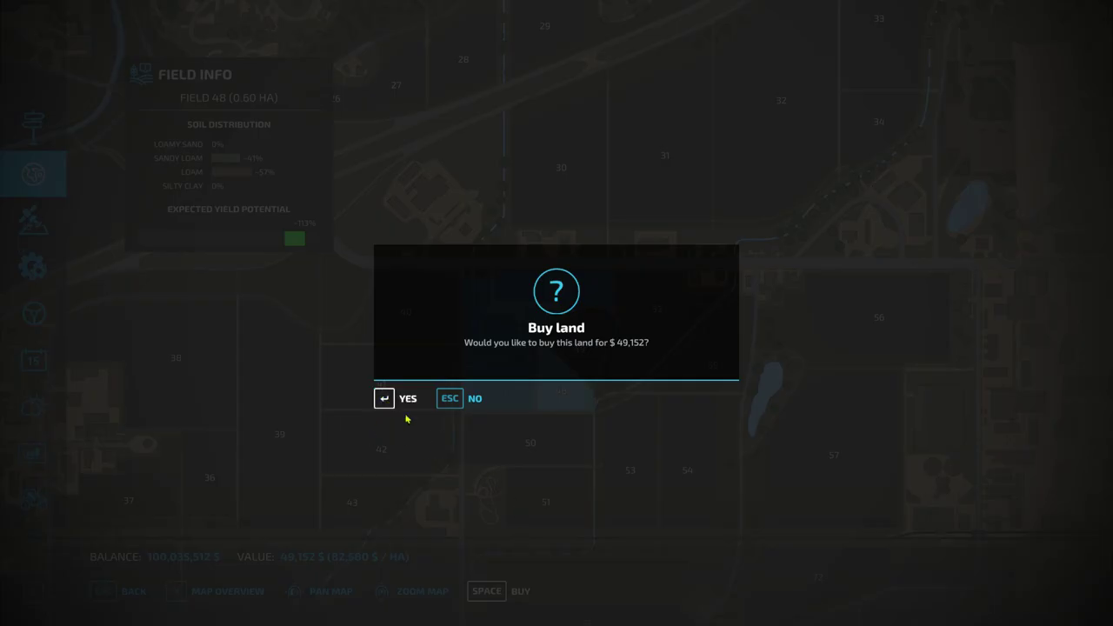
click(392, 400)
click(530, 456)
click(487, 592)
click(395, 399)
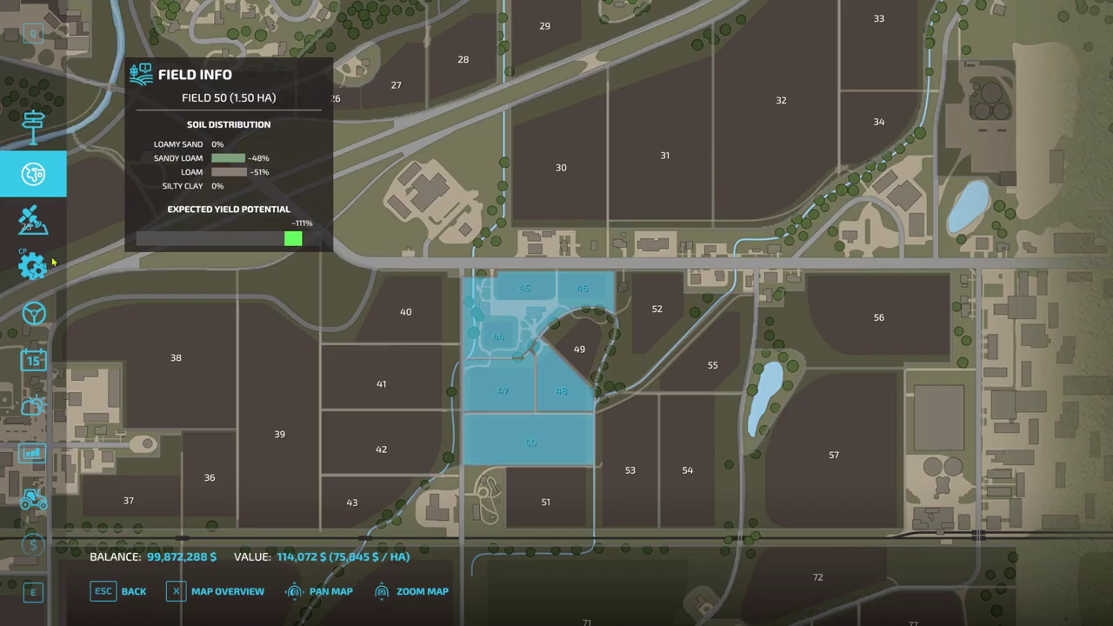
key(Escape)
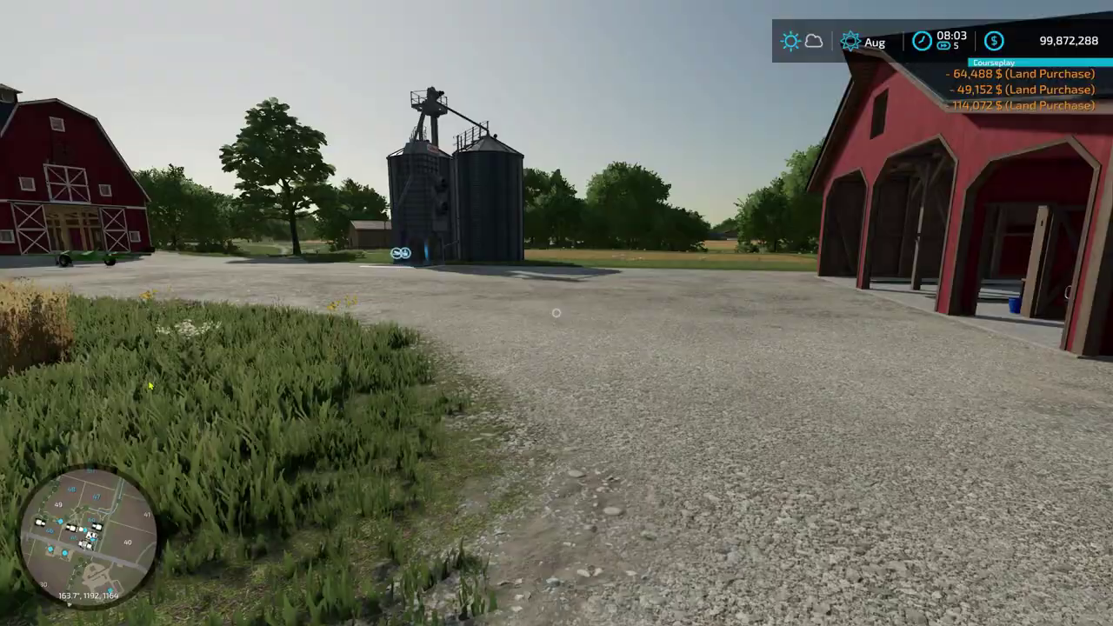
Enter construction mode and choose the last $75,000 Cow Pasture among the cow buildings for placement.
key(p)
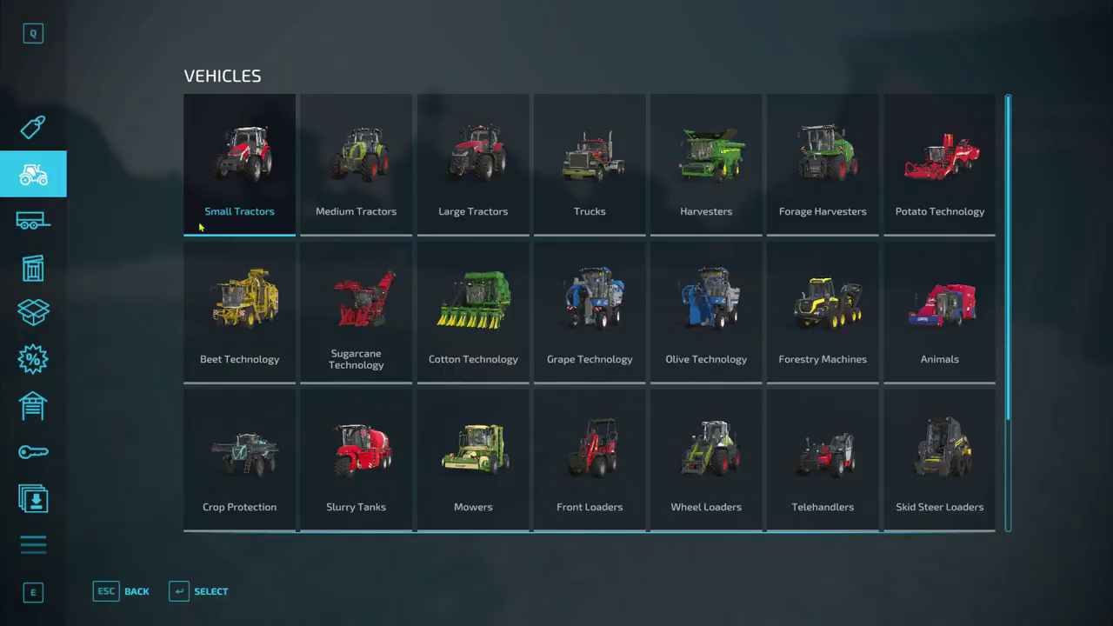
click(34, 543)
click(663, 303)
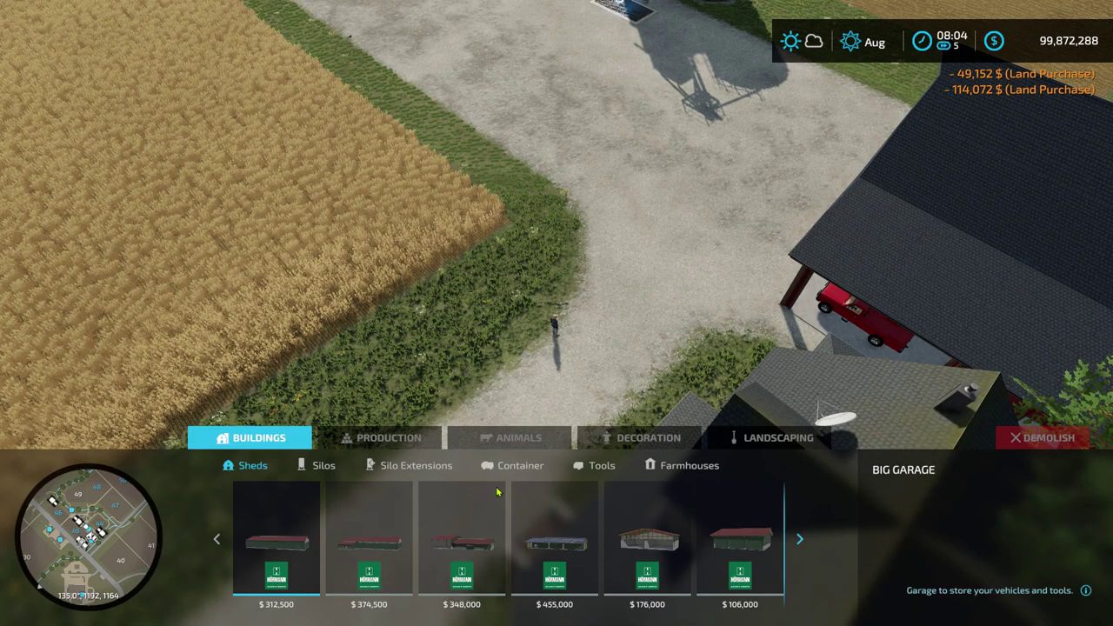
click(550, 445)
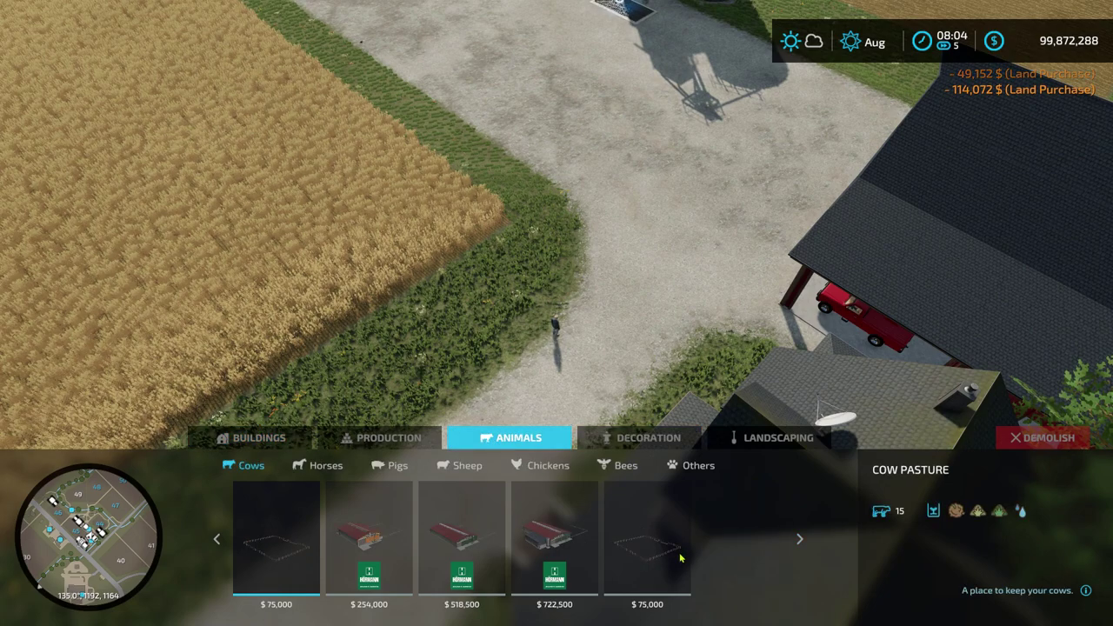
click(656, 540)
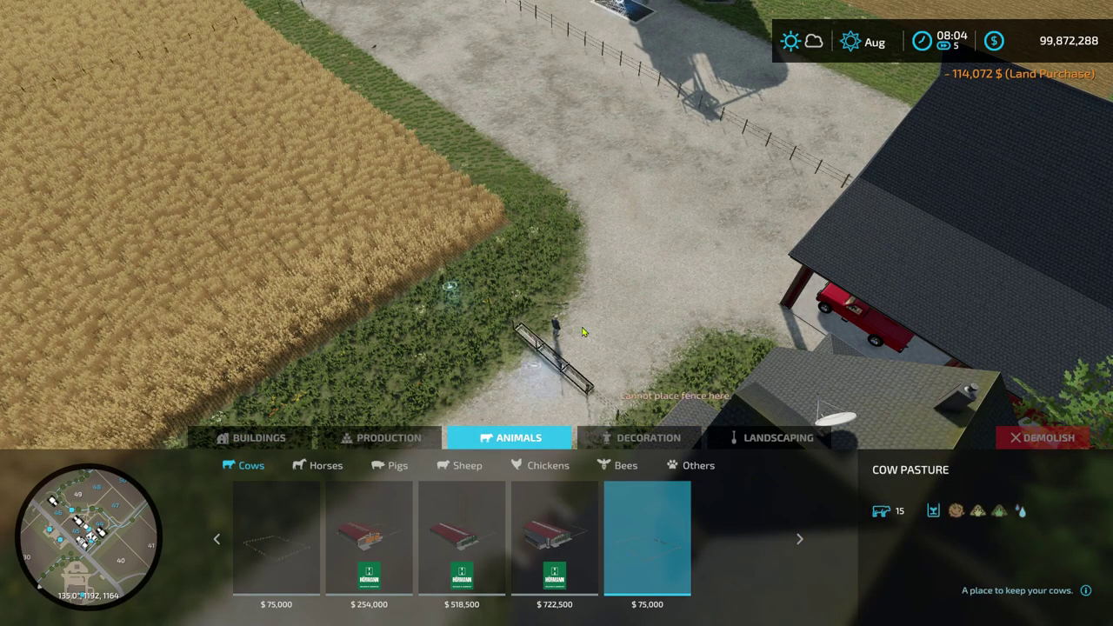
Place the selected Cow Pasture on field 47 so its fences fit inside the crop area, and leave construction mode.
scroll(574, 313, down, 5)
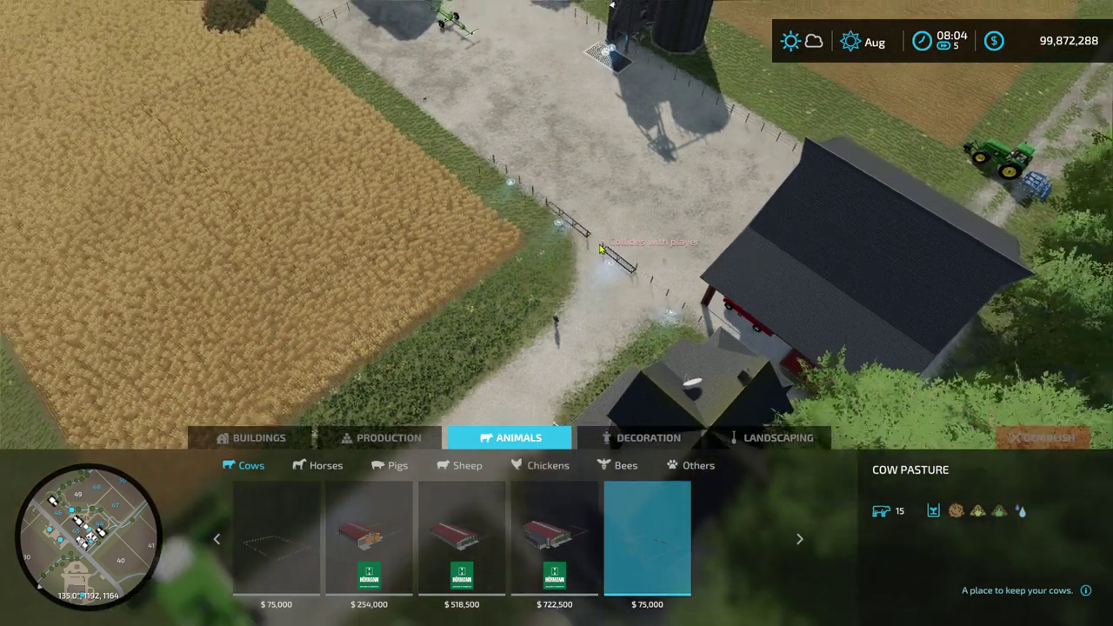
key(w)
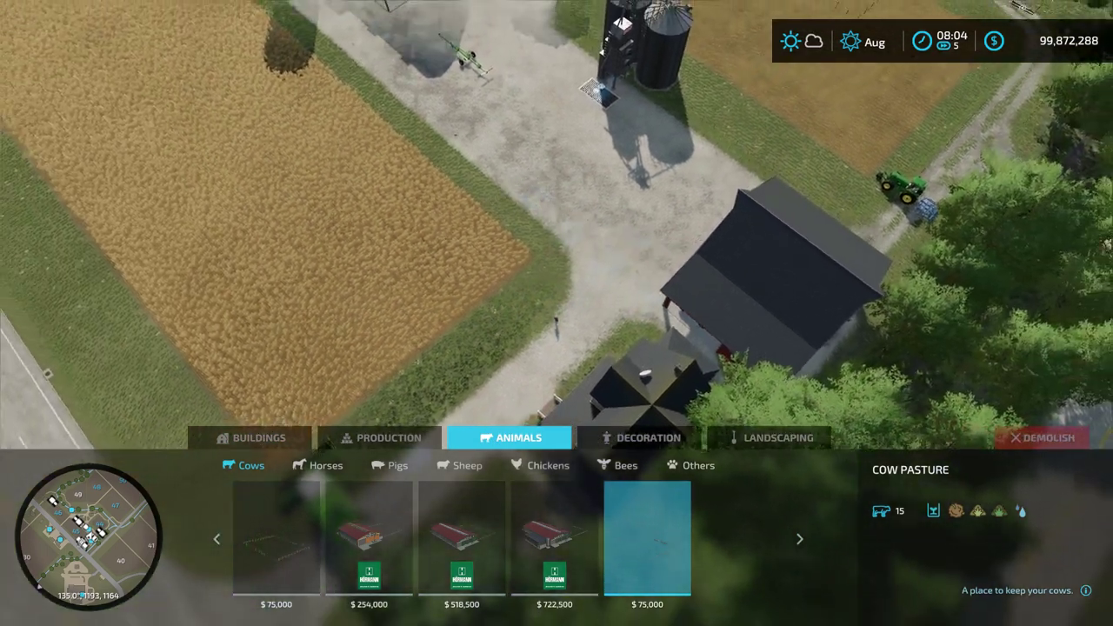
key(w)
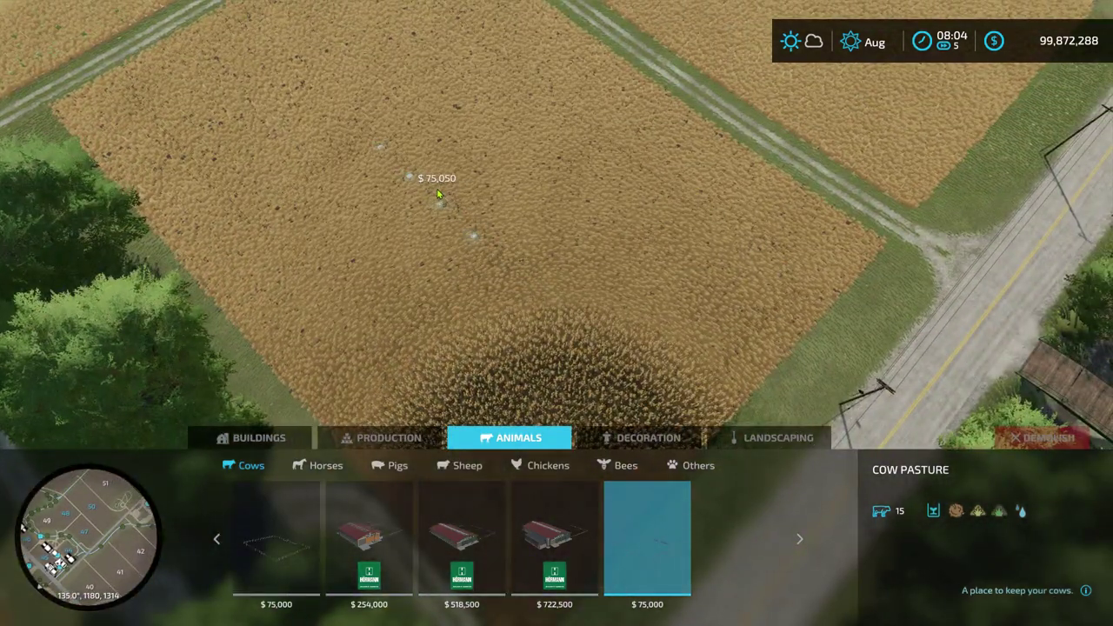
click(437, 195)
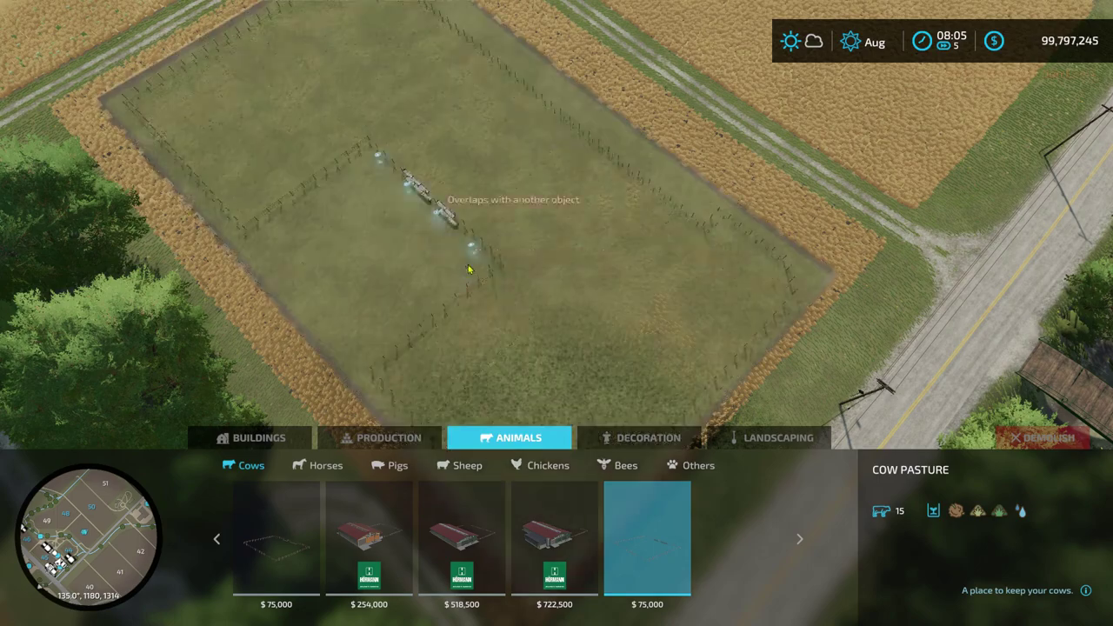
key(s)
key(w)
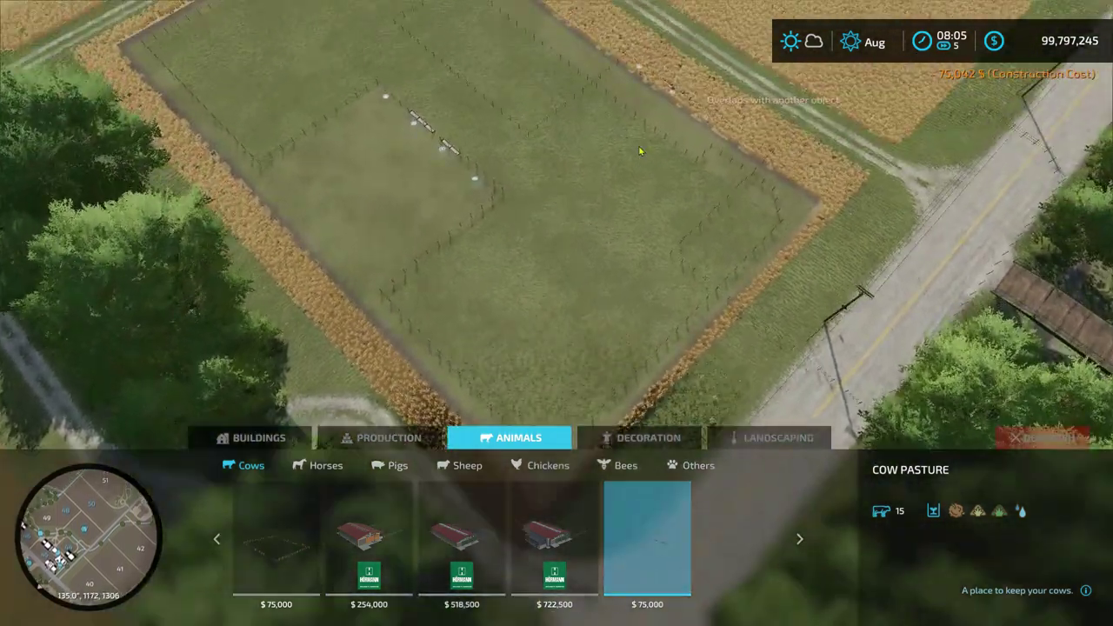
key(Escape)
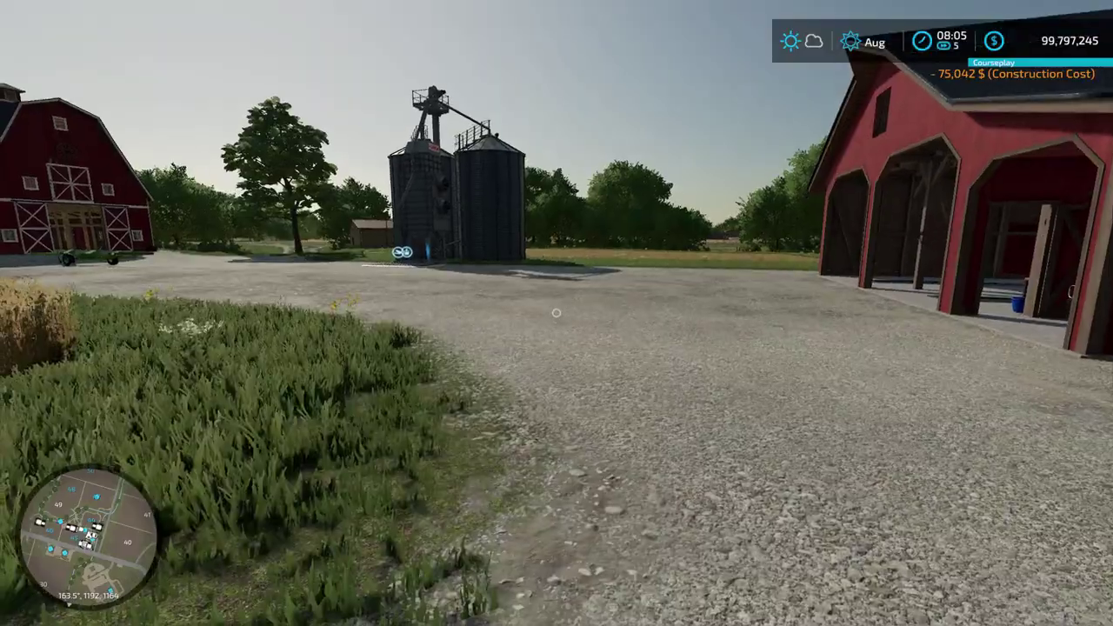
Visit the Cow Pasture on field 47 from the map overview.
key(Escape)
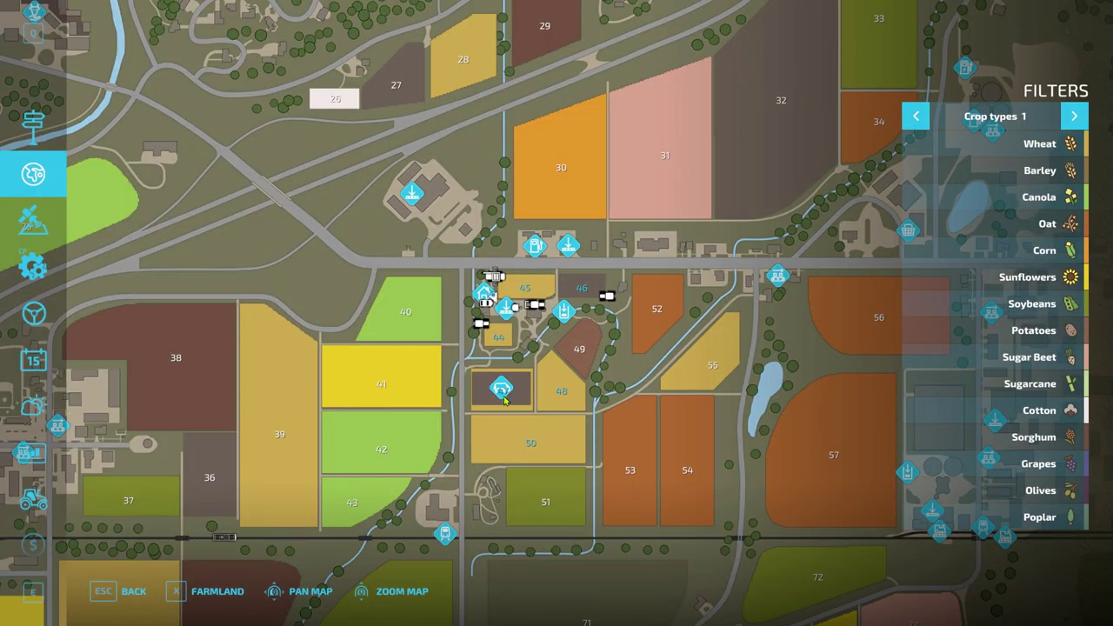
scroll(502, 393, up, 5)
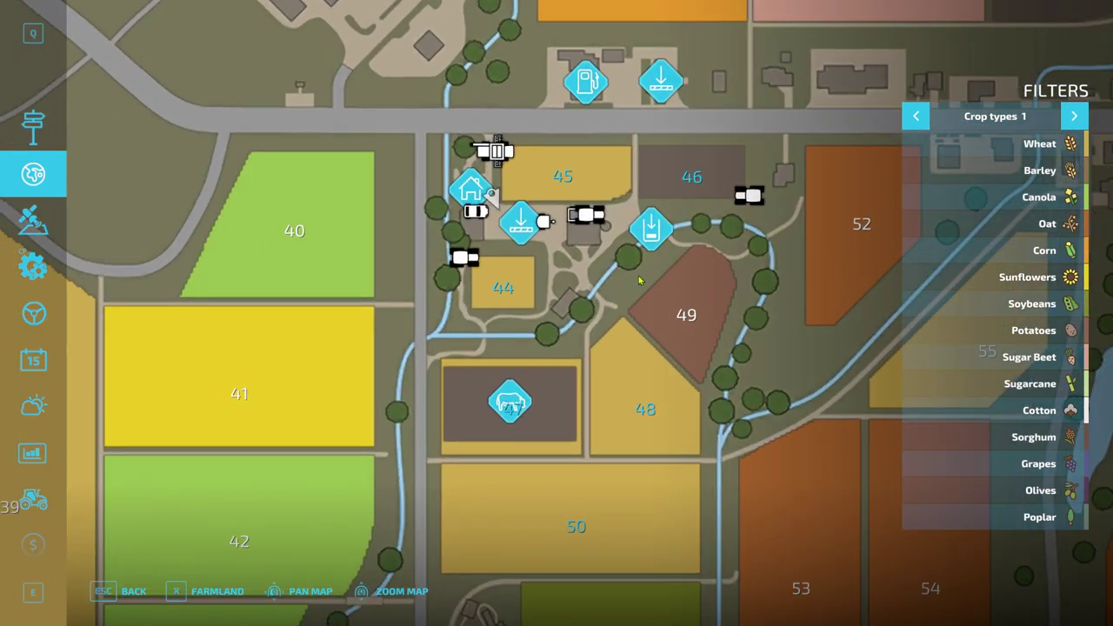
click(655, 232)
click(509, 406)
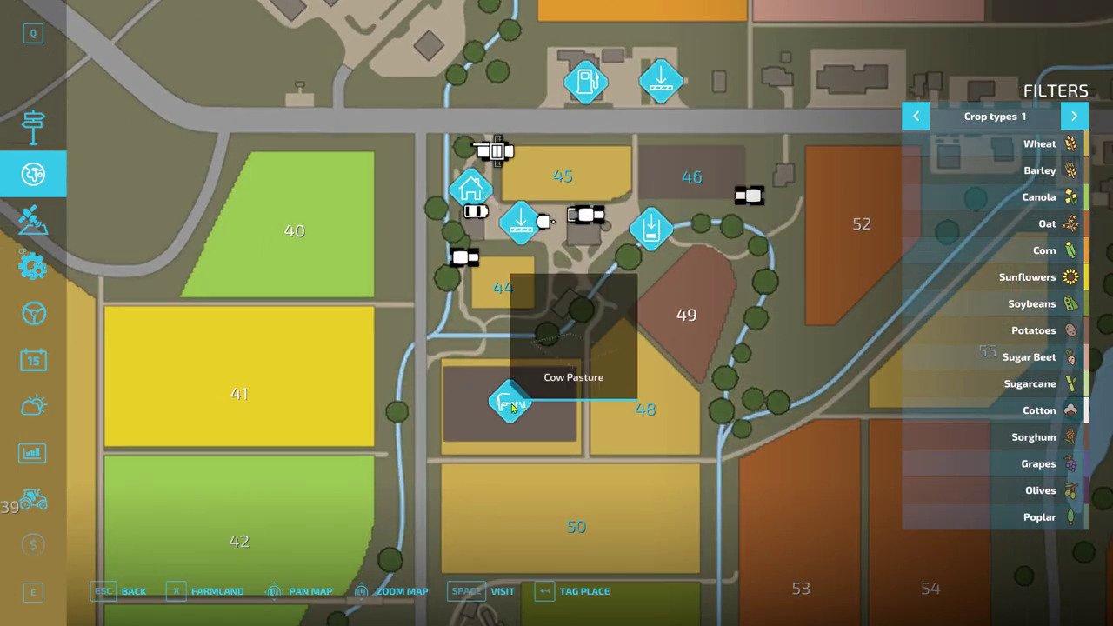
key(space)
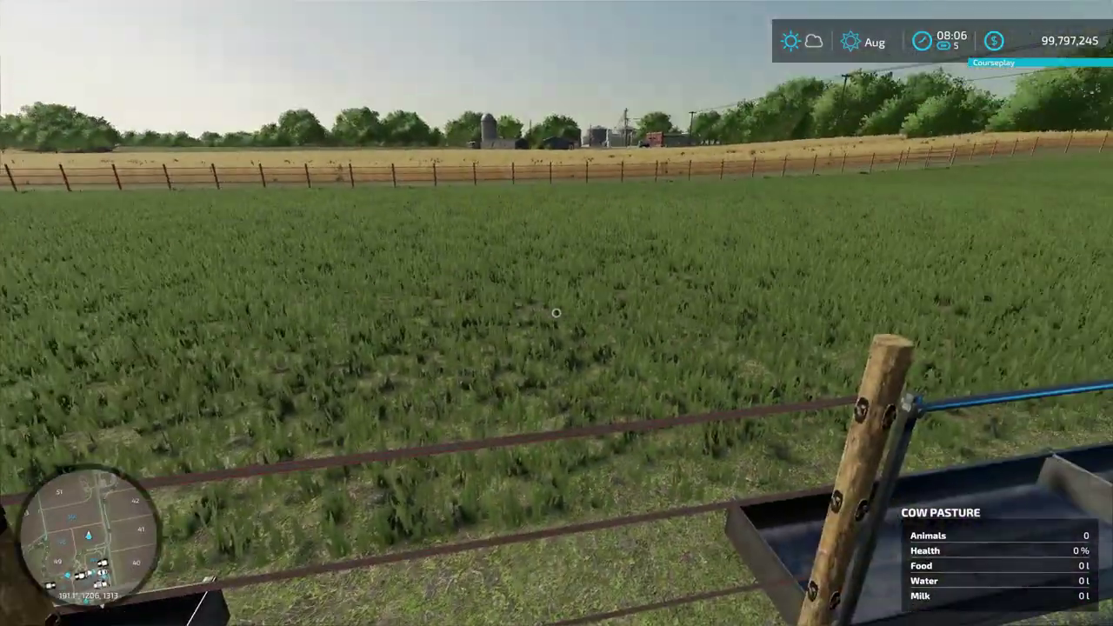
Walk past the troughs and along the inner fence of the pasture, and open the Animal Dealer.
mouse_move(556, 313)
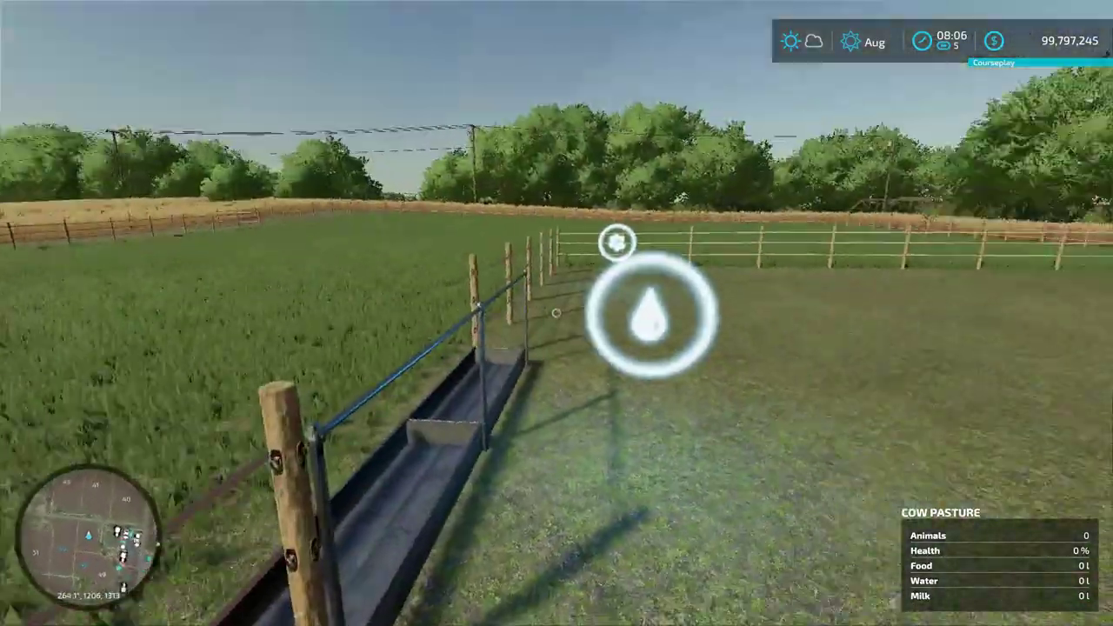
key(w)
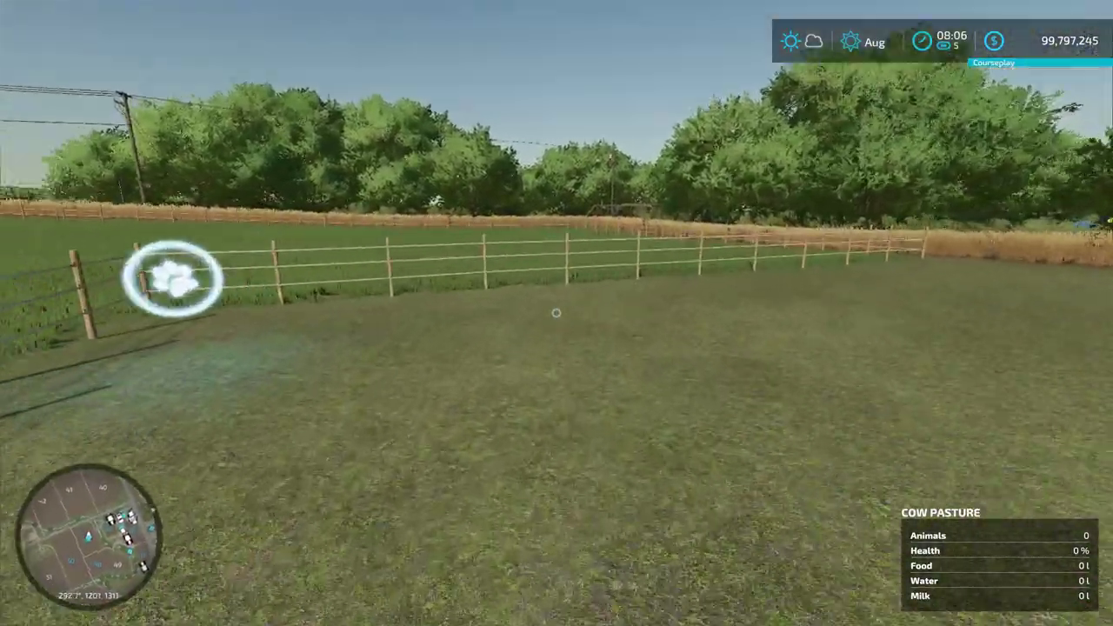
key(w)
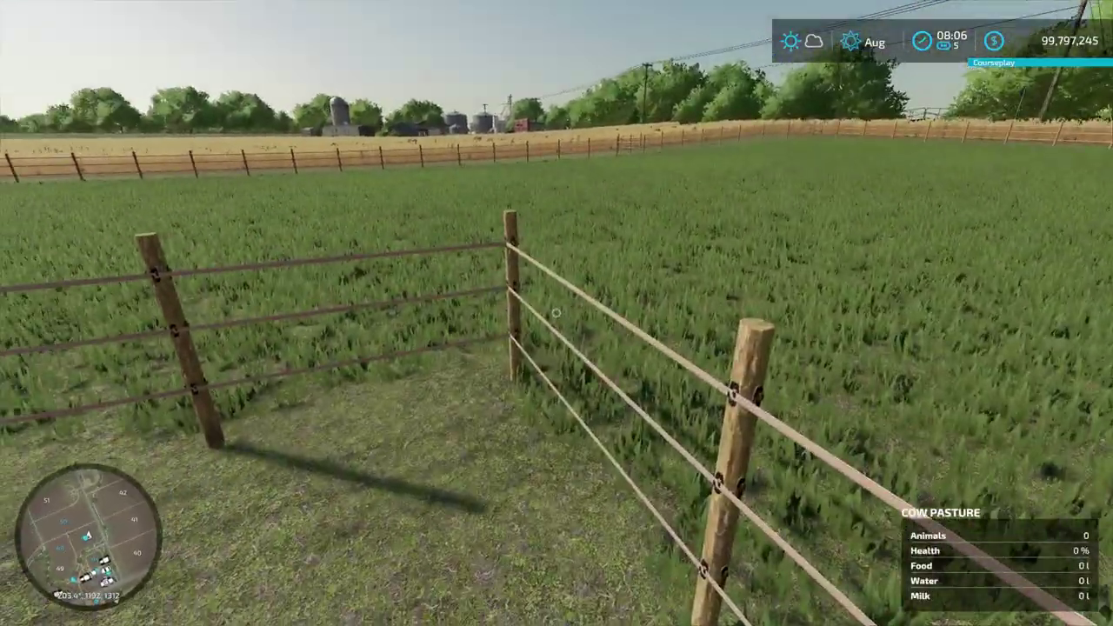
key(w)
key(r)
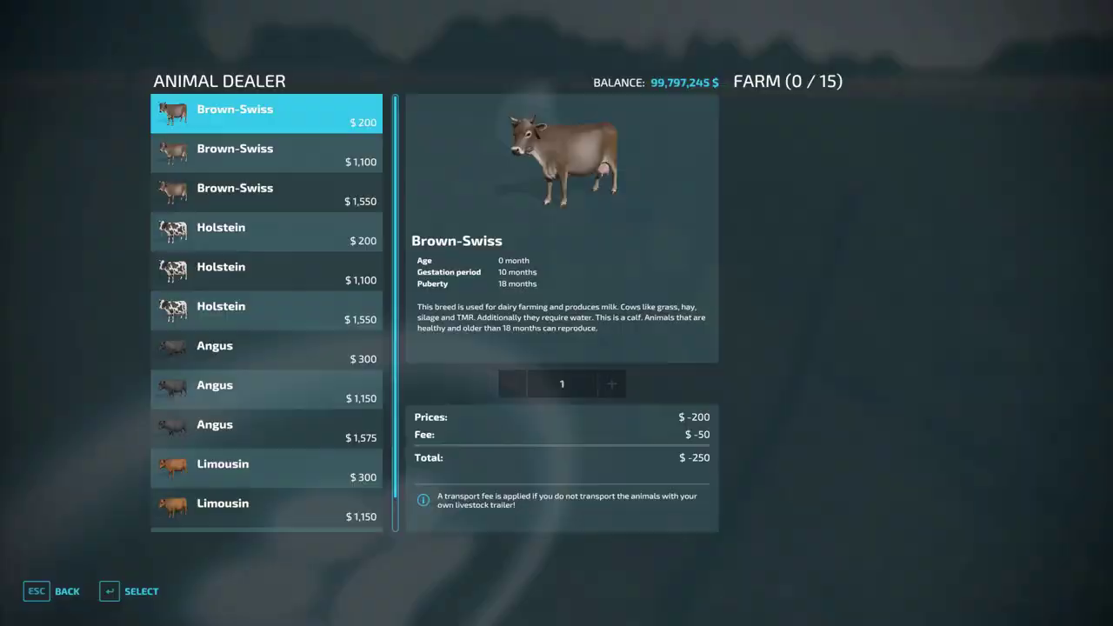
Buy 15 Holstein calves at $200 each for the pasture, and return to the map.
click(225, 238)
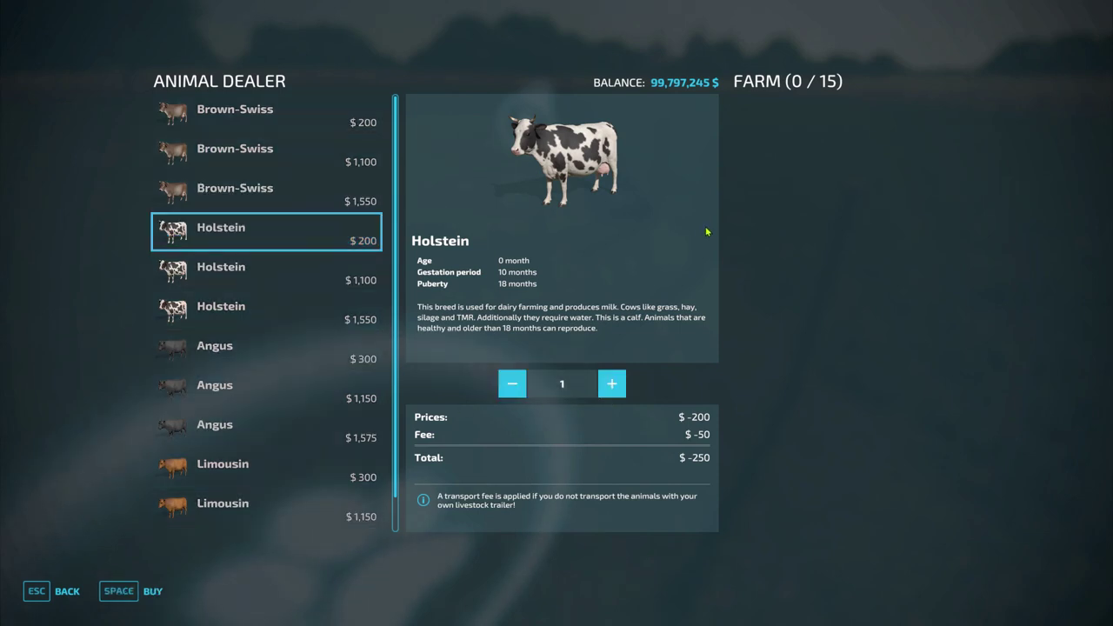
click(140, 591)
click(384, 399)
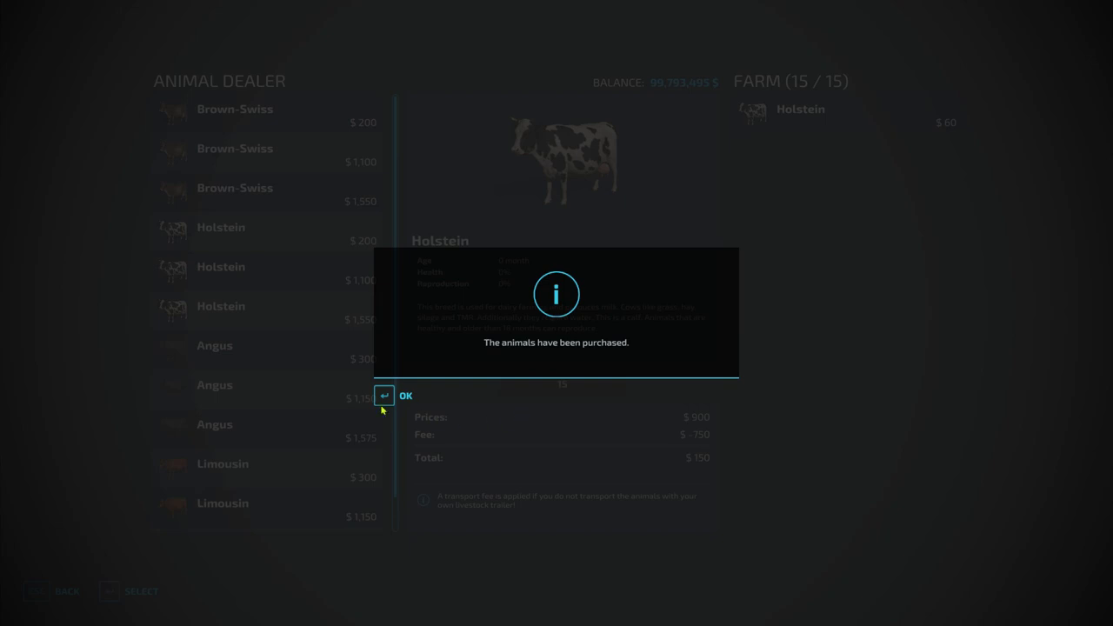
click(384, 397)
key(Escape)
key(Escape)
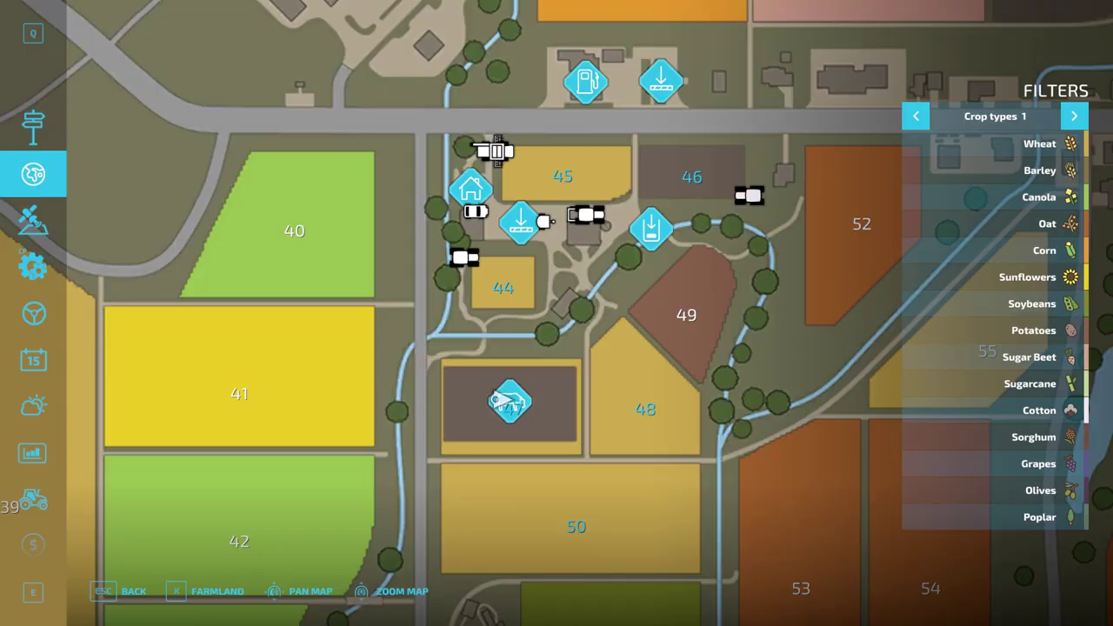
Close the map and inspect the cow pasture's yard, including its troughs, interaction markers and inner fence.
key(Escape)
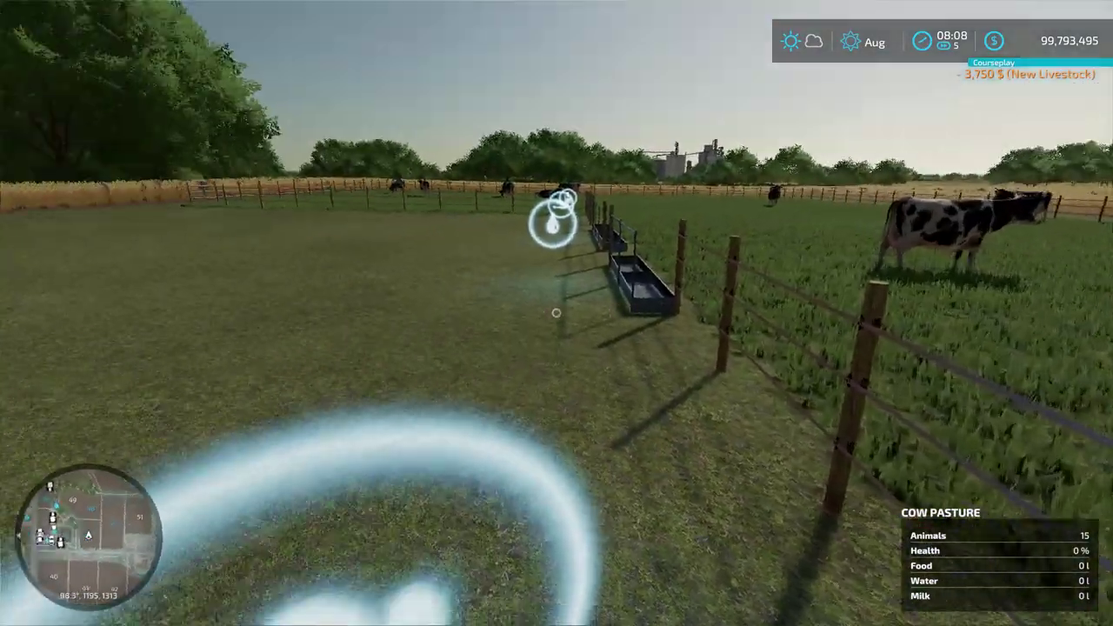
key(w)
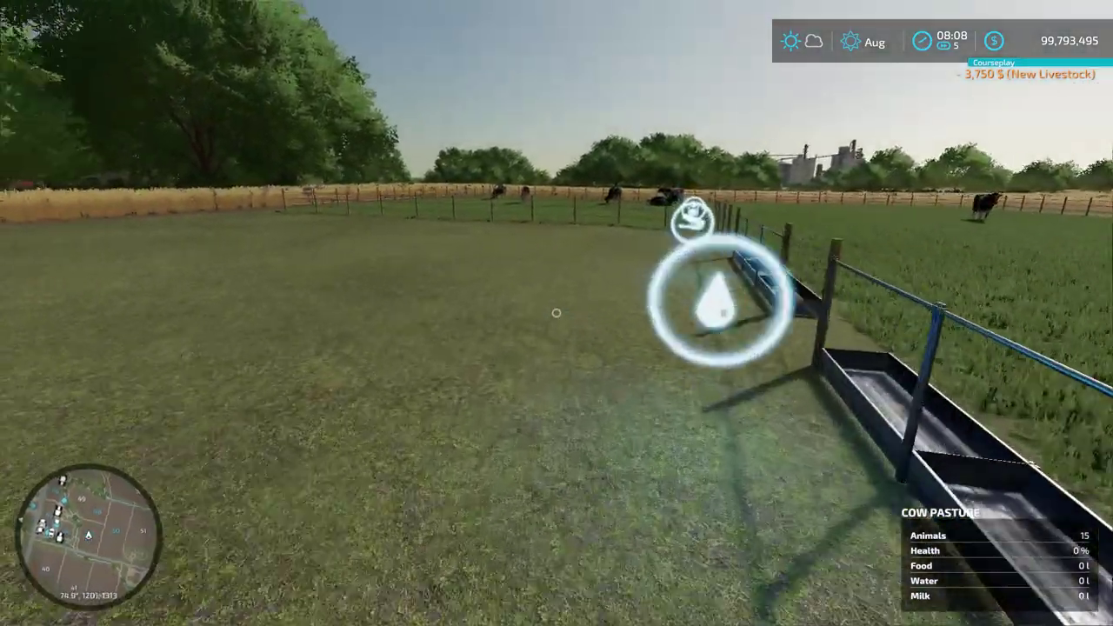
key(w)
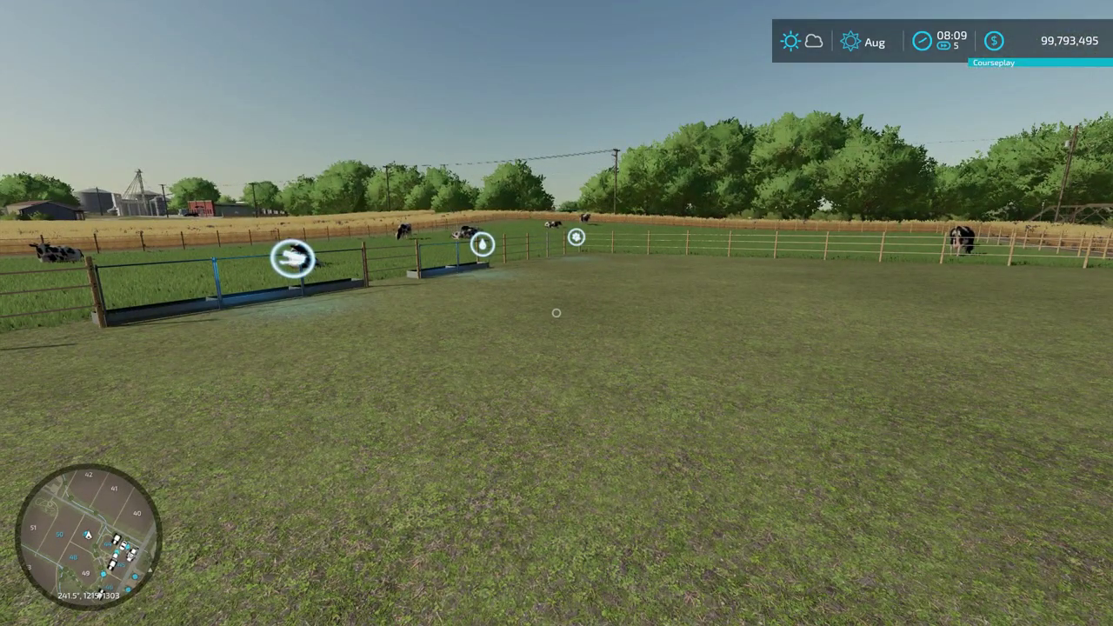
key(w)
key(d)
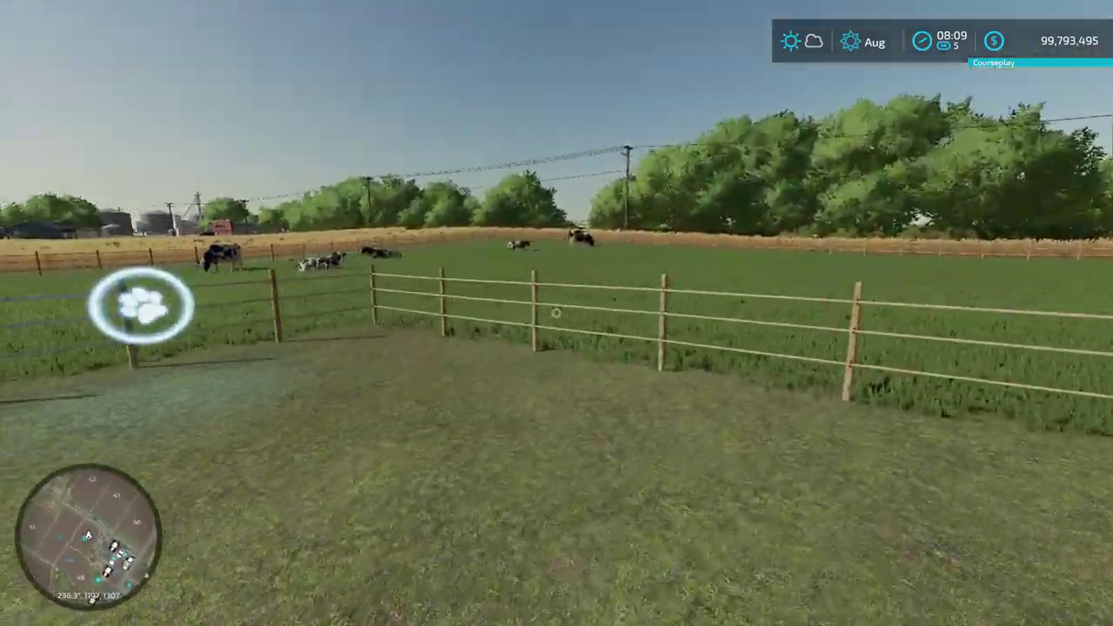
key(w)
key(w)
key(s)
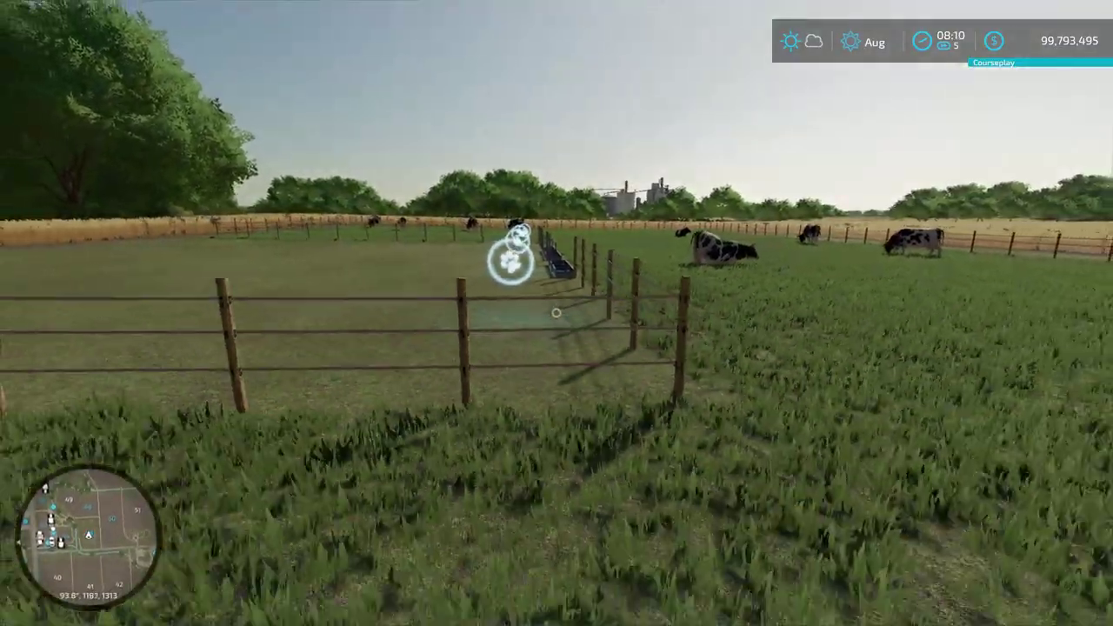
key(s)
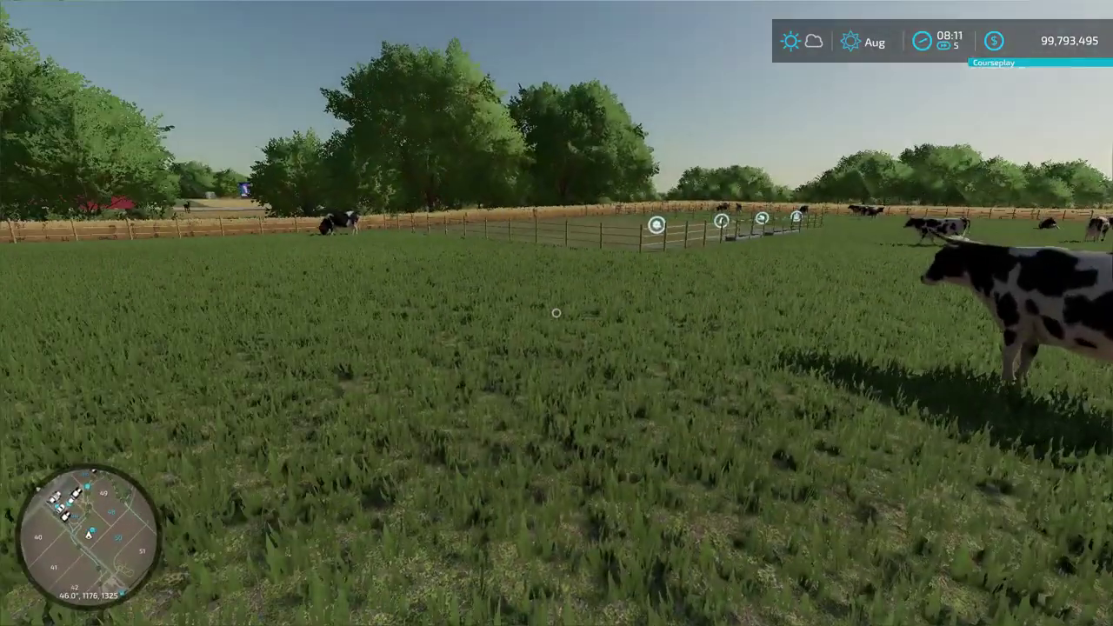
Walk across the pasture's grass to a grazing cow and examine the animal and the surrounding enclosure.
key(w)
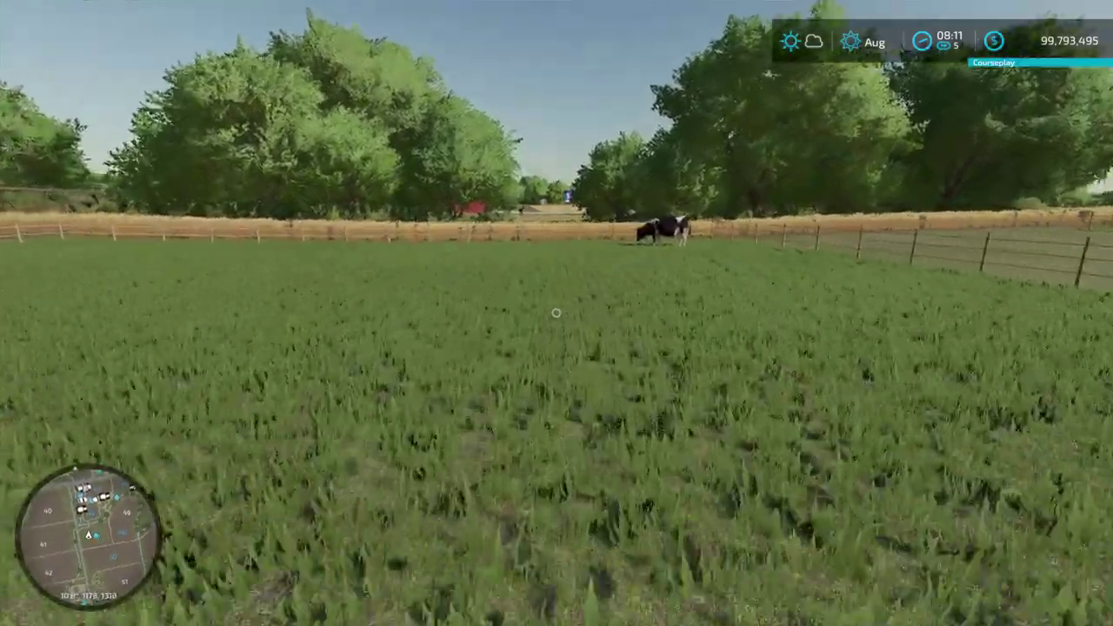
key(w)
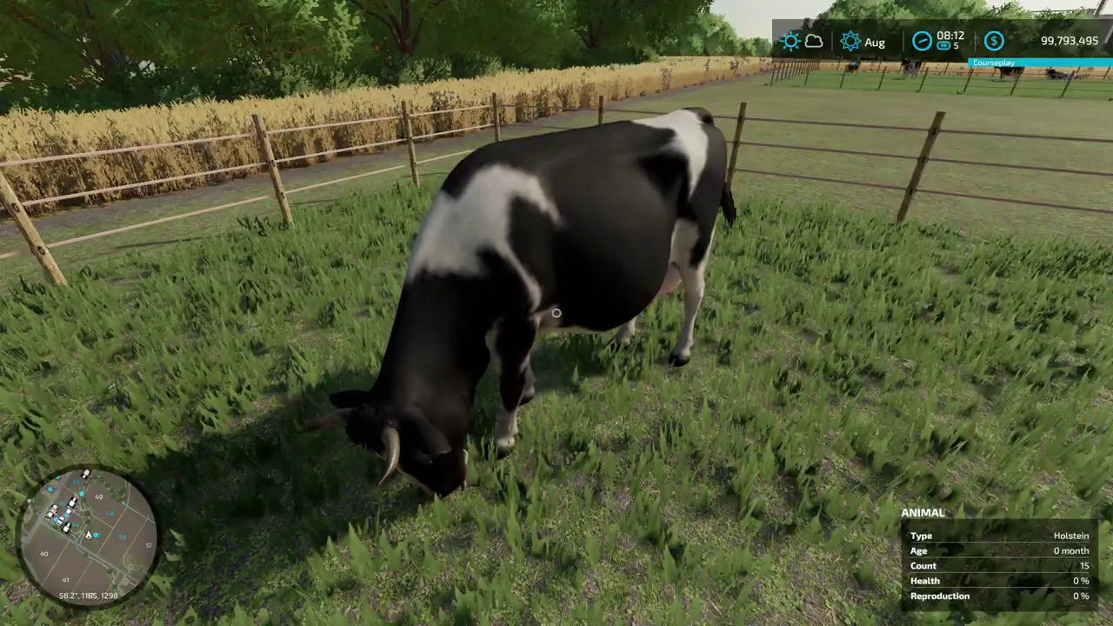
key(s)
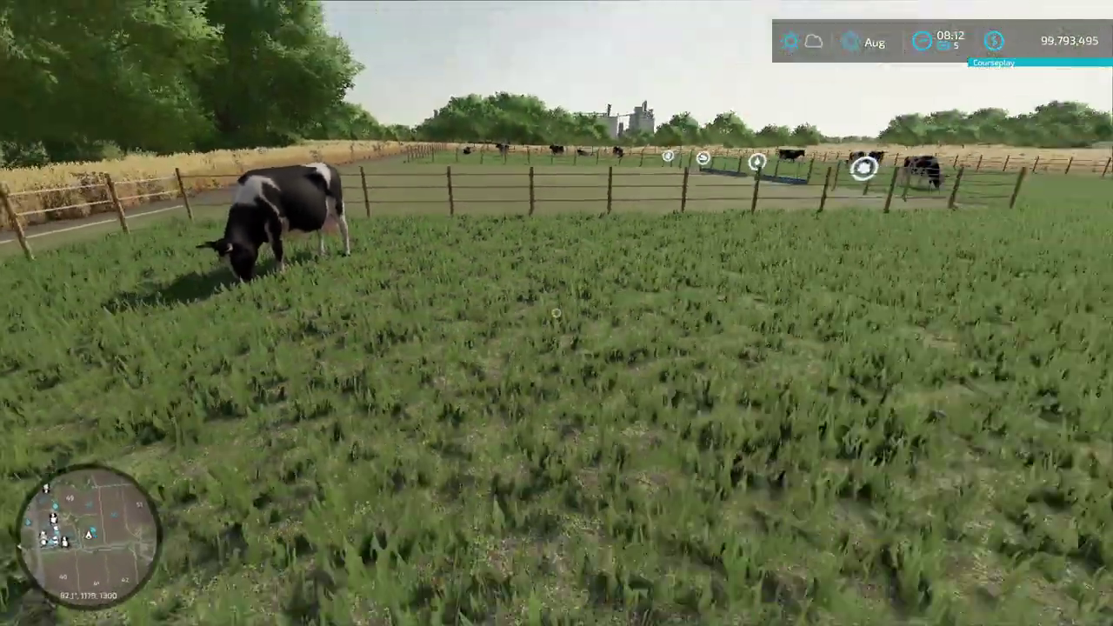
key(w)
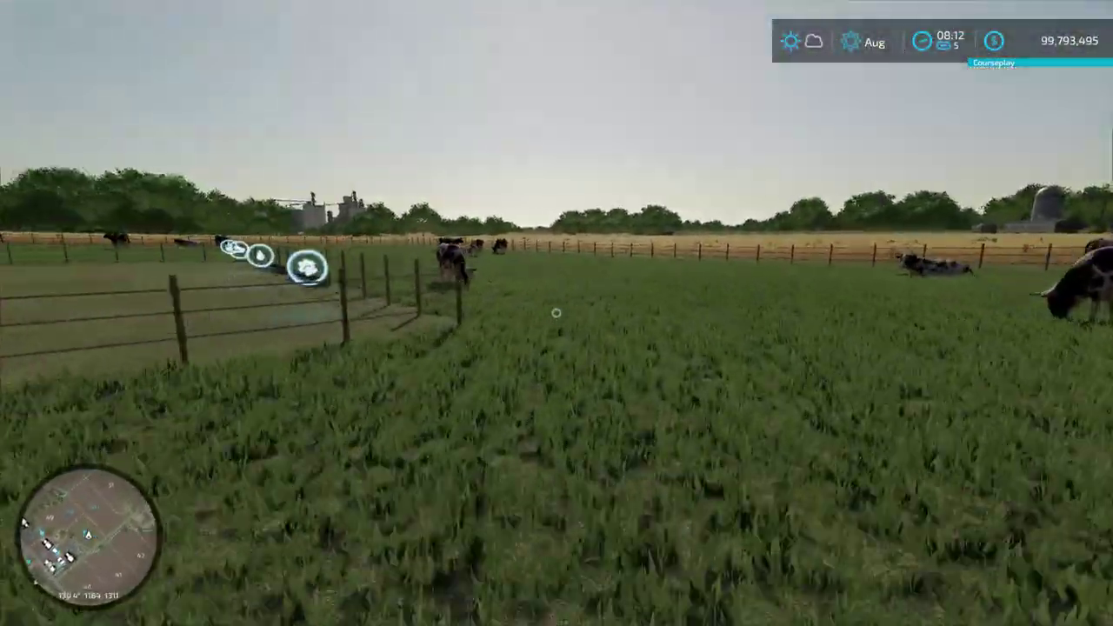
key(w)
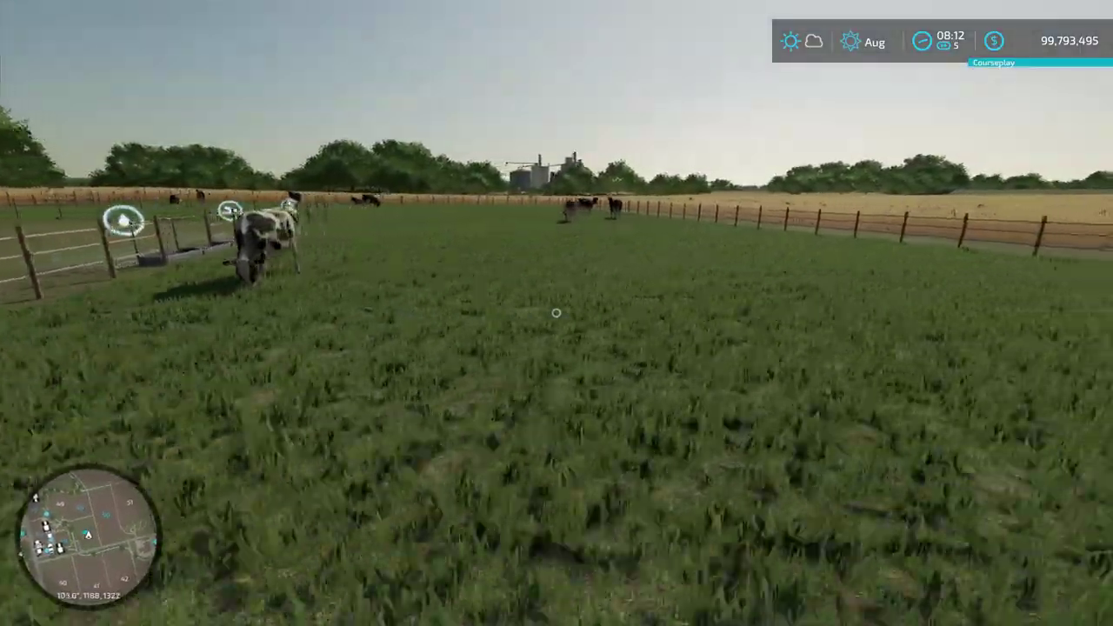
key(w)
key(w)
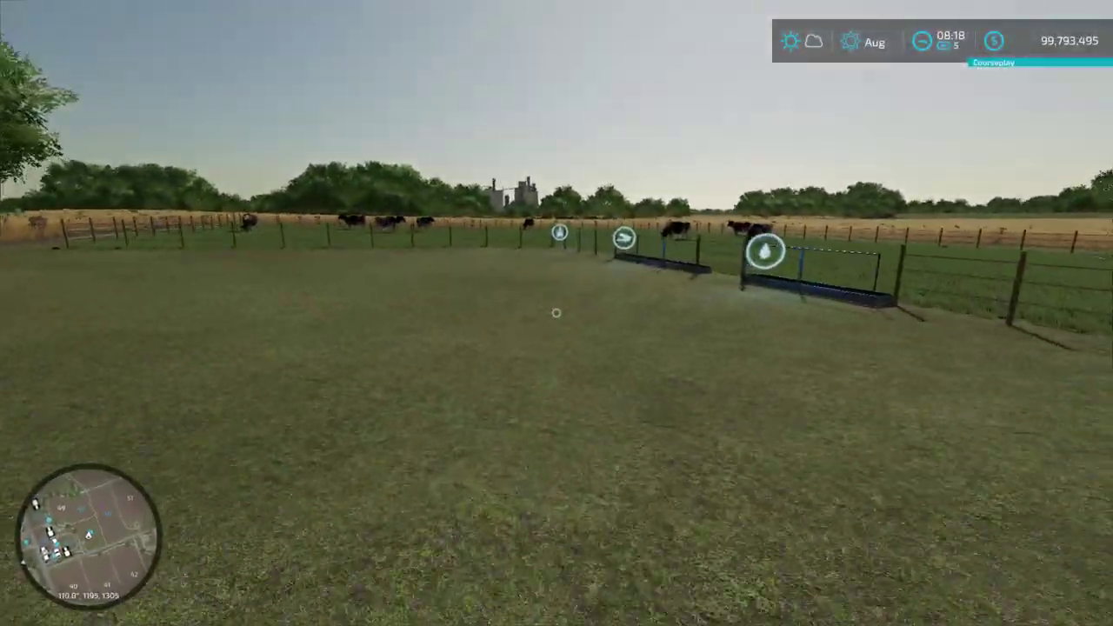
Inspect the pasture yard from the wheat-field side, examining its open entrance and adjoining fence line.
key(w)
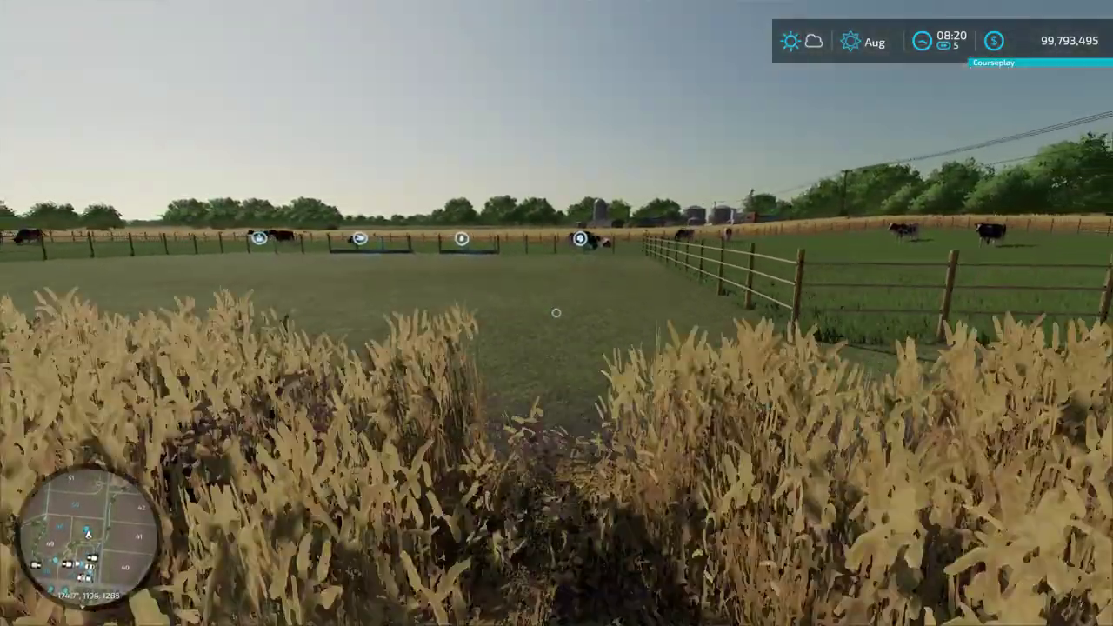
key(w)
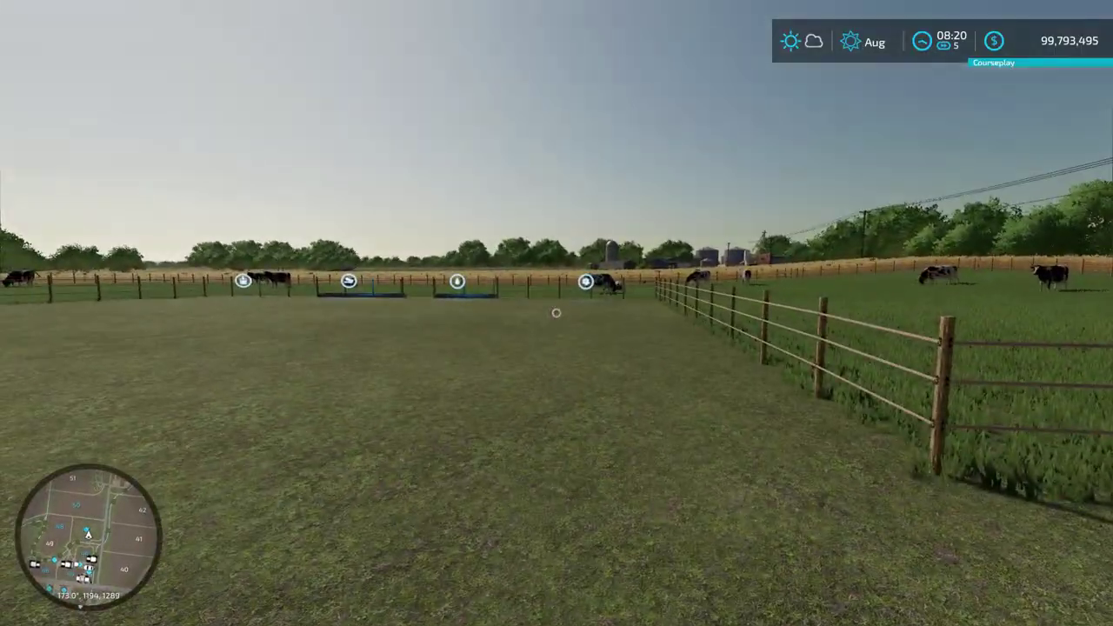
key(w)
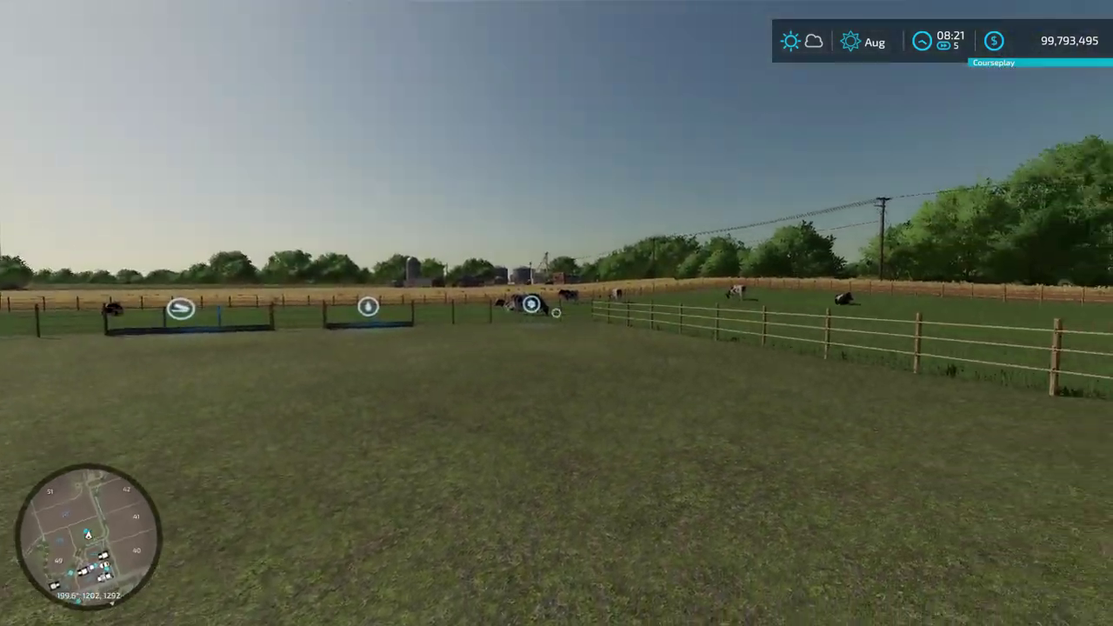
key(w)
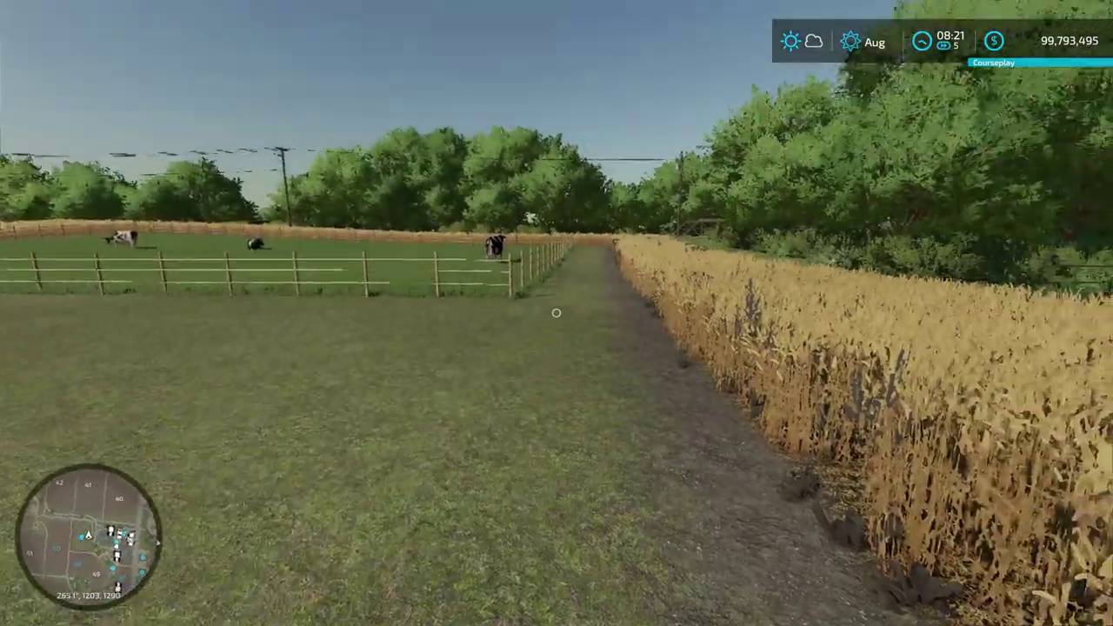
key(w)
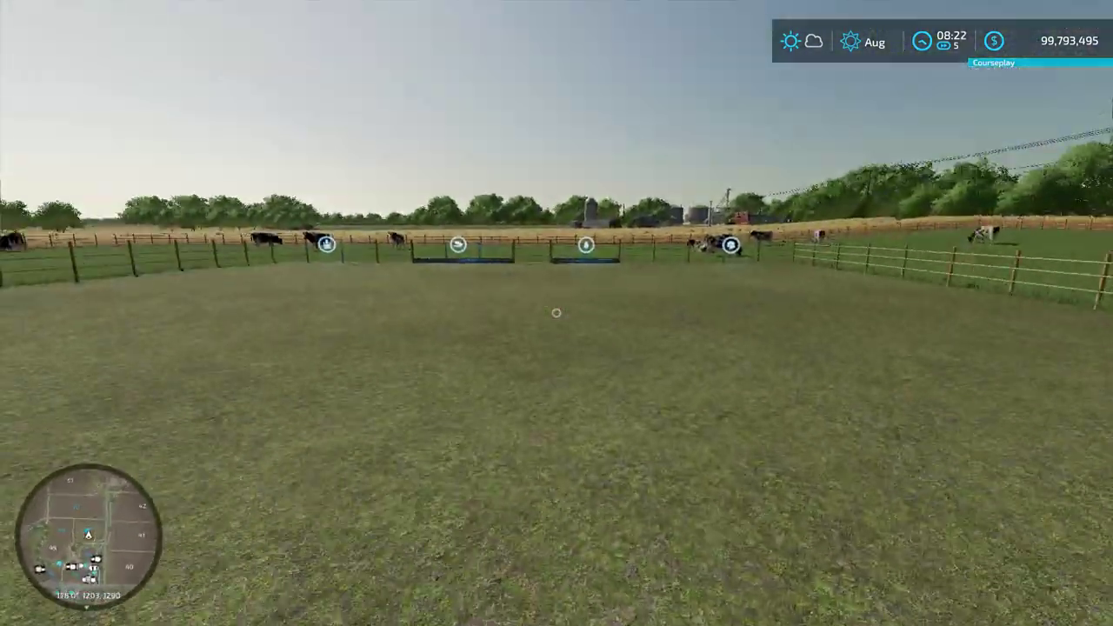
key(w)
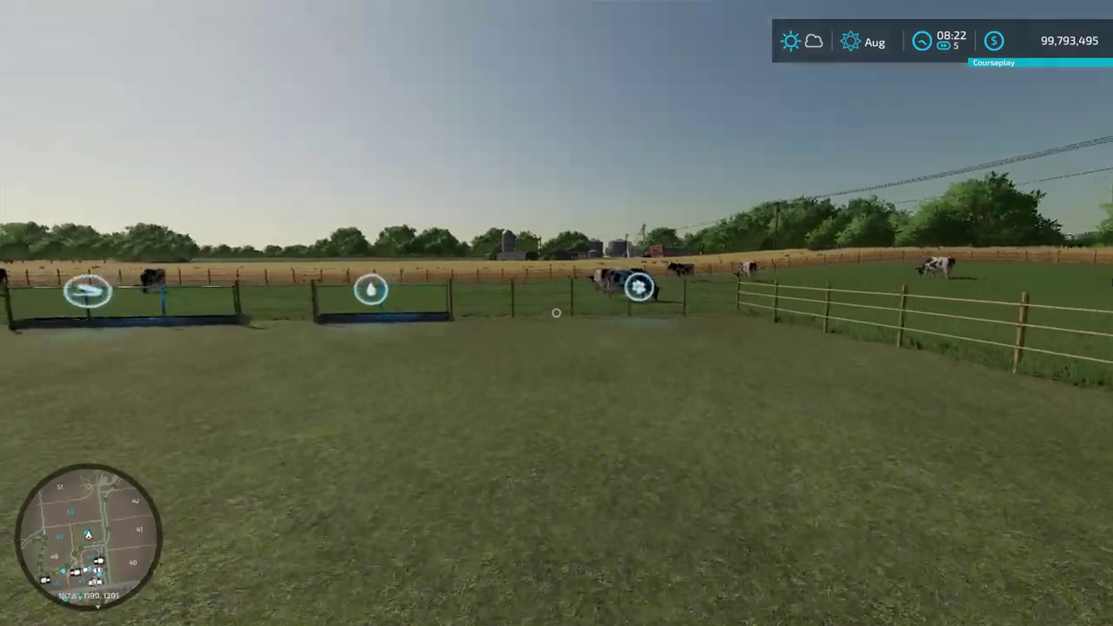
key(w)
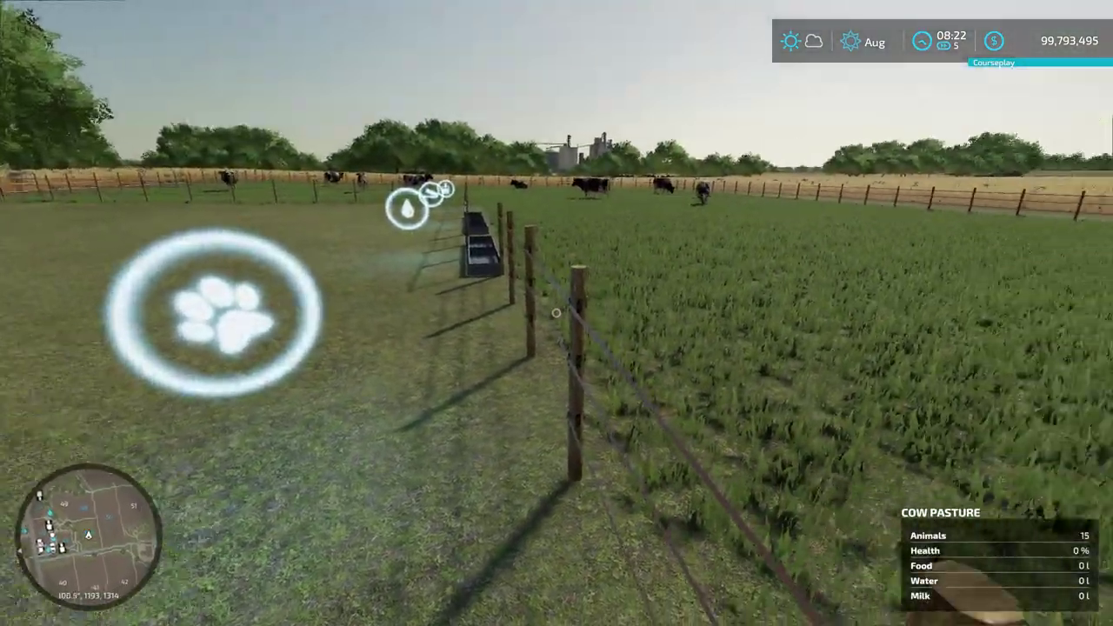
Examine the pasture's animal, water, feed and unloading markers and look closely at the feeding trough.
mouse_move(556, 313)
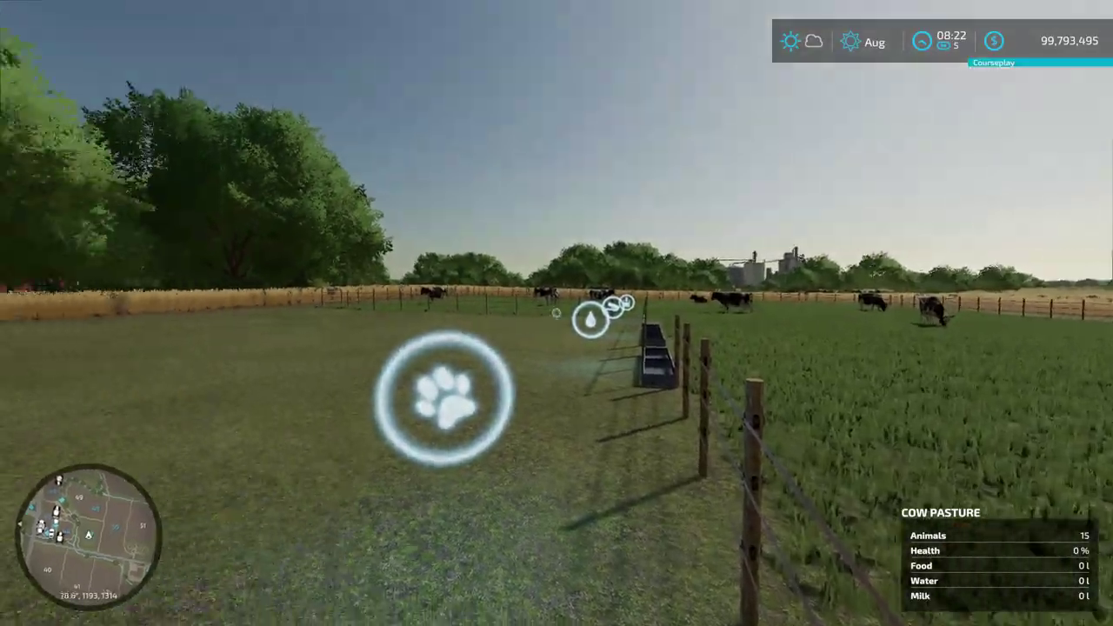
key(w)
key(w)
key(w)
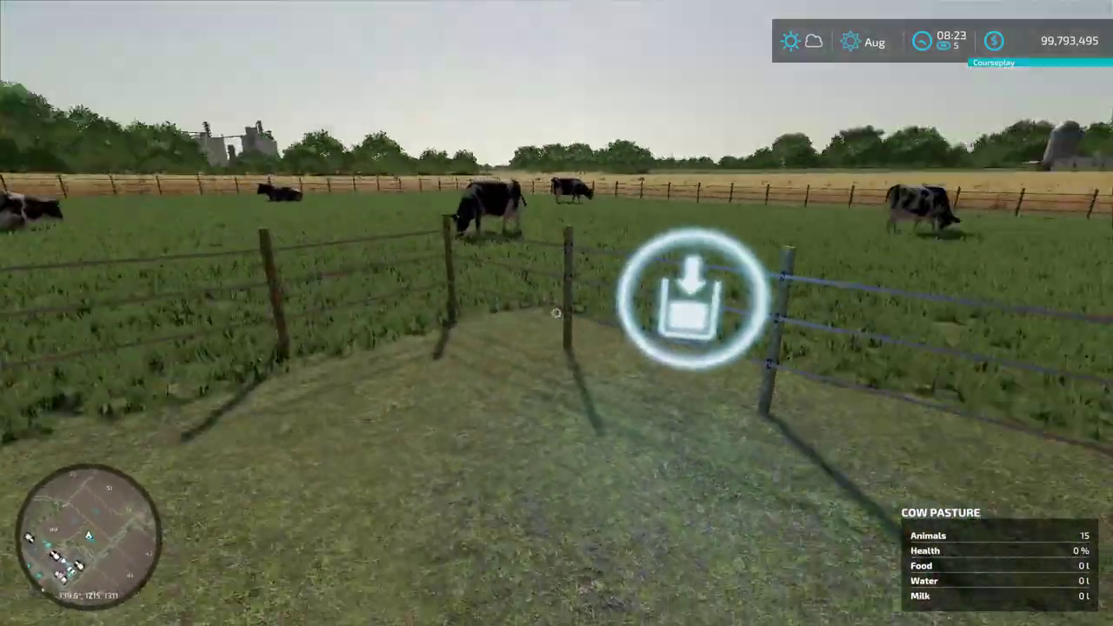
key(w)
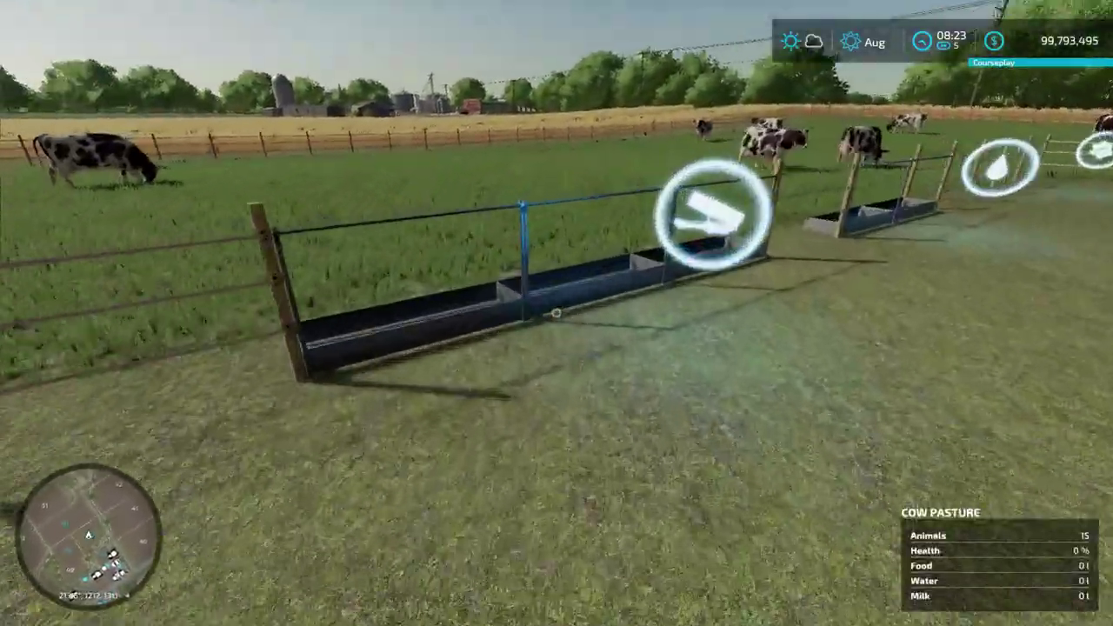
key(s)
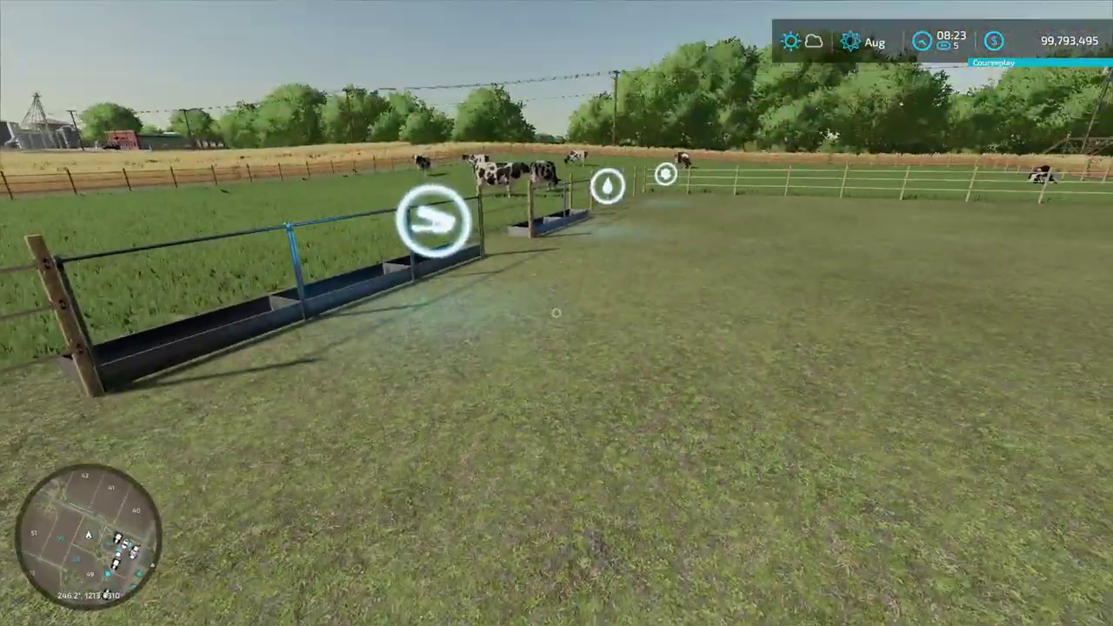
key(w)
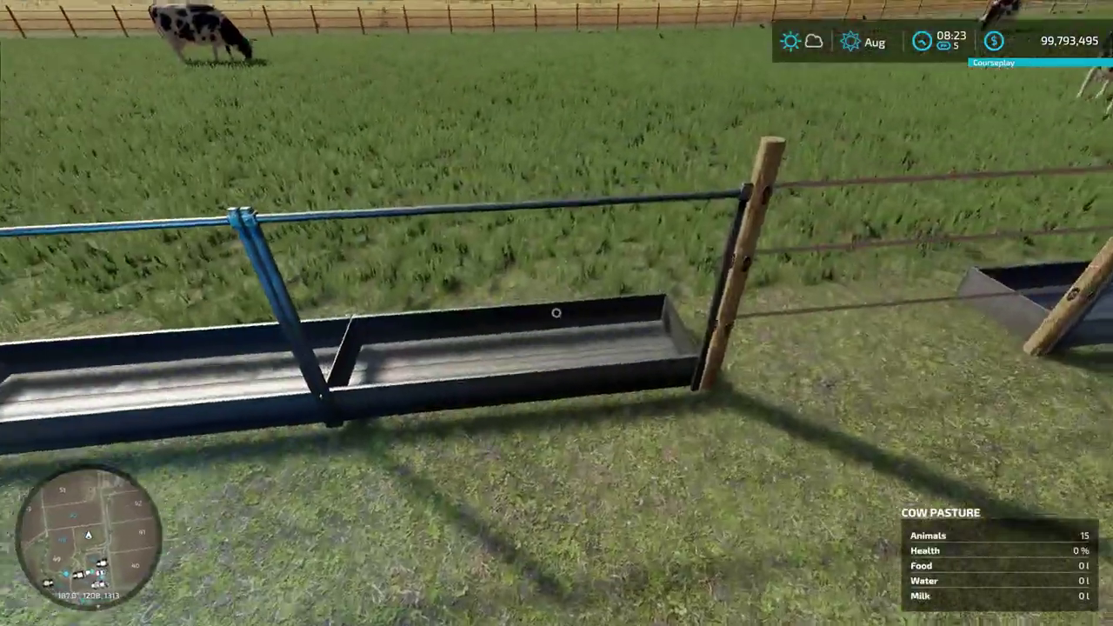
key(s)
key(s)
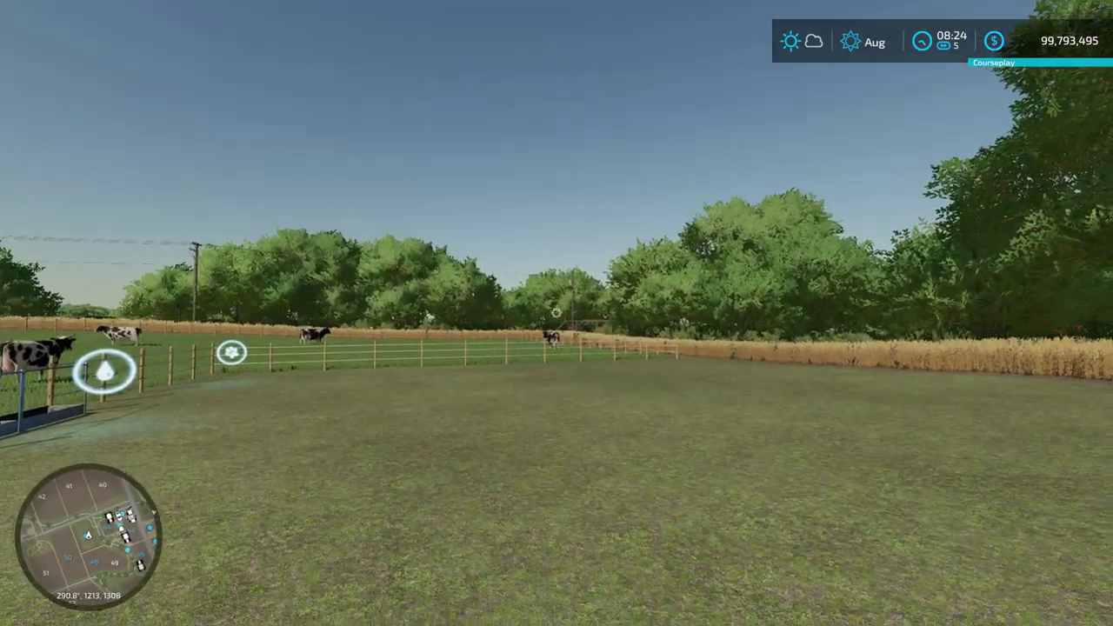
Walk around the pasture's outer fence and examine the ground strip between it and the surrounding wheat.
key(w)
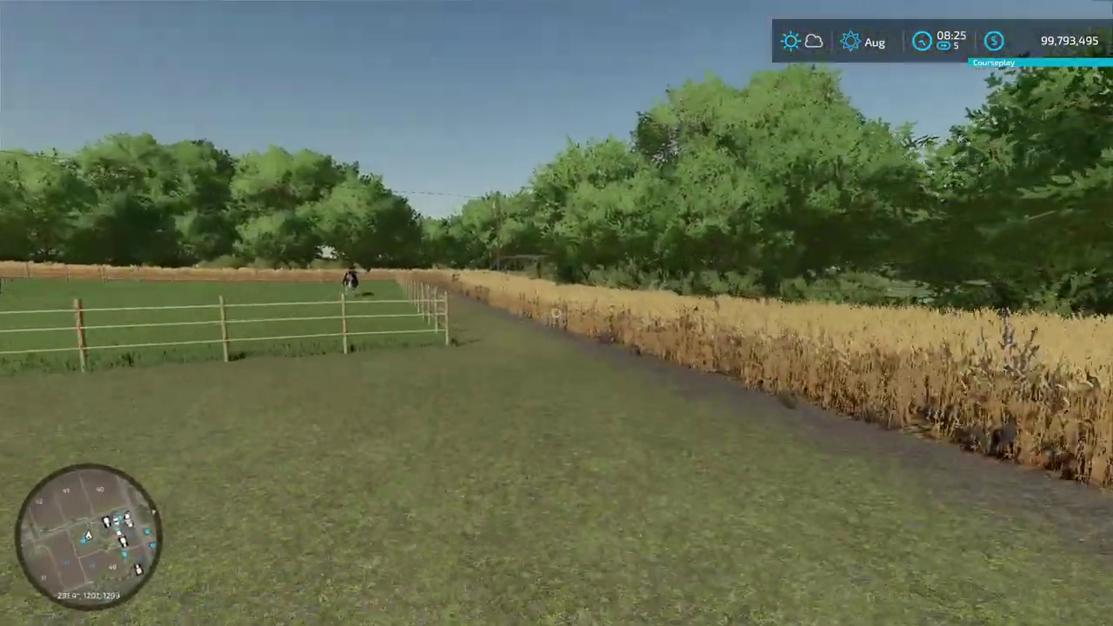
key(w)
key(w)
key(w)
key(w)
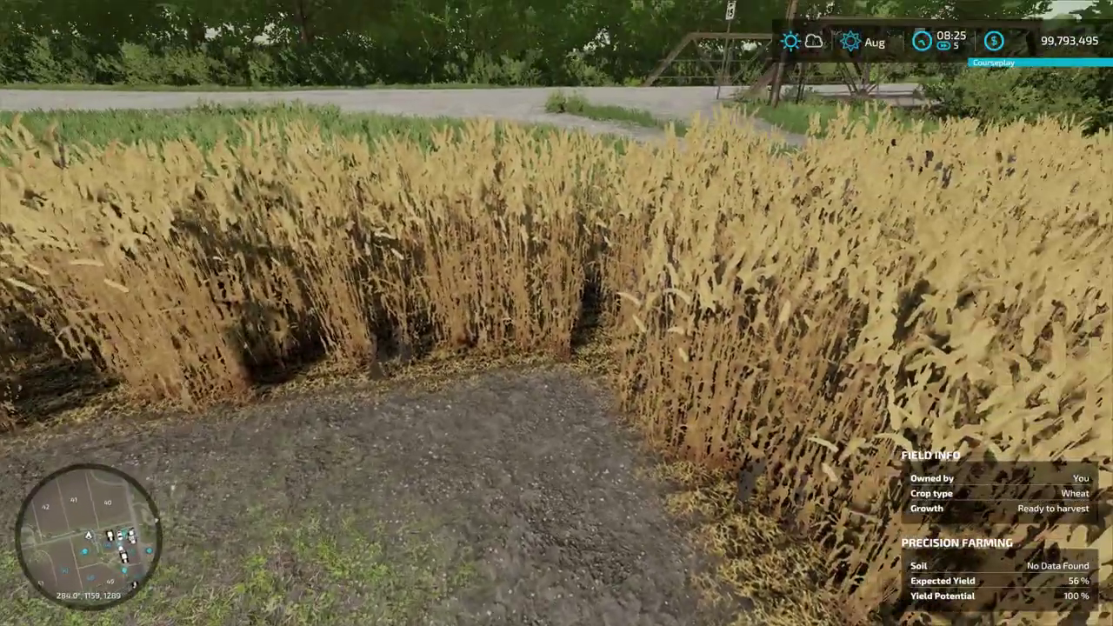
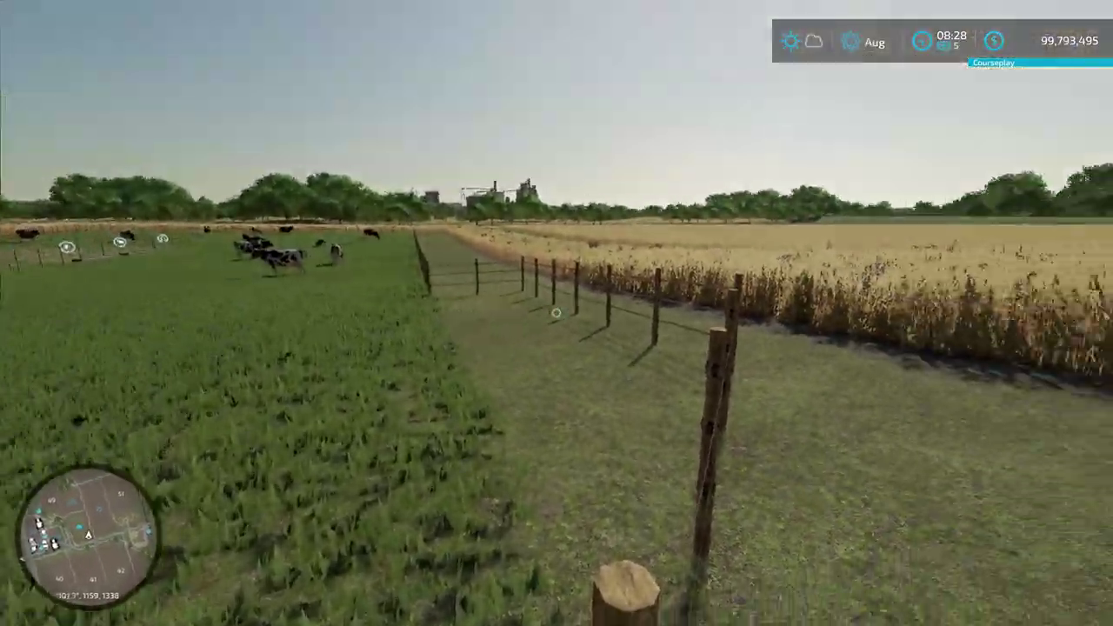
key(w)
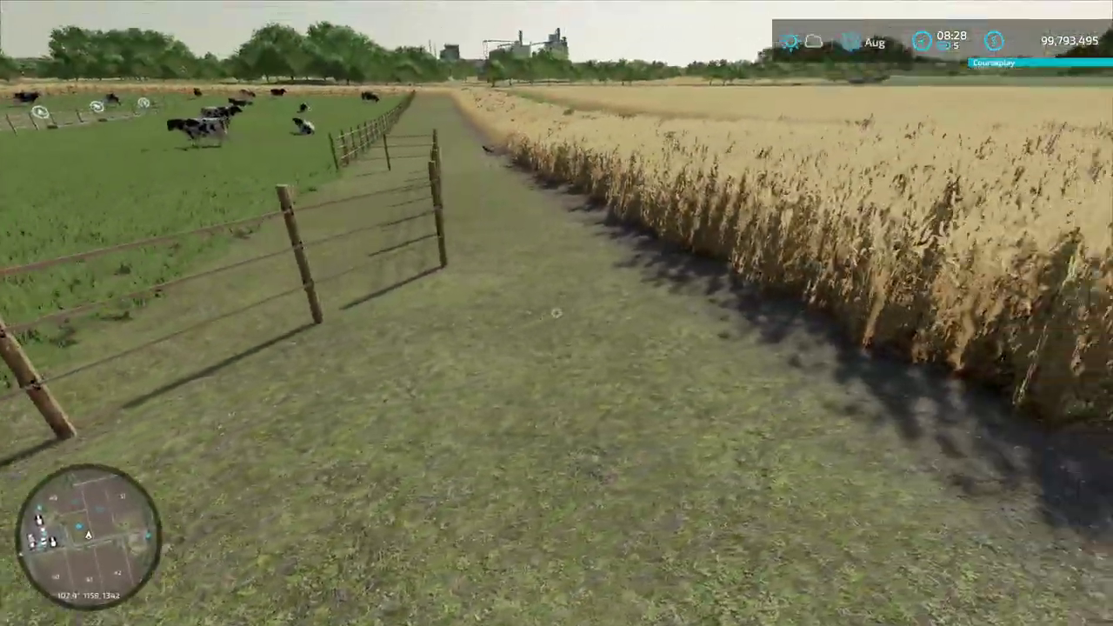
key(w)
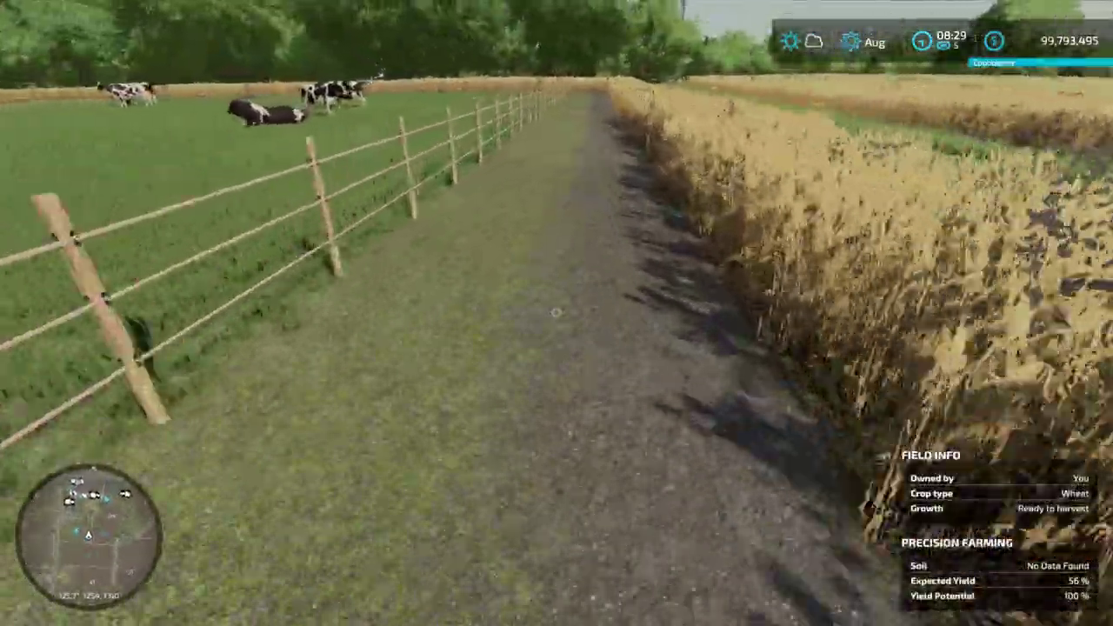
key(w)
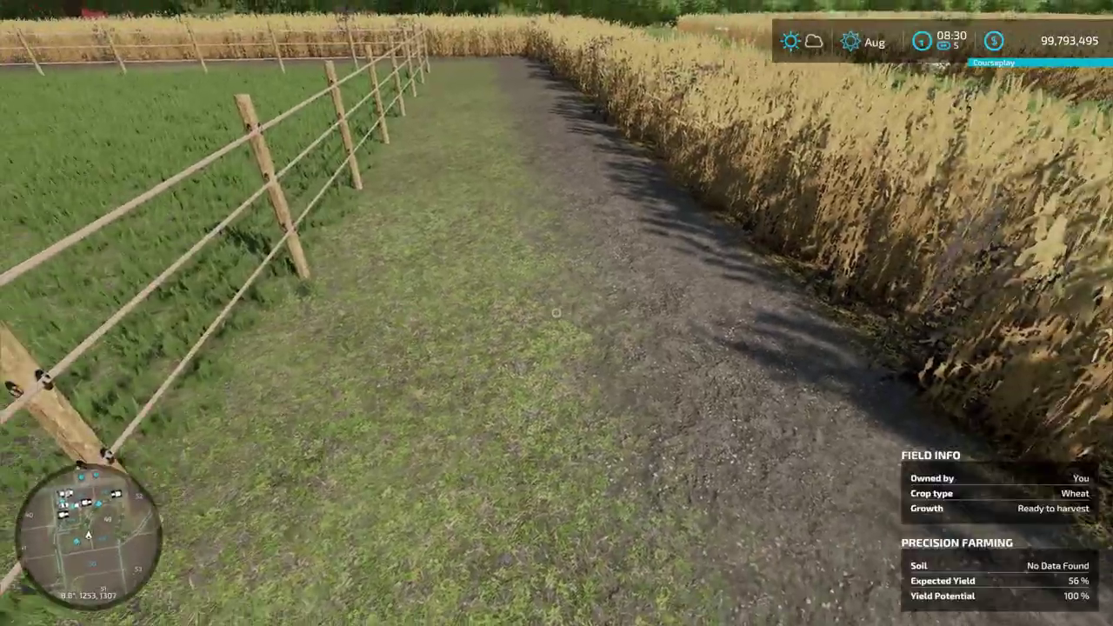
key(w)
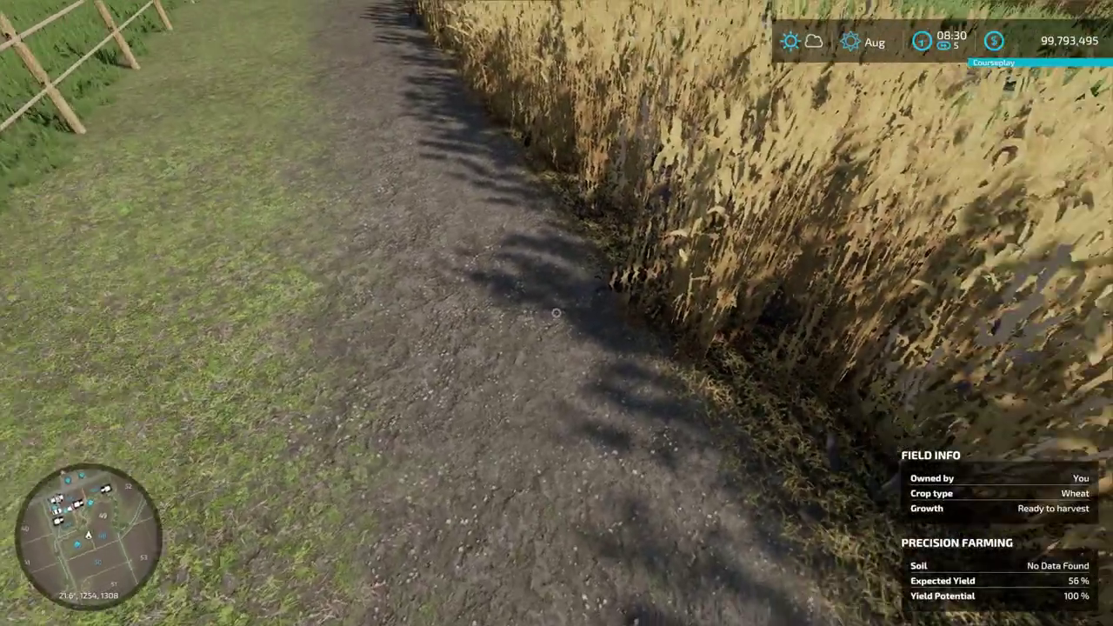
key(w)
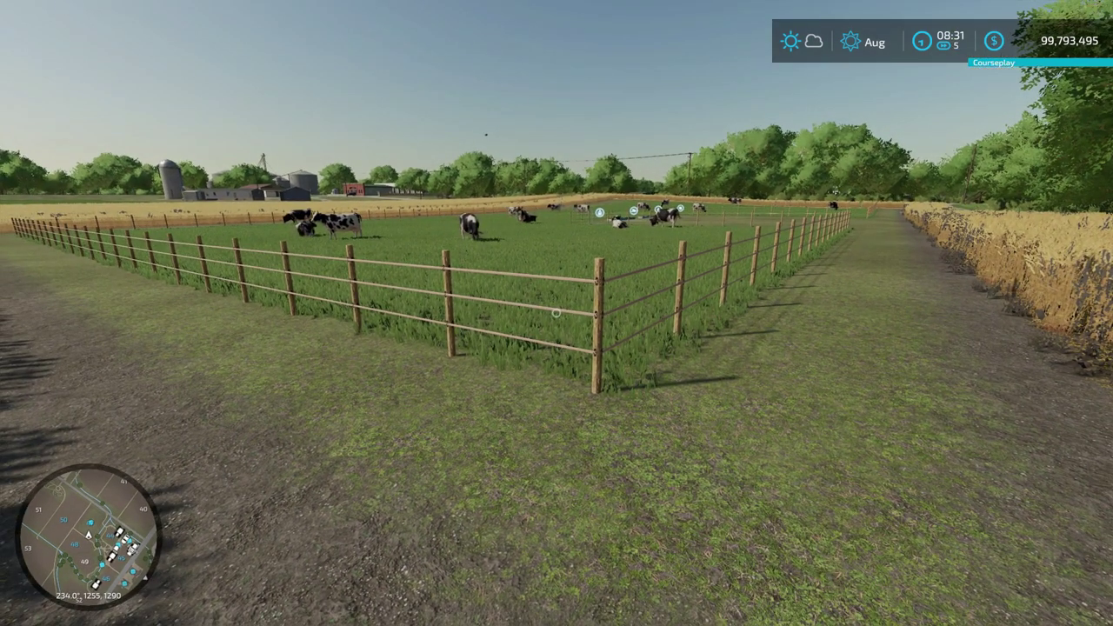
Switch from the game to Notepad++ with cowBarnSmall.xml open.
key(super)
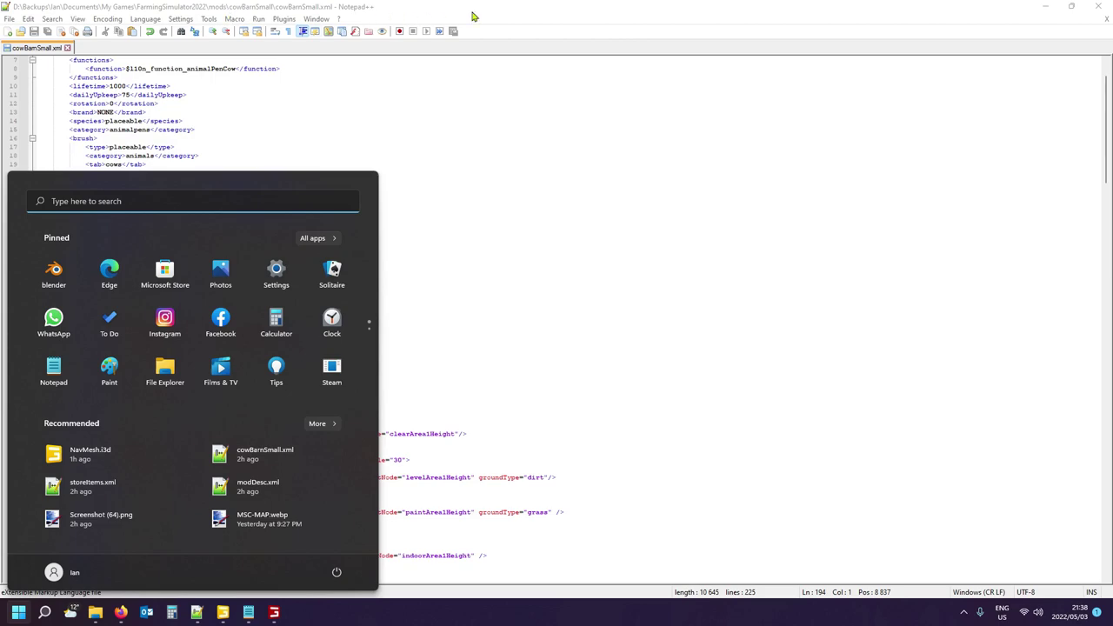
click(117, 99)
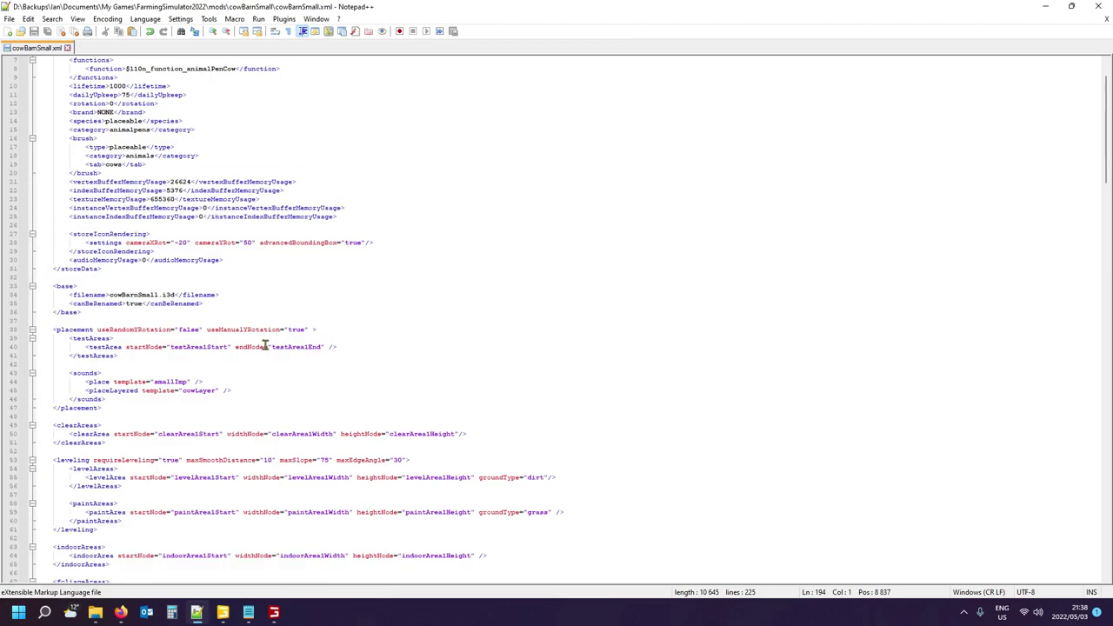
Examine the animals and food entries in the husbandry section of cowBarnSmall.xml.
scroll(158, 278, down, 2)
scroll(84, 305, down, 20)
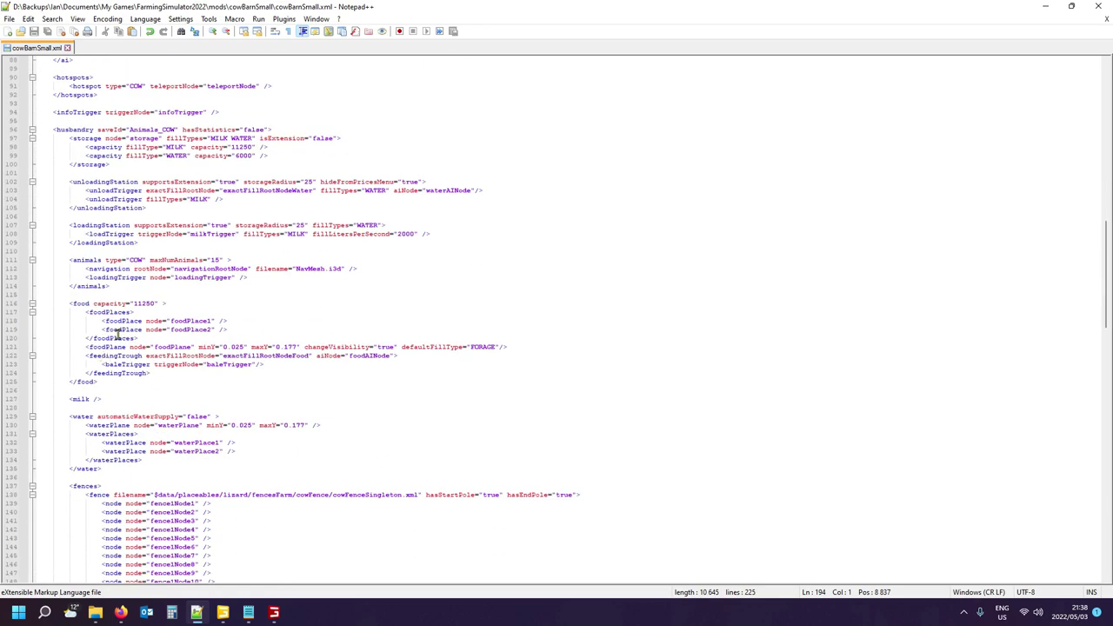
click(81, 259)
scroll(174, 296, up, 1)
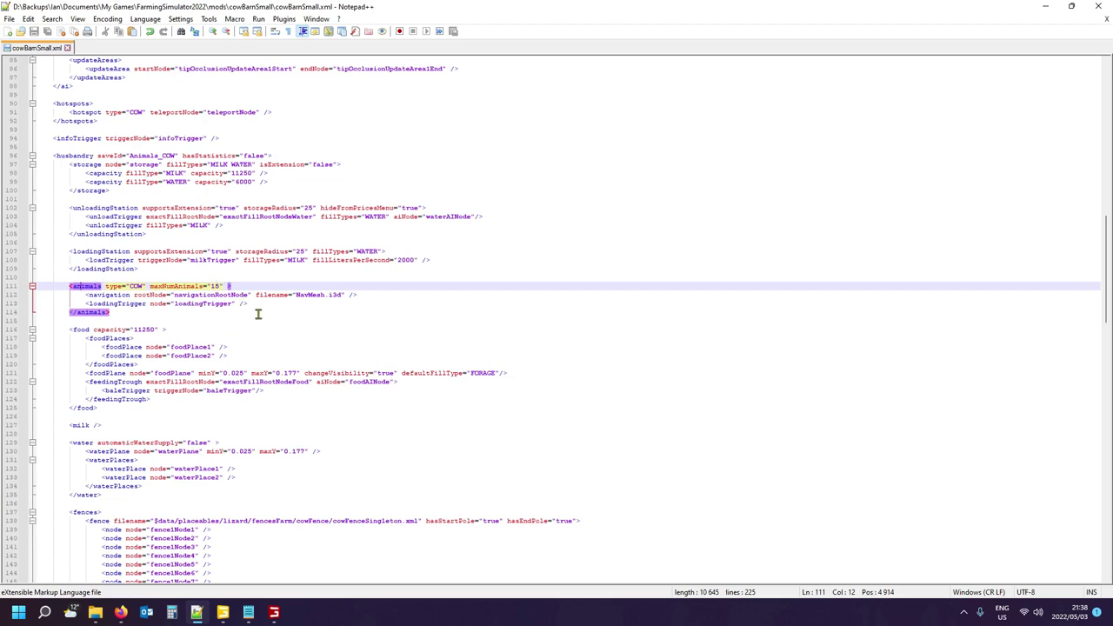
scroll(248, 320, down, 1)
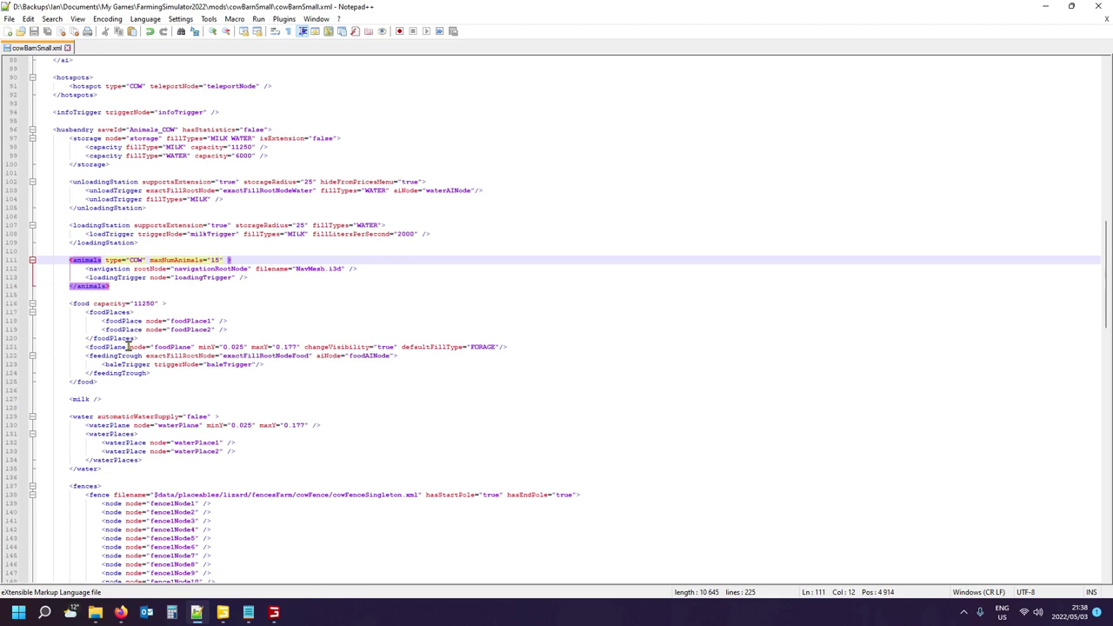
click(81, 304)
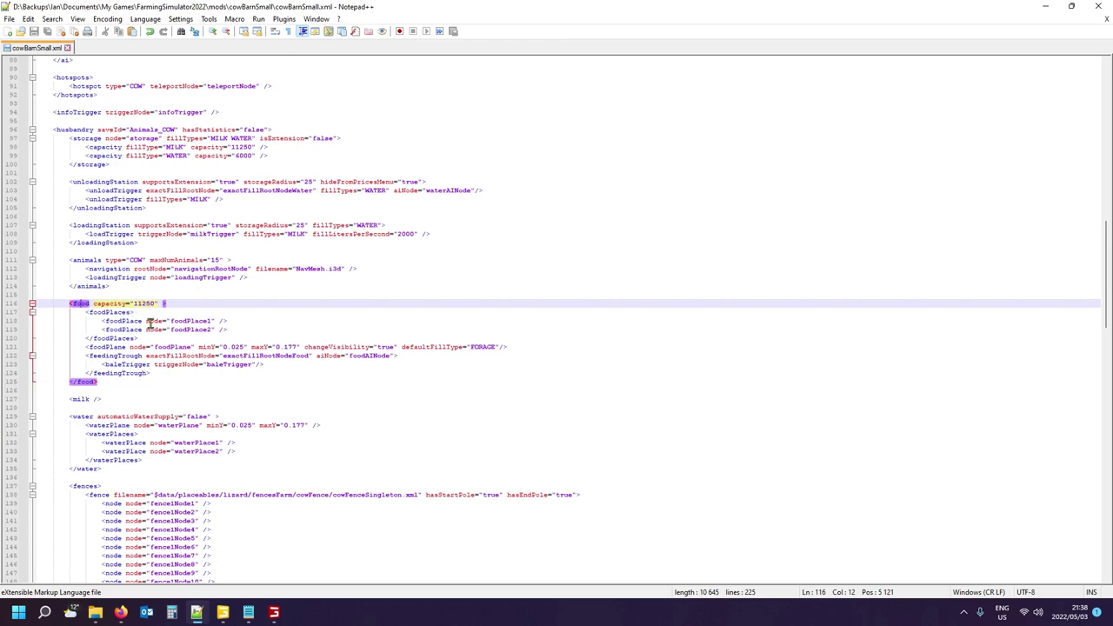
scroll(149, 323, down, 2)
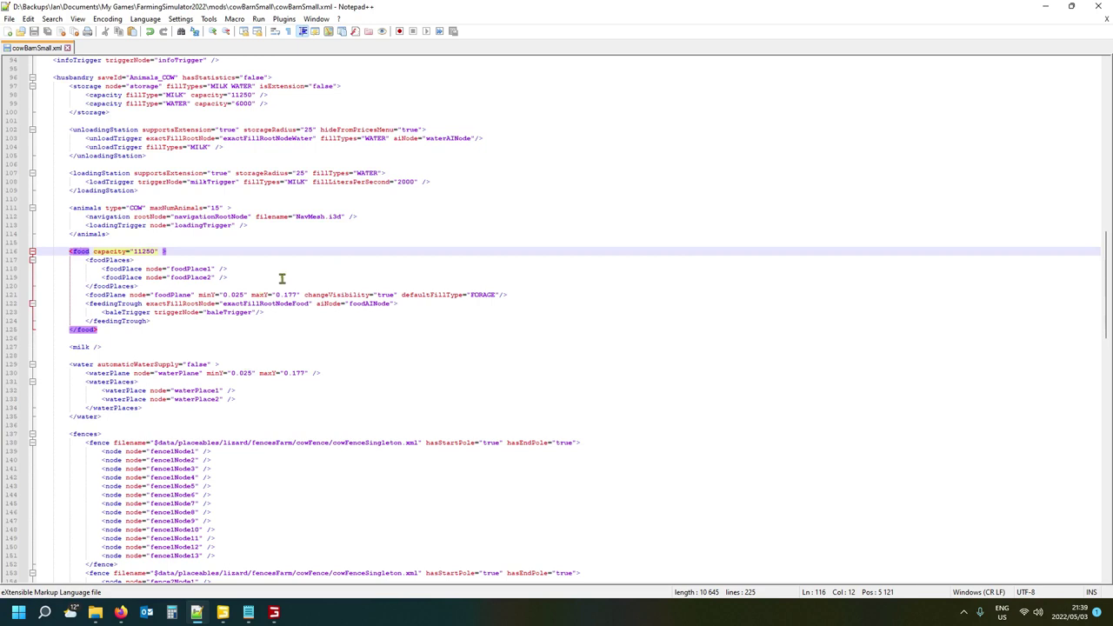
scroll(278, 281, up, 2)
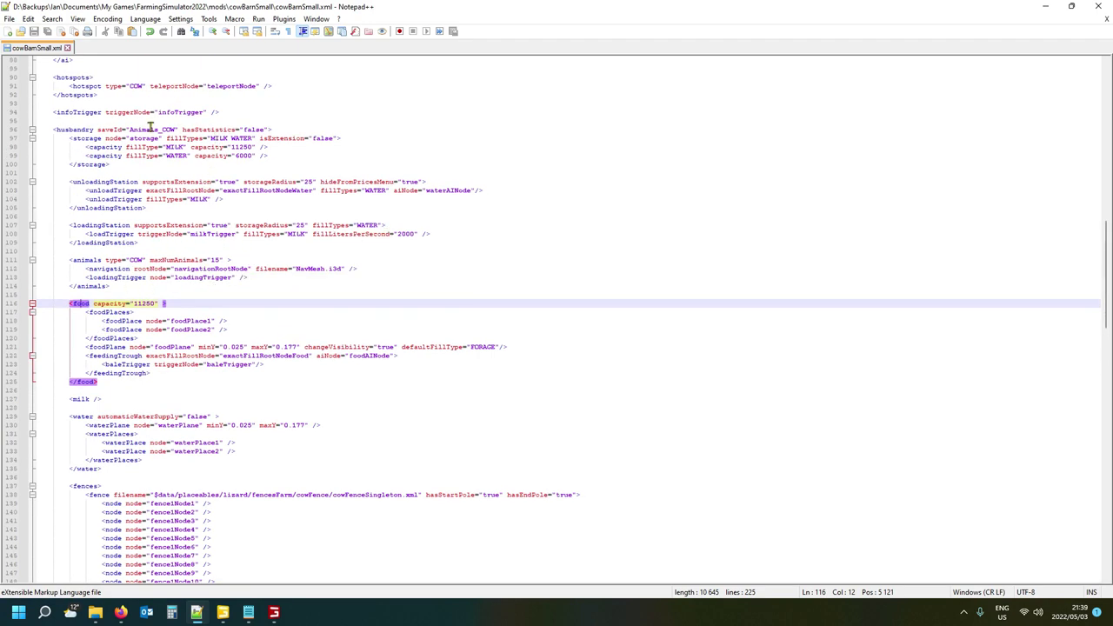
Examine the husbandry storage entry and its milk and water capacity lines.
click(83, 137)
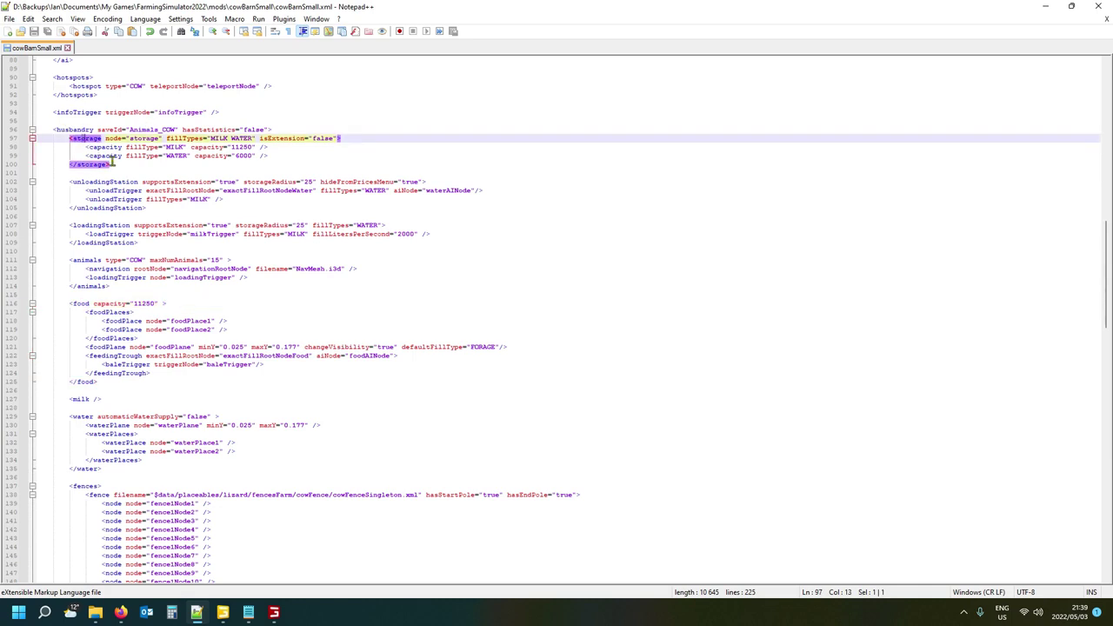
scroll(111, 159, up, 3)
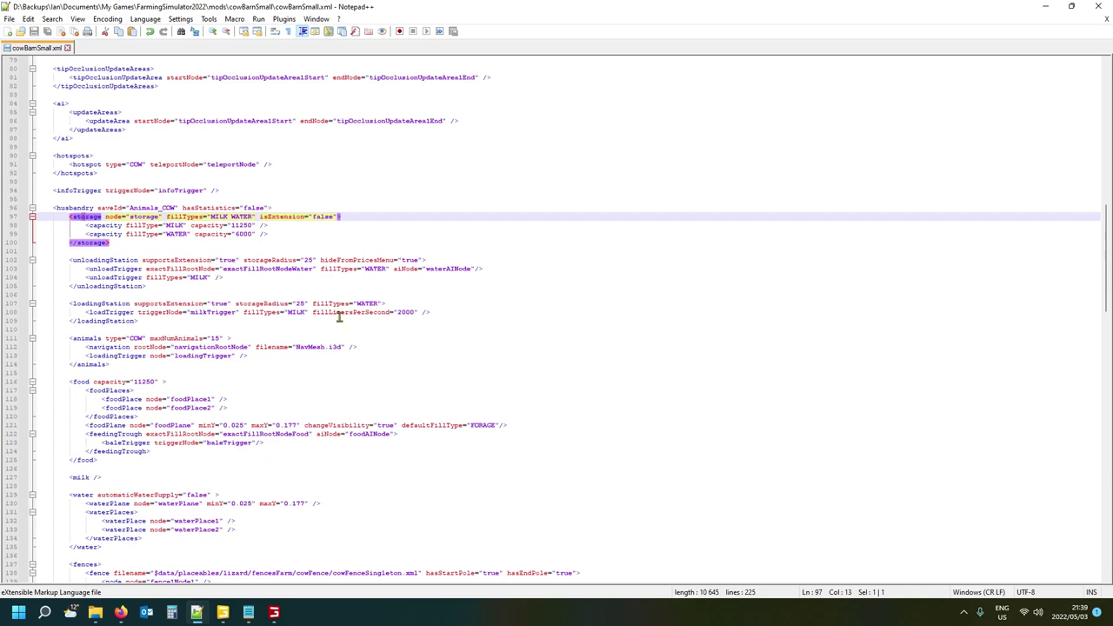
click(246, 226)
click(244, 233)
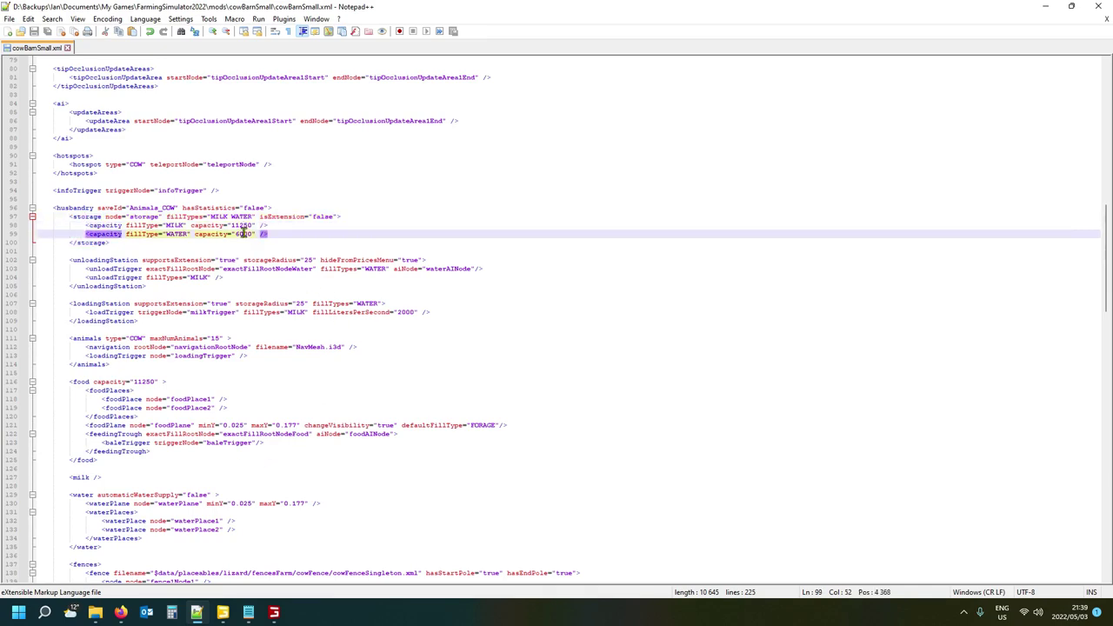
click(244, 224)
Review the placement, area and trigger marker entries, then the fences, i3dMappings and husbandry sections of the file.
scroll(246, 237, up, 6)
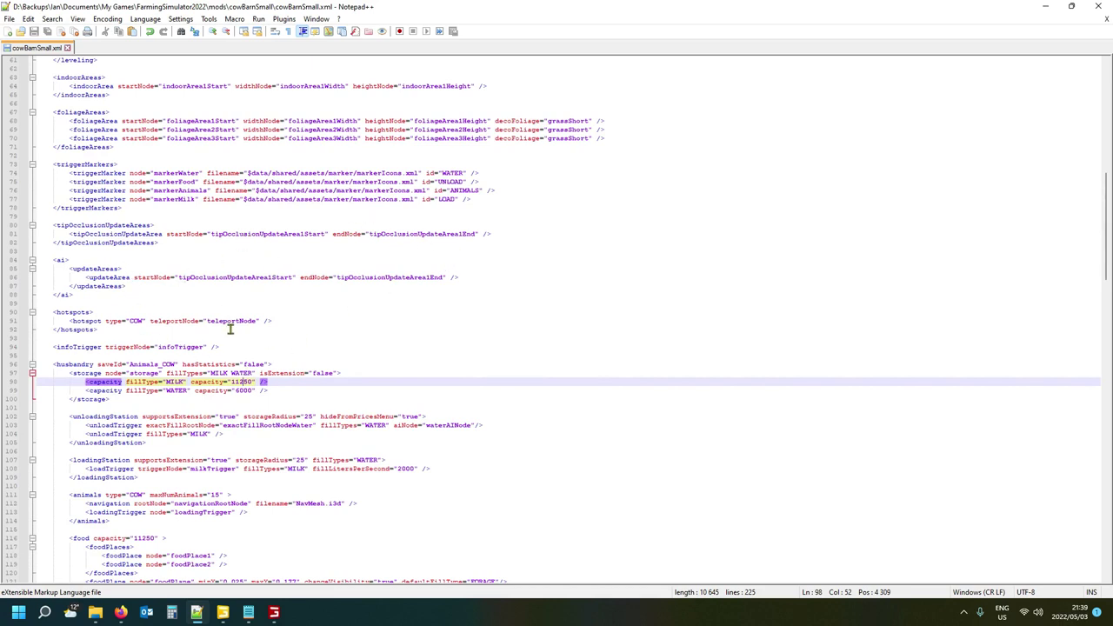
scroll(318, 290, up, 6)
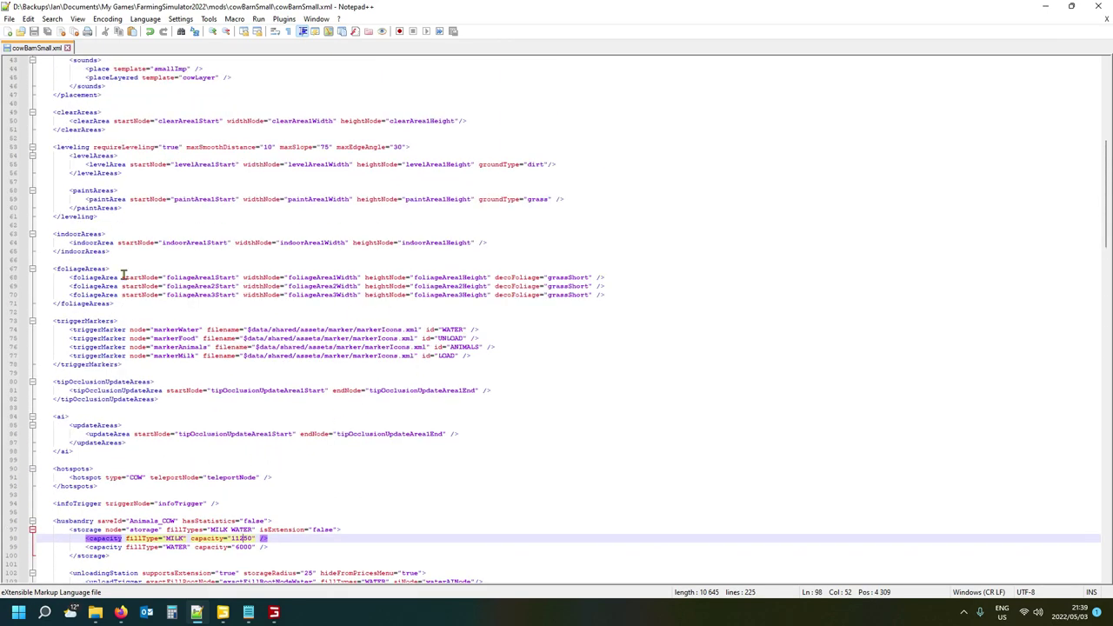
scroll(122, 231, up, 6)
scroll(123, 230, up, 1)
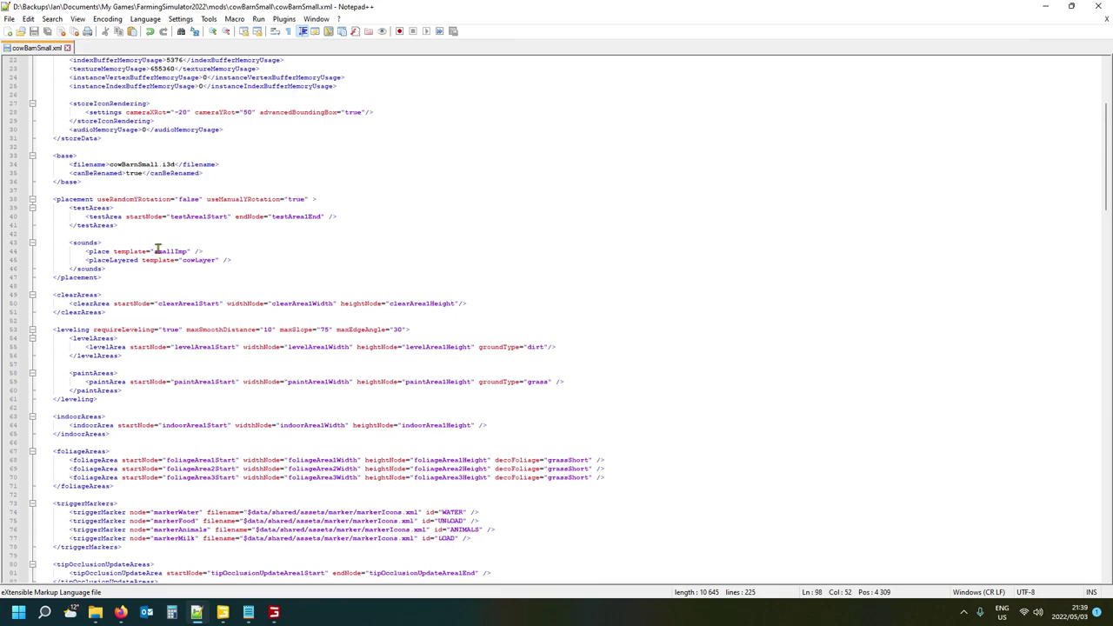
scroll(165, 251, down, 5)
scroll(165, 295, down, 20)
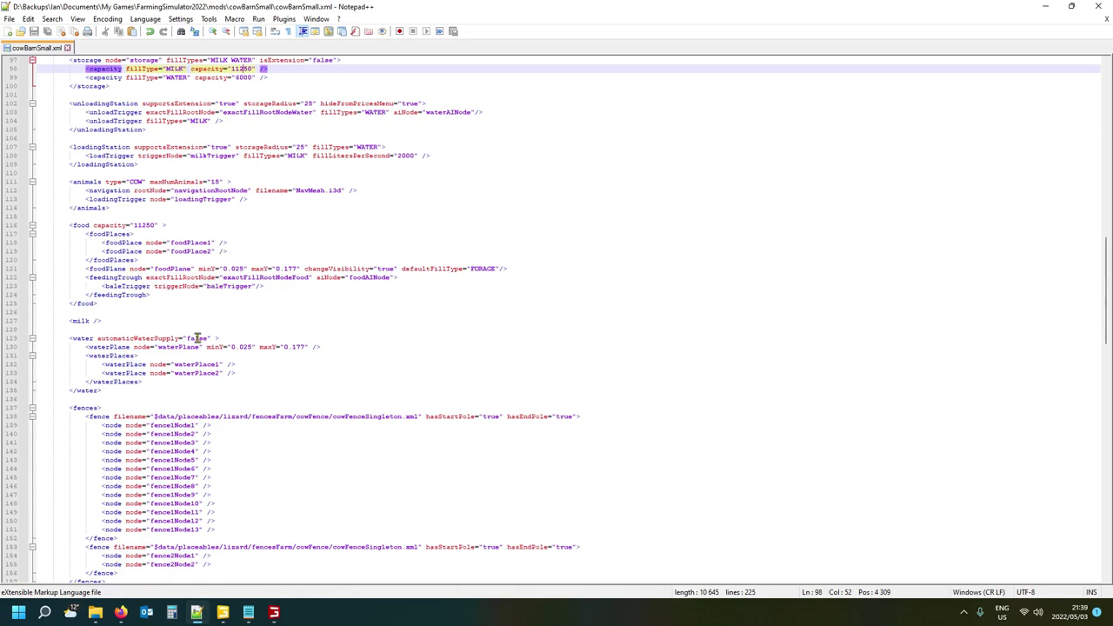
scroll(193, 336, down, 11)
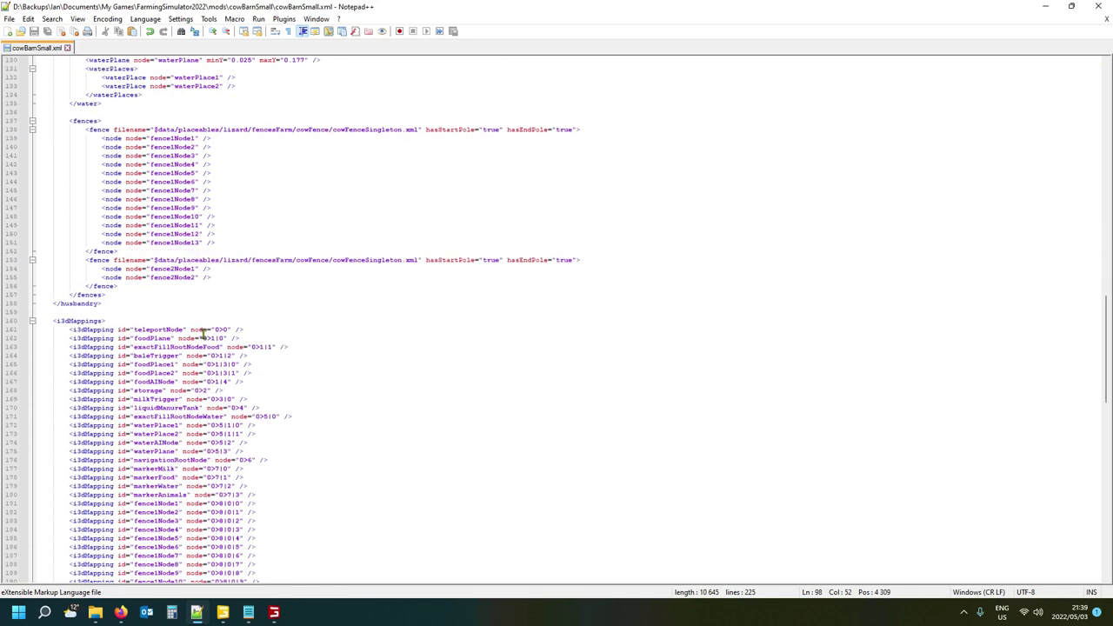
scroll(180, 324, up, 12)
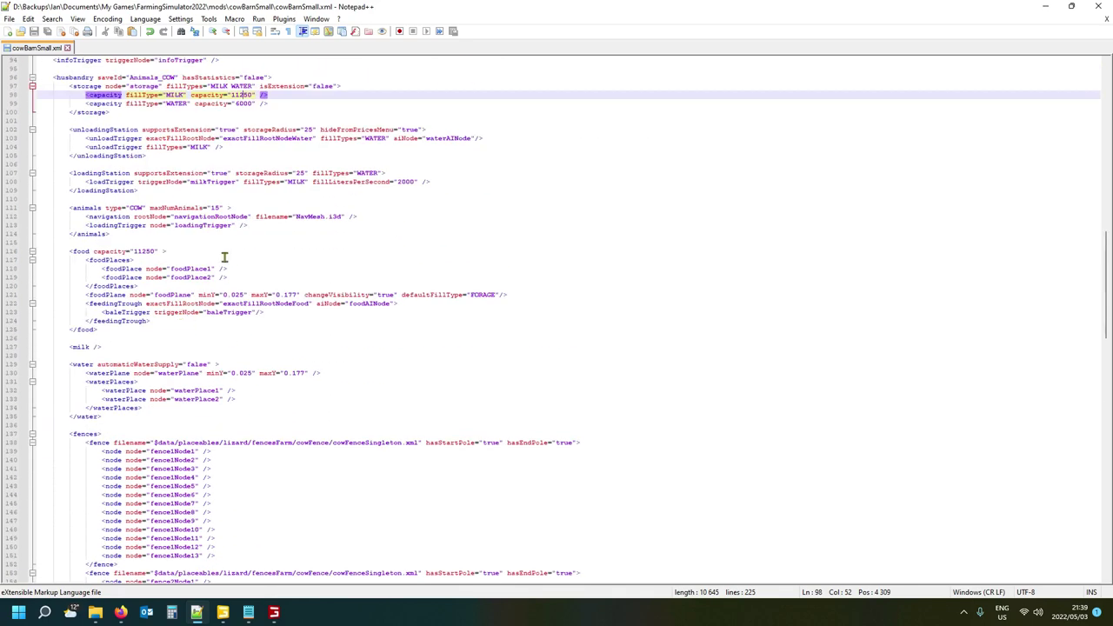
scroll(224, 258, up, 6)
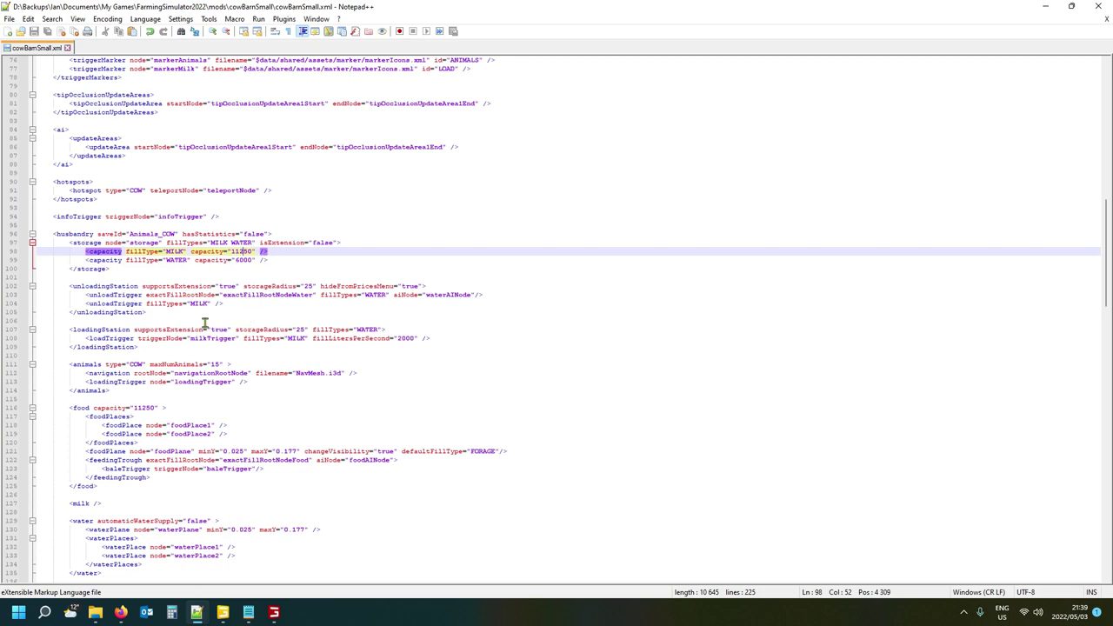
scroll(198, 295, down, 4)
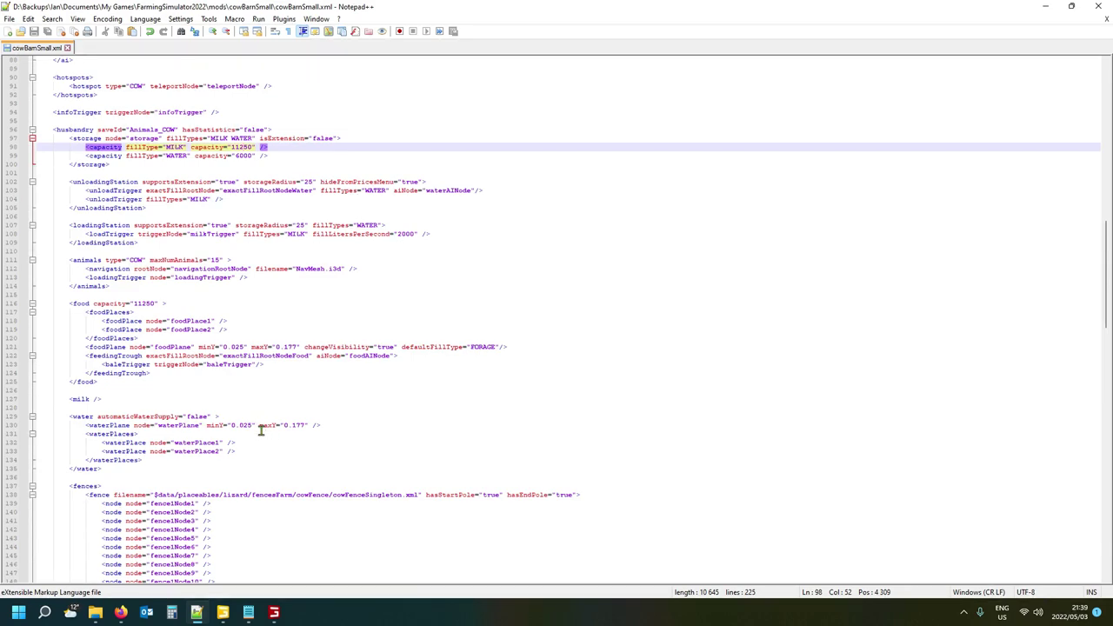
Examine the leveling entry and the store data at the beginning of cowBarnSmall.xml.
scroll(264, 423, up, 14)
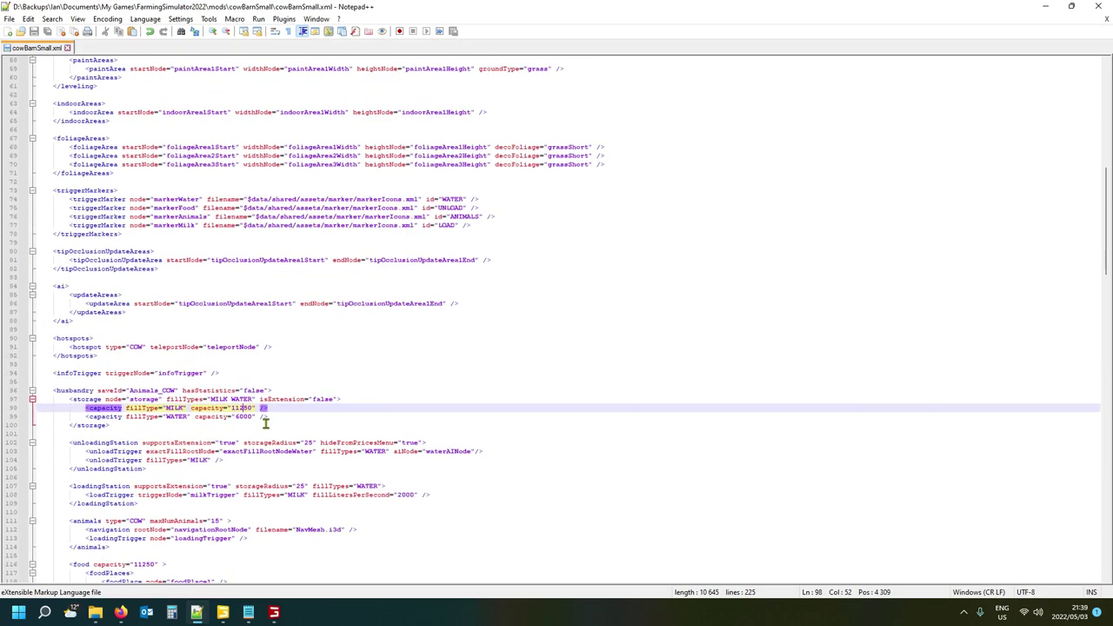
scroll(265, 423, up, 12)
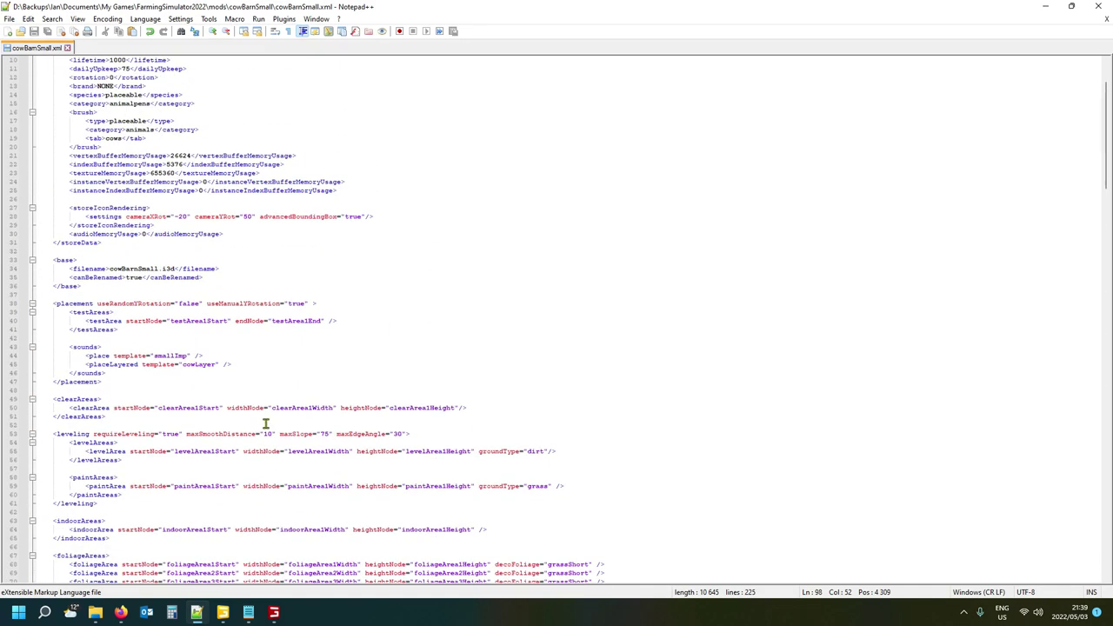
click(59, 433)
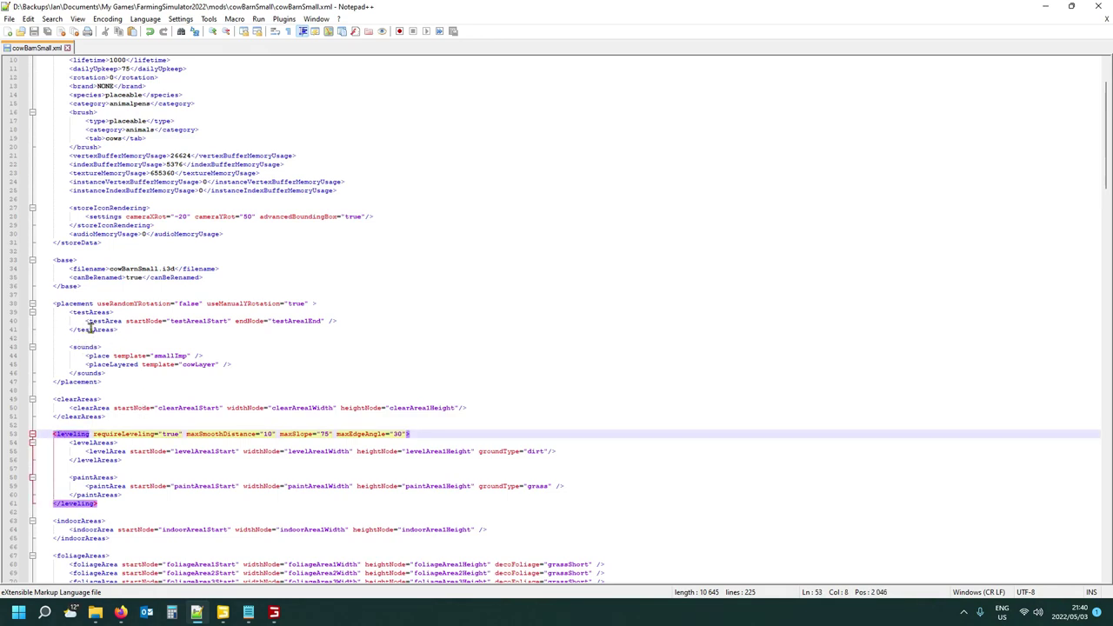
scroll(110, 292, up, 3)
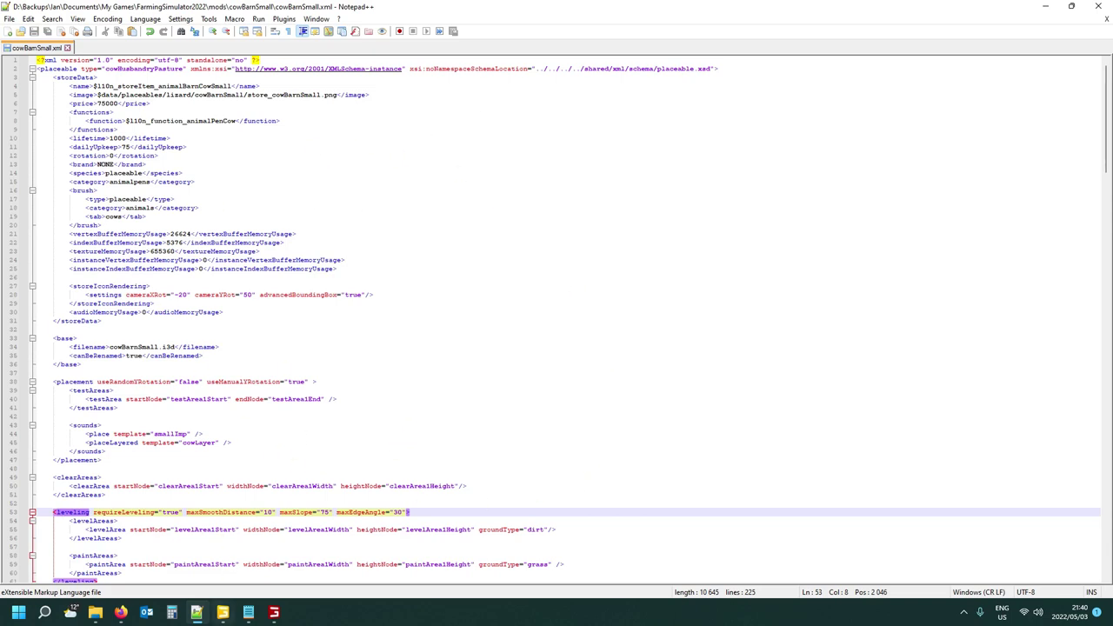
Switch to GIANTS Editor with cowBarnSmall.i3d open and close the editor.
mouse_move(247, 612)
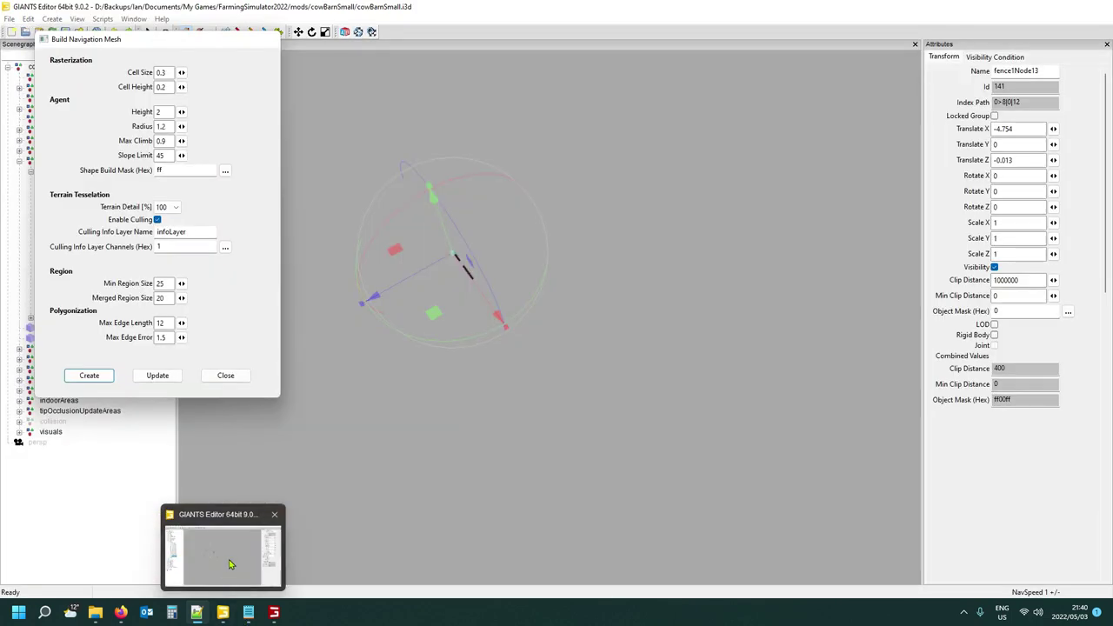
click(231, 565)
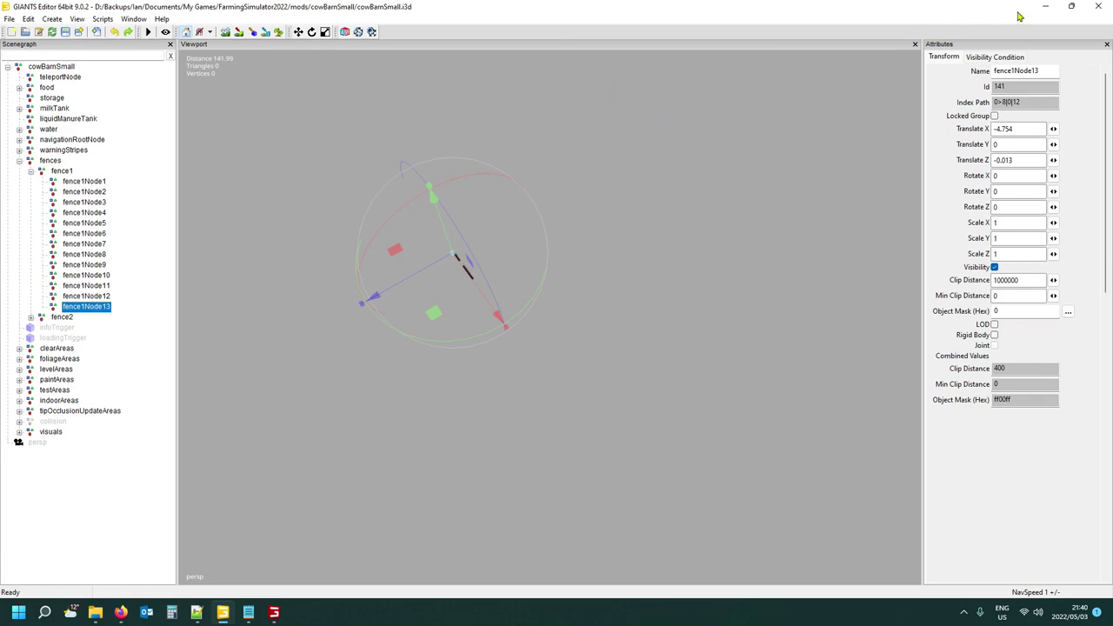
click(1100, 9)
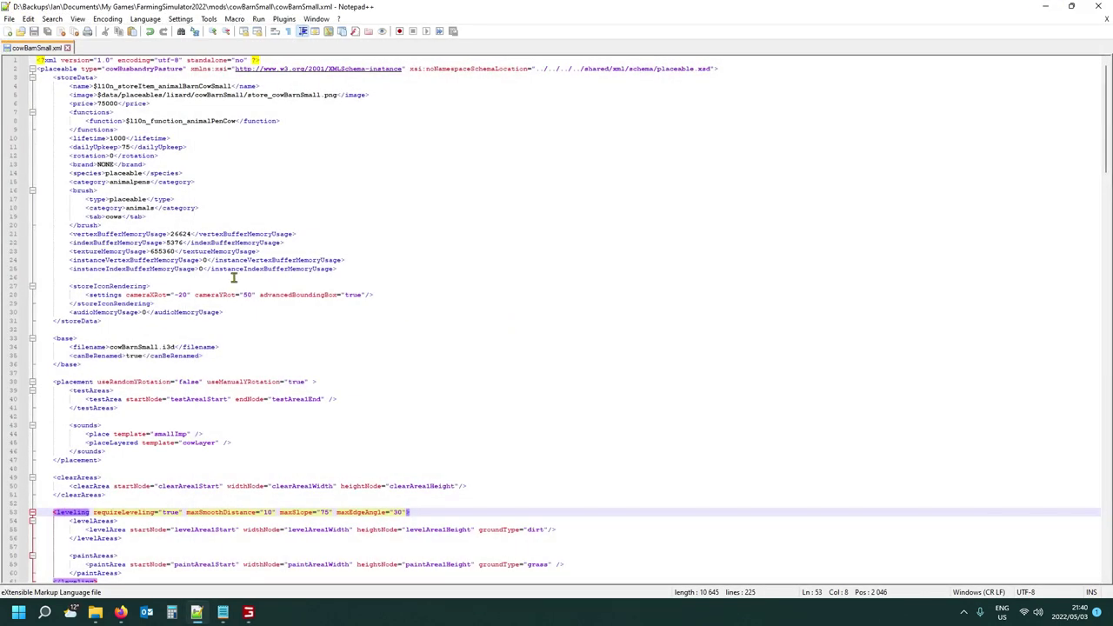
In File Explorer, open the folder MapsBackups\FS22\TestMap\maps\mapAlpine on the Backup (D:) drive.
mouse_move(95, 612)
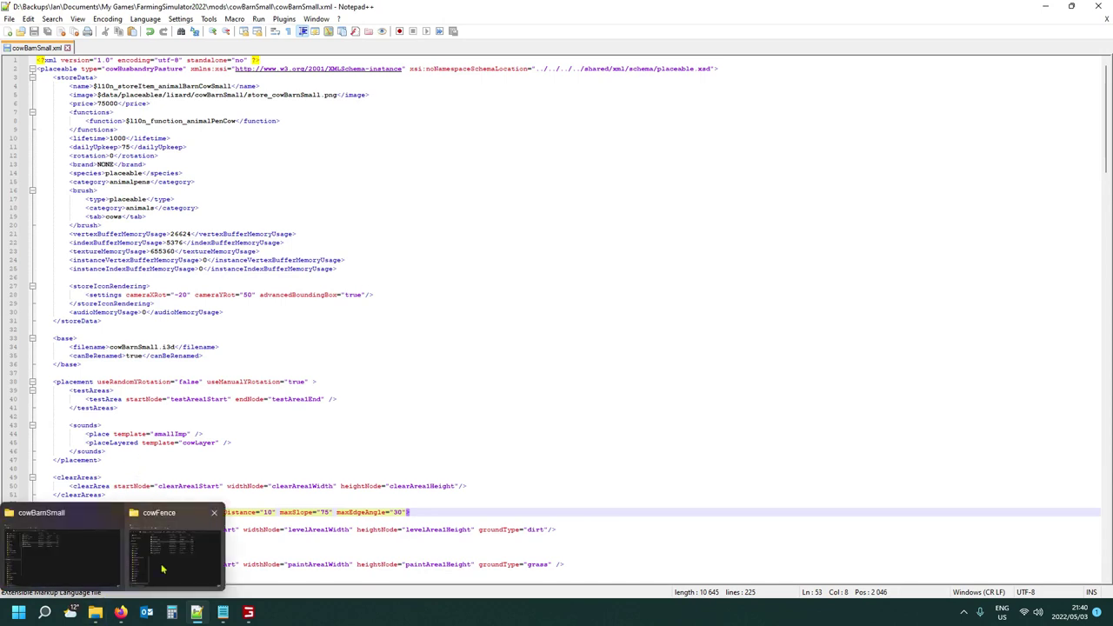
mouse_move(188, 570)
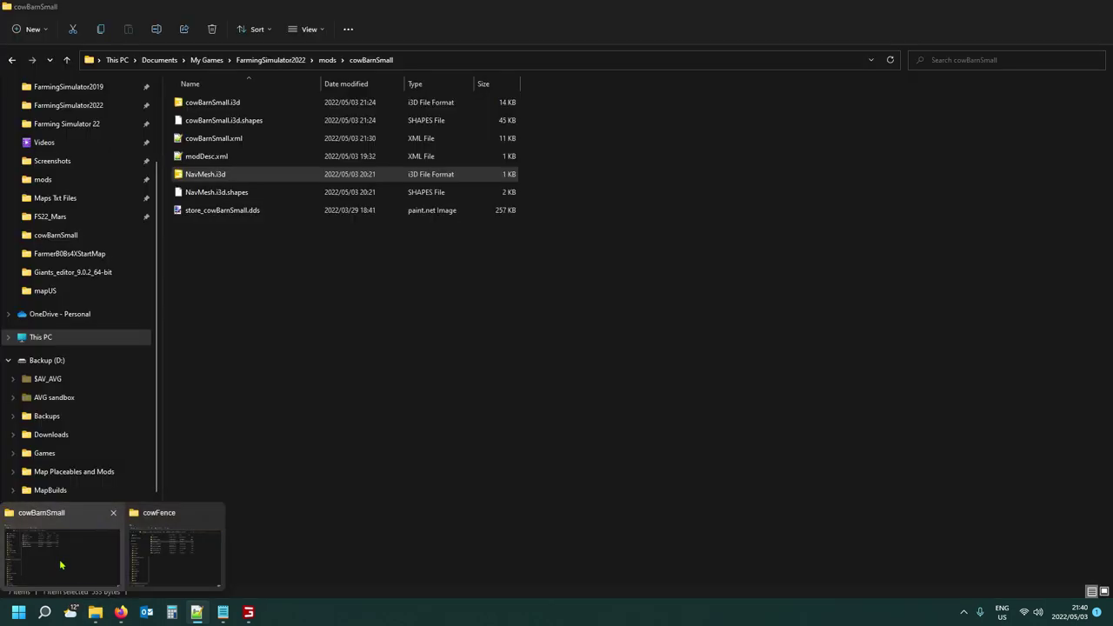
click(59, 559)
scroll(67, 416, down, 3)
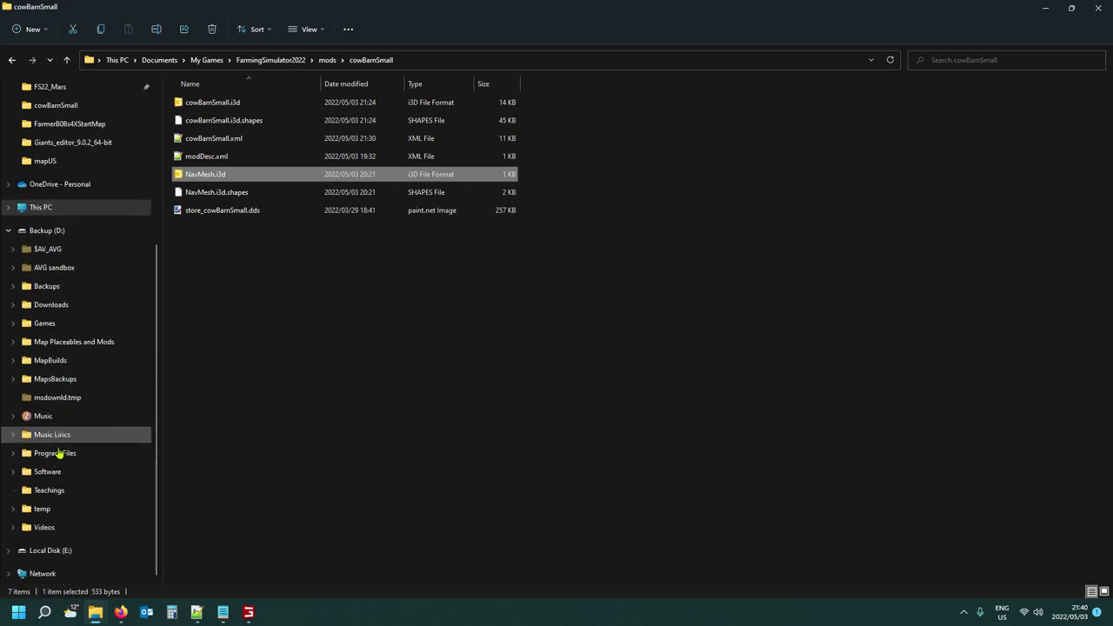
click(53, 360)
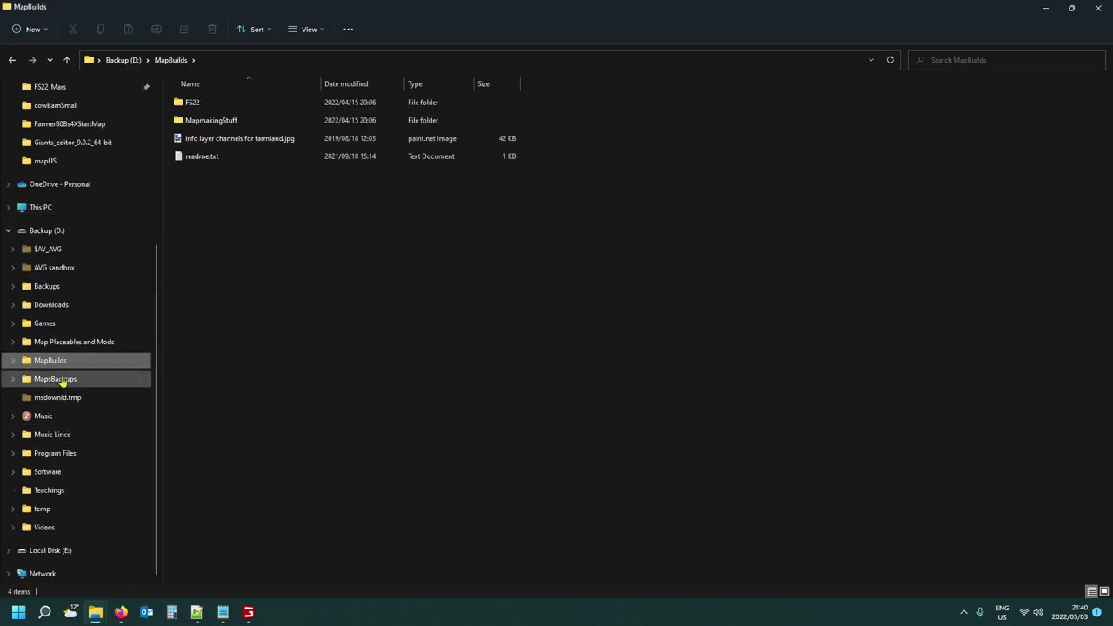
click(66, 378)
double_click(213, 120)
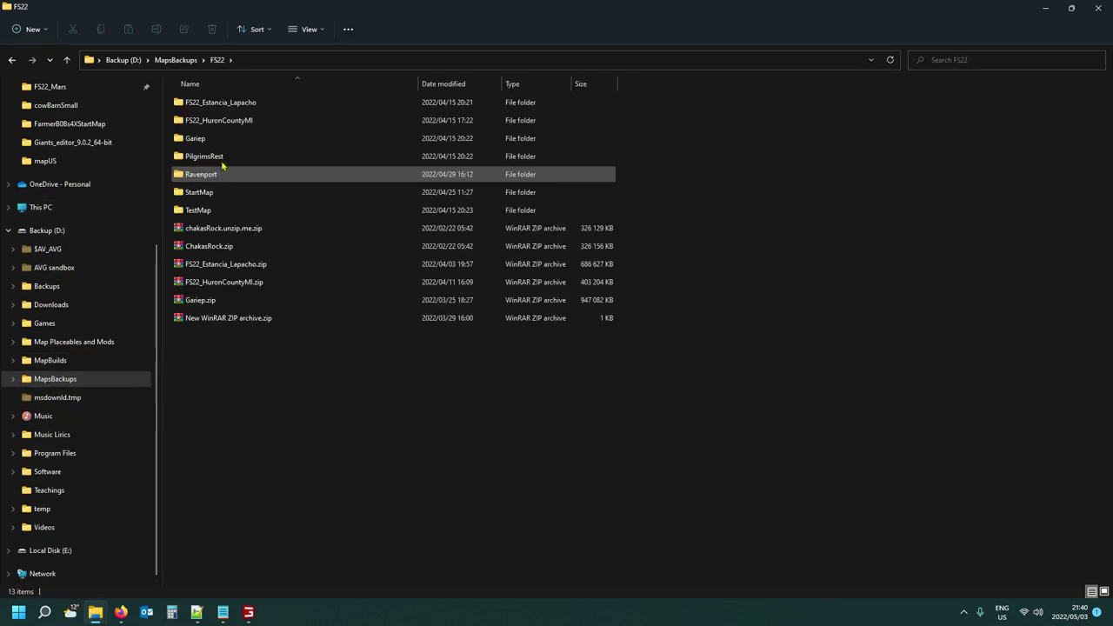
double_click(224, 212)
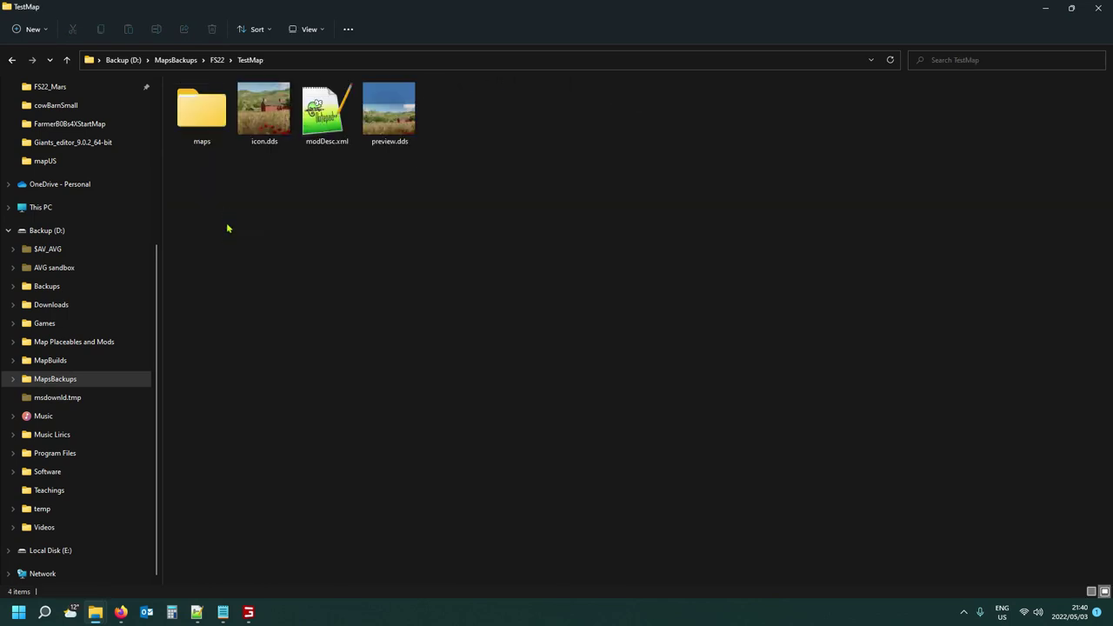
double_click(207, 135)
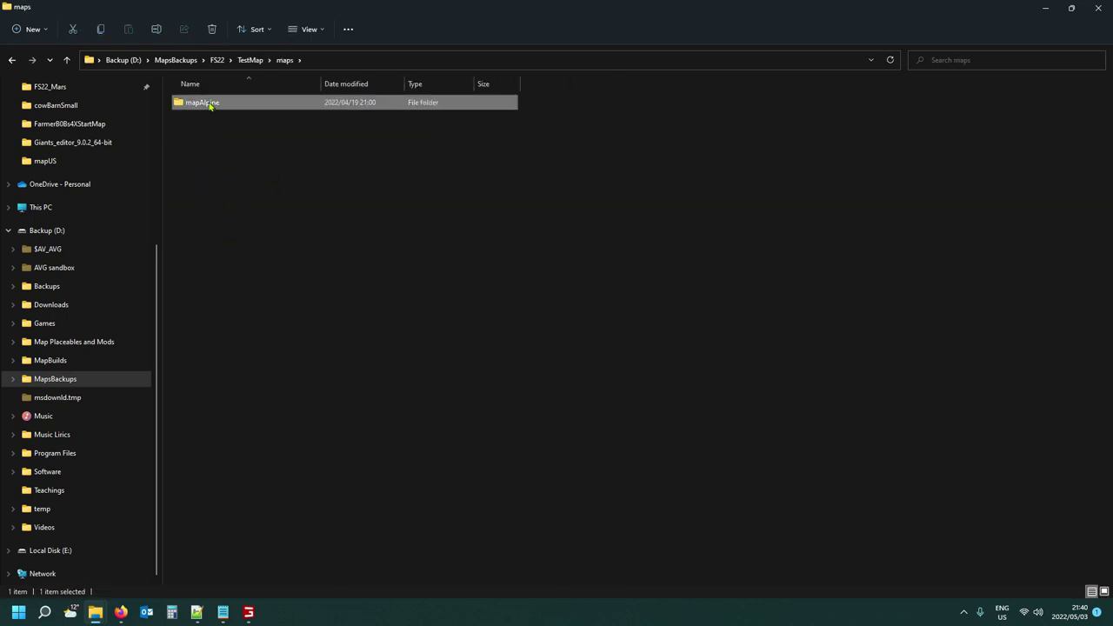
double_click(211, 104)
Open the mapAlpine folder's map.i3d in the most recently used GIANTS Editor 9.0.2 installation.
click(214, 217)
double_click(215, 217)
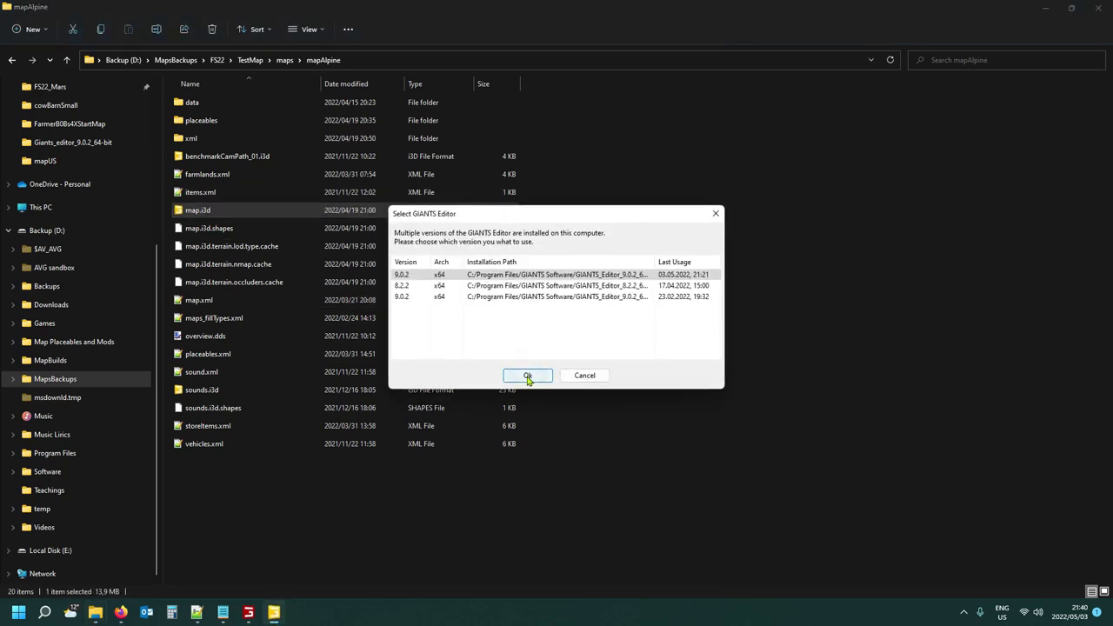
click(526, 375)
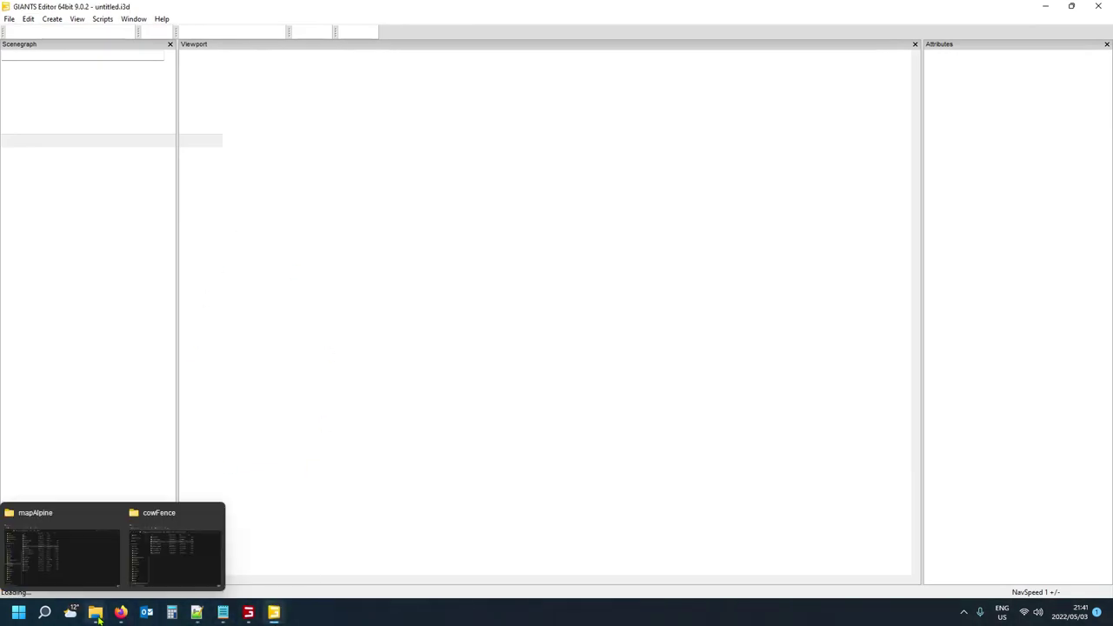
Switch to File Explorer and bring the mapAlpine and cowFence folder windows to the front.
click(75, 574)
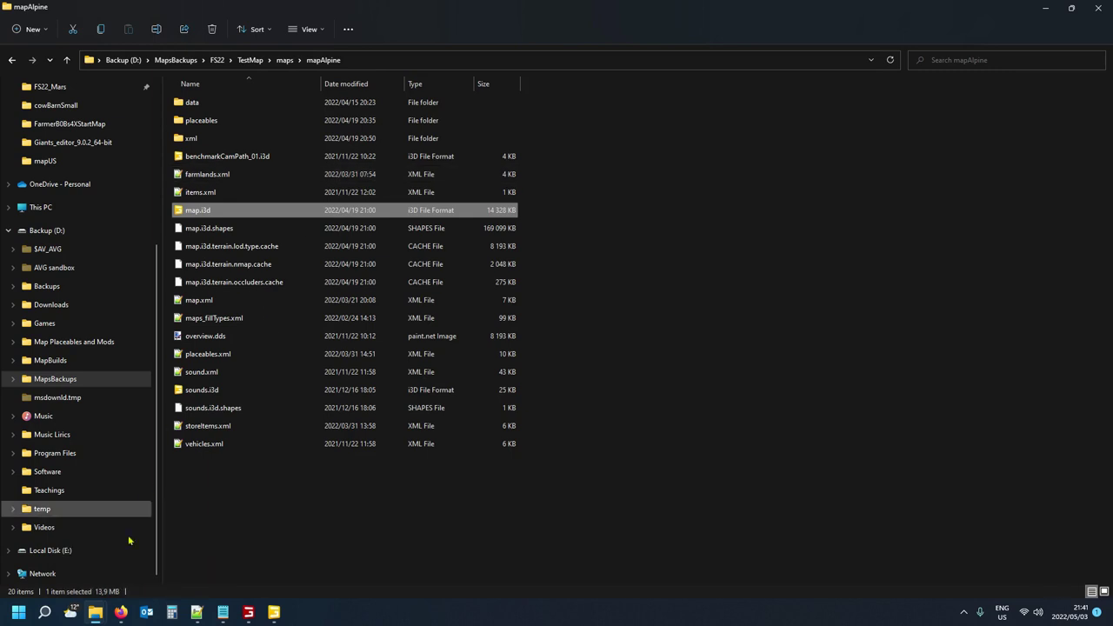
mouse_move(96, 612)
click(183, 560)
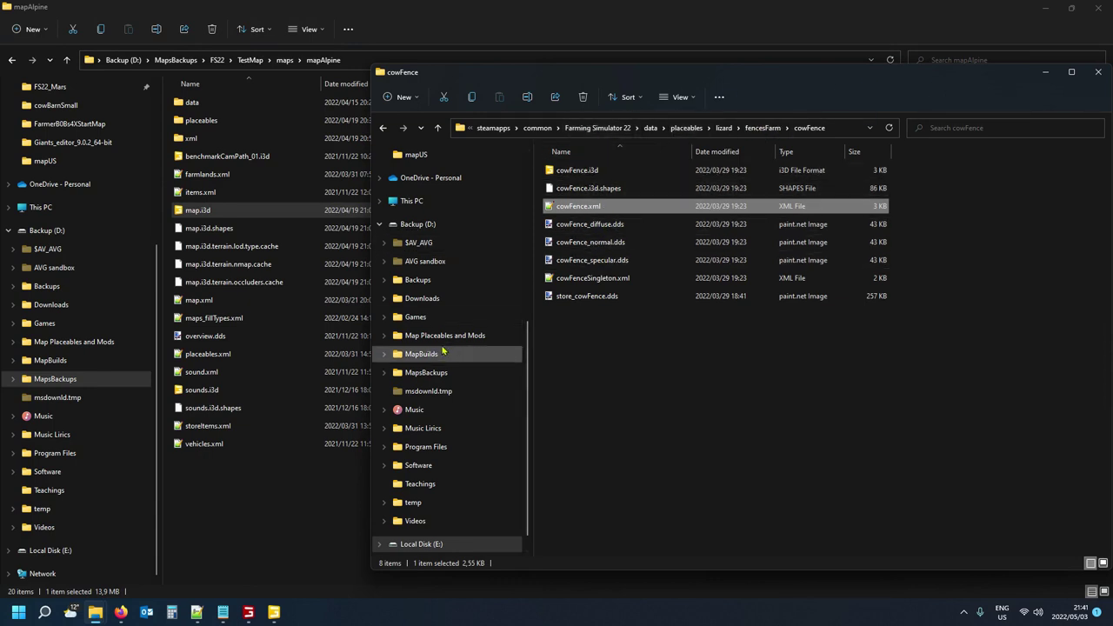
Open modDesc.xml from the mods\cowBarnSmall folder and highlight its storeItem line for cowBarnSmall.xml.
scroll(443, 400, up, 5)
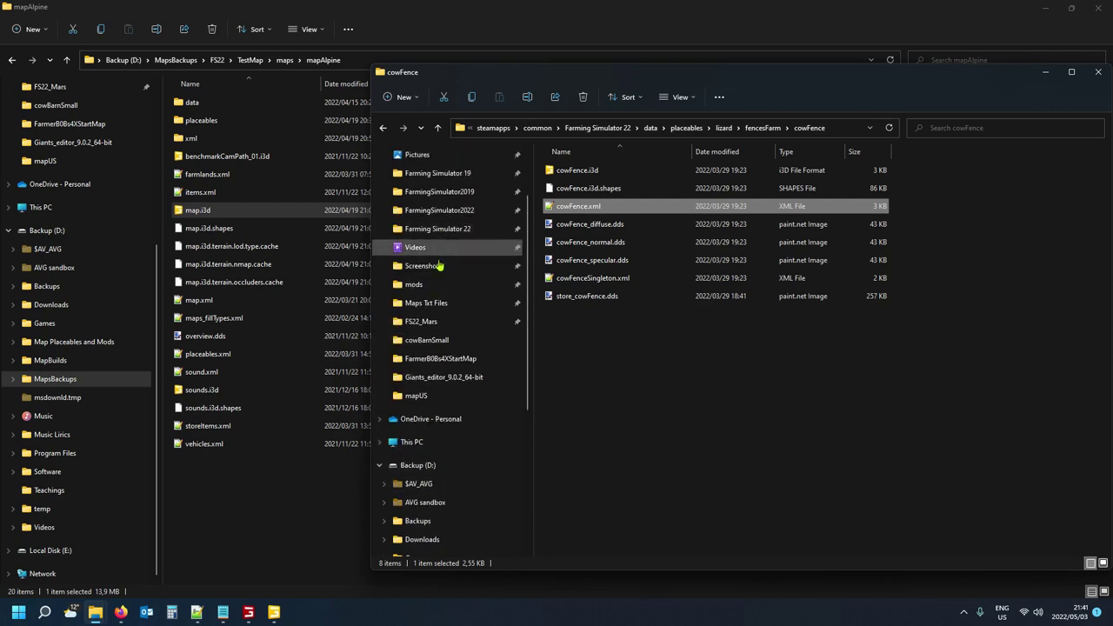
click(435, 284)
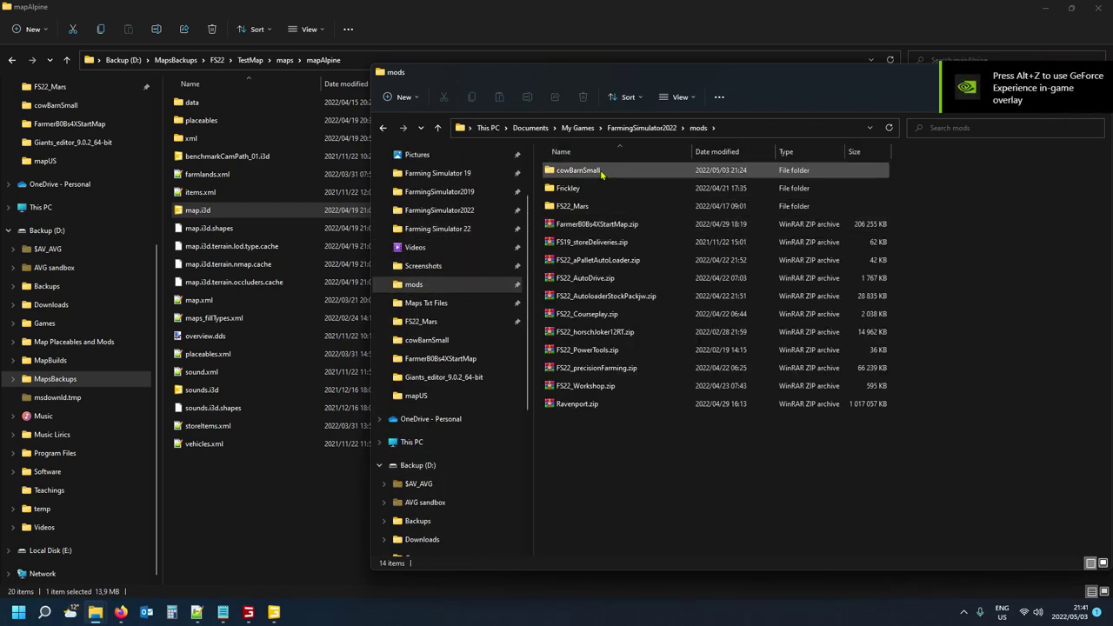
double_click(598, 173)
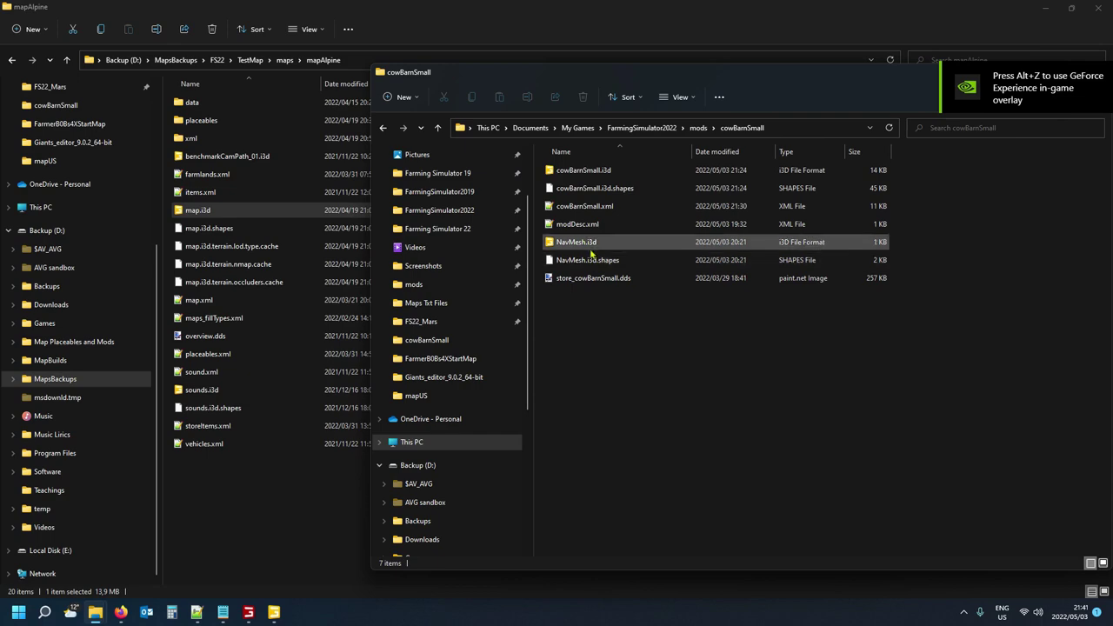
double_click(599, 225)
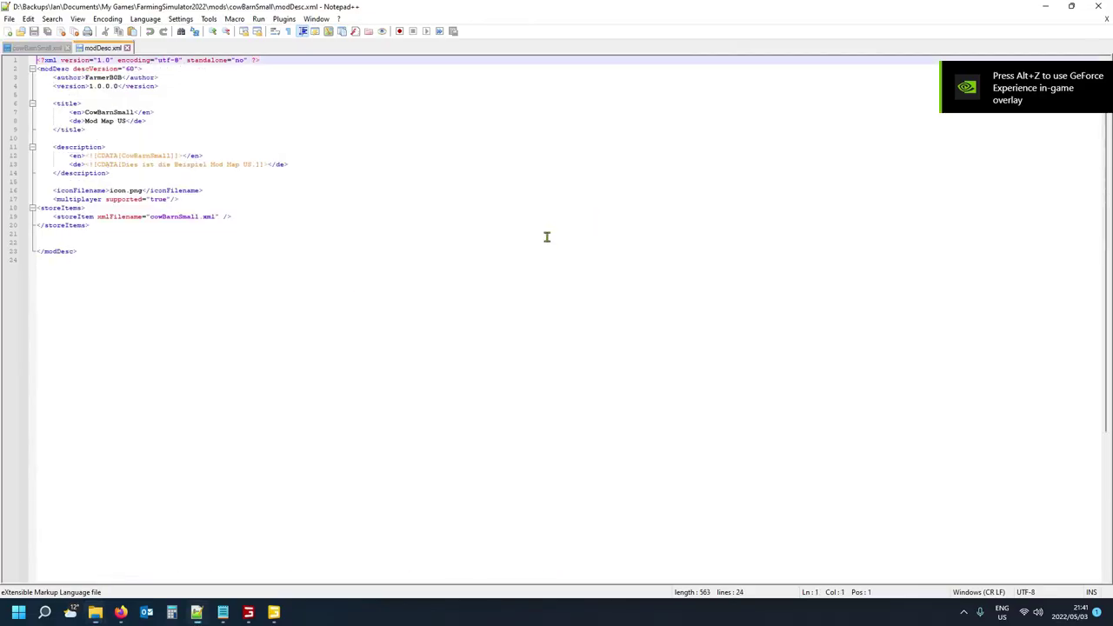
drag(50, 217, 263, 216)
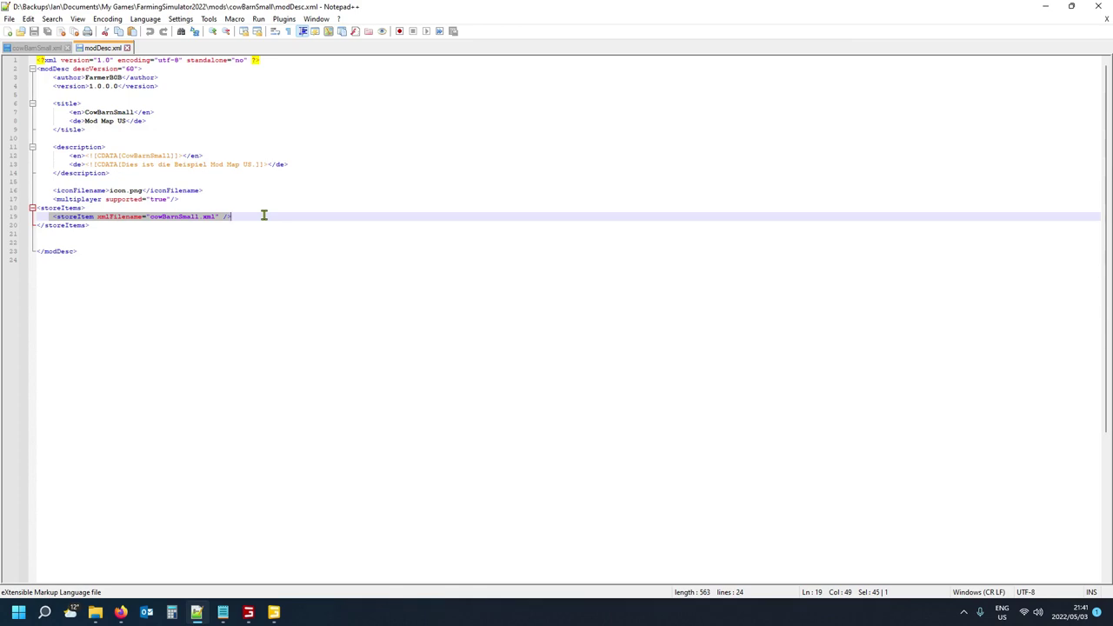
Switch to GIANTS Editor and bring the bare dark field beside the road into close view.
mouse_move(271, 613)
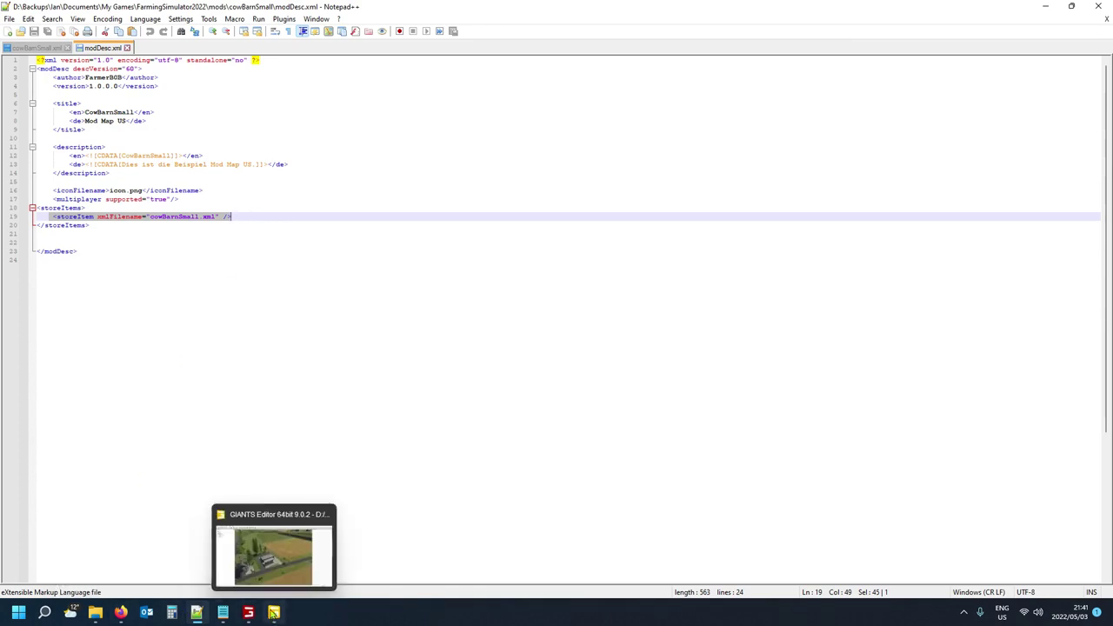
click(274, 555)
right_drag(389, 462, 510, 591)
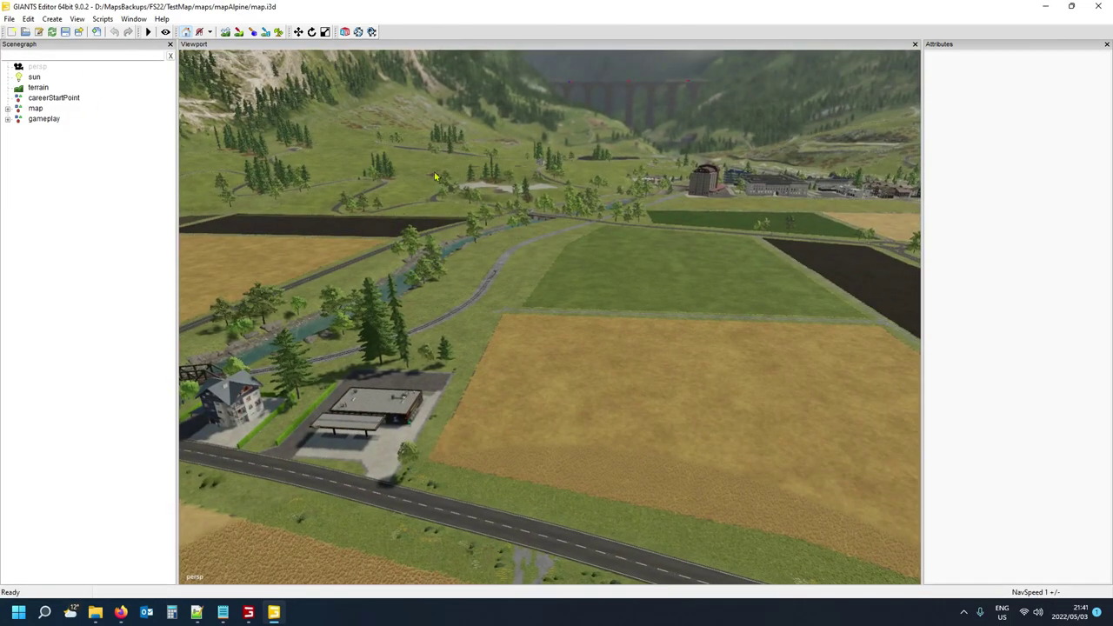
right_drag(435, 177, 683, 287)
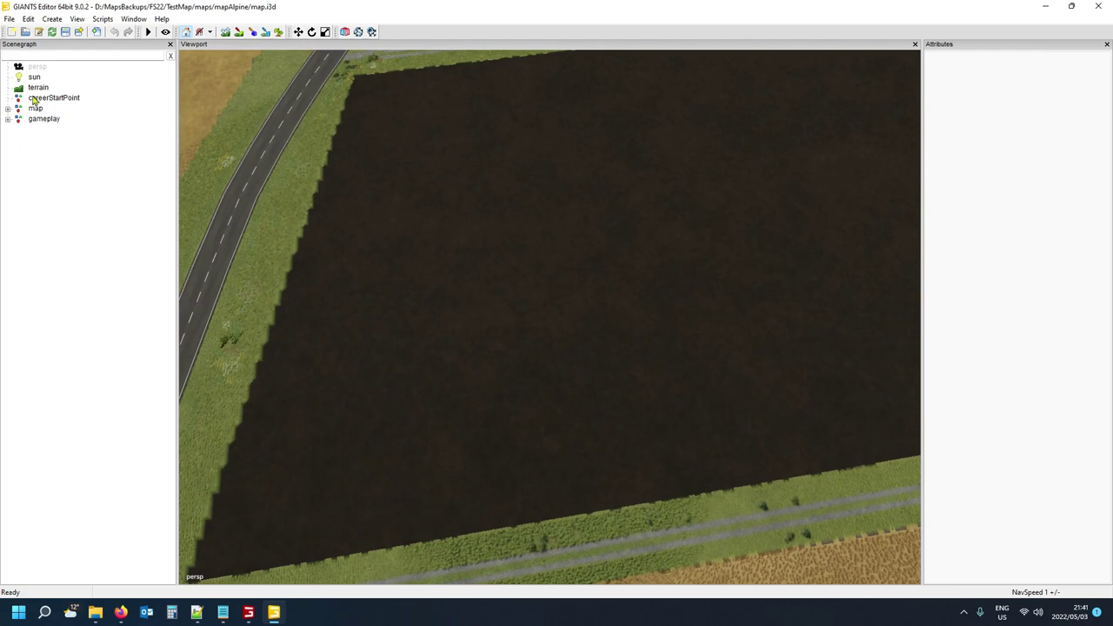
click(9, 19)
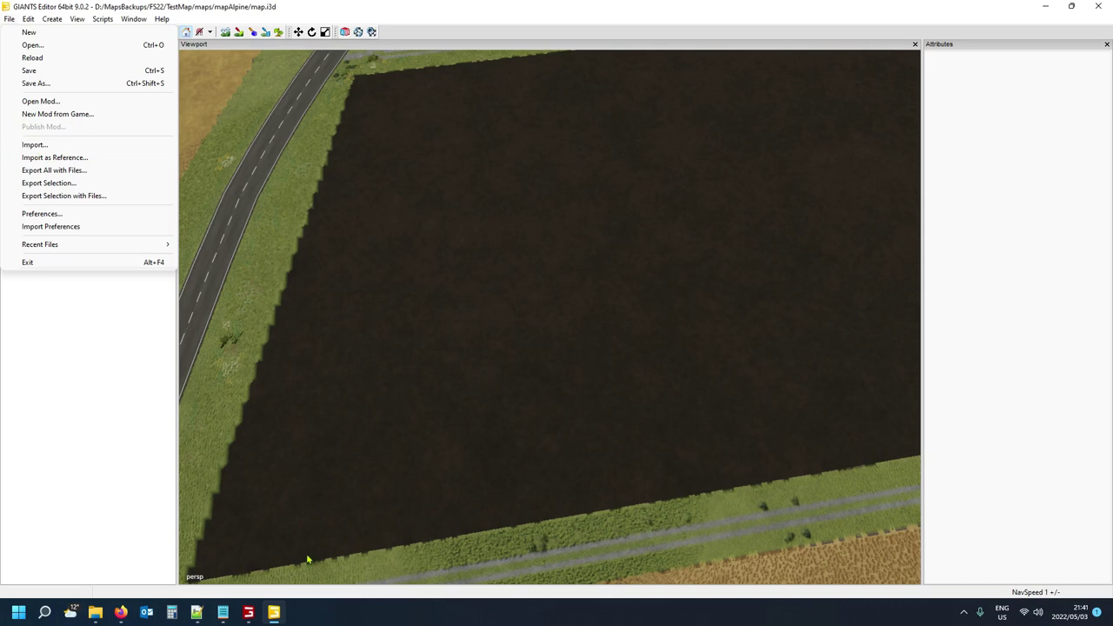
In File Explorer, copy the cowBarnSmall folder from mods into the TestMap's maps\mapAlpine\placeables folder.
mouse_move(95, 612)
mouse_move(82, 550)
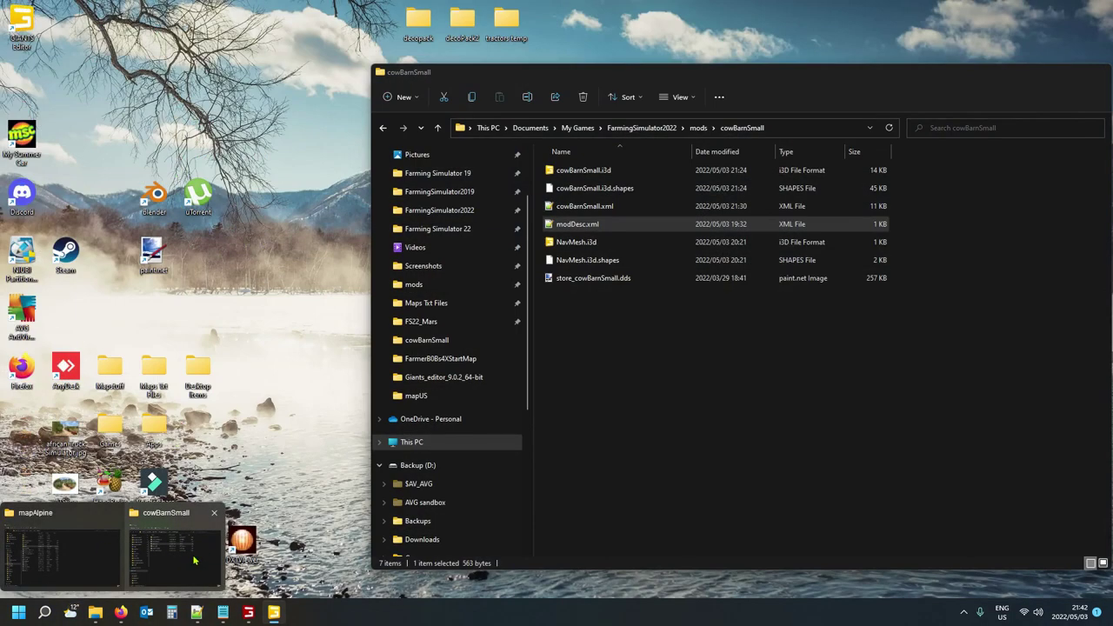
click(194, 561)
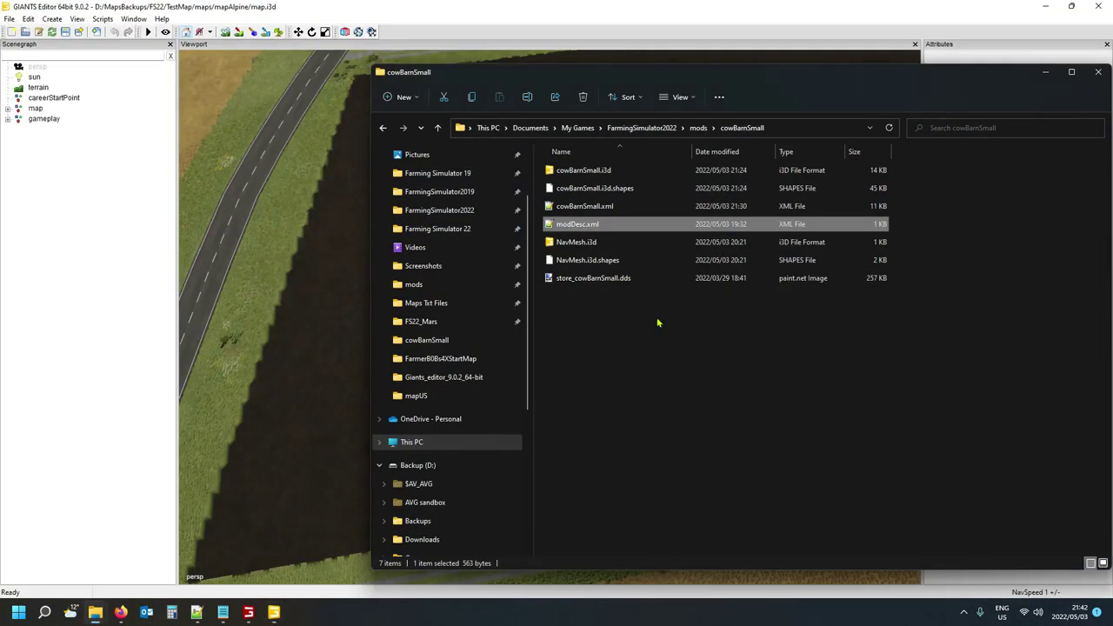
click(698, 128)
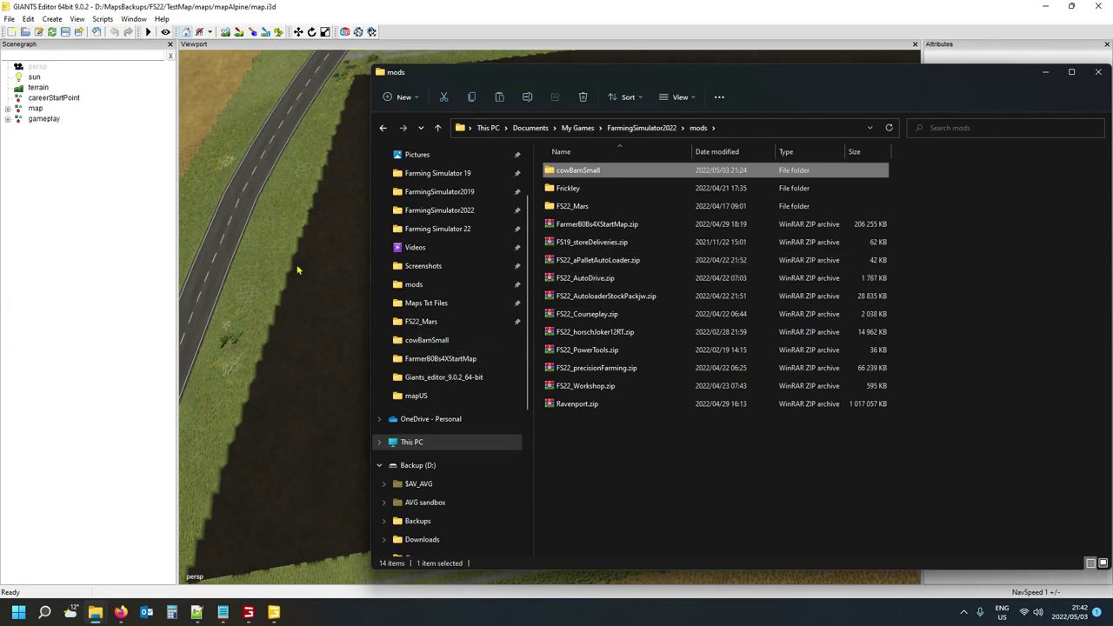
mouse_move(197, 612)
mouse_move(94, 613)
click(65, 565)
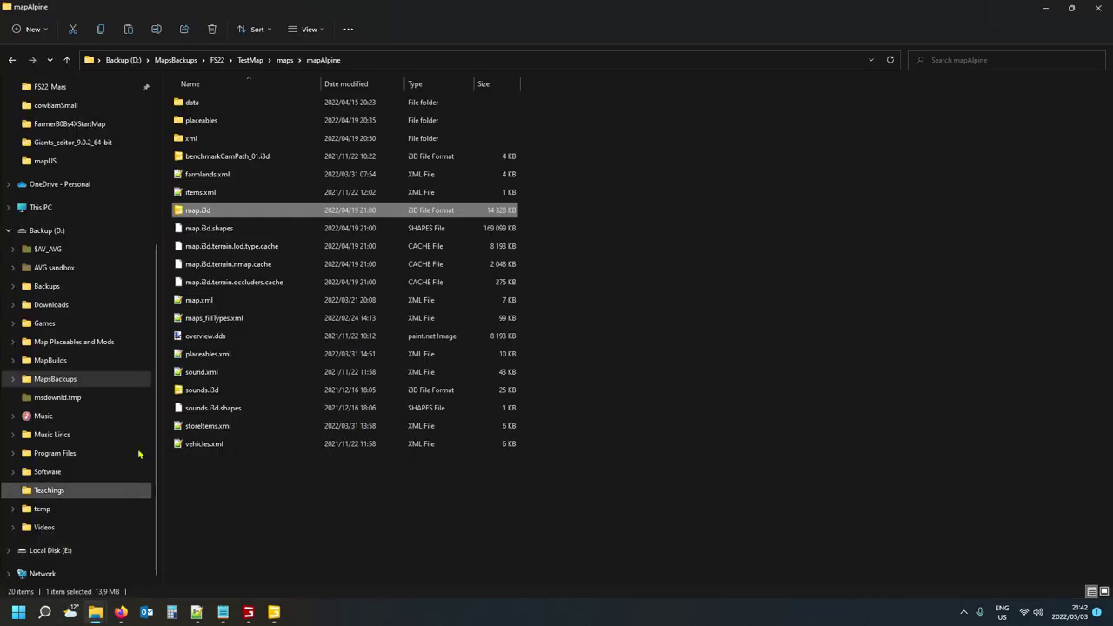
double_click(200, 120)
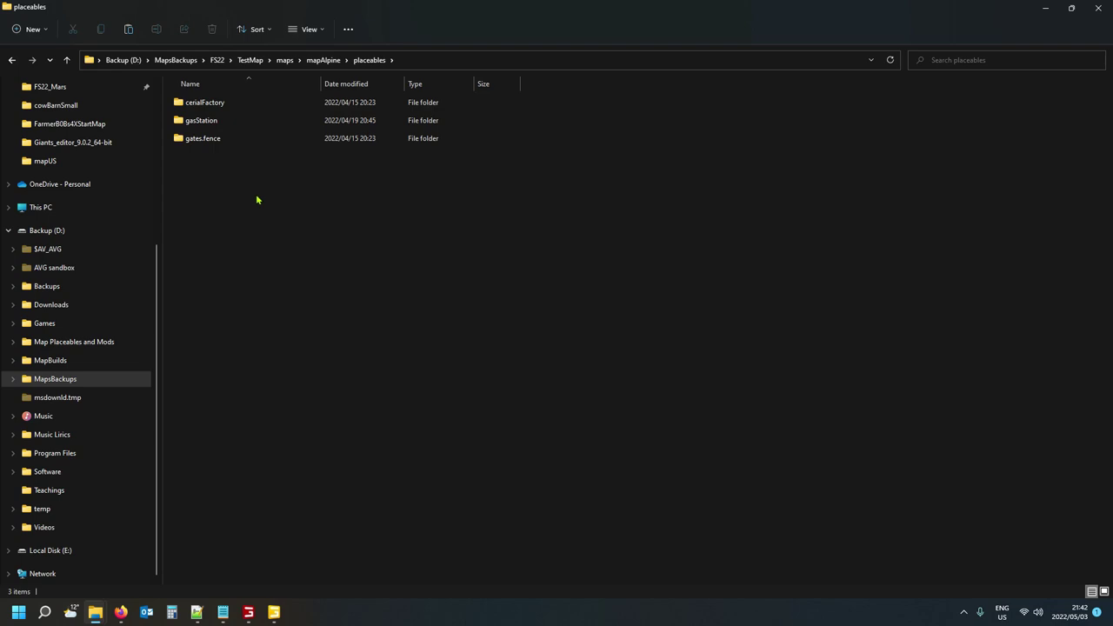
key(ctrl+v)
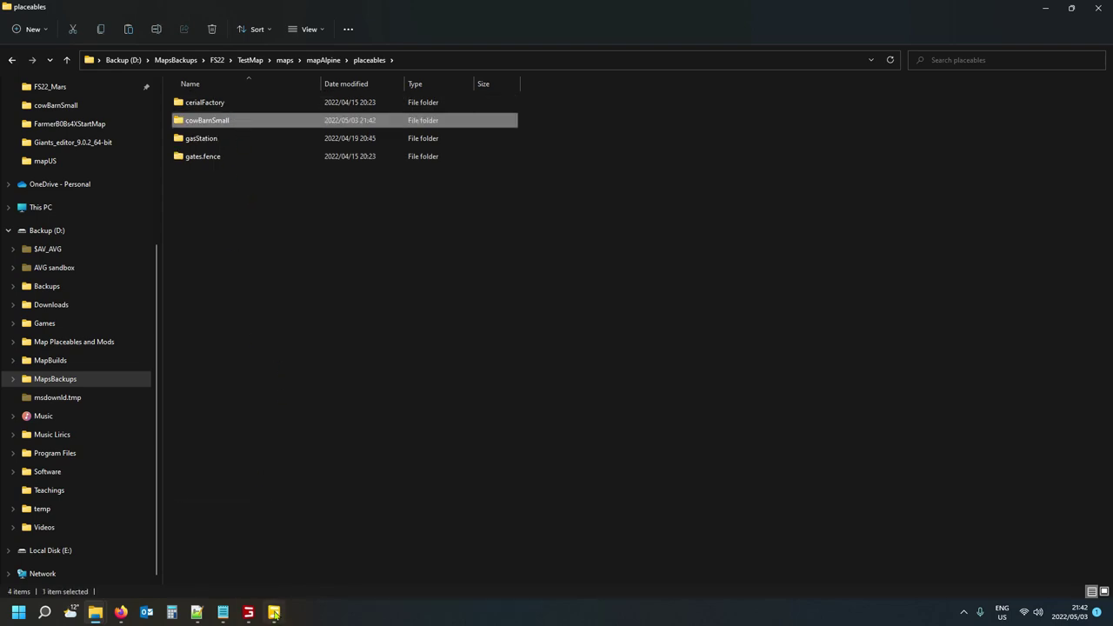
In GIANTS Editor, import cowBarnSmall.i3d from MapsBackups\FS22\TestMap\maps\mapAlpine\placeables\cowBarnSmall on the Backup (D:) drive.
click(303, 515)
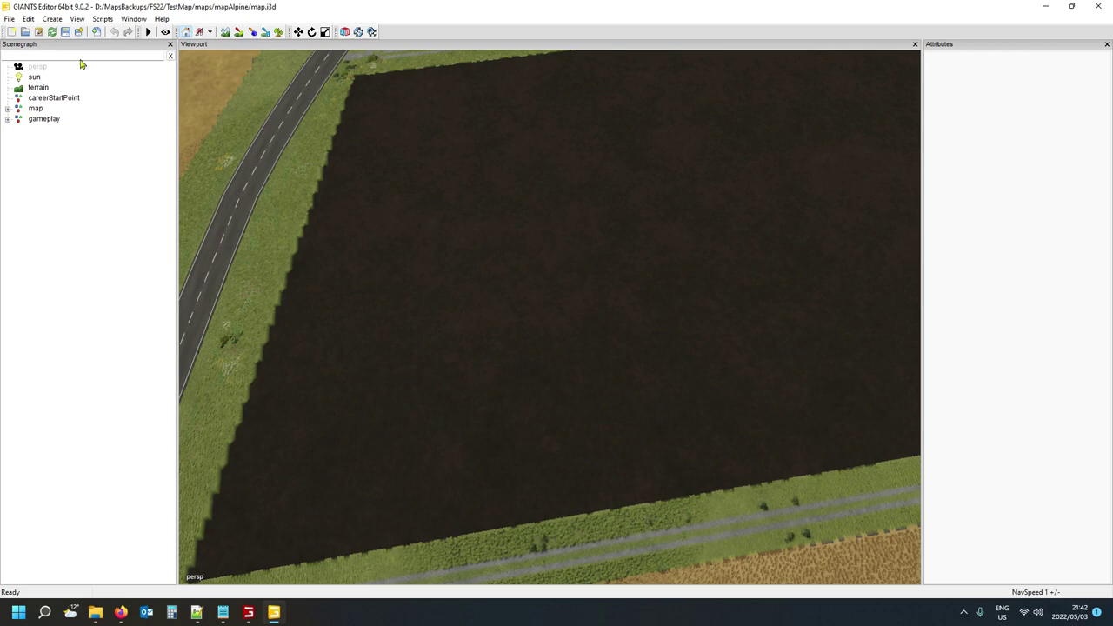
click(10, 19)
click(35, 145)
scroll(78, 328, down, 1)
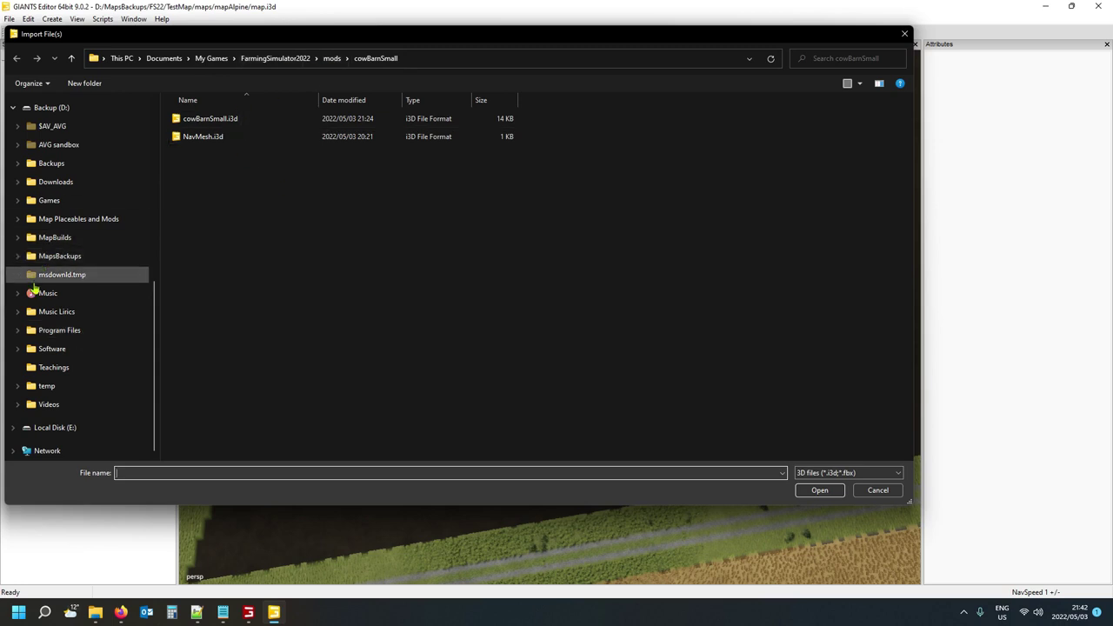
scroll(65, 300, up, 1)
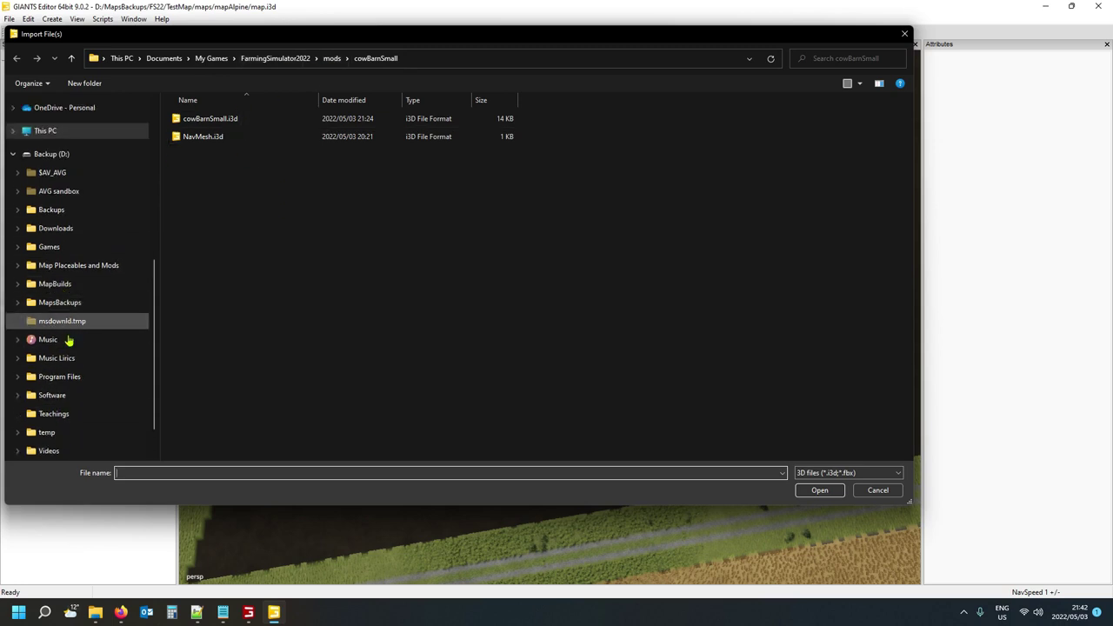
click(63, 305)
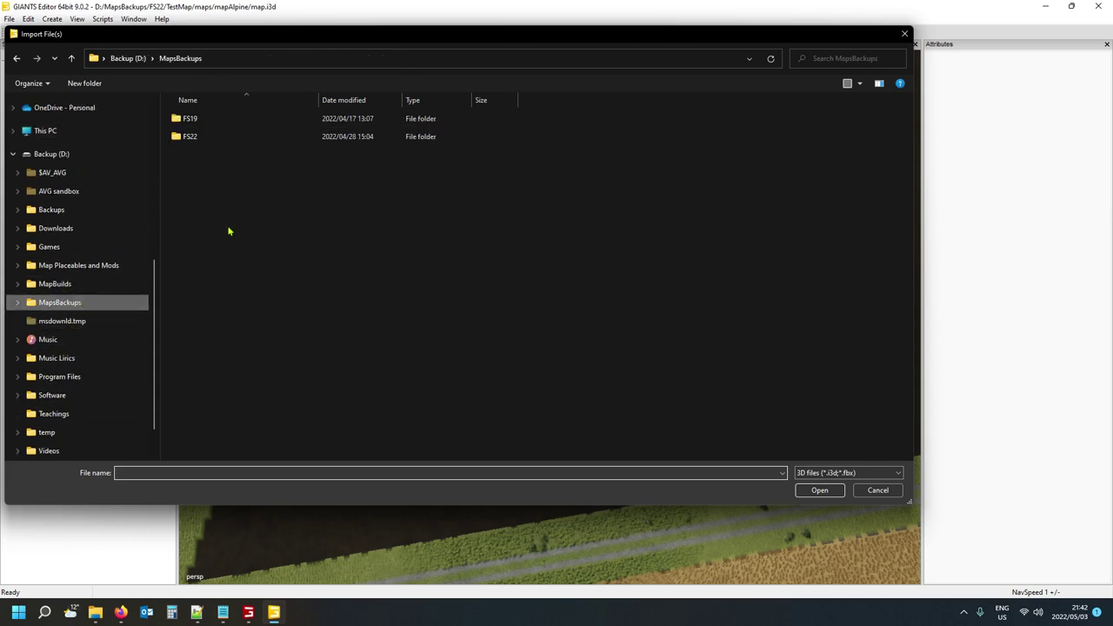
double_click(219, 139)
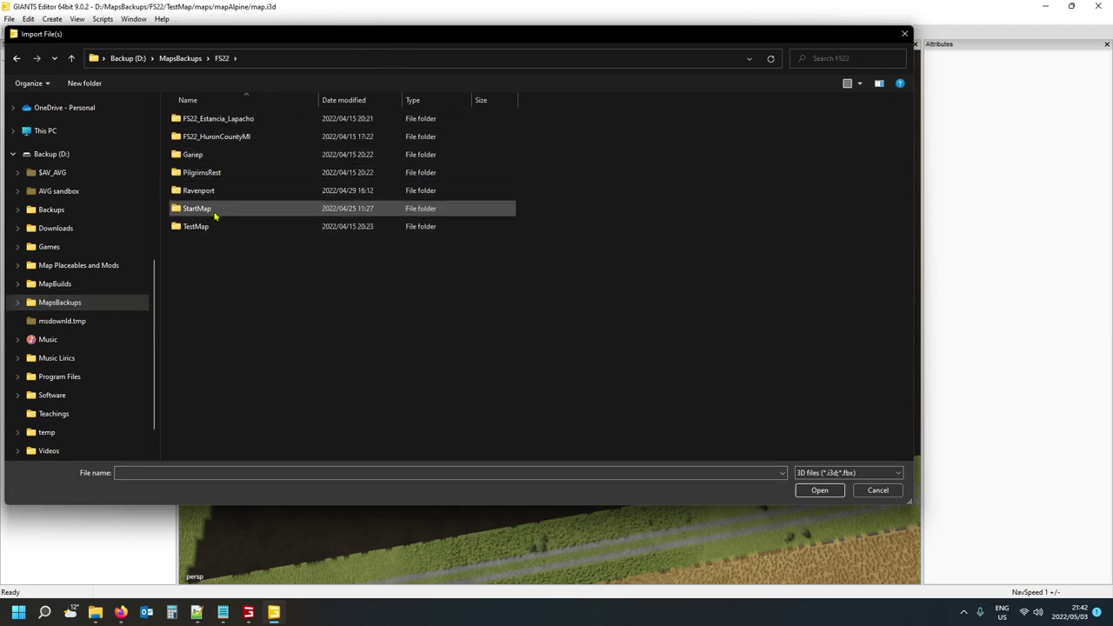
double_click(210, 226)
double_click(217, 130)
double_click(207, 120)
double_click(209, 138)
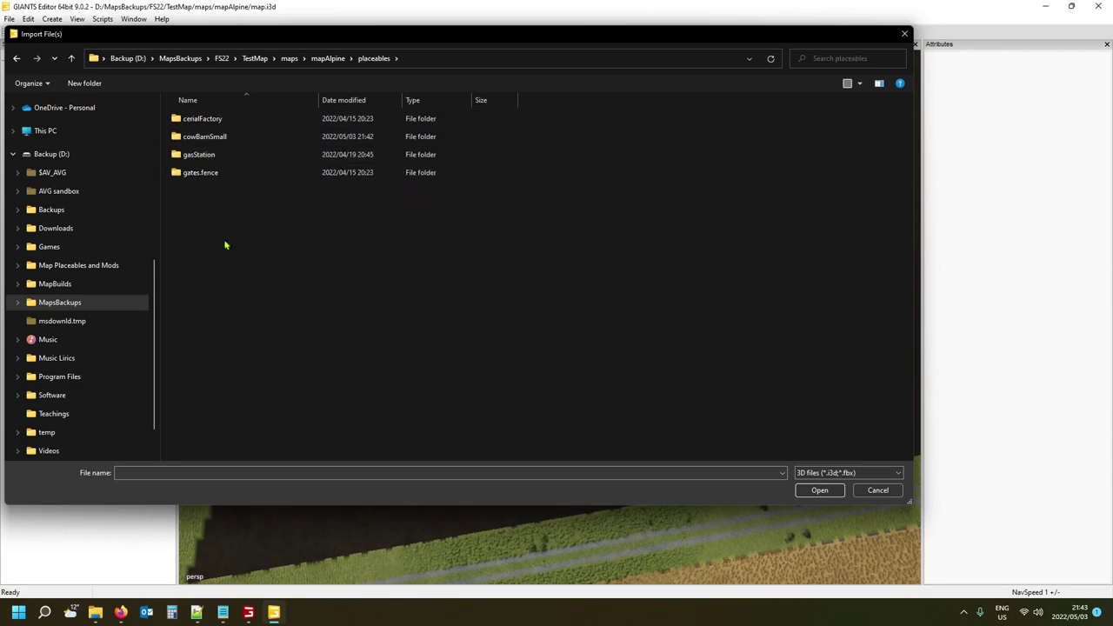
double_click(217, 139)
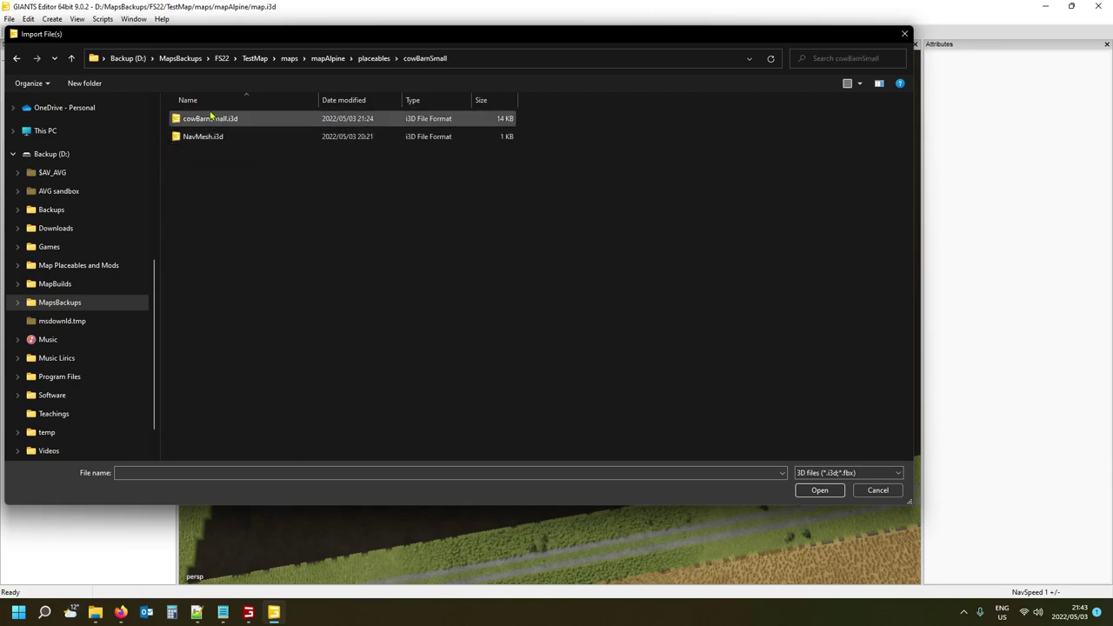
double_click(239, 122)
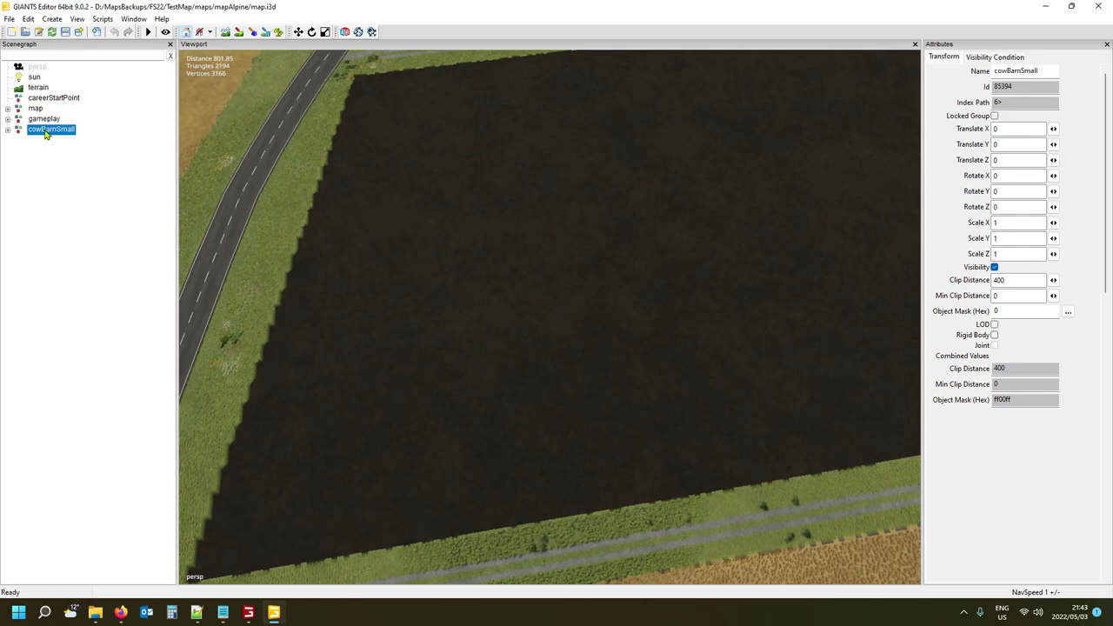
Place cowBarnSmall on the bare field and shift it along Z to about -384.
key(ctrl+shift+m)
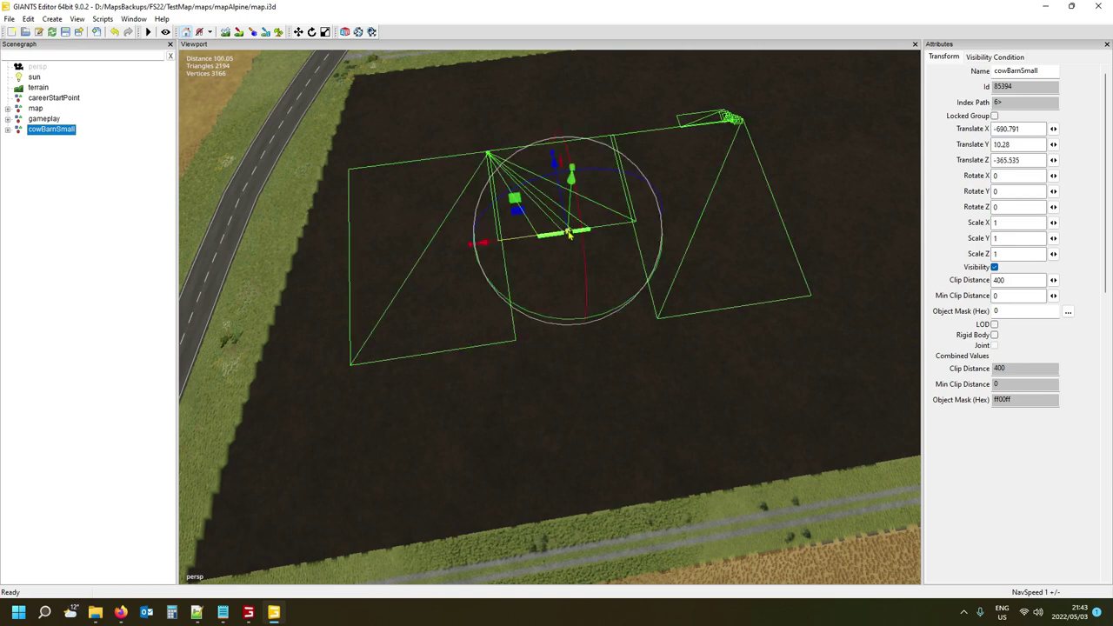
drag(556, 200, 567, 297)
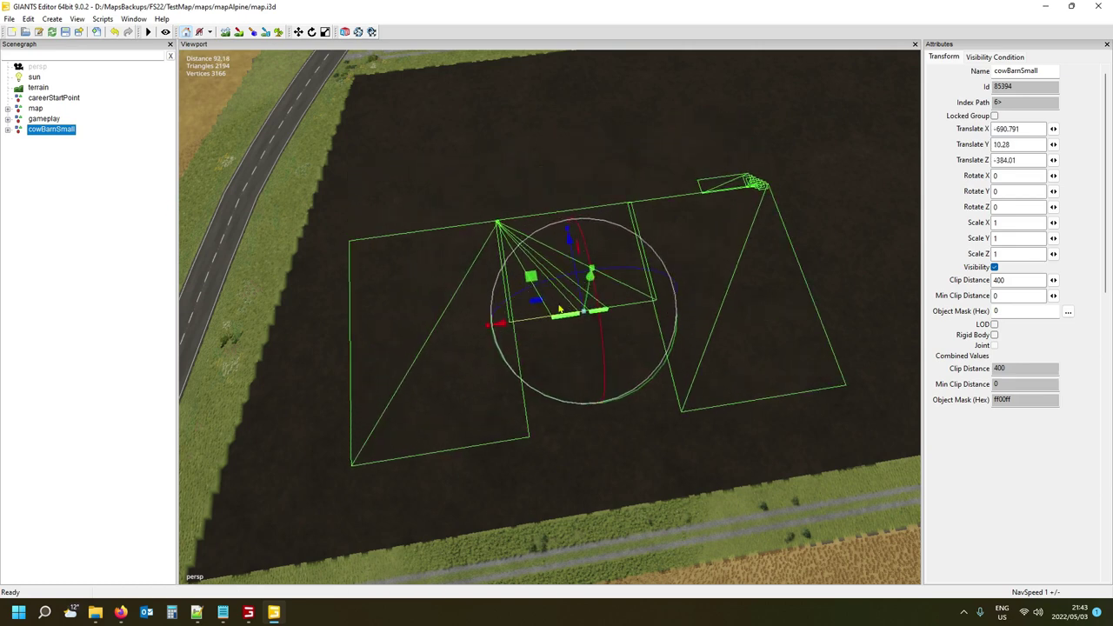
scroll(529, 418, up, 2)
right_drag(529, 417, 663, 345)
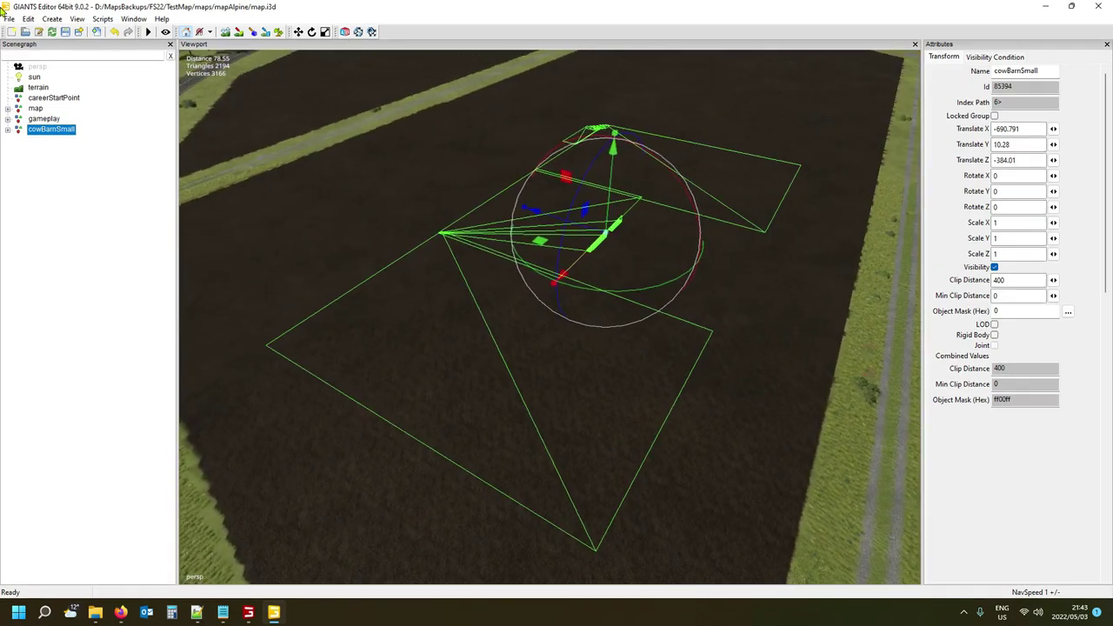
Delete the imported cowBarnSmall group from the scene.
click(48, 163)
click(43, 131)
key(Delete)
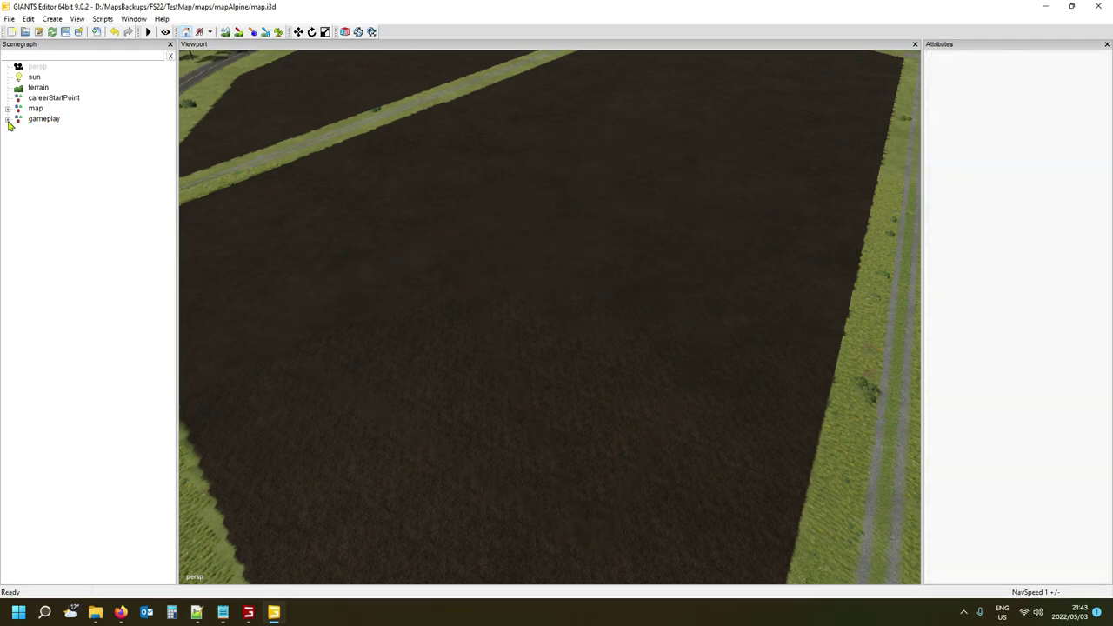
Expand the gameplay, map and infrastructure groups in the scenegraph to examine their subgroups.
click(8, 120)
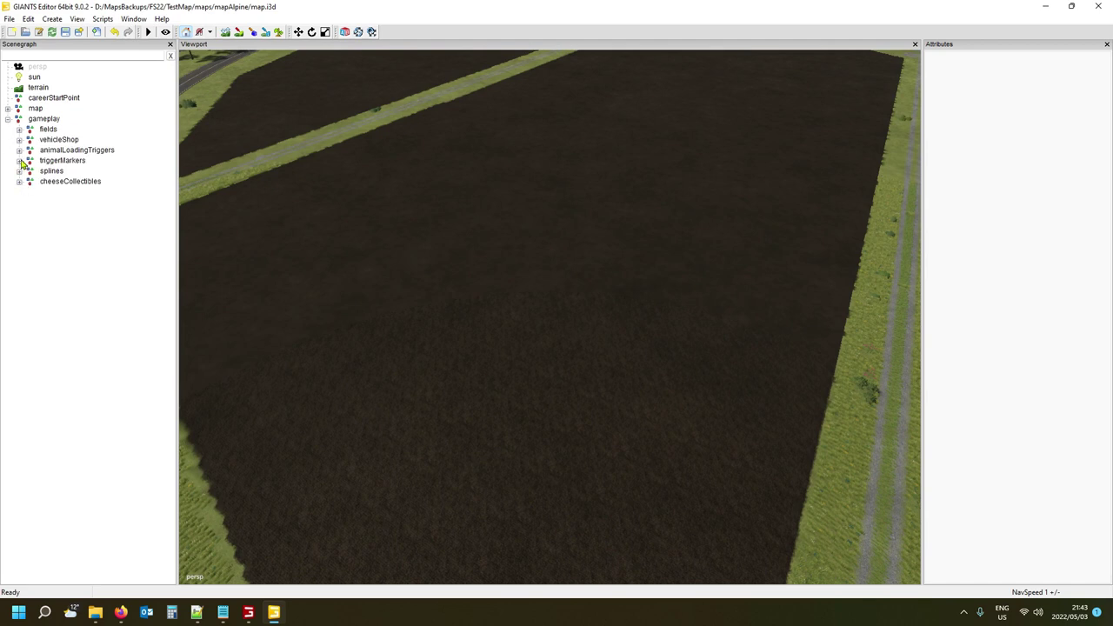
click(8, 109)
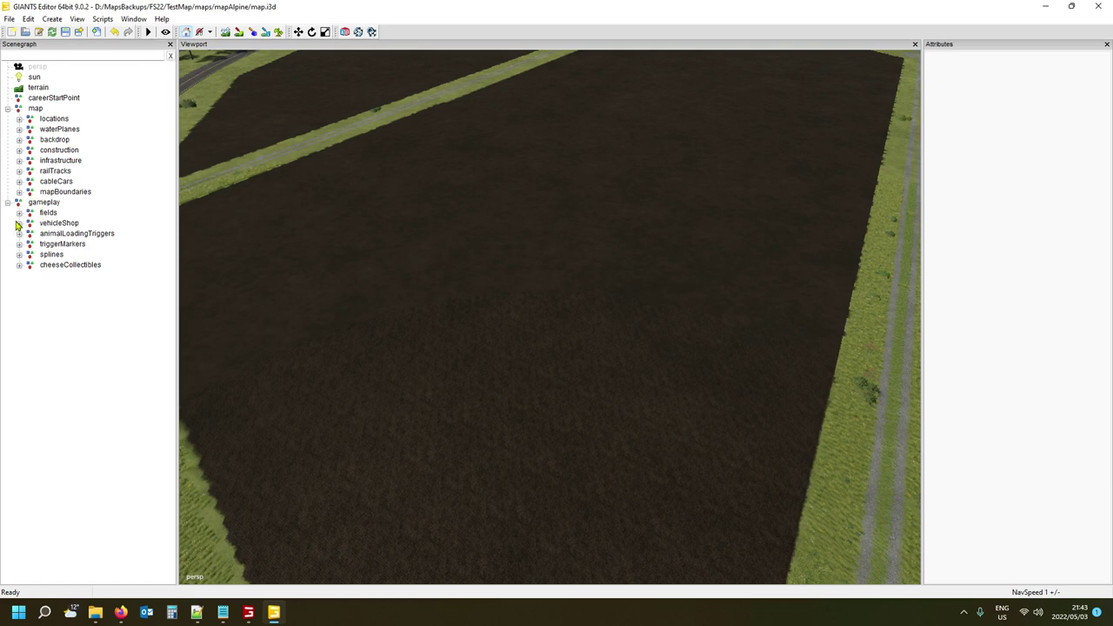
click(19, 161)
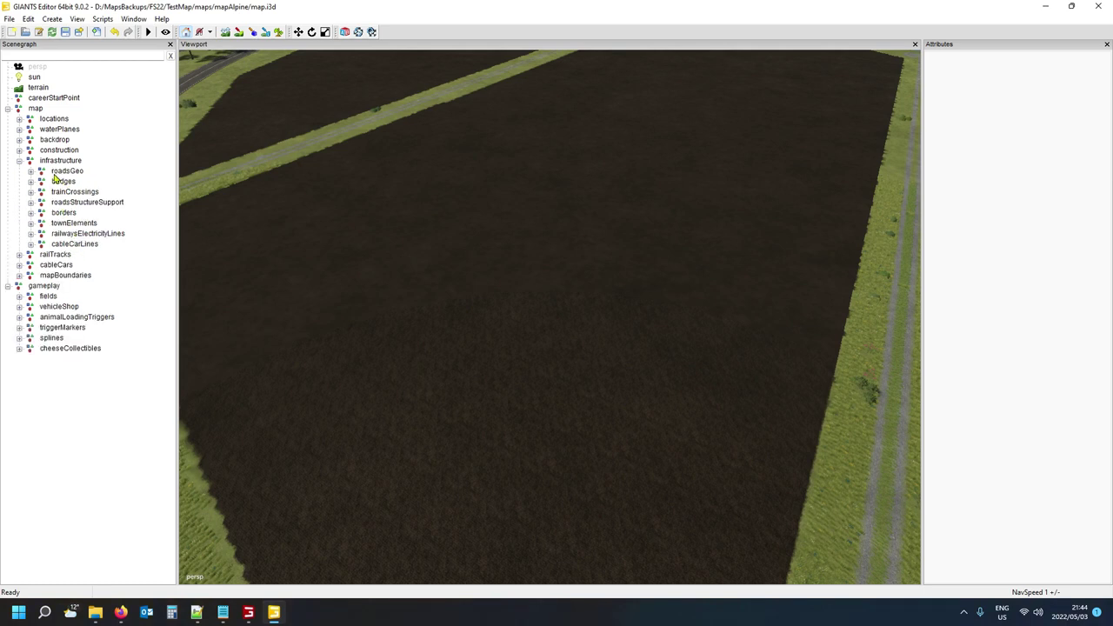
Locate the green water tank on the main farm's paved yard and select it in the scene.
right_drag(475, 283, 317, 235)
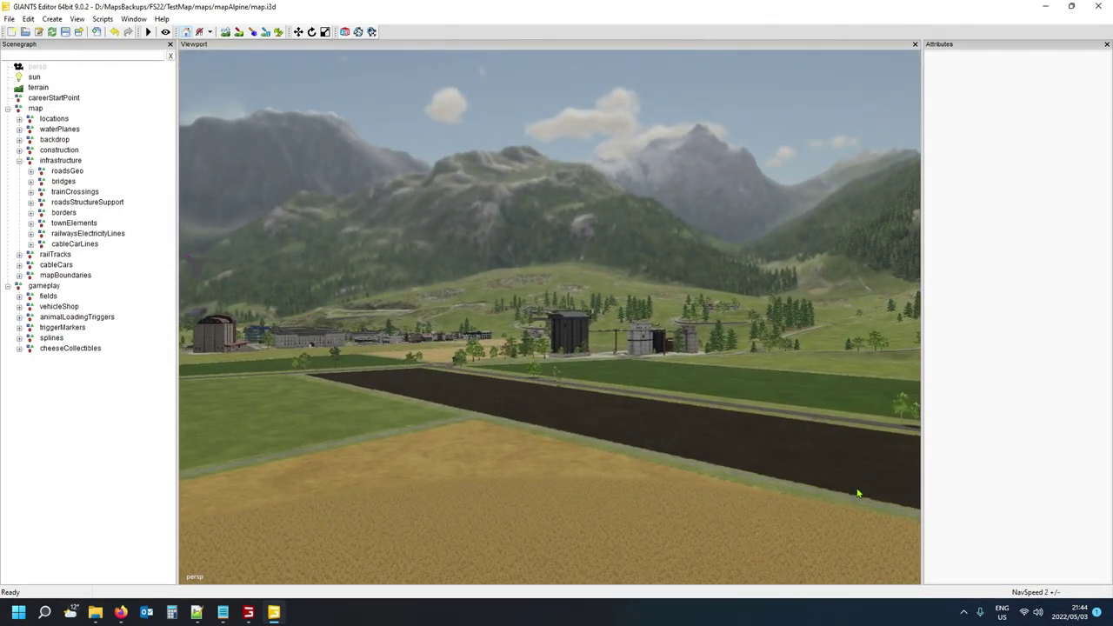
right_drag(642, 465, 549, 400)
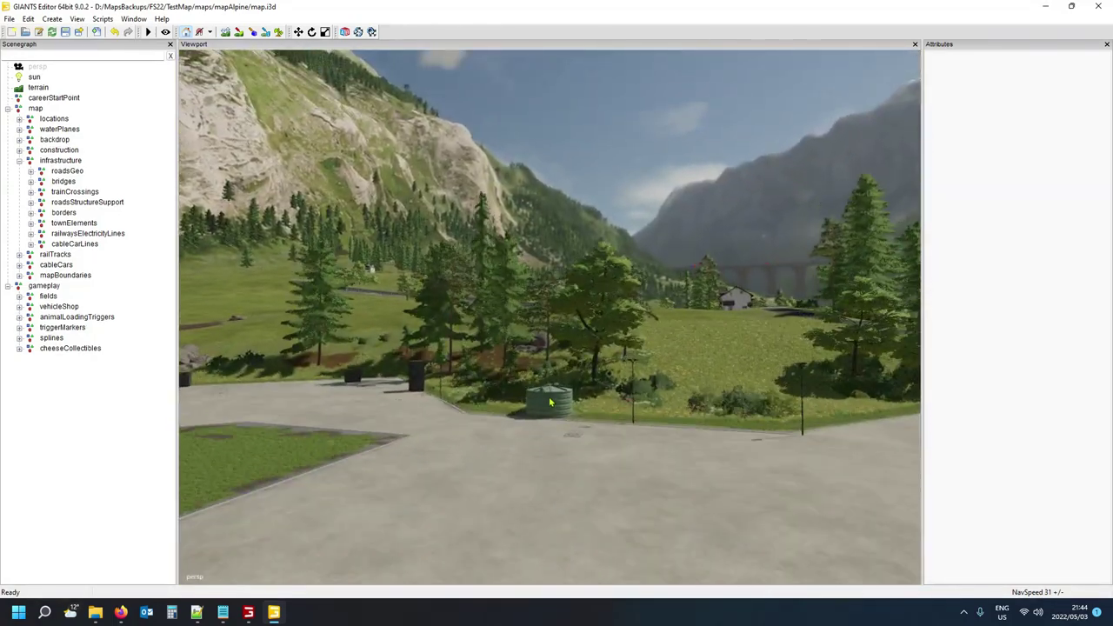
click(550, 400)
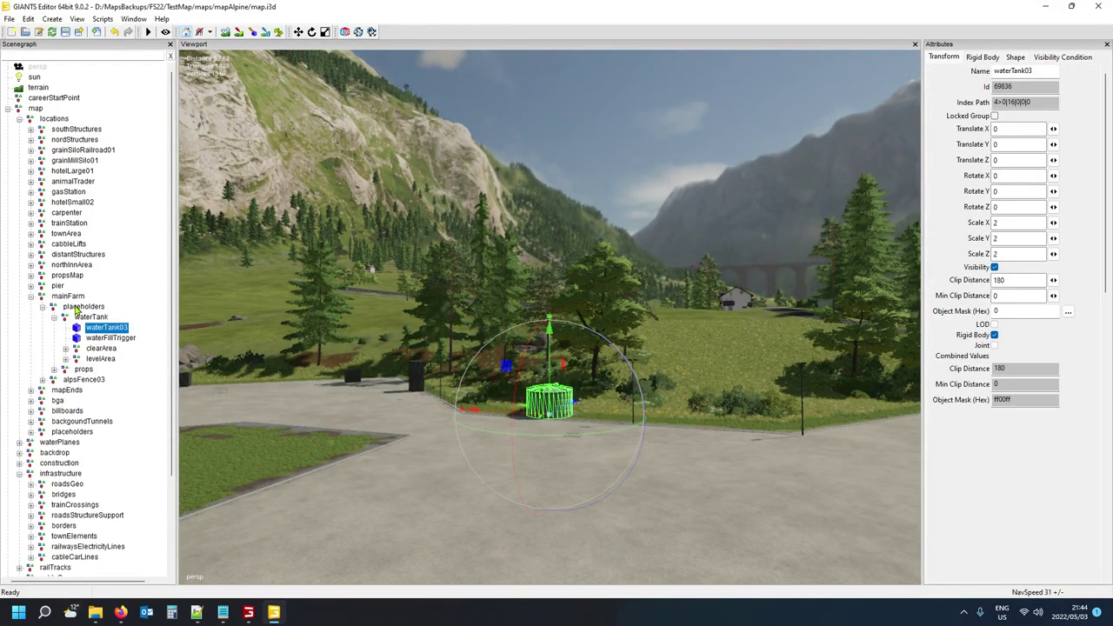
Show the user attributes of mainFarm's placeholders group to examine its onCreate callback.
click(77, 307)
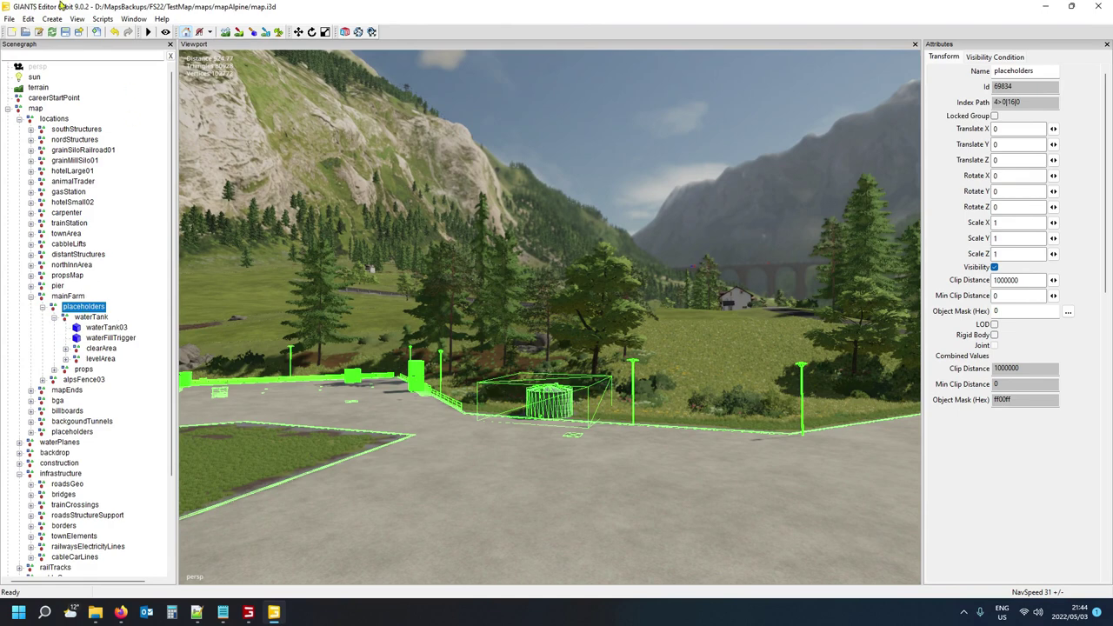
click(133, 18)
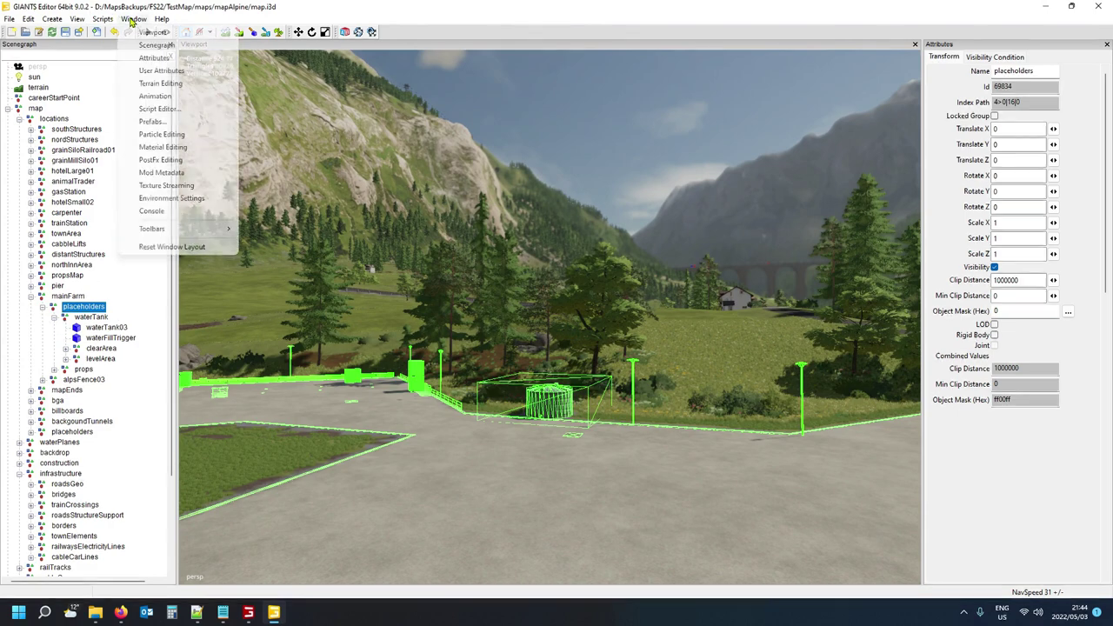
click(155, 70)
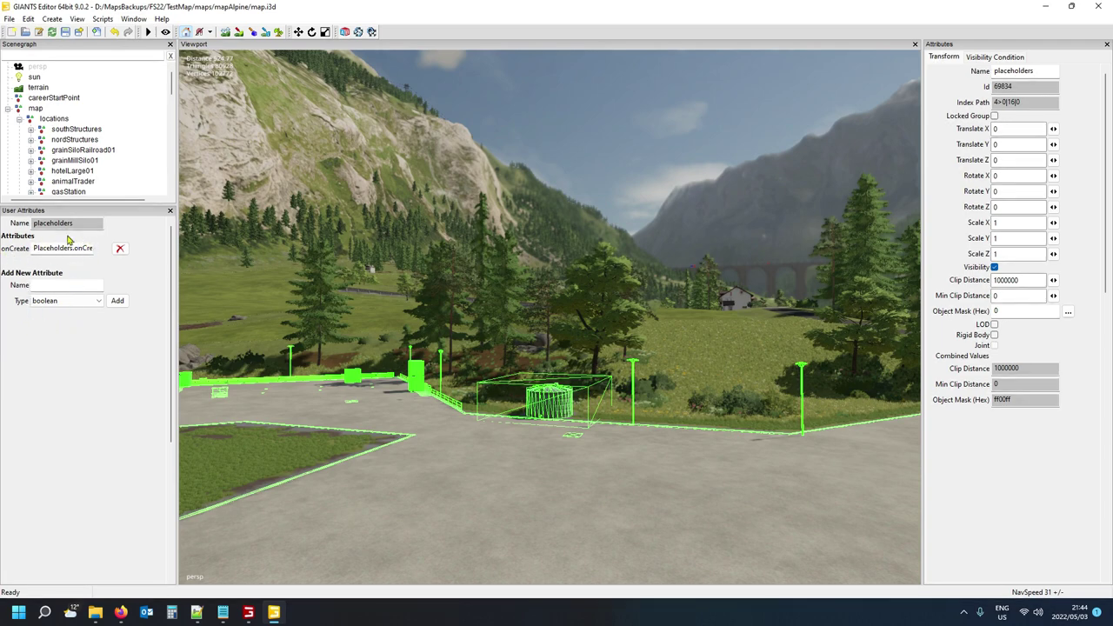
scroll(85, 126, down, 1)
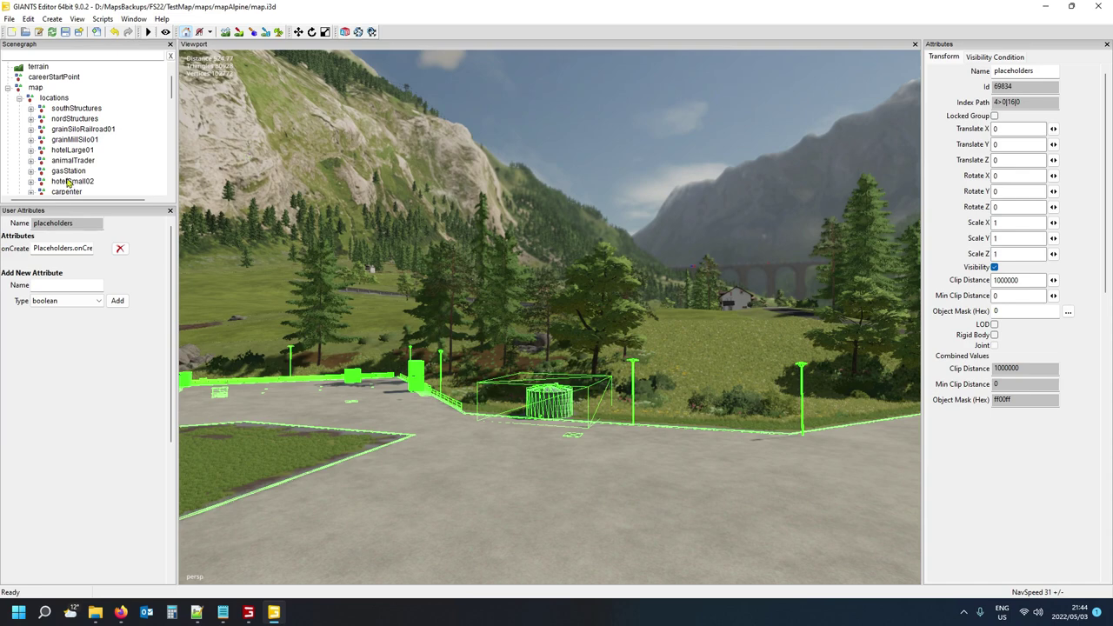
scroll(89, 150, down, 1)
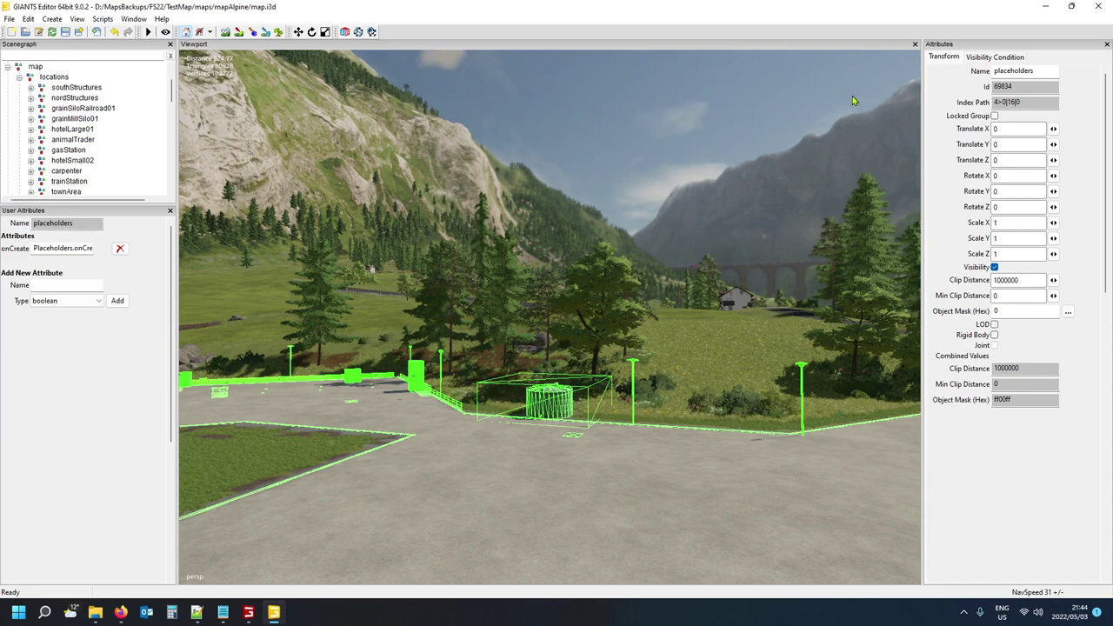
scroll(108, 139, down, 8)
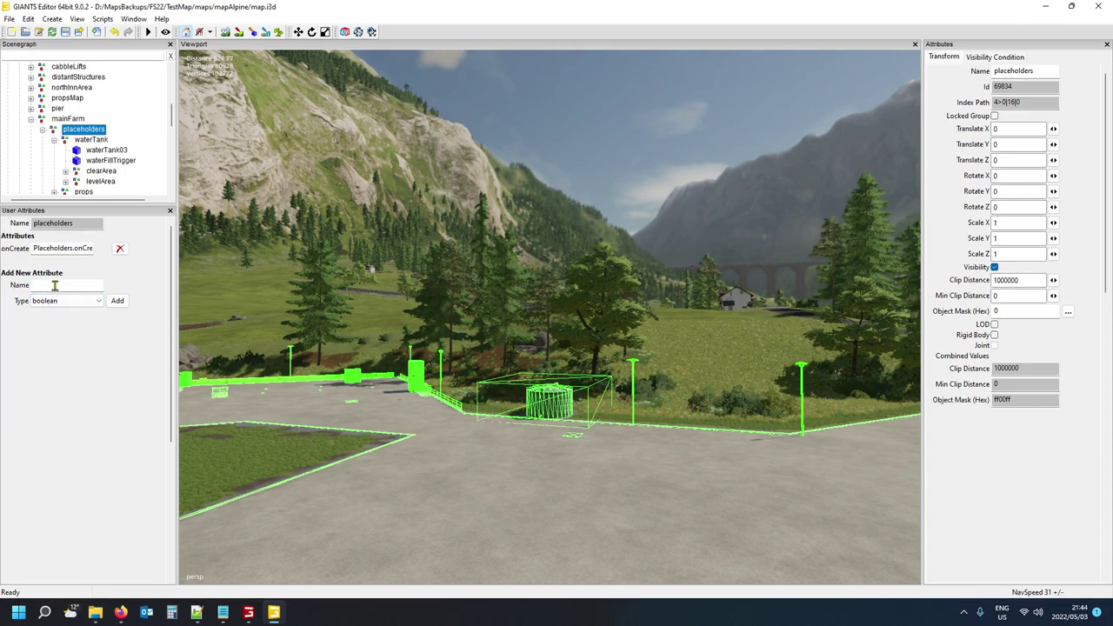
Create a new transform group and add a script callback attribute named onCreate to it.
click(50, 20)
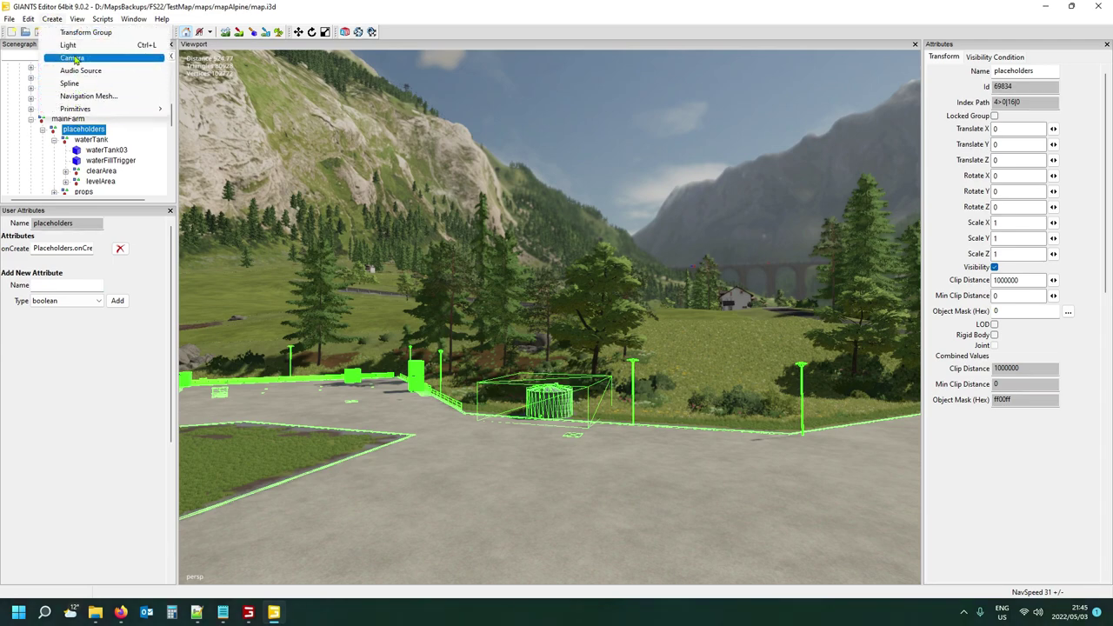
click(78, 33)
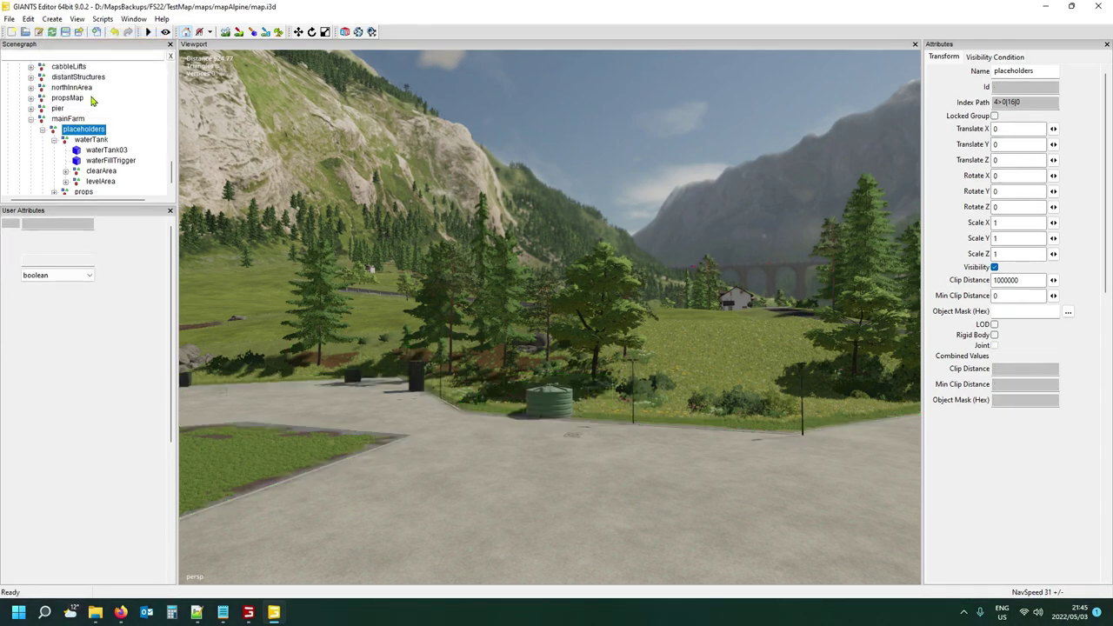
click(47, 259)
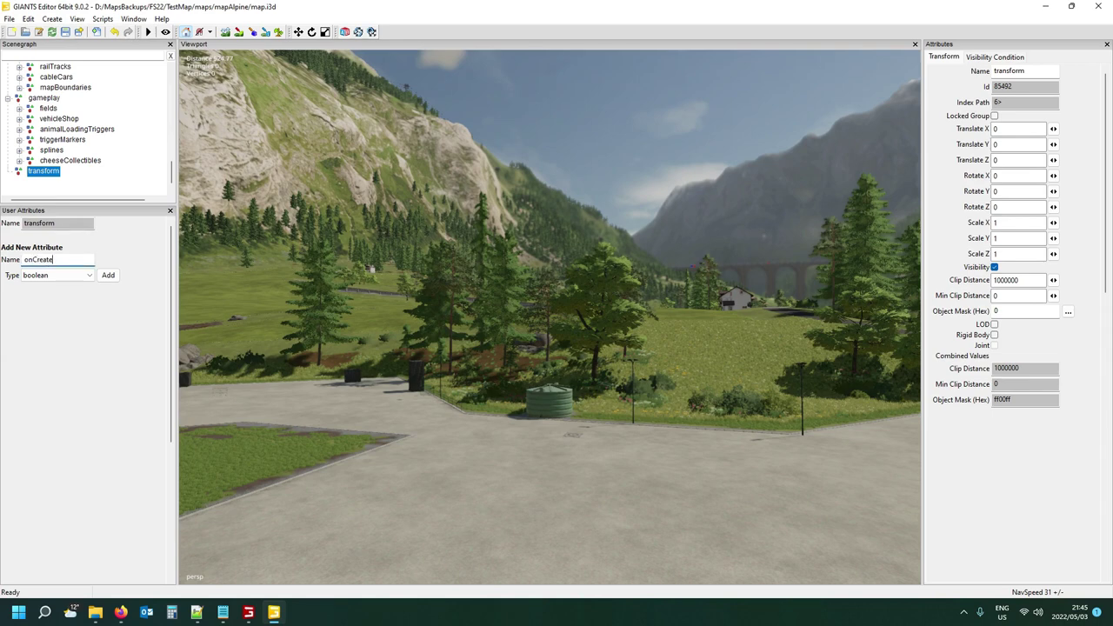
click(71, 276)
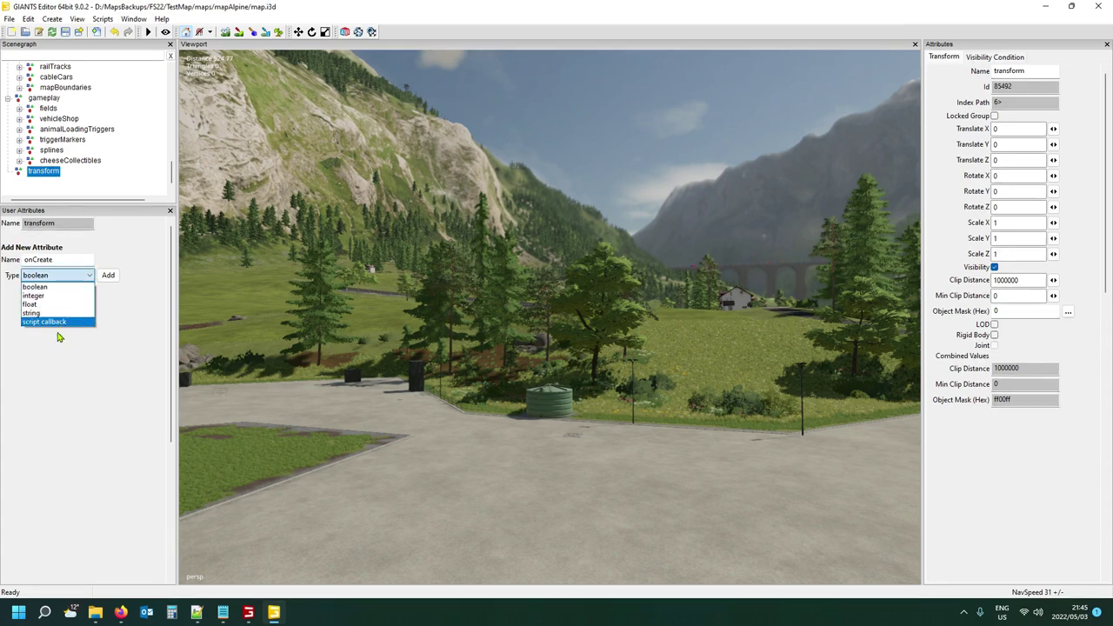
click(58, 322)
click(108, 275)
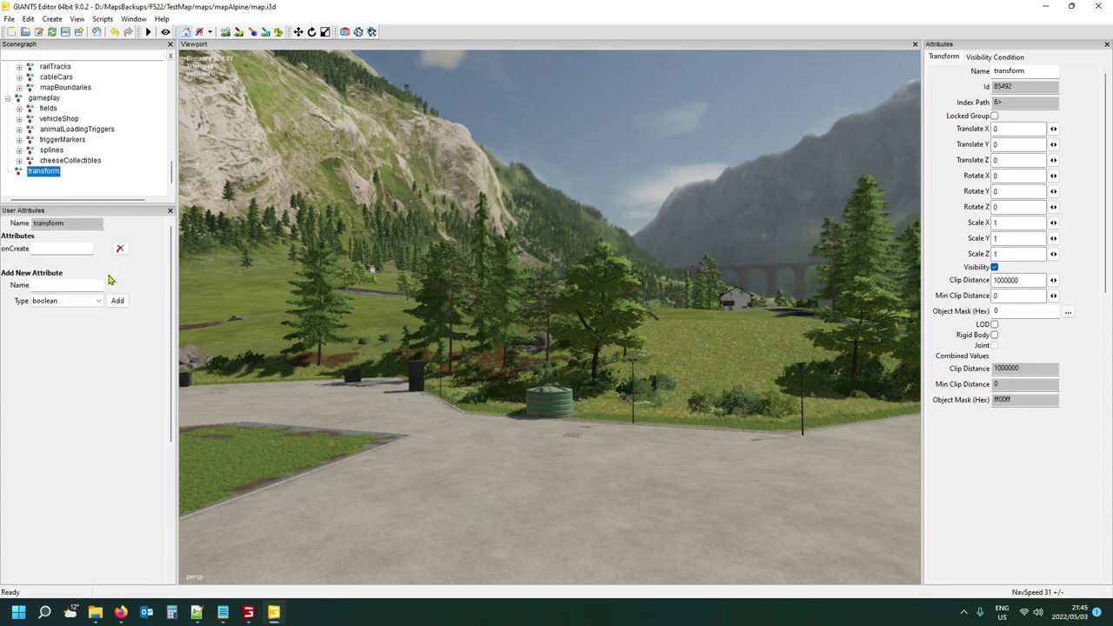
Set the new transform group's onCreate callback to Placeholders.onCreate, using mainFarm's placeholders group as the reference.
click(64, 249)
scroll(113, 131, up, 5)
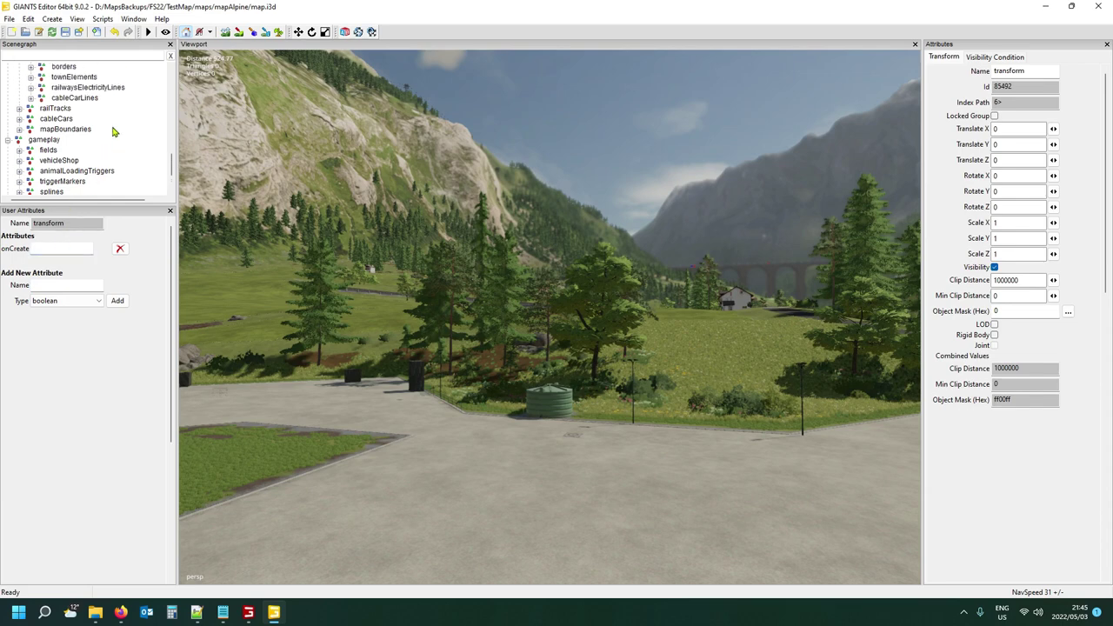
scroll(113, 131, up, 8)
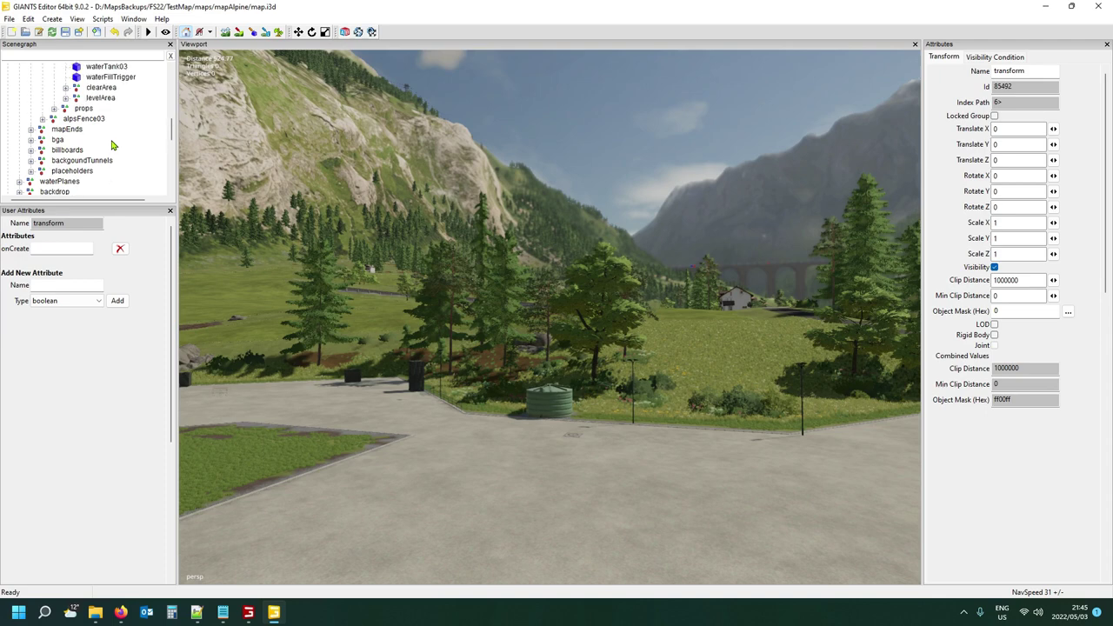
click(84, 119)
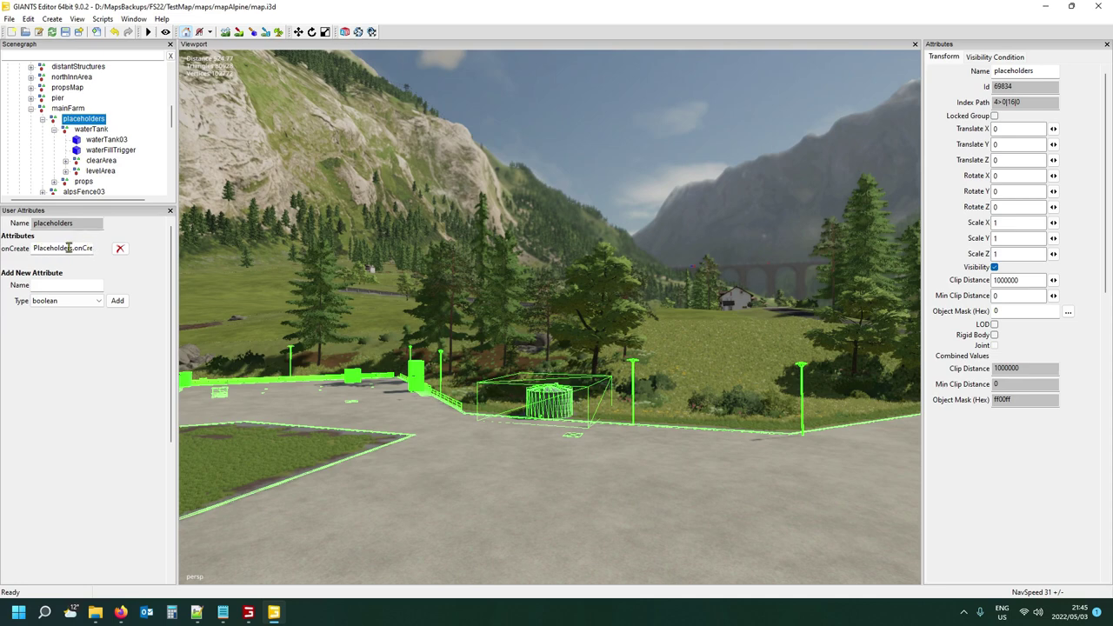
scroll(92, 126, down, 2)
scroll(91, 126, down, 8)
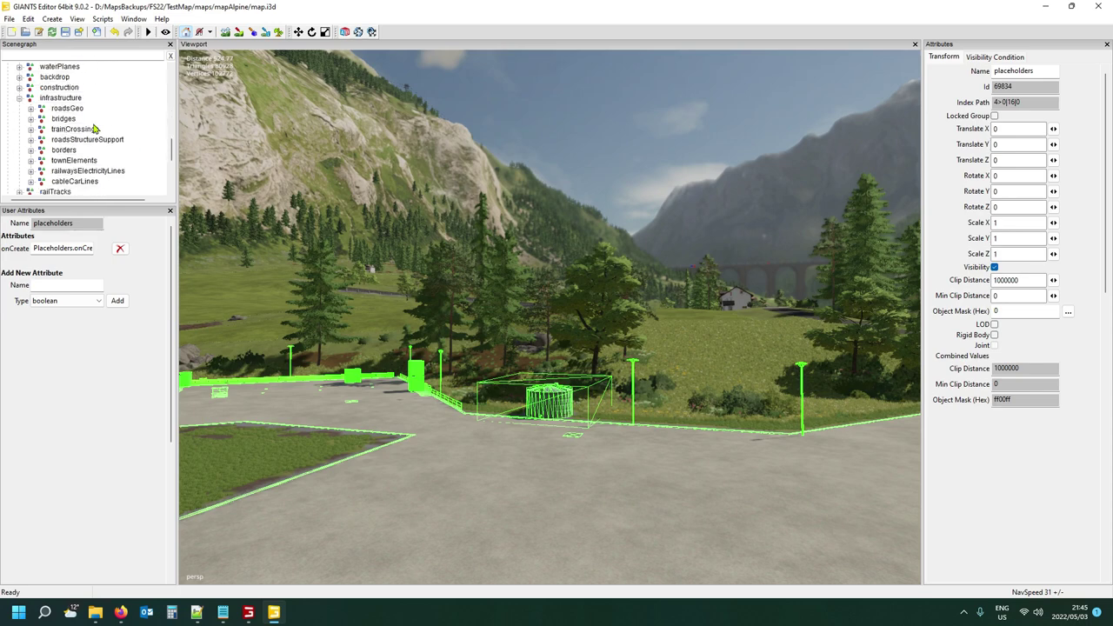
scroll(97, 129, down, 1)
click(45, 161)
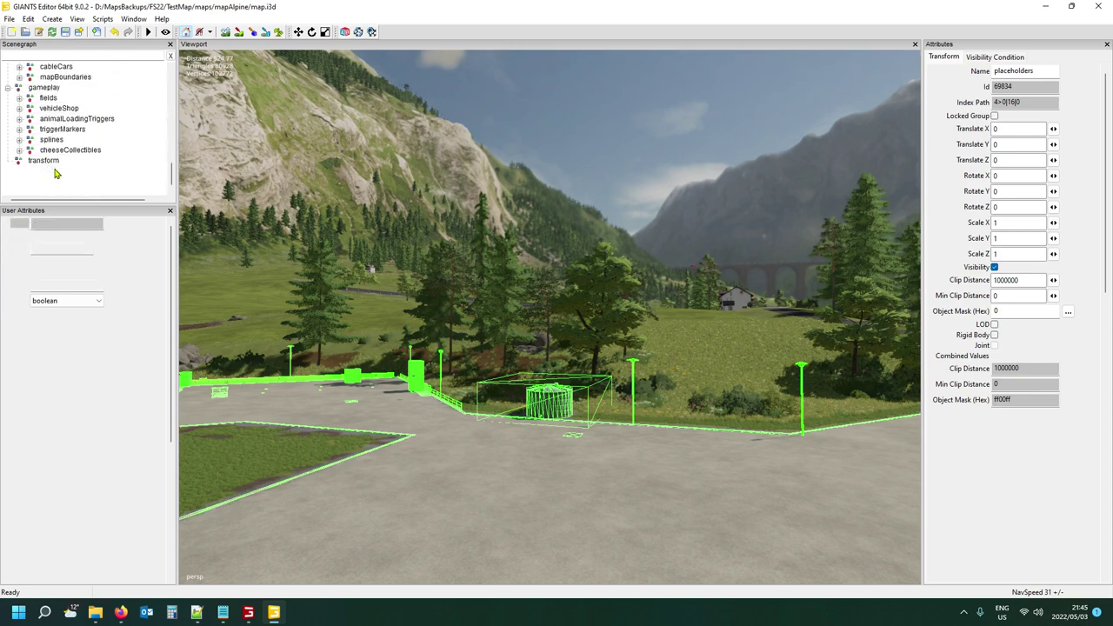
click(69, 248)
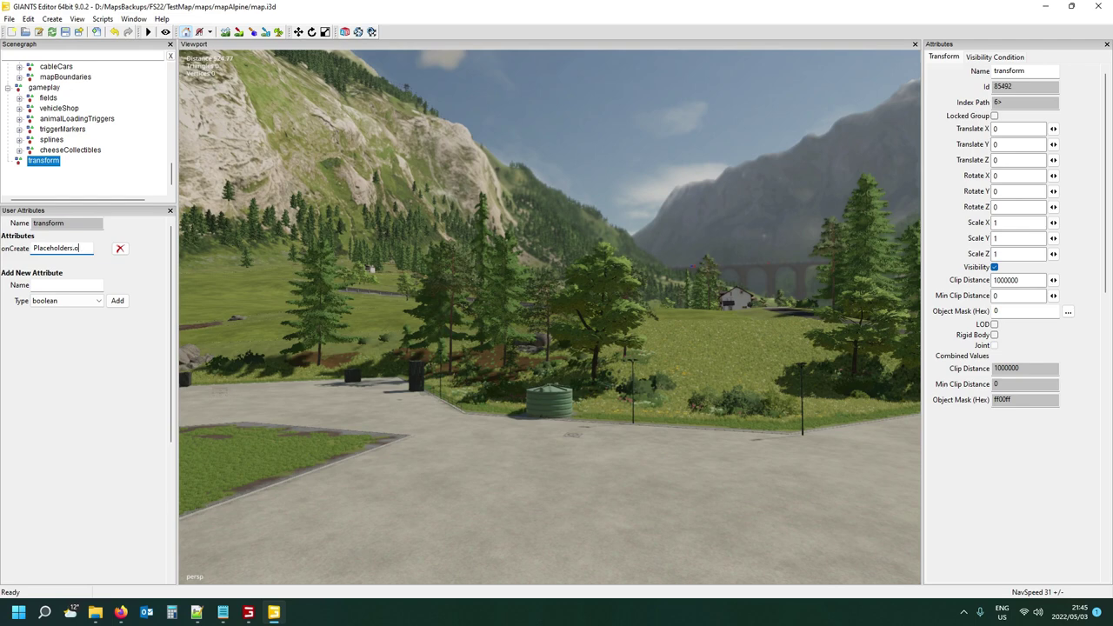
text(reate)
Paste the cowBarnSmall group into the new transform group and frame it on the bare field.
click(97, 165)
click(42, 161)
click(58, 172)
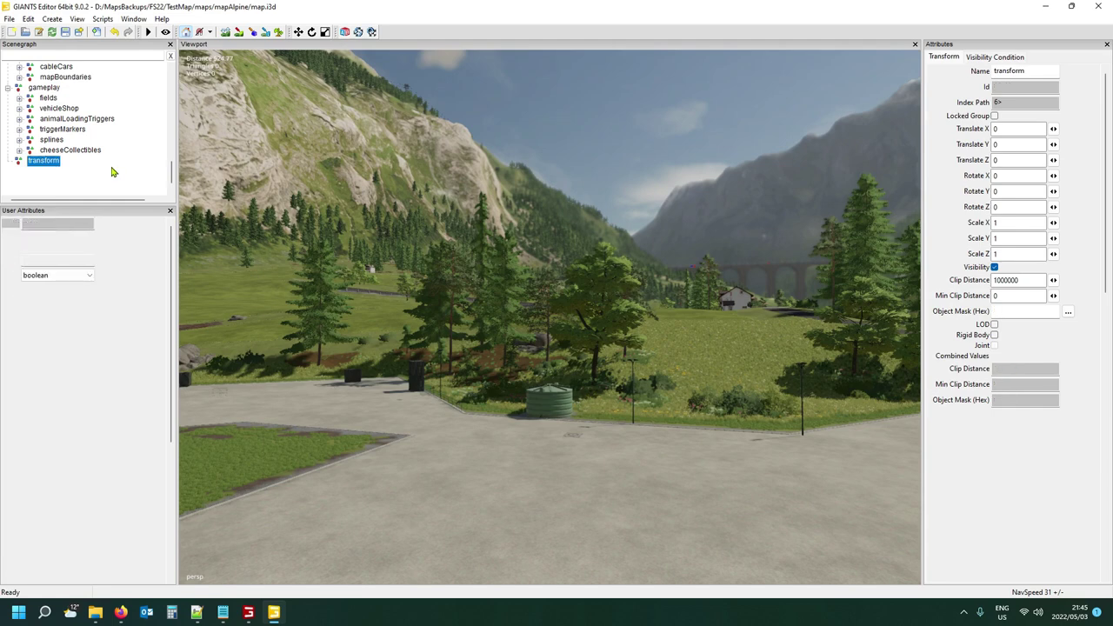
key(ctrl+v)
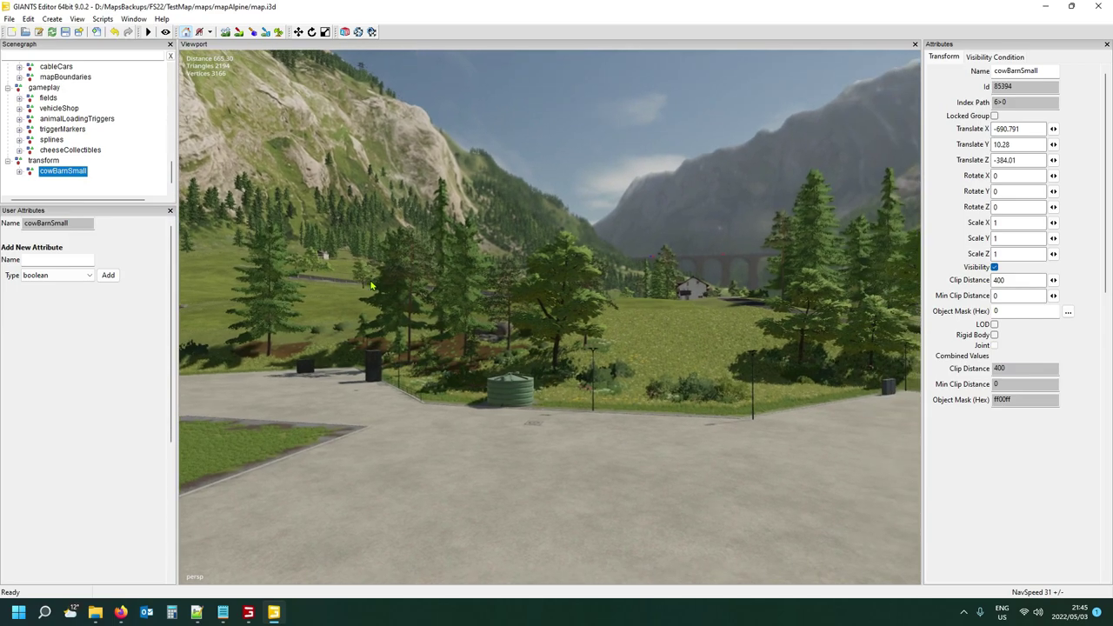
key(f)
right_drag(345, 200, 439, 288)
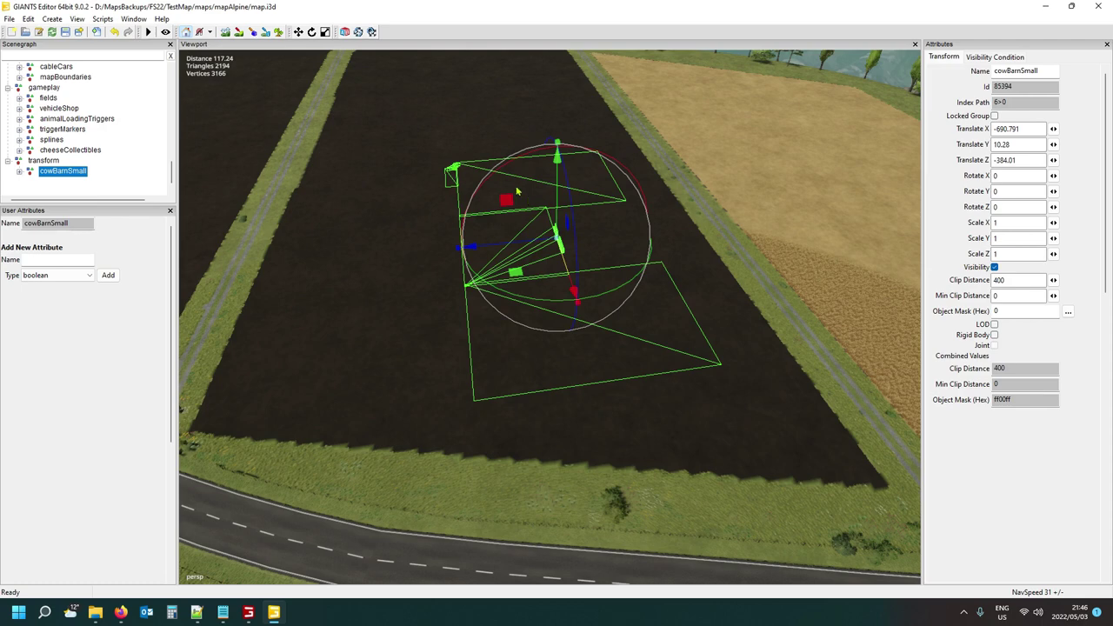
Rename the new transform group as placeholders and select cowBarnSmall inside it.
click(86, 161)
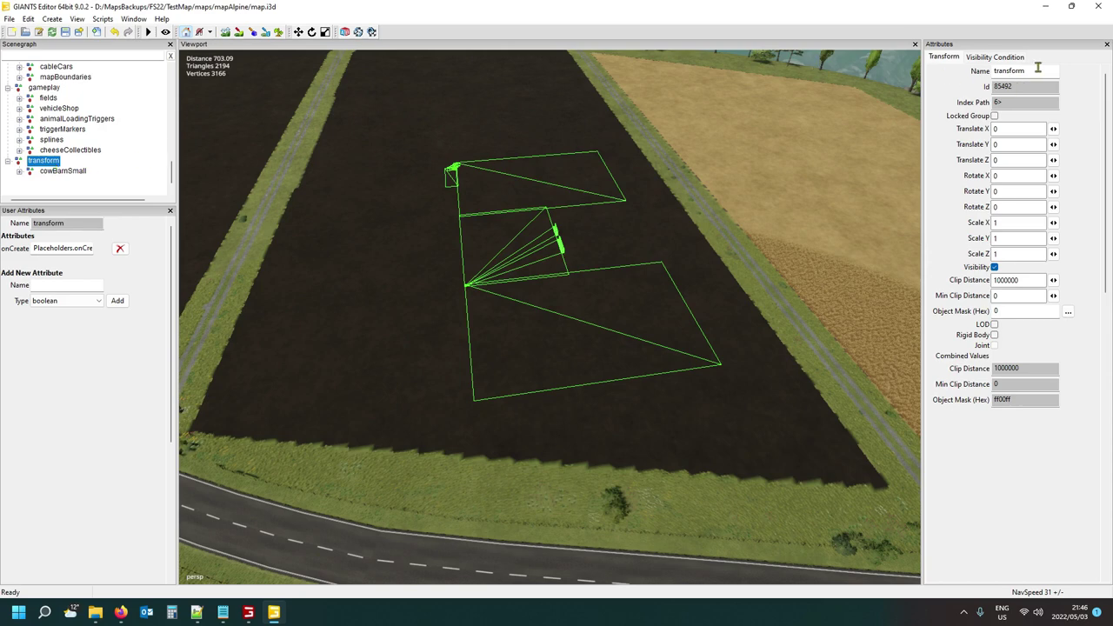
drag(1036, 70, 919, 76)
text(placeholders)
click(57, 183)
click(54, 164)
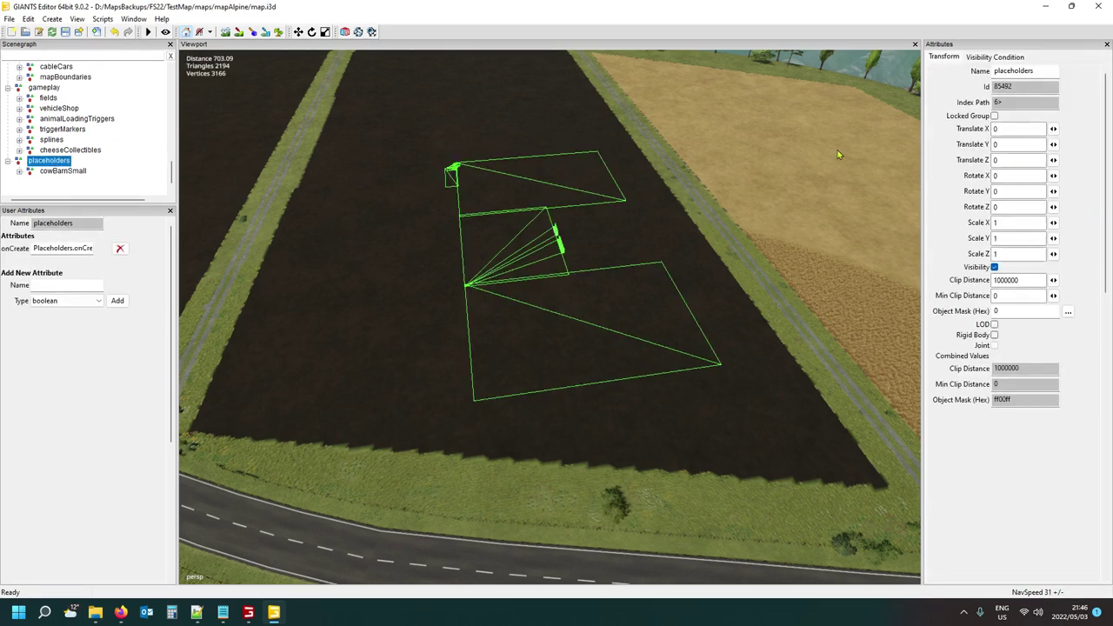
click(59, 173)
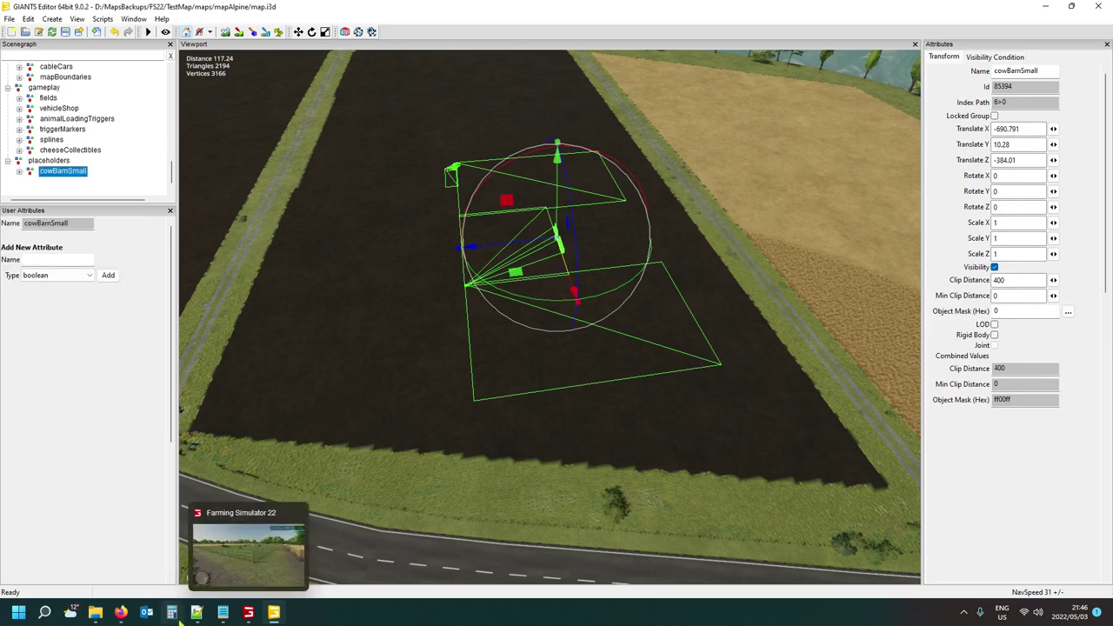
Look at cowBarnSmall's modDesc.xml in Notepad++ and open the Farming Simulator 22 installation folder in File Explorer.
mouse_move(98, 618)
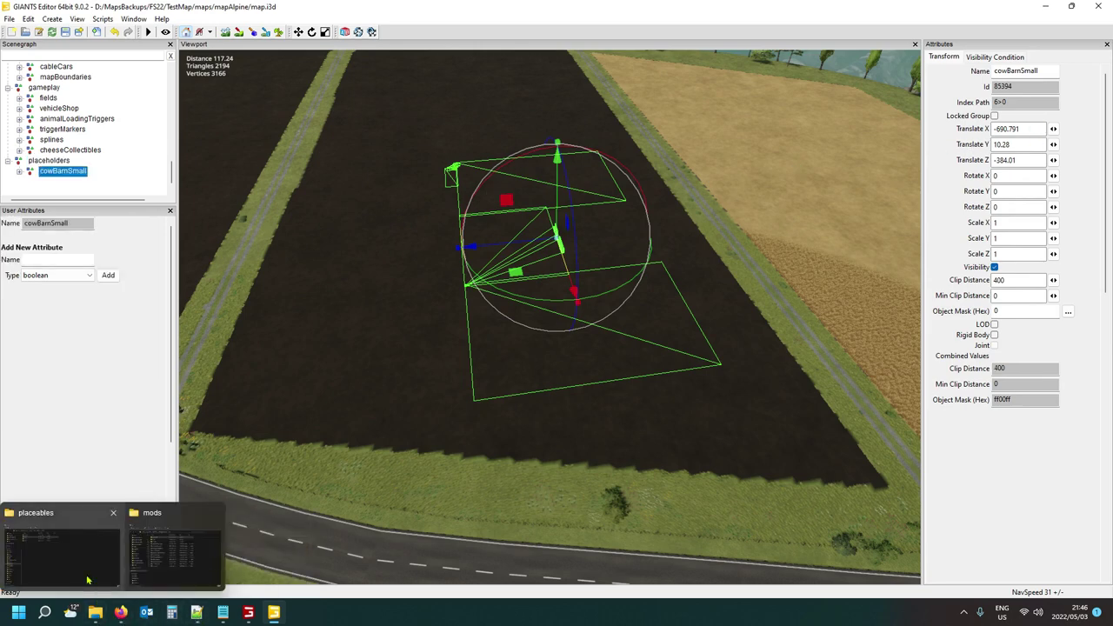
mouse_move(87, 577)
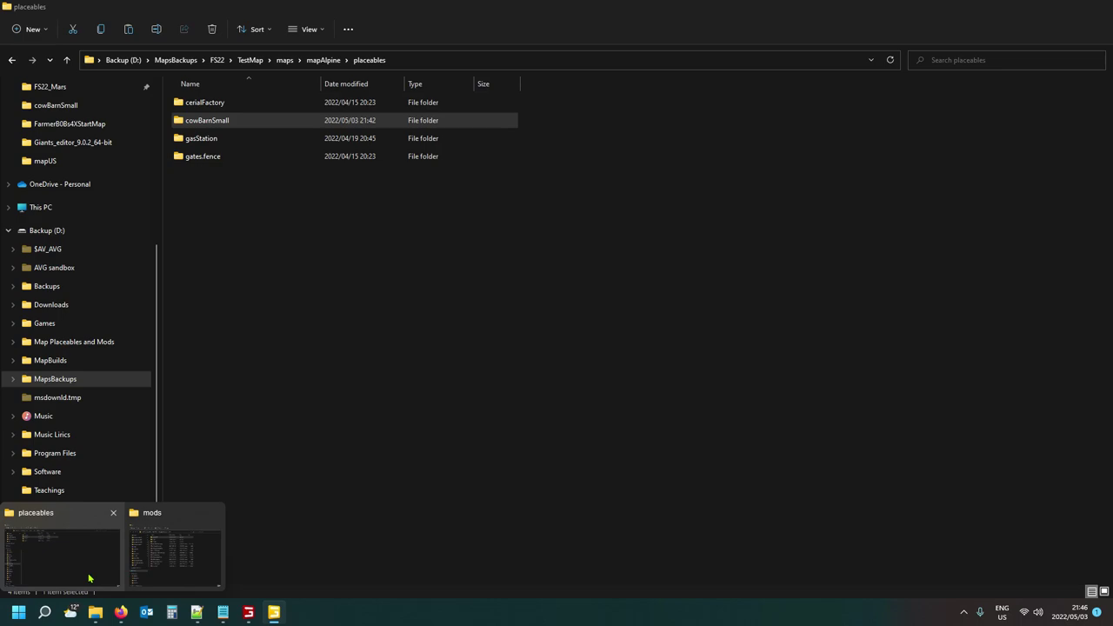
mouse_move(150, 574)
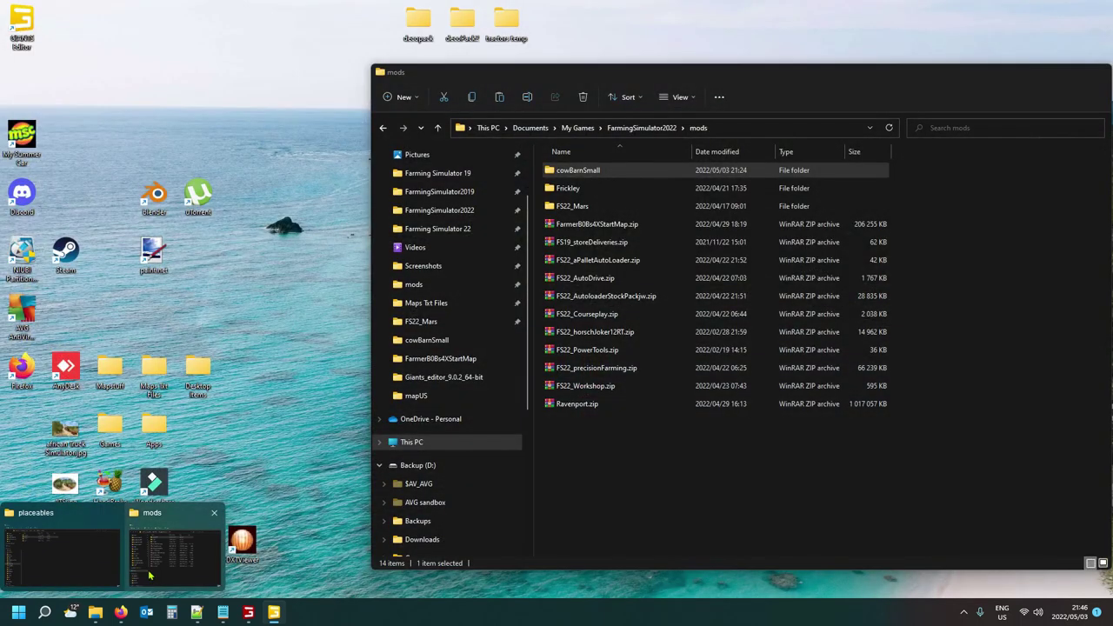
click(197, 609)
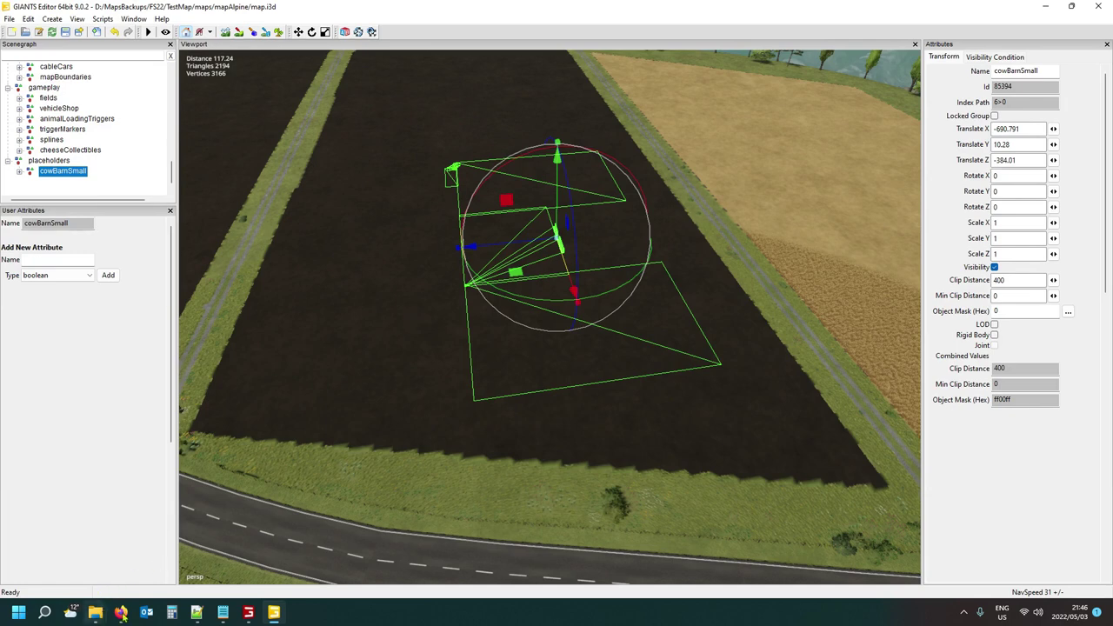
mouse_move(206, 616)
click(209, 550)
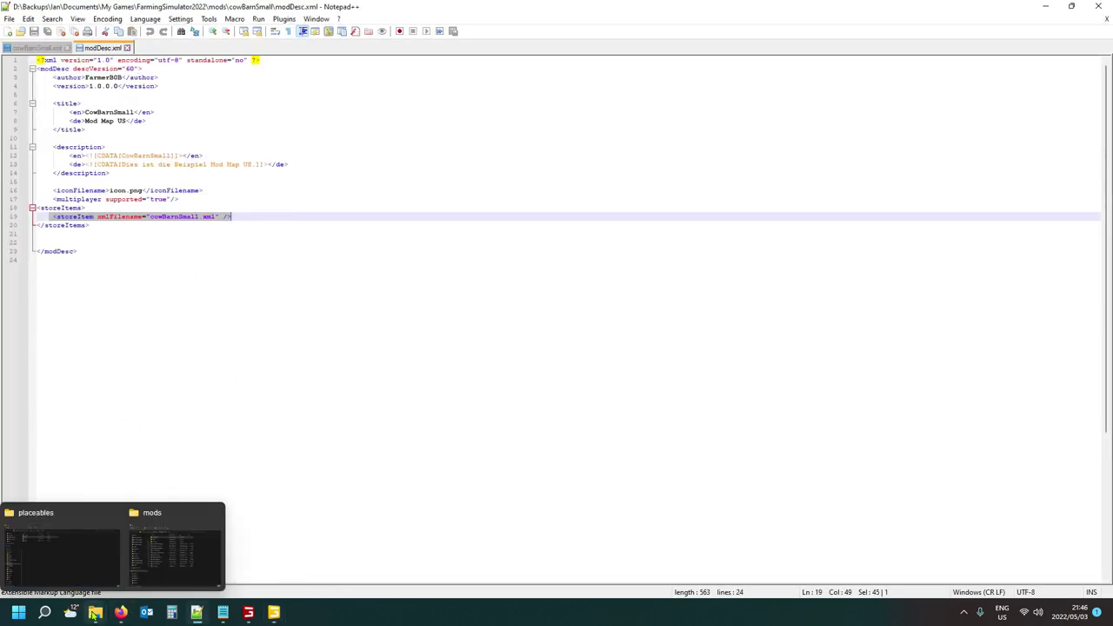
click(174, 548)
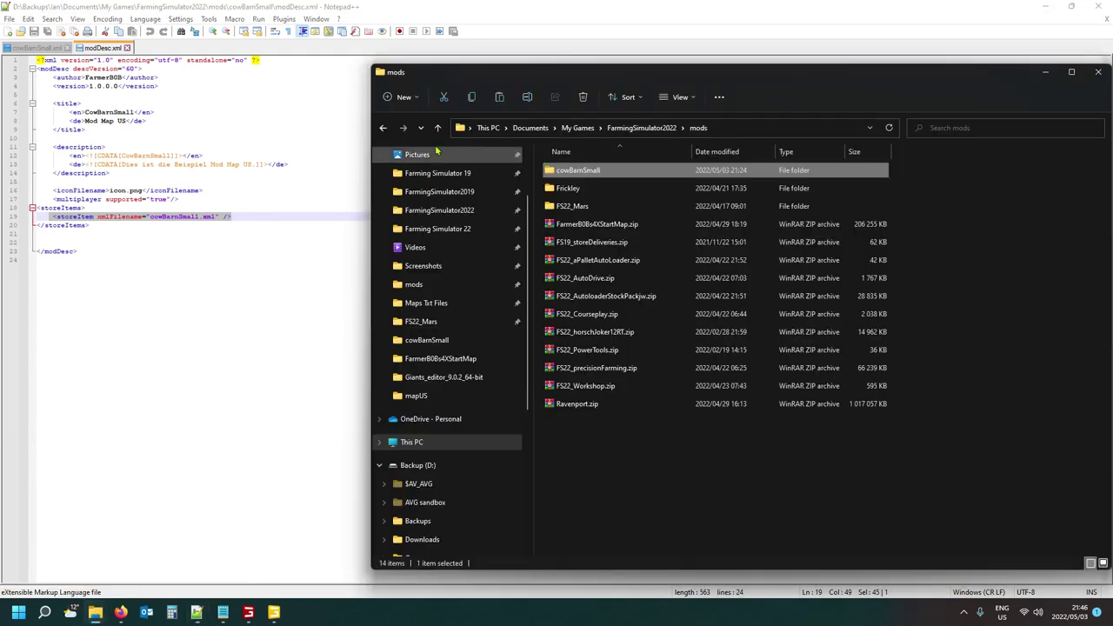
click(439, 229)
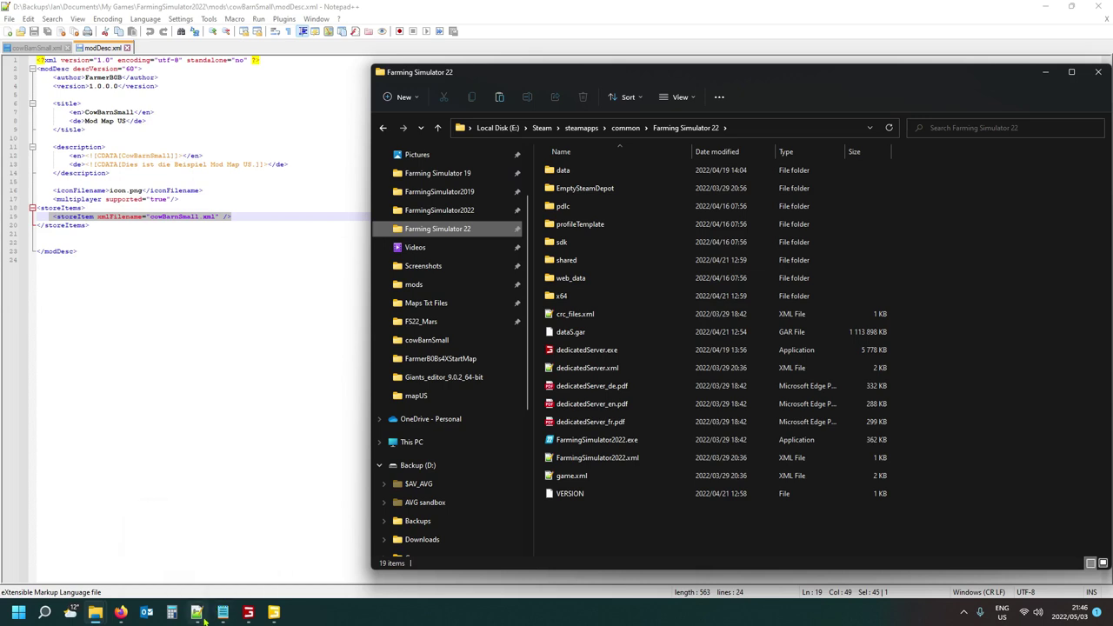
Go from the TestMap's placeables folder up to mapAlpine in File Explorer and open storeItems.xml.
mouse_move(205, 619)
mouse_move(194, 553)
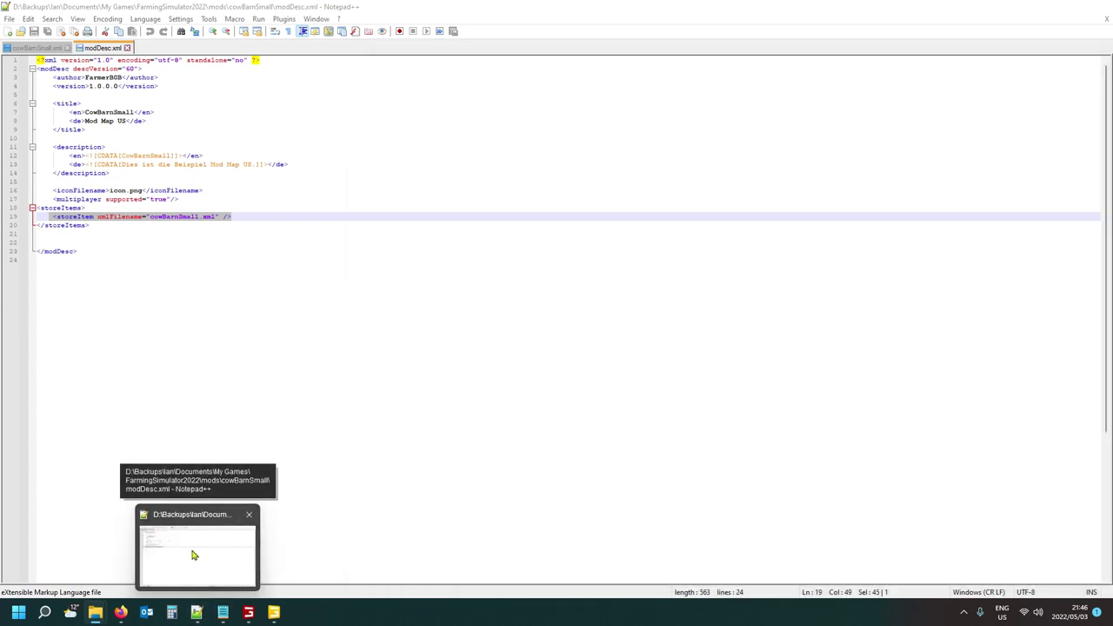
mouse_move(95, 613)
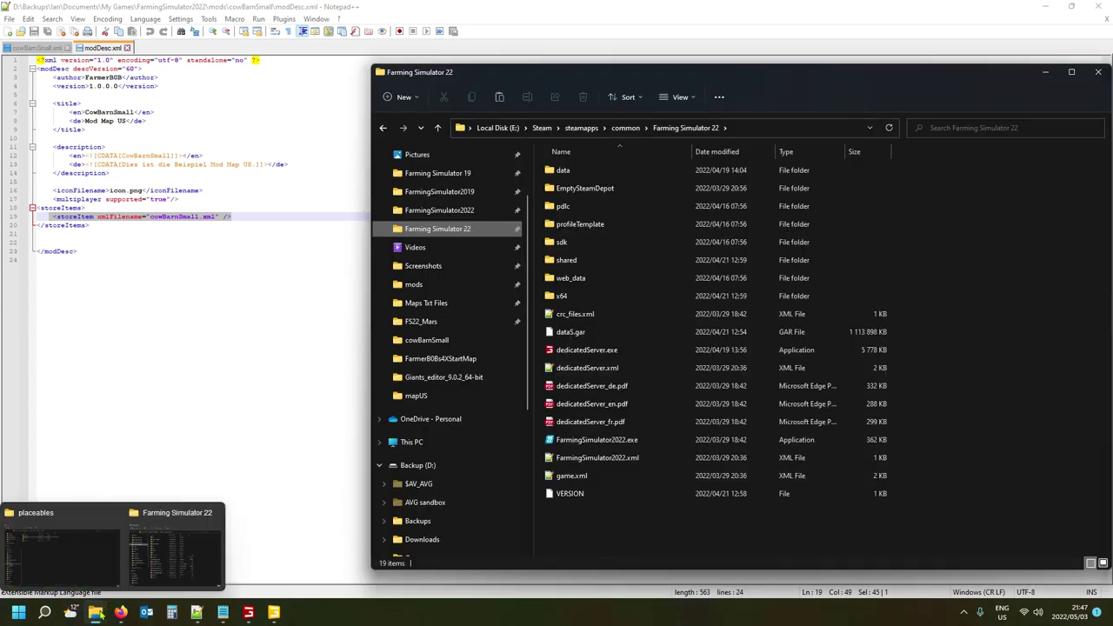
click(74, 579)
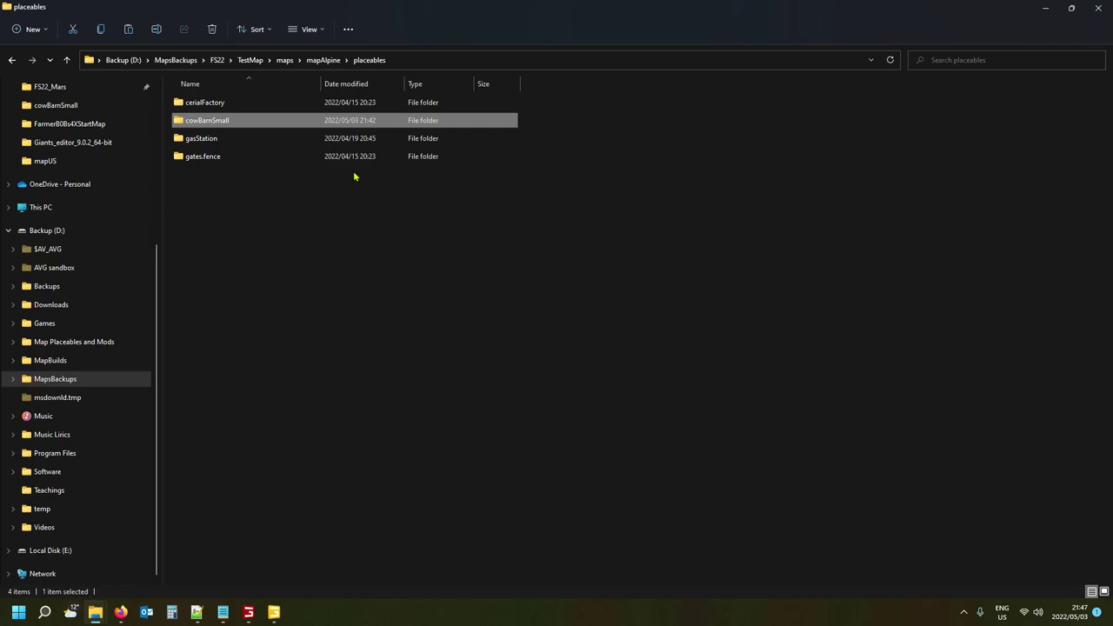
click(321, 60)
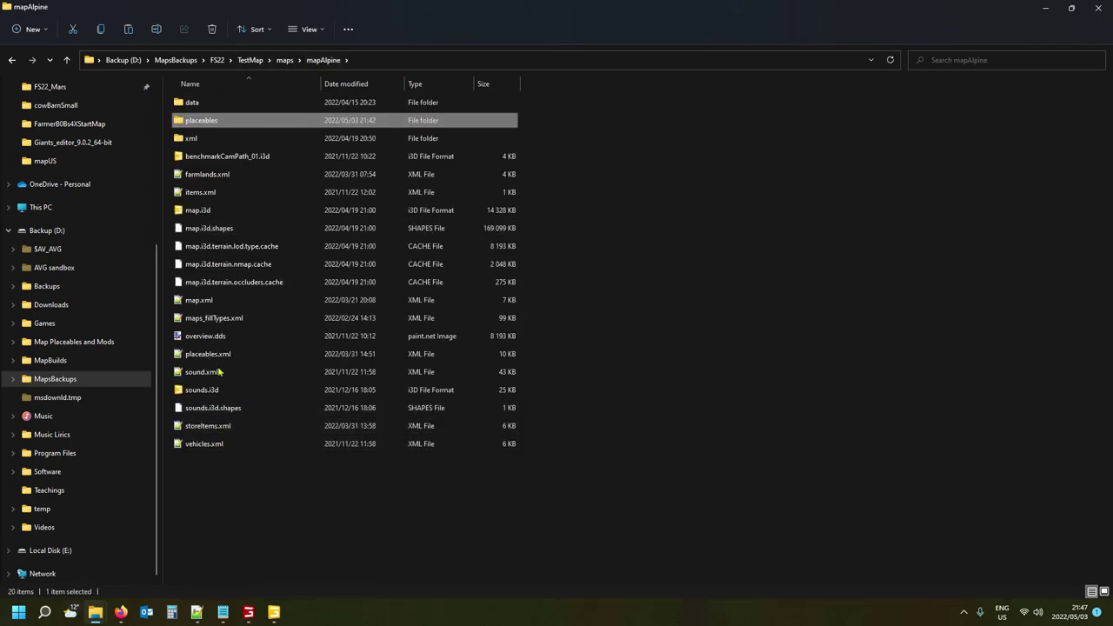
double_click(216, 426)
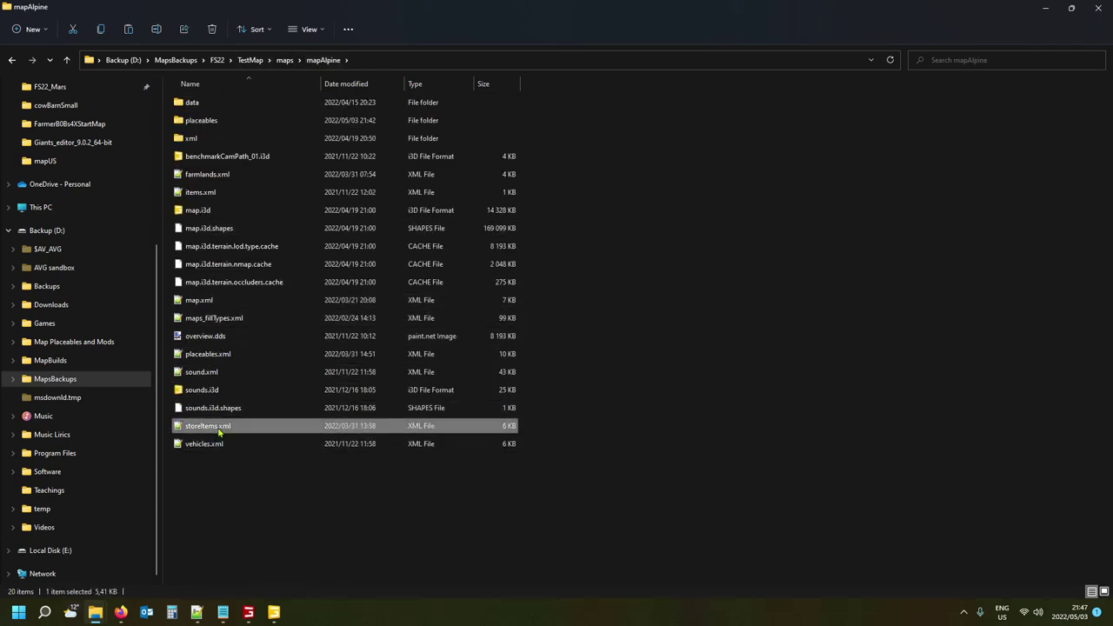
Switch to the mapAlpine folder in File Explorer and open placeables.xml.
mouse_move(97, 614)
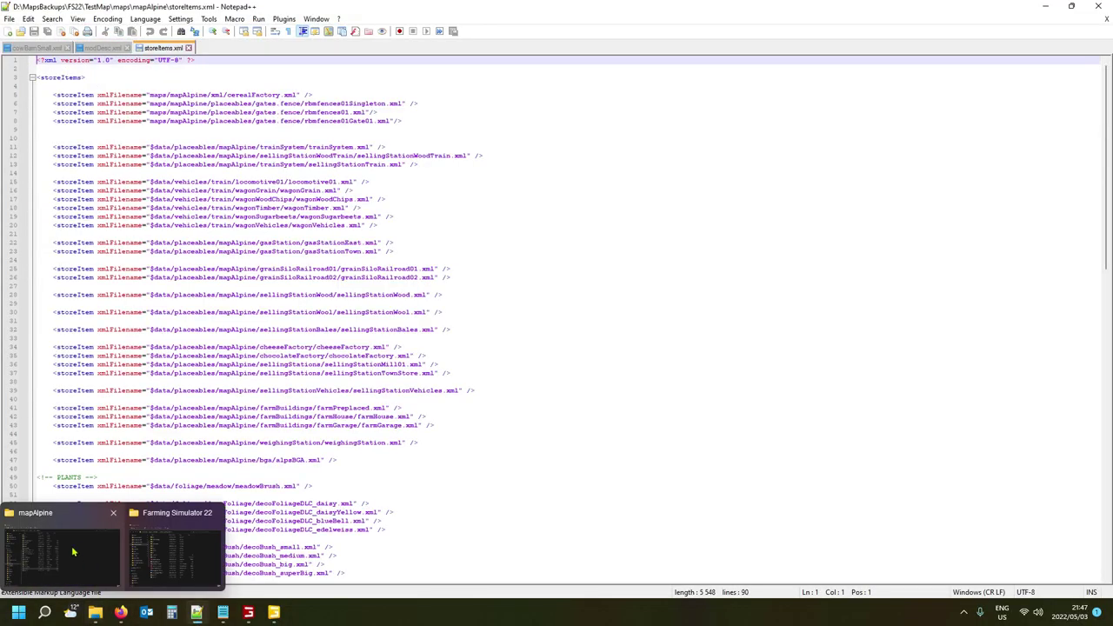
click(54, 557)
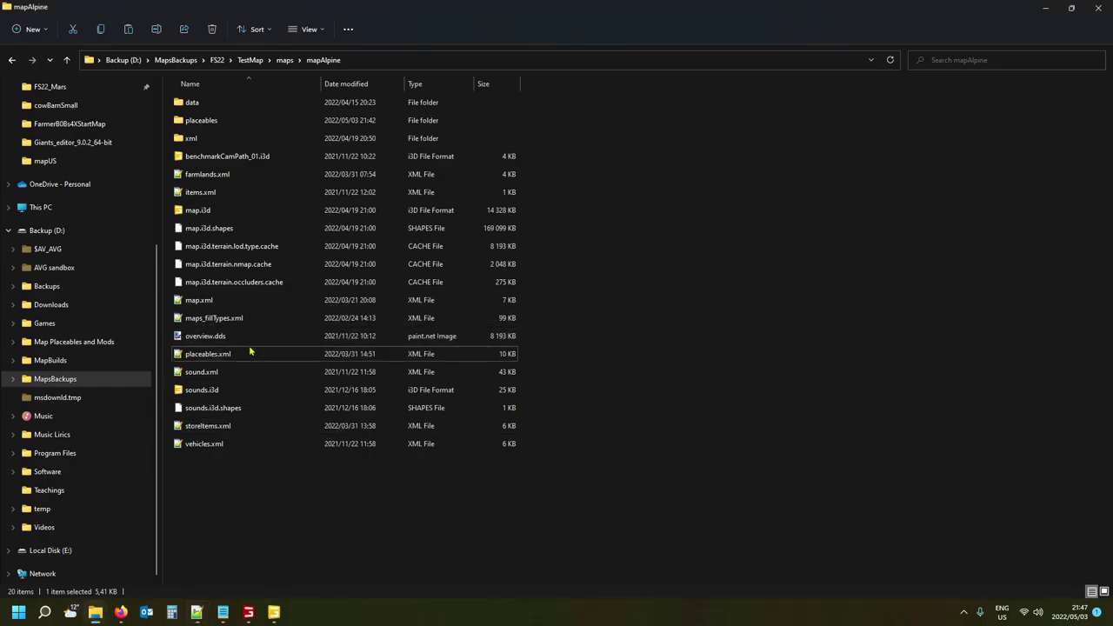
double_click(199, 355)
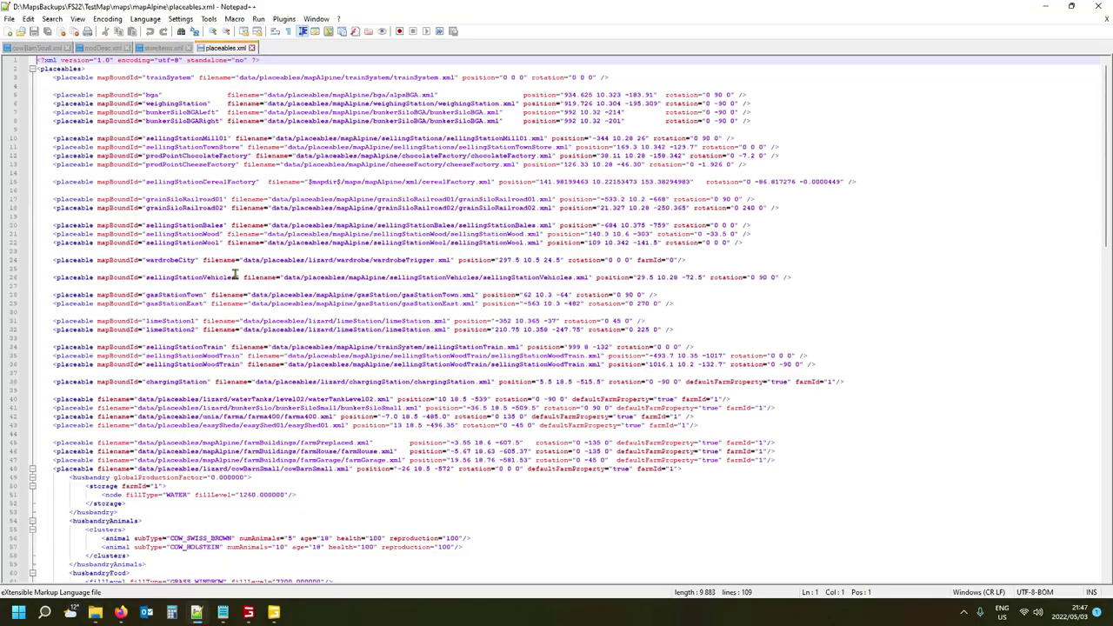
Copy the complete cowBarnSmall placeable block, including its husbandry data, and paste it below the grapeSingleton placeable near the file's end.
click(78, 468)
scroll(78, 468, down, 4)
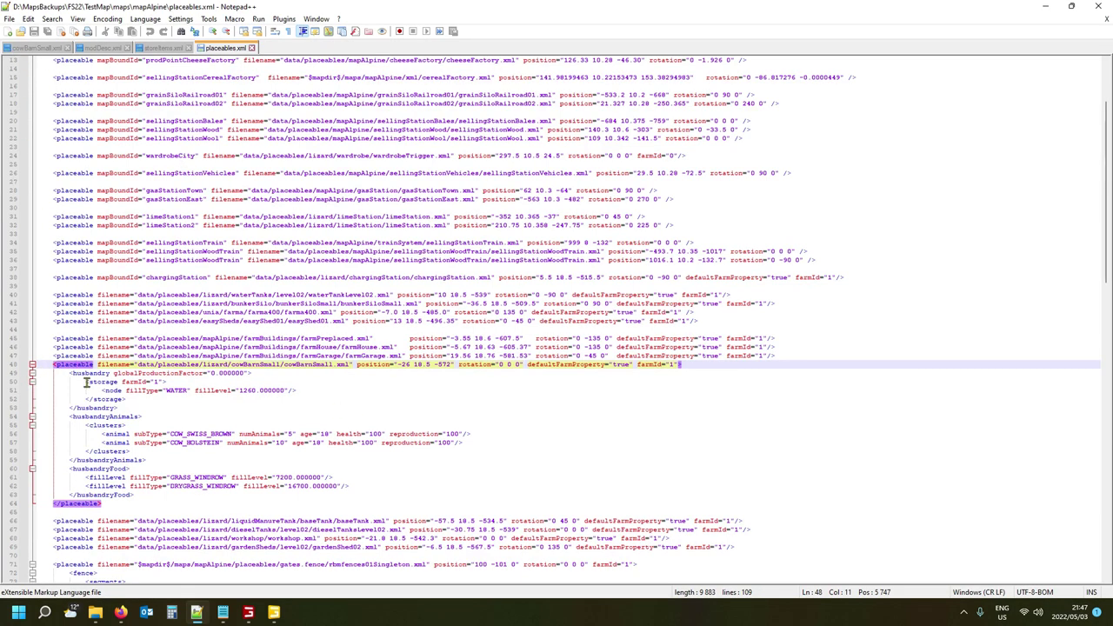
drag(6, 369, 4, 507)
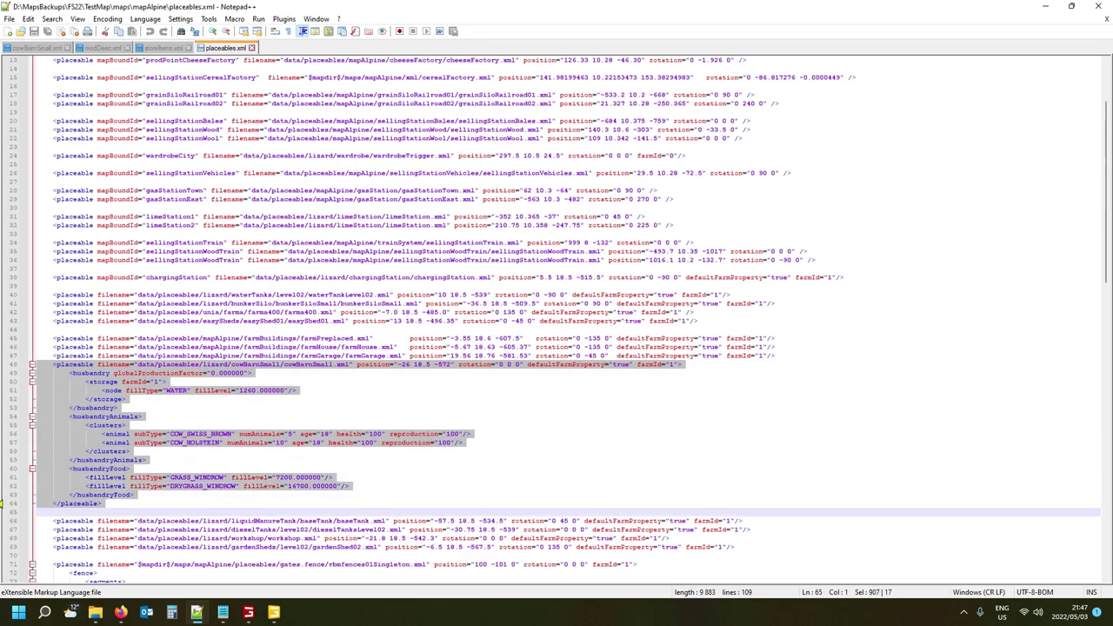
scroll(200, 376, down, 18)
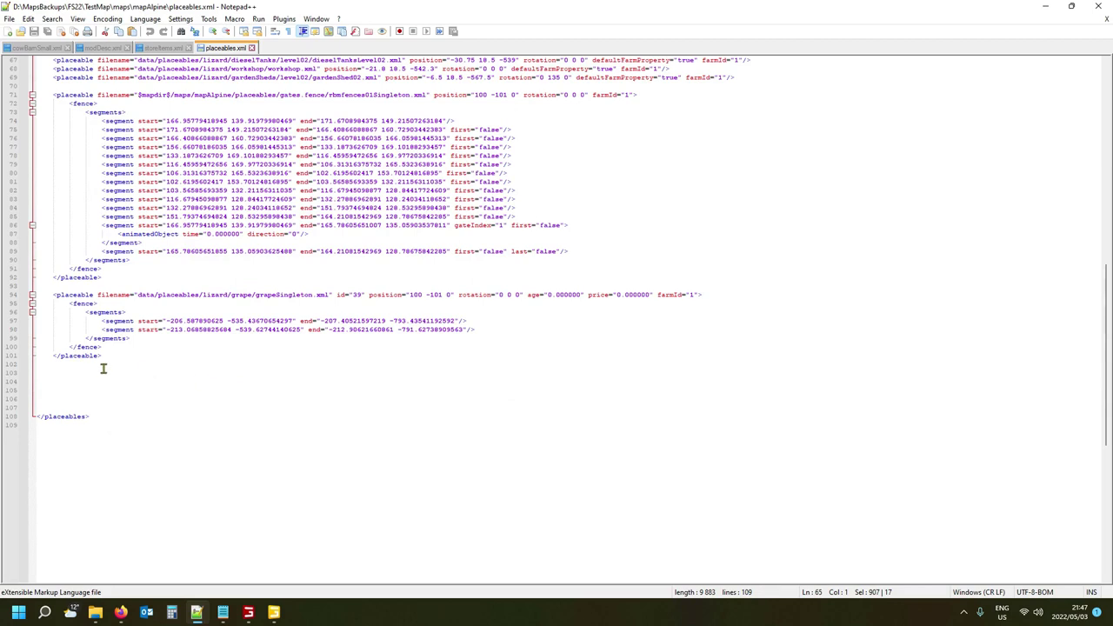
click(42, 381)
text(<placeable filename="data/placeables/lizard/cowBarnSmall/cowBarnSmall.xml" position="-26 18.5 -572" rotation="0 0 0" defaultFarmProperty="true" farmId="1">         <husbandry globalProductionFactor="0.000000">             <storage farmId="1">                 <node fillType="WATER" fillLevel="1260.000000"/>             </storage>         </husbandry>         <husbandryAnimals>             <clusters>                 <animal subType="COW_SWISS_BROWN" numAnimals="5" age="18" health="100" reproduction="100"/>                 <animal subType="COW_HOLSTEIN" numAnimals="10" age="18" health="100" reproduction="100"/>             </clusters>         </husbandryAnimals>         <husbandryFood>             <fillLevel fillType="GRASS_WINDROW" fillLevel="7200.000000"/>             <fillLevel fillType="DRYGRASS_WINDROW" fillLevel="16700.000000"/>         </husbandryFood>     </placeable>)
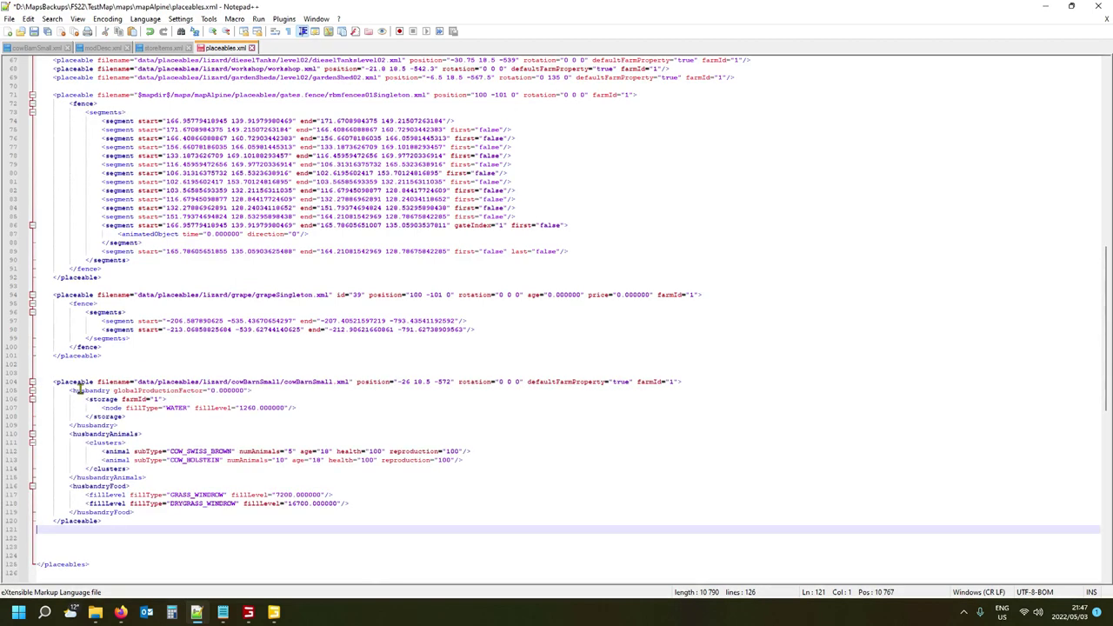
Open the map's placeables\cowBarnSmall folder in File Explorer and copy the path part maps\mapAlpine\placeables\cowBarnSmall.
click(187, 382)
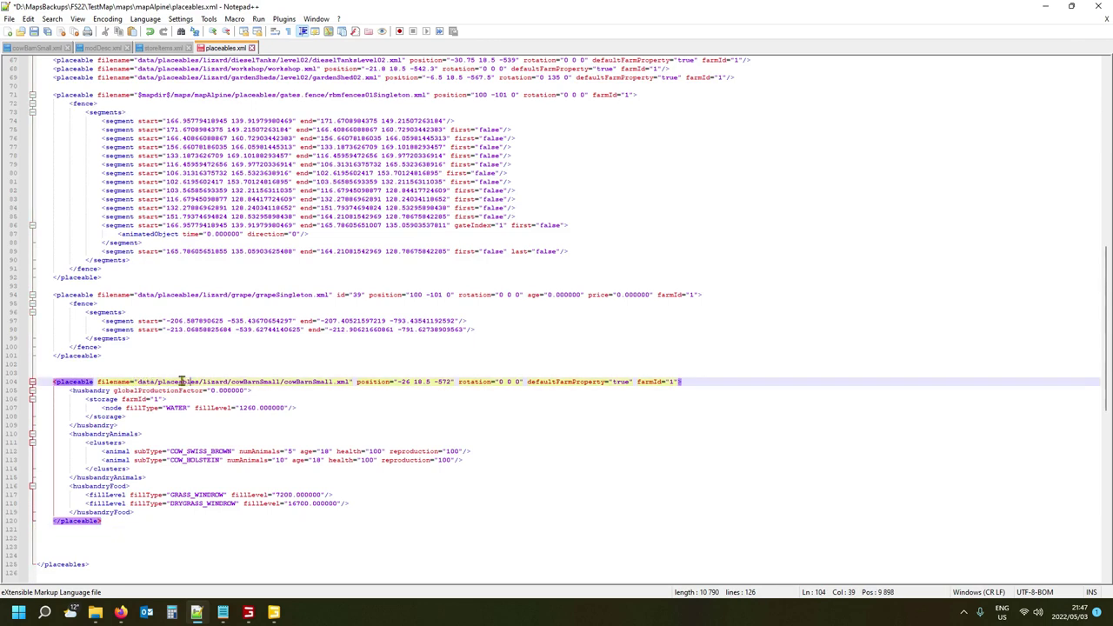
mouse_move(96, 614)
click(56, 548)
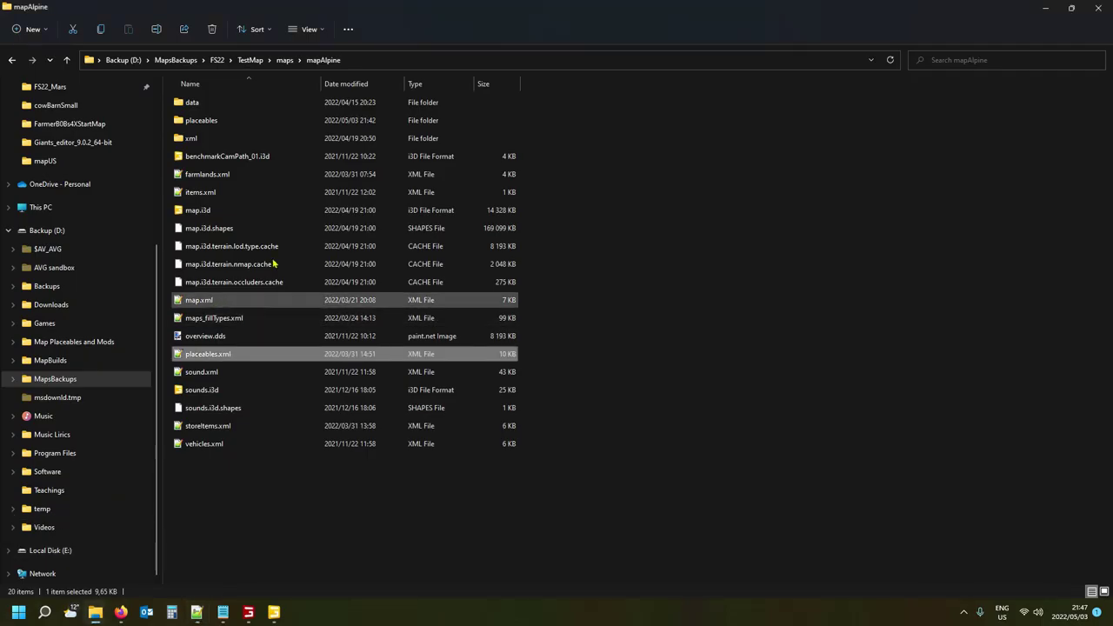
double_click(242, 121)
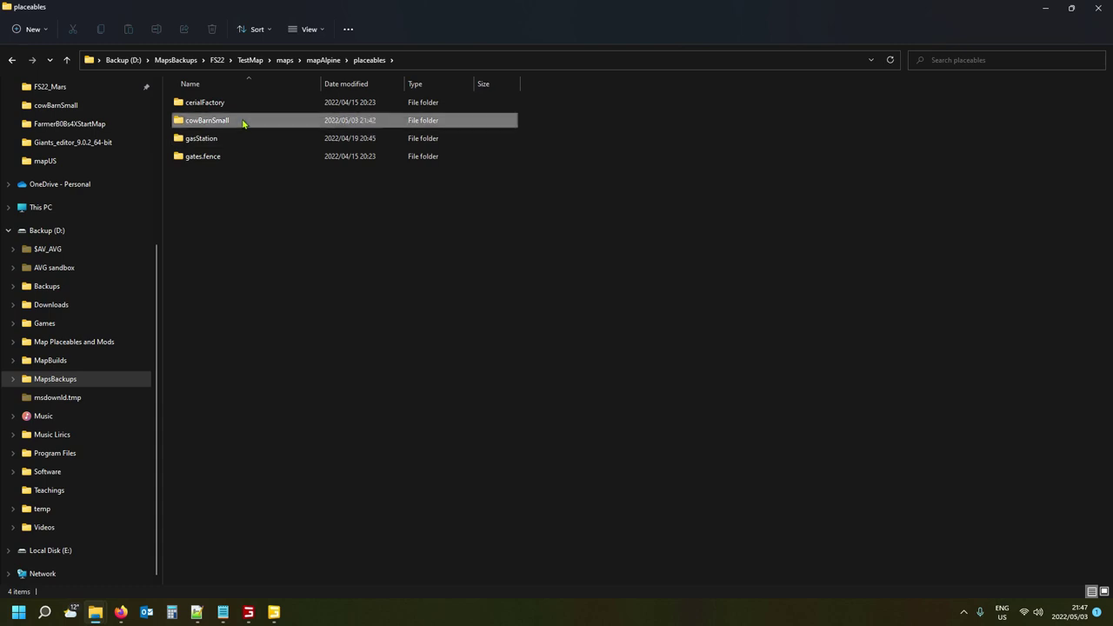
double_click(240, 120)
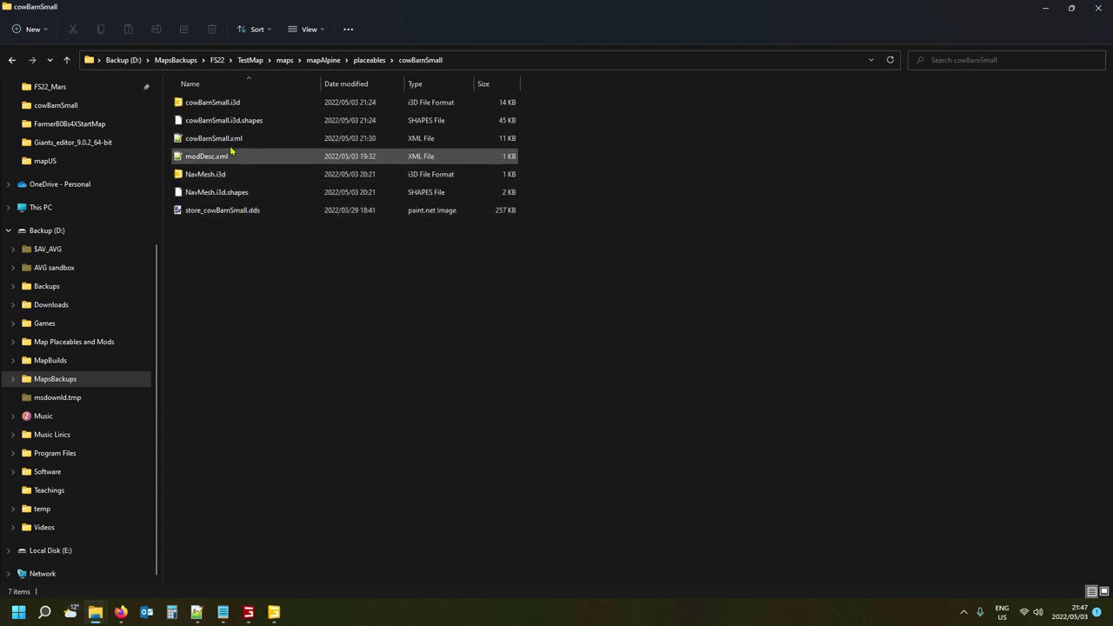
click(231, 142)
click(484, 61)
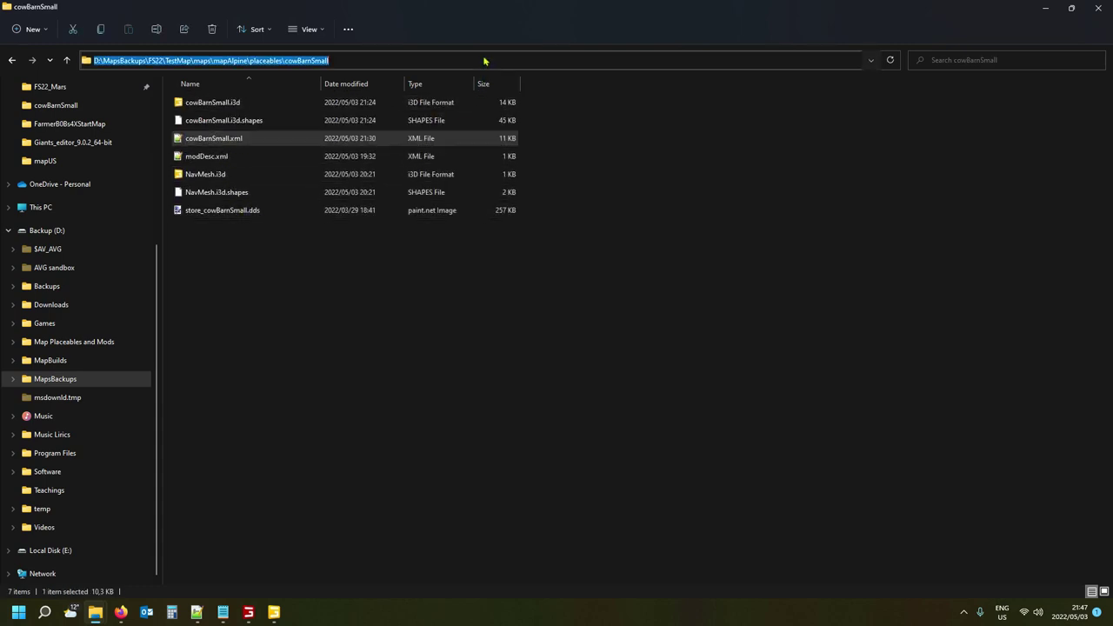
click(193, 61)
drag(193, 60, 359, 63)
key(ctrl+c)
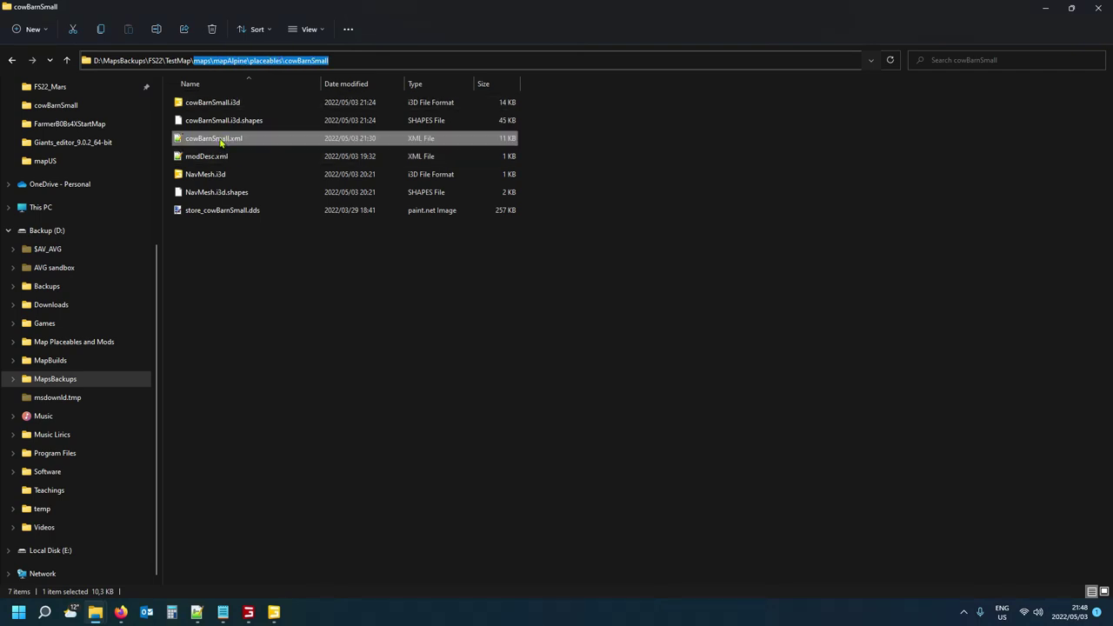
Replace the folder path in the pasted cowBarnSmall entry's filename with maps/mapAlpine/placeables/cowBarnSmall, using forward slashes.
click(187, 576)
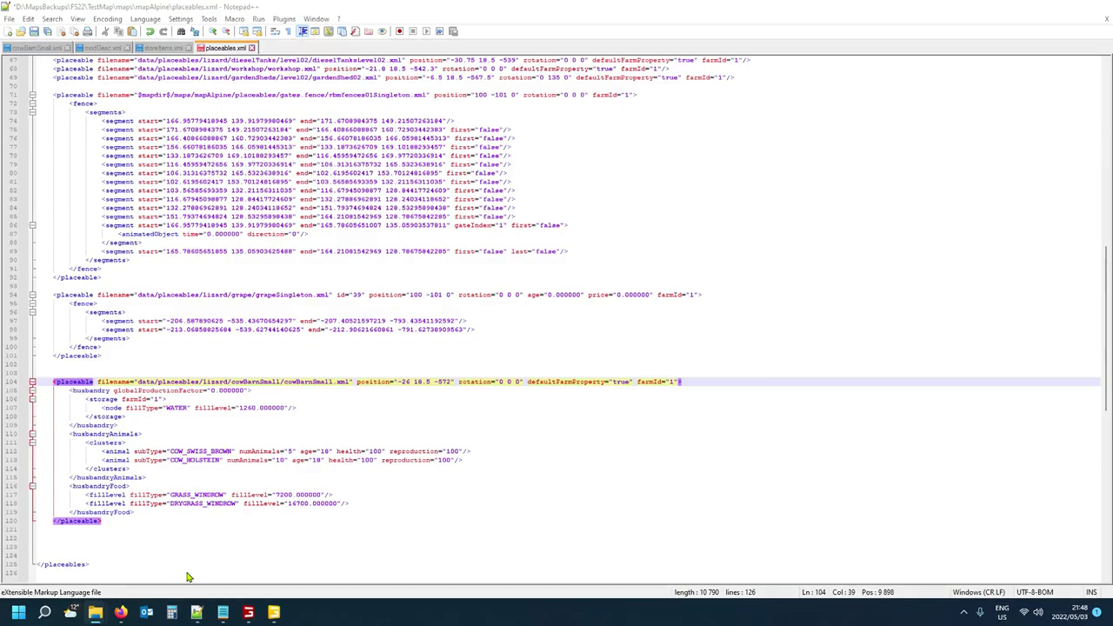
drag(138, 381, 280, 381)
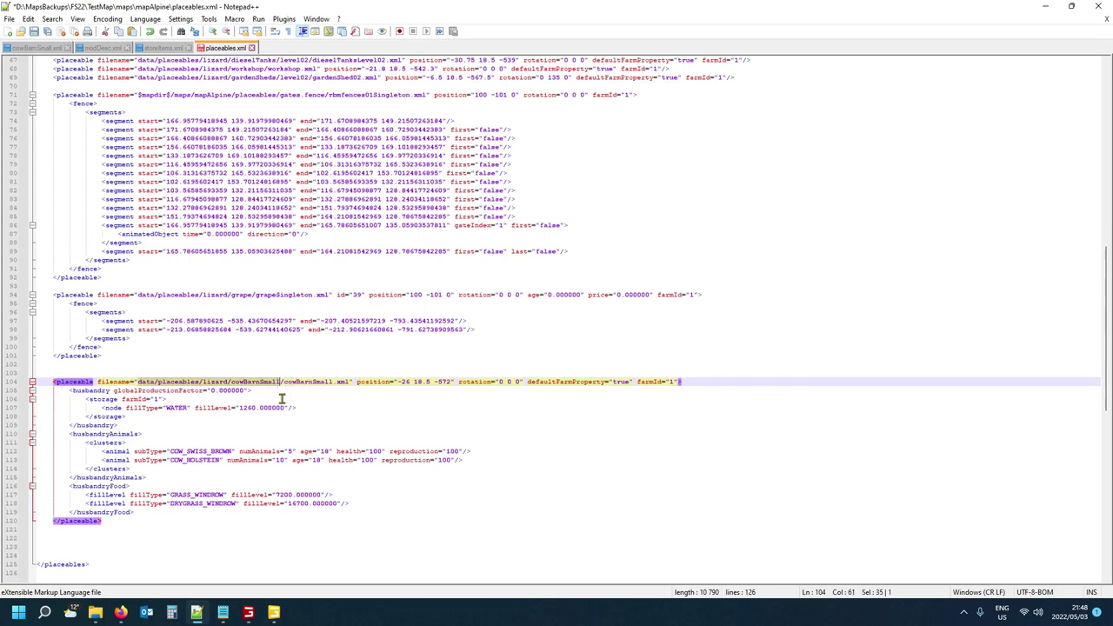
key(ctrl+v)
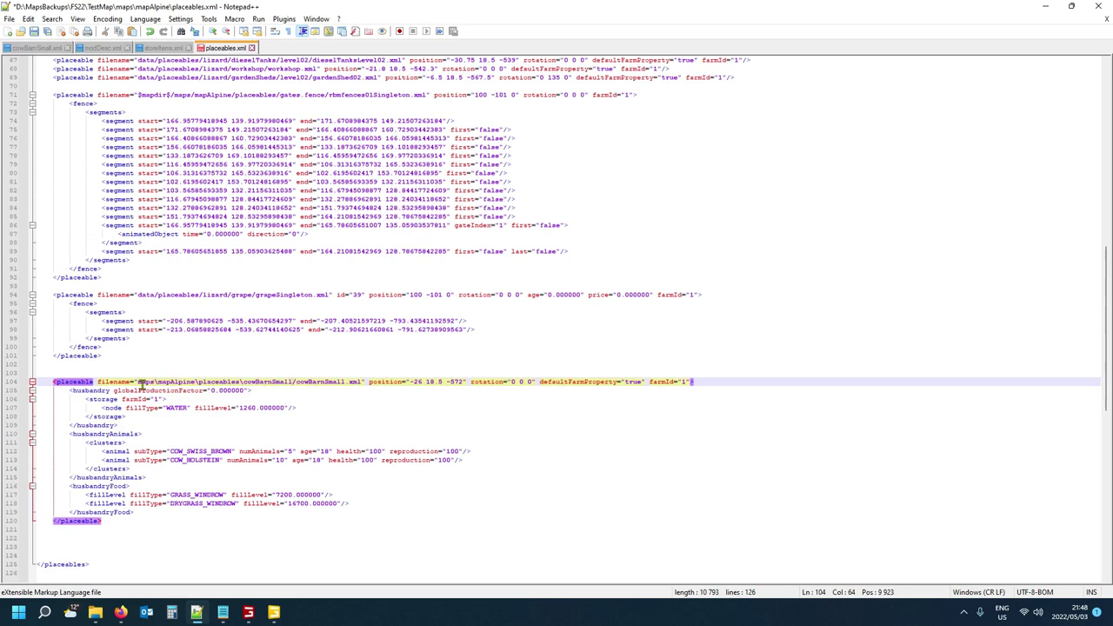
drag(154, 381, 157, 383)
text(/)
text(/)
drag(195, 382, 245, 383)
text(/)
Copy the name of cowBarnSmall.xml in File Explorer and paste it over the file name in the new placeable entry.
mouse_move(96, 613)
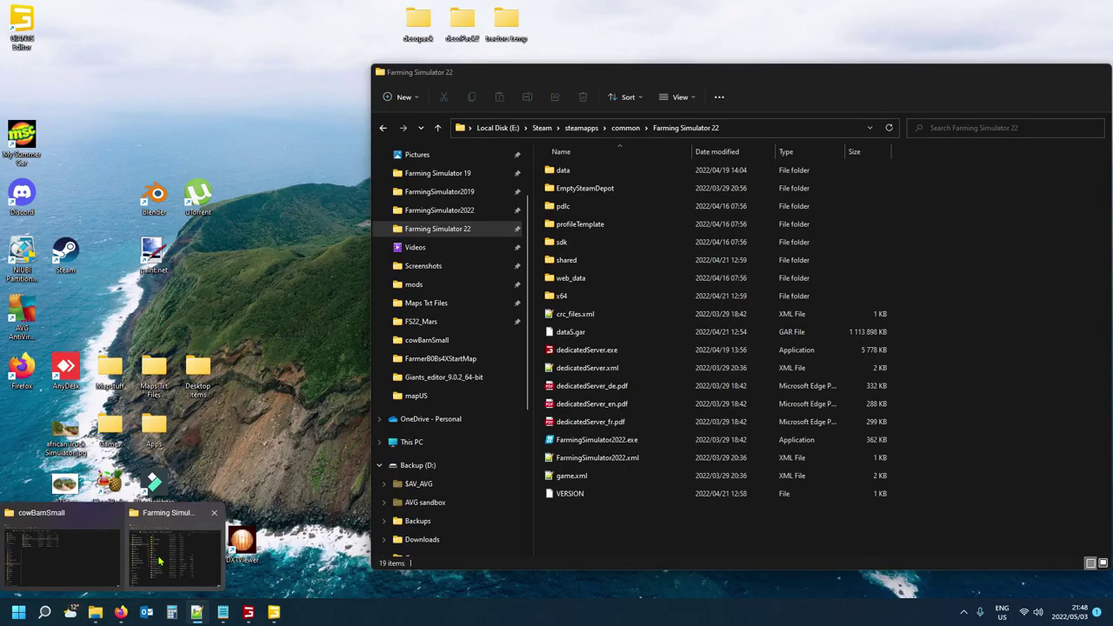
click(132, 557)
click(54, 570)
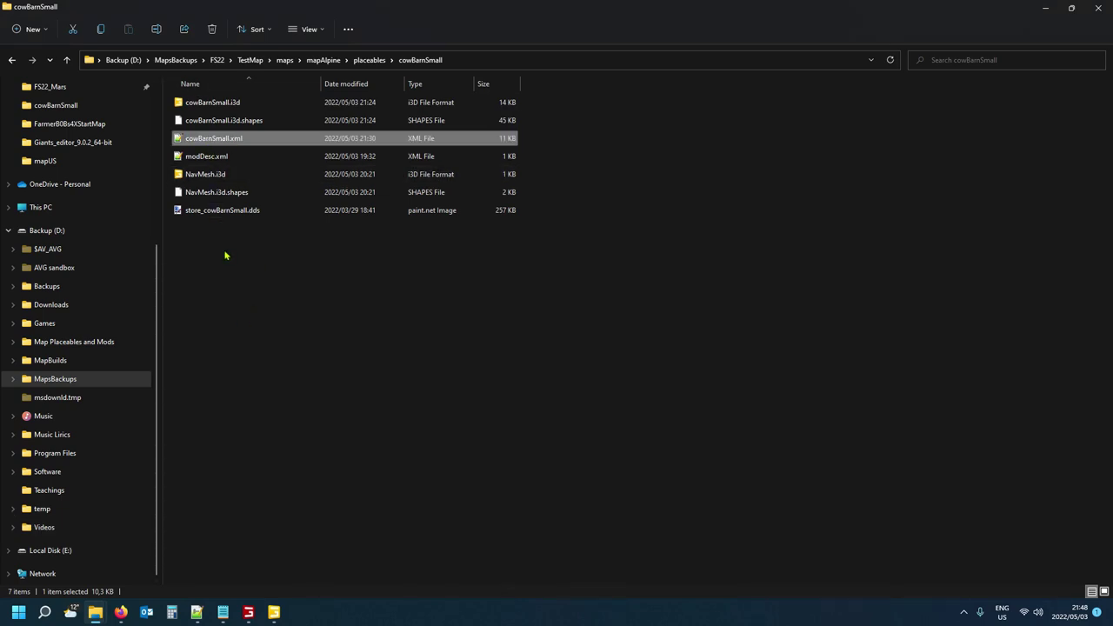
key(F2)
key(ctrl+c)
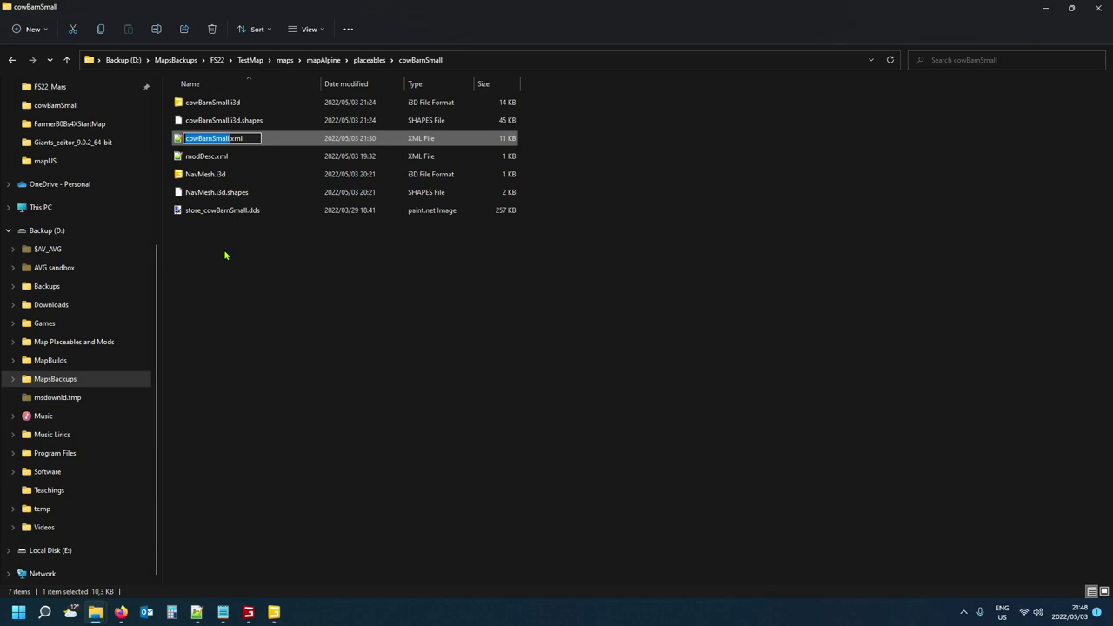
click(197, 612)
double_click(322, 381)
key(ctrl+v)
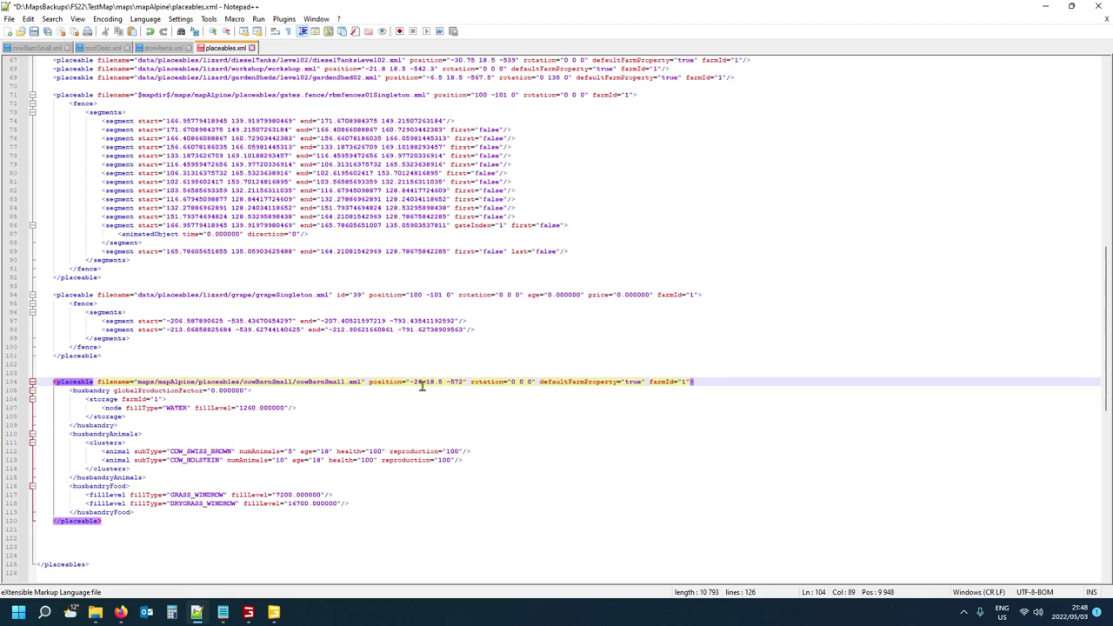
Take cowBarnSmall's translation from GIANTS Editor and set the new entry's position to -690.79101562 10.28015137 -384.01000977.
click(275, 613)
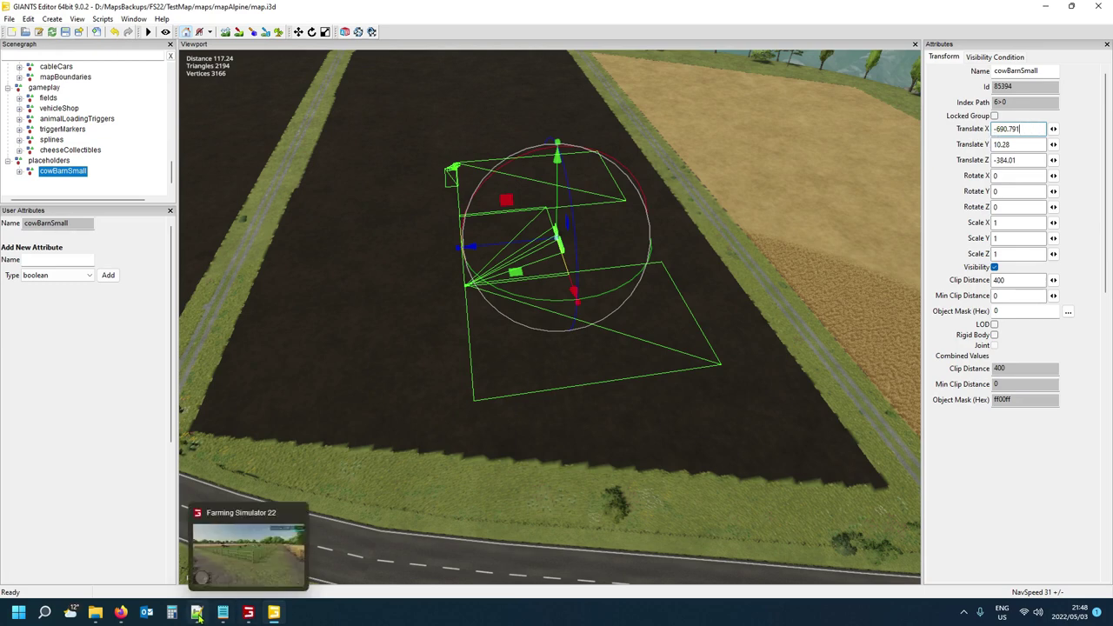
click(196, 564)
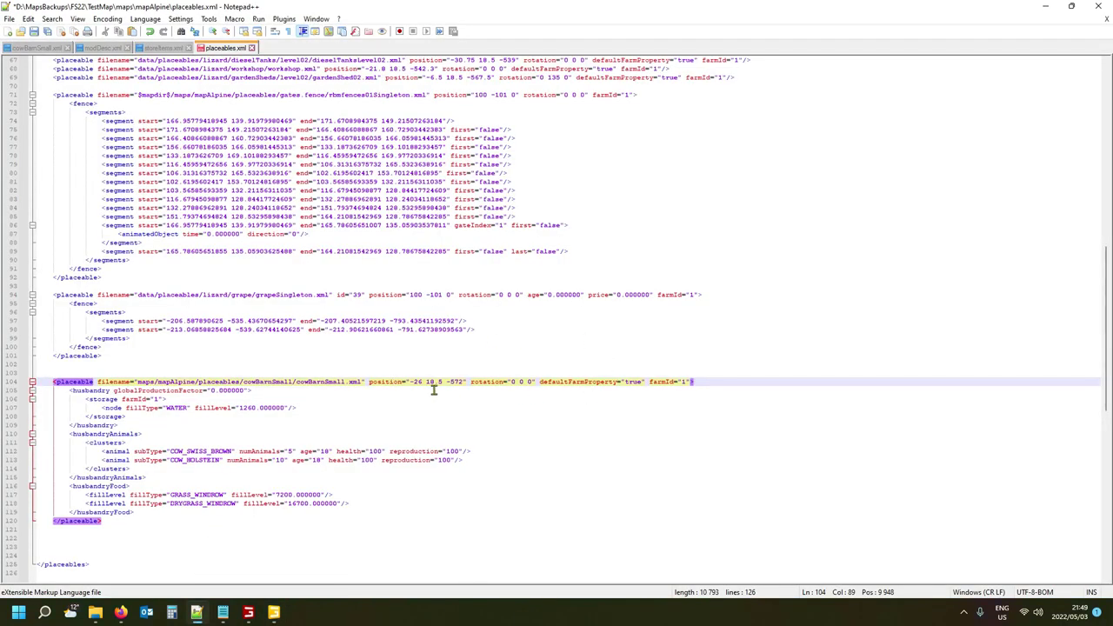
drag(409, 381, 456, 381)
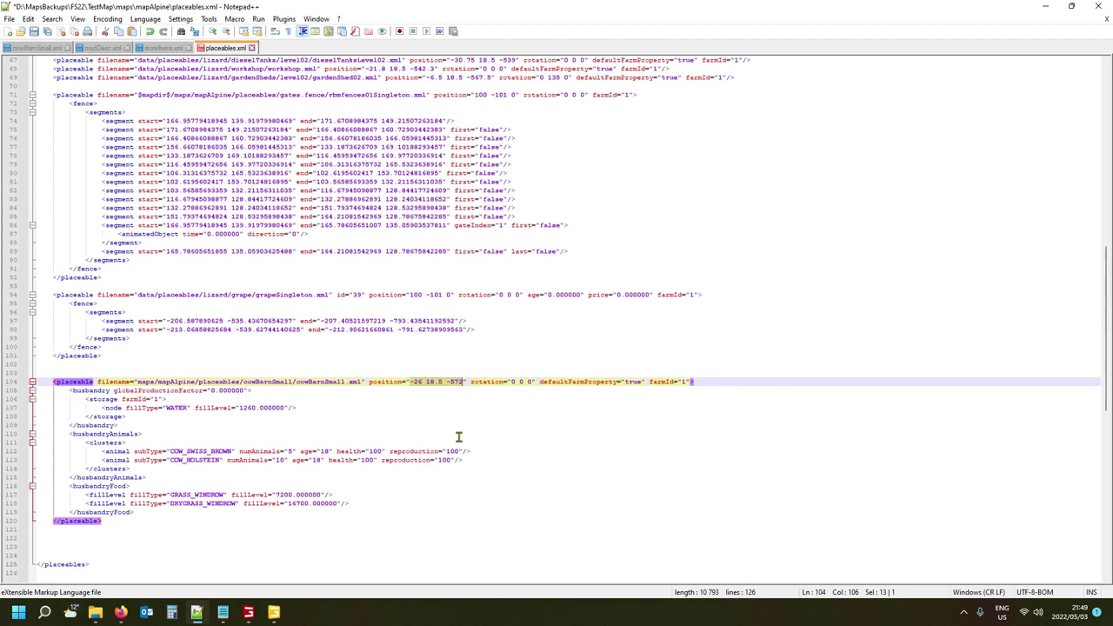
text(-690.79101562 10.28015137 -384.01000977)
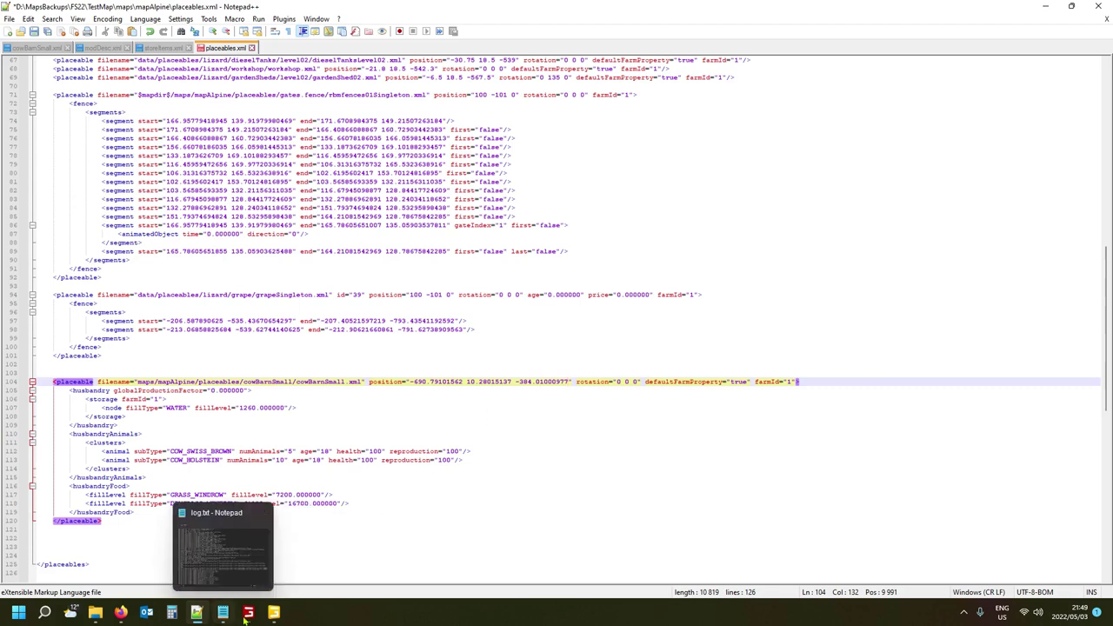
Check cowBarnSmall's rotation values in GIANTS Editor and return to placeables.xml in Notepad++.
click(273, 613)
click(1017, 178)
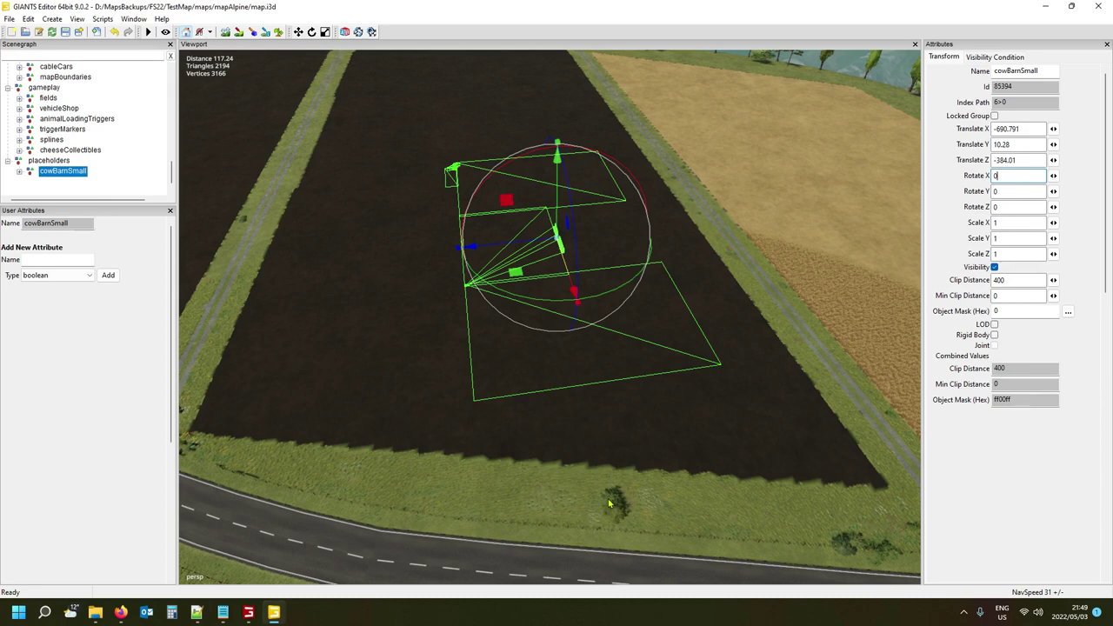
click(198, 613)
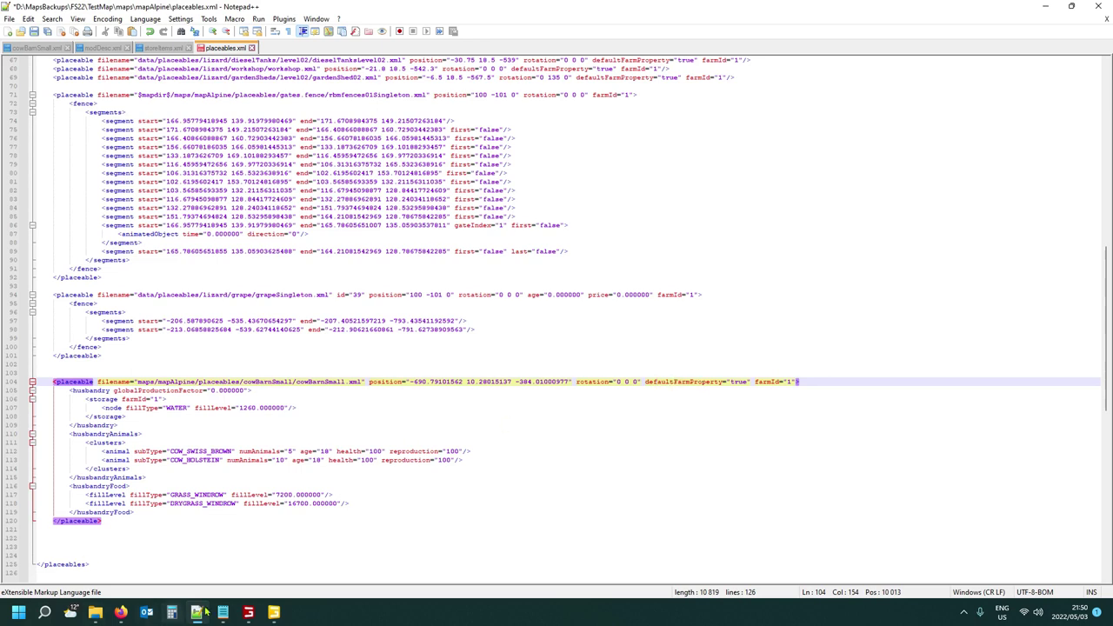
Examine the store data, price, functions and base sections of cowBarnSmall.xml and return to placeables.xml.
mouse_move(202, 613)
click(37, 49)
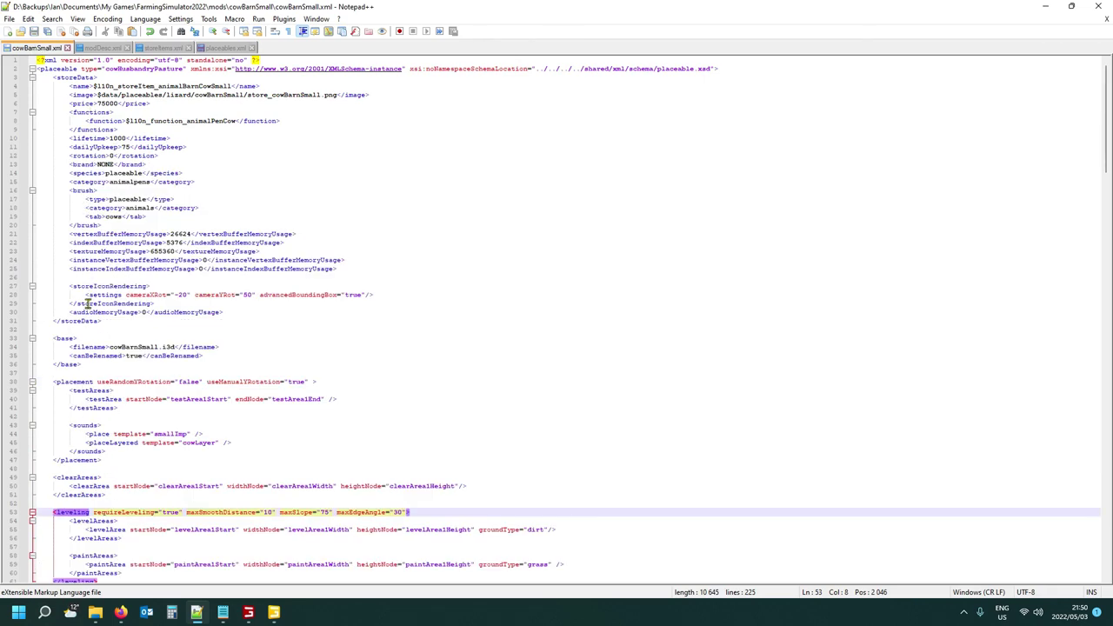
click(66, 339)
click(101, 356)
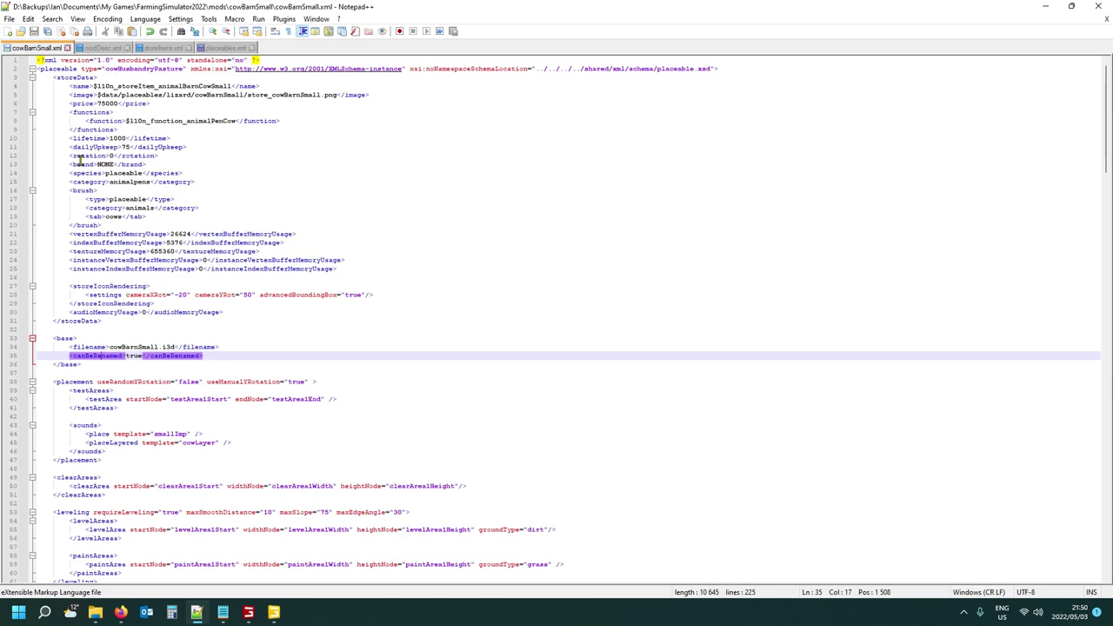
click(77, 104)
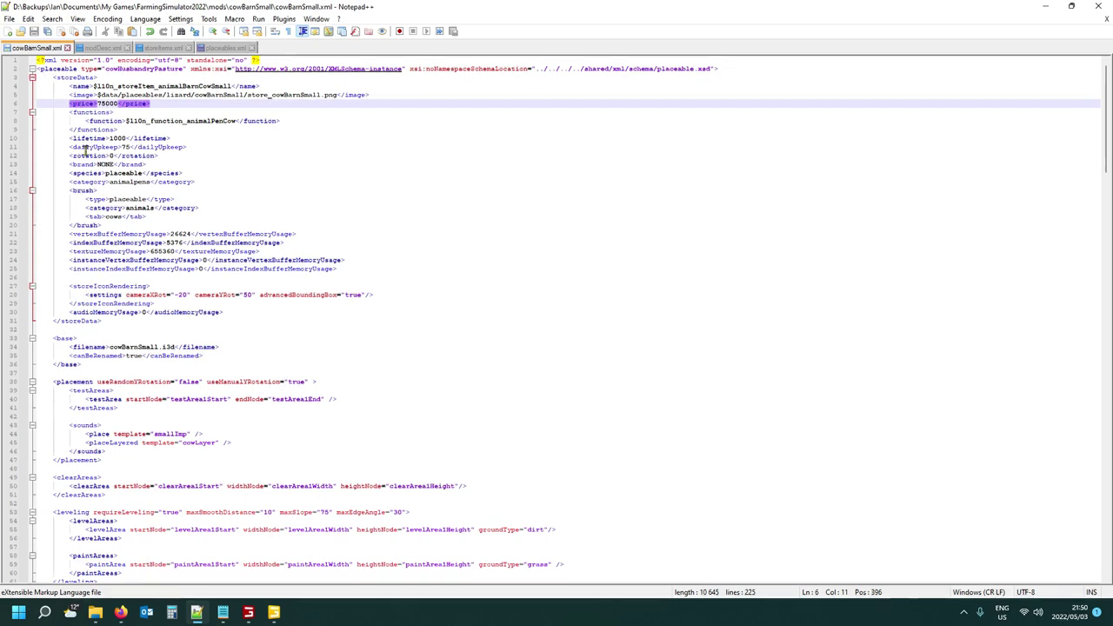
click(94, 112)
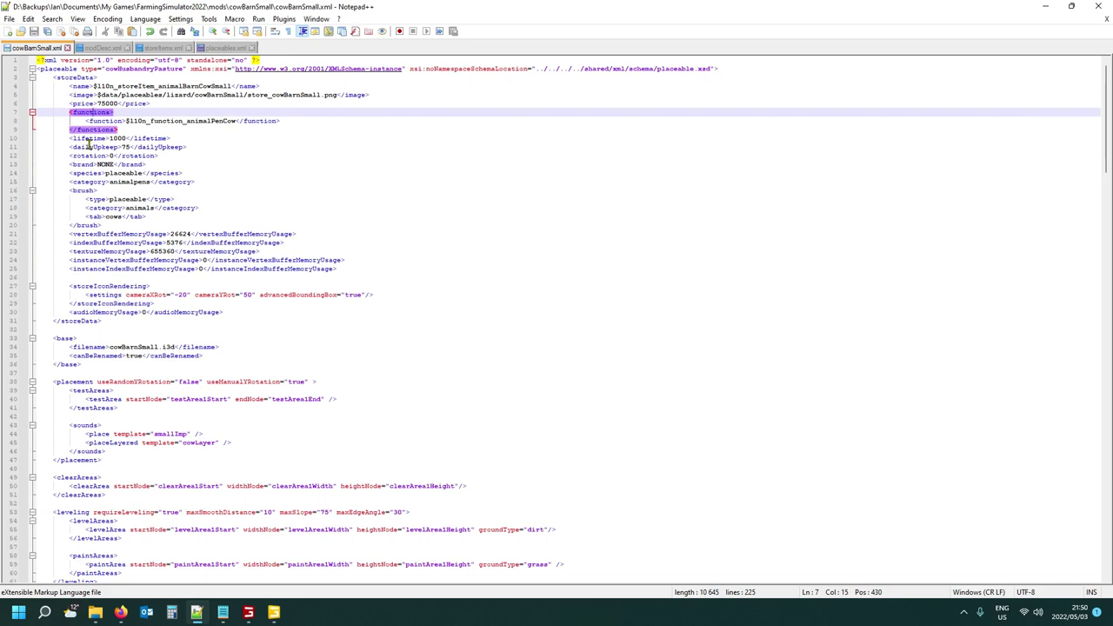
click(224, 48)
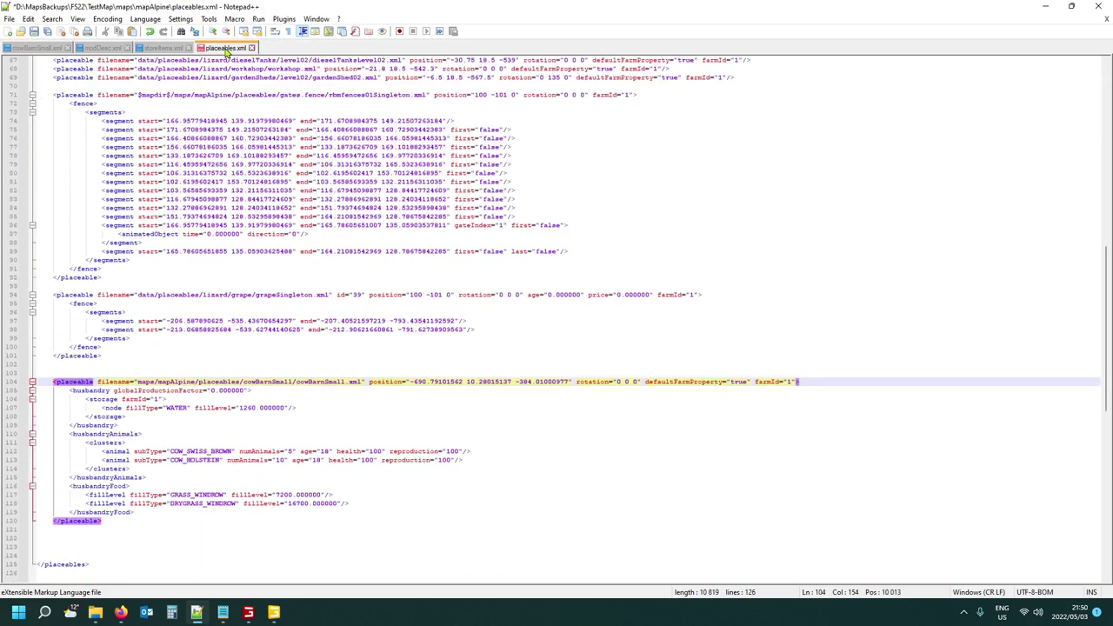
click(33, 49)
click(217, 48)
Copy the $mapdir$ prefix from the rbmfences01Singleton entry and insert it with a slash before the cowBarnSmall placeable's maps/mapAlpine path.
click(138, 383)
scroll(191, 348, up, 7)
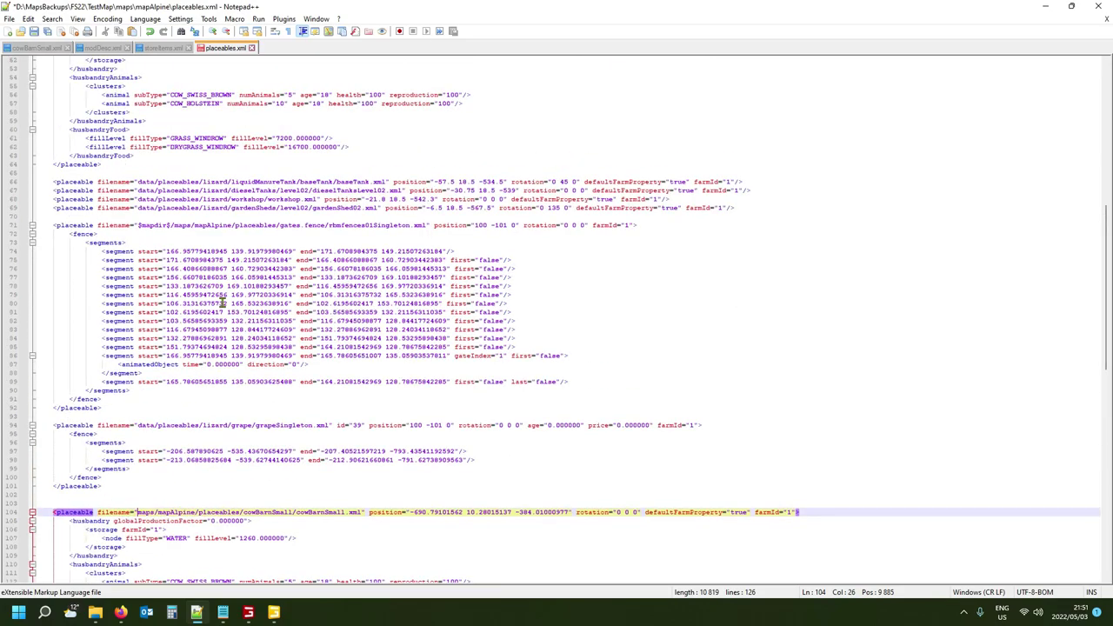
scroll(225, 298, up, 15)
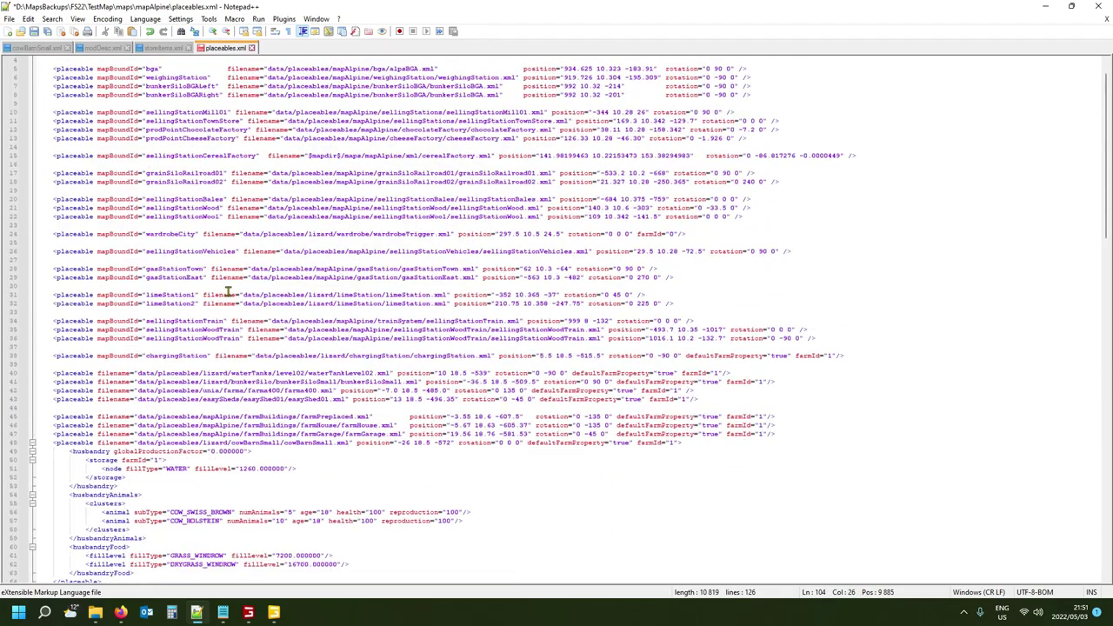
scroll(226, 293, down, 13)
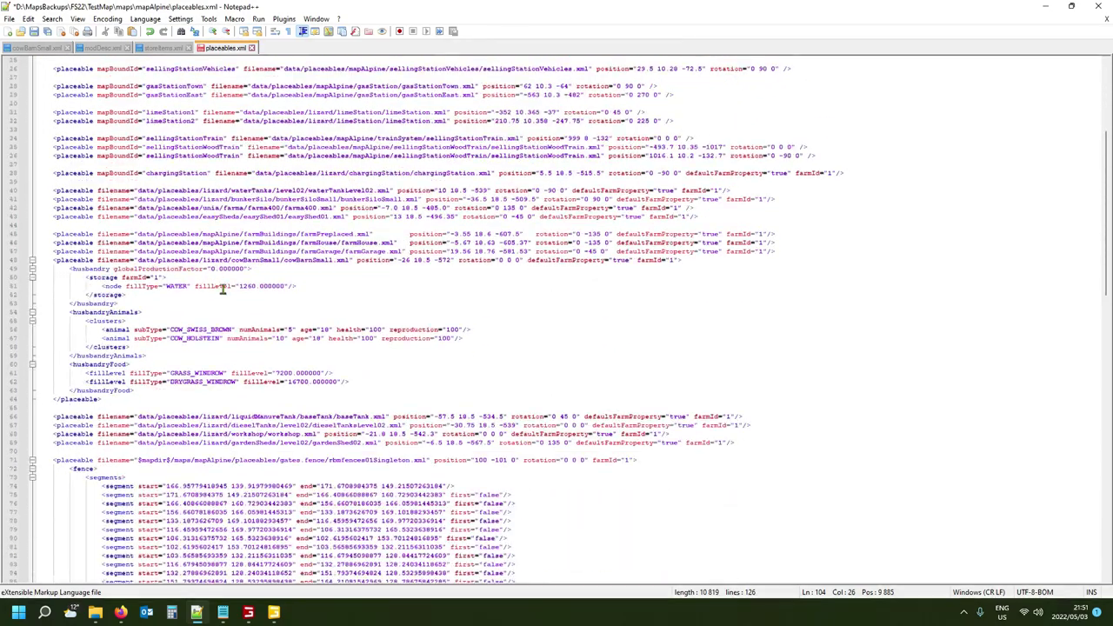
scroll(223, 364, down, 2)
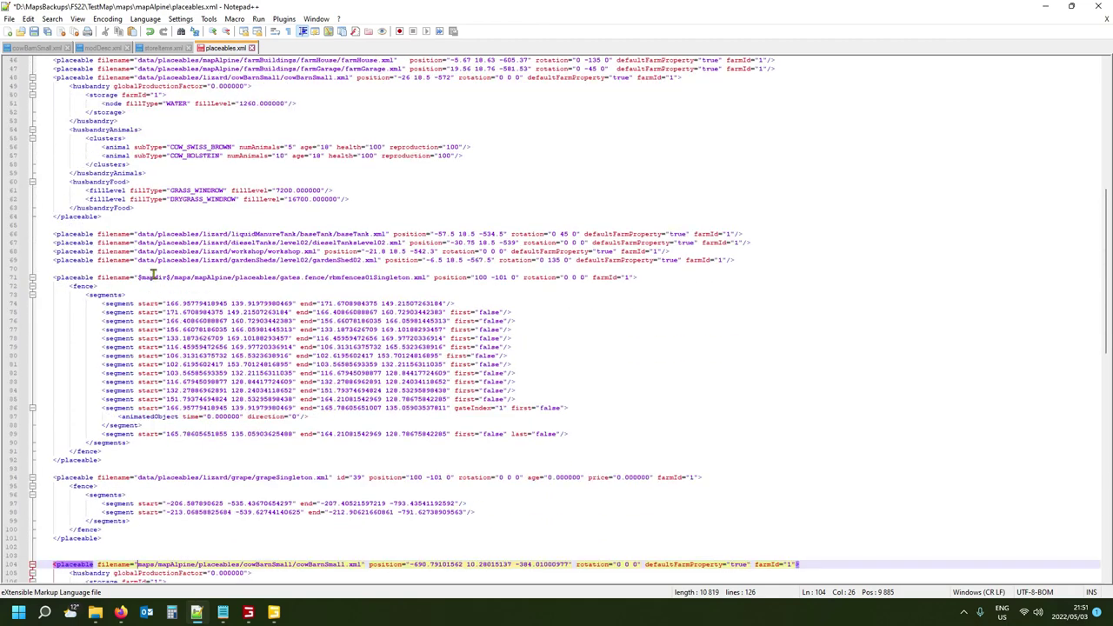
drag(138, 277, 171, 278)
key(ctrl+c)
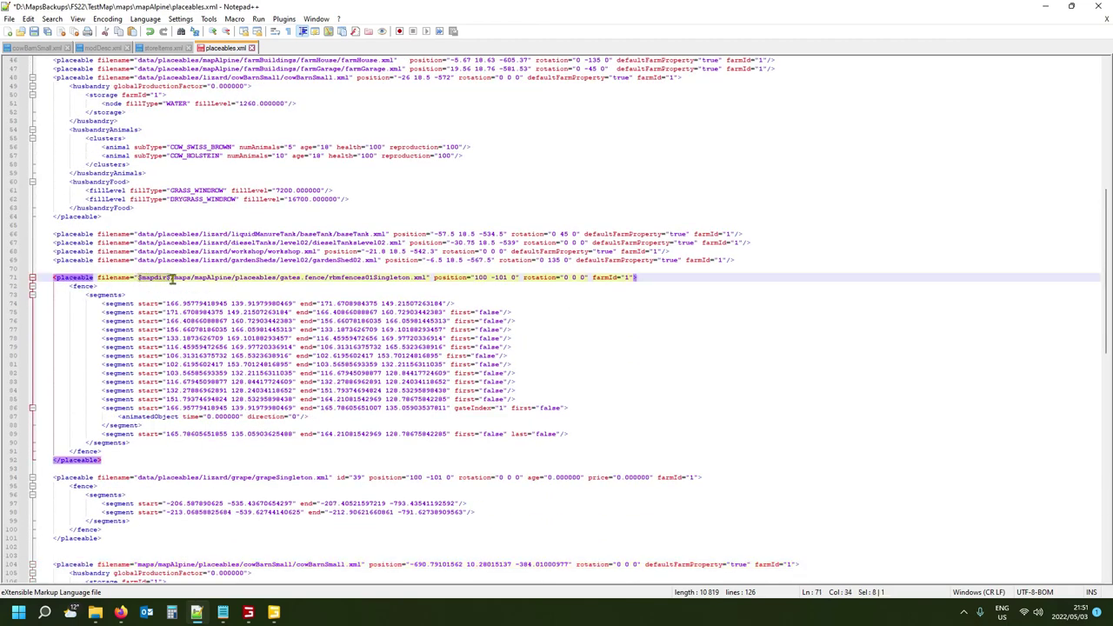
scroll(165, 309, down, 9)
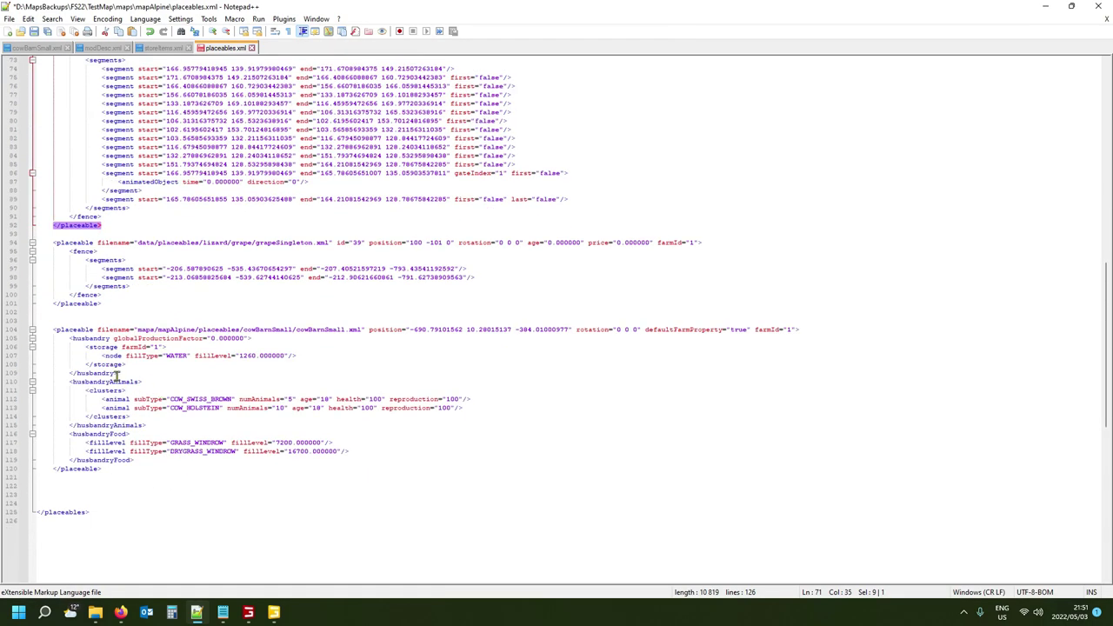
click(137, 330)
key(ctrl+v)
text(/)
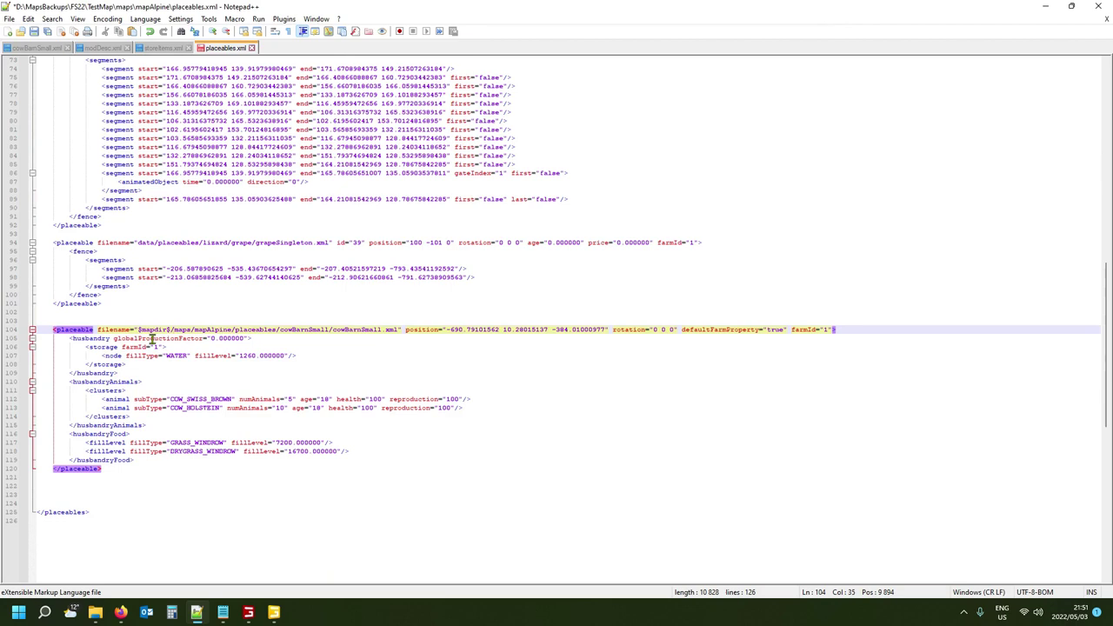
Duplicate the cerealFactory.xml store item line onto the empty line below the opening storeItems tag in storeItems.xml.
click(164, 50)
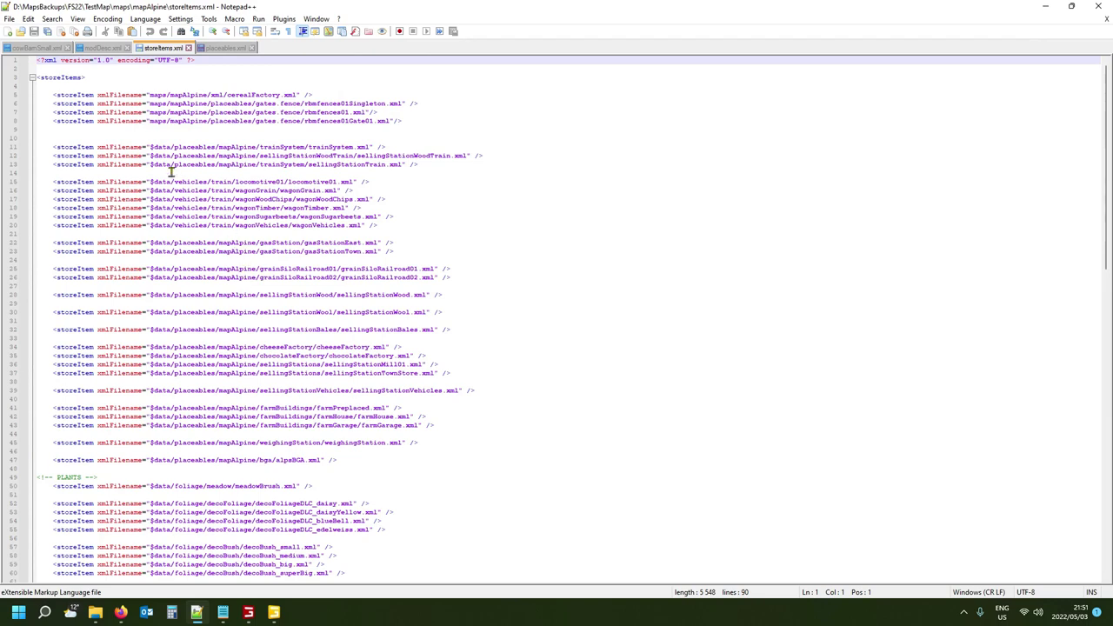
click(13, 97)
key(ctrl+c)
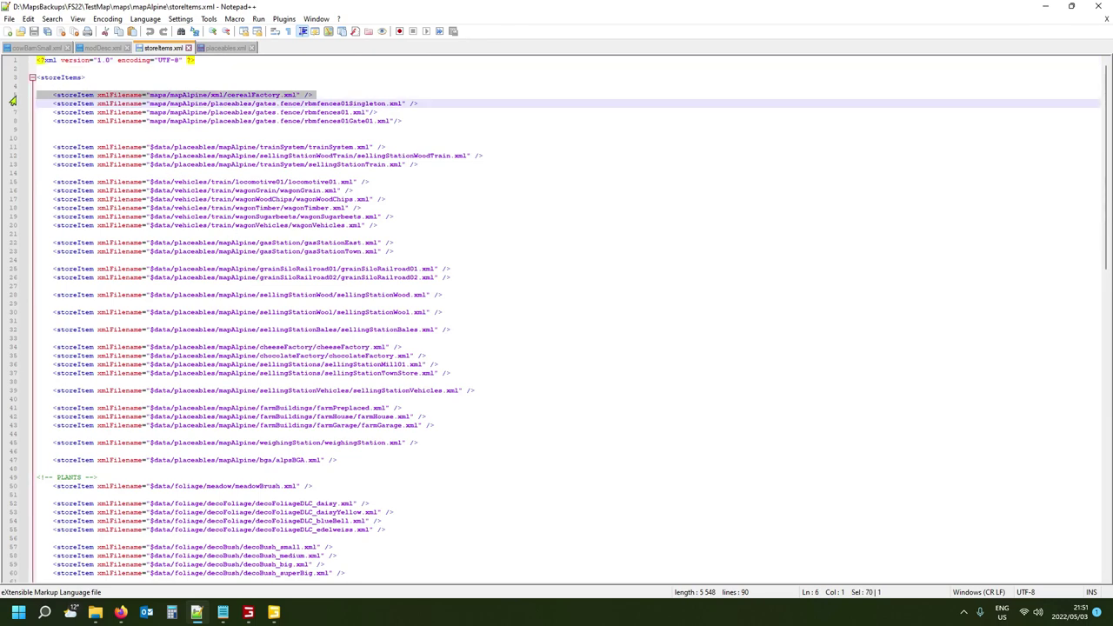
click(40, 86)
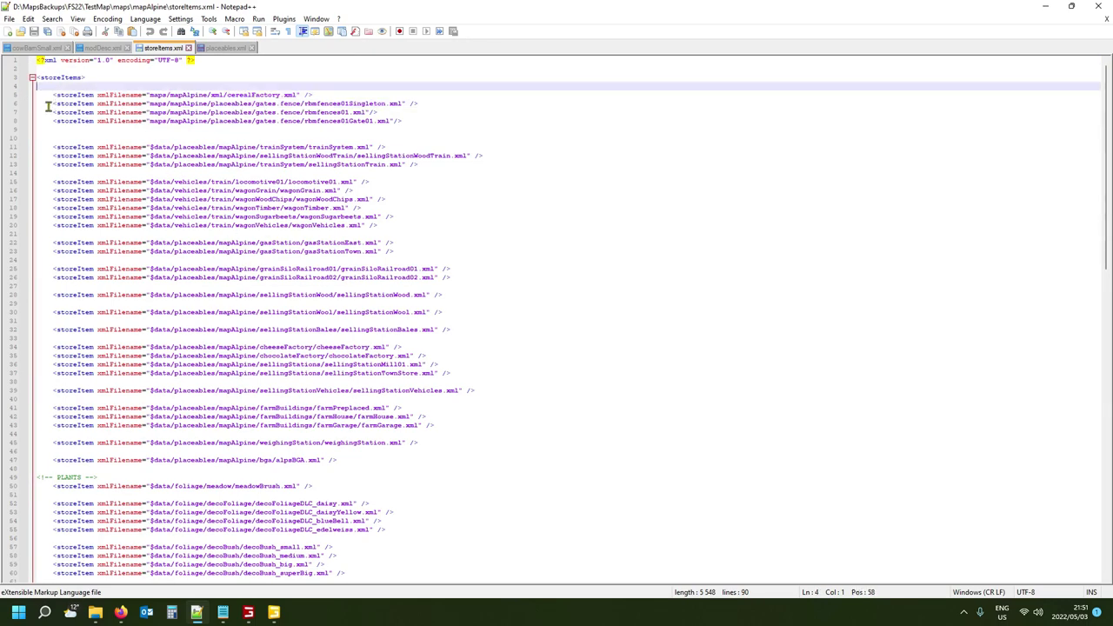
key(ctrl+v)
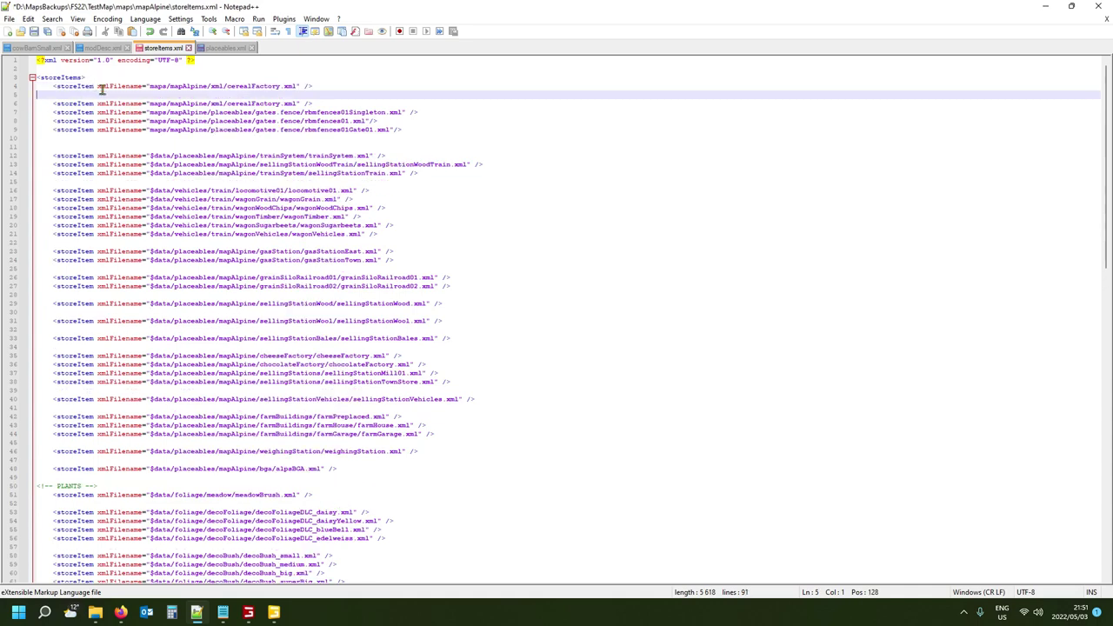
Replace the duplicated store item's path with maps/mapAlpine/placeables/cowBarnSmall/cowBarnSmall.xml, taken from the new entry in placeables.xml.
click(220, 50)
click(195, 329)
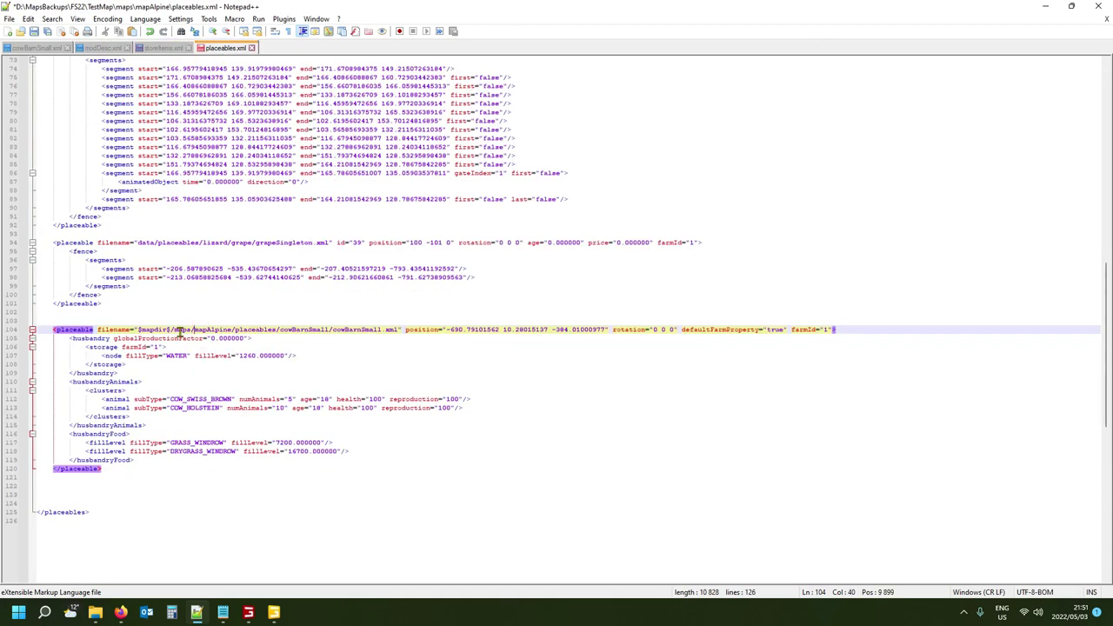
drag(174, 330, 394, 331)
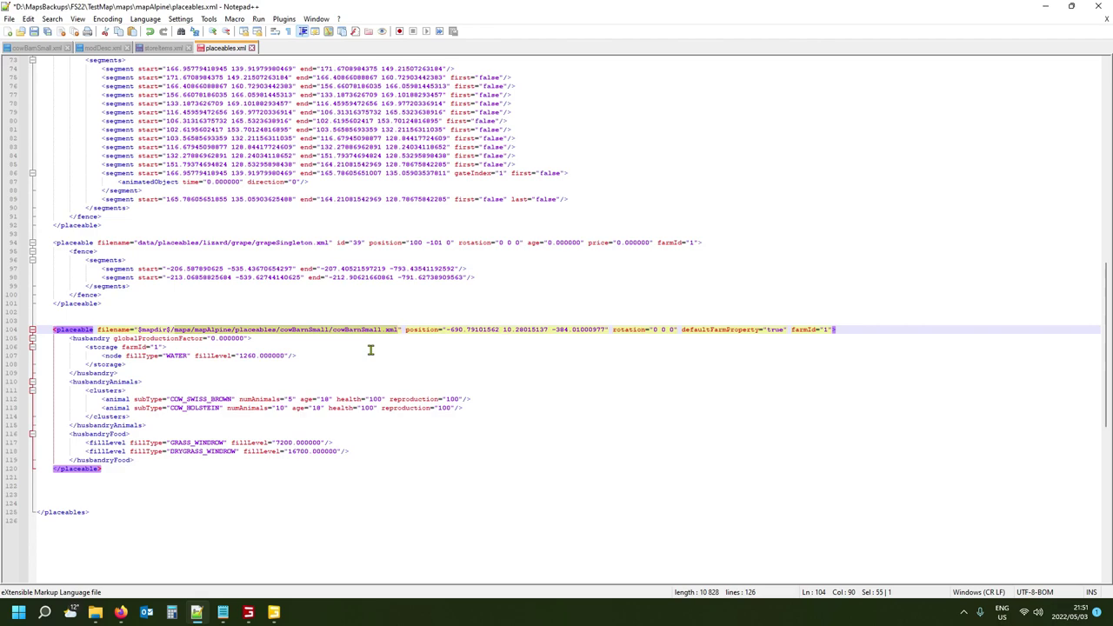
click(156, 48)
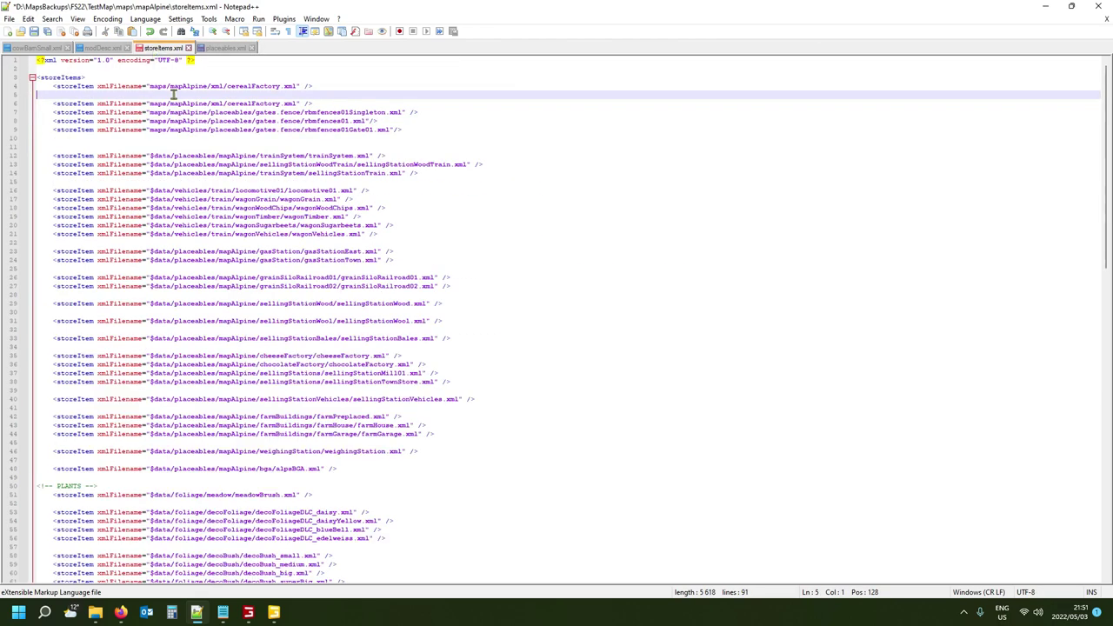
drag(149, 85, 293, 86)
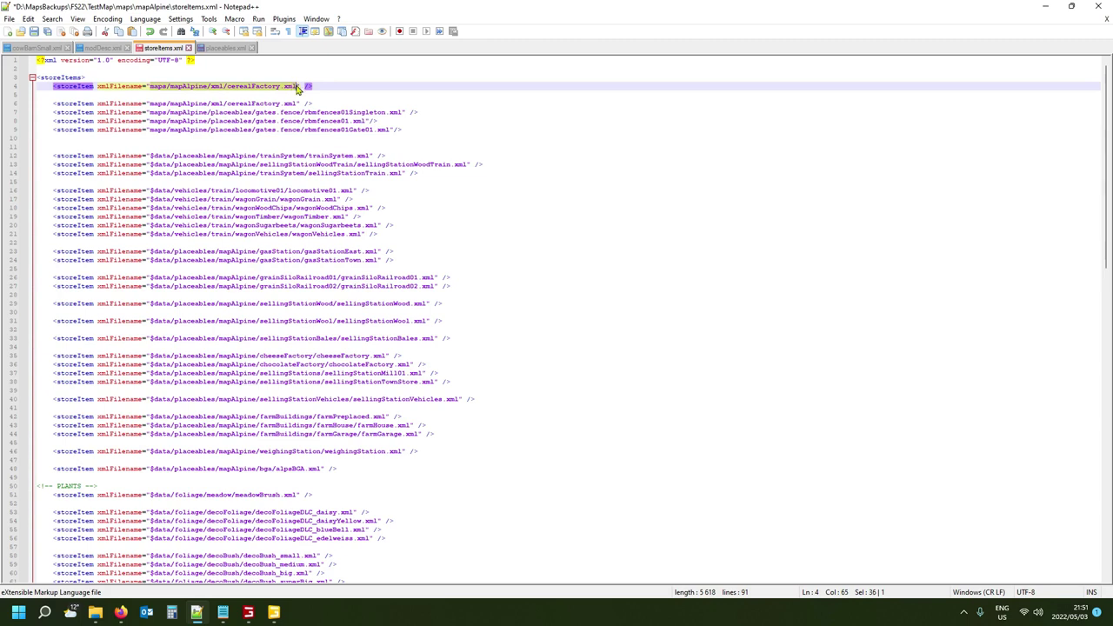
text(maps/mapAlpine/placeables/cowBarnSmall/cowBarnSmall.xml)
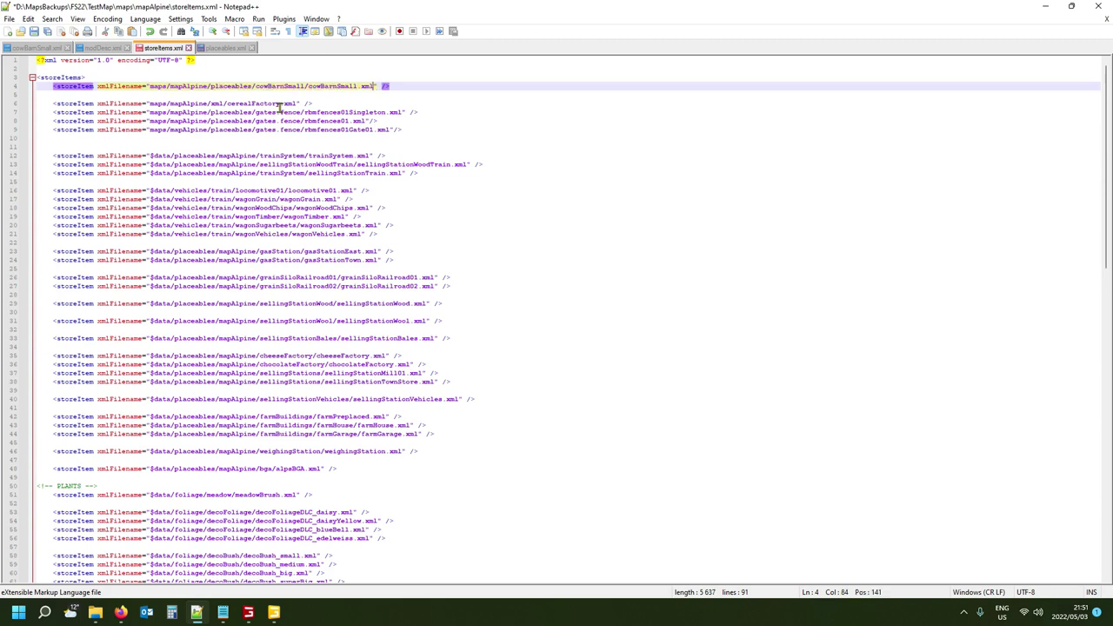
click(65, 85)
click(61, 78)
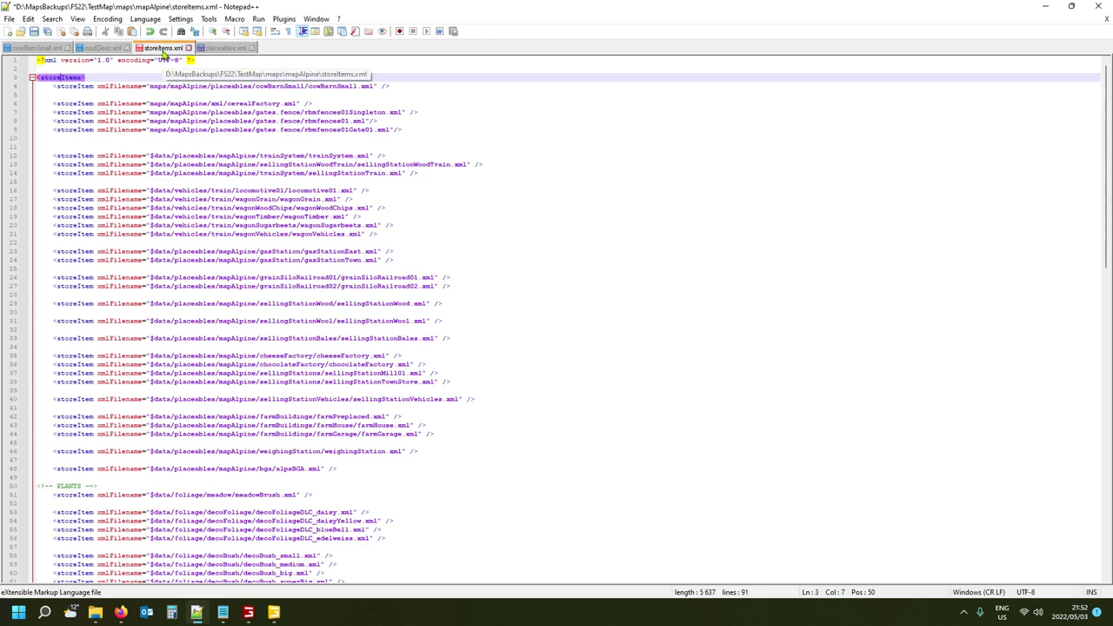
Compare the file paths of the entries in placeables.xml and storeItems.xml, and view the store item in the mod's modDesc.xml.
click(225, 48)
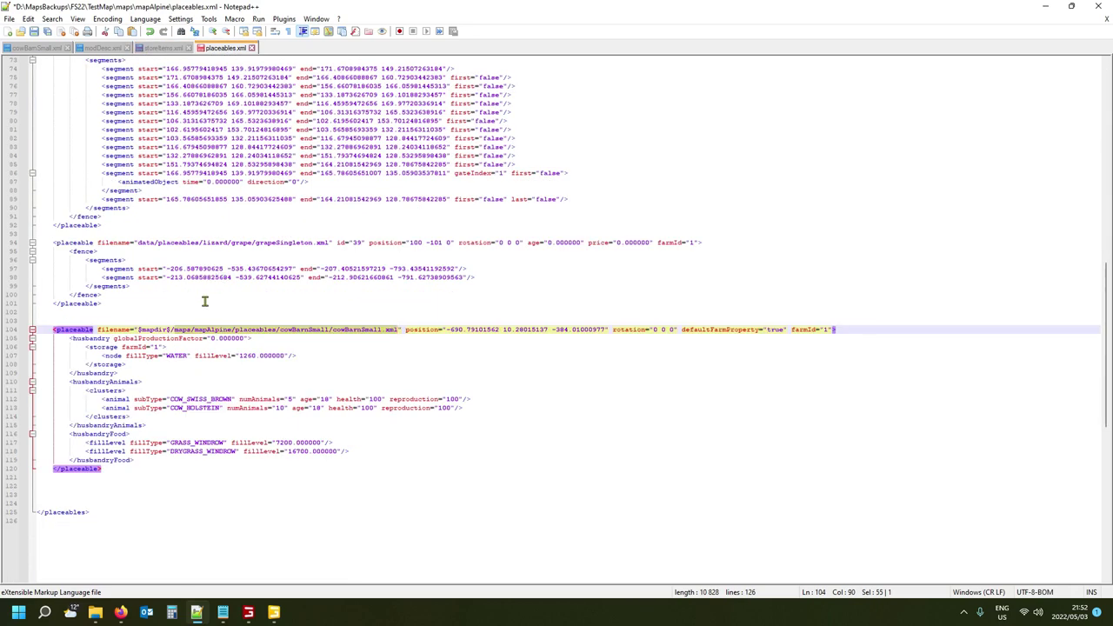
scroll(206, 305, up, 3)
scroll(207, 305, up, 1)
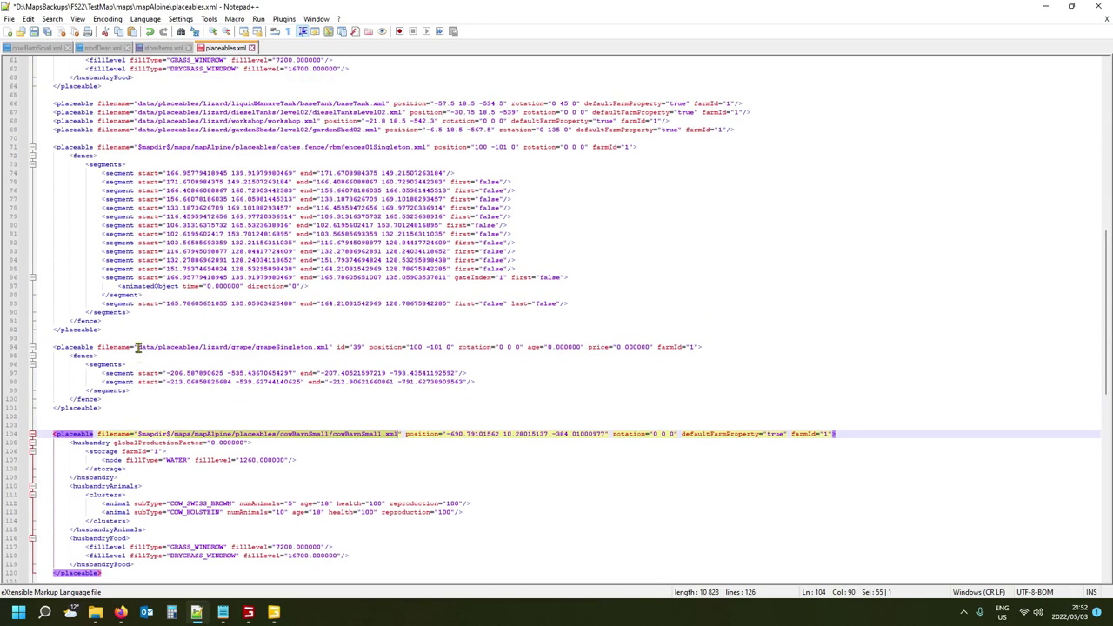
click(137, 347)
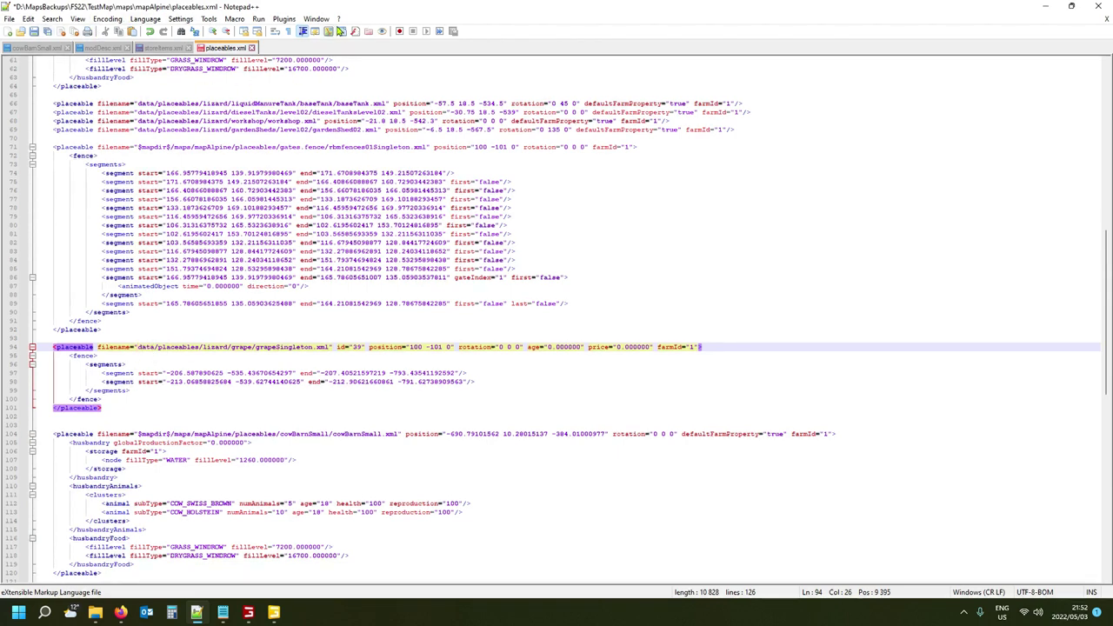
click(161, 48)
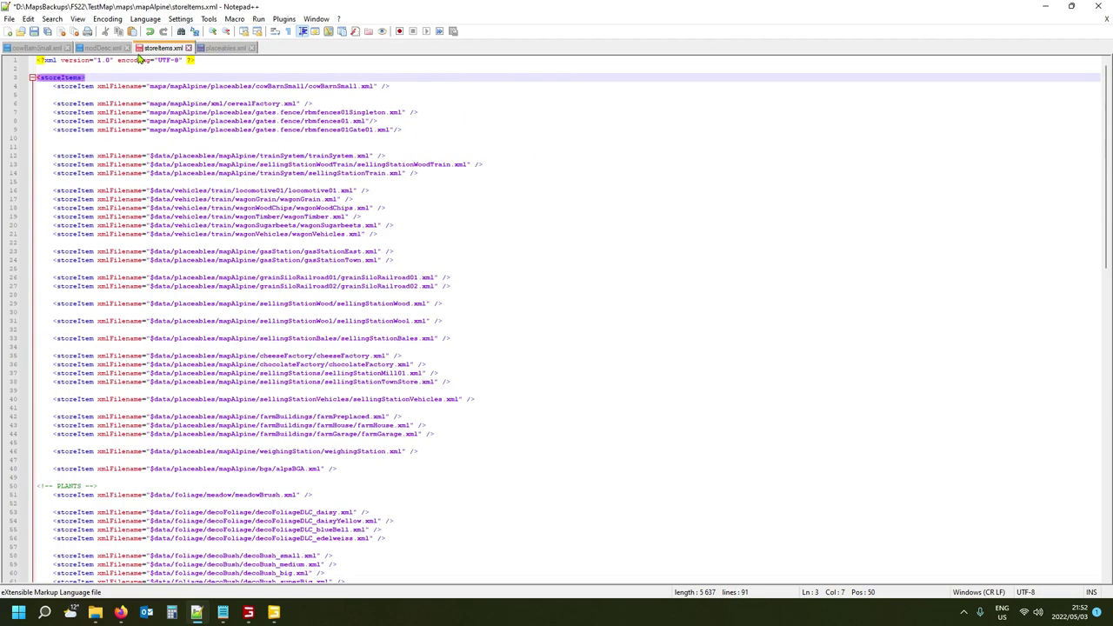
click(90, 50)
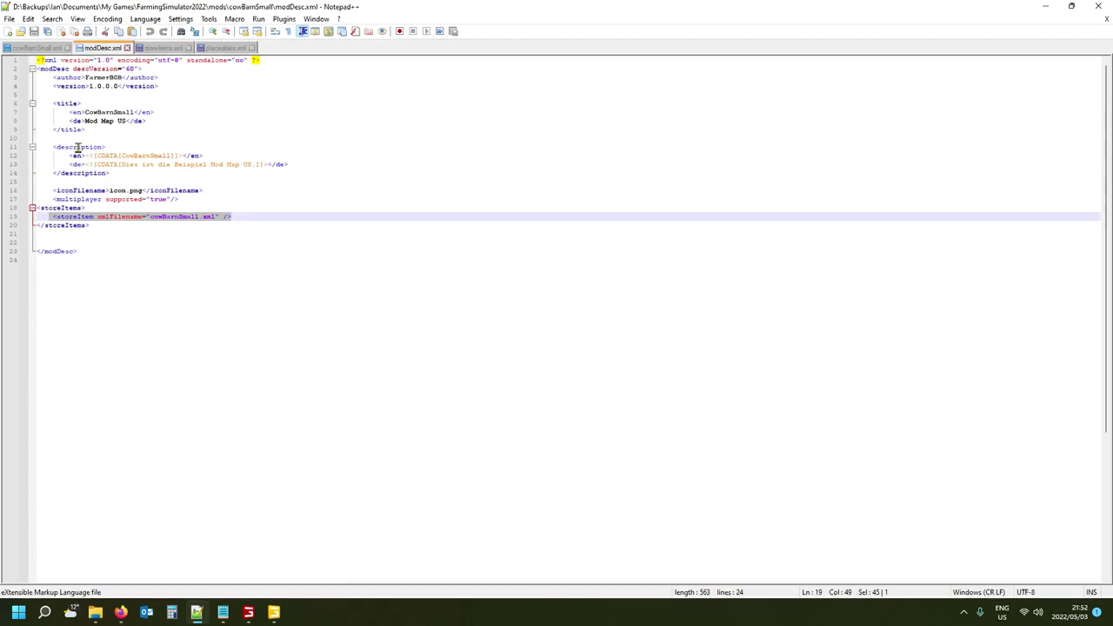
Switch to File Explorer and check the location of modDesc.xml in TestMap and the contents of the maps/mapAlpine folder.
mouse_move(95, 612)
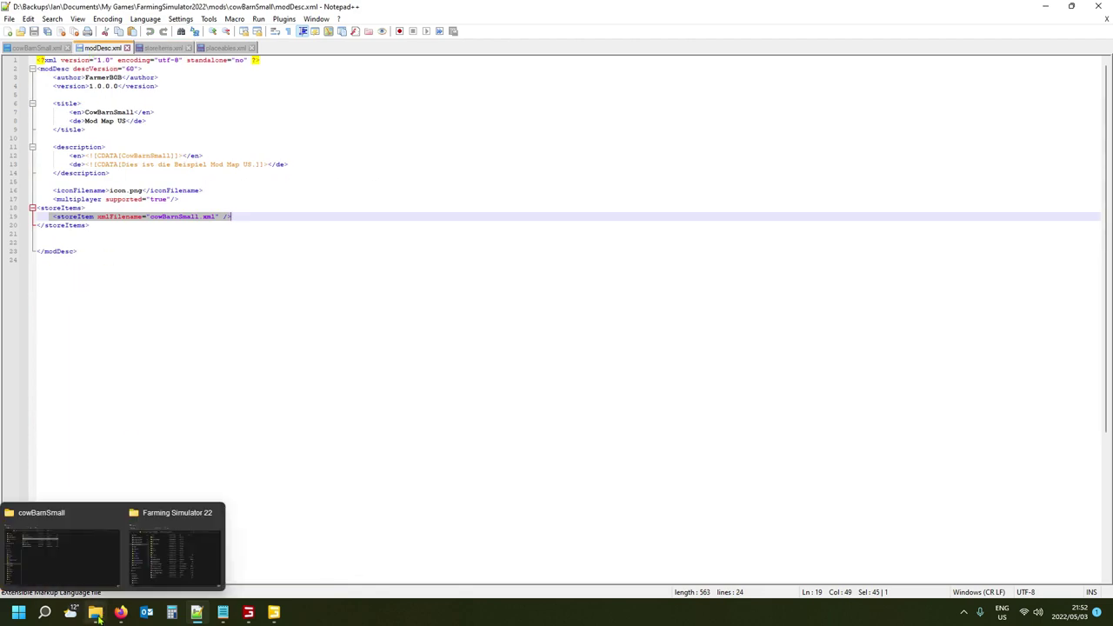
click(69, 557)
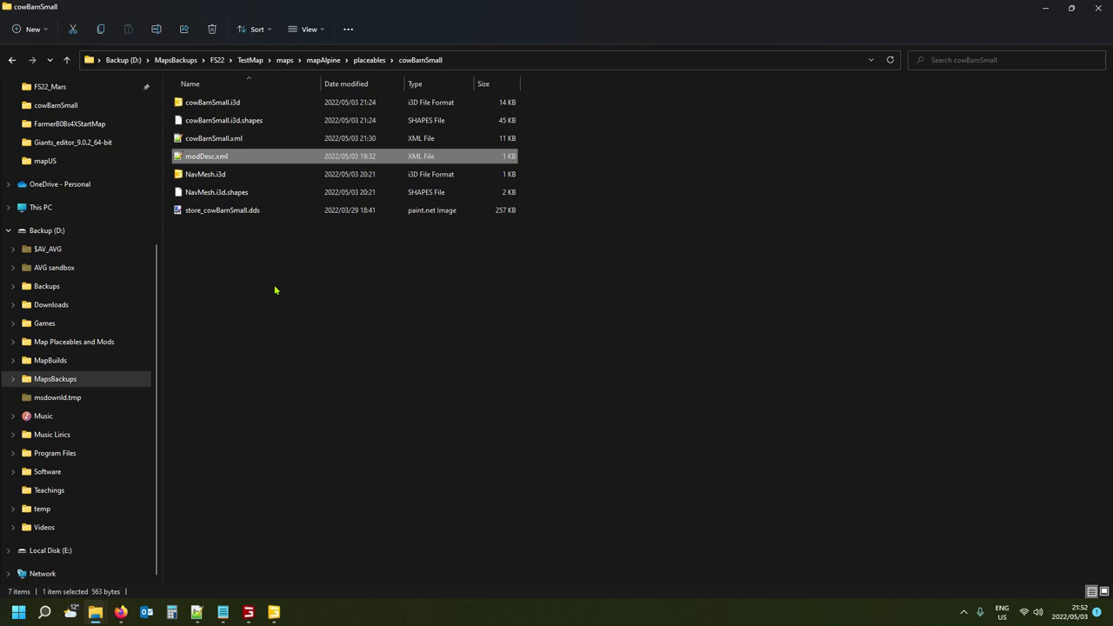
click(249, 62)
click(329, 126)
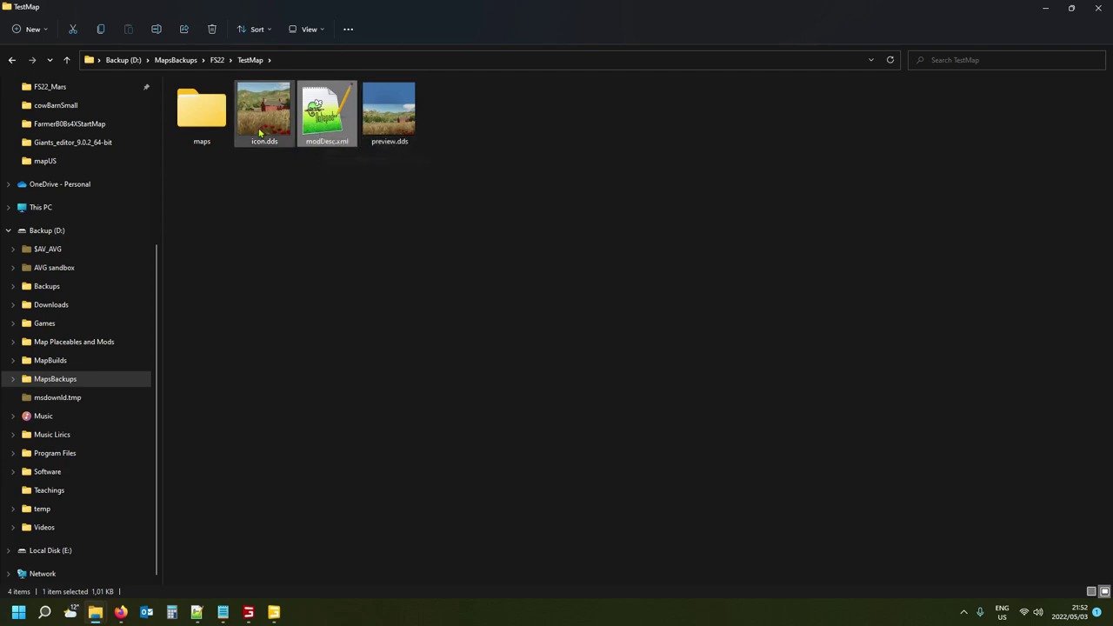
double_click(209, 109)
double_click(217, 105)
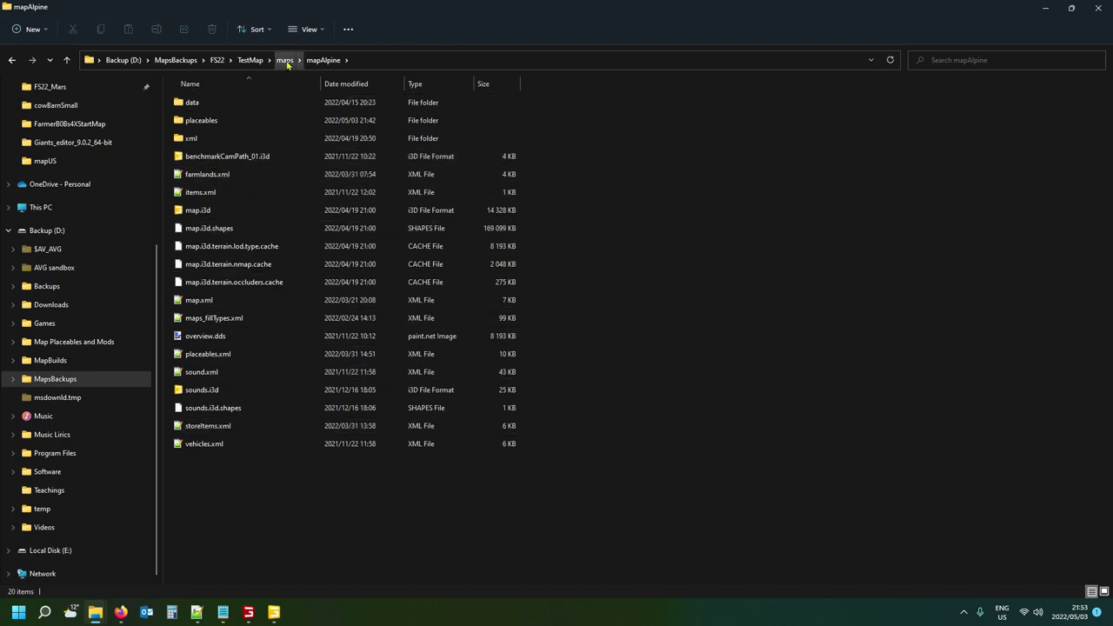
Return to Notepad++ and close the cowBarnSmall mod's modDesc.xml.
mouse_move(198, 613)
click(198, 561)
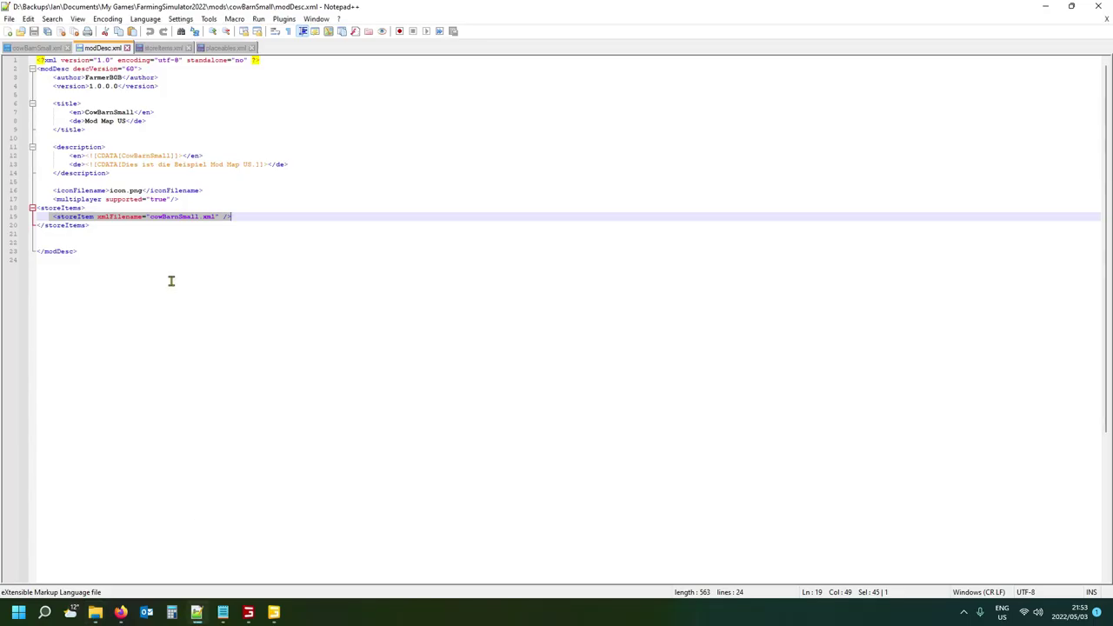
click(163, 49)
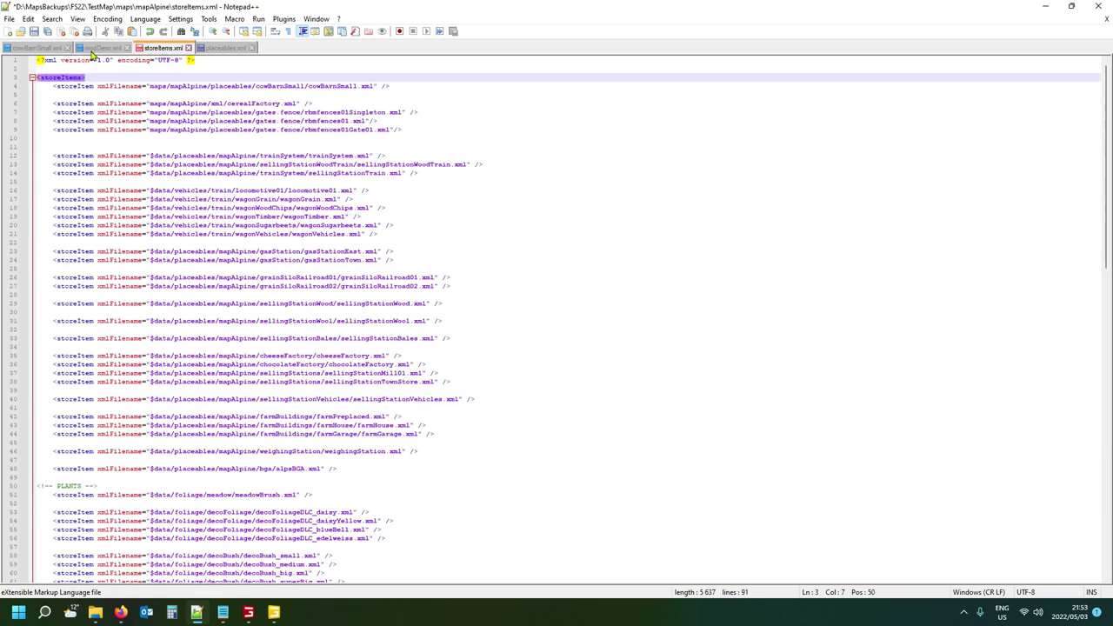
click(128, 48)
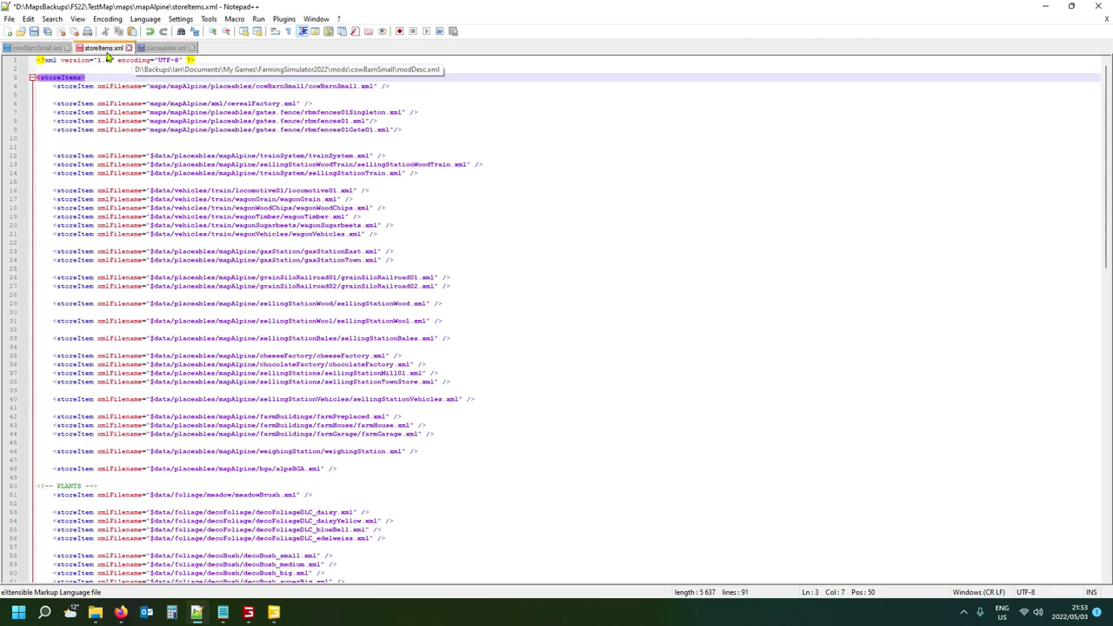
Examine the base filename reference in cowBarnSmall.xml and the placeable file paths in placeables.xml.
click(40, 49)
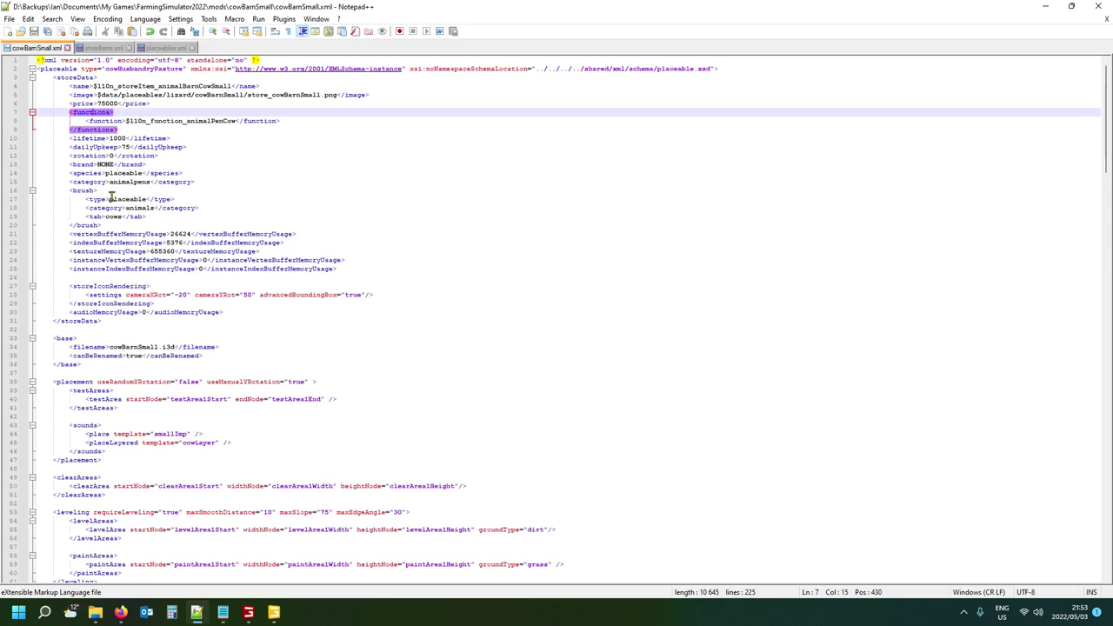
scroll(124, 232, down, 1)
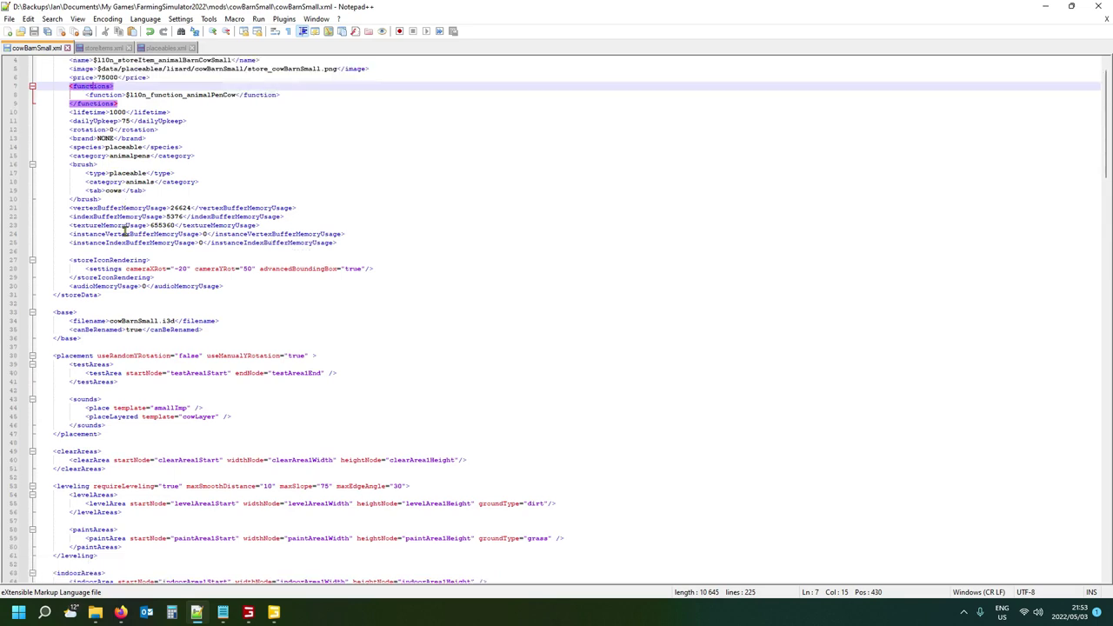
click(132, 321)
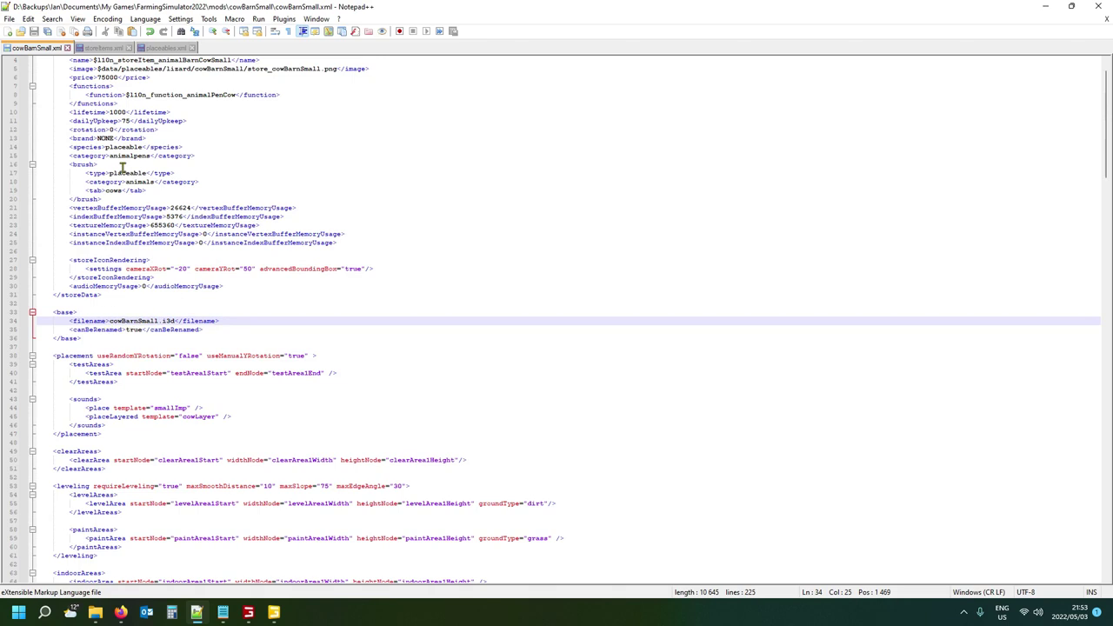
click(109, 321)
click(179, 50)
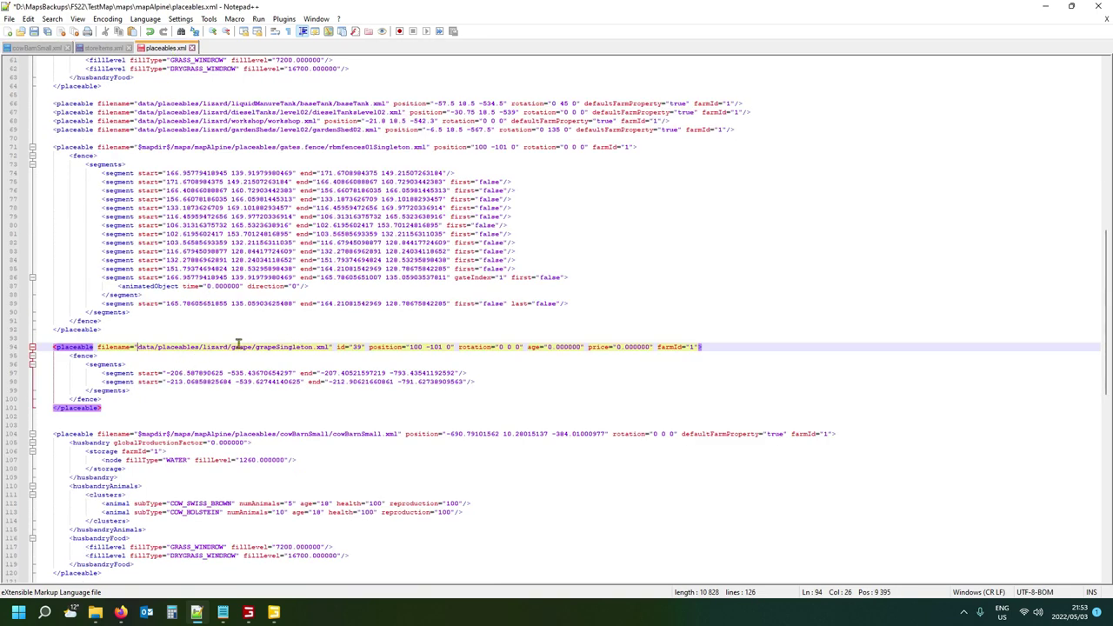
scroll(237, 289, up, 1)
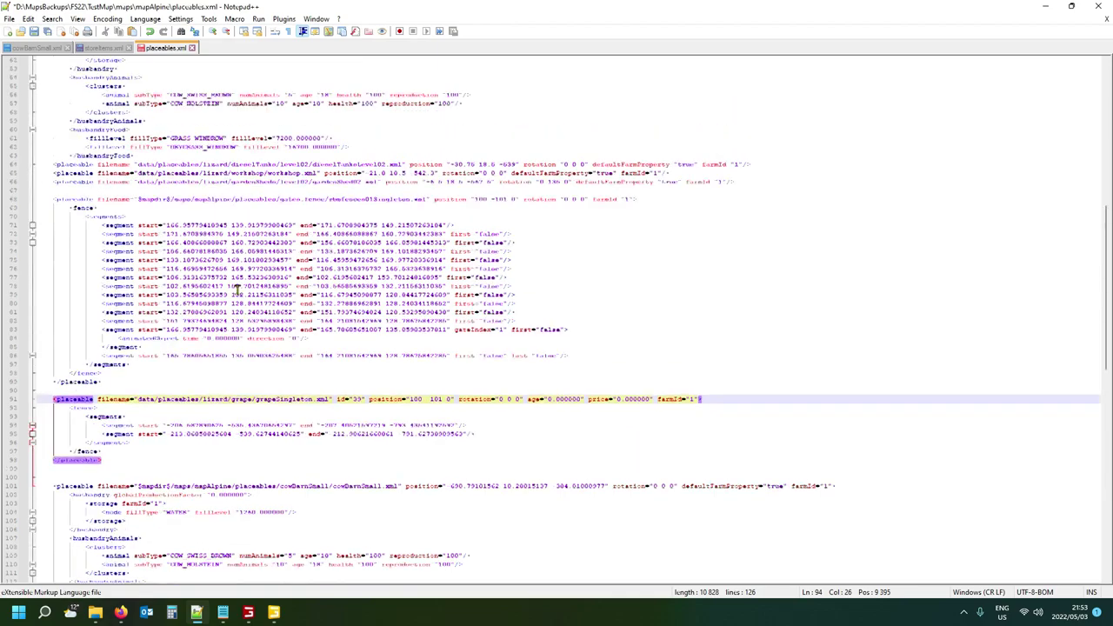
scroll(236, 288, up, 9)
scroll(241, 314, down, 2)
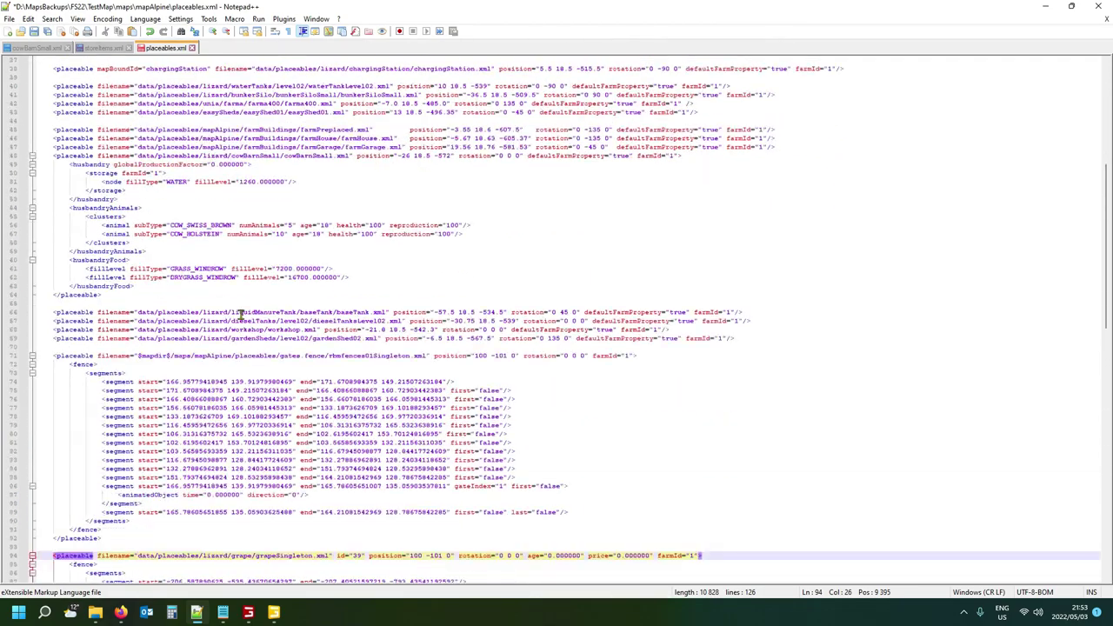
Using the cowBarnSmall path copied from placeables.xml, set the base filename in cowBarnSmall.xml to maps/mapAlpine/placeables/cowBarnSmall/cowBarnSmall.i3d.
scroll(241, 314, down, 15)
click(79, 250)
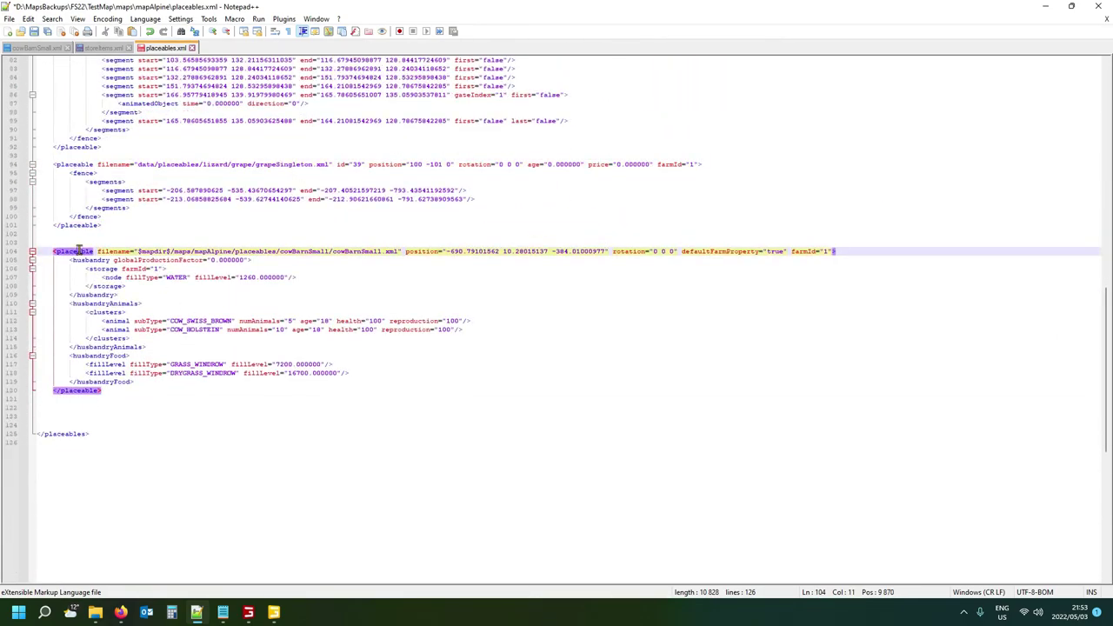
click(174, 252)
drag(173, 251, 391, 252)
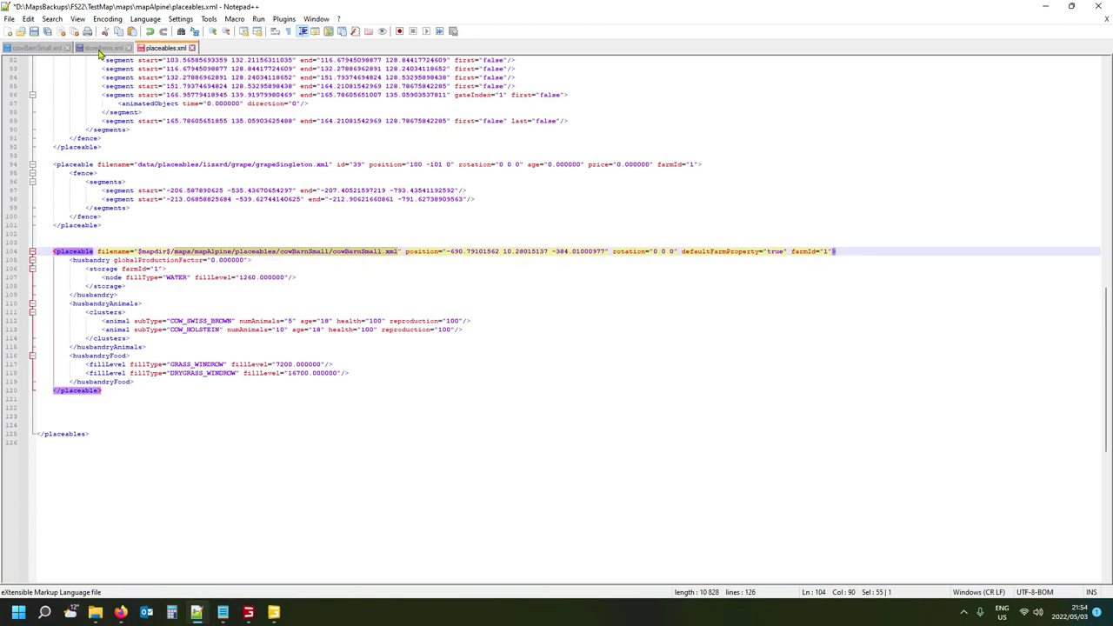
click(49, 49)
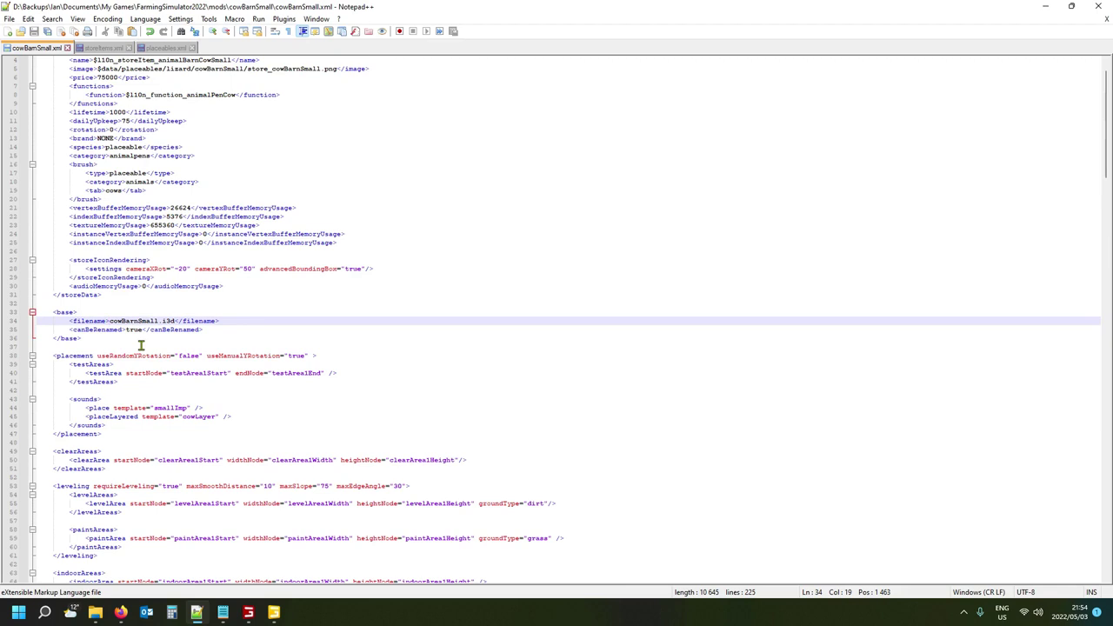
text(maps/mapAlpine/placeables/cowBarnSmall/cowBarnSmall.xml)
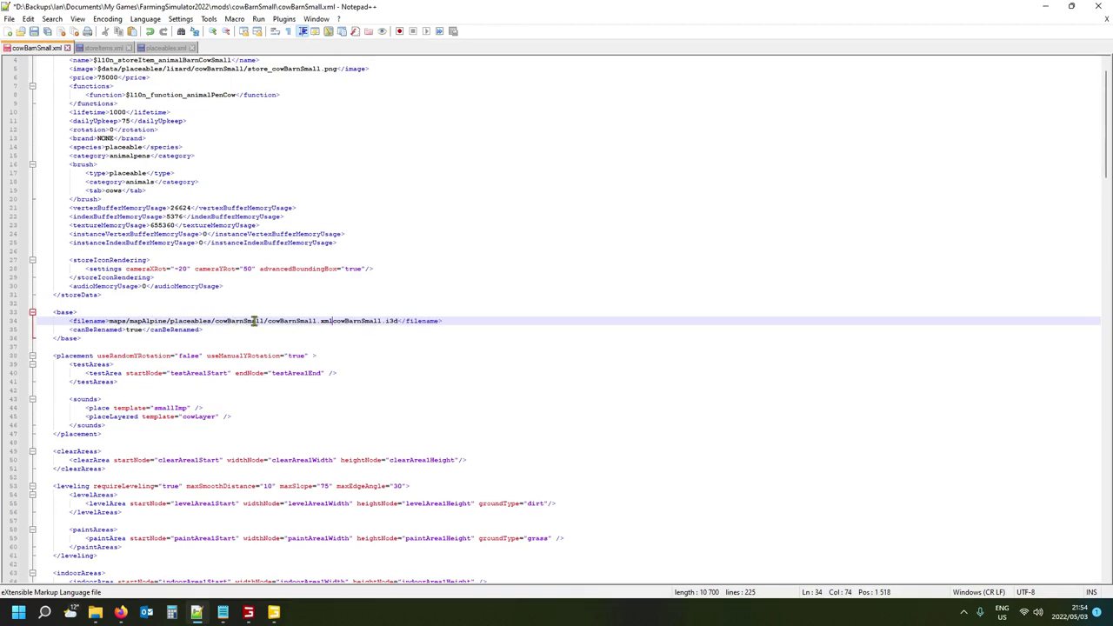
drag(267, 321, 329, 321)
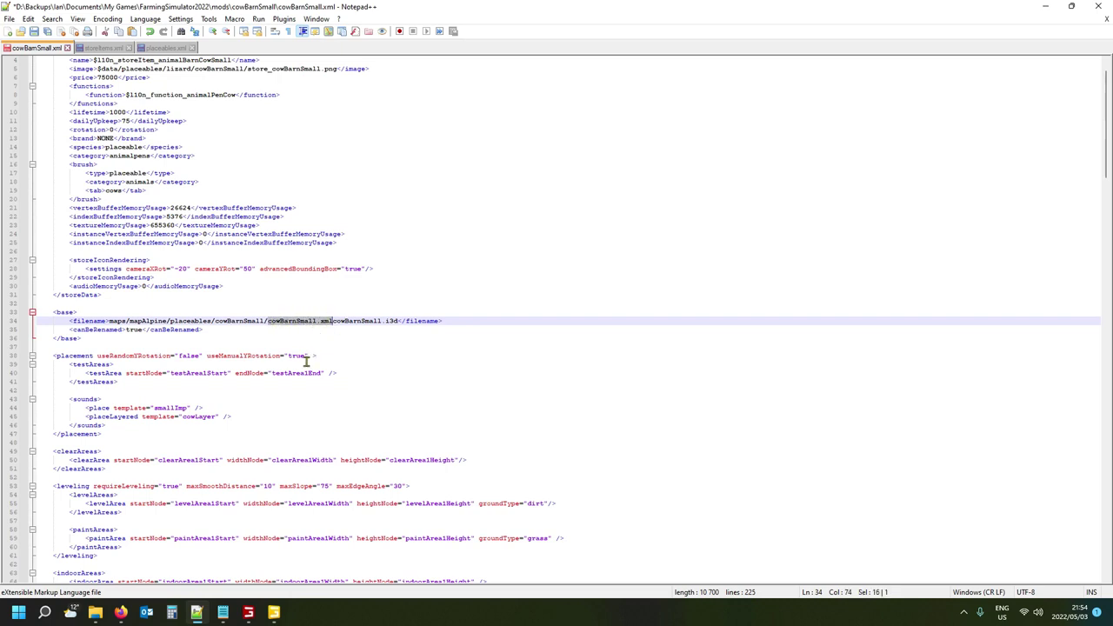
key(Delete)
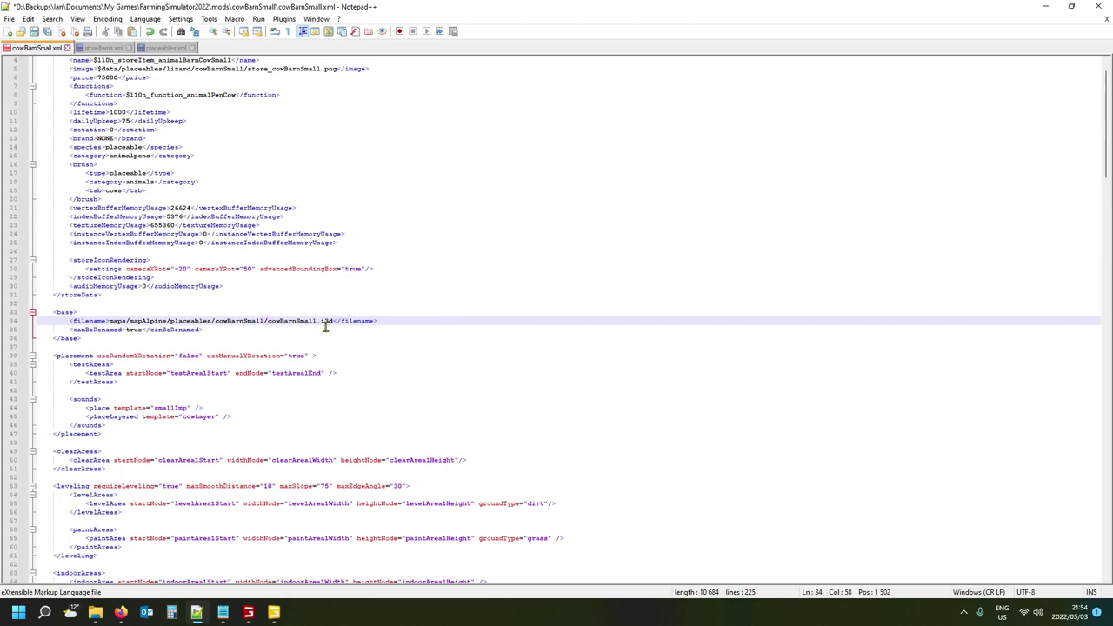
Examine the file references in cowBarnSmall.xml from the store image through the trigger markers and husbandry section to the fences.
scroll(256, 321, up, 1)
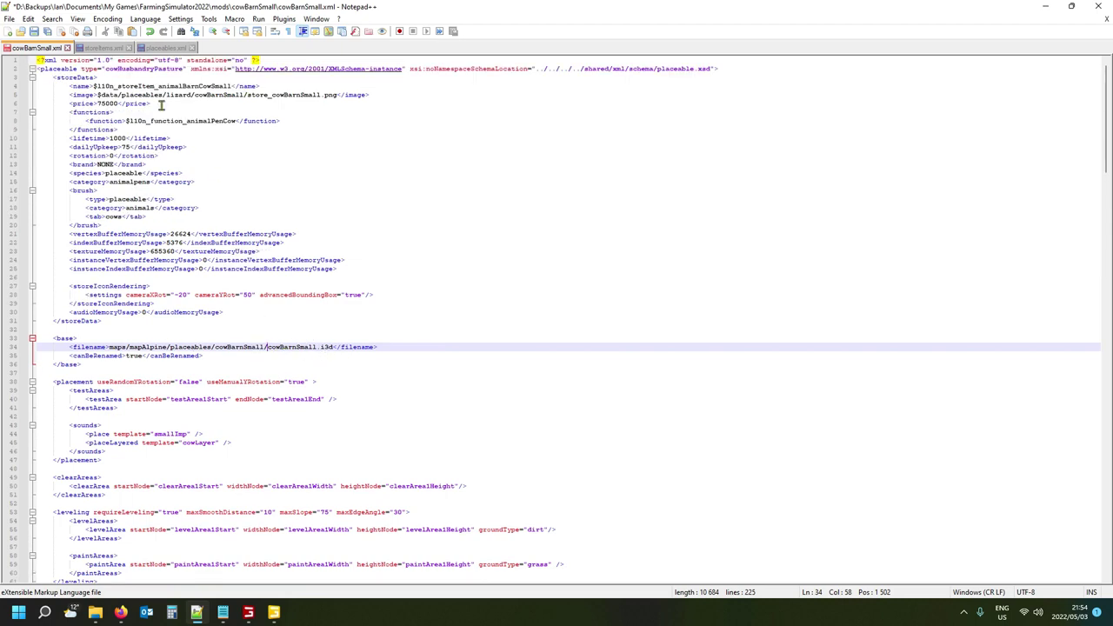
click(300, 95)
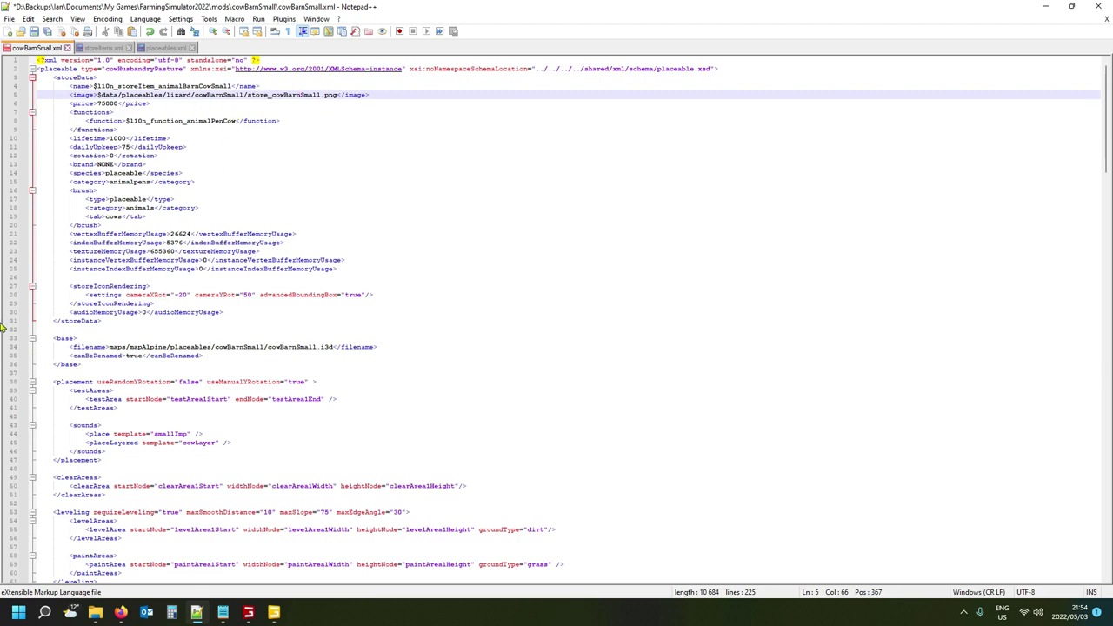
scroll(263, 391, down, 1)
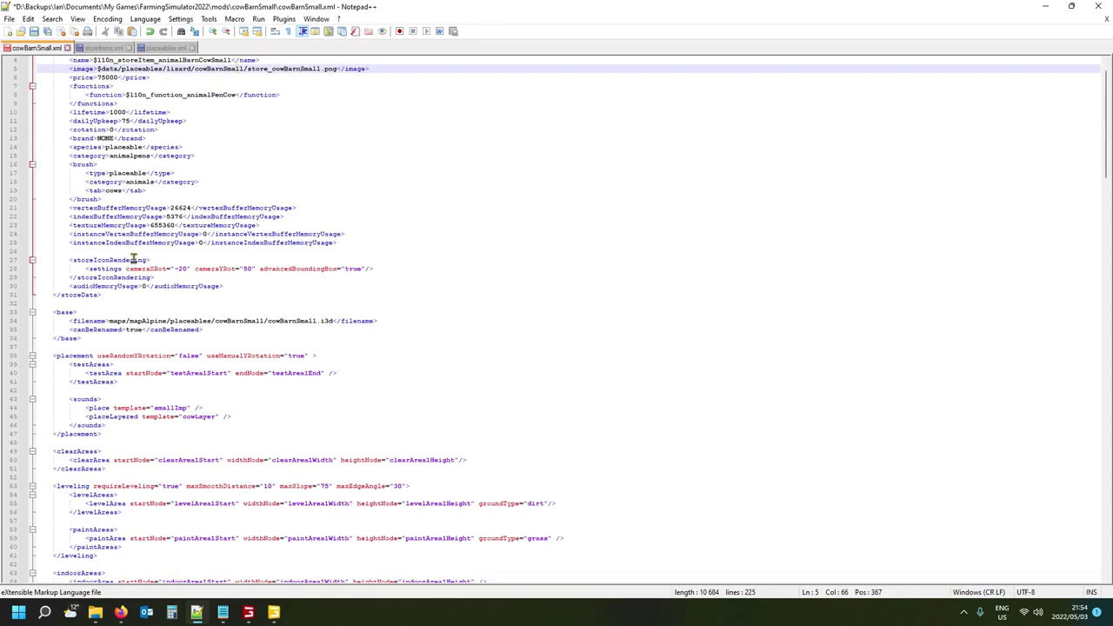
scroll(169, 367, down, 11)
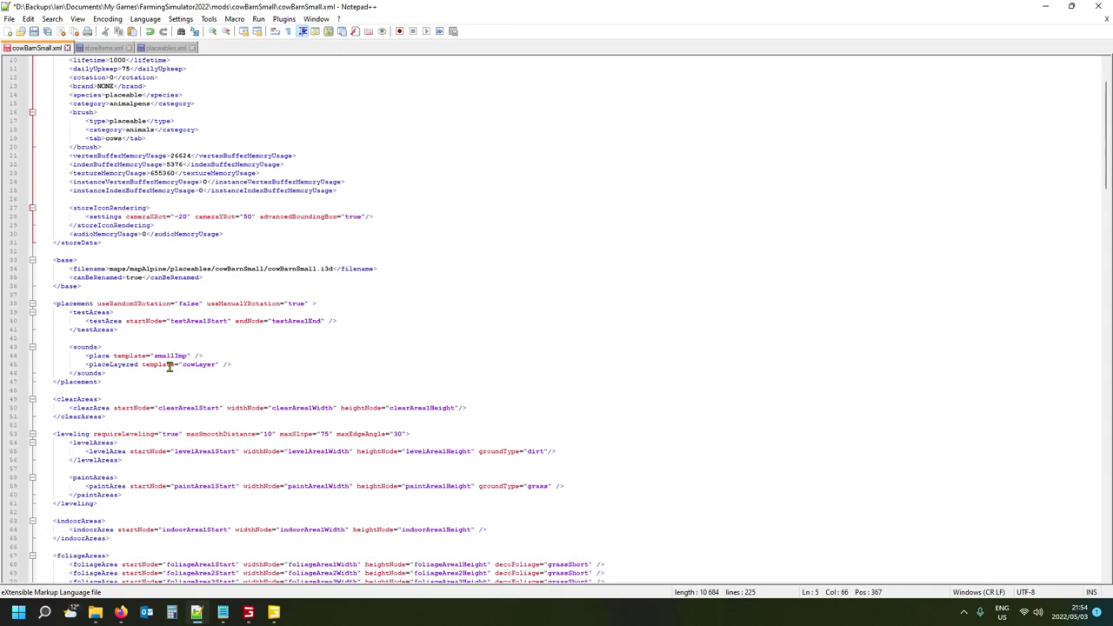
scroll(172, 367, down, 1)
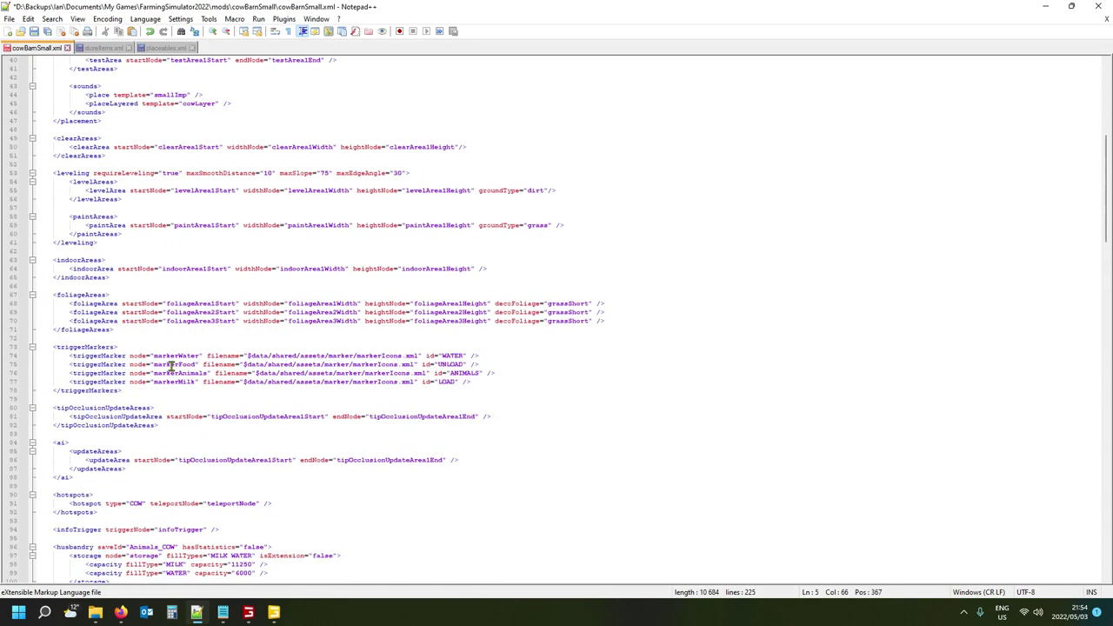
scroll(198, 349, down, 2)
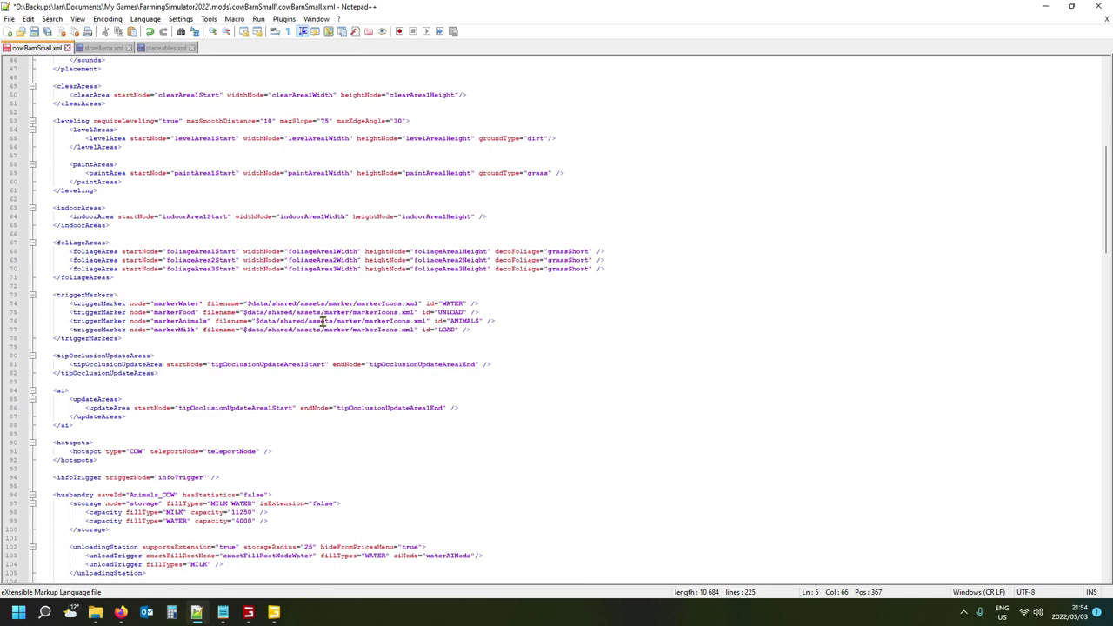
scroll(279, 325, down, 11)
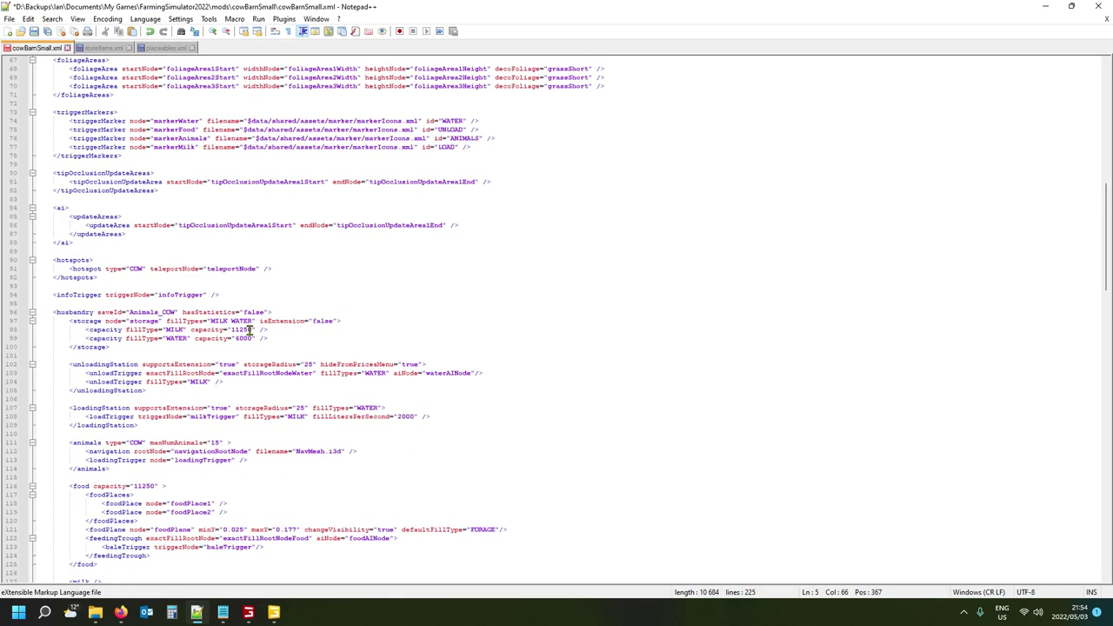
scroll(232, 338, down, 11)
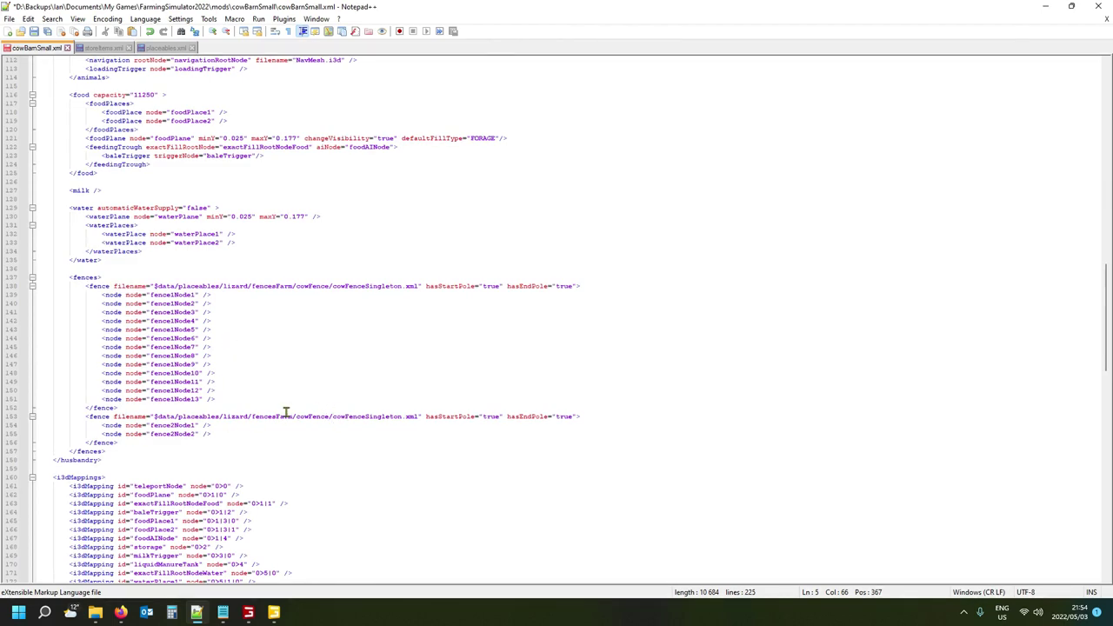
scroll(225, 292, up, 7)
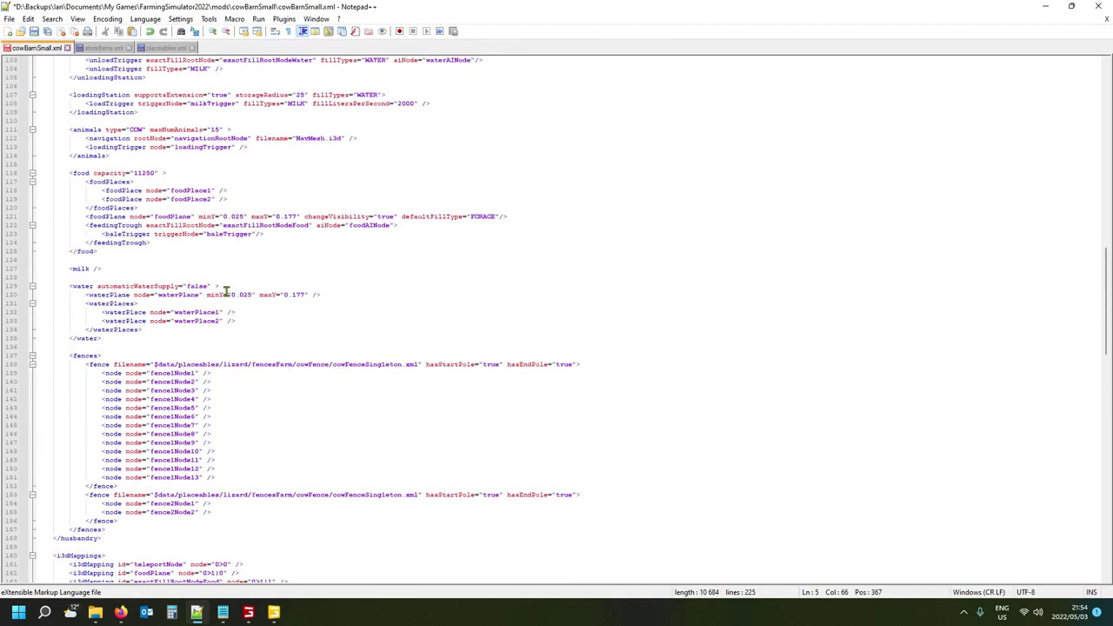
scroll(217, 294, up, 9)
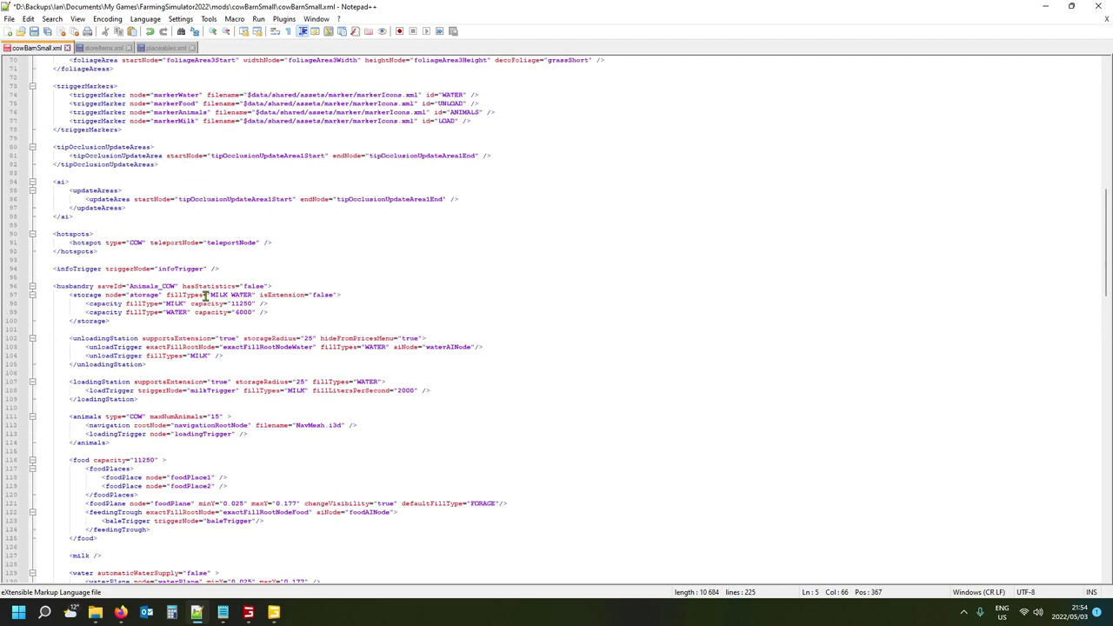
scroll(193, 300, up, 2)
click(89, 225)
scroll(105, 260, up, 4)
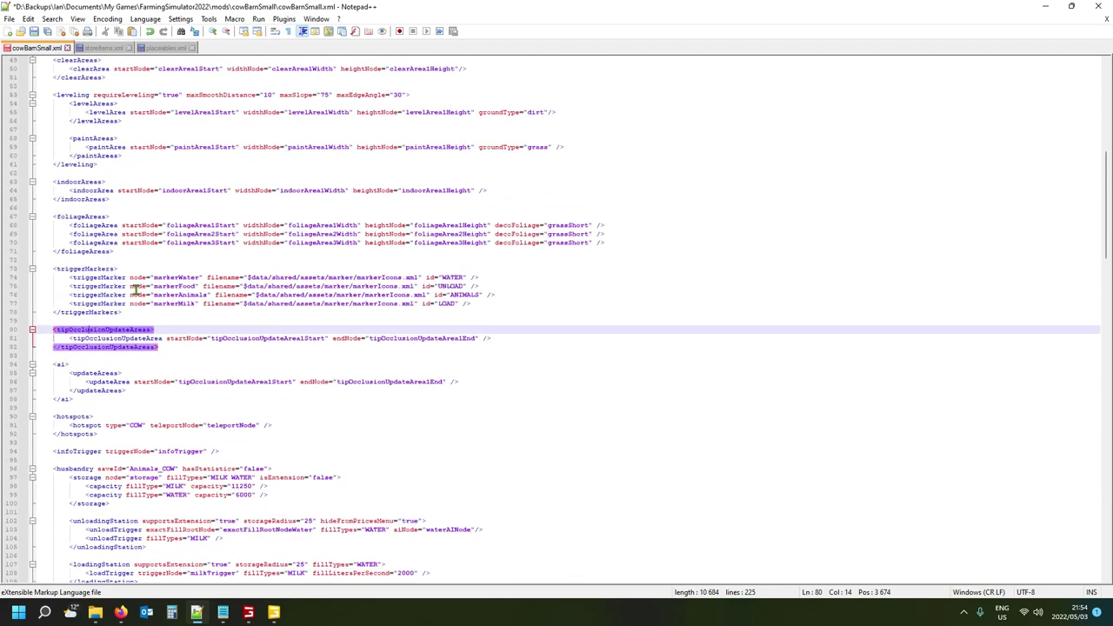
scroll(133, 287, up, 6)
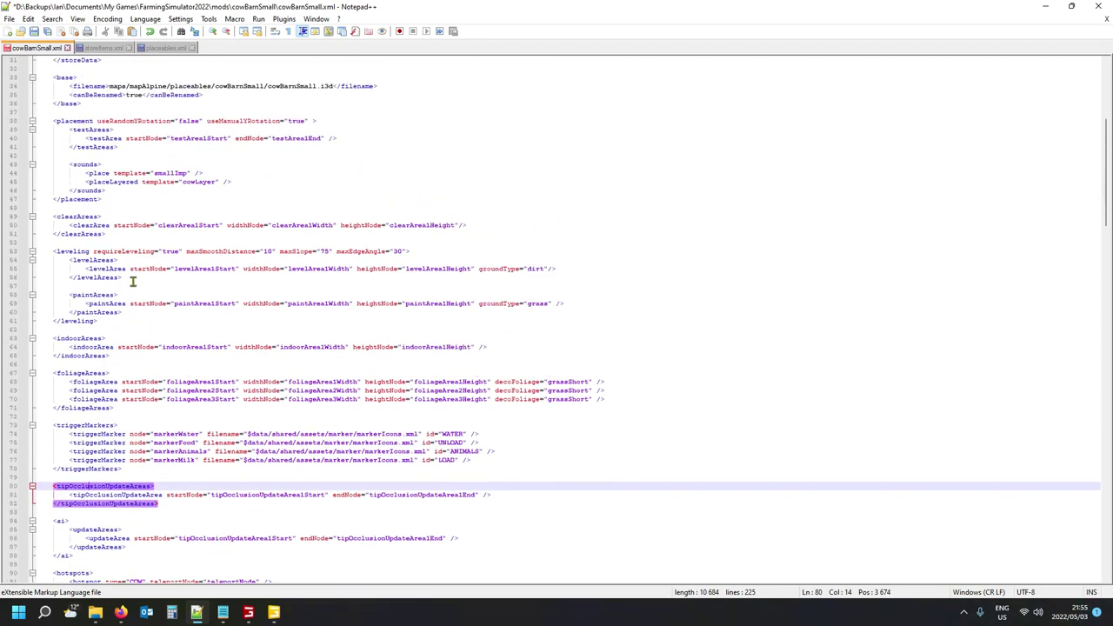
scroll(133, 275, up, 4)
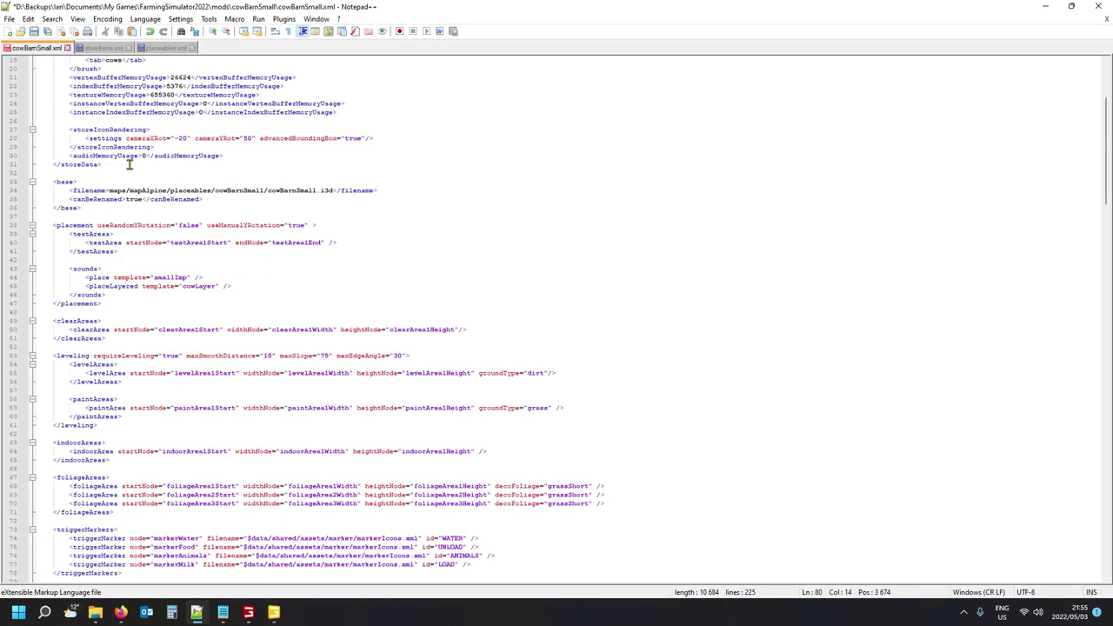
Check the remaining sections of cowBarnSmall.xml, from the placement settings down to the i3dMappings, for paths that need changing.
scroll(437, 194, down, 6)
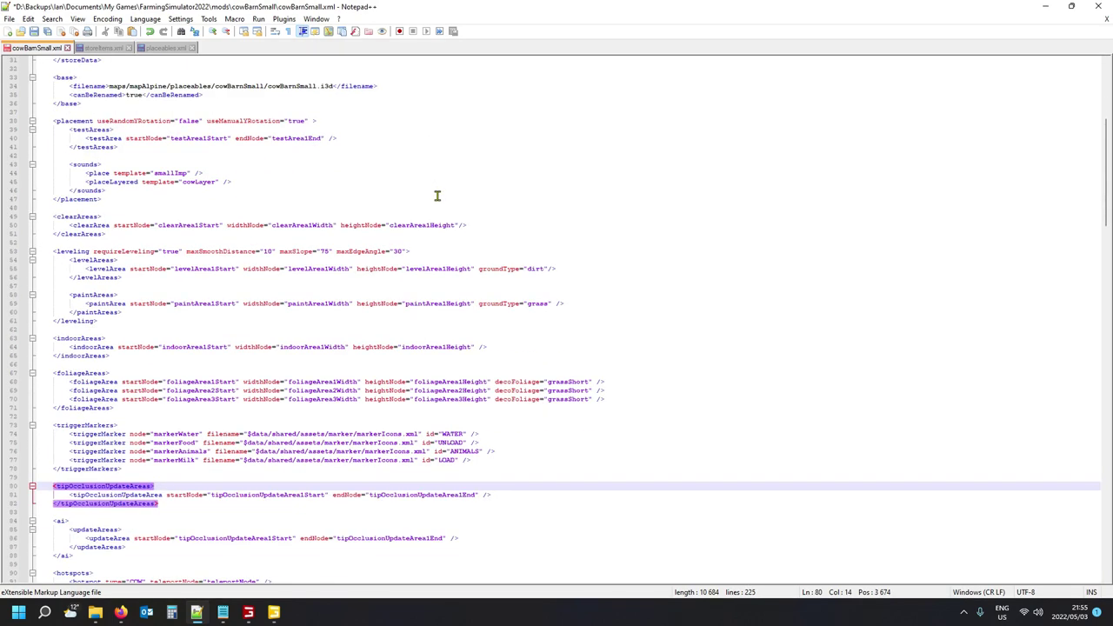
scroll(393, 216, down, 5)
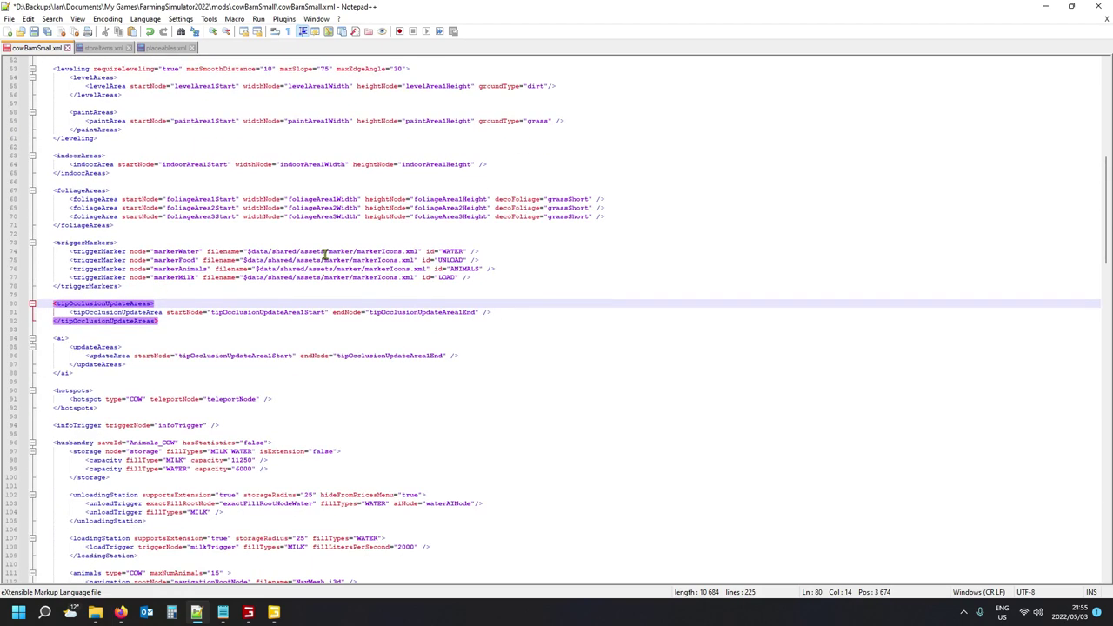
scroll(324, 253, down, 4)
scroll(210, 293, down, 4)
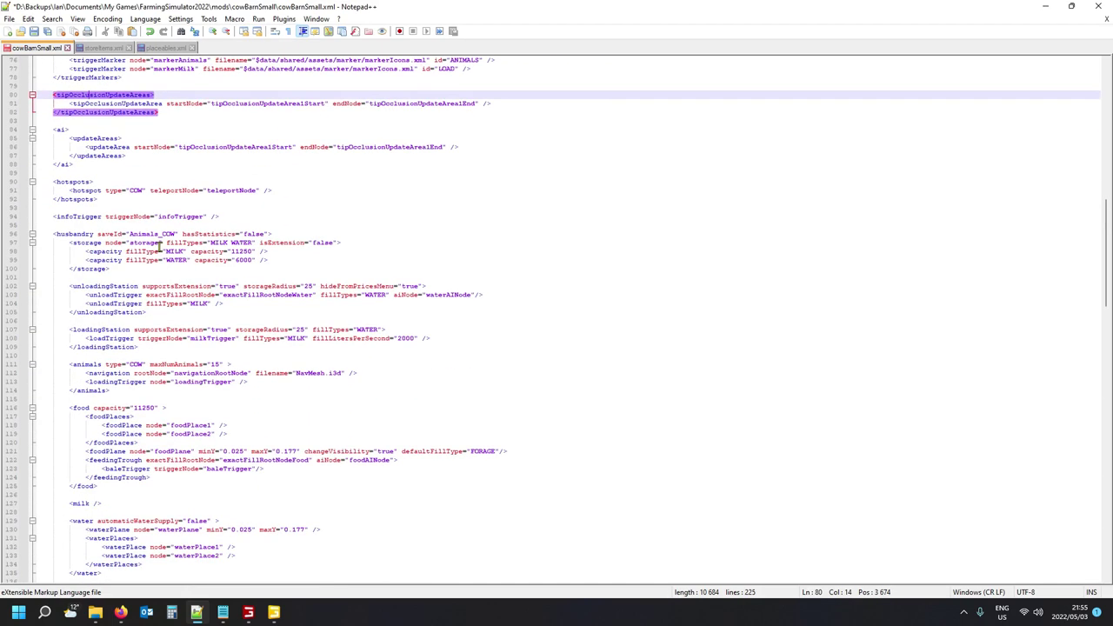
scroll(157, 289, down, 12)
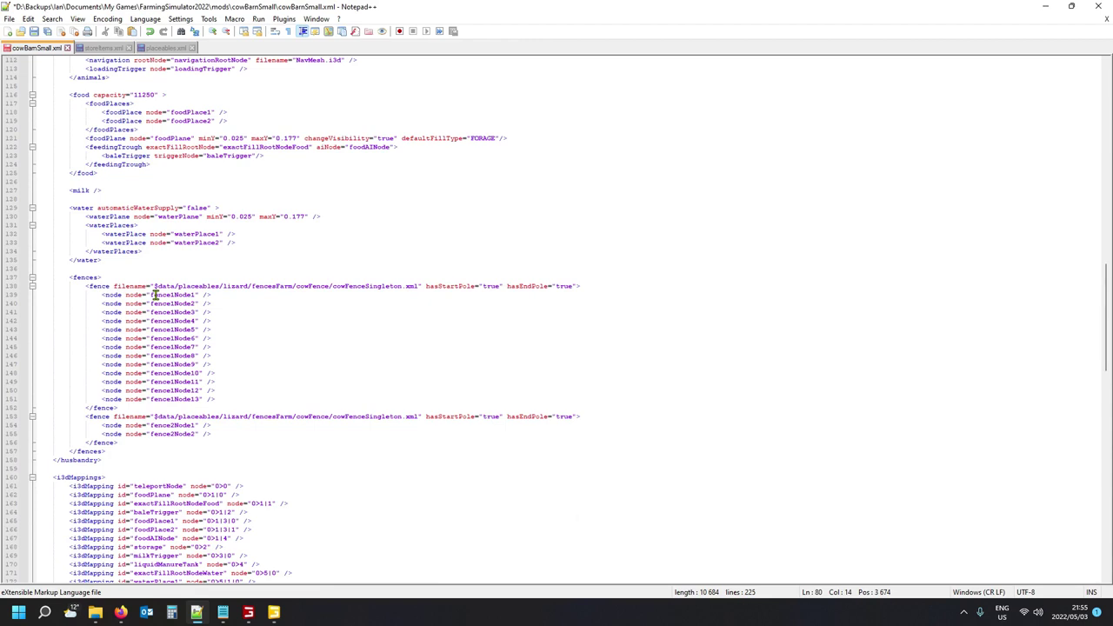
scroll(180, 286, down, 6)
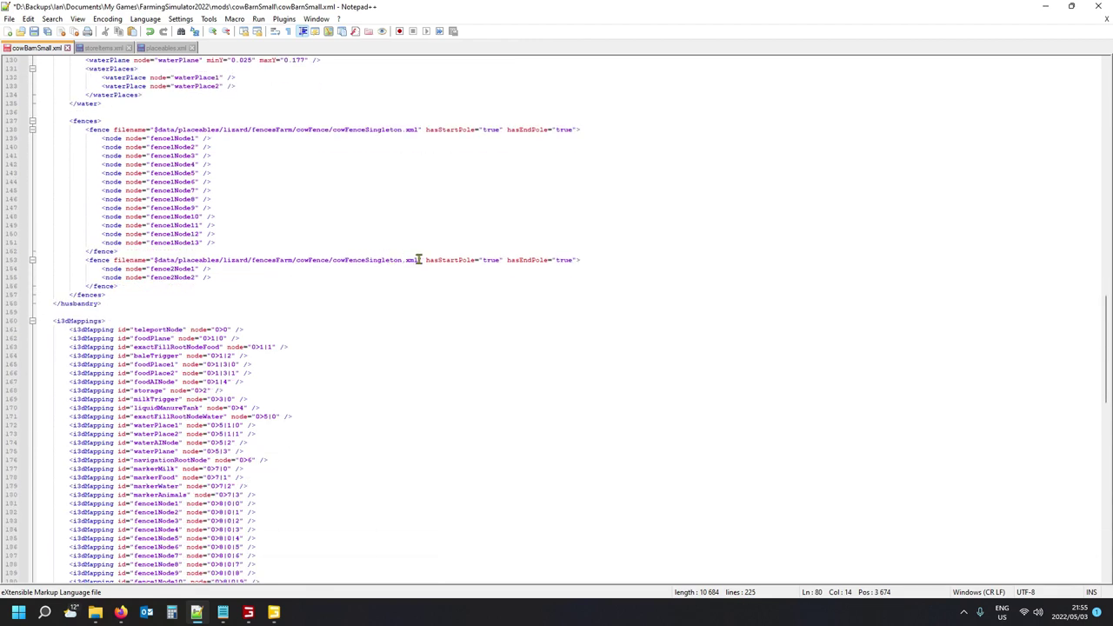
scroll(136, 298, down, 5)
scroll(136, 298, down, 10)
scroll(136, 298, up, 9)
Search cowBarnSmall.xml for "nav" and set the navigation filename to maps/mapAlpine/placeables/cowBarnSmall/NavMesh.i3d.
drag(1106, 382, 1106, 111)
click(264, 111)
key(ctrl+f)
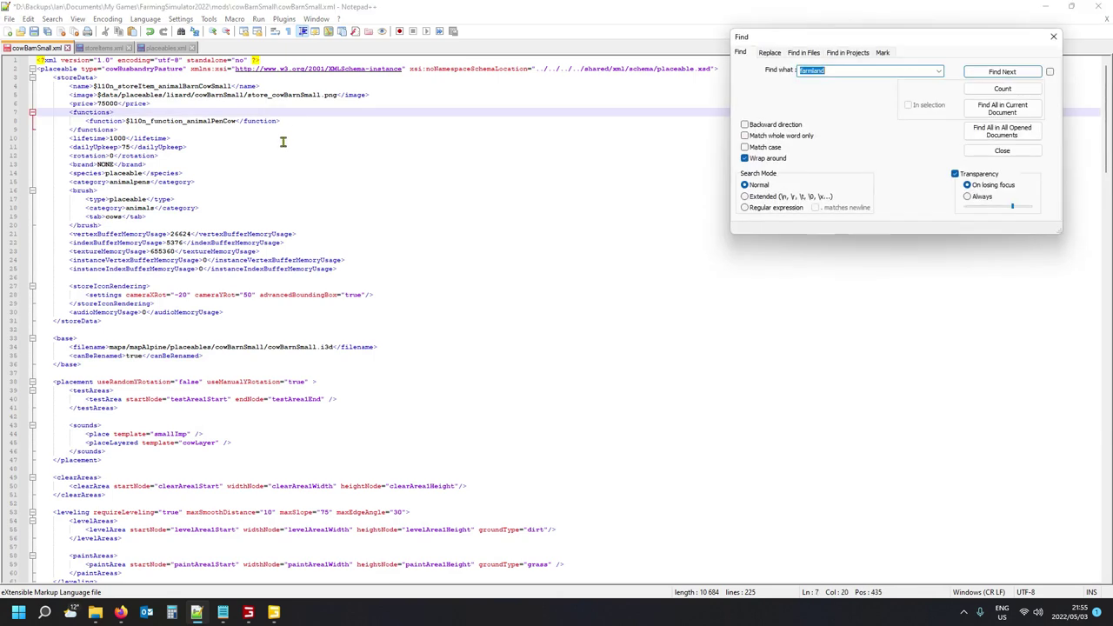
text(nav)
key(Return)
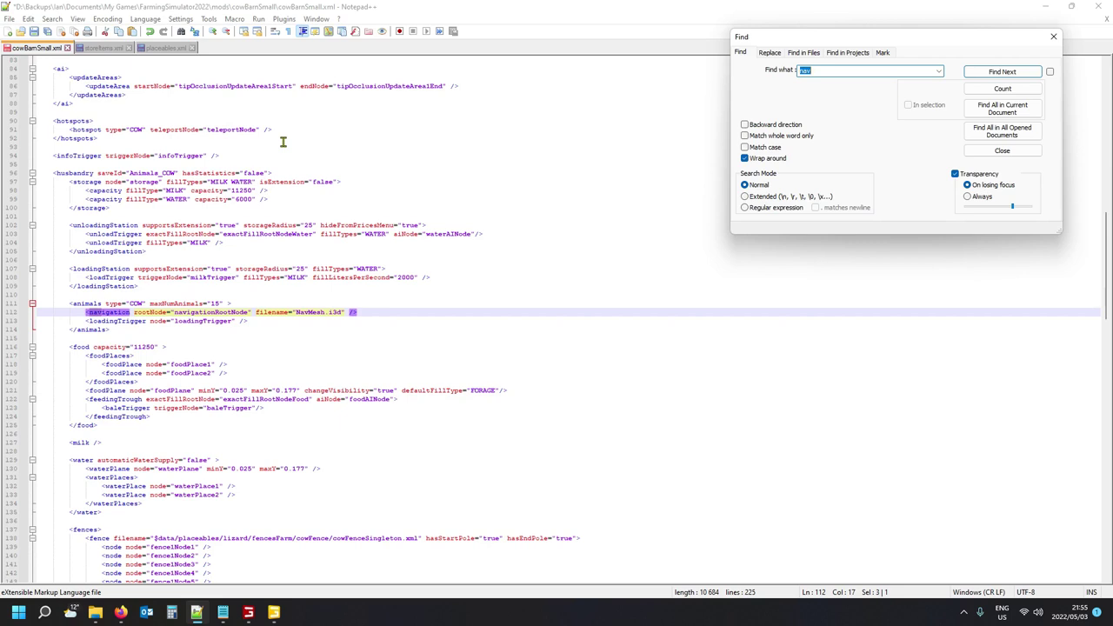
click(298, 314)
text(maps/mapAlpine/placeables/cowBarnSmall/cowBarnSmall.xml)
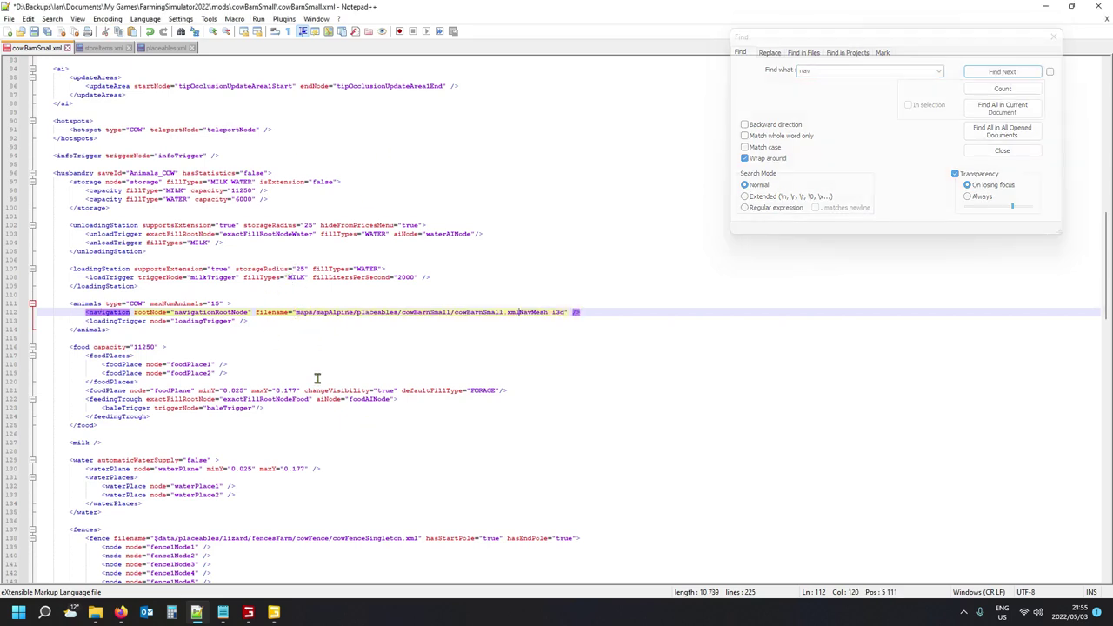
key(BackSpace)
key(BackSpace)
key(BackSpace)
key(BackSpace)
key(BackSpace)
key(BackSpace)
key(BackSpace)
key(BackSpace)
key(BackSpace)
key(BackSpace)
key(BackSpace)
key(BackSpace)
key(BackSpace)
key(BackSpace)
key(BackSpace)
key(BackSpace)
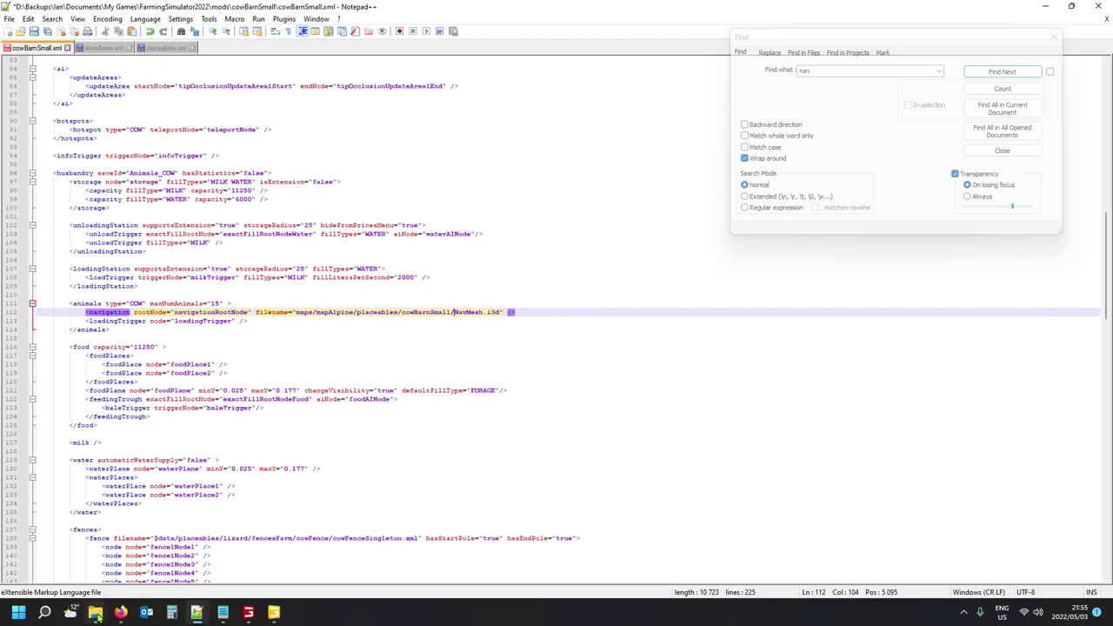
Check the location of NavMesh.i3d in File Explorer under mapAlpine/placeables/cowBarnSmall, then return to Notepad++ and close the Find dialog.
mouse_move(91, 616)
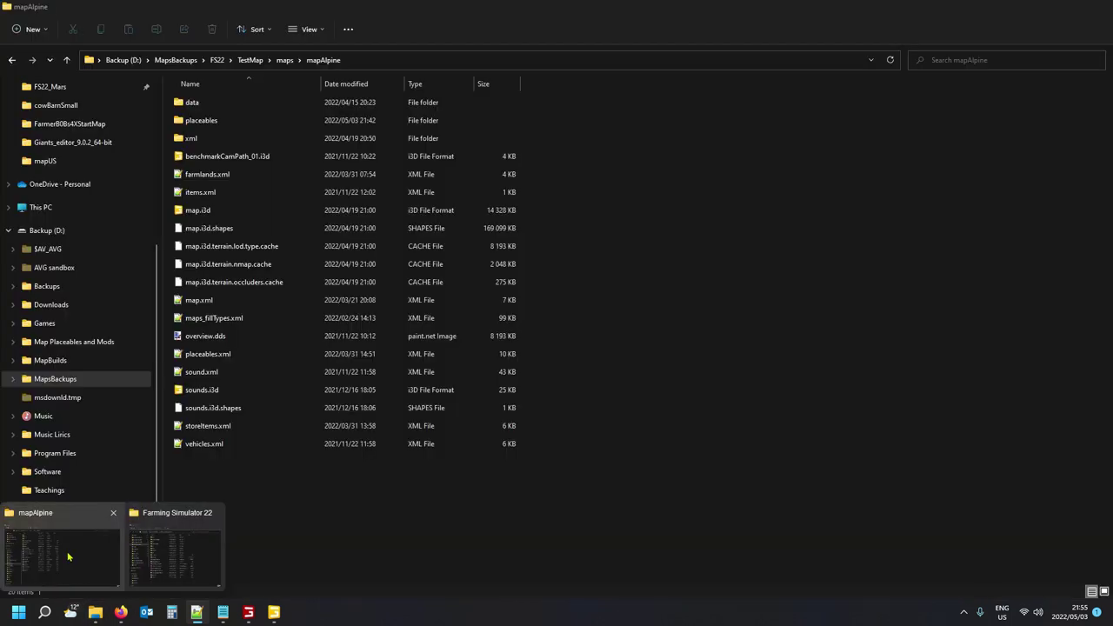
click(68, 556)
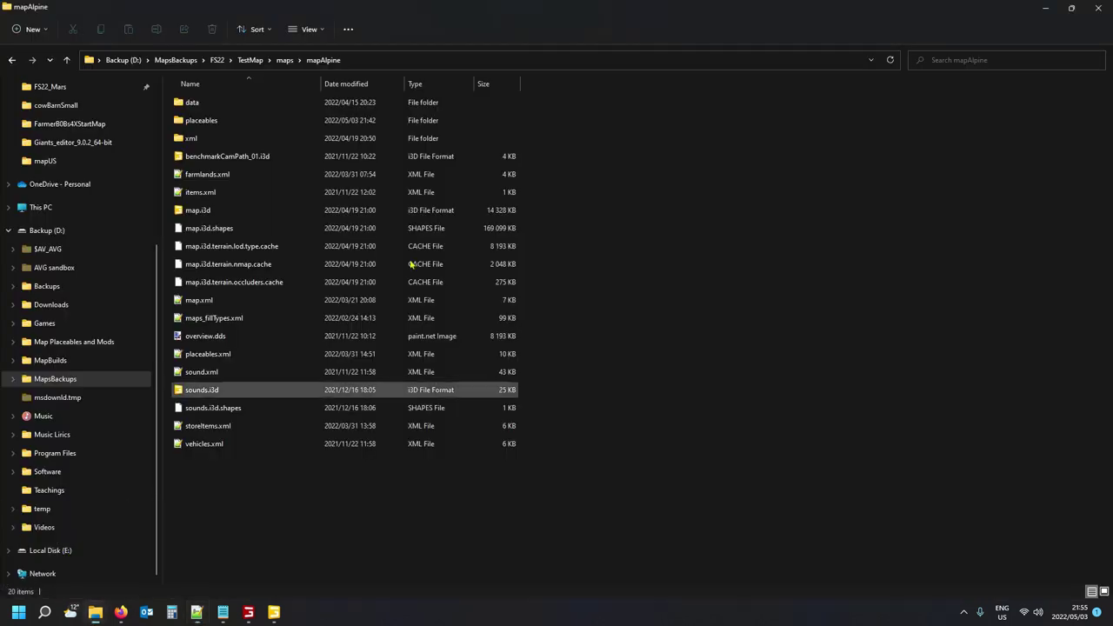
double_click(222, 120)
double_click(221, 121)
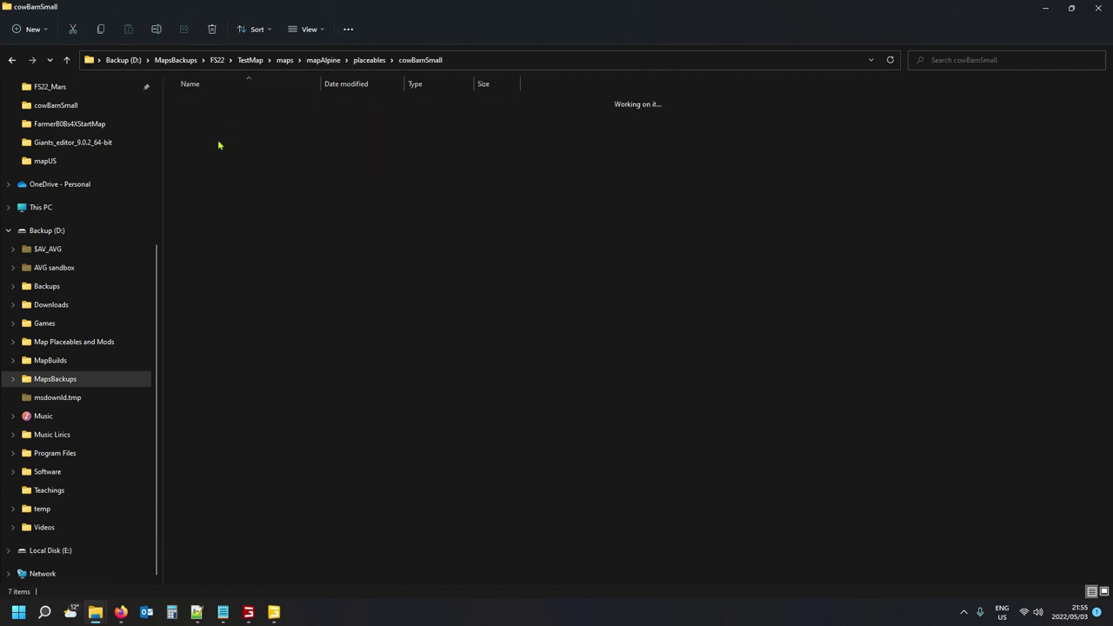
click(219, 177)
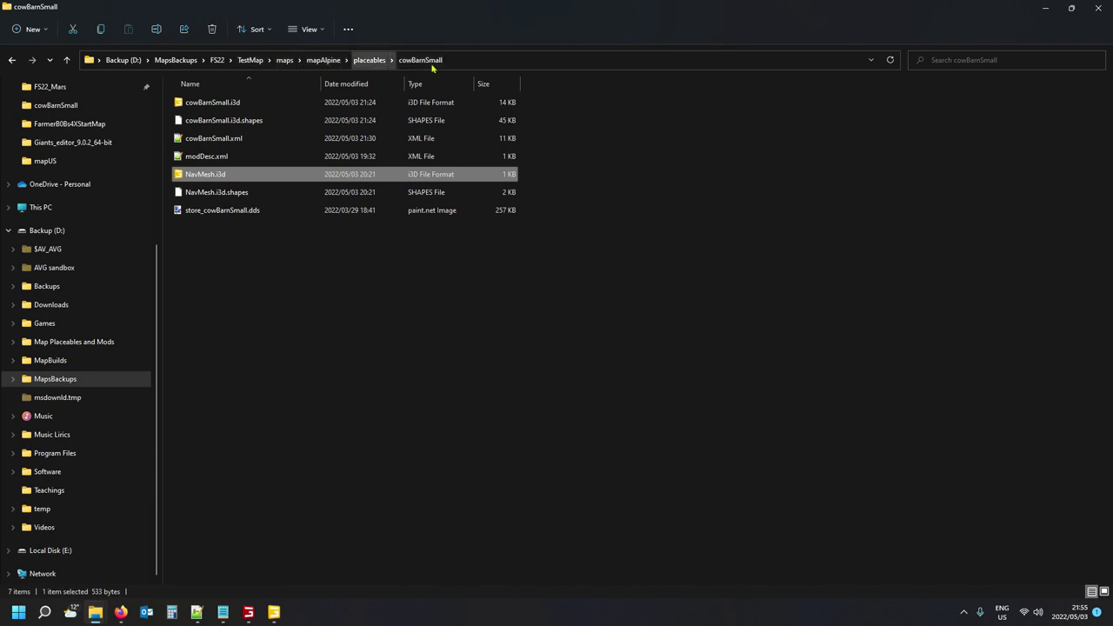
mouse_move(196, 612)
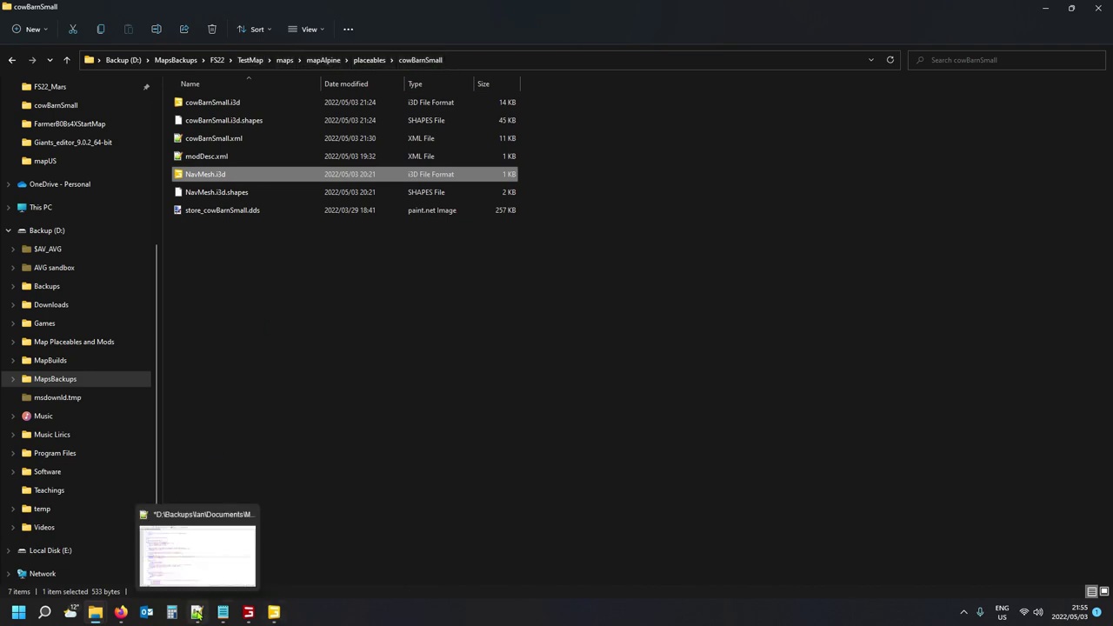
click(208, 557)
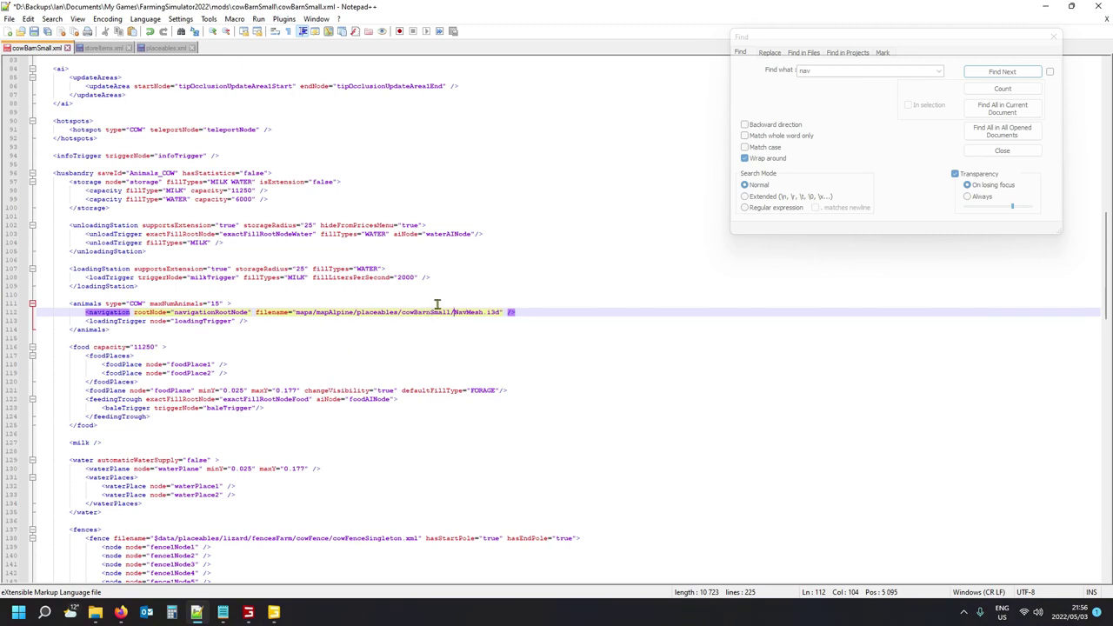
click(1053, 37)
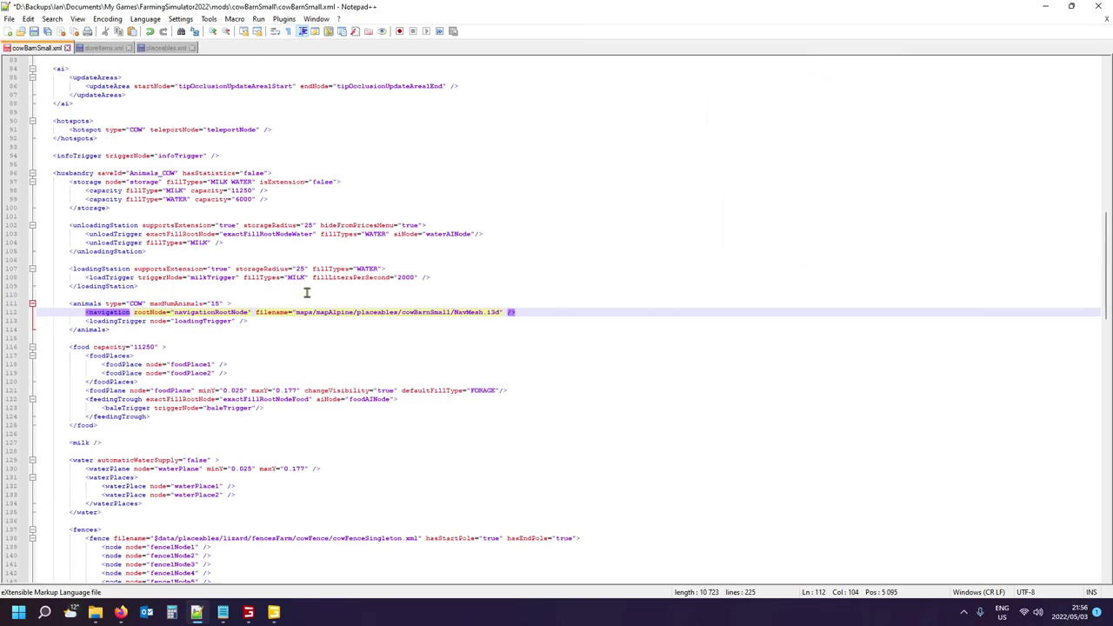
Look through cowBarnSmall.xml to the i3dMappings and back, locating the base and storeData sections.
scroll(306, 293, down, 8)
scroll(307, 292, down, 13)
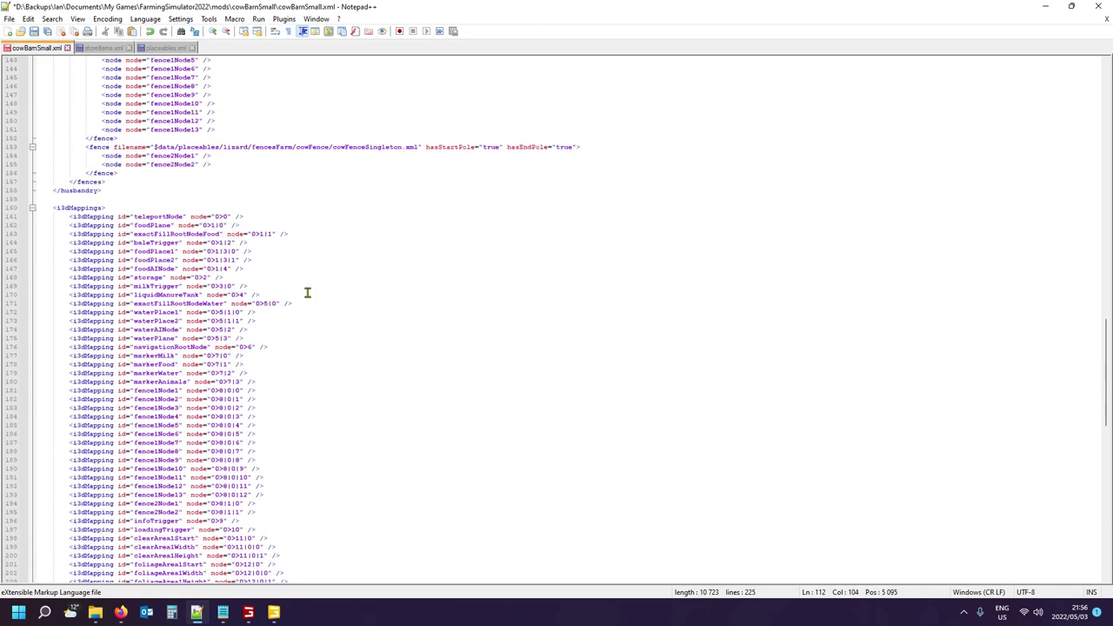
scroll(306, 292, up, 20)
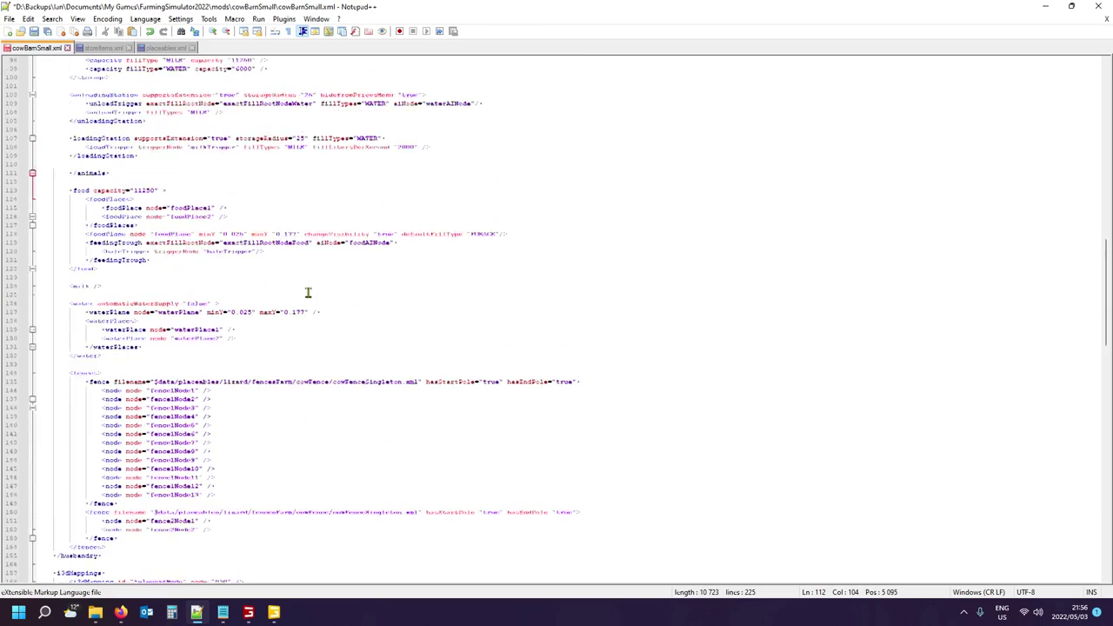
scroll(307, 292, up, 11)
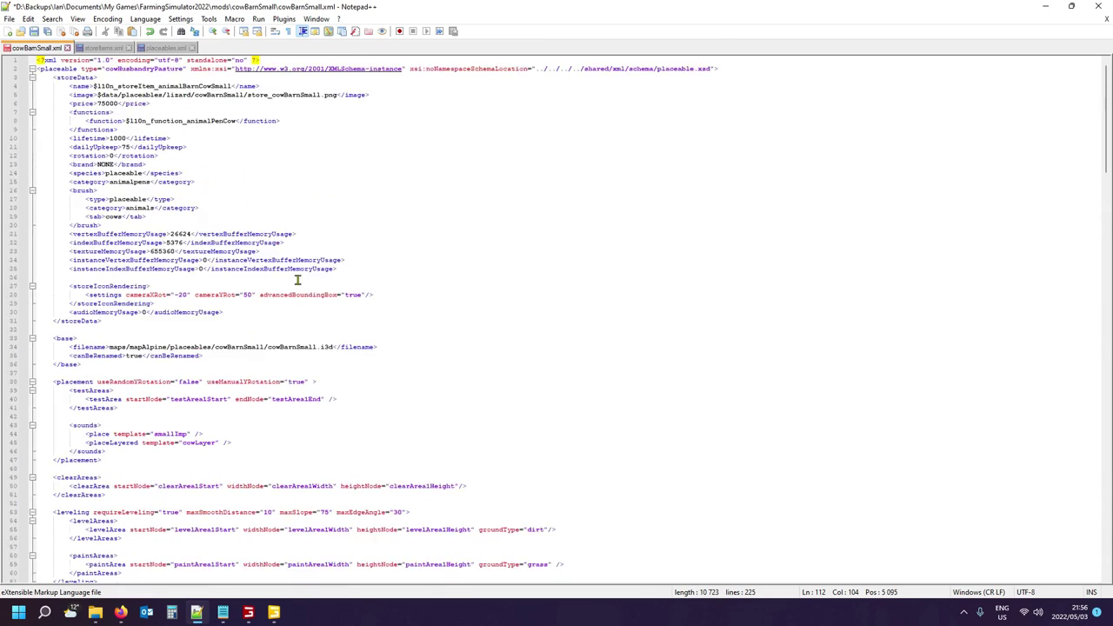
click(64, 339)
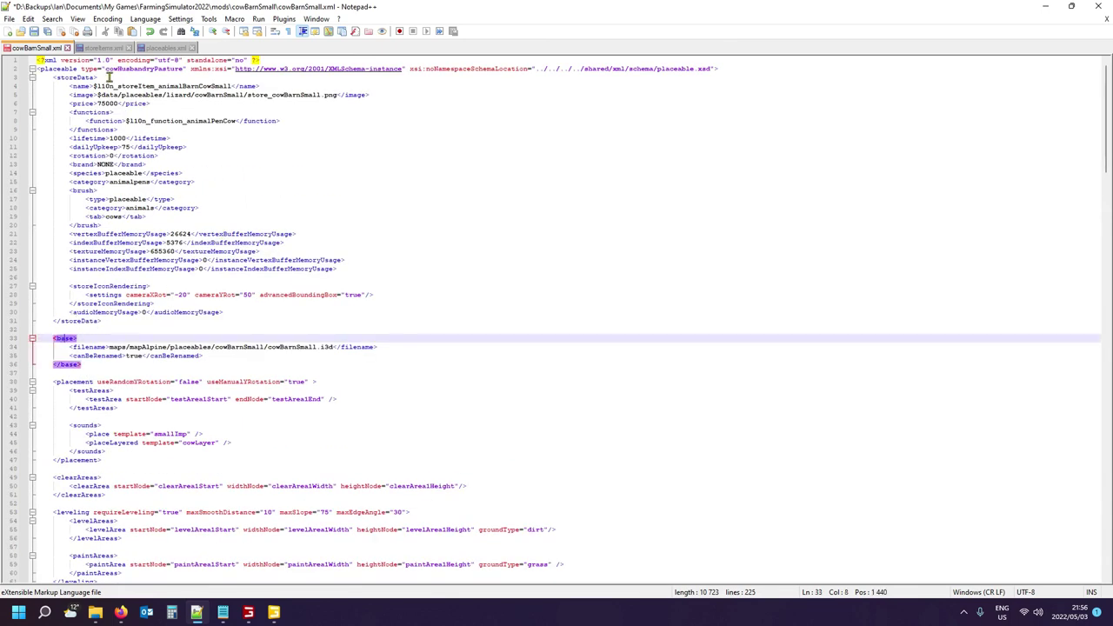
click(59, 78)
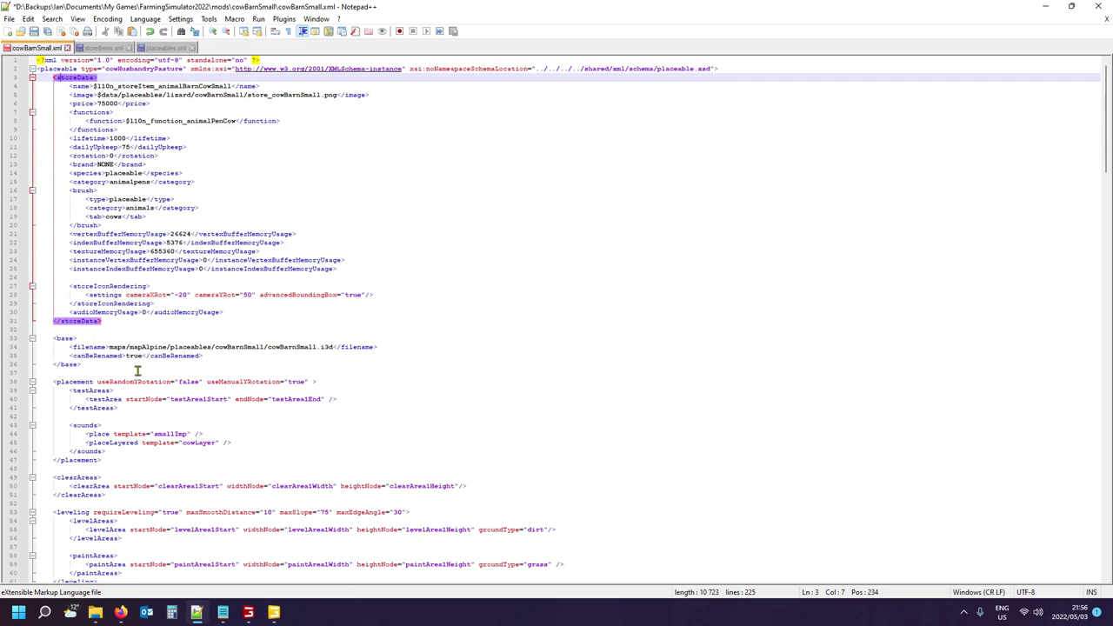
Copy the canBeSold line set to true from farma400Pig.xml into the storeData section of cowBarnSmall.xml, directly below the category line.
mouse_move(102, 614)
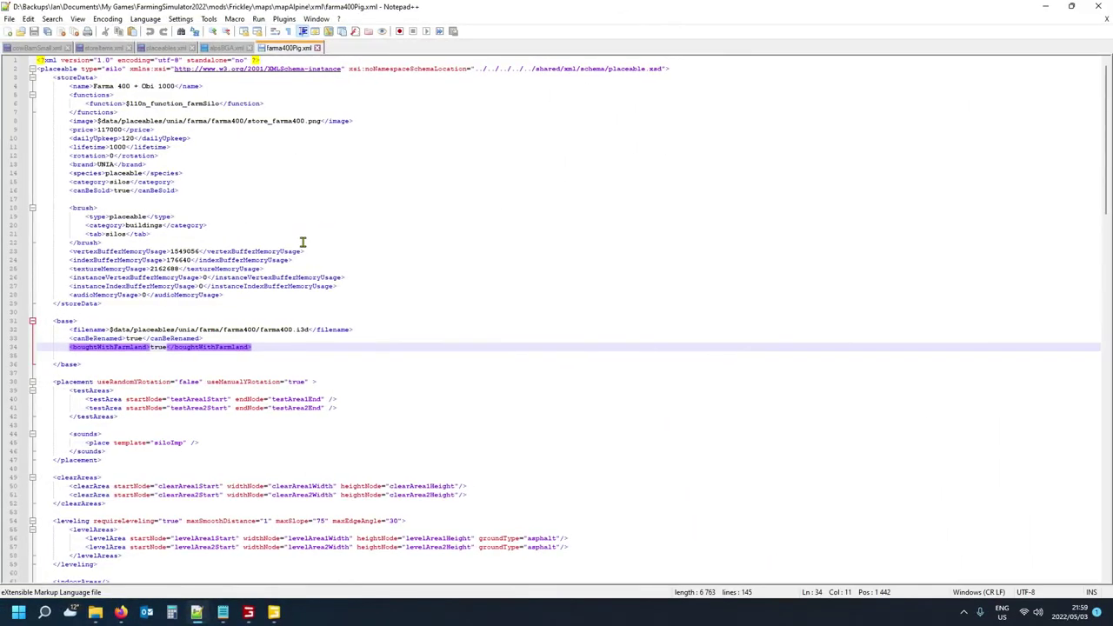
click(248, 49)
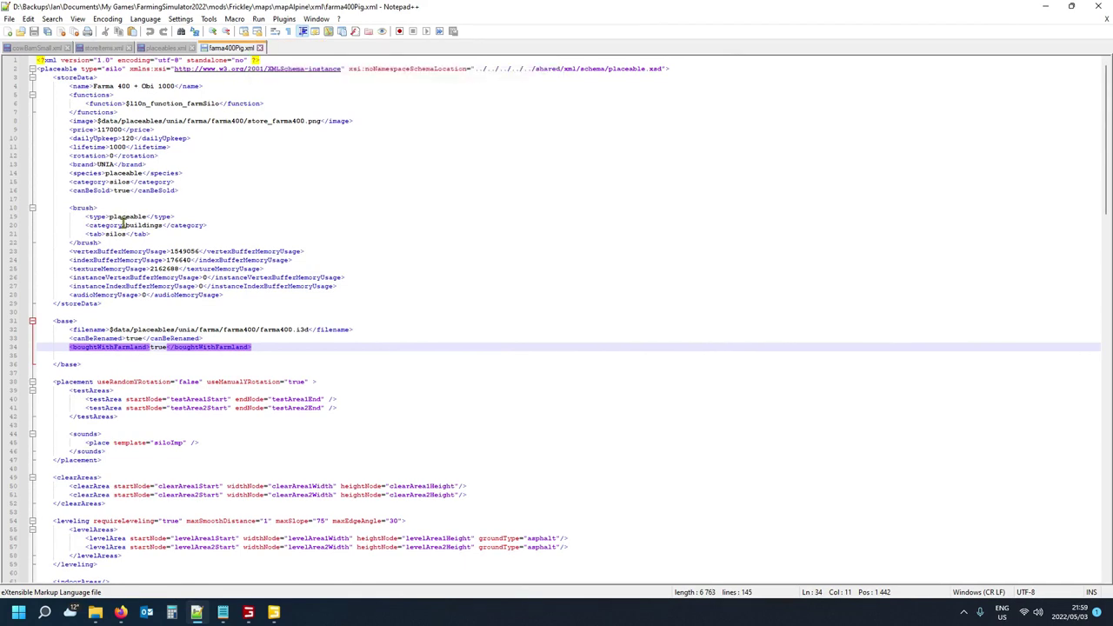
click(65, 77)
click(82, 189)
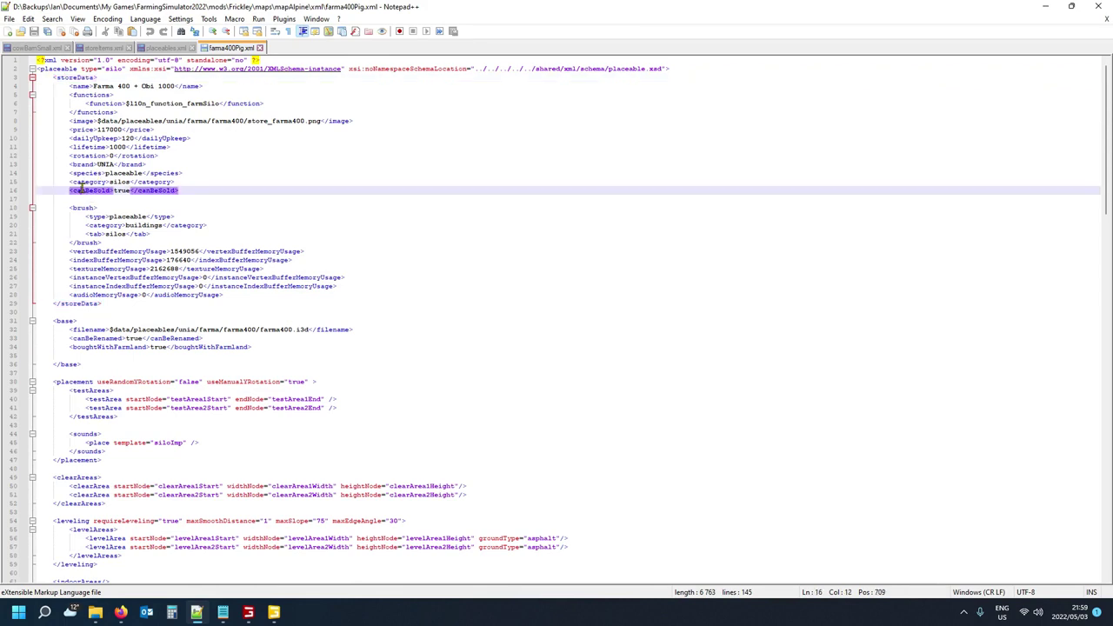
click(8, 191)
key(ctrl+c)
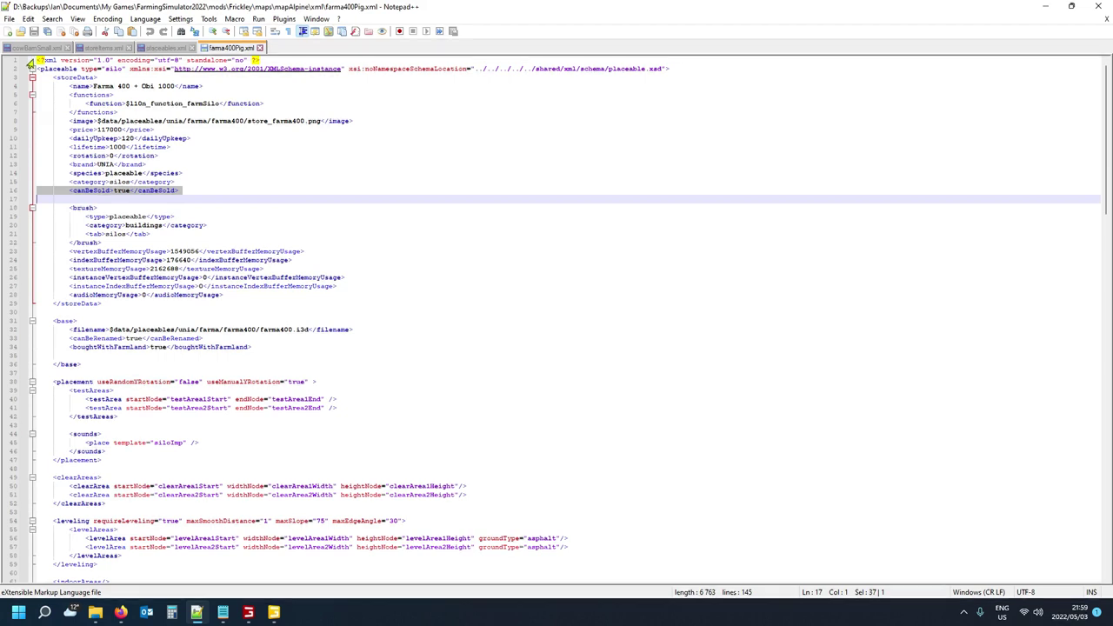
click(31, 50)
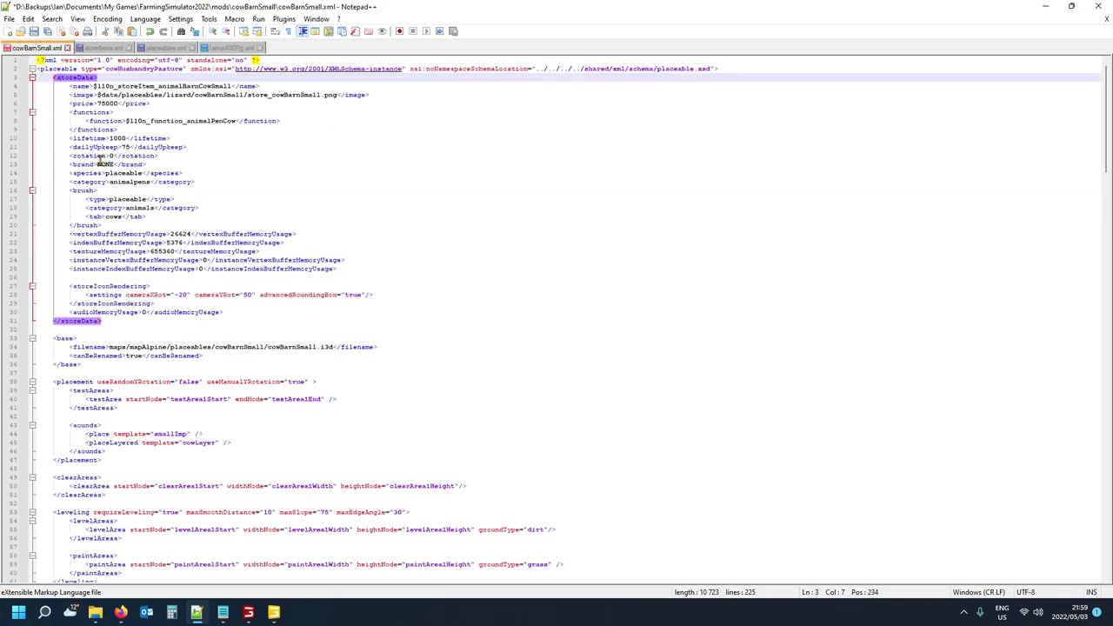
click(205, 180)
key(Return)
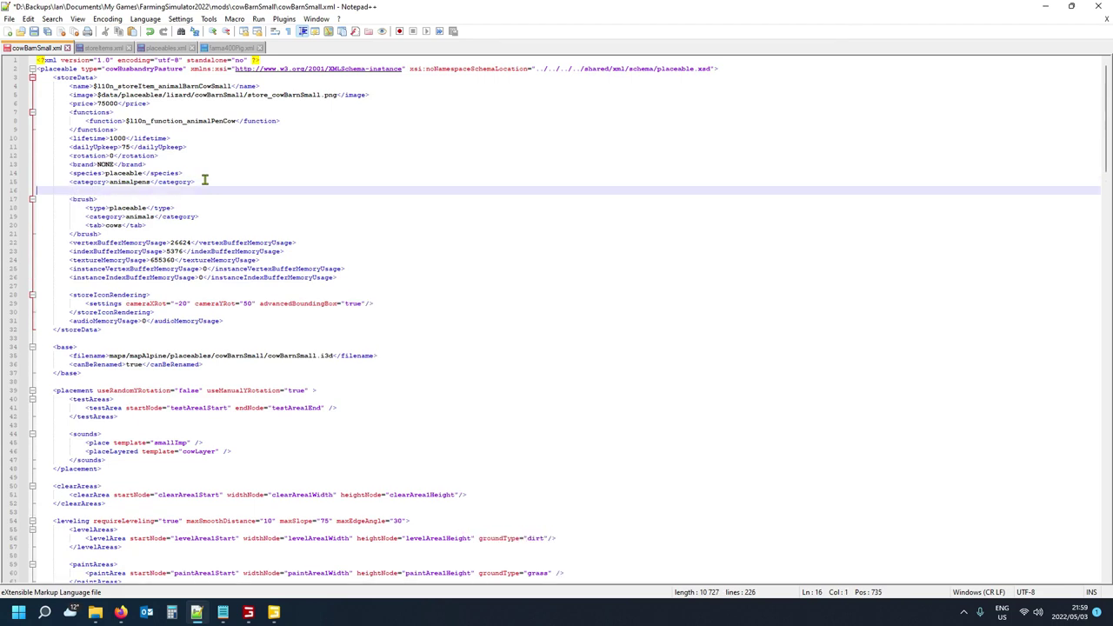
key(ctrl+v)
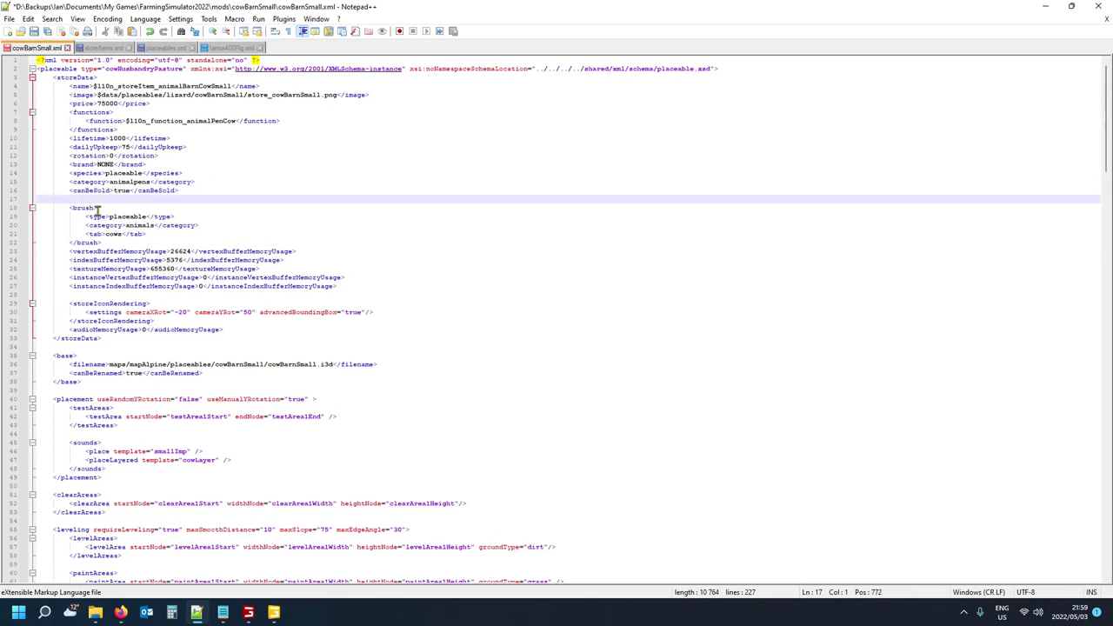
Copy the boughtWithFarmland line set to true from farma400Pig.xml into the base section of cowBarnSmall.xml, below canBeRenamed, without an extra blank line.
click(233, 48)
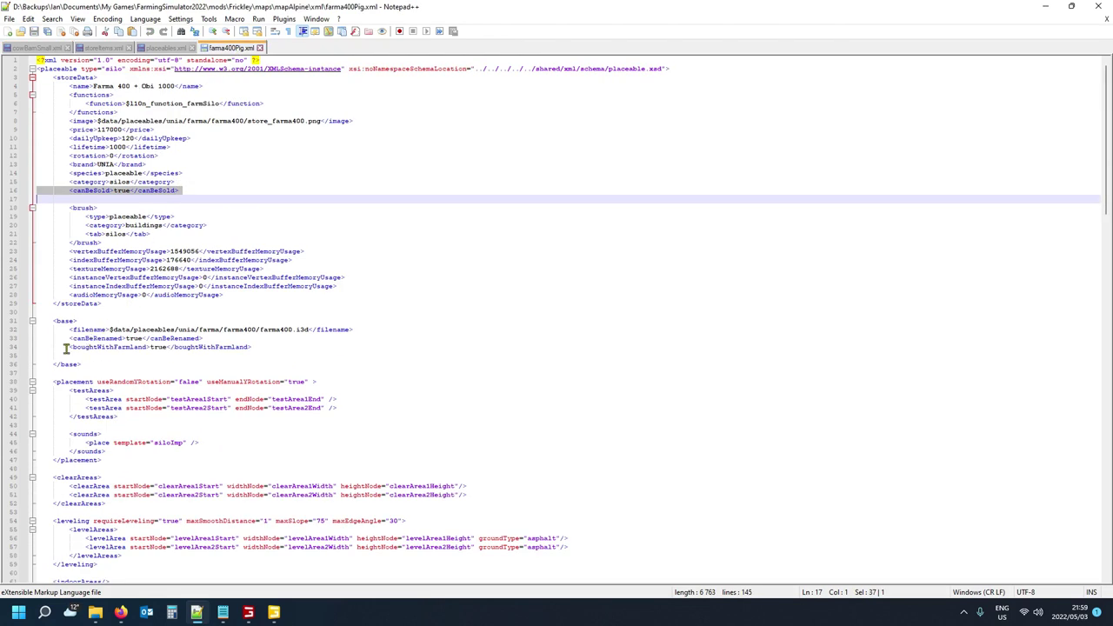
click(11, 349)
key(ctrl+c)
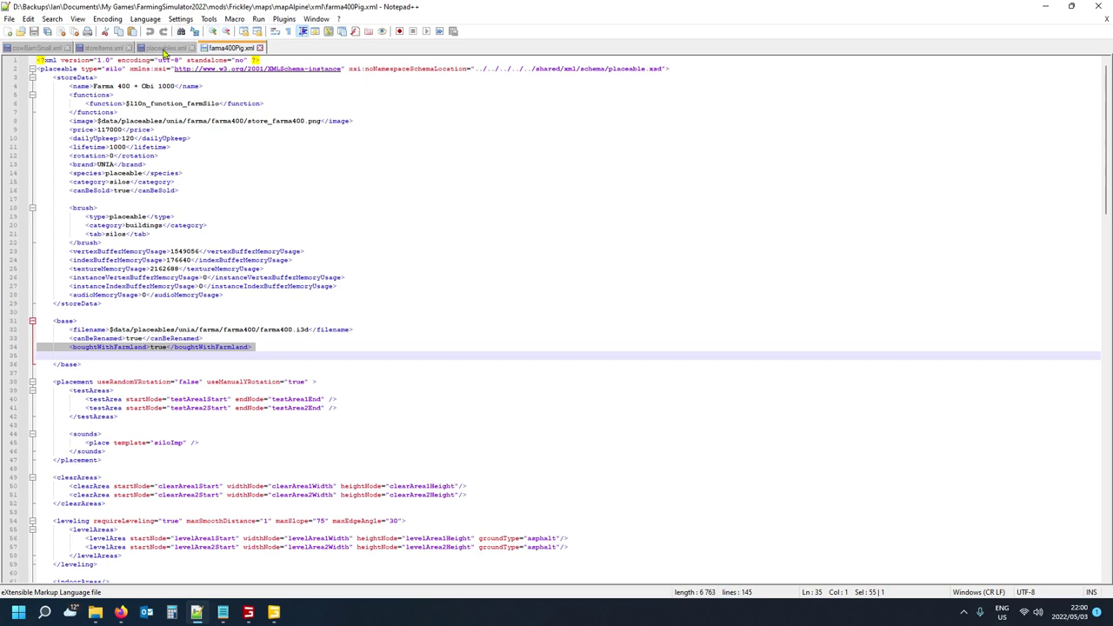
click(35, 54)
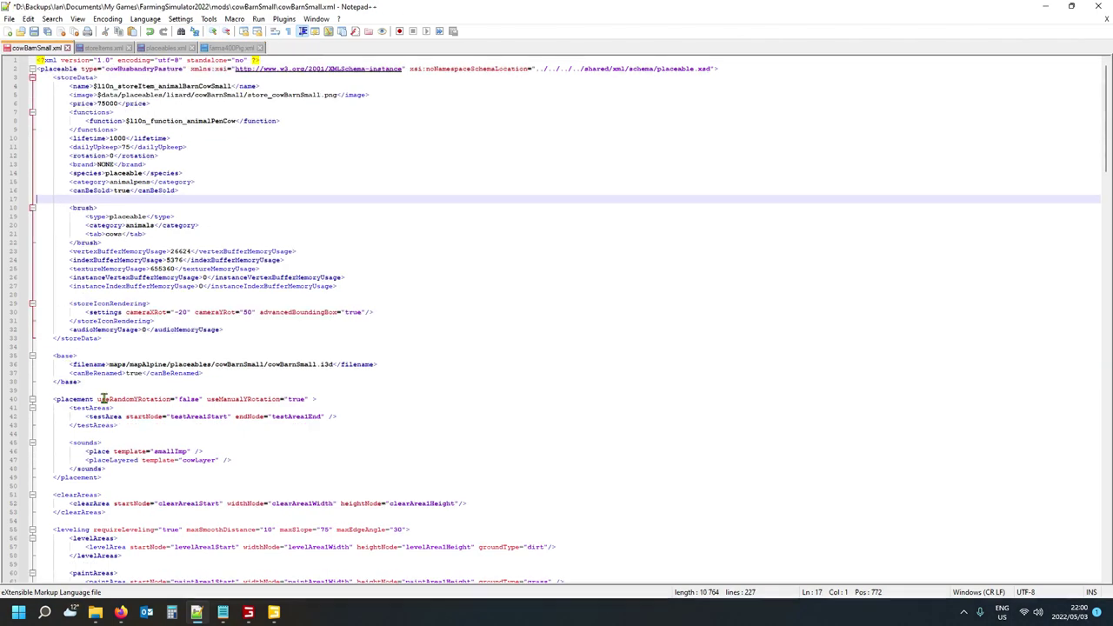
click(203, 374)
key(Return)
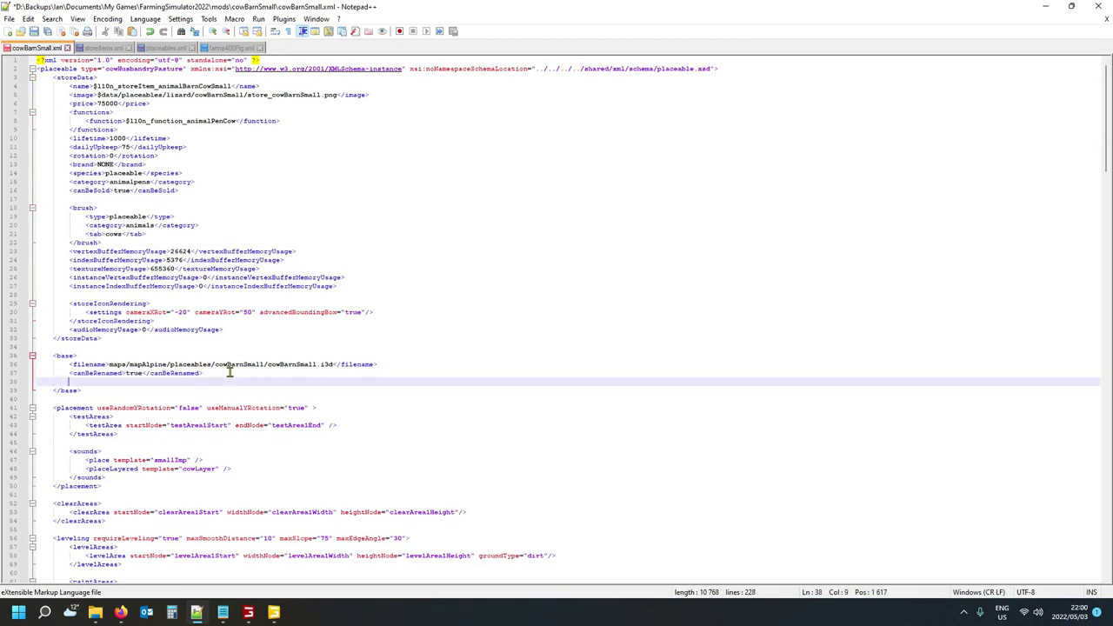
key(ctrl+v)
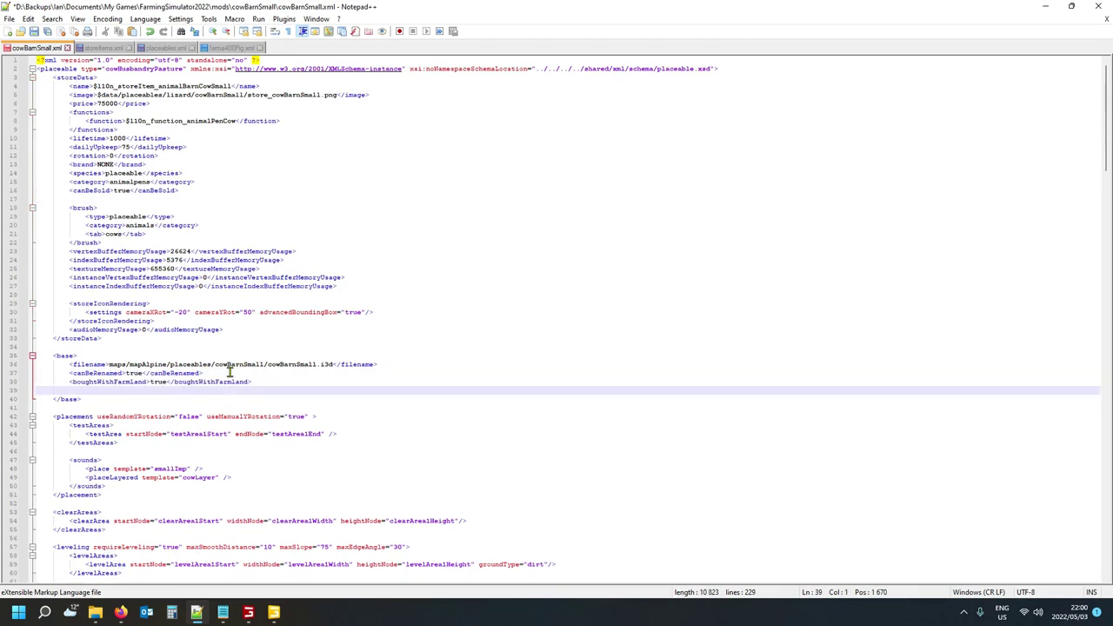
key(Delete)
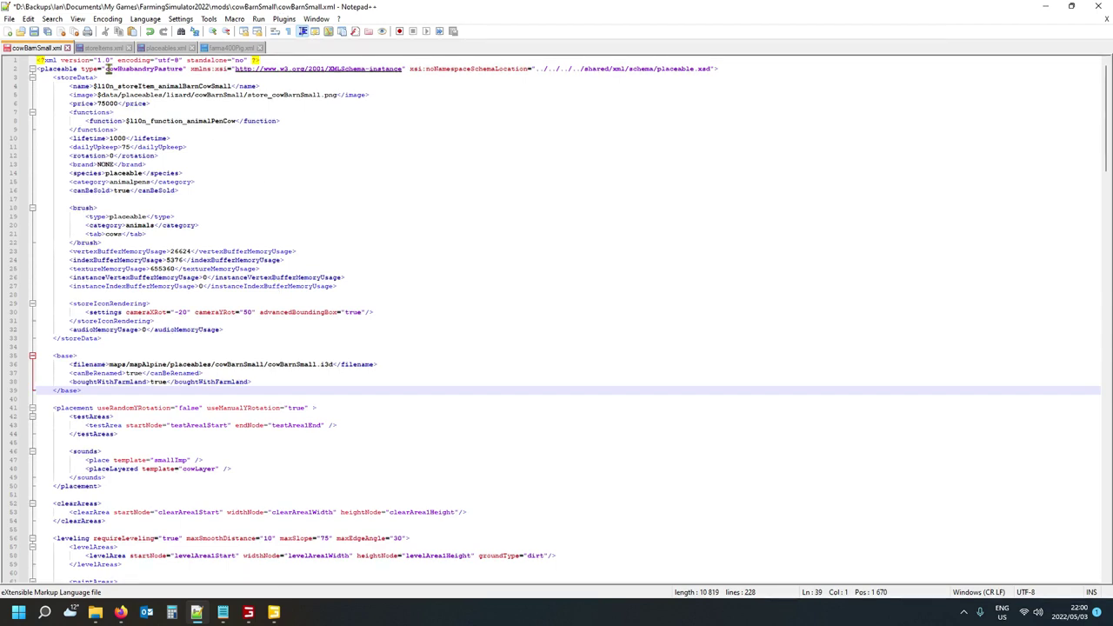
Review the cow barn entry in placeables.xml, and locate the savegame's own placeables.xml in FarmingSimulator2022/savegame1 in File Explorer.
click(101, 49)
click(162, 51)
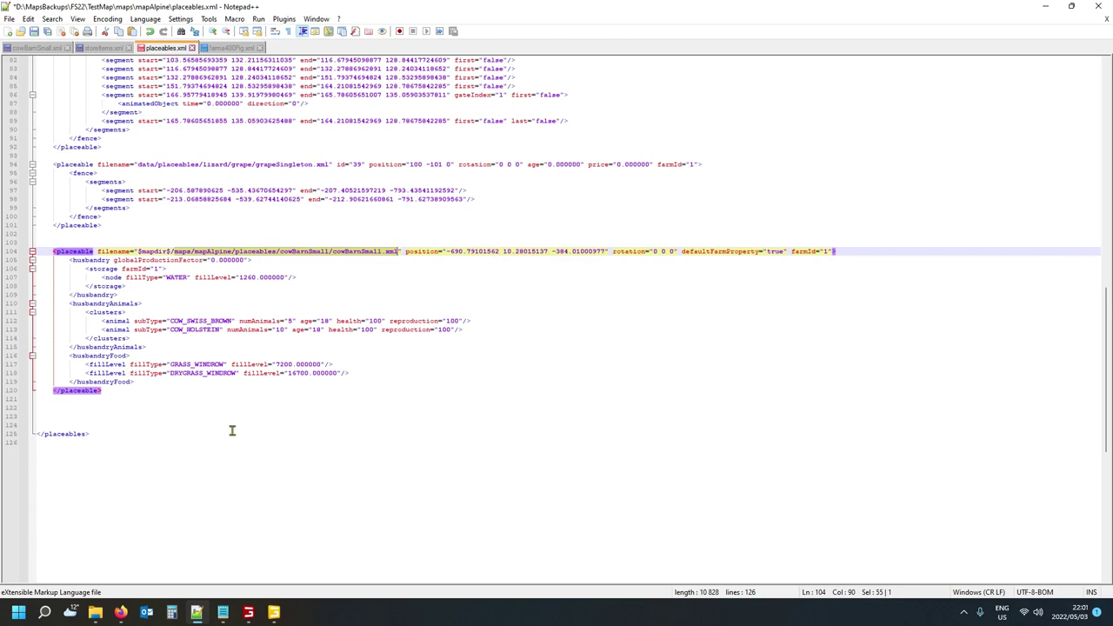
click(95, 612)
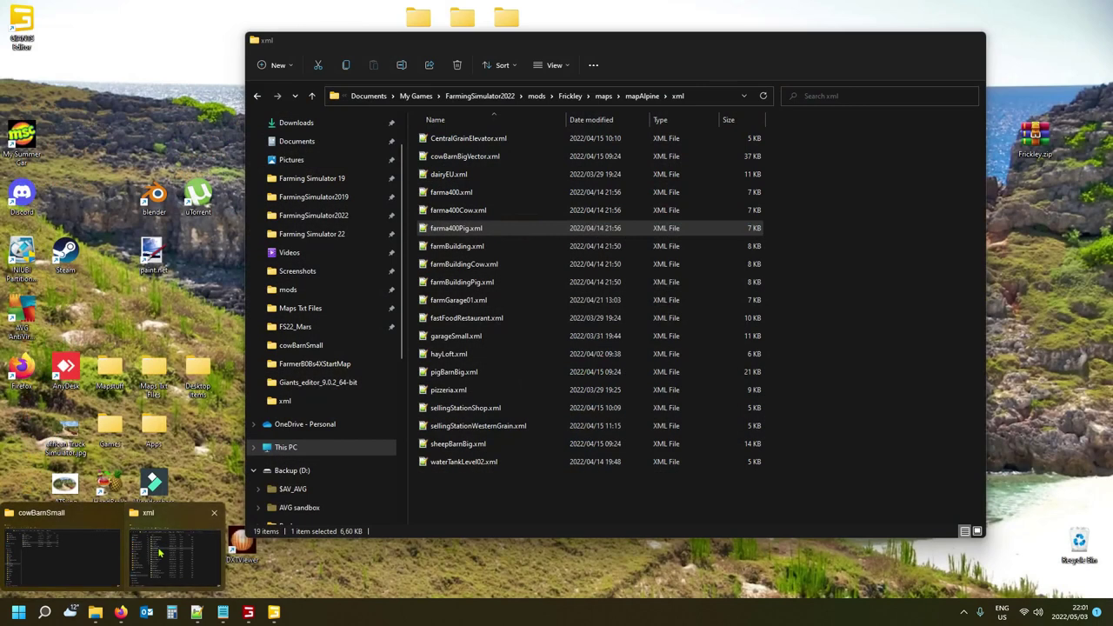
click(174, 548)
scroll(366, 213, up, 1)
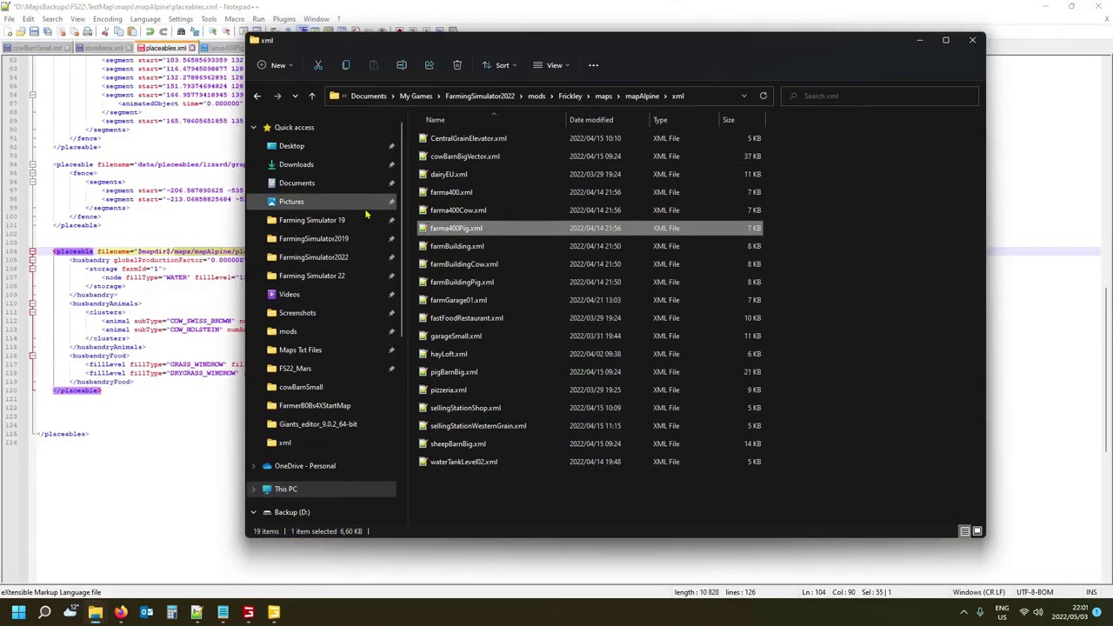
click(313, 257)
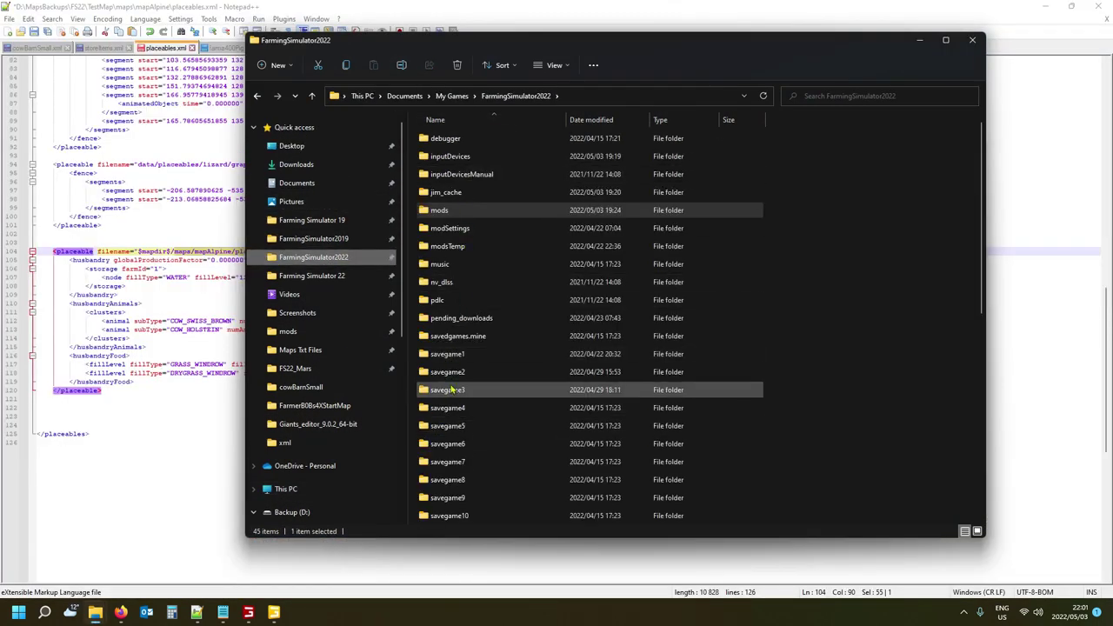
double_click(447, 354)
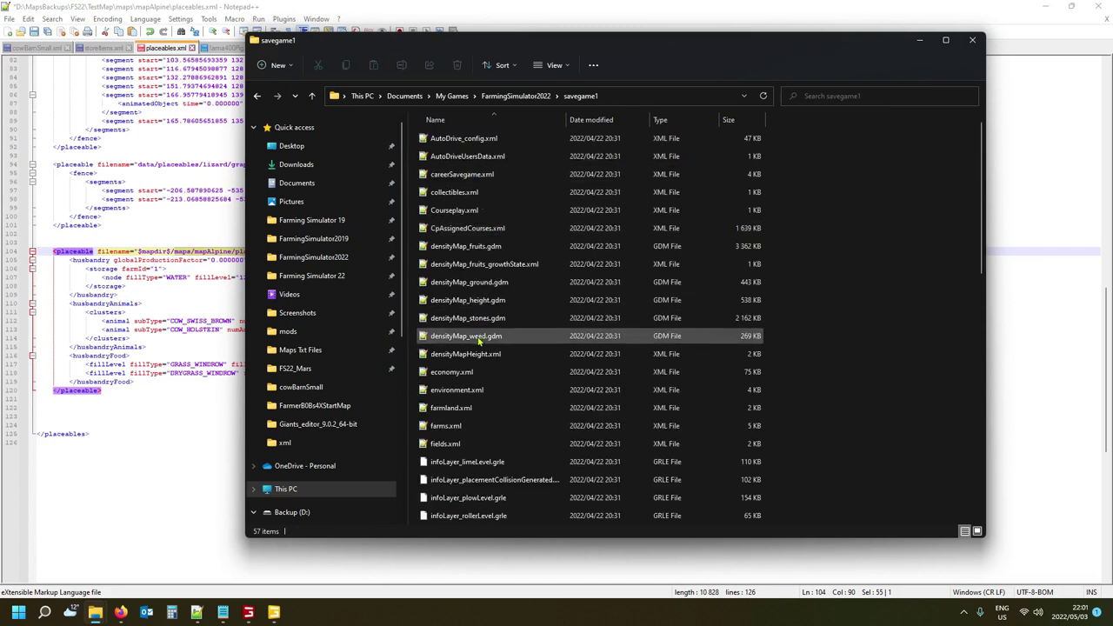
scroll(474, 439, down, 3)
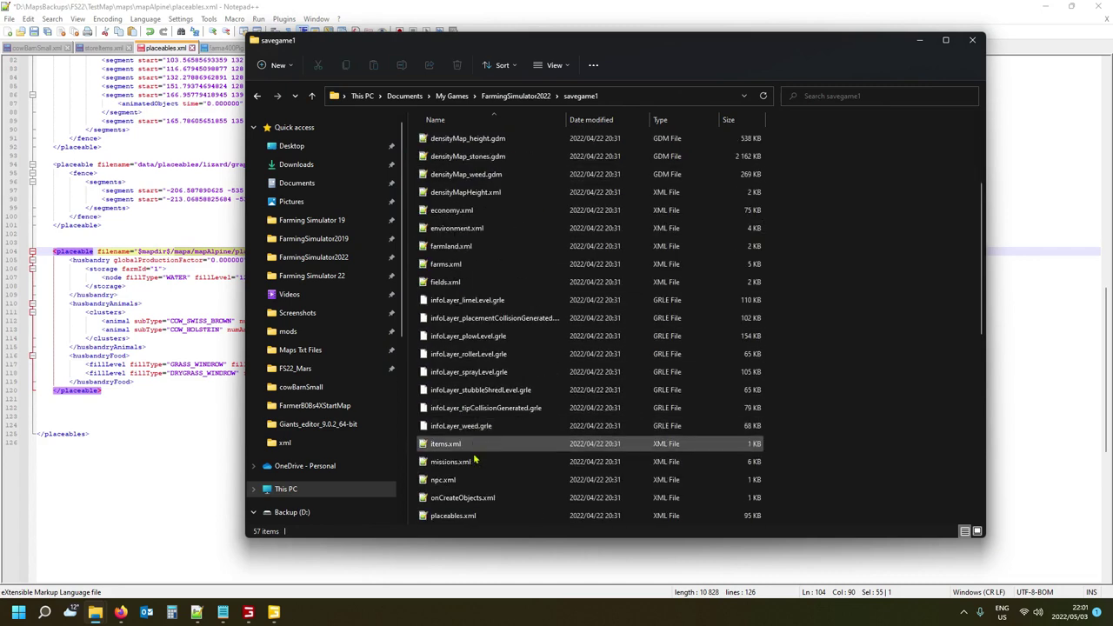
click(471, 517)
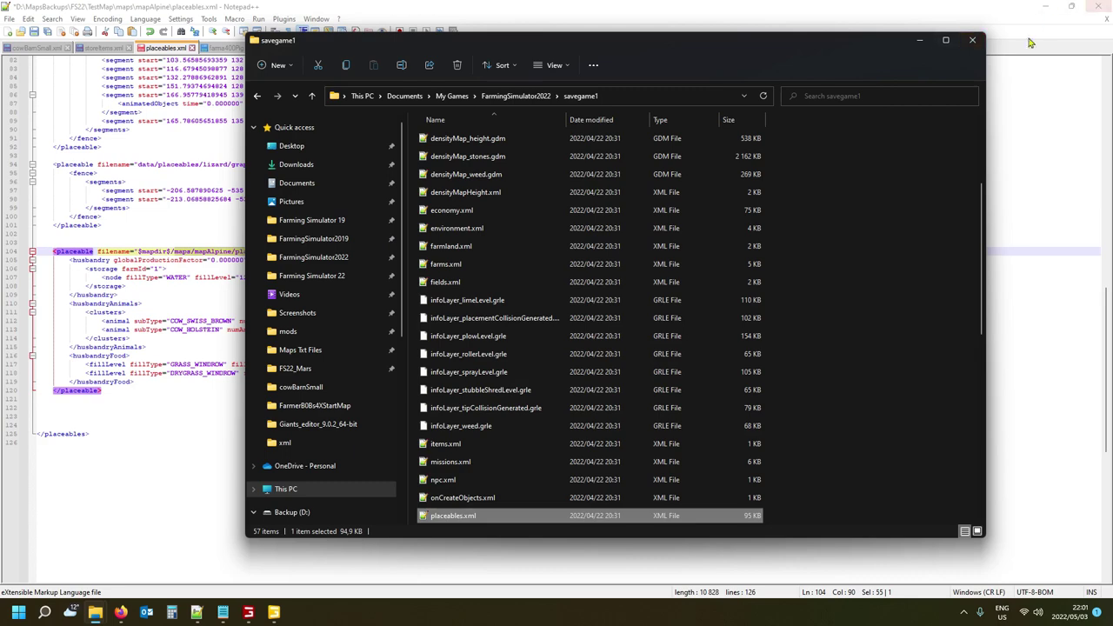
click(972, 40)
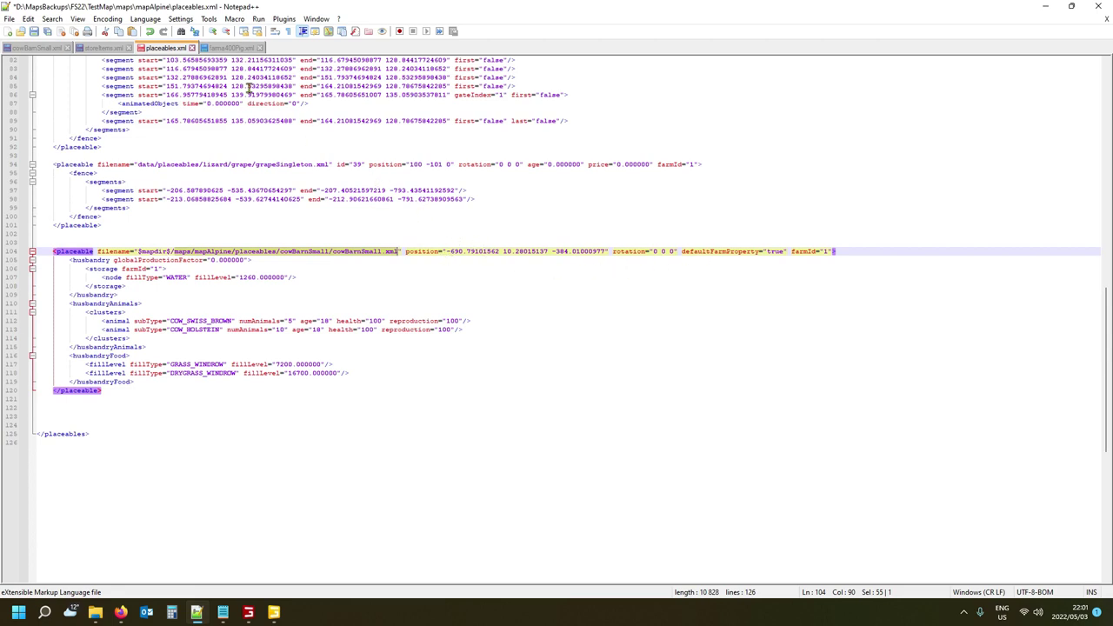
Examine the placement, sounds, clearAreas, leveling, foliage and trigger marker sections of cowBarnSmall.xml.
click(105, 48)
click(33, 48)
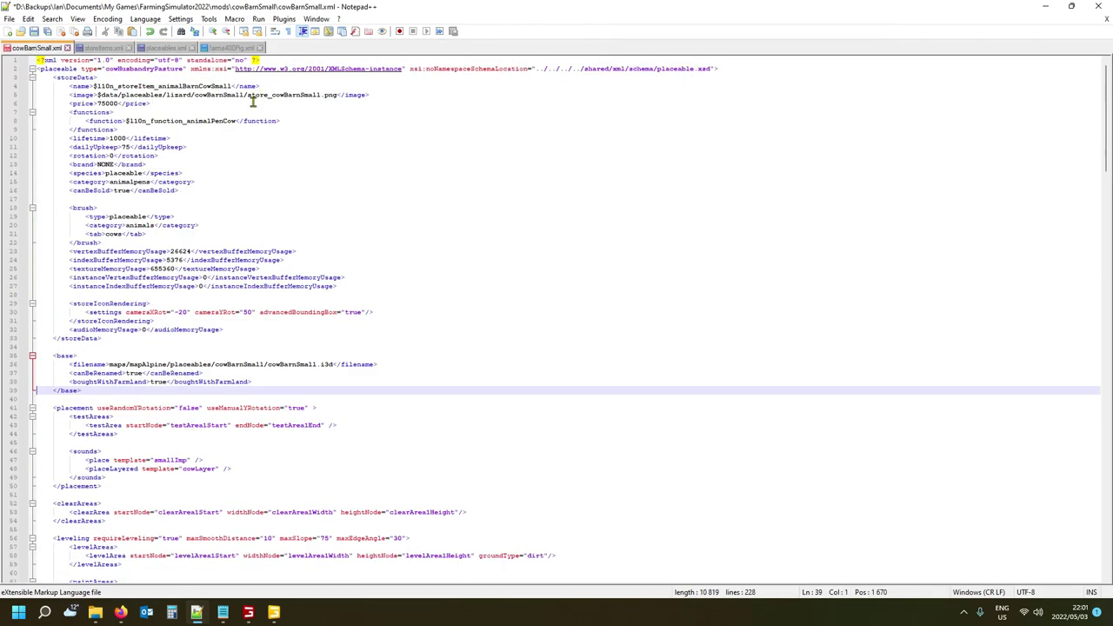
scroll(220, 239, down, 2)
scroll(220, 239, down, 3)
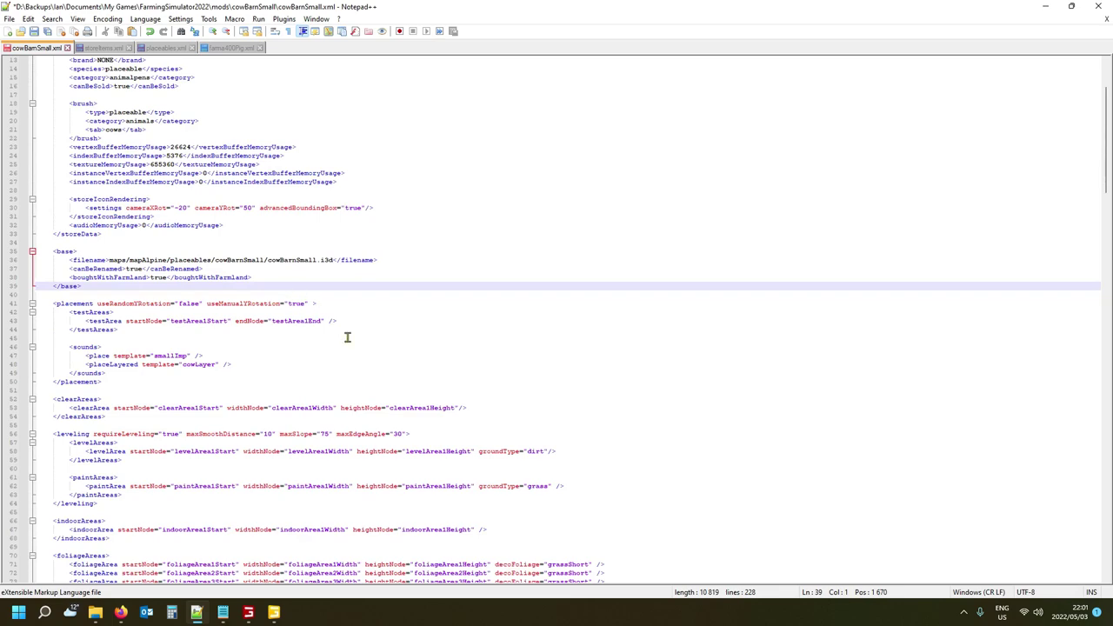
scroll(348, 348, down, 1)
scroll(354, 359, down, 3)
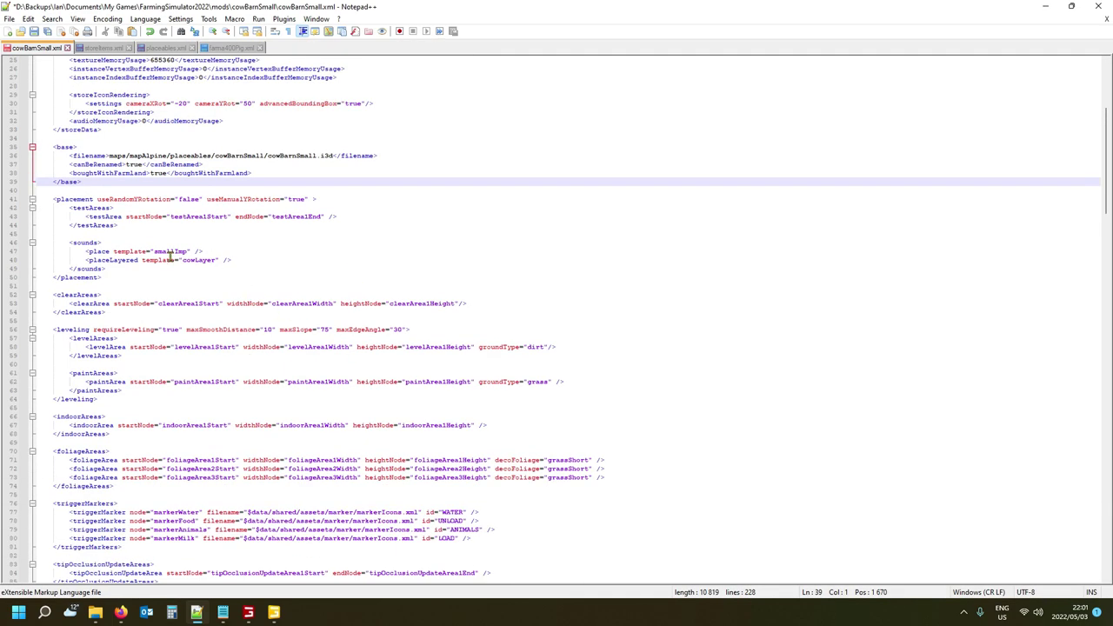
scroll(183, 287, down, 2)
scroll(184, 287, down, 5)
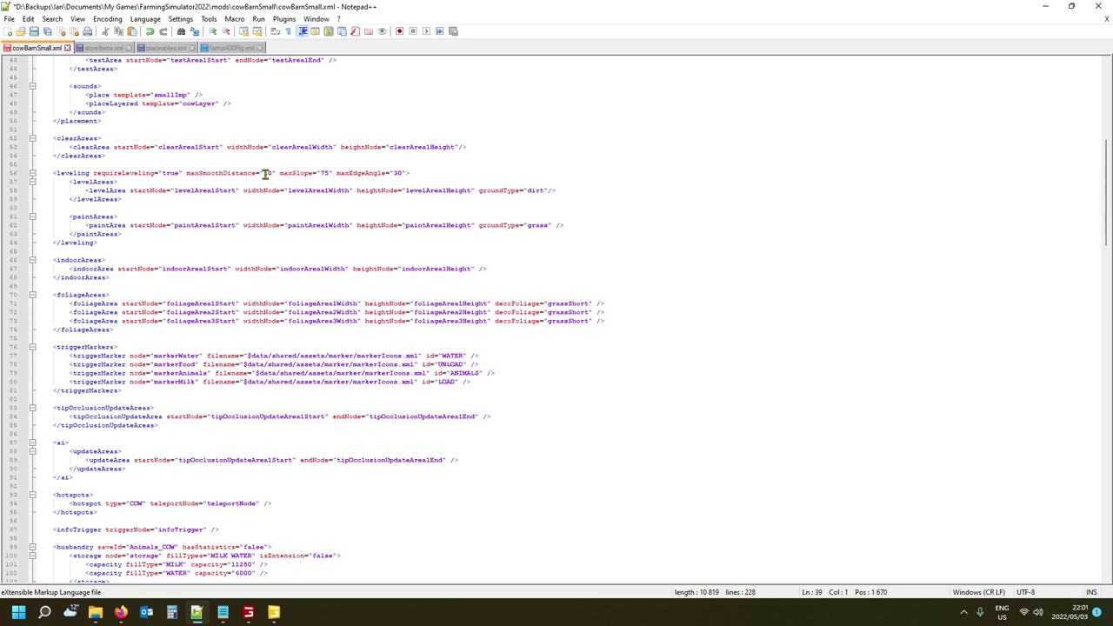
Open cowBarnSmall.i3d from TestMap's mapAlpine/placeables/cowBarnSmall folder in GIANTS Editor.
click(273, 613)
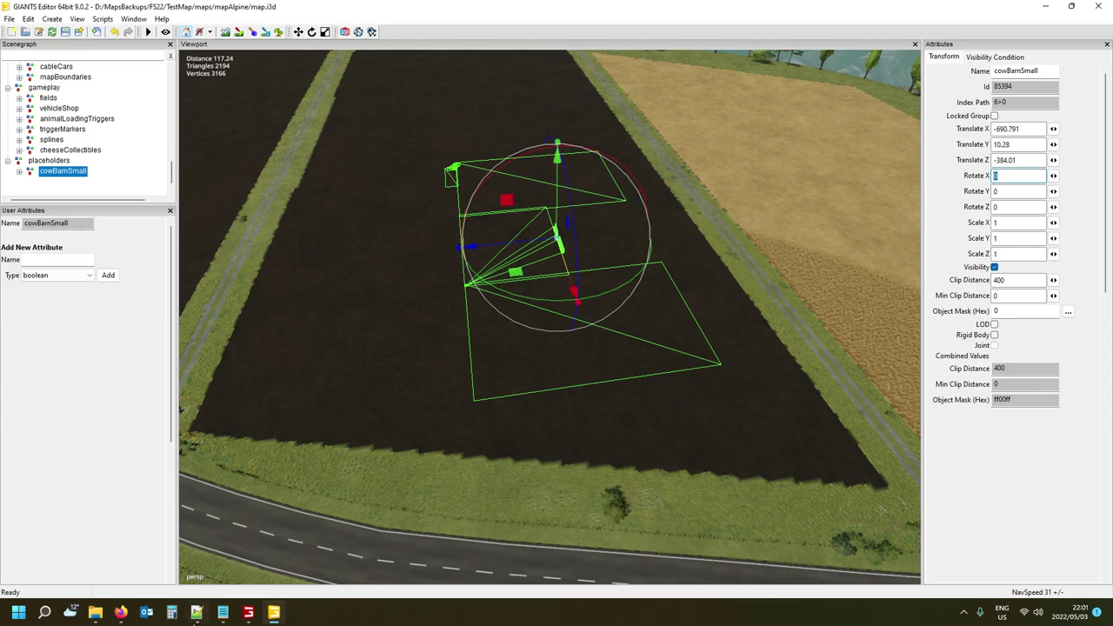
mouse_move(96, 613)
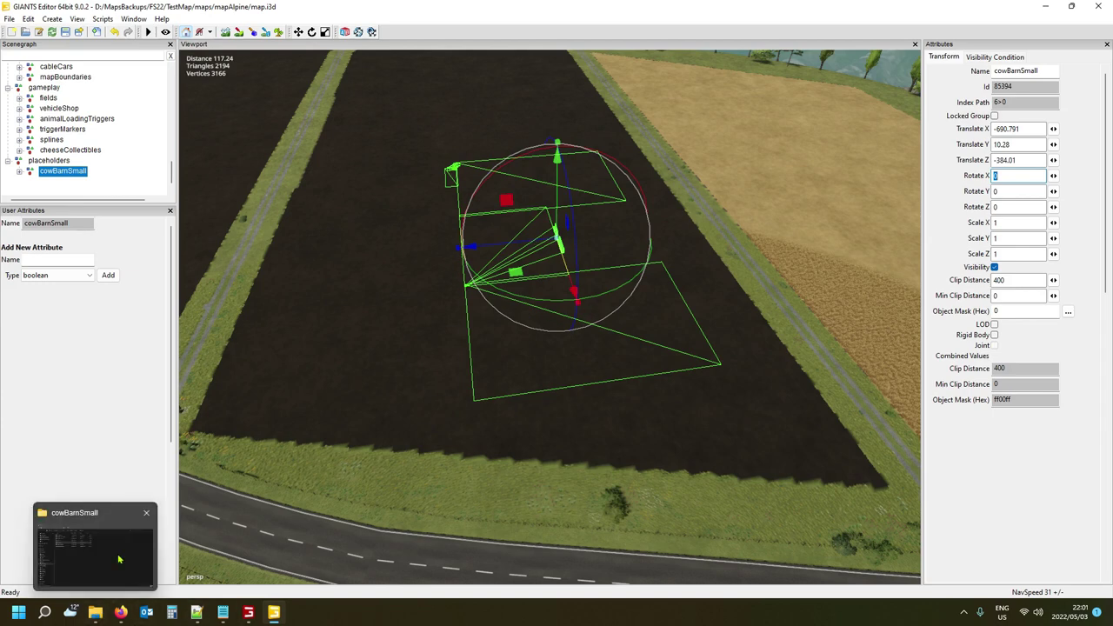
click(119, 559)
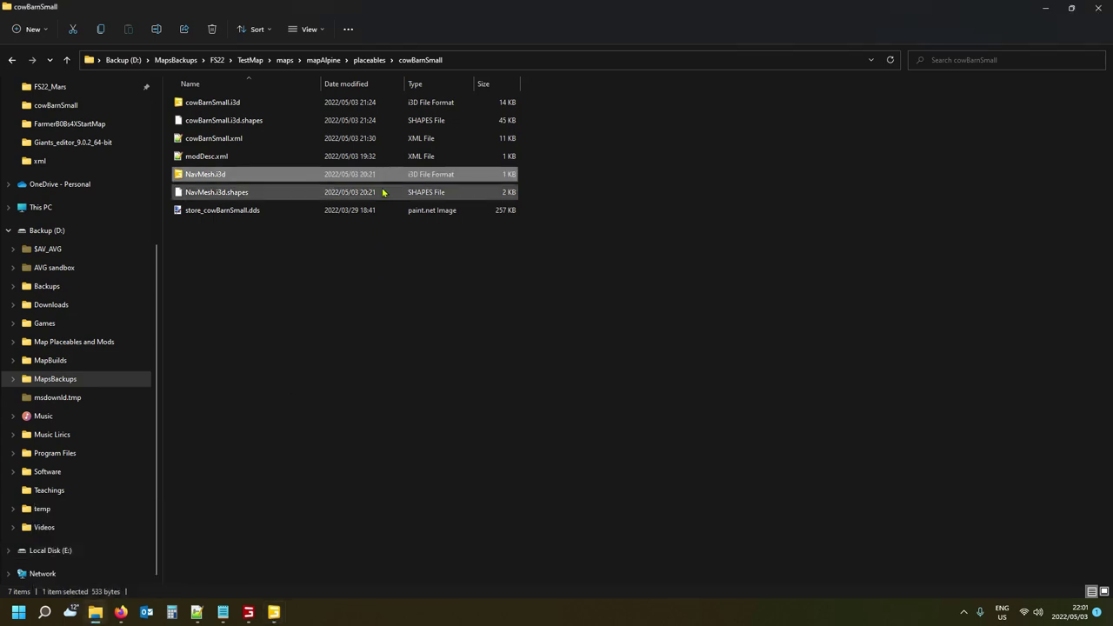
double_click(208, 102)
click(527, 376)
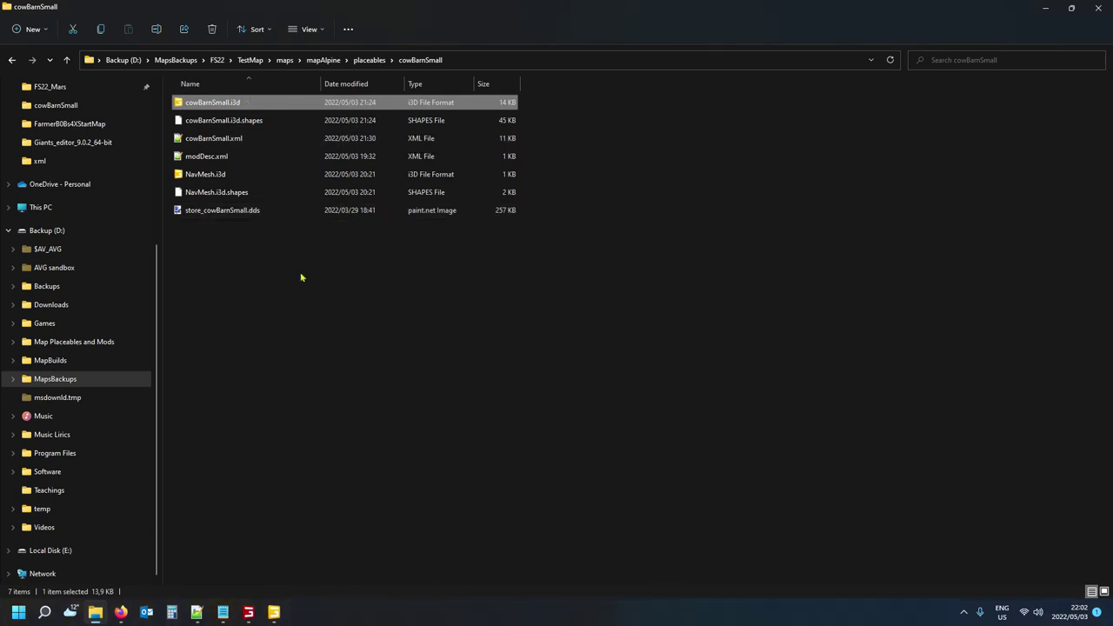
mouse_move(280, 615)
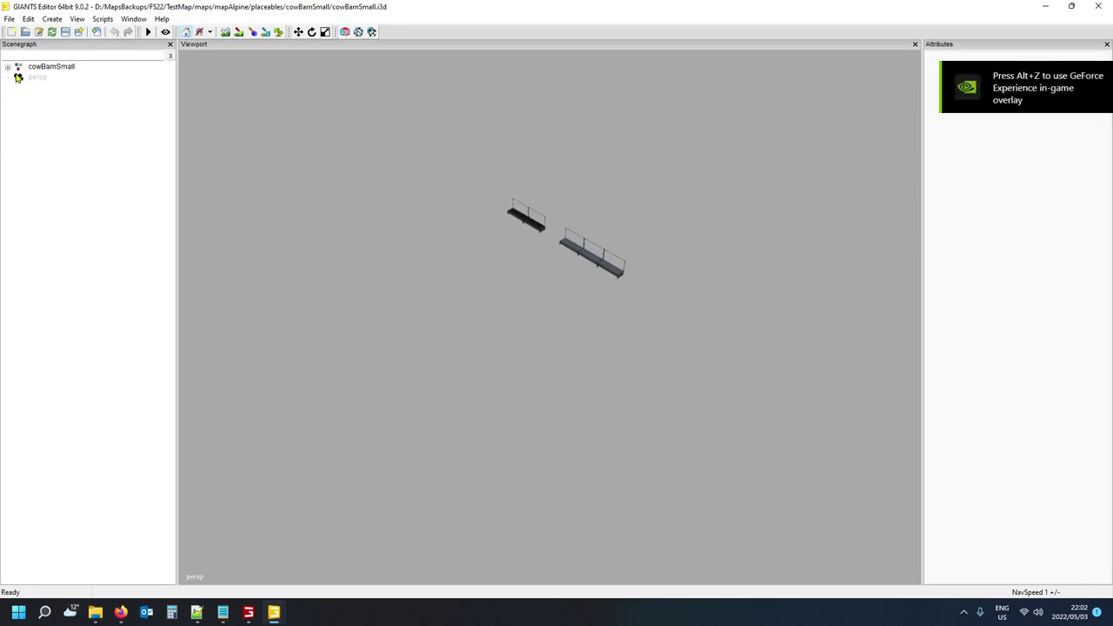
Examine the cowBarnSmall root group's child nodes and transform values in its i3d, and close that file.
click(9, 68)
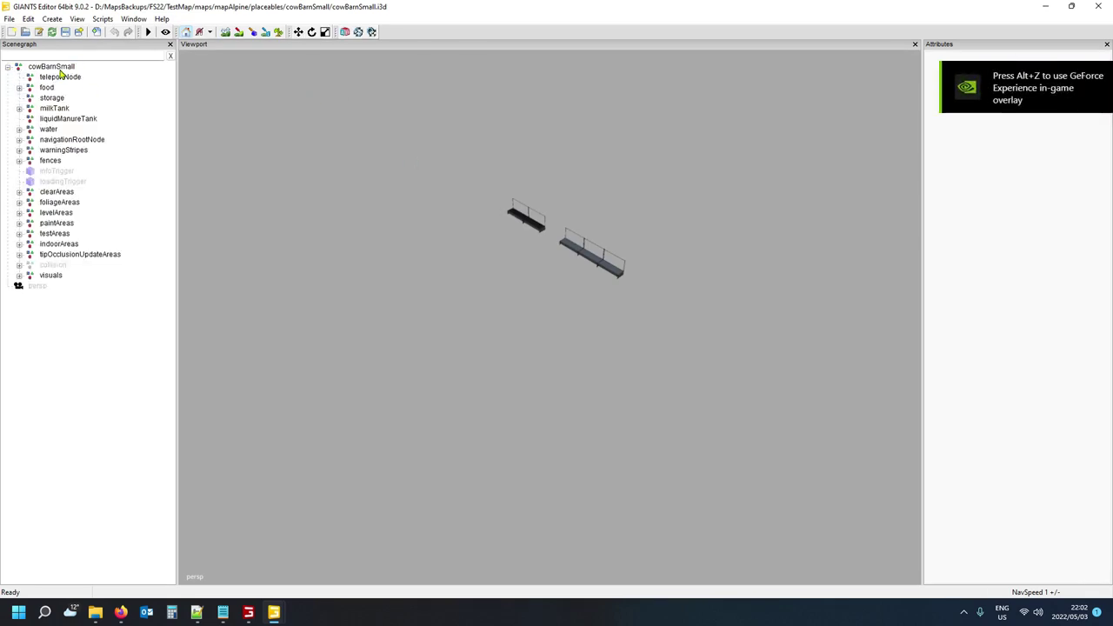
click(61, 68)
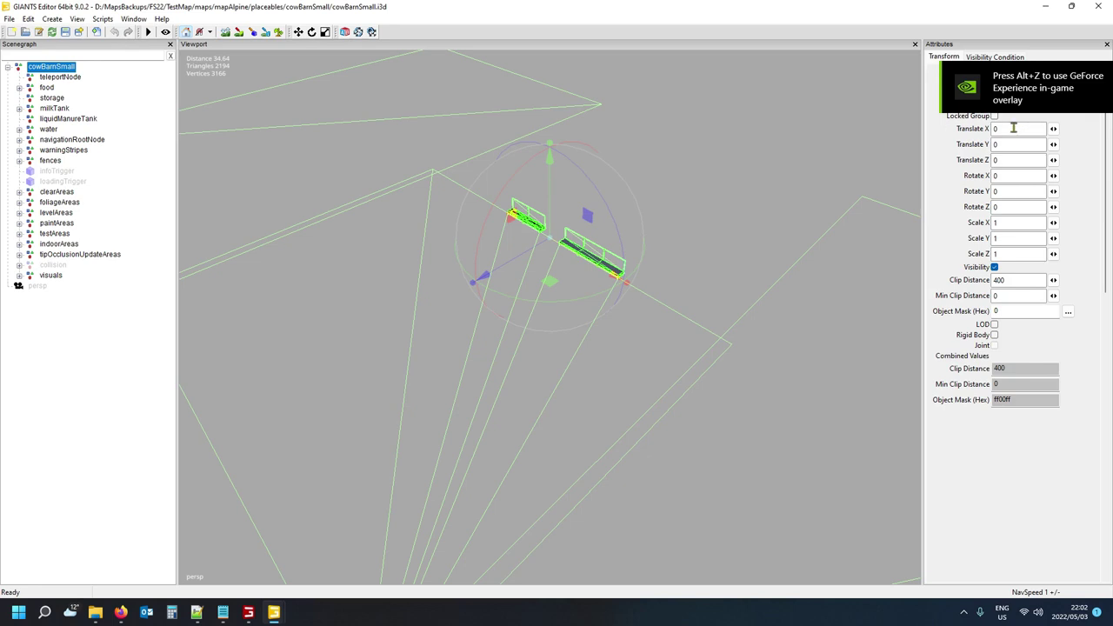
click(8, 67)
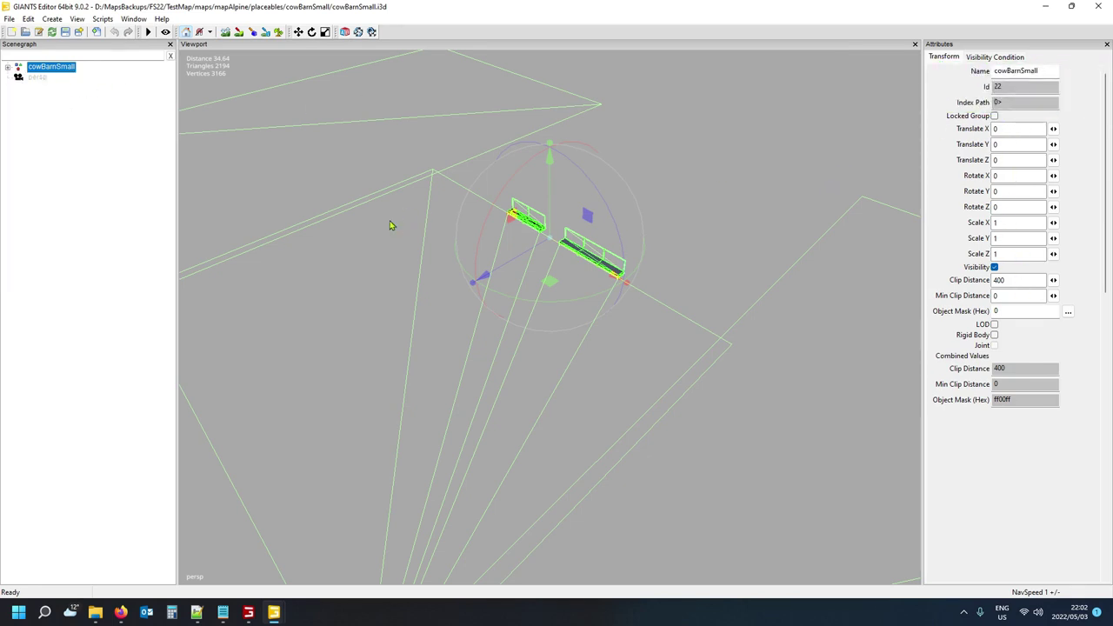
click(1098, 7)
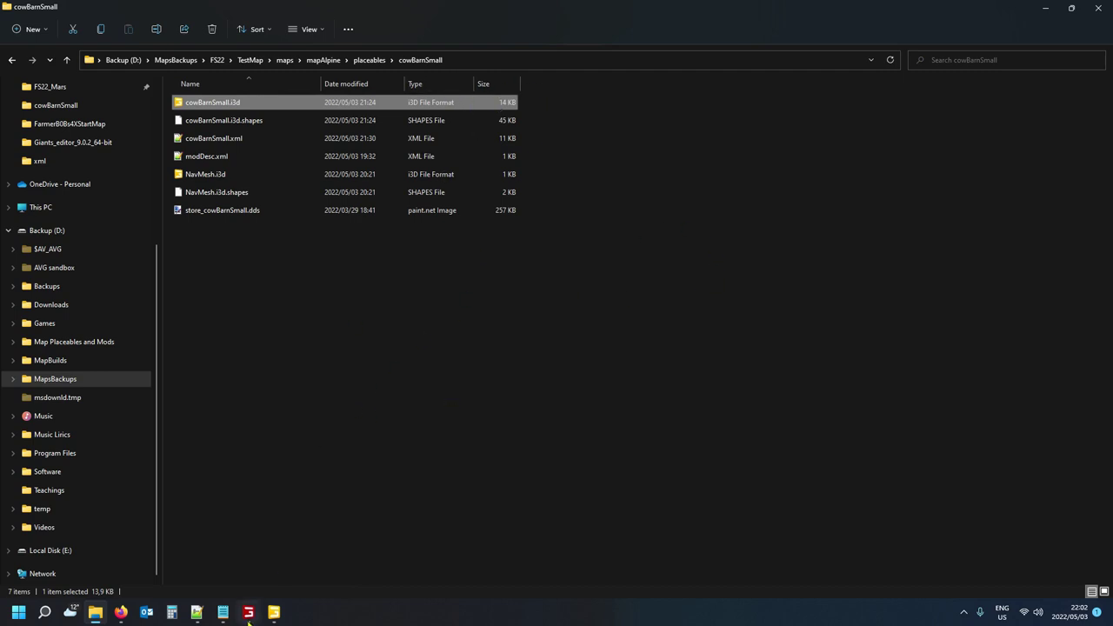
Switch to the map.i3d scene in GIANTS Editor and view the cowBarnSmall placement on the dark field.
click(274, 612)
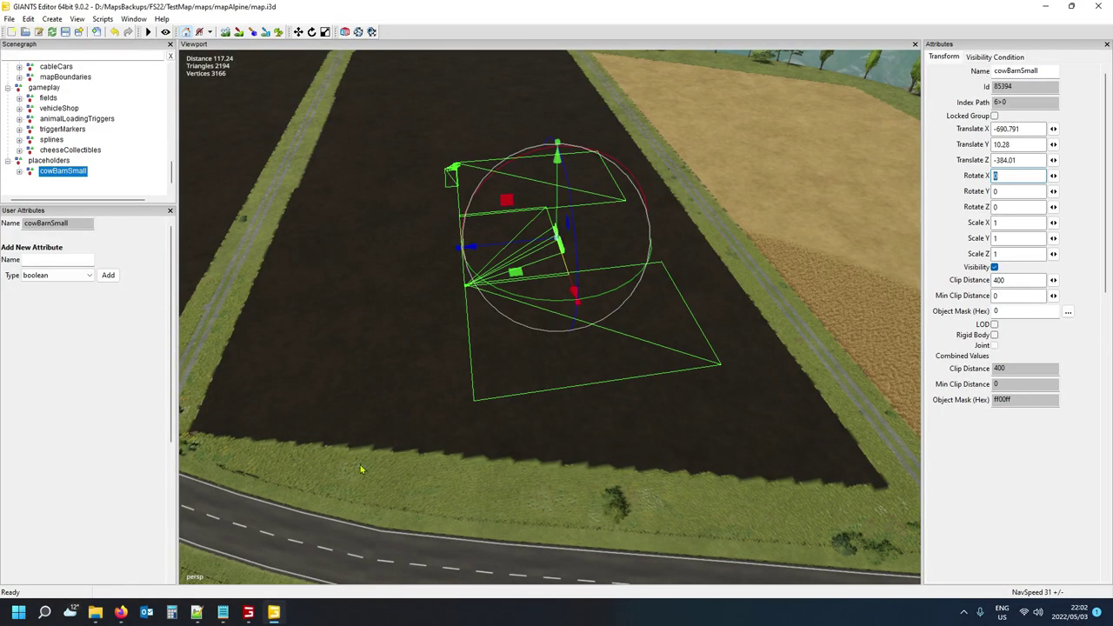
mouse_move(98, 614)
click(388, 418)
key(d)
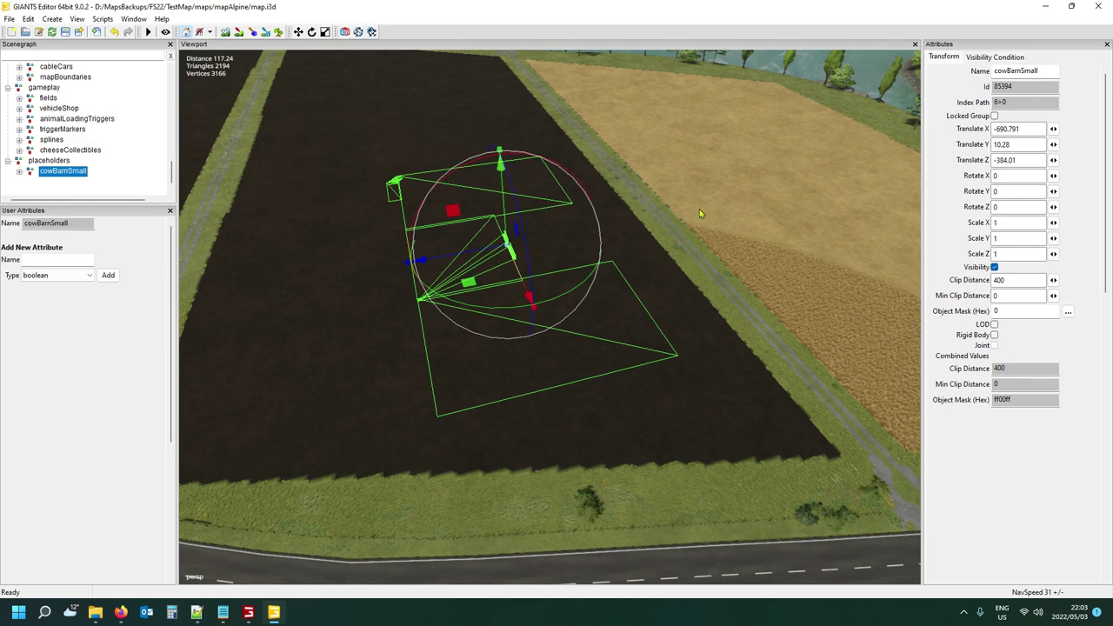
mouse_move(728, 353)
right_down()
mouse_move(708, 363)
mouse_move(728, 362)
right_up()
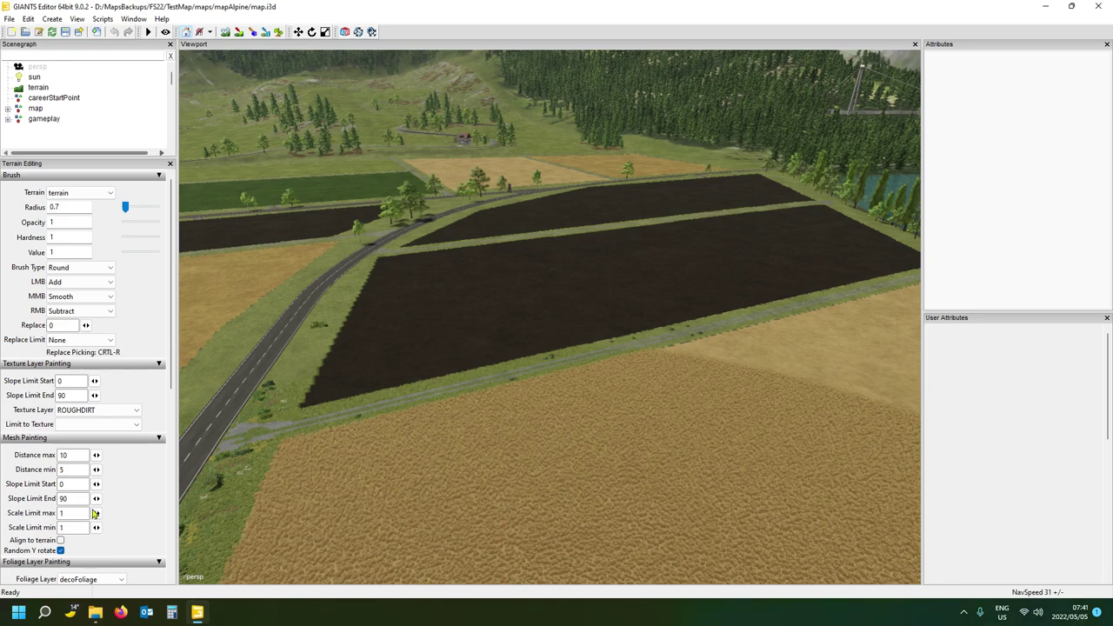
Open the mods folder in a separate File Explorer window and copy its cowBarnSmall folder.
click(96, 613)
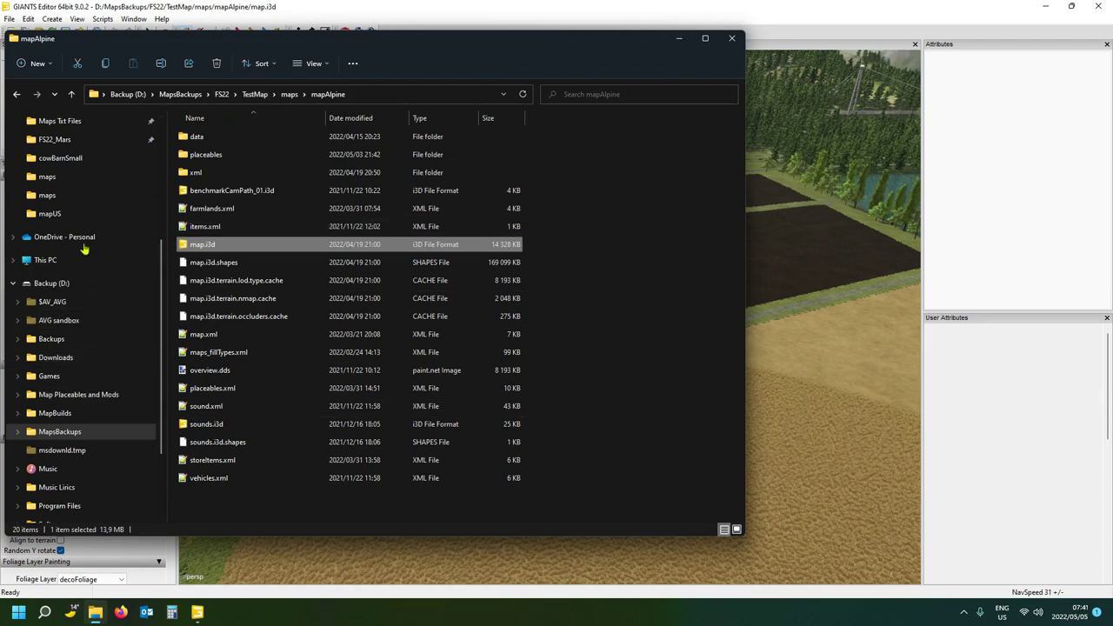
scroll(48, 198, up, 2)
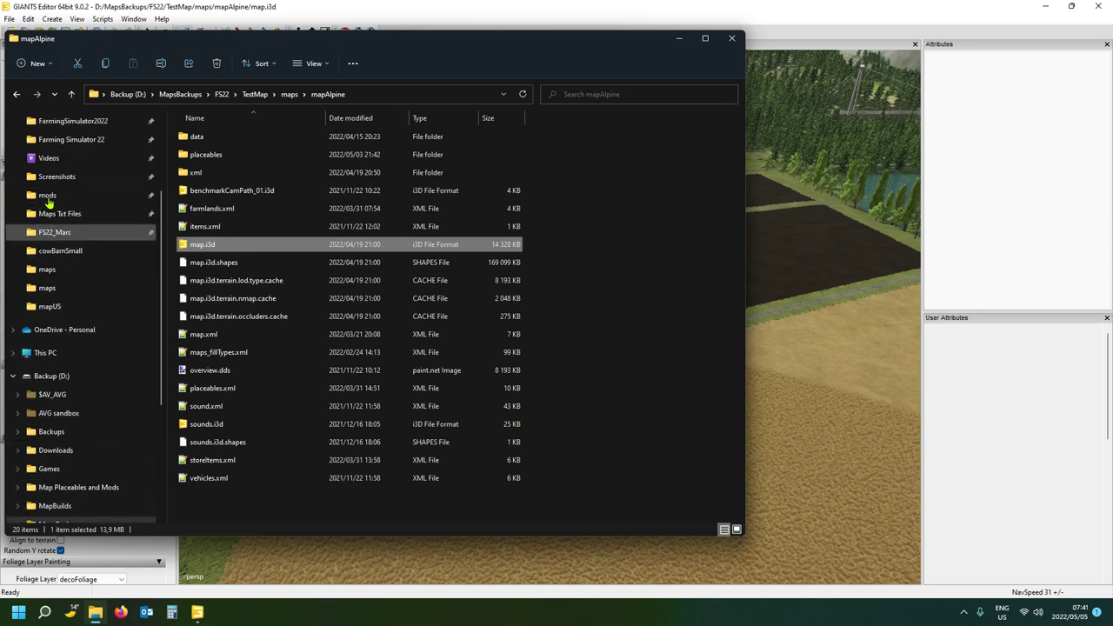
right_click(48, 198)
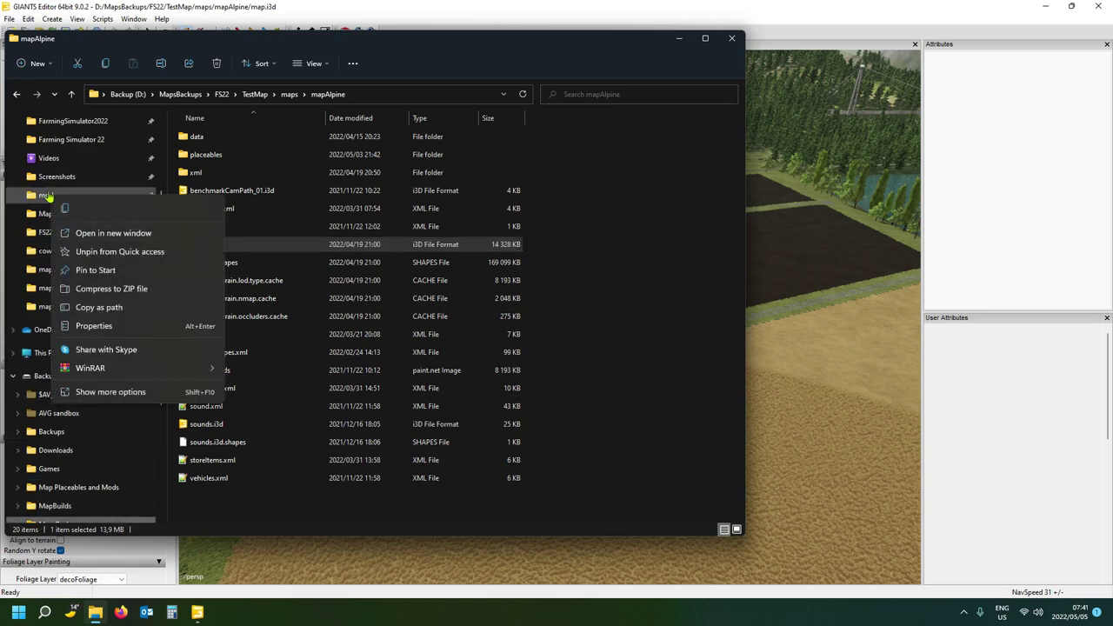
right_click(37, 200)
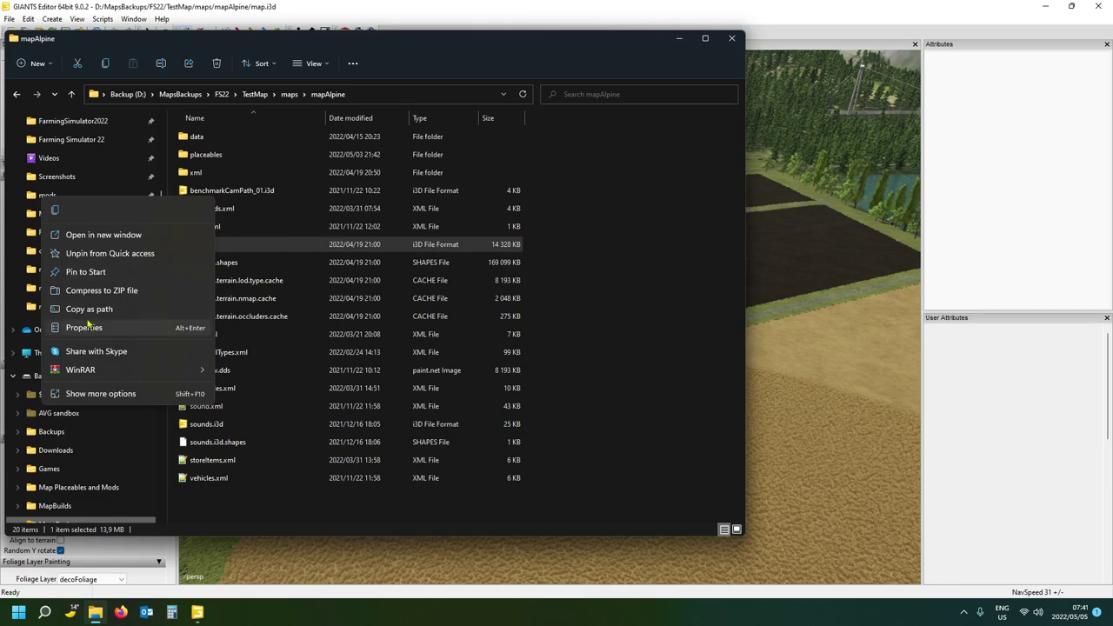
click(100, 239)
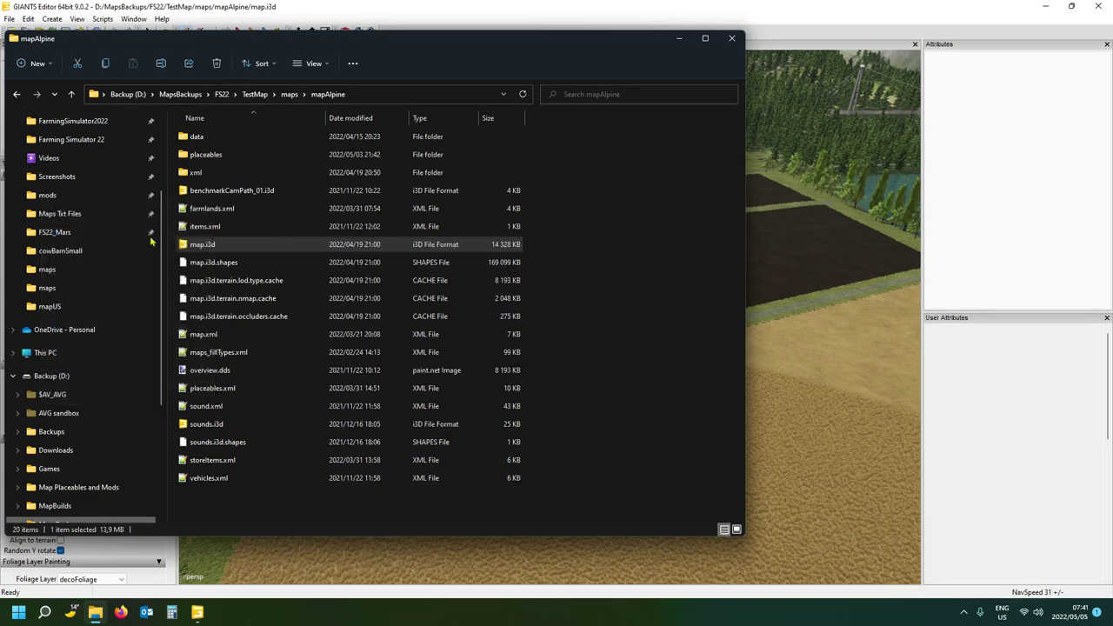
click(213, 136)
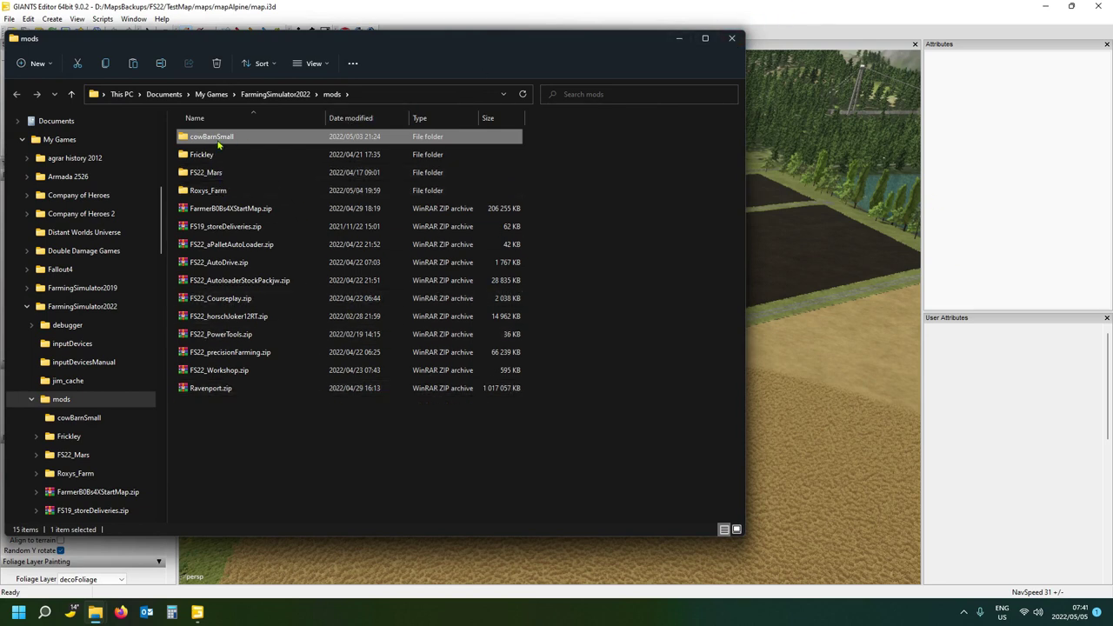
mouse_move(206, 141)
Paste the cowBarnSmall folder into TestMap's mapAlpine/placeables folder, replacing the existing files, and check the folder's contents.
mouse_move(103, 614)
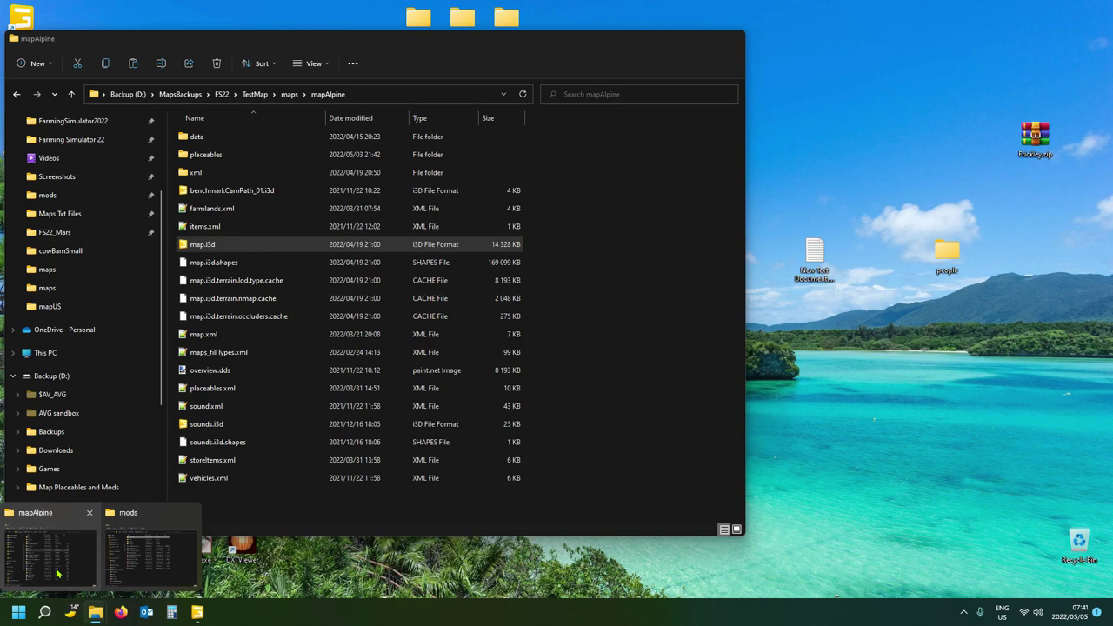
click(57, 573)
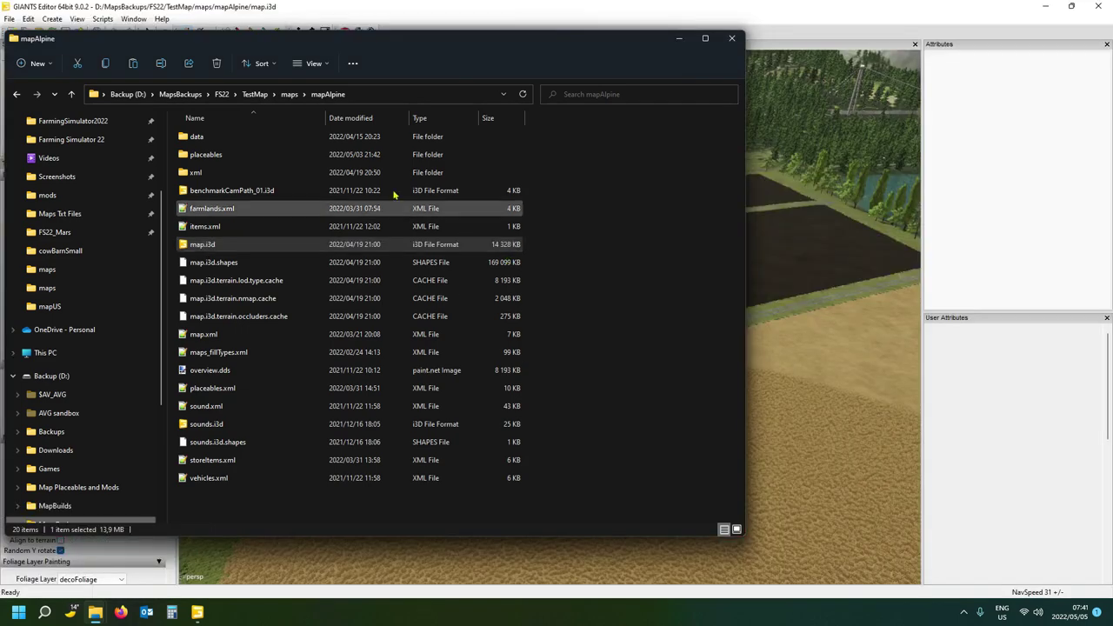
double_click(280, 156)
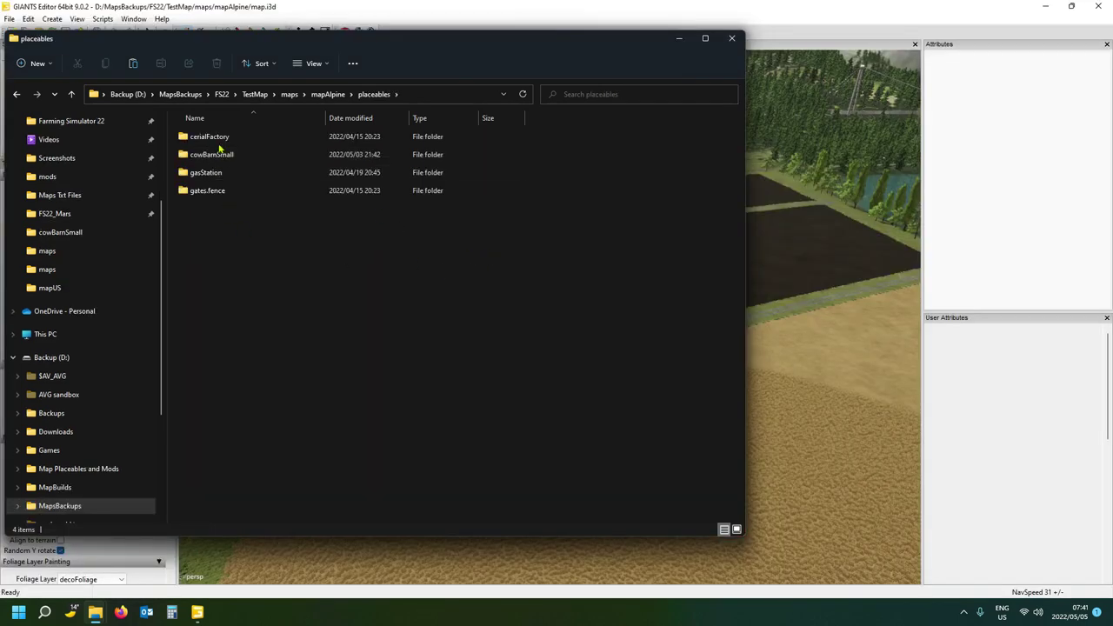
double_click(220, 159)
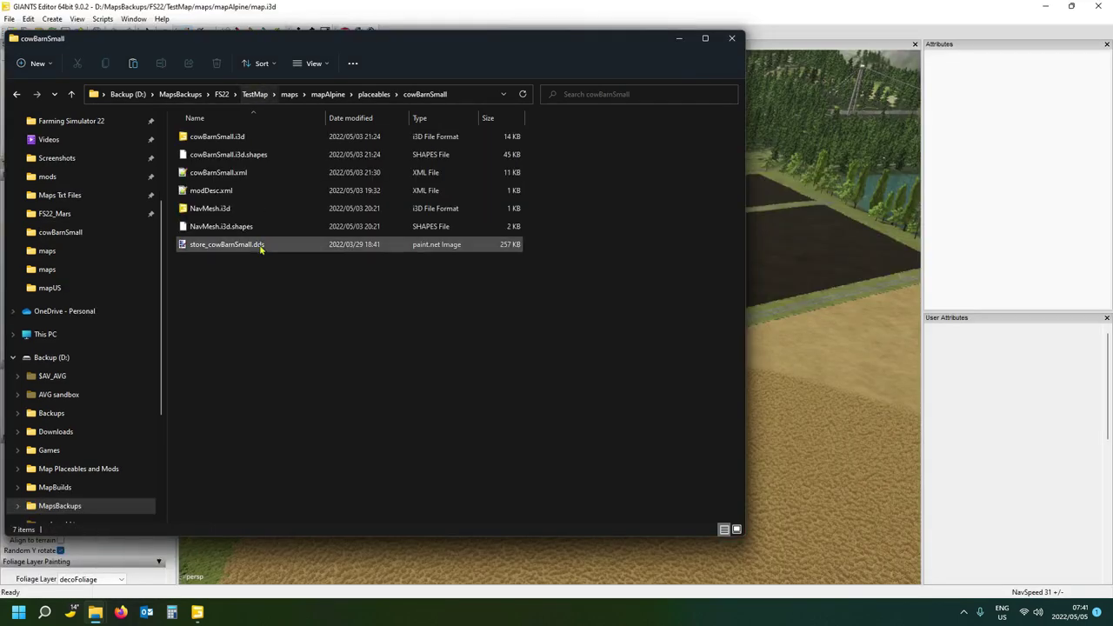
click(374, 94)
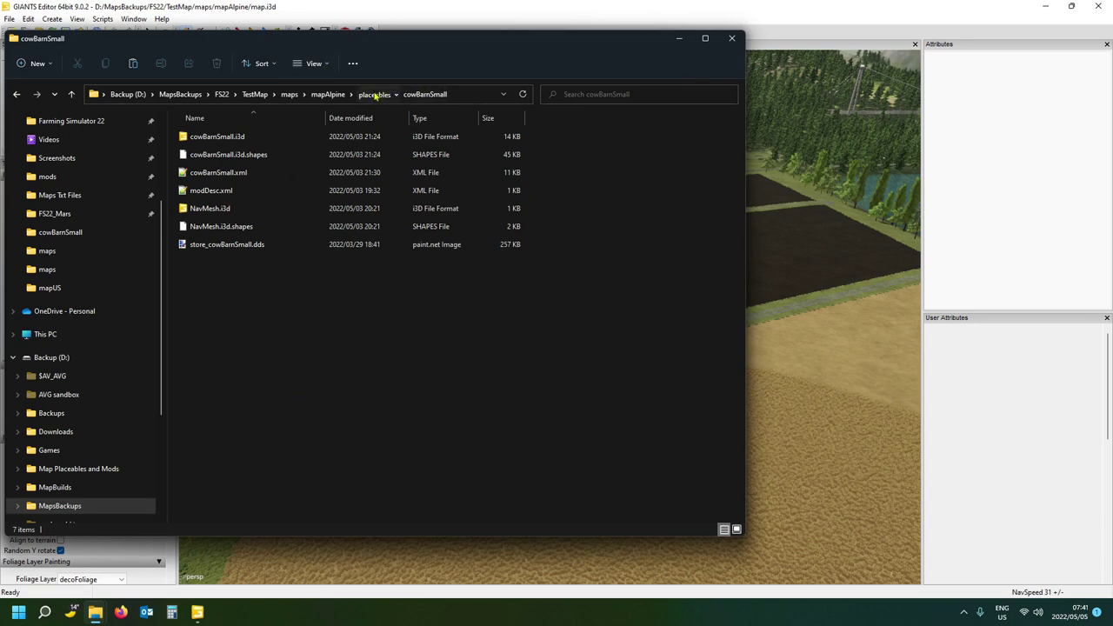
click(330, 355)
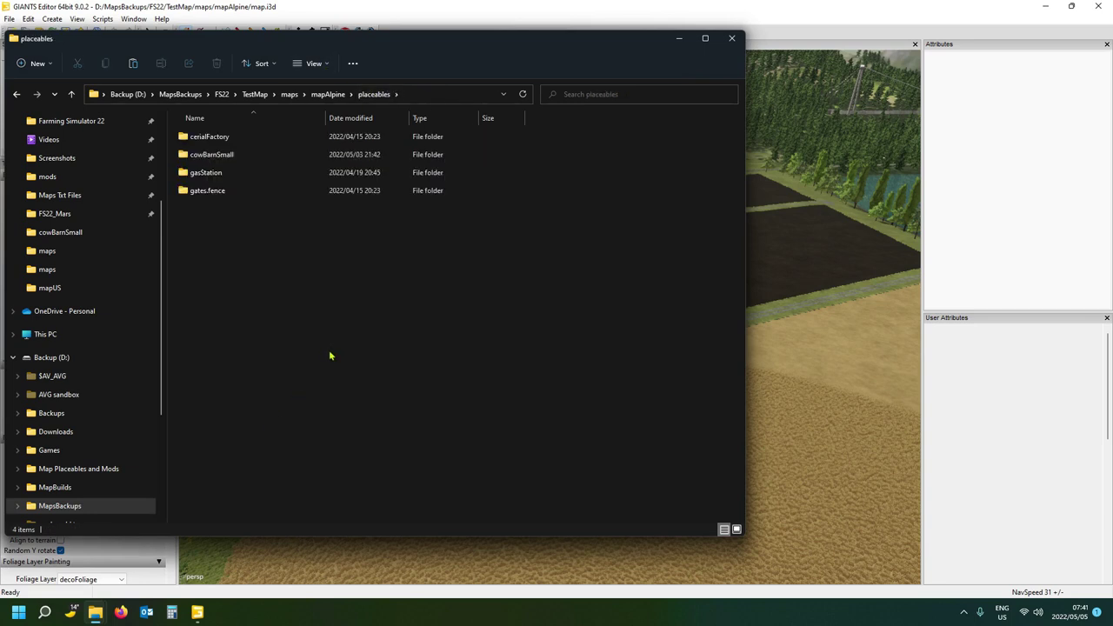
key(ctrl+v)
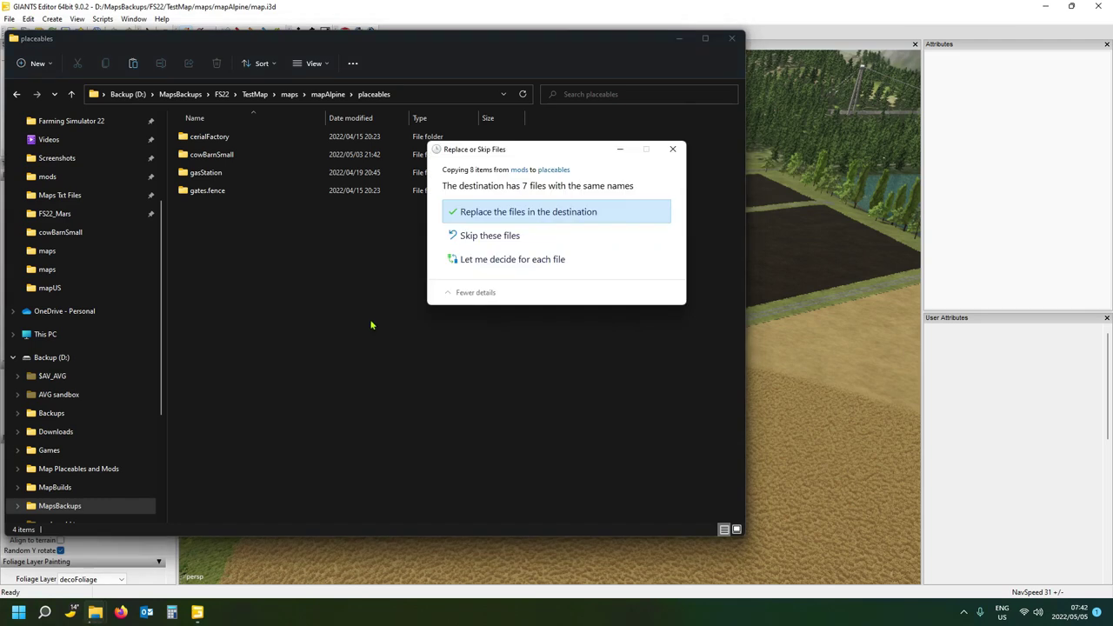
click(531, 215)
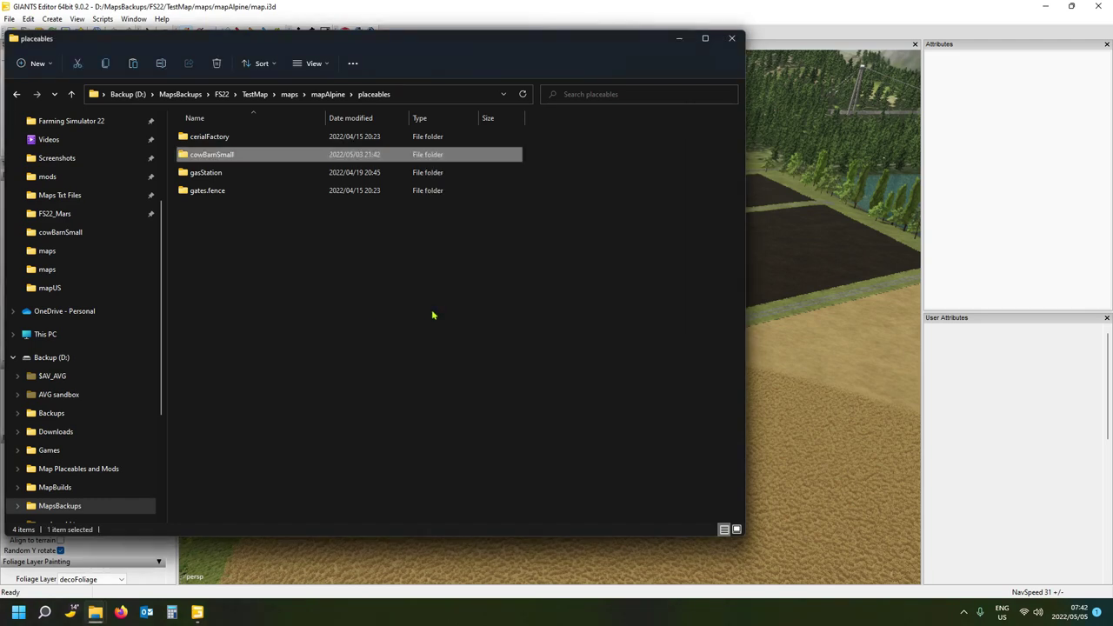
double_click(270, 155)
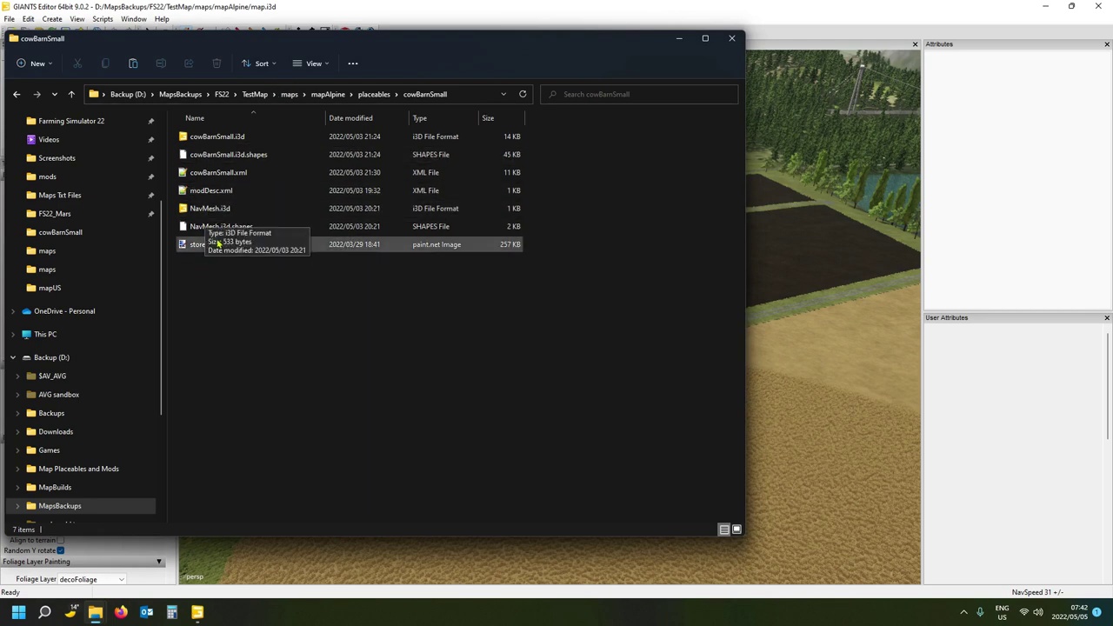
Back in GIANTS Editor, enlarge the Scenegraph area and import cowBarnSmall.i3d from placeables/cowBarnSmall into map.i3d.
click(850, 21)
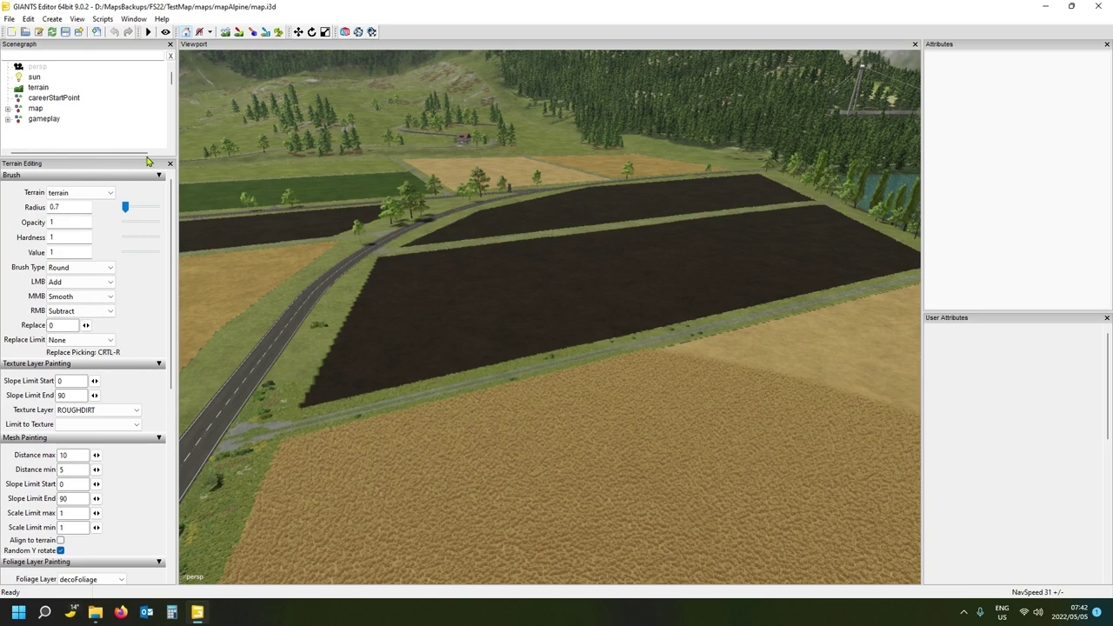
drag(148, 159, 144, 244)
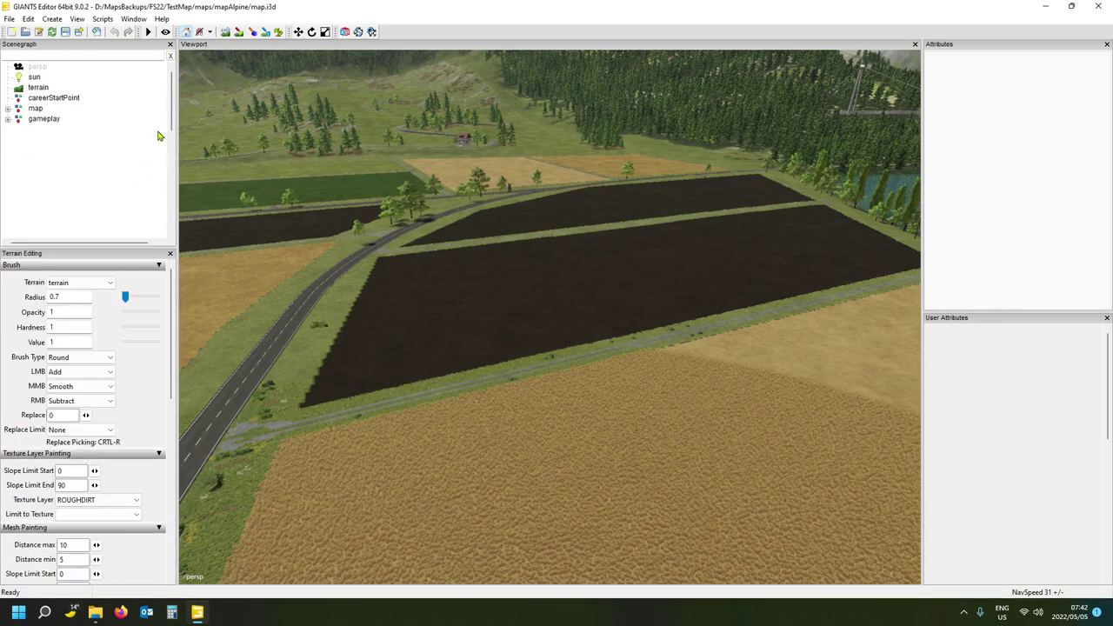
click(10, 19)
click(35, 144)
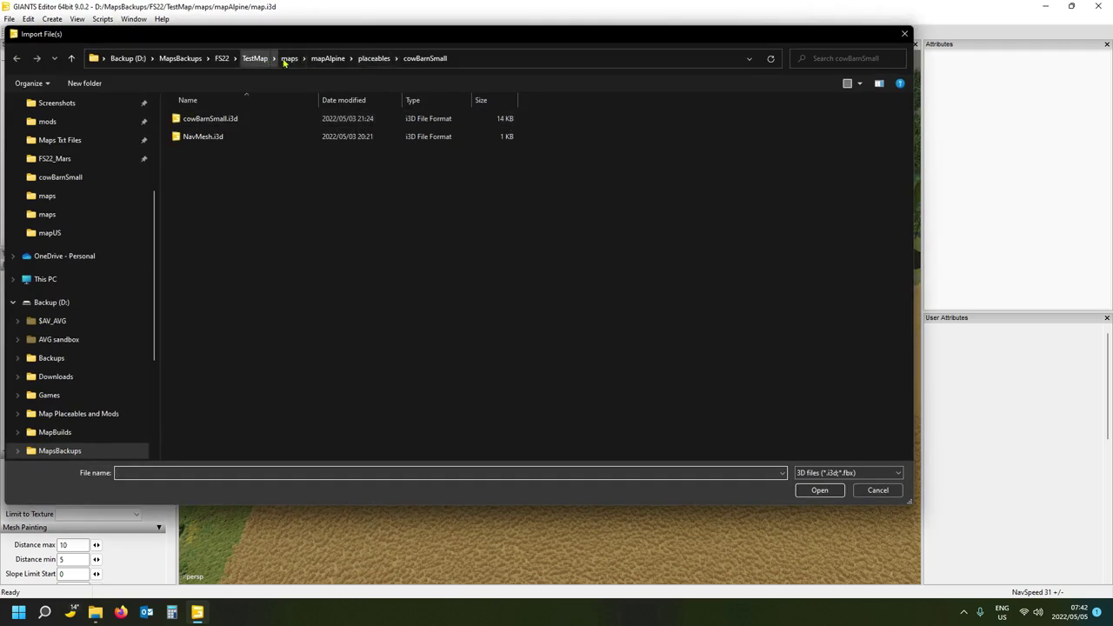
double_click(228, 127)
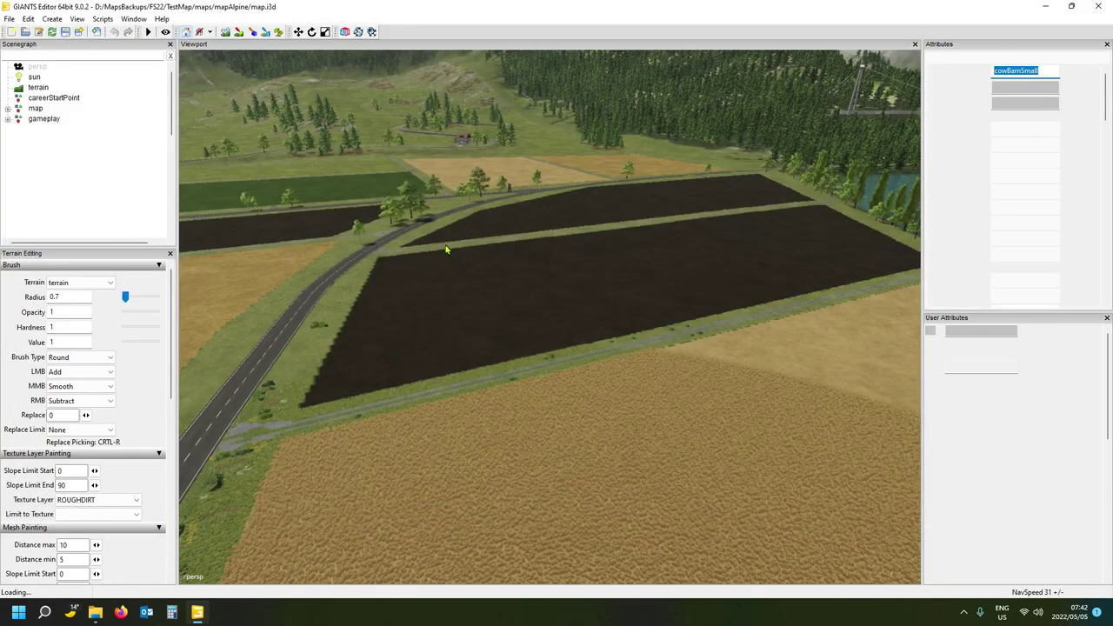
Place the imported cowBarnSmall group on the grass area inside the road bend, at about X -150.5, Y 10.28, Z -588.3.
right_drag(438, 356, 499, 441)
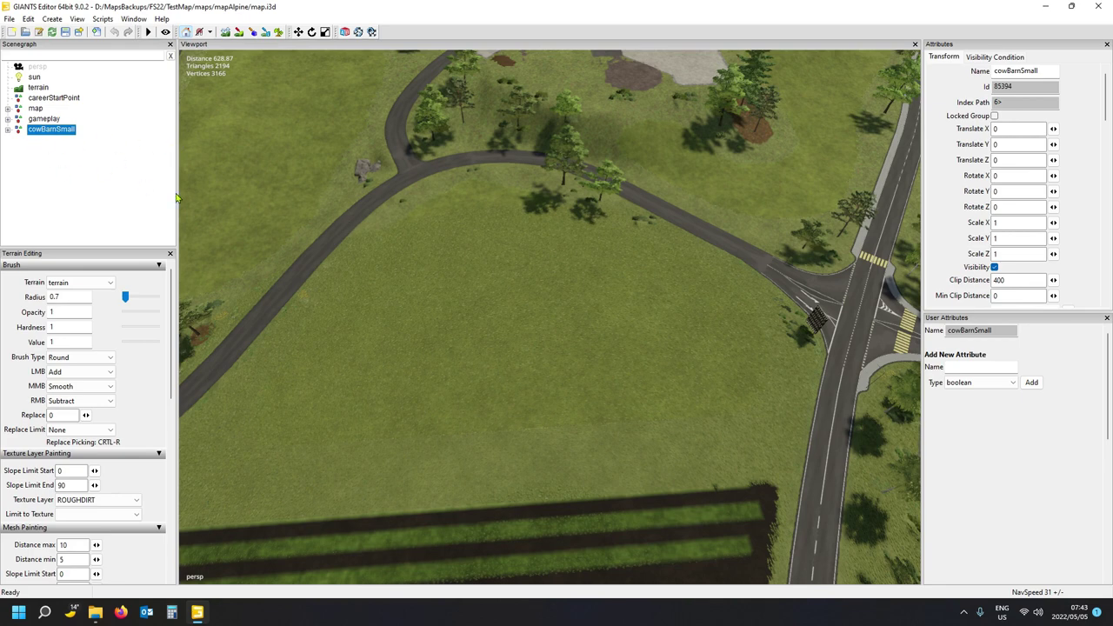
click(8, 129)
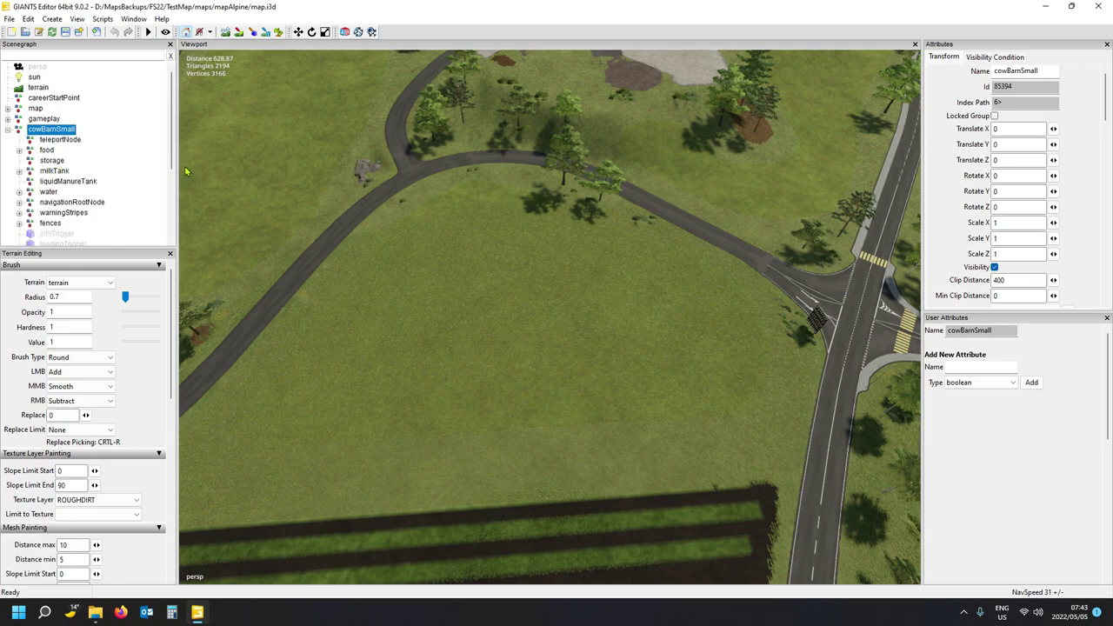
key(ctrl+shift+d)
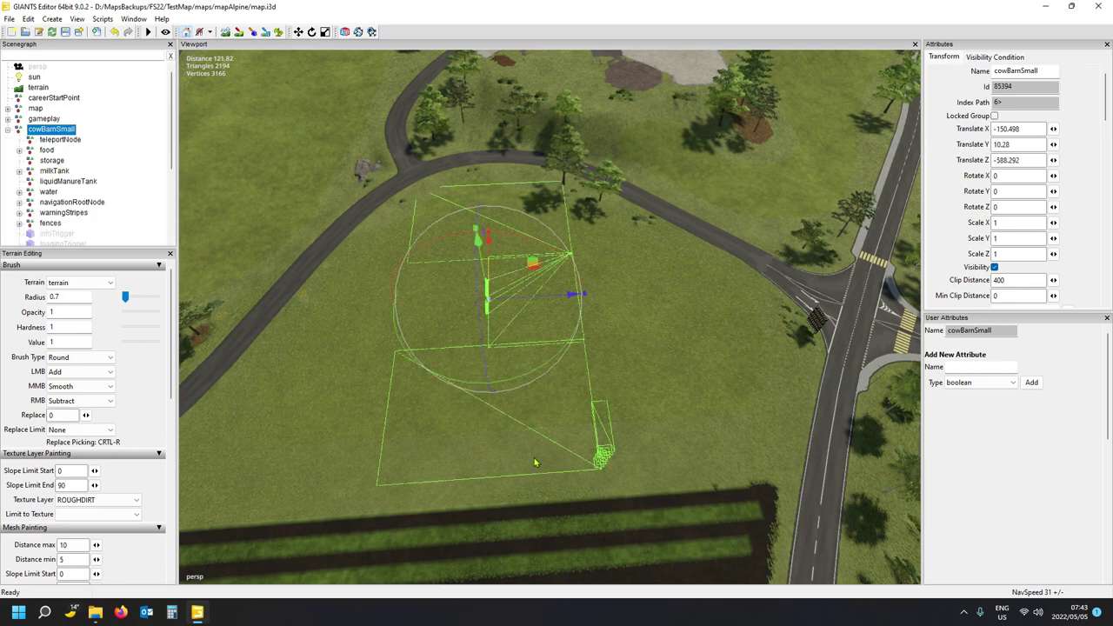
Rotate cowBarnSmall about a quarter turn, with Rotate Y about -89.6, and shift it to about X -156.8, Z -583.
drag(524, 386, 433, 315)
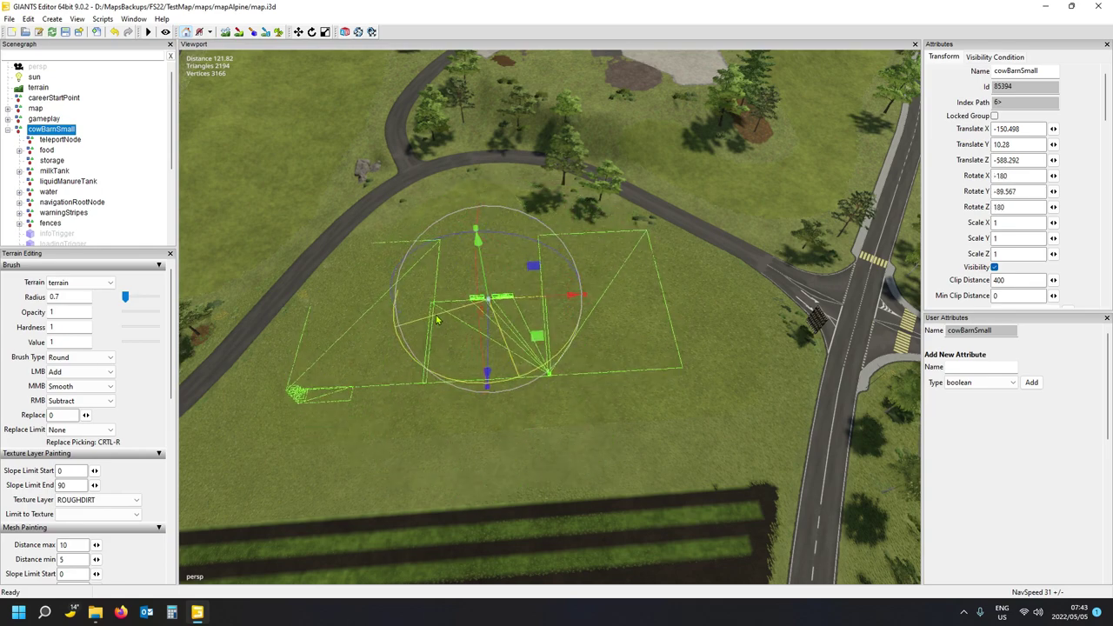
drag(553, 300, 565, 307)
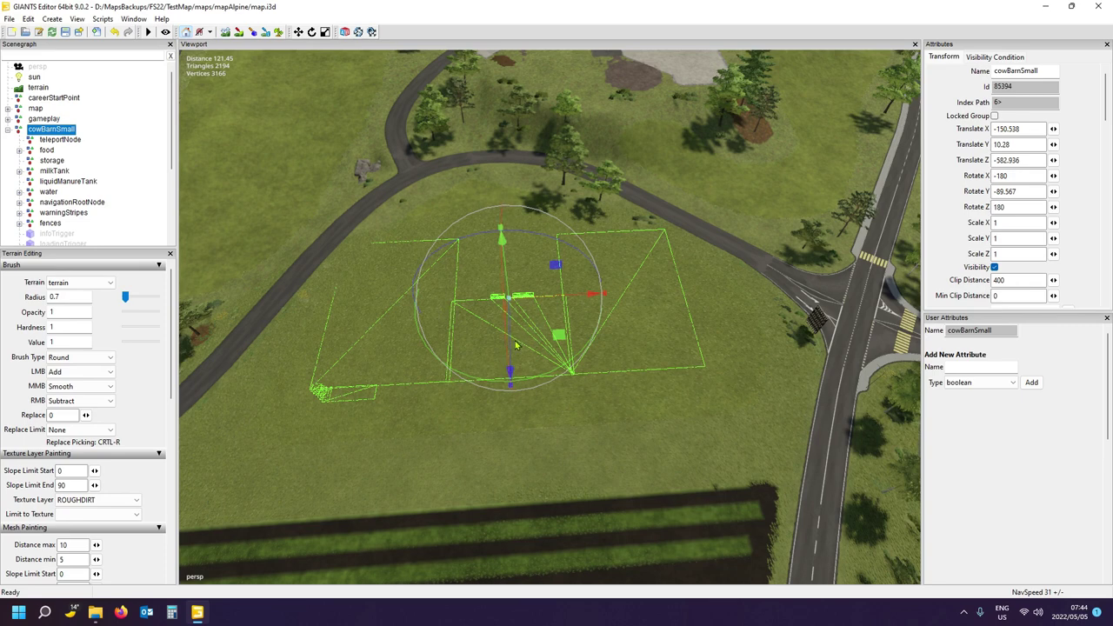
drag(515, 341, 510, 369)
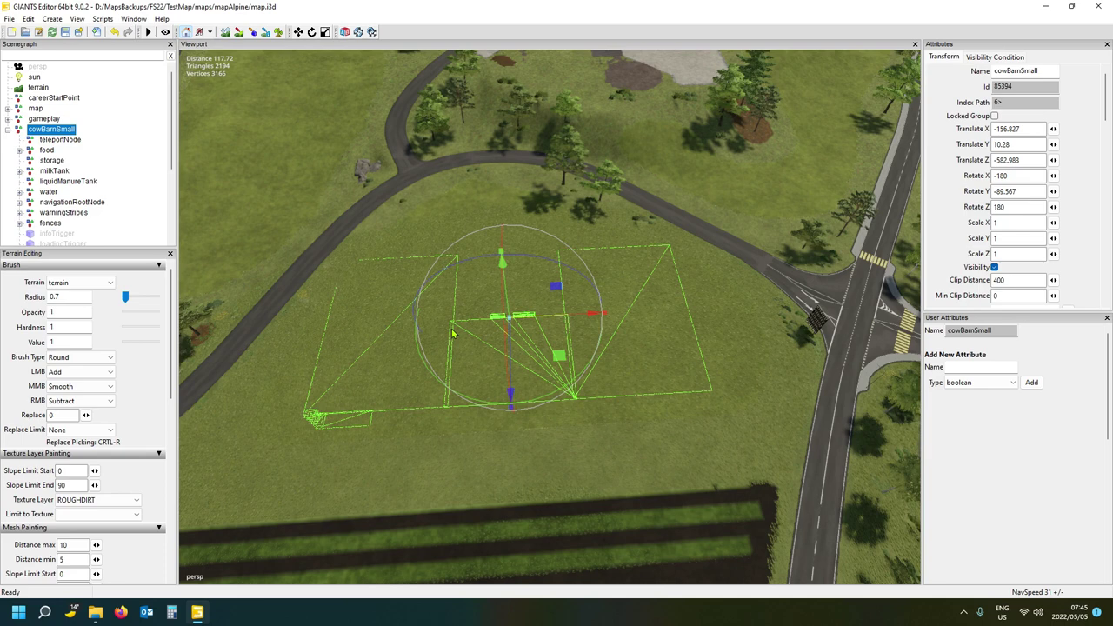
Export the cowBarnSmall group with files over the existing cowBarnSmall.i3d, accepting the parent directory structure and keeping game relative paths.
click(7, 129)
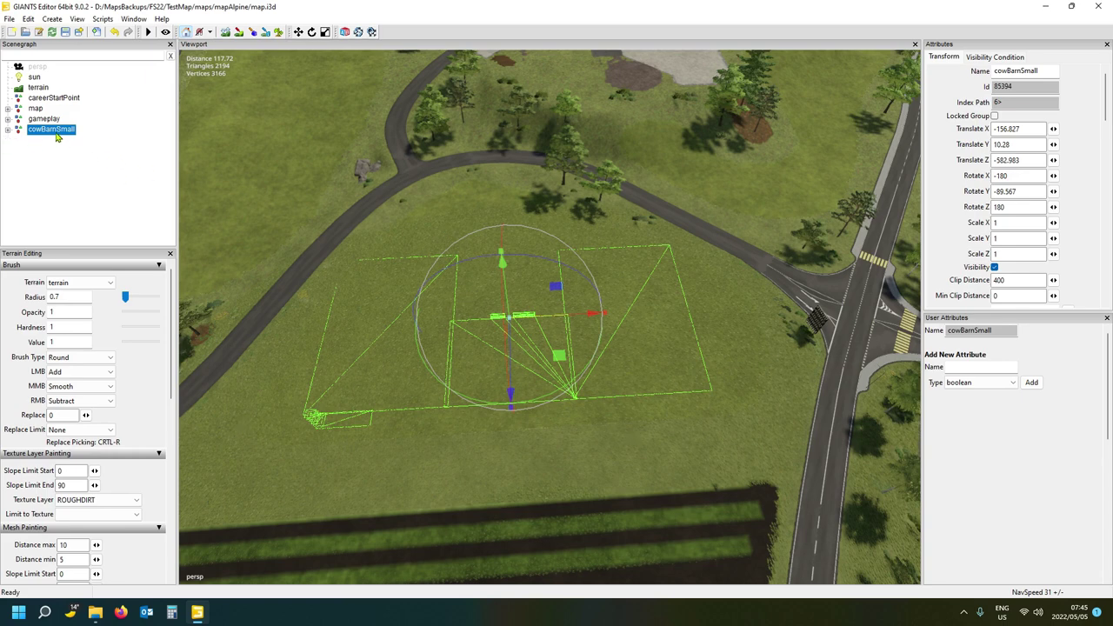
click(10, 20)
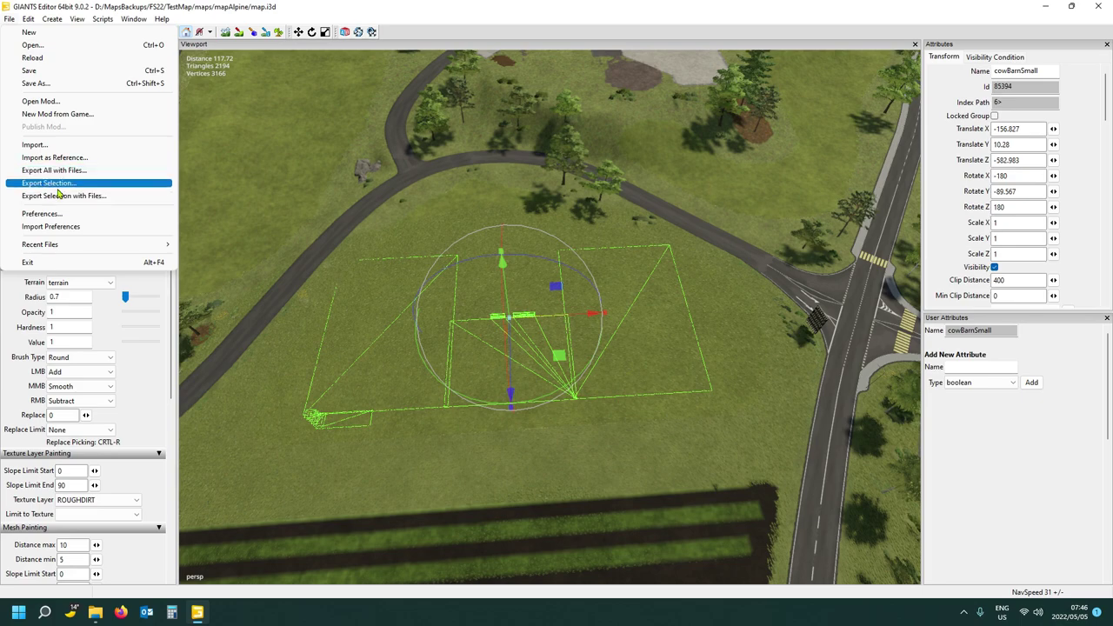
click(59, 197)
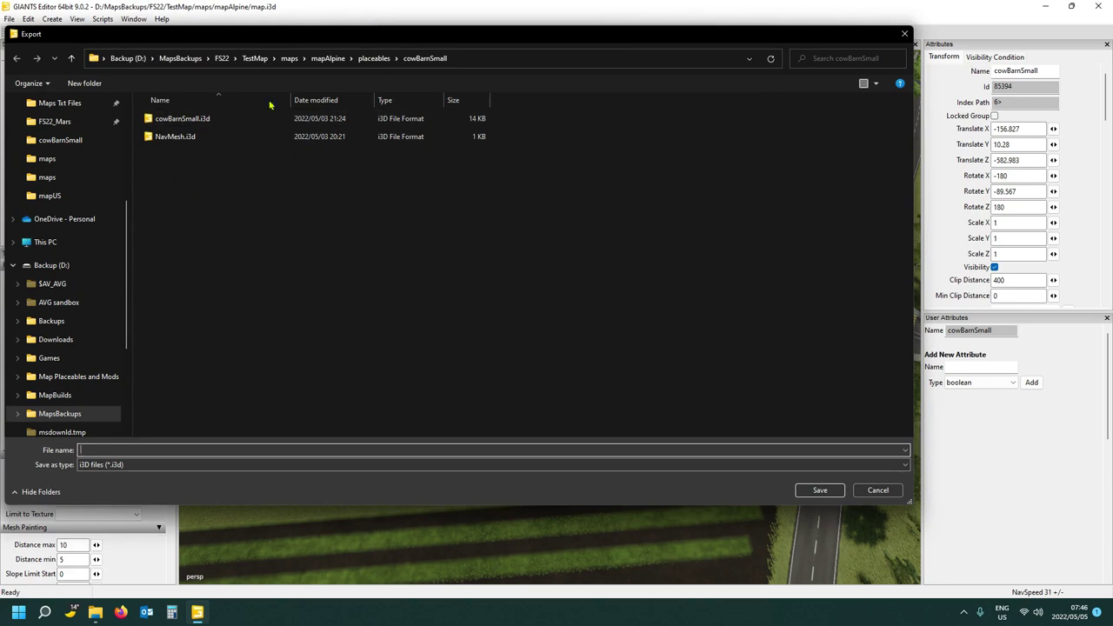
click(184, 117)
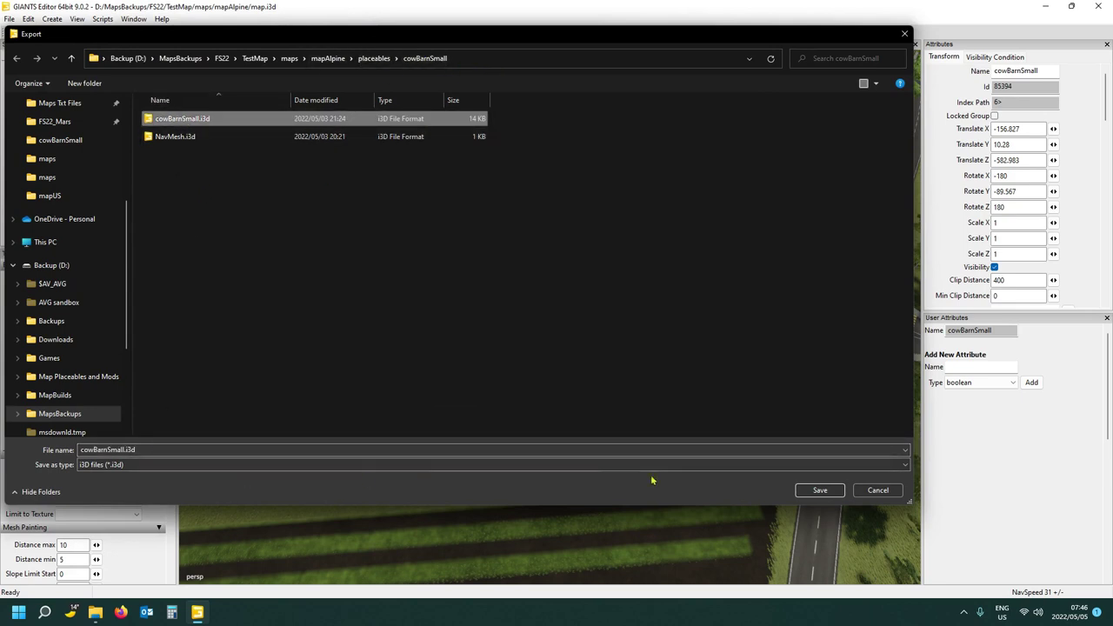
click(820, 491)
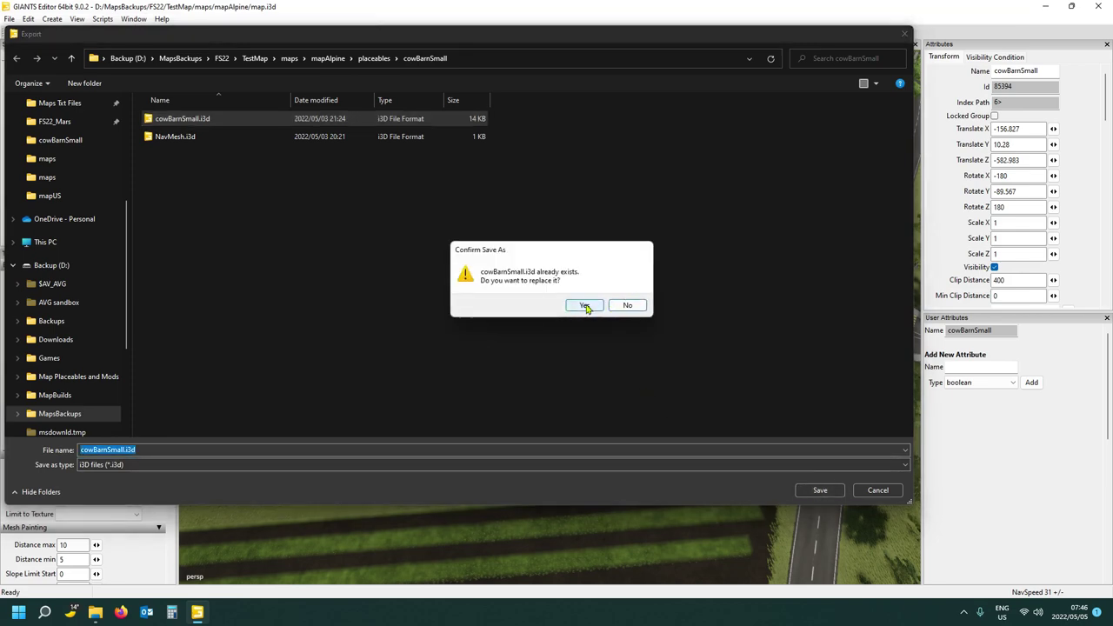
click(584, 305)
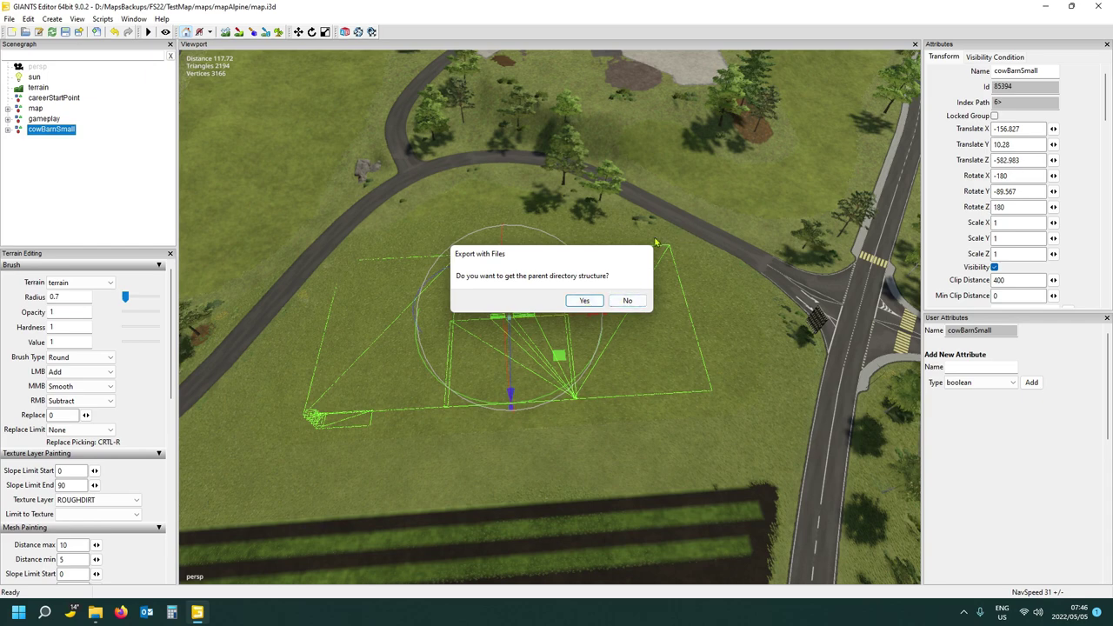
click(582, 300)
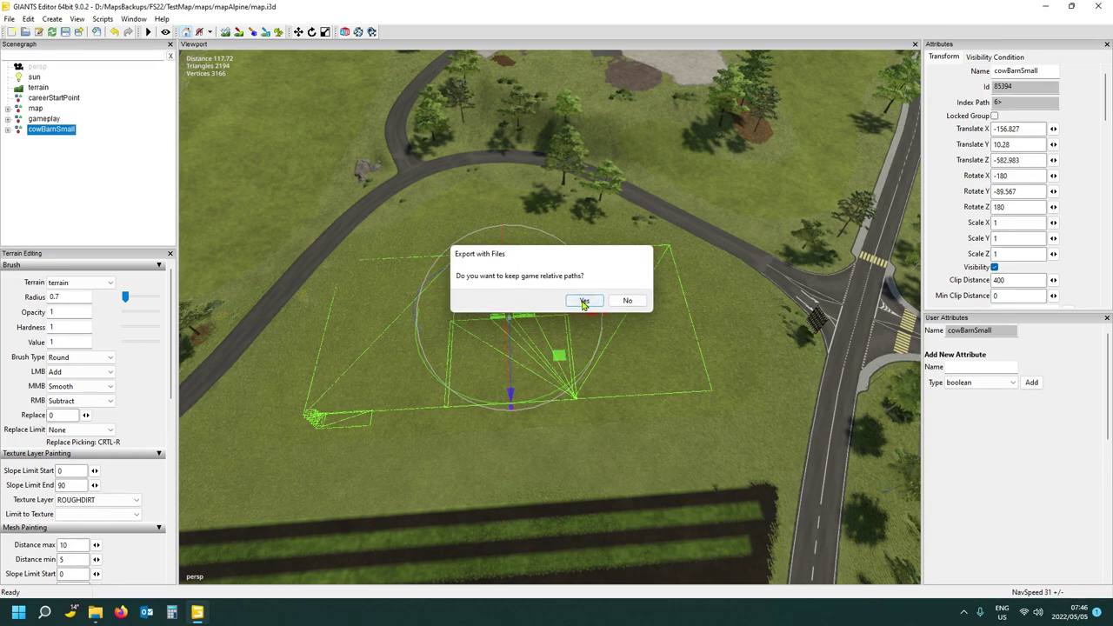
click(582, 301)
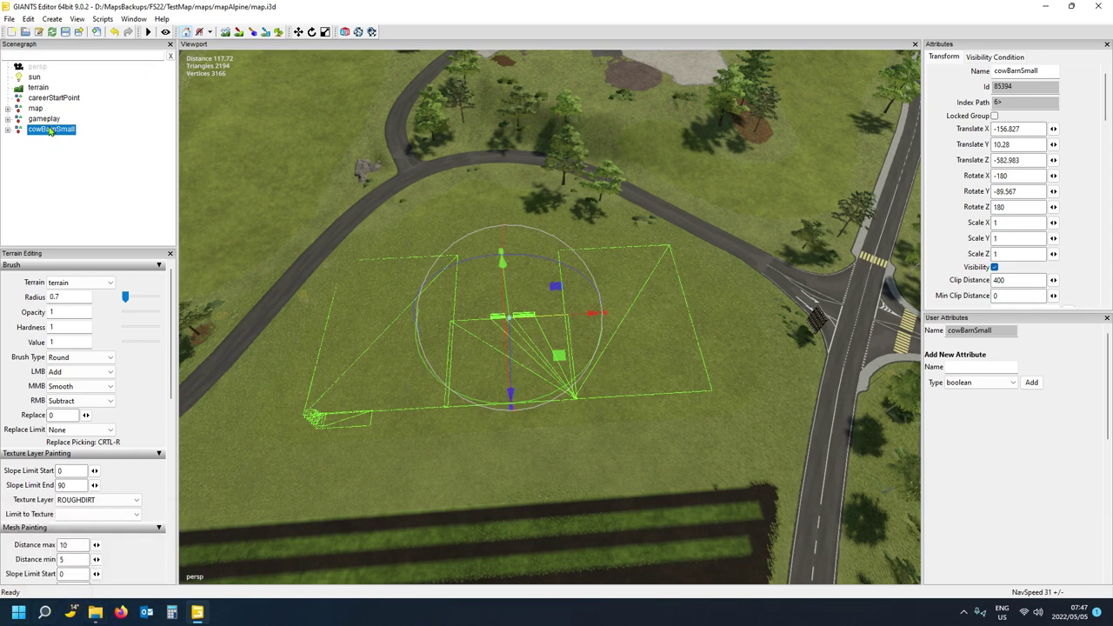
Open the exported cowBarnSmall.i3d from TestMap's placeables/cowBarnSmall folder in a separate GIANTS Editor 9.0.2 window.
click(53, 146)
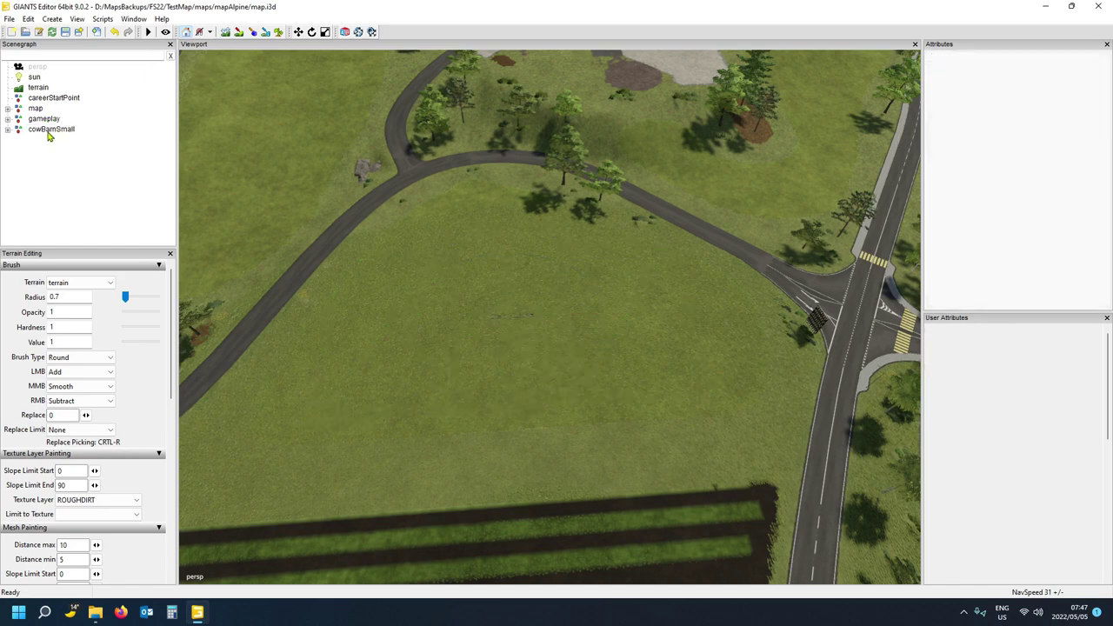
click(50, 133)
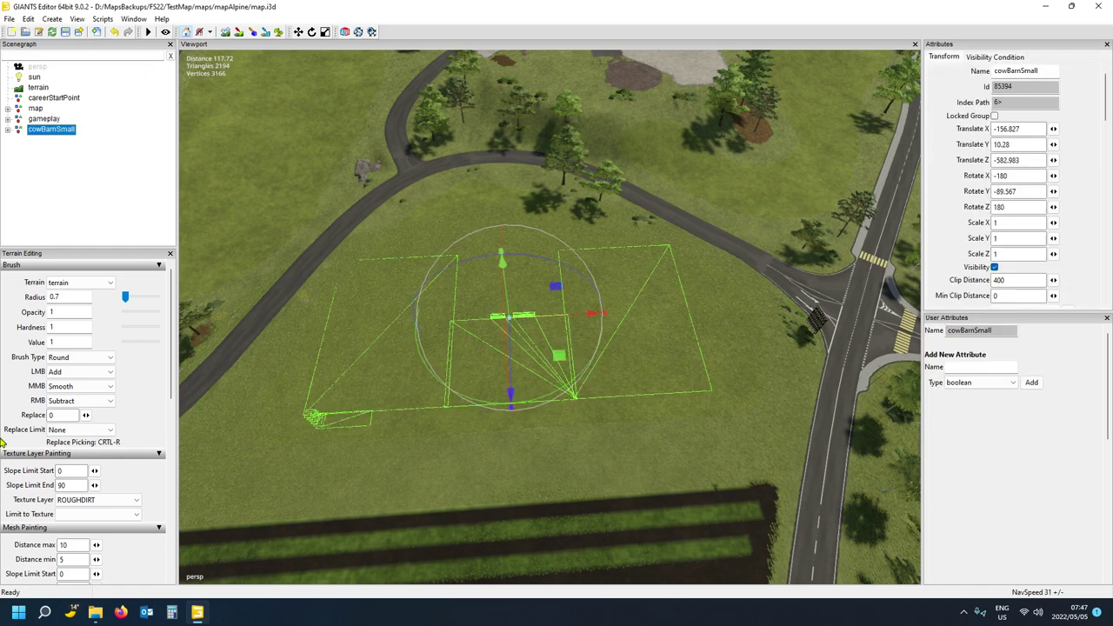
mouse_move(96, 613)
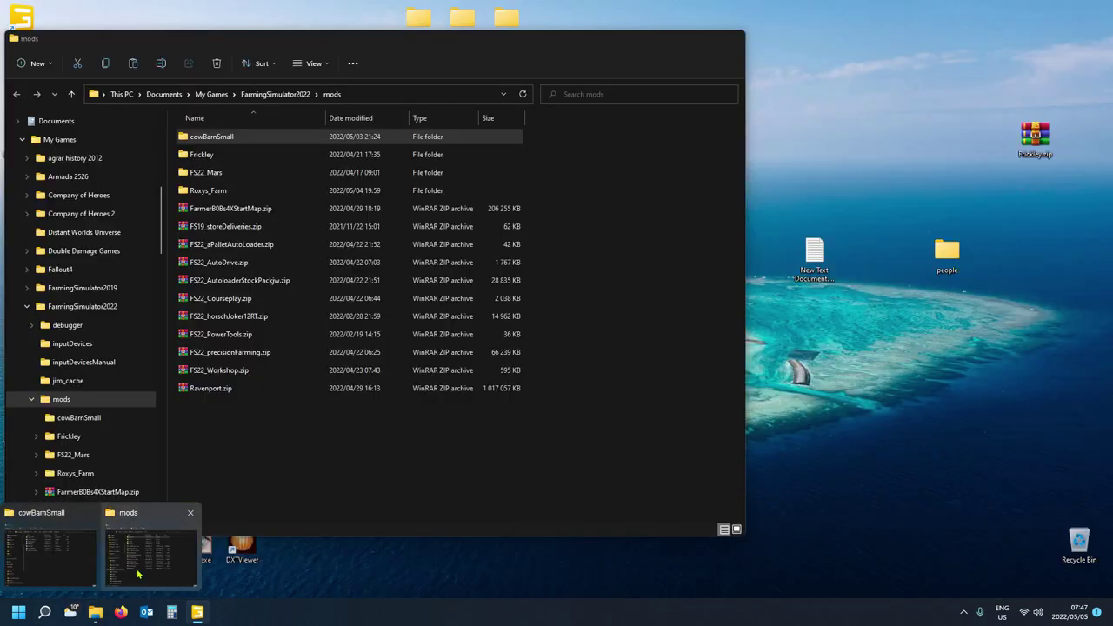
click(52, 556)
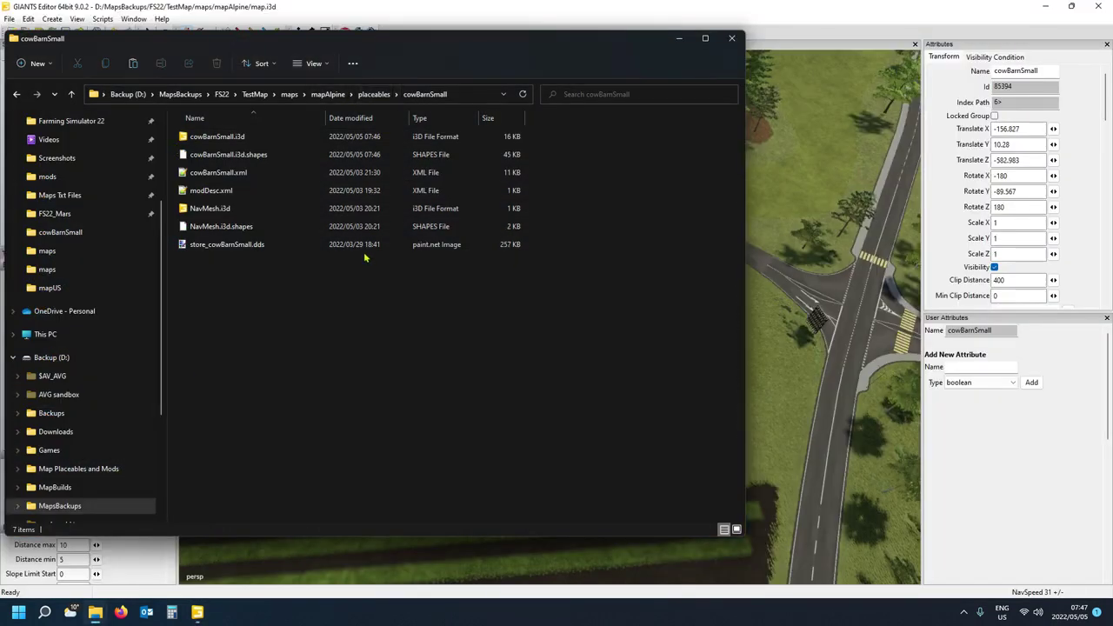
double_click(216, 139)
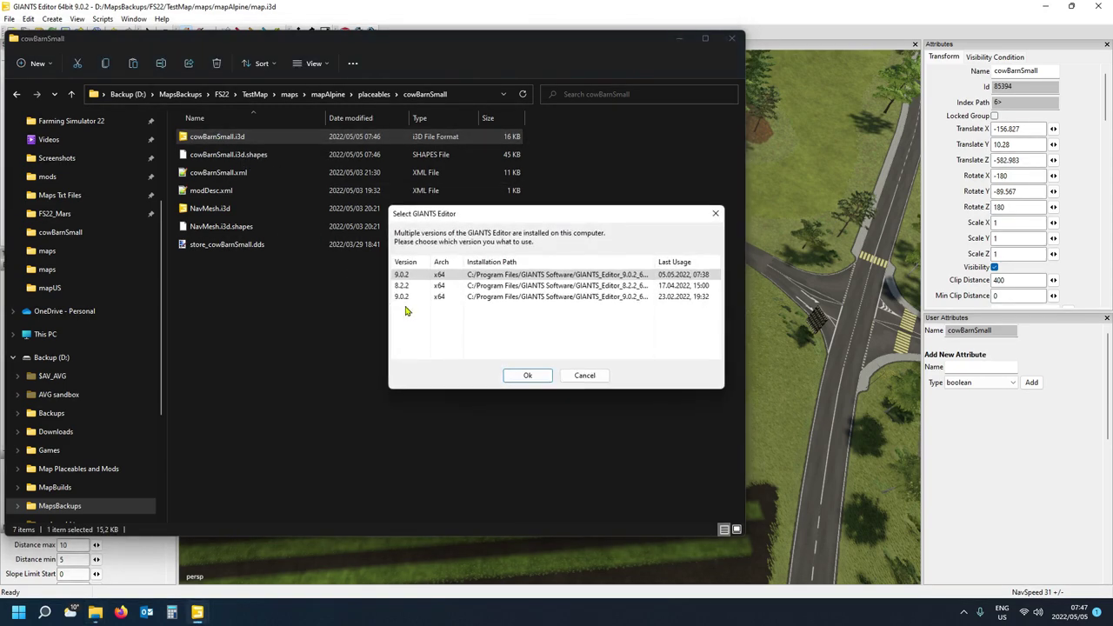
click(527, 377)
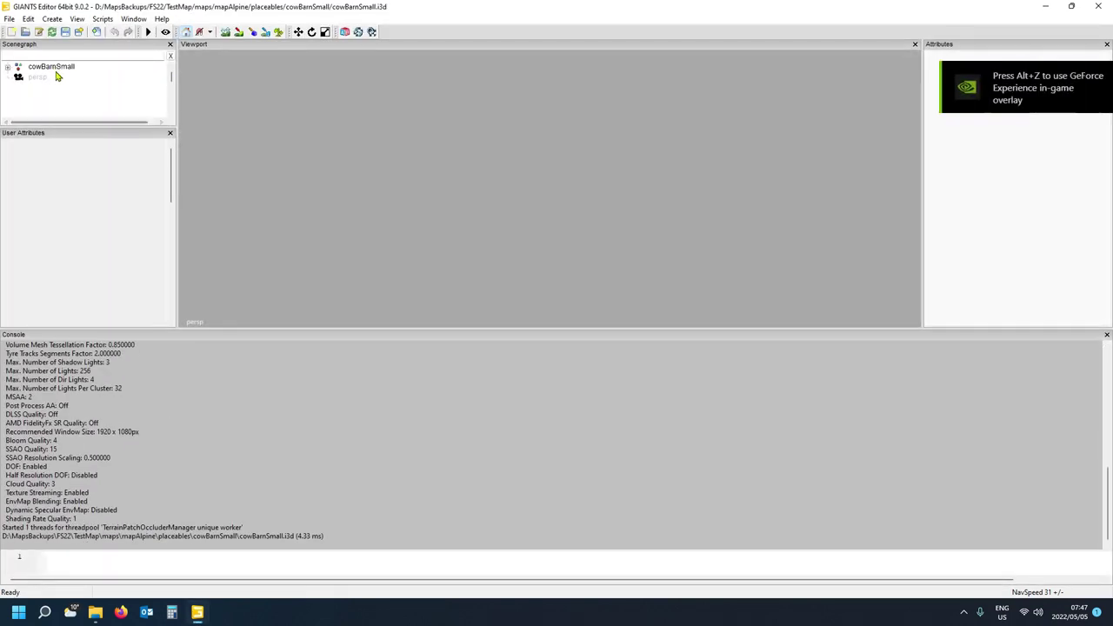
Set Translate X, Y and Z of the cowBarnSmall group to 0 in the exported file.
click(52, 68)
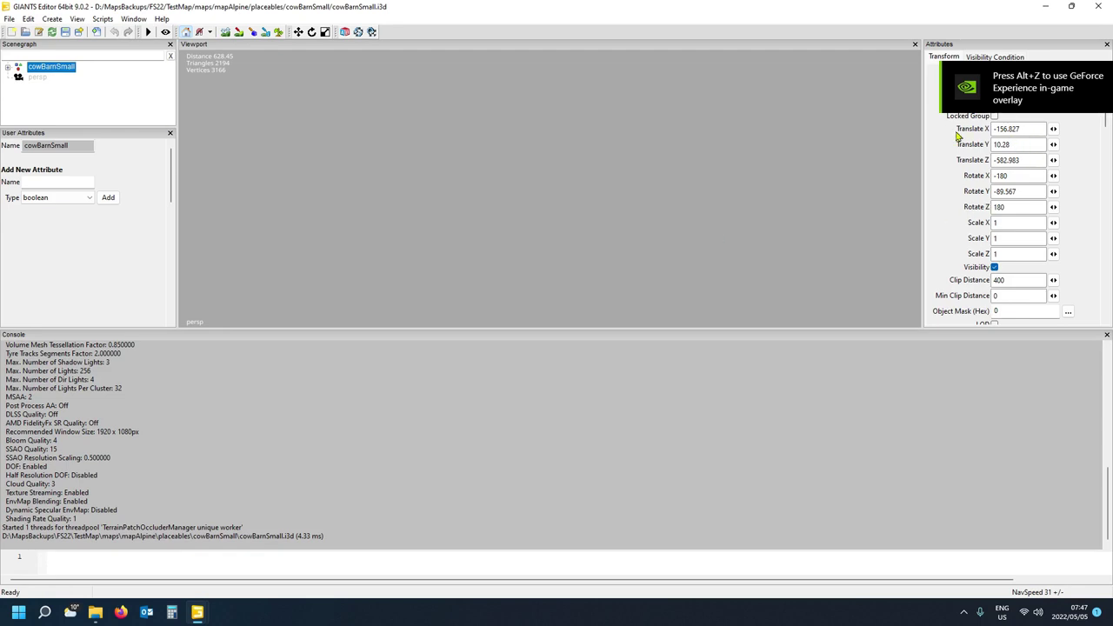
double_click(1037, 129)
text(0)
double_click(1038, 145)
text(0)
double_click(1033, 161)
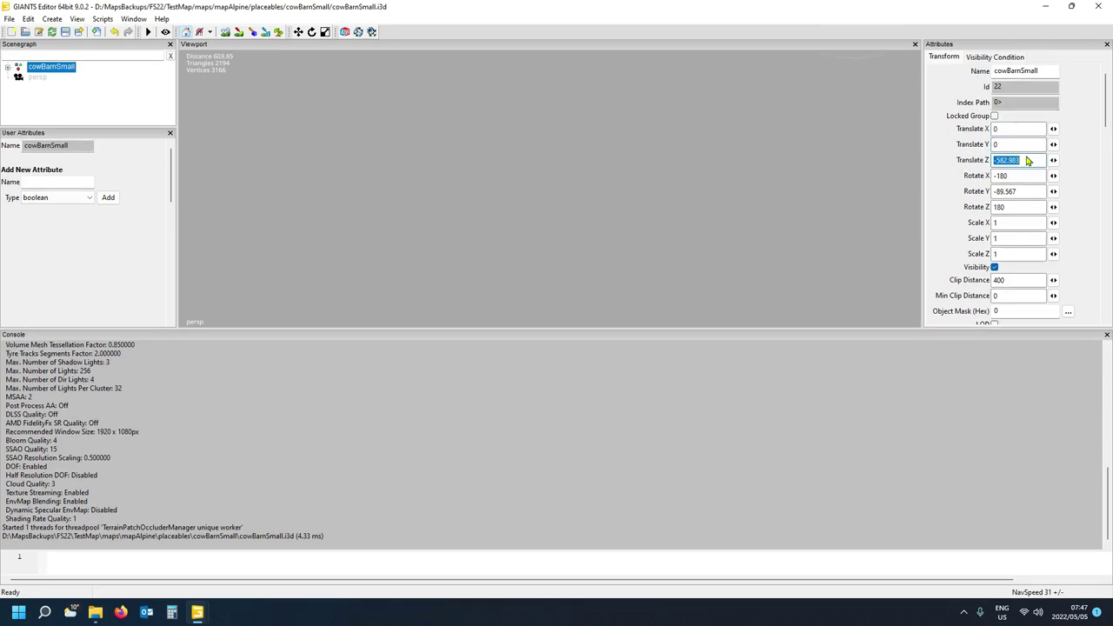
text(0)
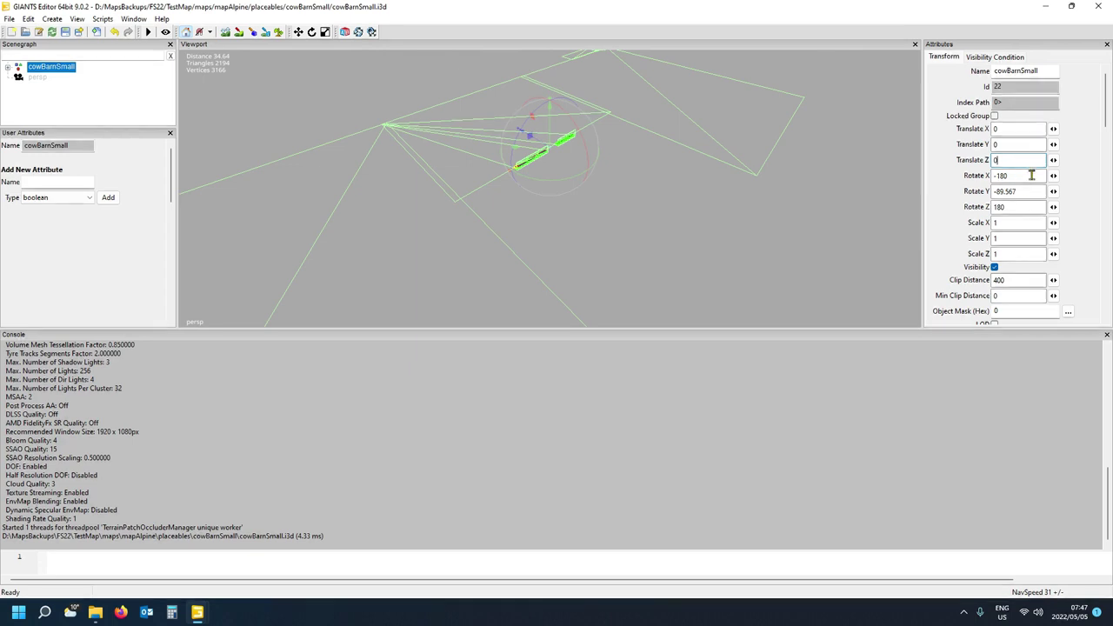
Set the cowBarnSmall group's Rotate X, Y and Z to 0 and save cowBarnSmall.i3d.
double_click(1027, 175)
text(0)
double_click(1027, 193)
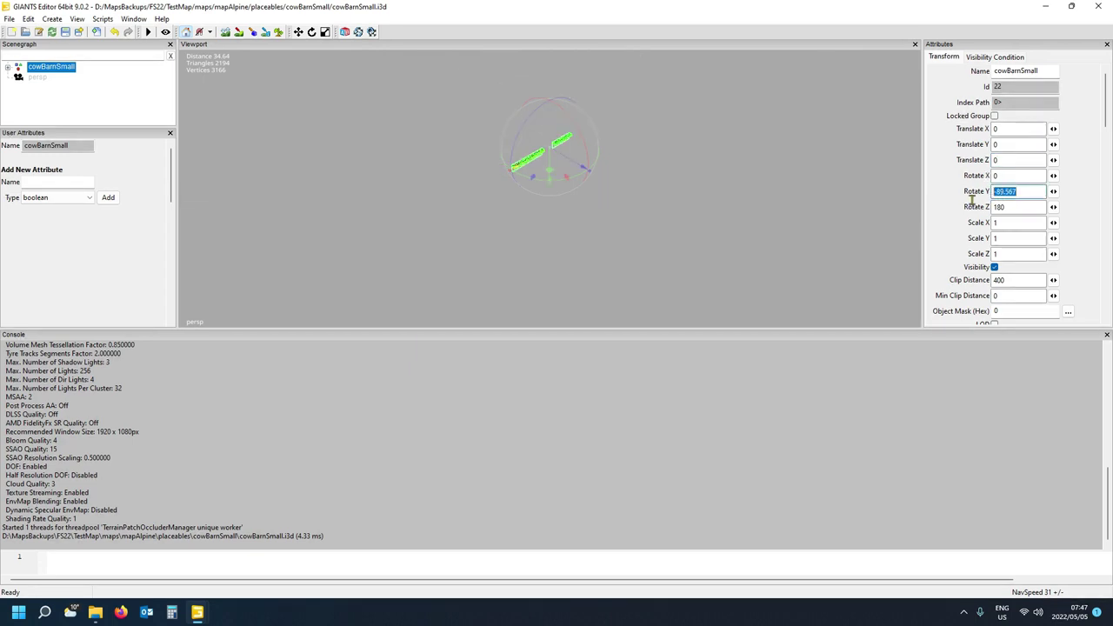
text(0)
double_click(1017, 207)
text(0)
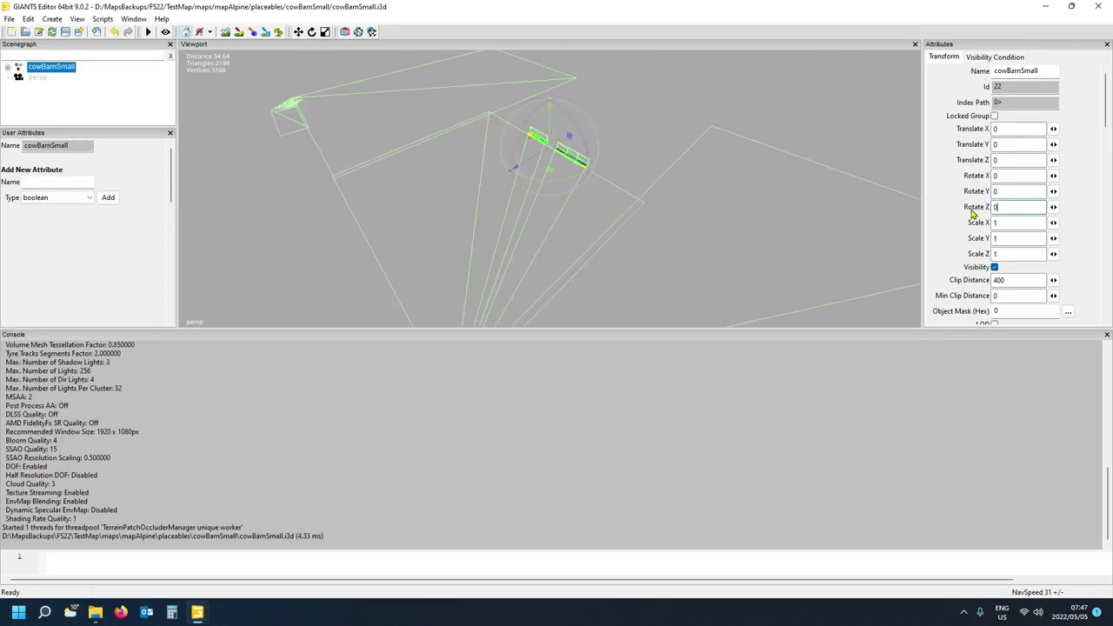
click(65, 31)
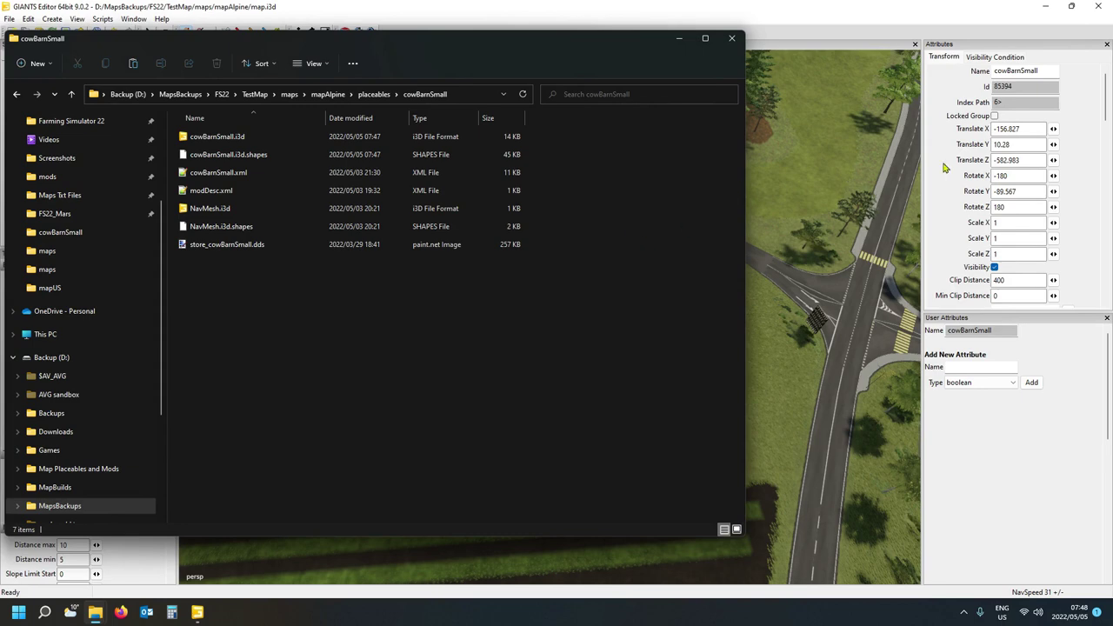
Return to the map.i3d editor window and examine cowBarnSmall's placement and transform values on the grass area.
click(1036, 130)
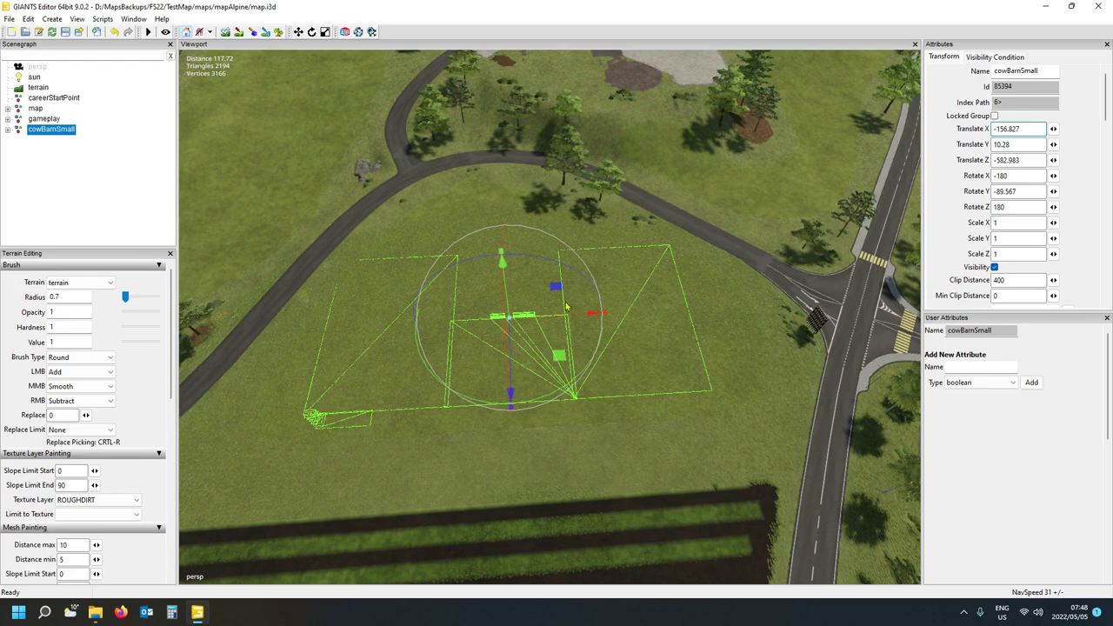
right_drag(643, 284, 732, 200)
right_drag(618, 226, 779, 214)
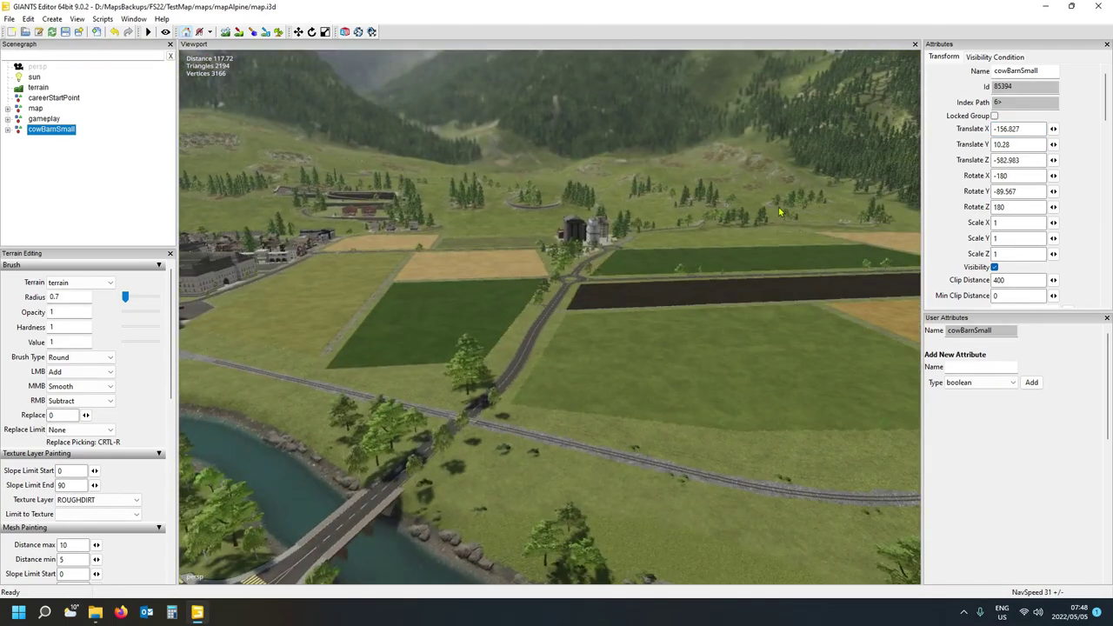
right_drag(677, 246, 510, 209)
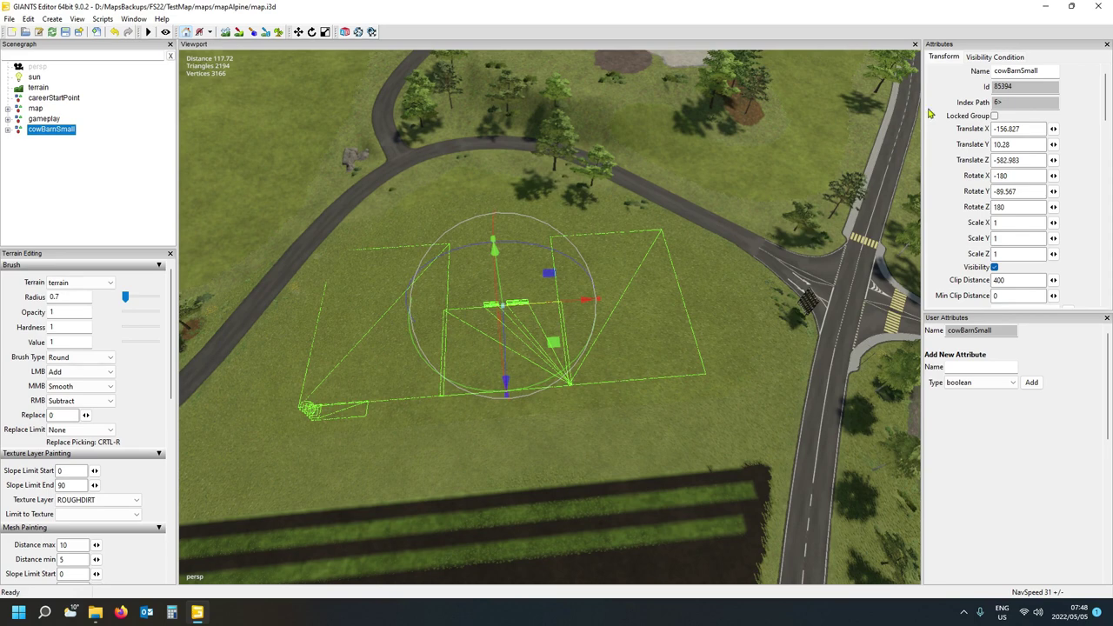
click(1033, 129)
key(w)
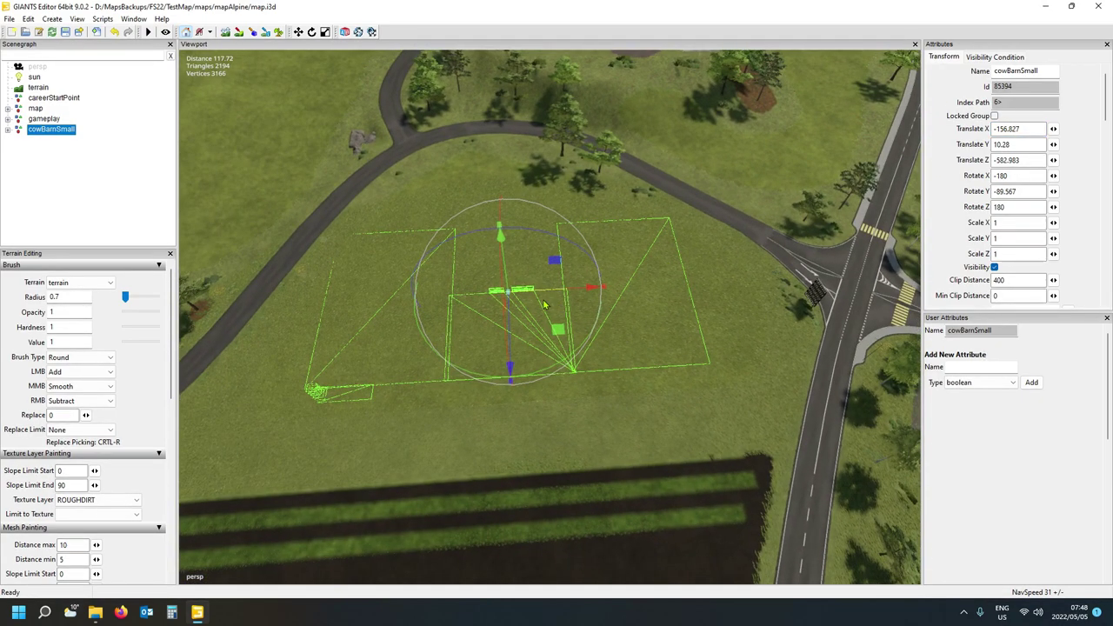
key(w)
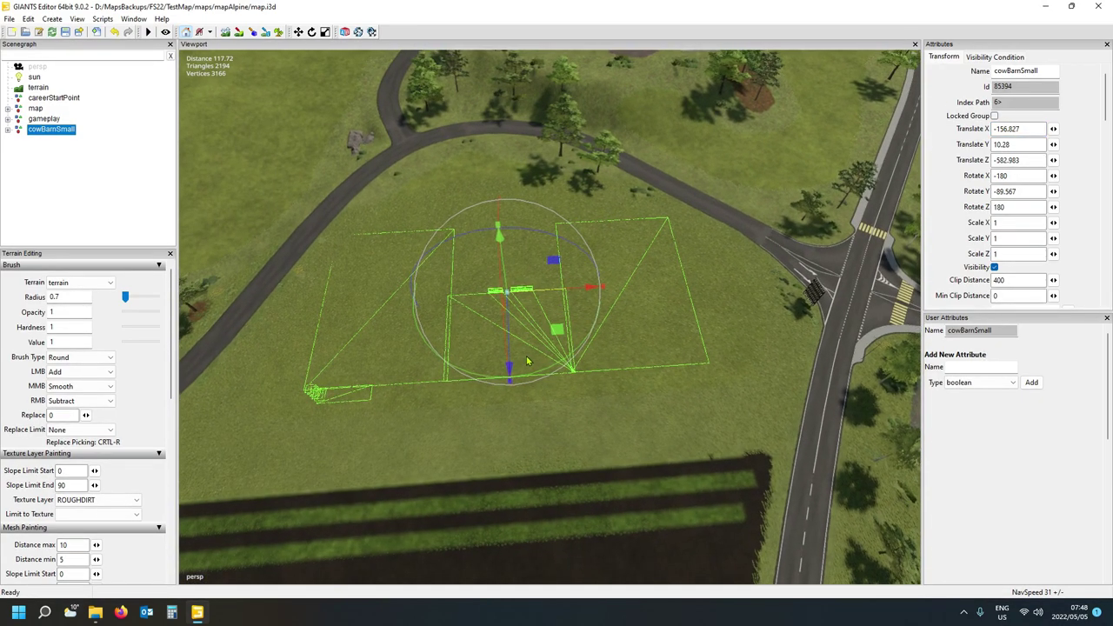